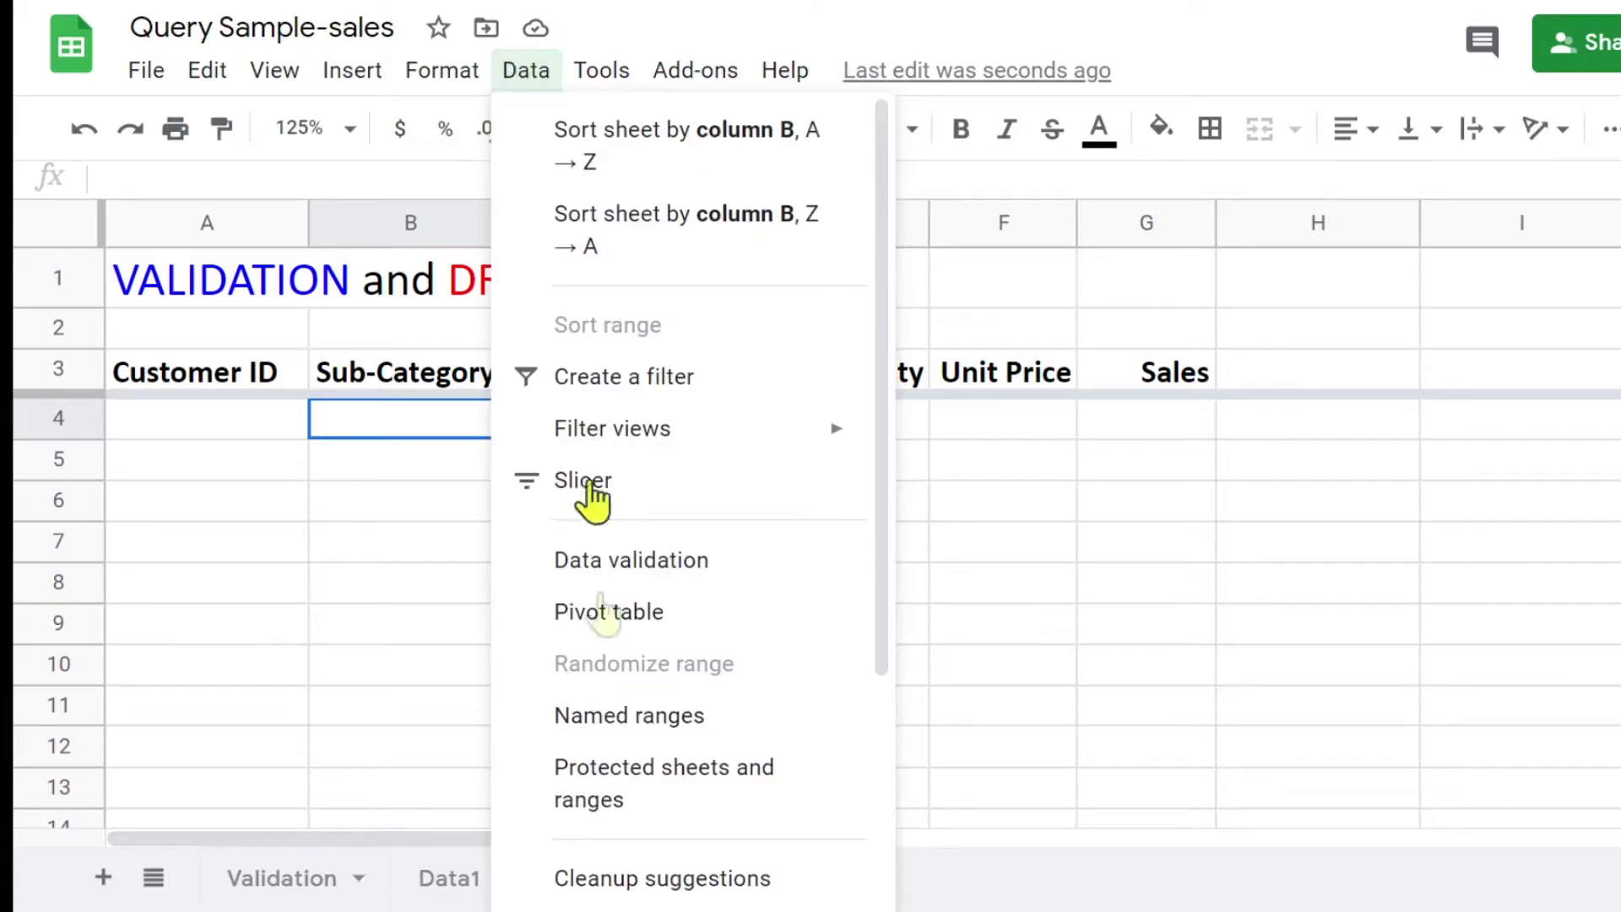
pyautogui.click(408, 602)
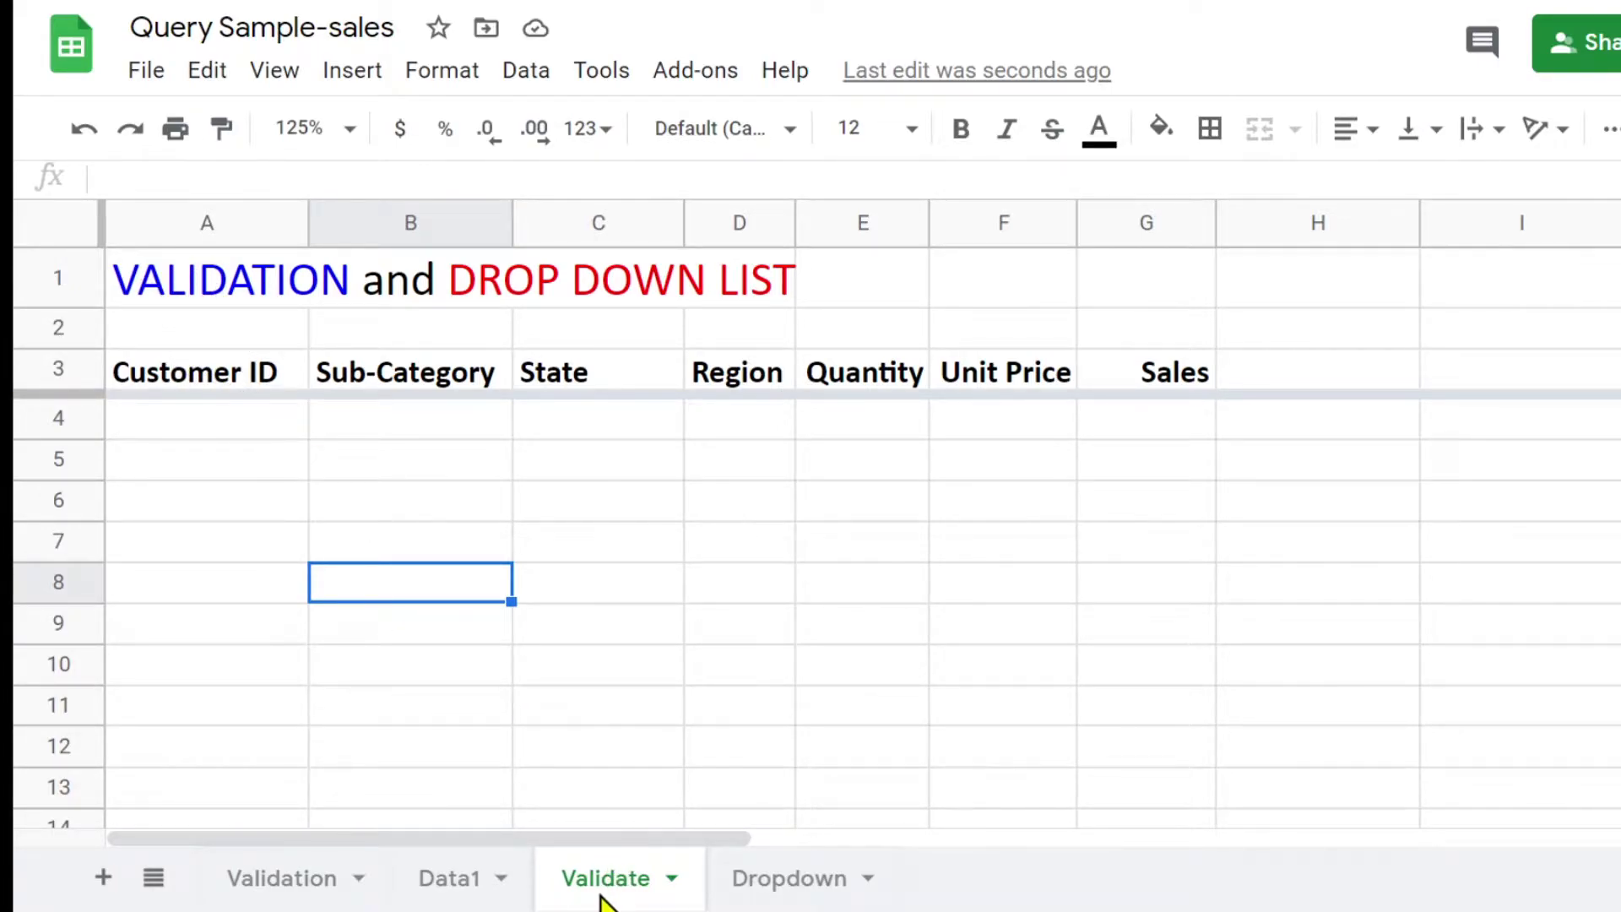
pyautogui.click(226, 429)
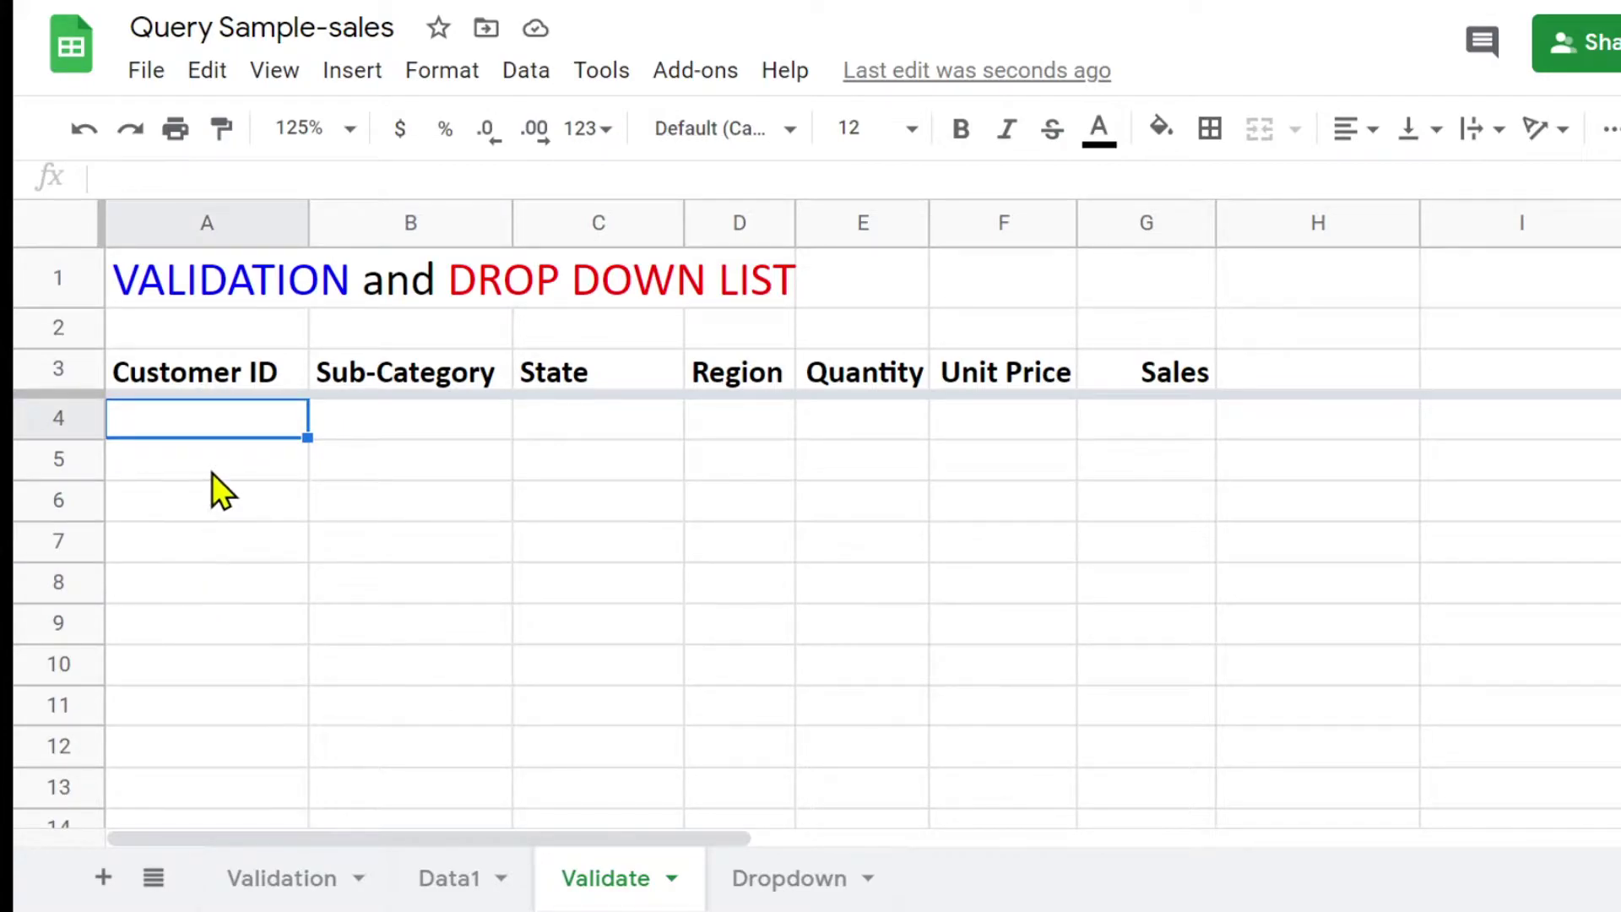
pyautogui.moveTo(209, 415); pyautogui.dragTo(218, 778)
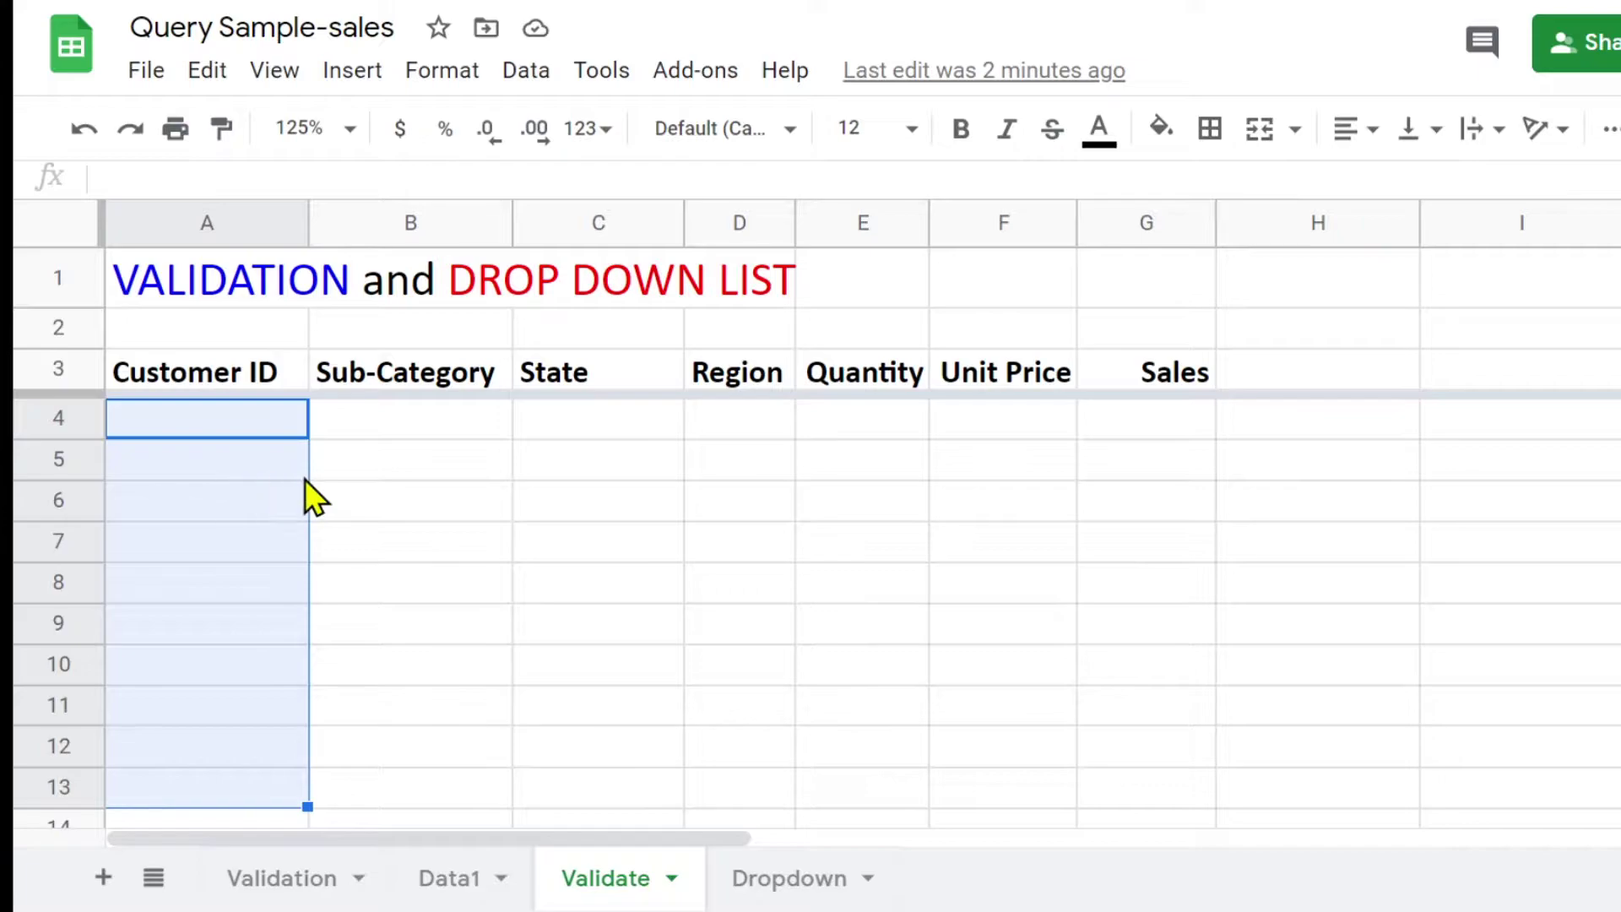
pyautogui.click(321, 498)
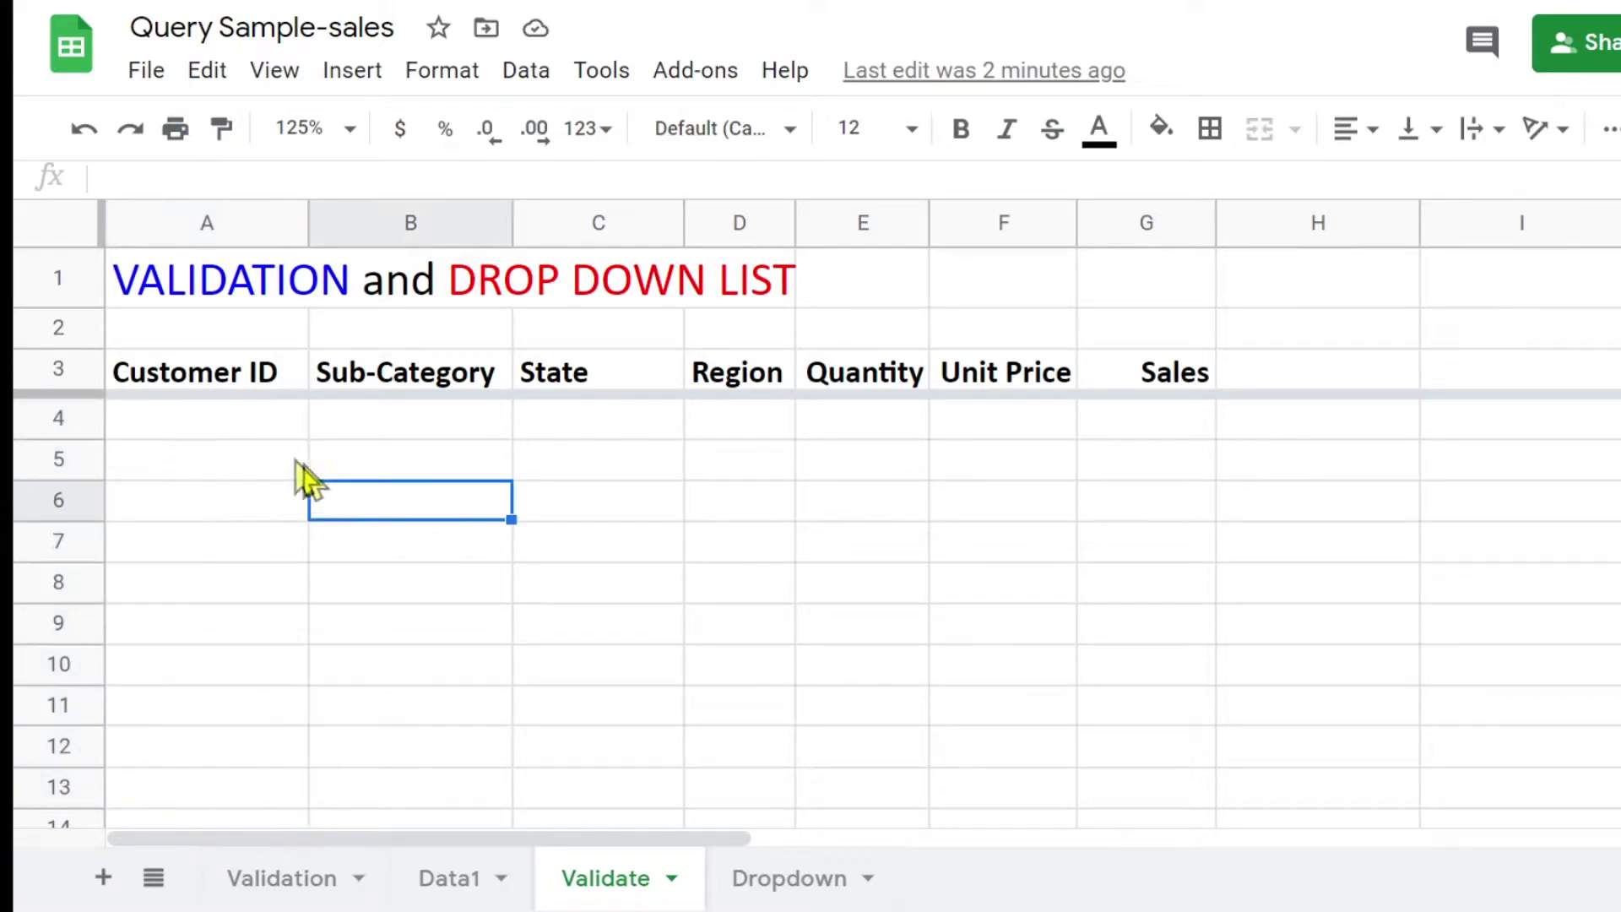
# - Open the data validation settings for the Customer ID cells A4:A20 on the Validate sheet
pyautogui.click(221, 417)
pyautogui.moveTo(221, 417); pyautogui.dragTo(216, 622)
pyautogui.scroll(4, 202, 642)
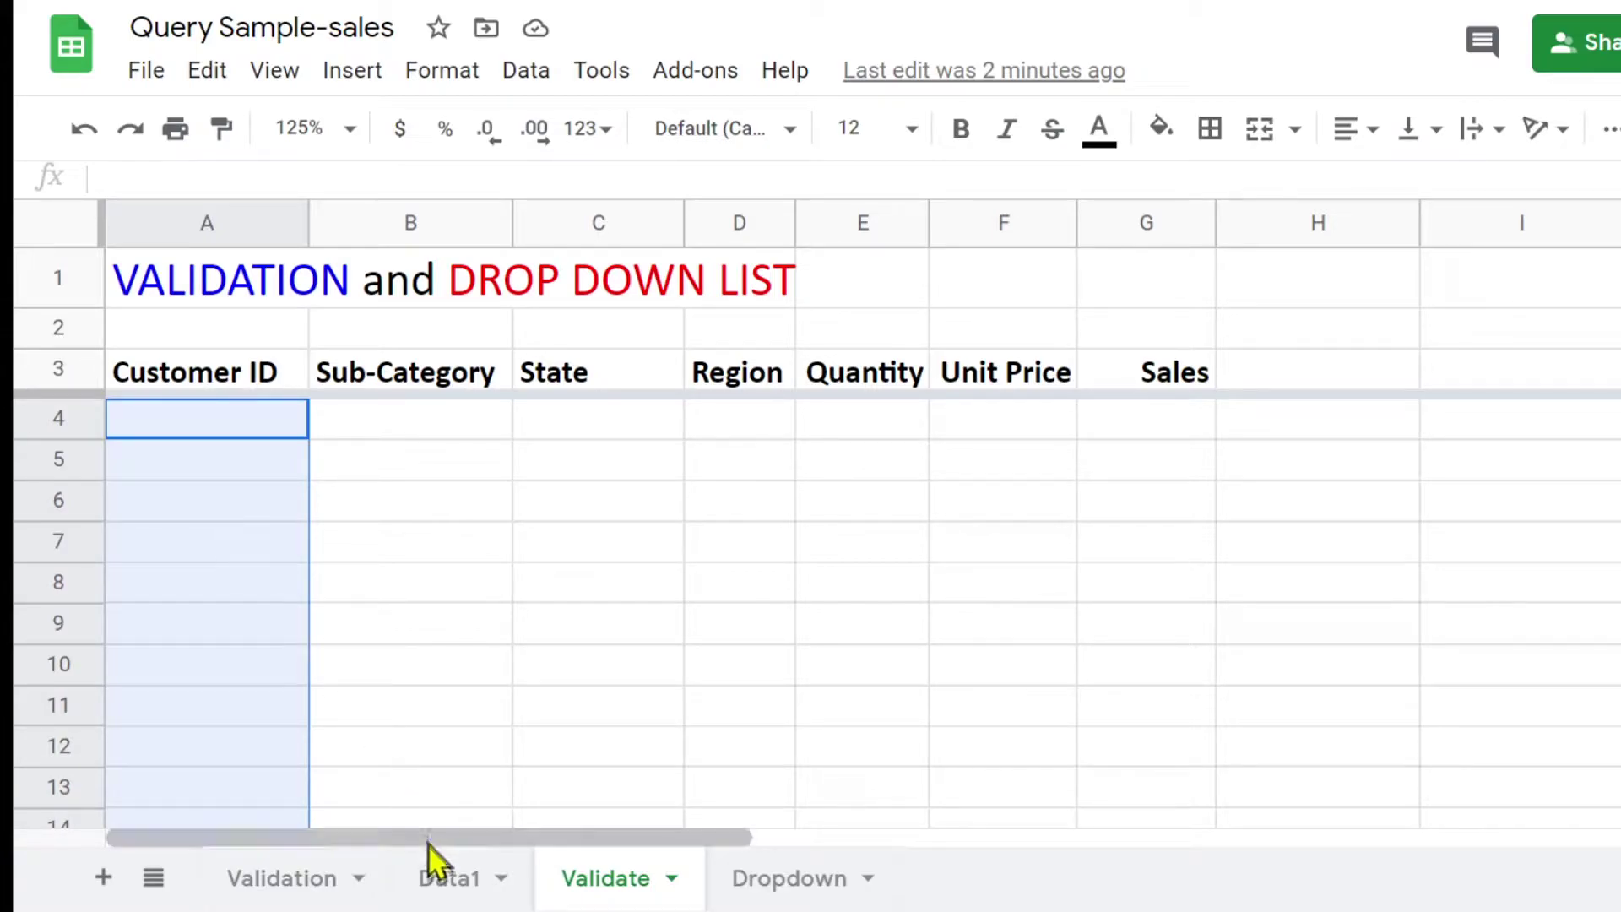
pyautogui.click(445, 878)
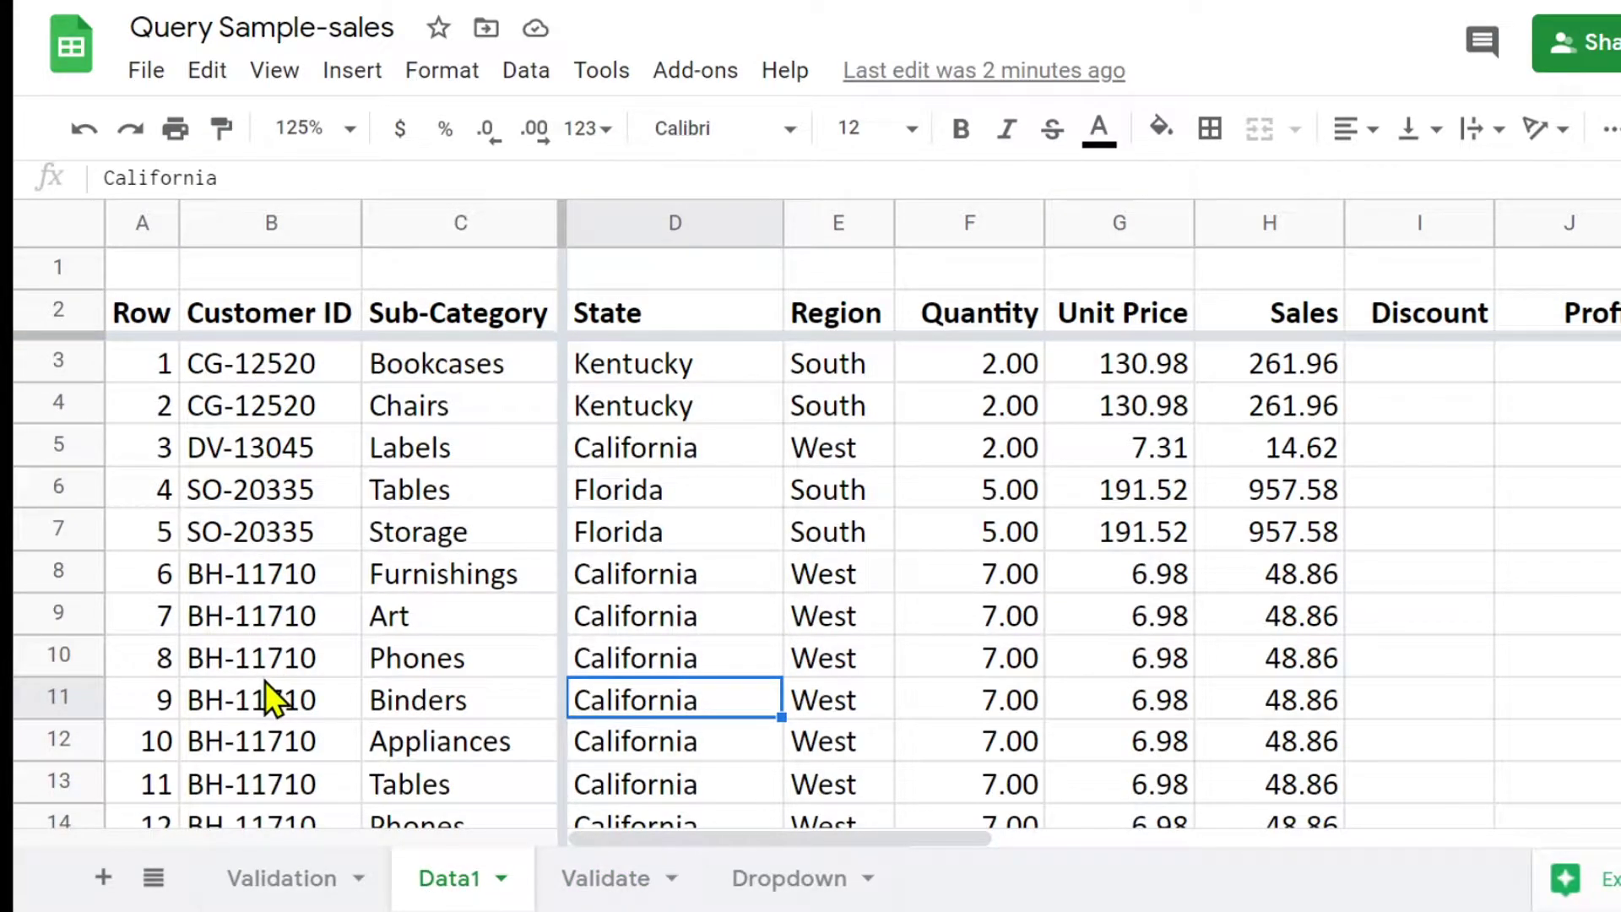
pyautogui.click(609, 882)
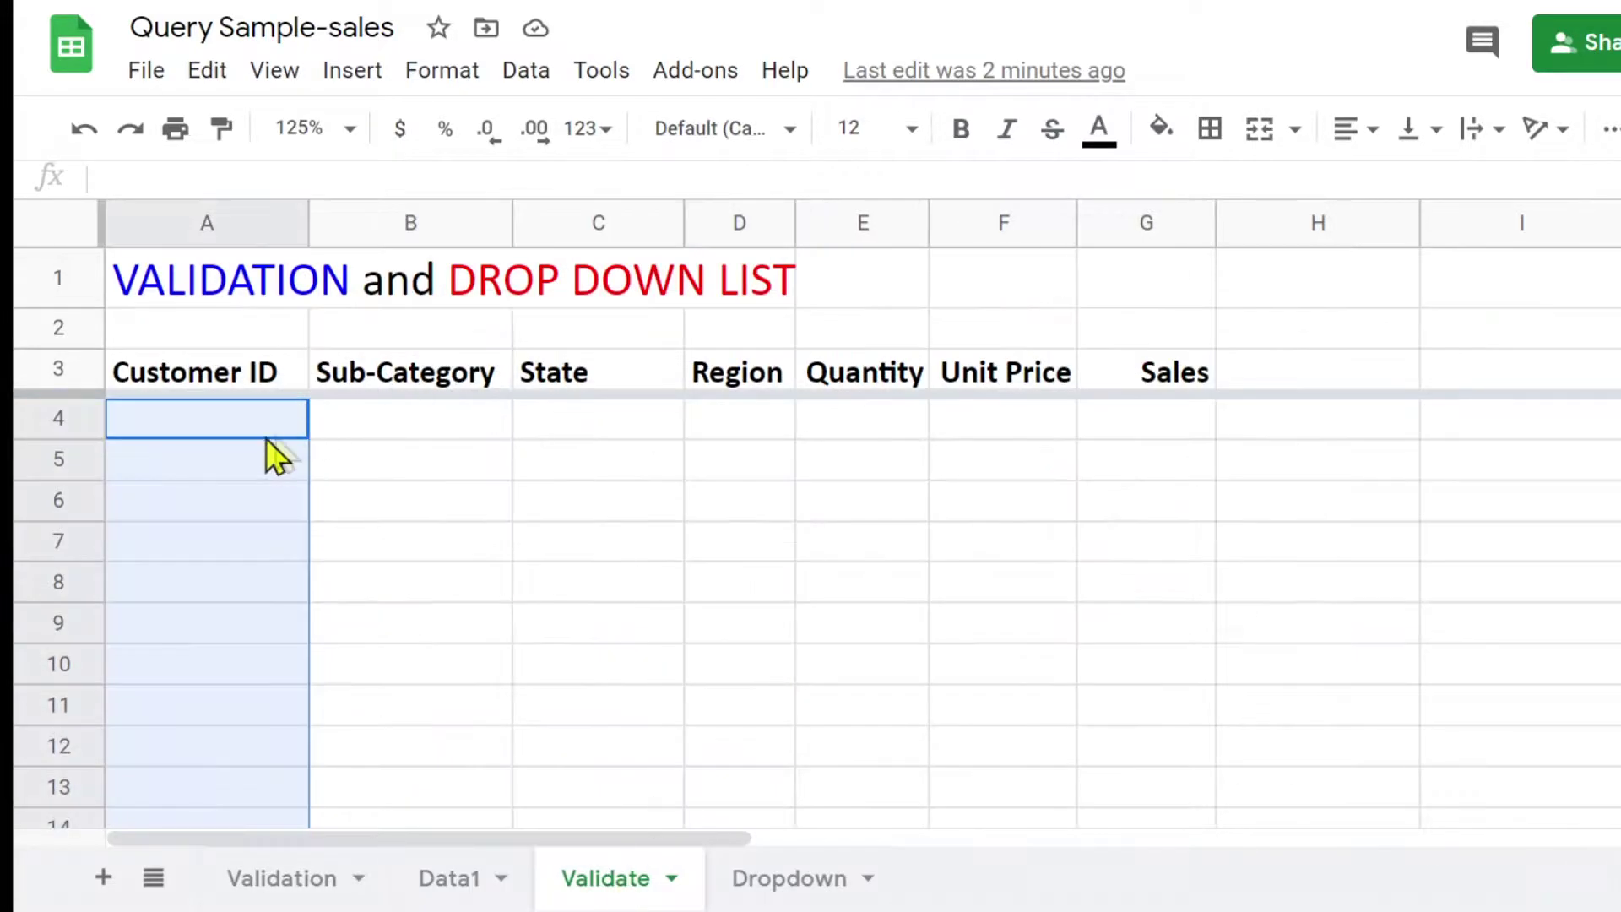
pyautogui.click(526, 71)
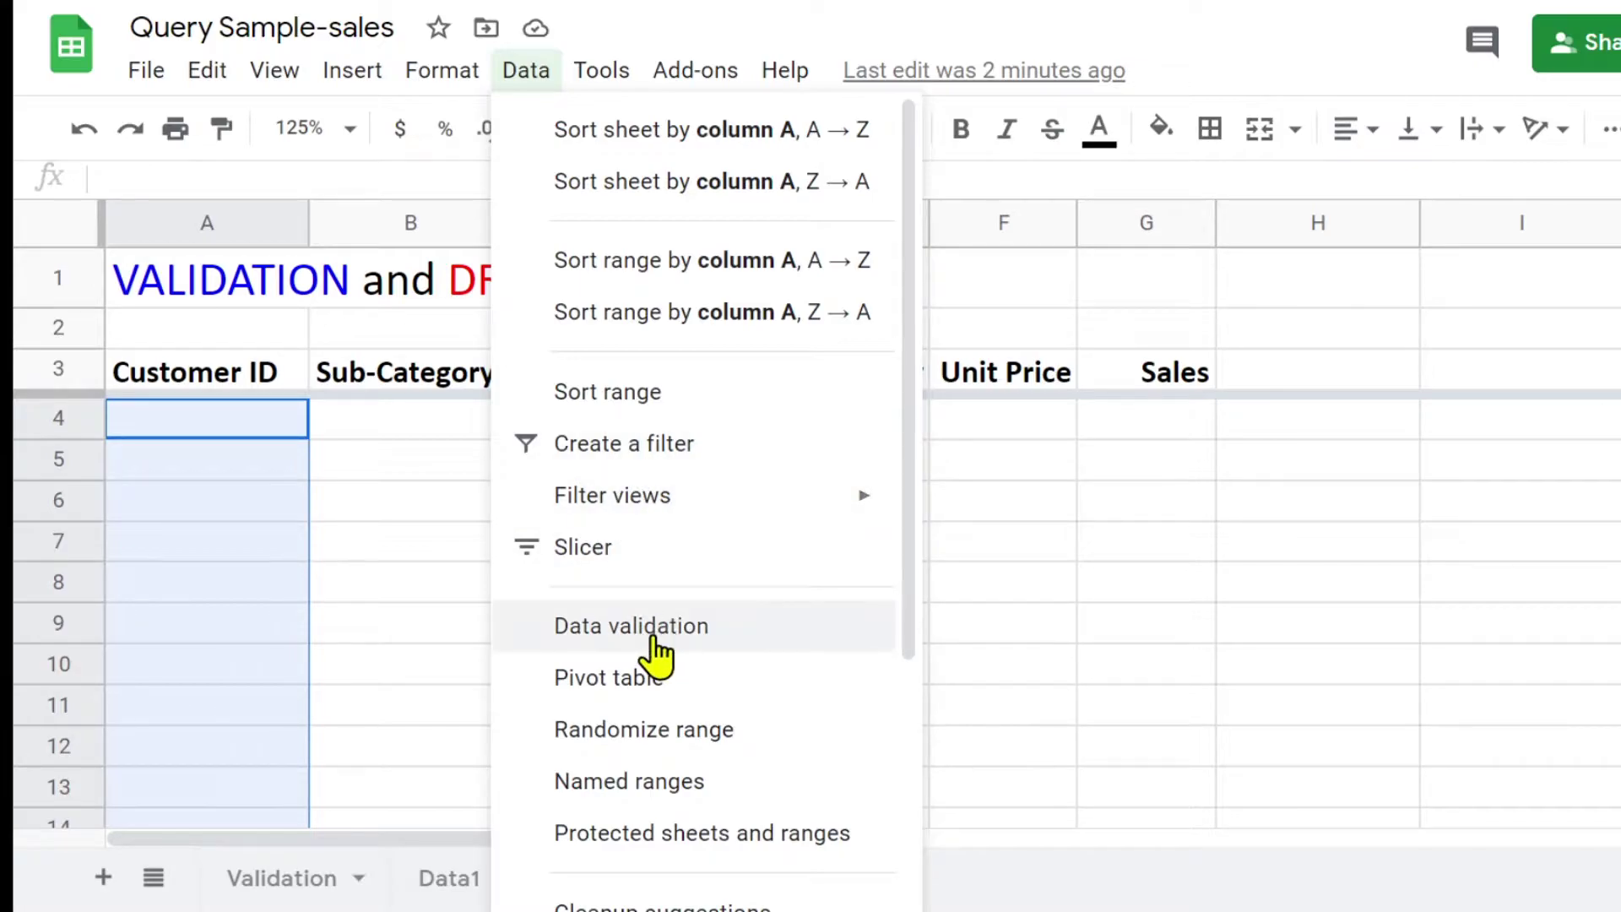
pyautogui.click(652, 633)
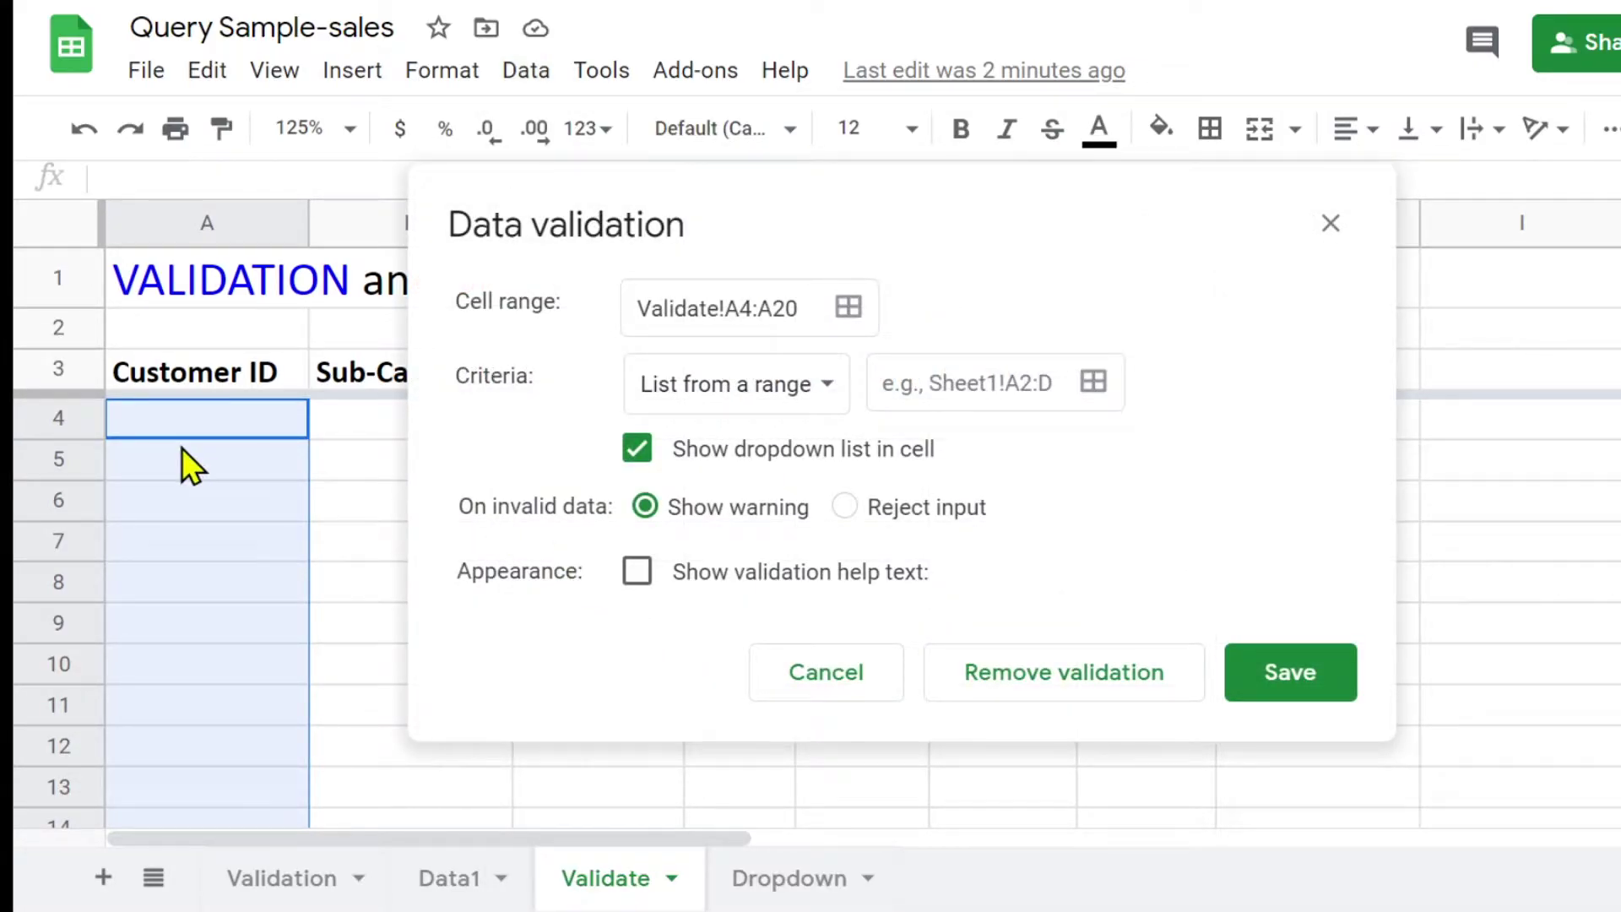
# - Set the list source for the validation to the Customer ID column of the Data1 sheet, using the open-ended range Data1!B3:B
pyautogui.click(1003, 384)
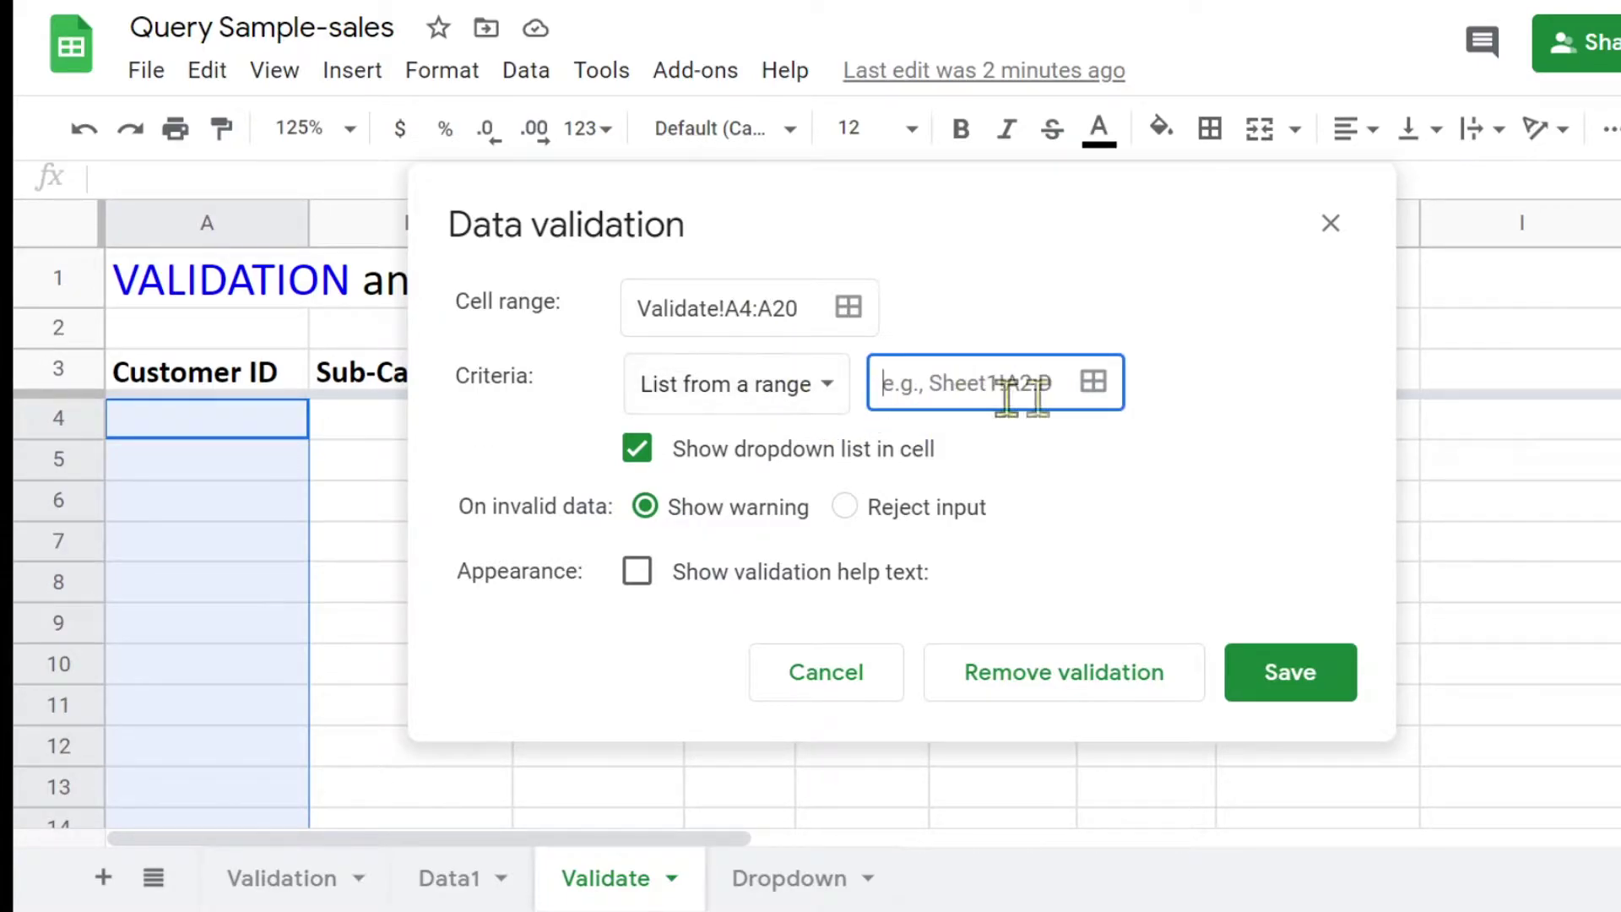
pyautogui.click(1093, 381)
pyautogui.click(590, 306)
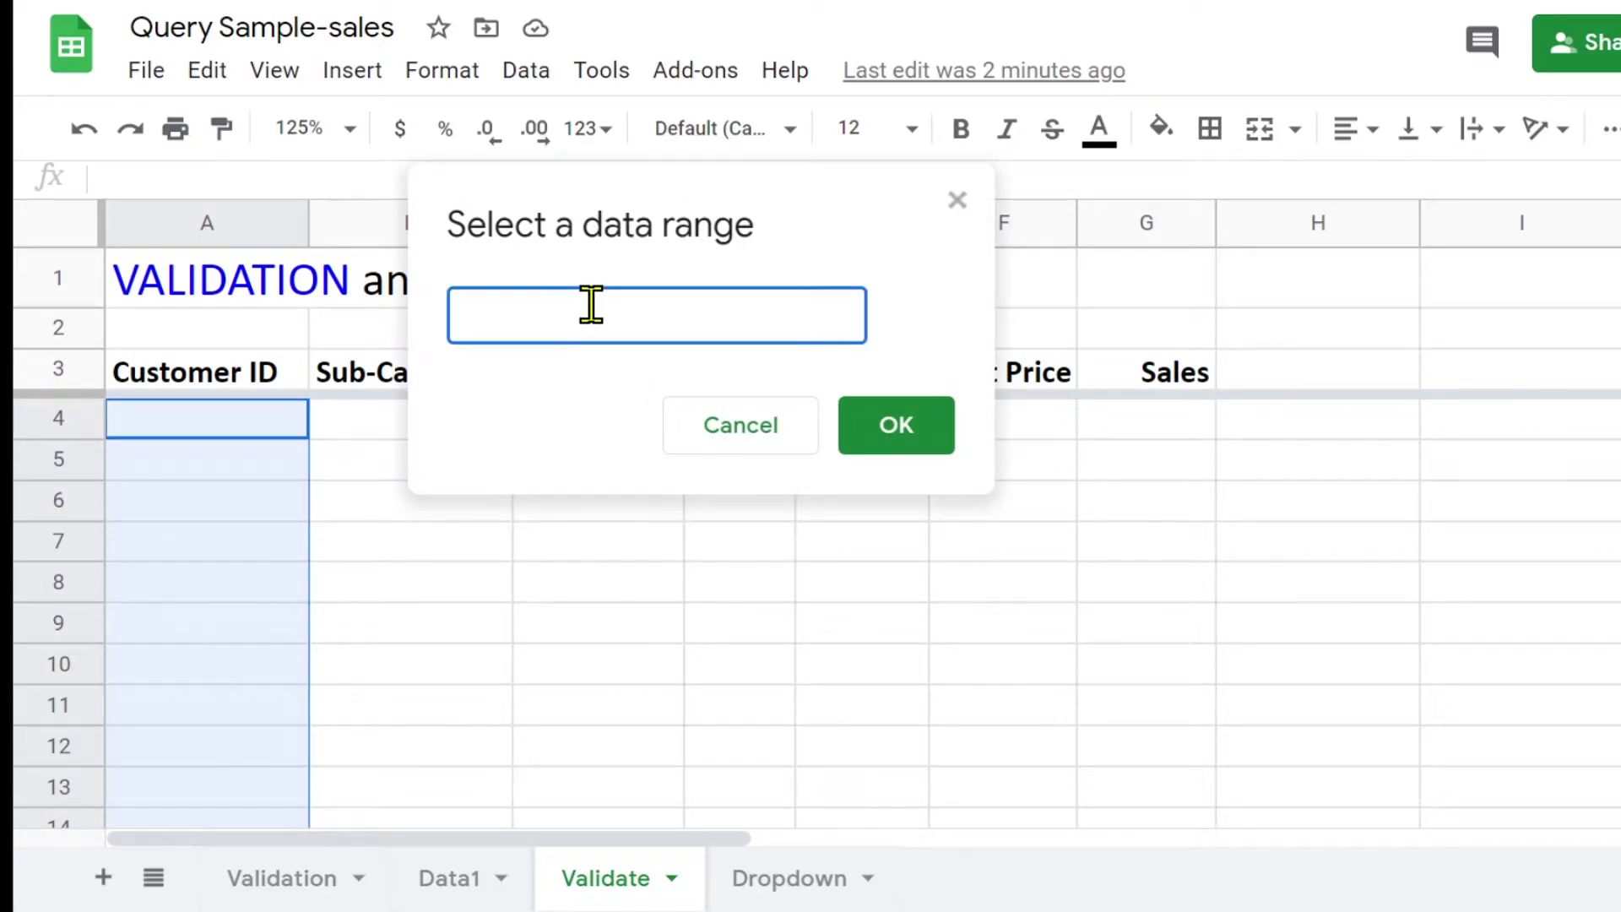
pyautogui.click(459, 878)
pyautogui.click(255, 370)
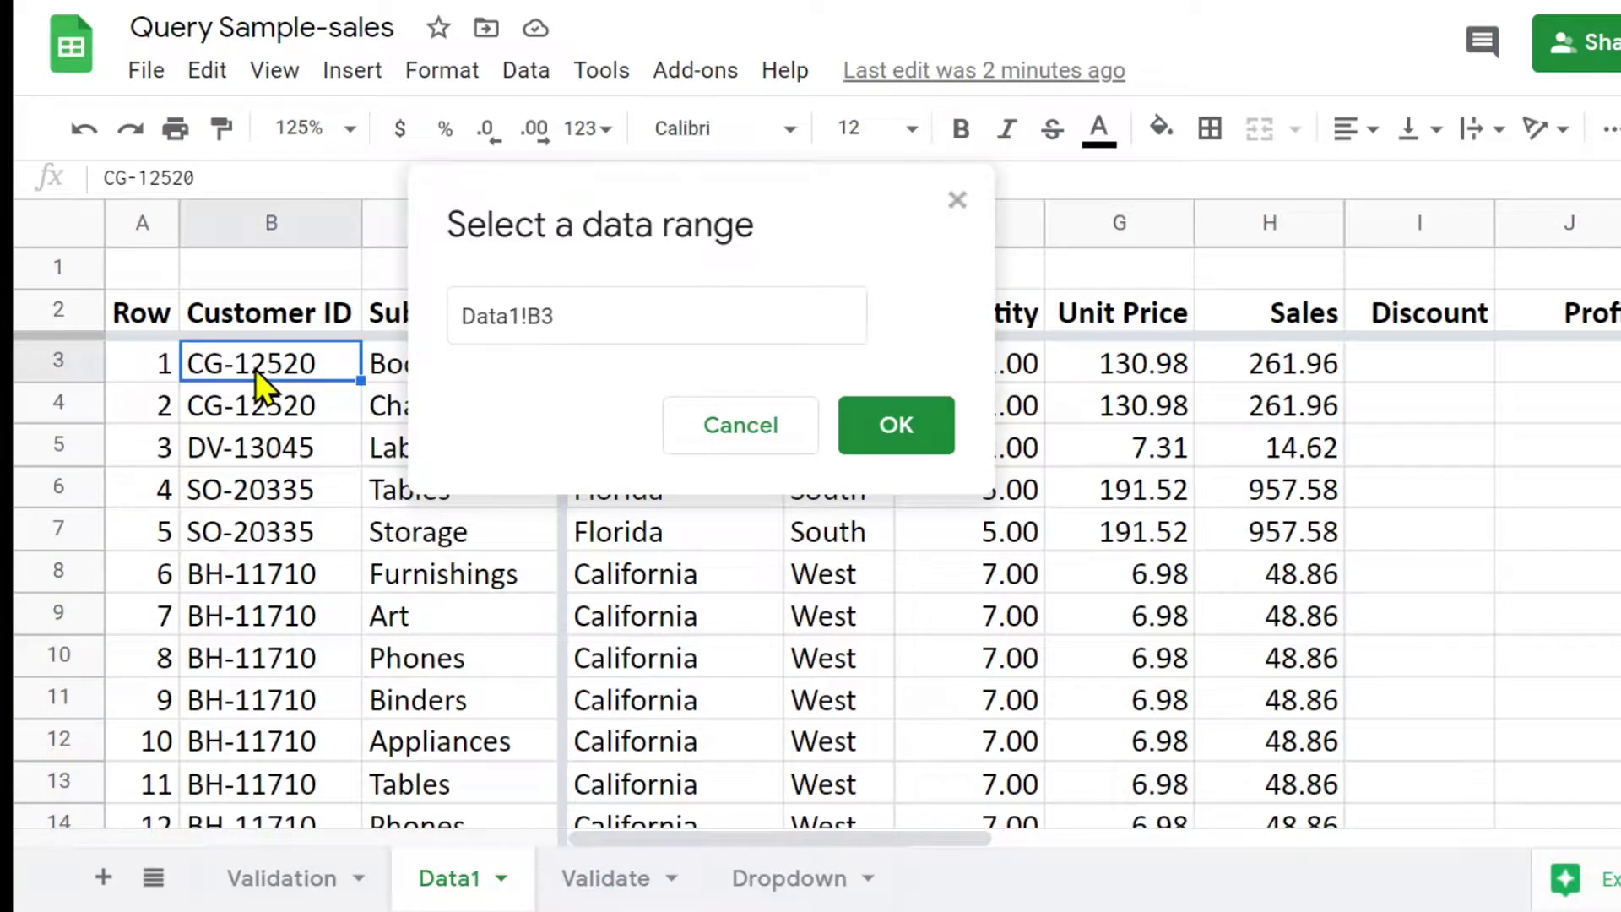
pyautogui.keyDown('shift'); pyautogui.click(255, 667); pyautogui.keyUp('shift')
pyautogui.click(626, 318)
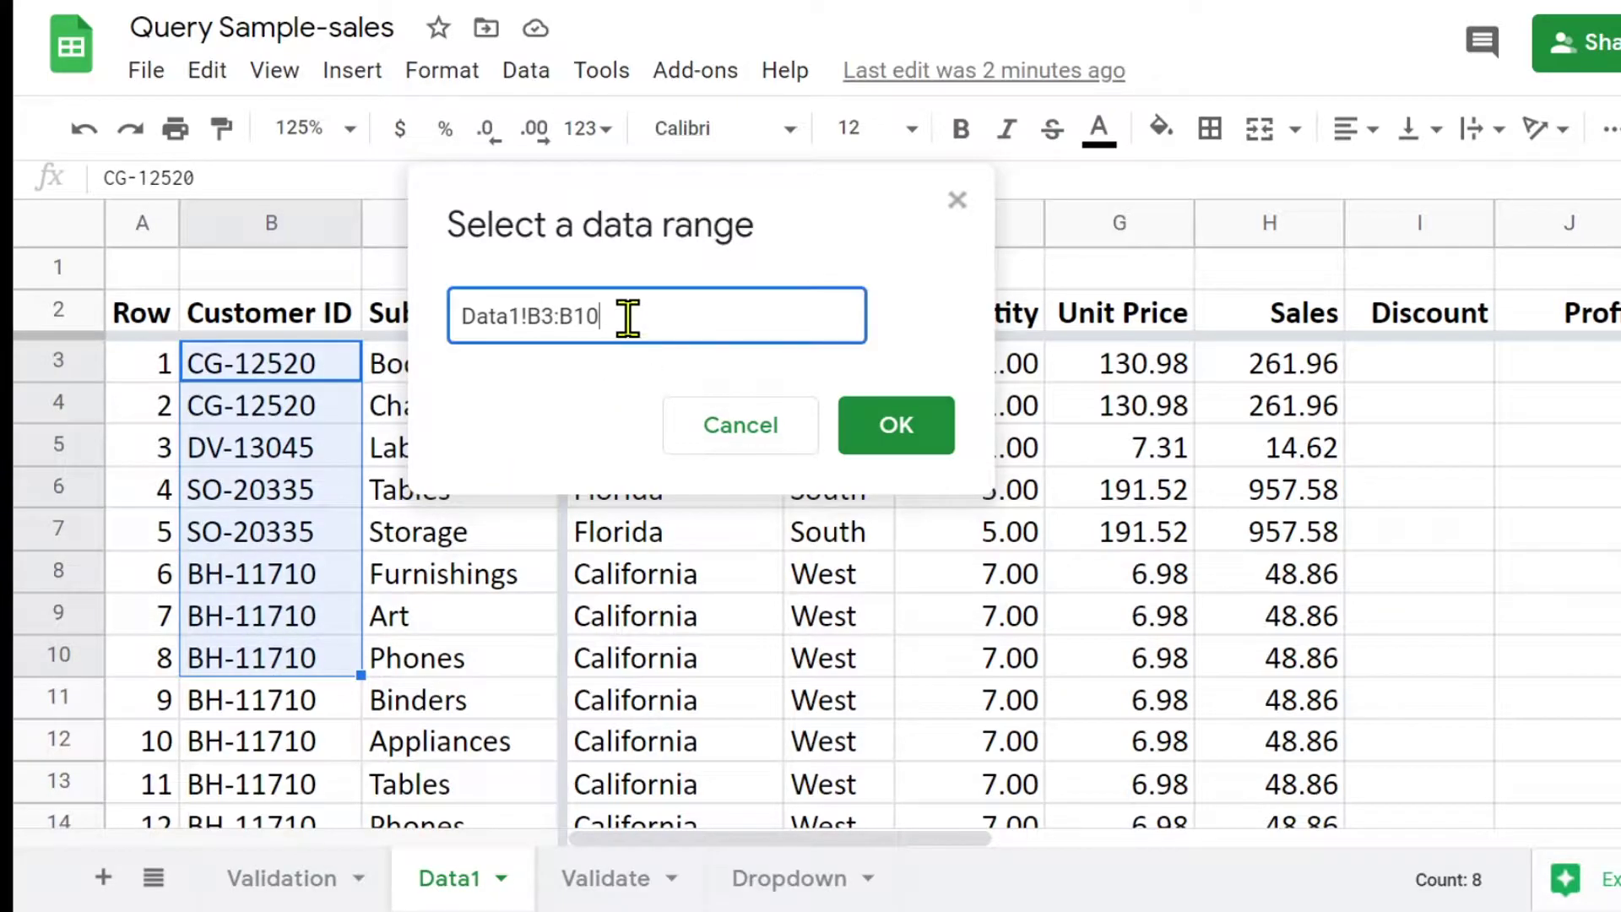
pyautogui.press('BackSpace')
pyautogui.press('BackSpace')
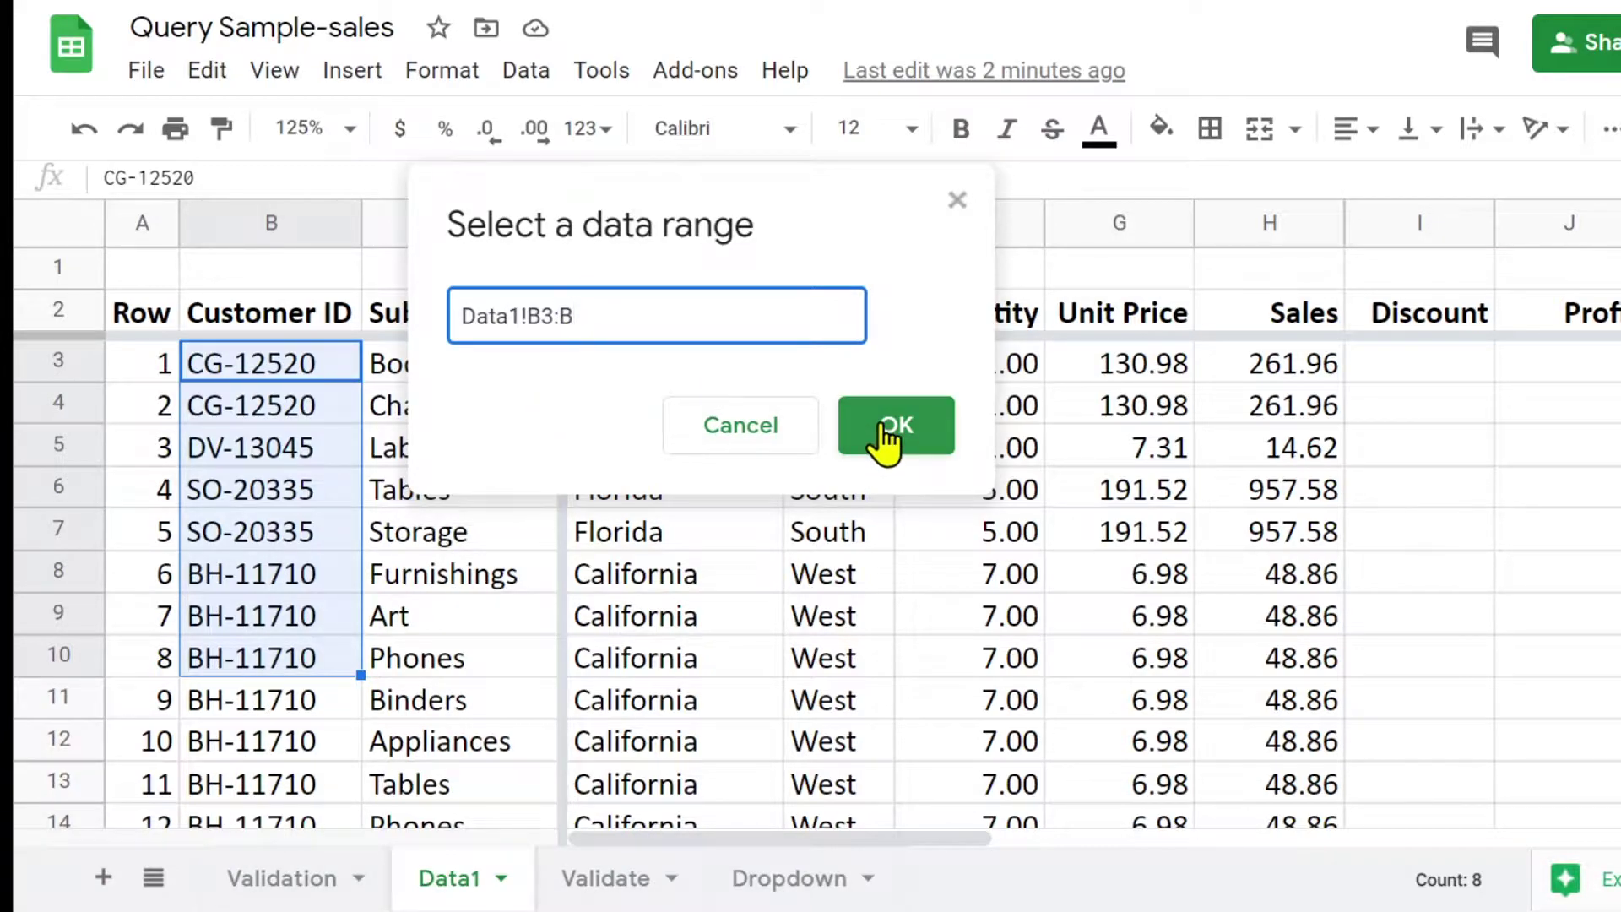
pyautogui.click(916, 432)
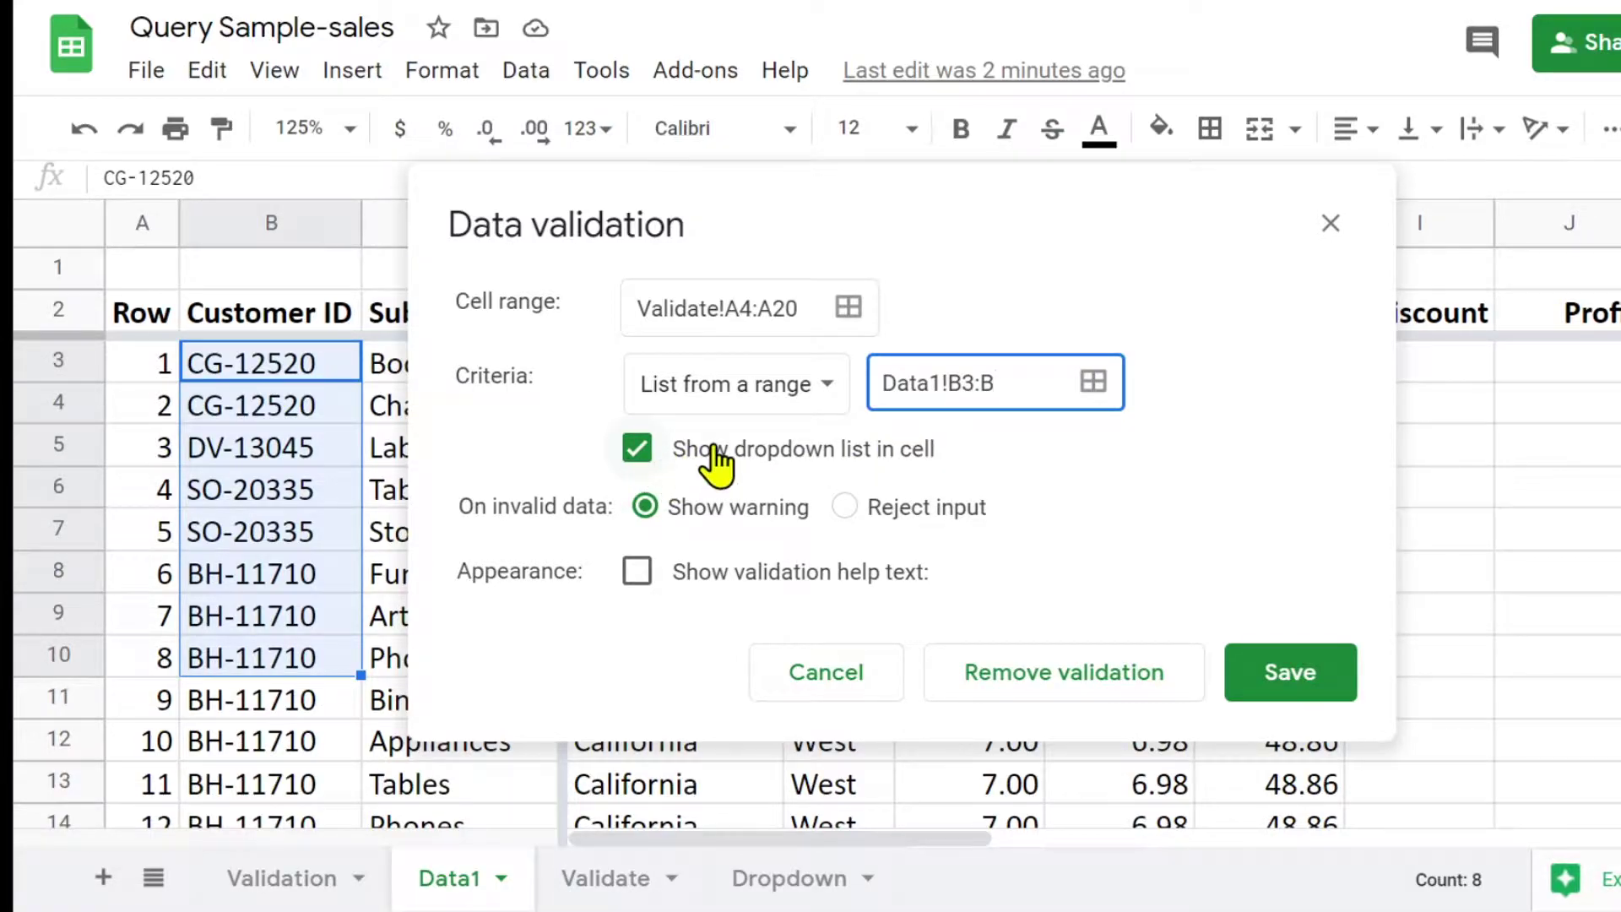
# - Turn off the in-cell dropdown list, set invalid data to Reject input, and save the validation rule
pyautogui.click(645, 447)
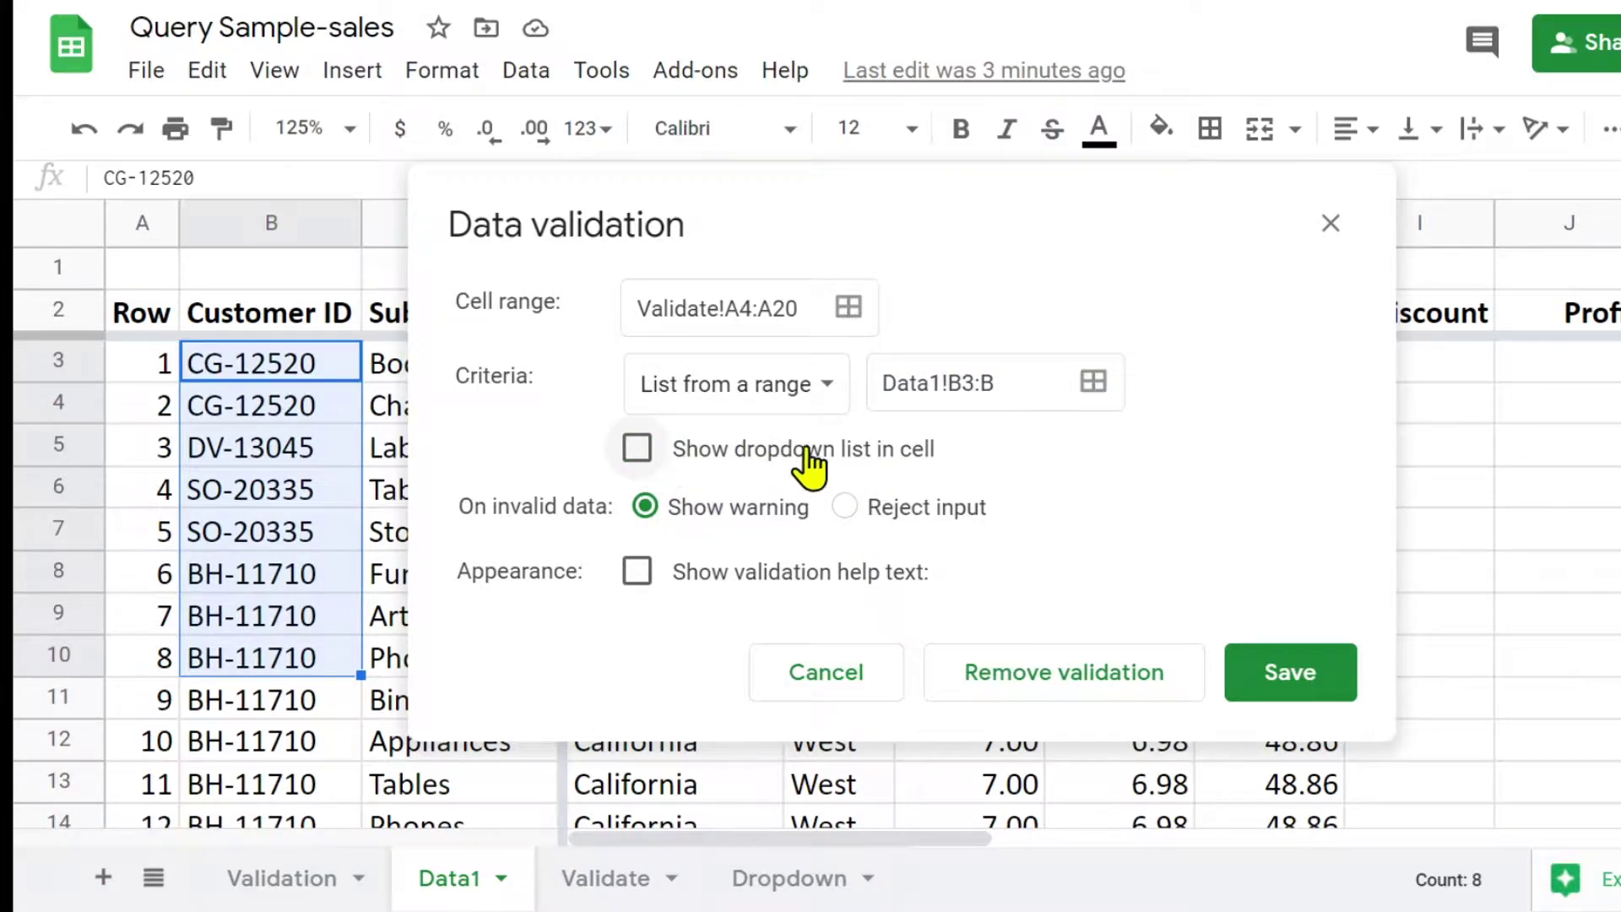
pyautogui.click(844, 506)
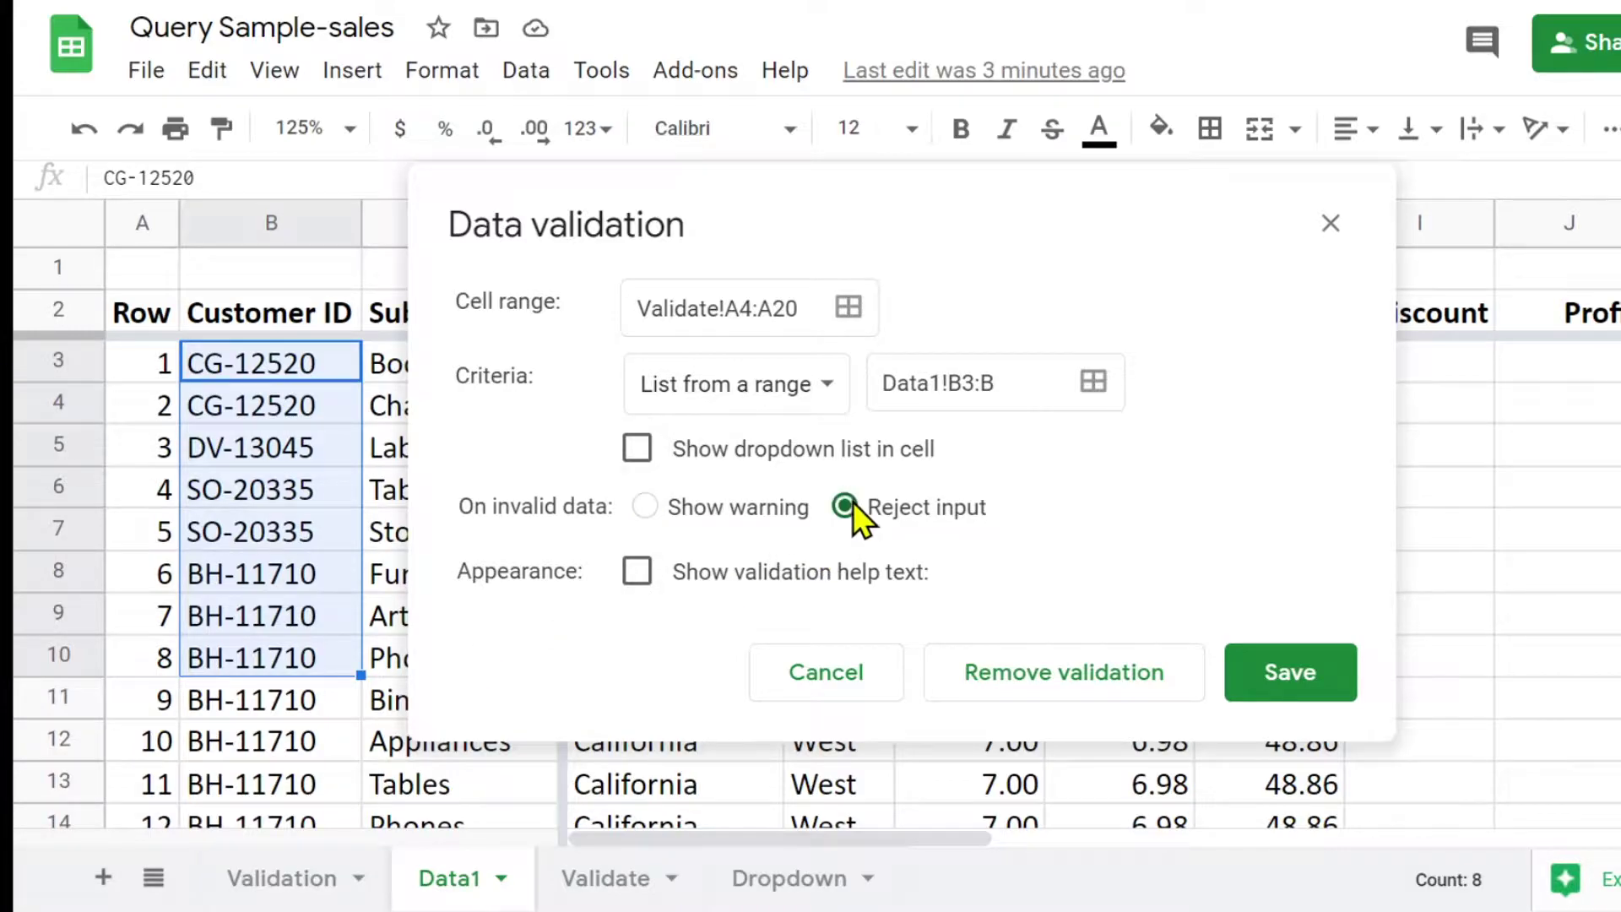
pyautogui.click(1272, 673)
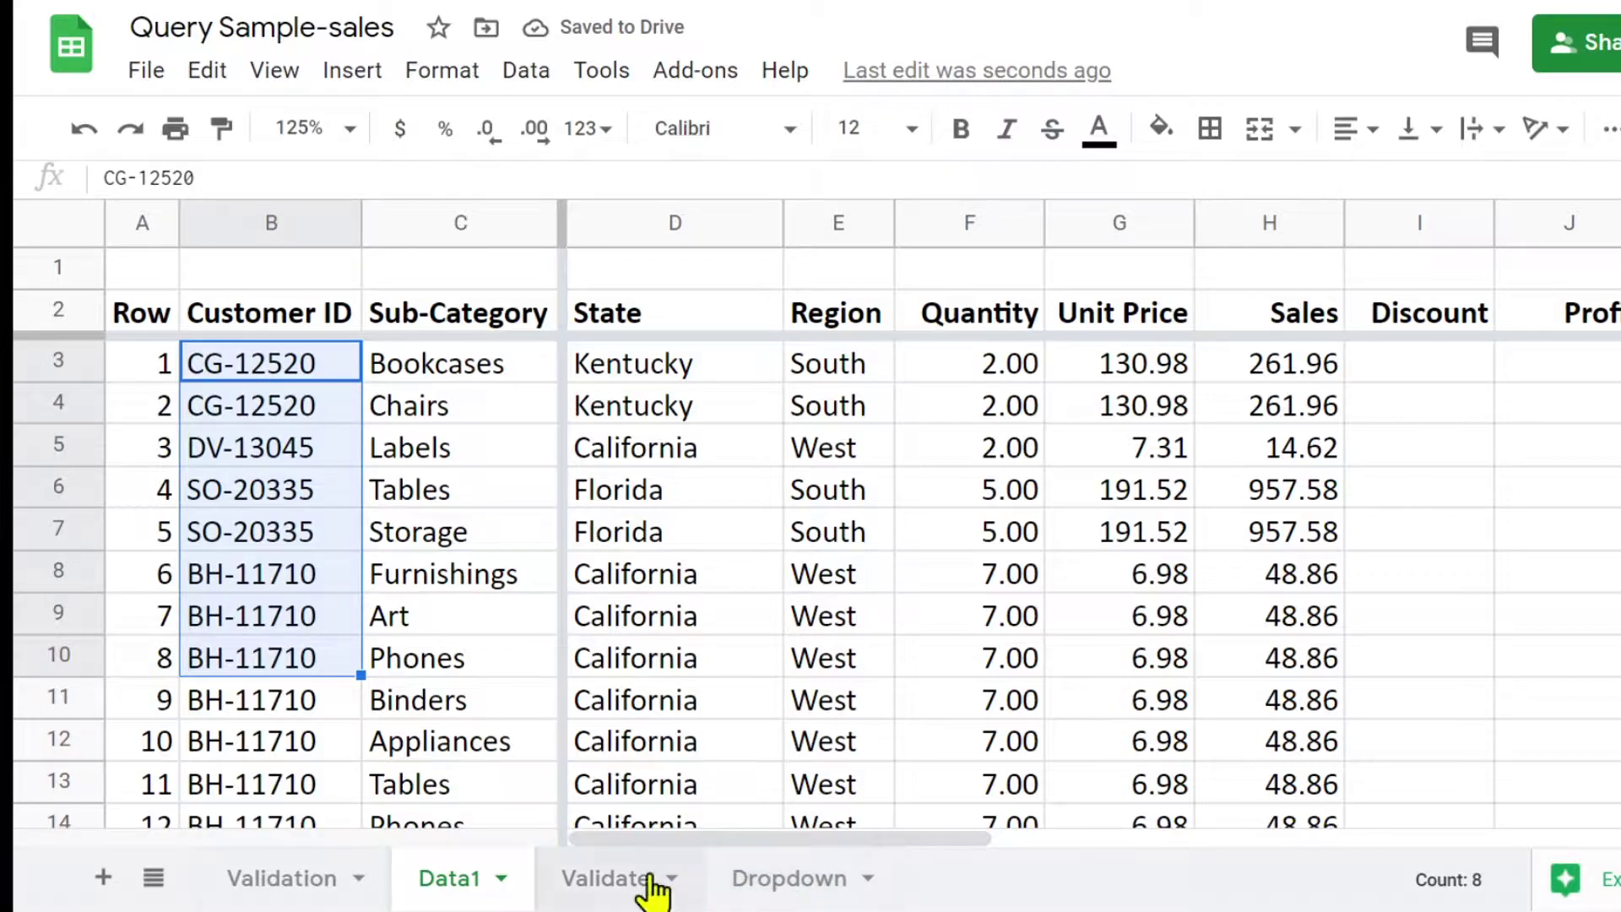
# - Try to enter an unlisted number as the customer ID in cell A4 of the Validate sheet, and dismiss the alert
pyautogui.click(612, 882)
pyautogui.click(209, 591)
pyautogui.click(241, 422)
pyautogui.click(222, 582)
pyautogui.click(211, 654)
pyautogui.click(207, 428)
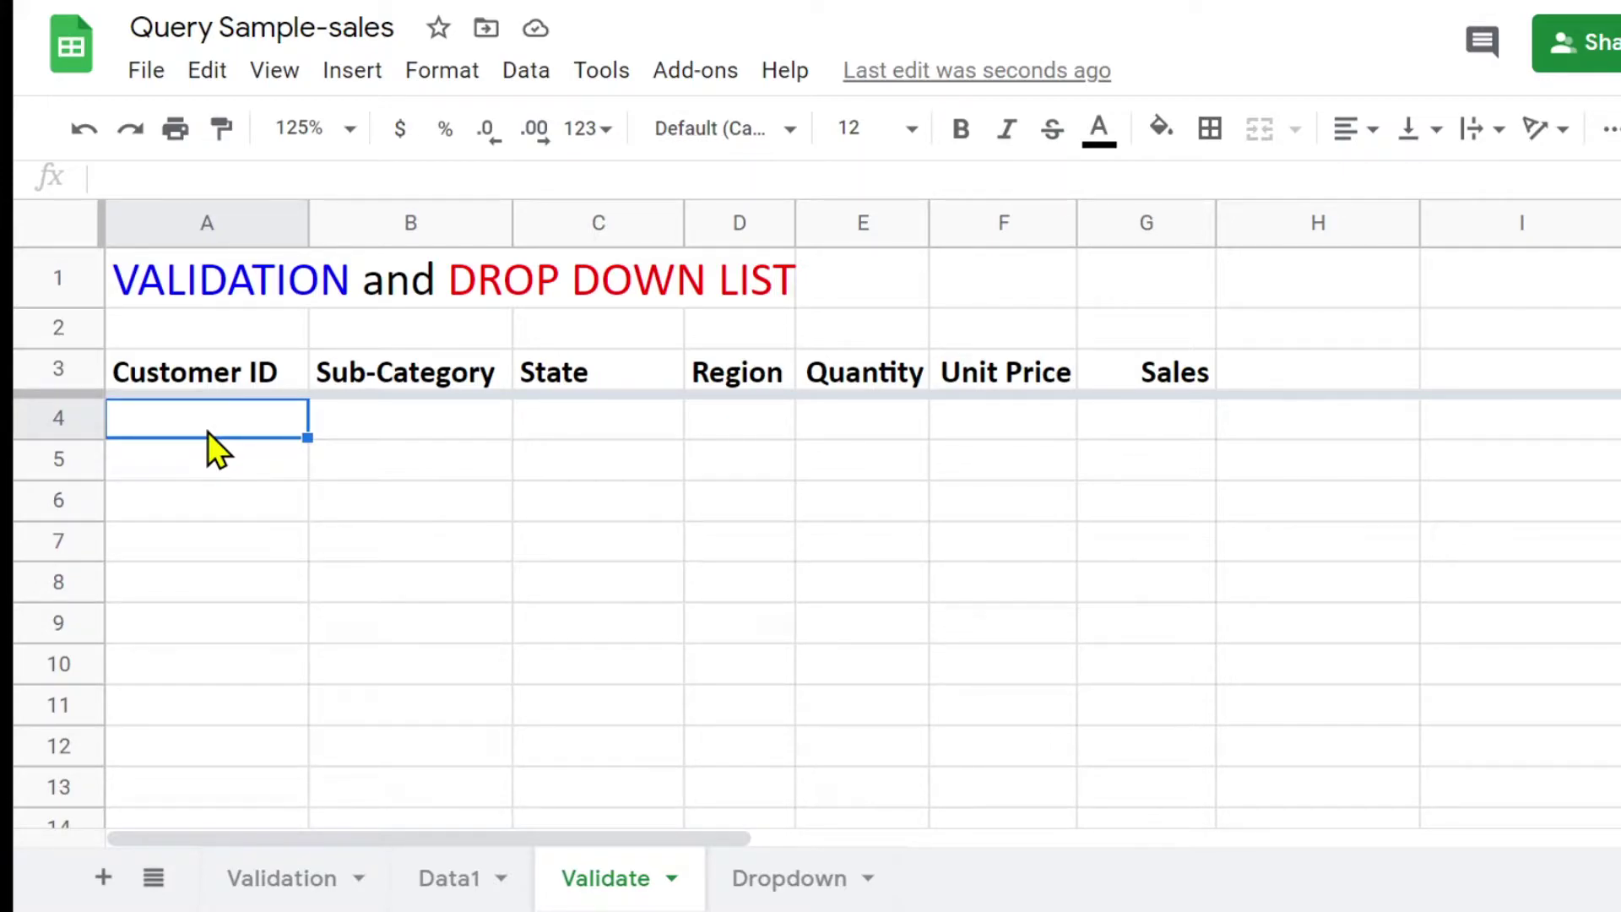
pyautogui.write('452')
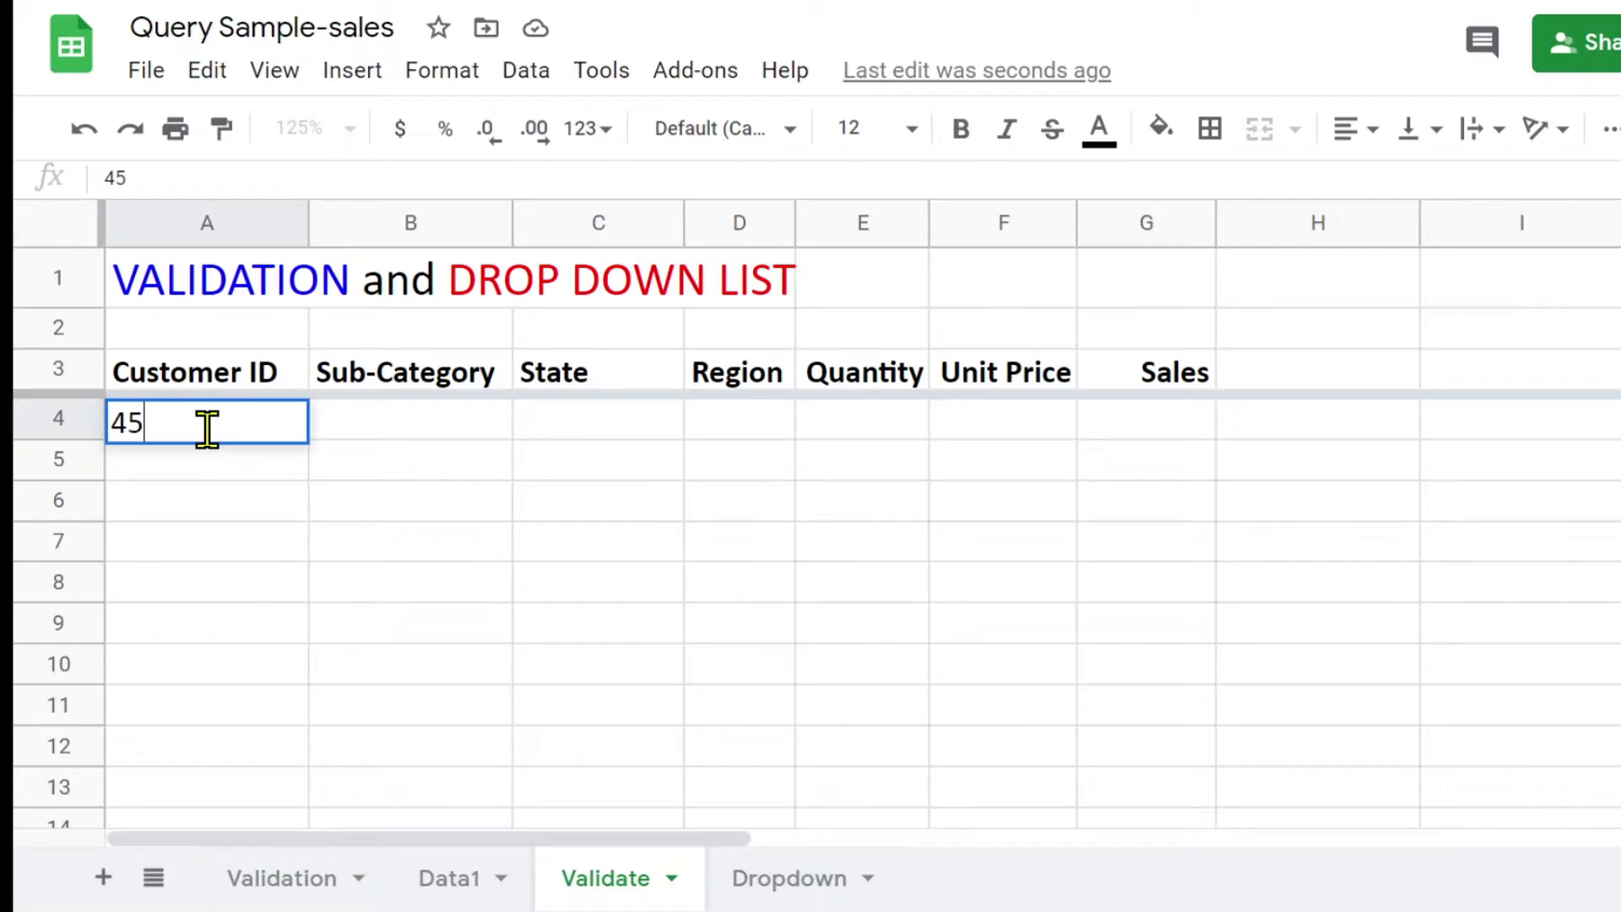
pyautogui.write('54')
pyautogui.press('Return')
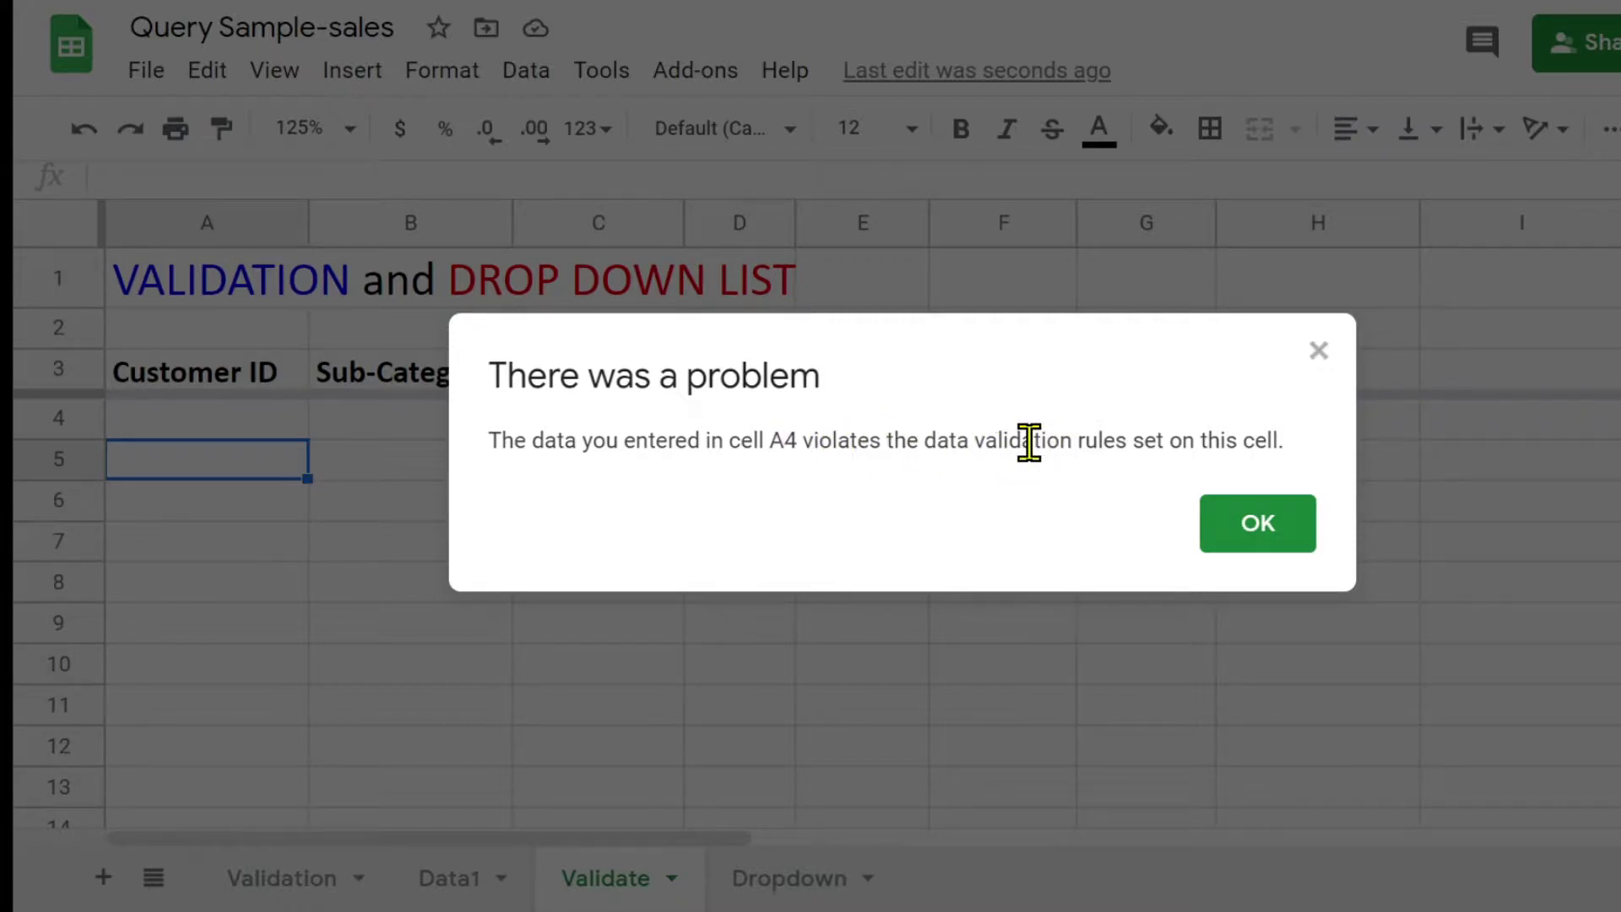
pyautogui.click(1280, 523)
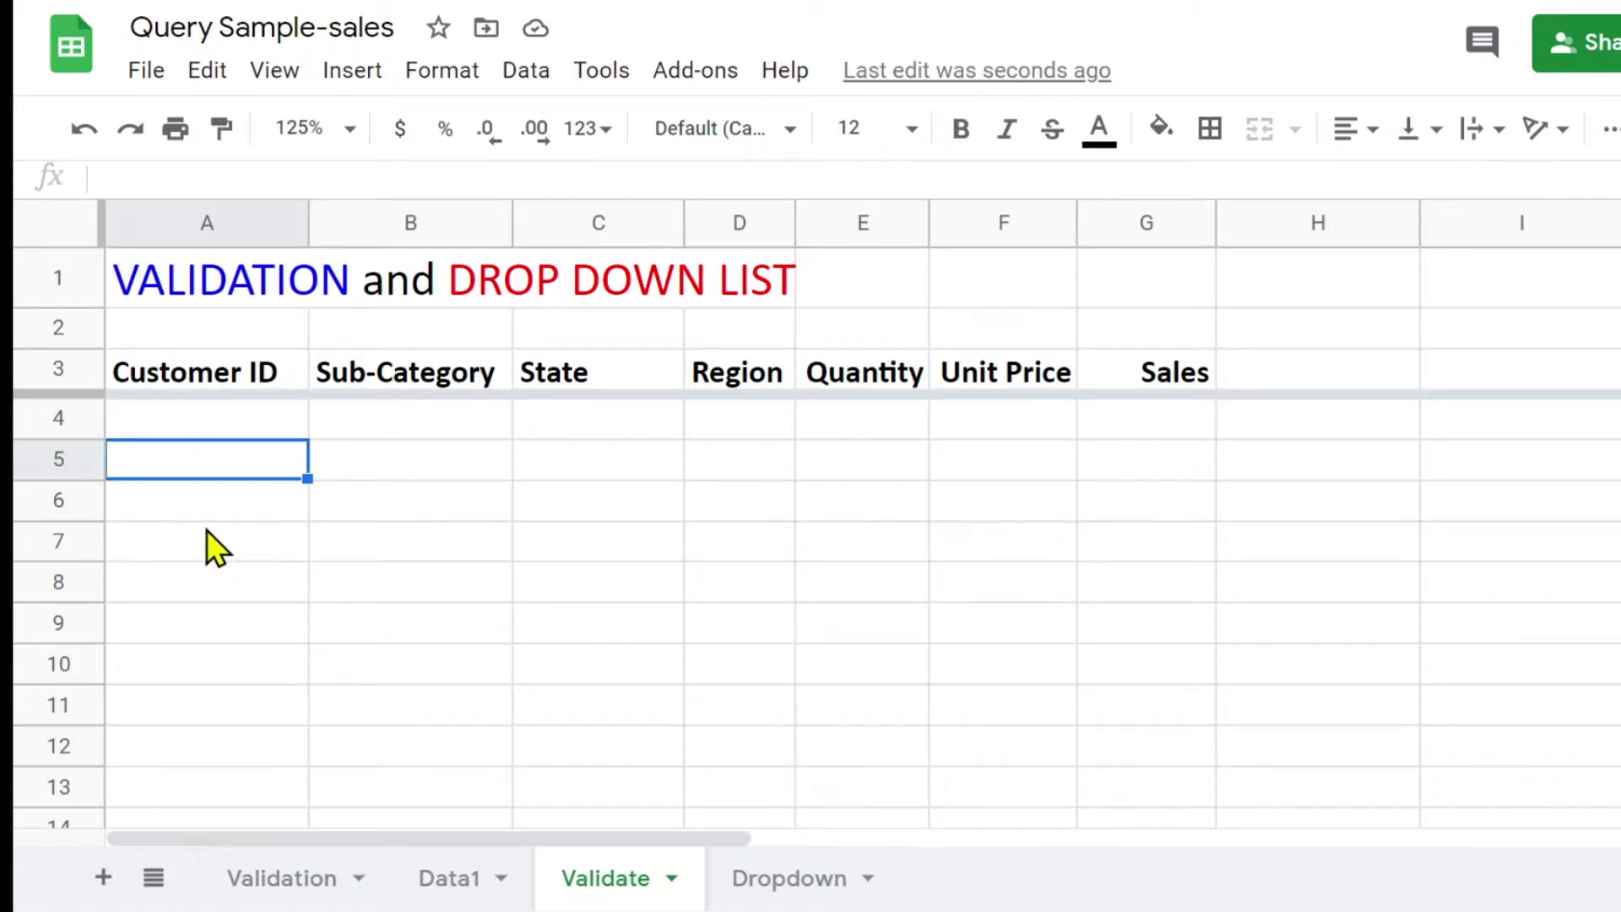
# - Examine the suggested customer IDs for cell A4 and compare them with the source Customer ID column on the Data1 sheet
pyautogui.click(194, 423)
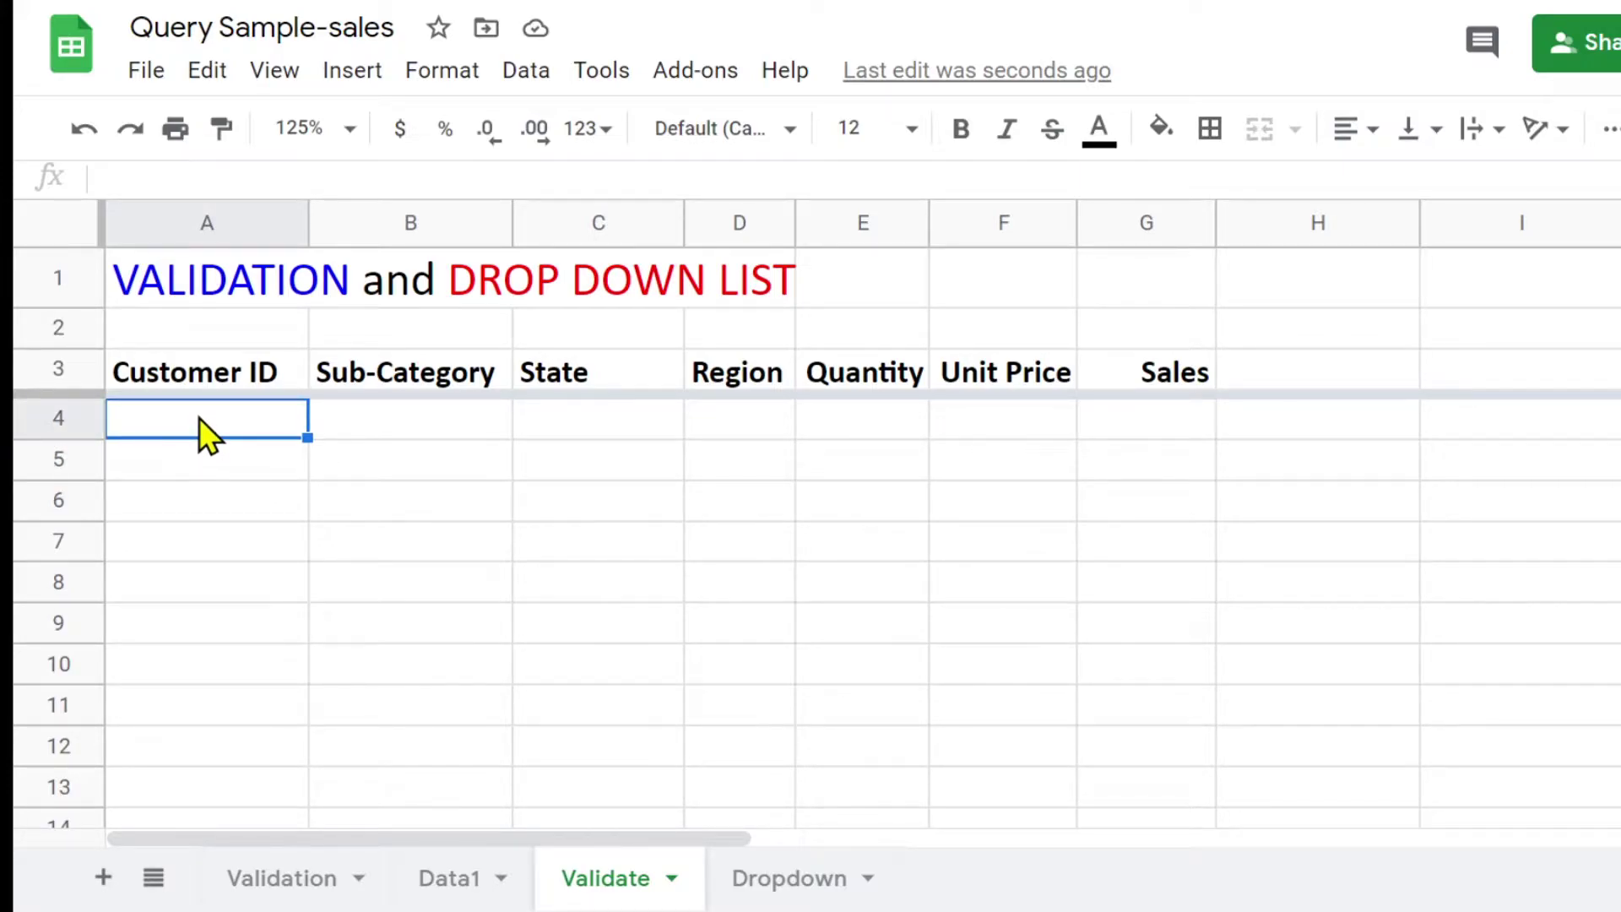
pyautogui.doubleClick(199, 417)
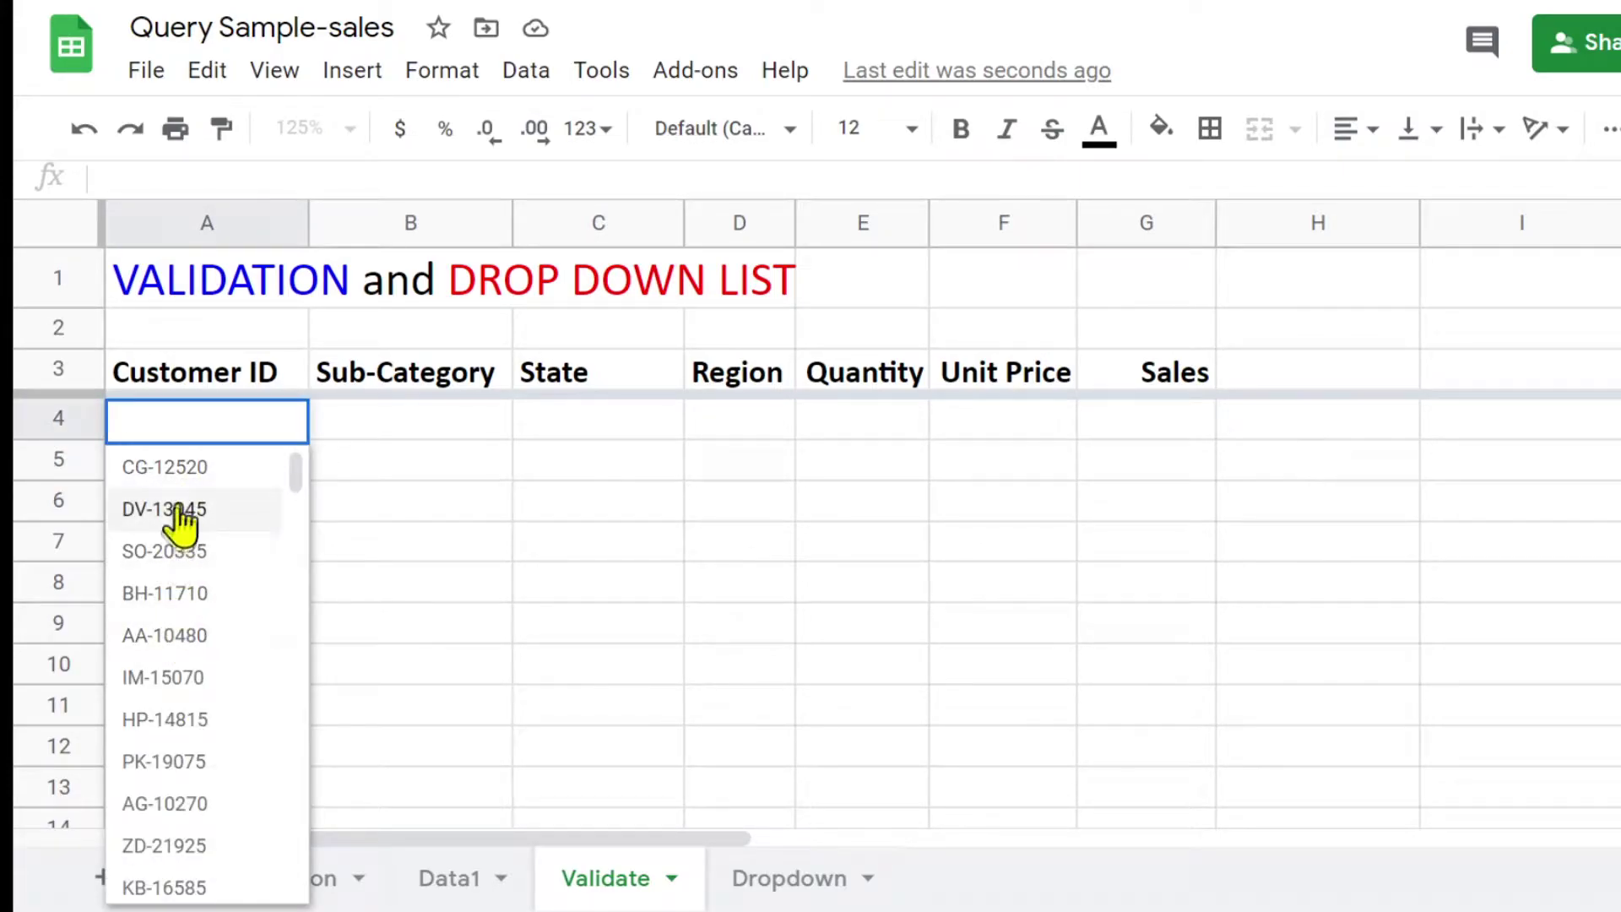
pyautogui.scroll(-5, 178, 519)
pyautogui.scroll(-15, 179, 519)
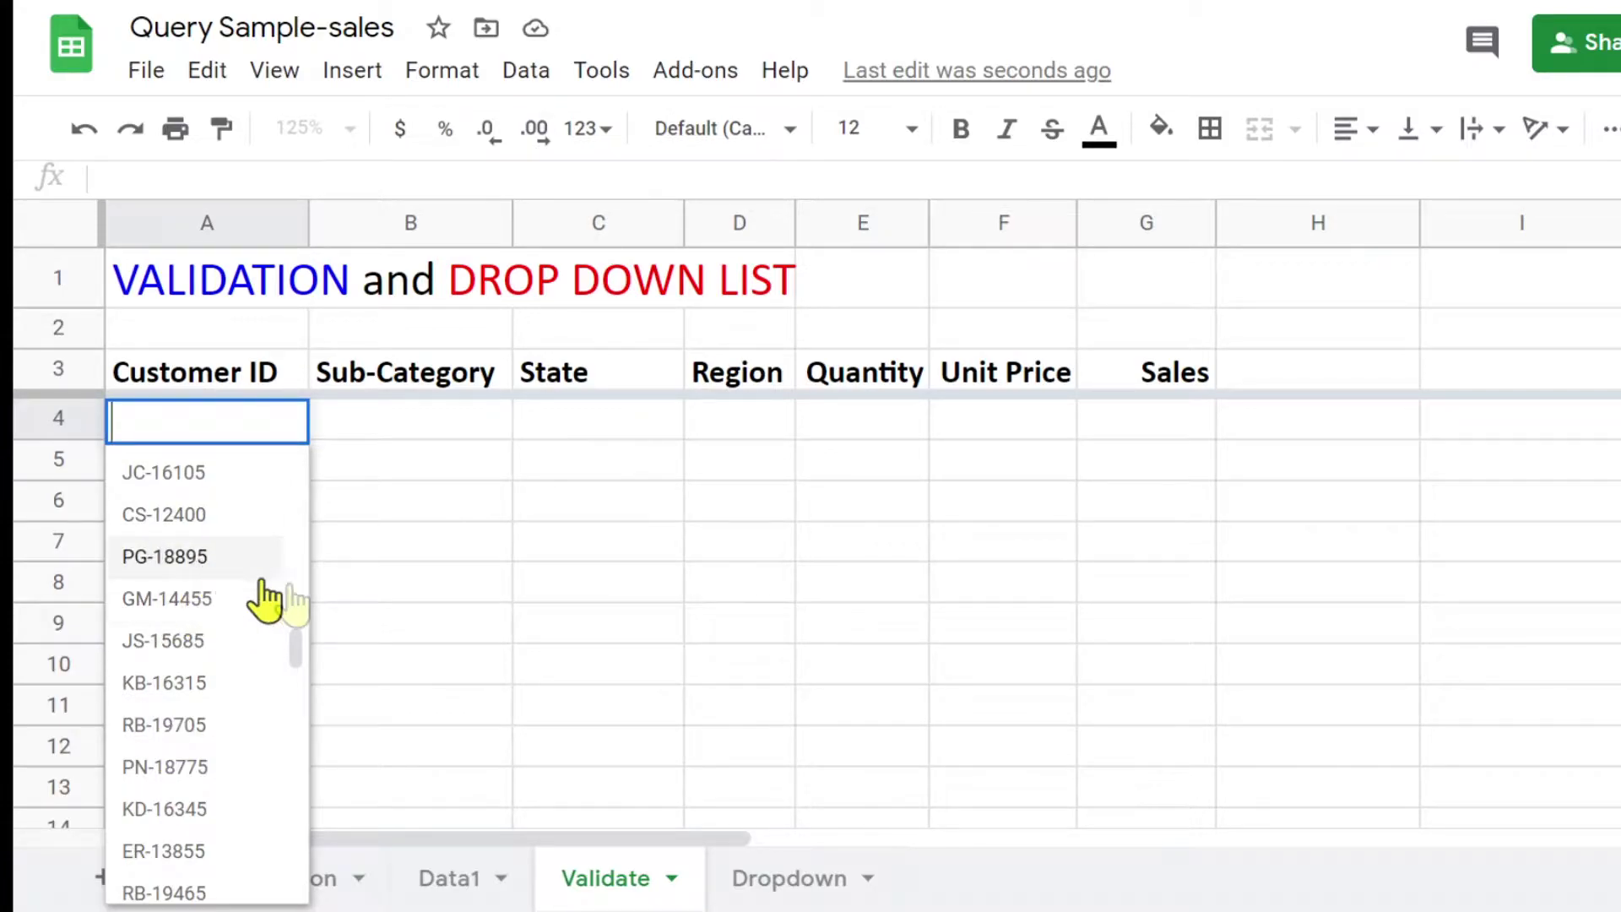
pyautogui.click(388, 590)
pyautogui.click(456, 882)
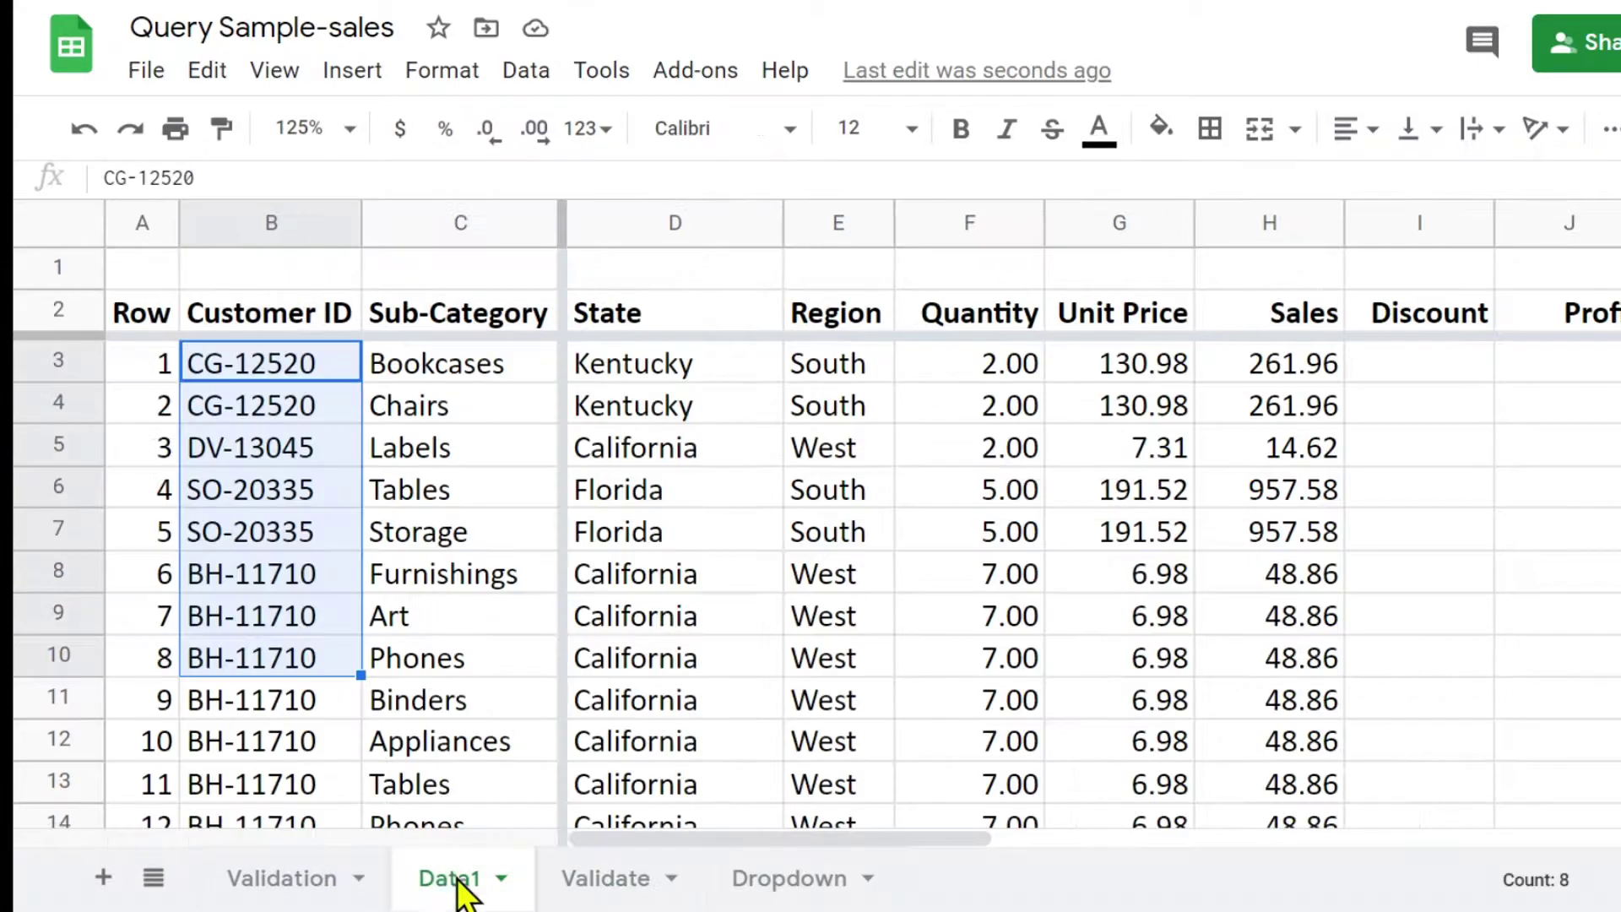
pyautogui.click(271, 704)
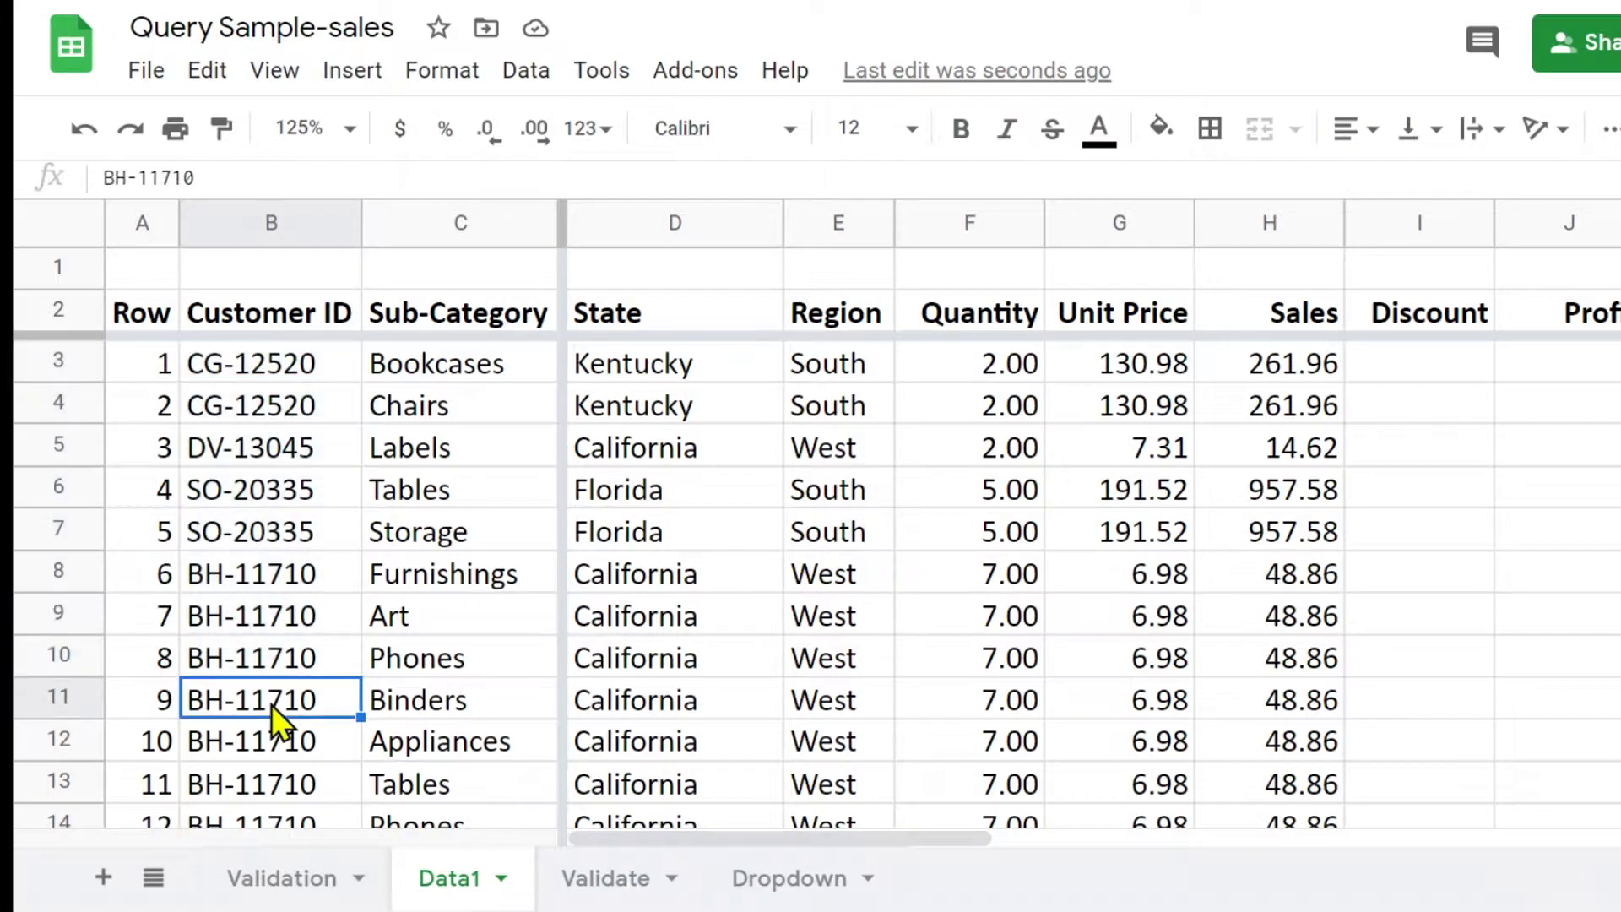
pyautogui.click(623, 882)
# - Fill Customer ID cells A4 and A5 from the suggestions: the first listed ID in A4 and the first ID starting with A in A5
pyautogui.click(212, 418)
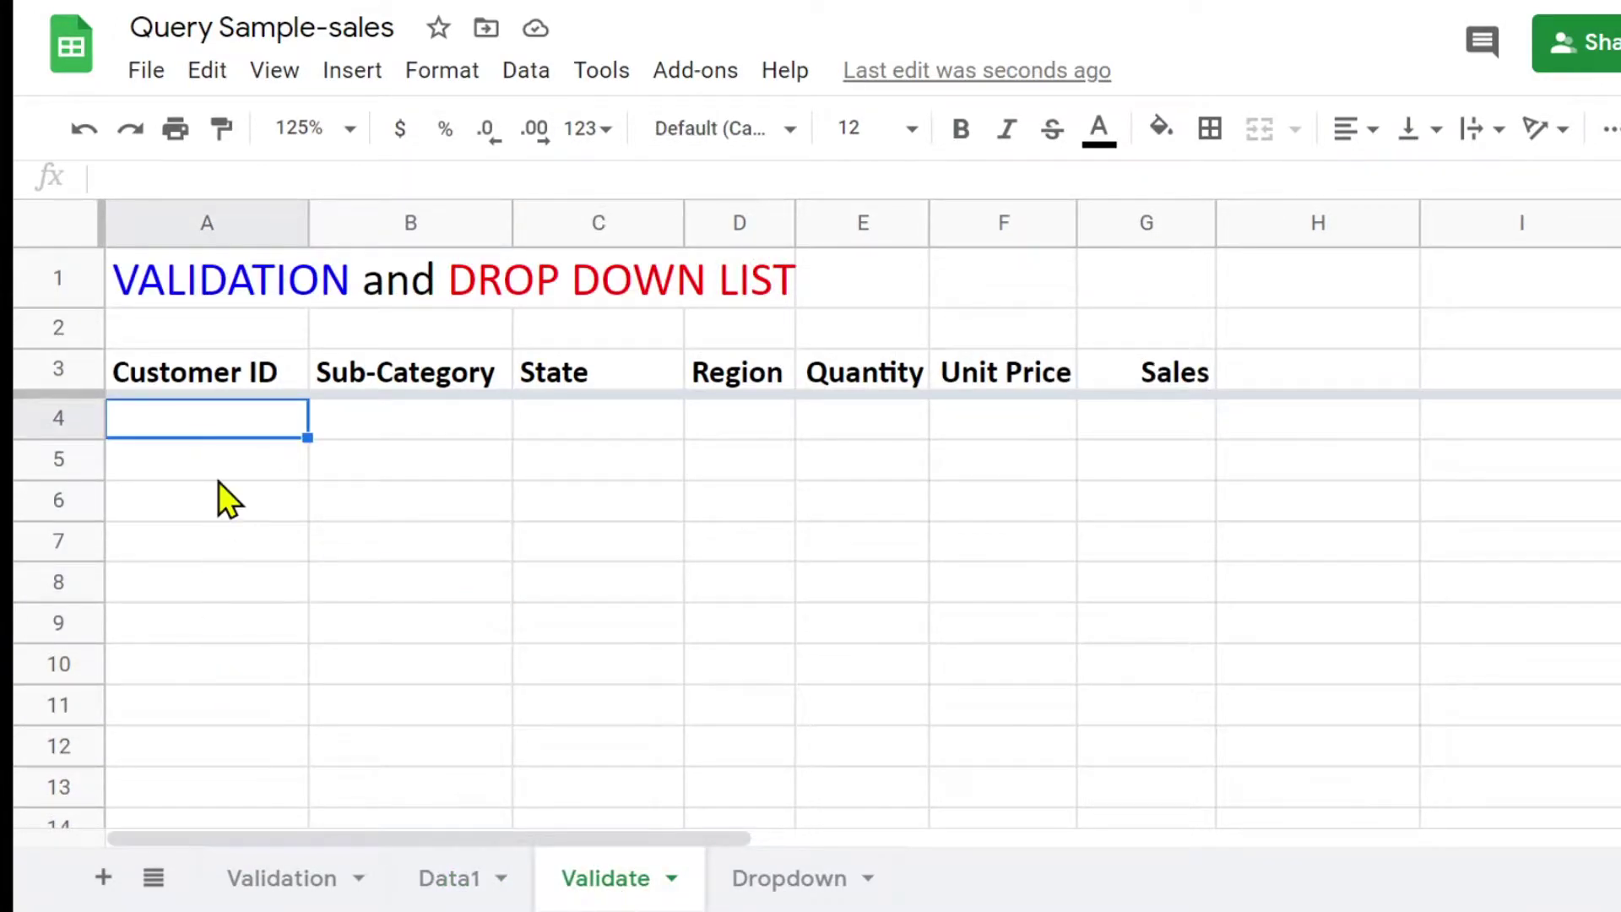
pyautogui.doubleClick(215, 419)
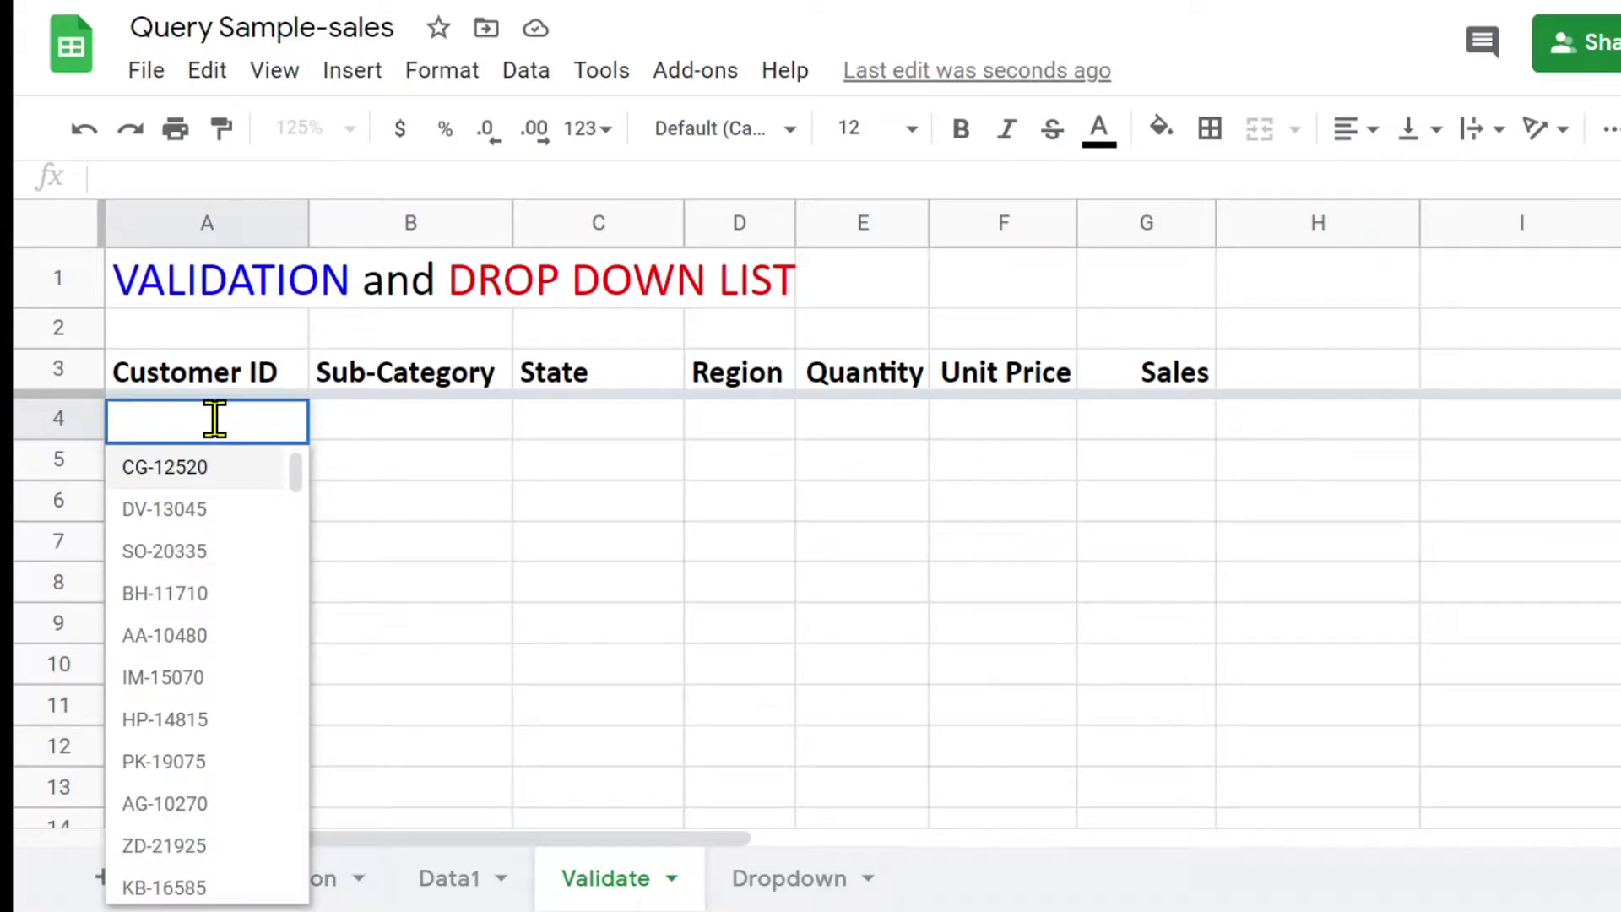
pyautogui.click(174, 466)
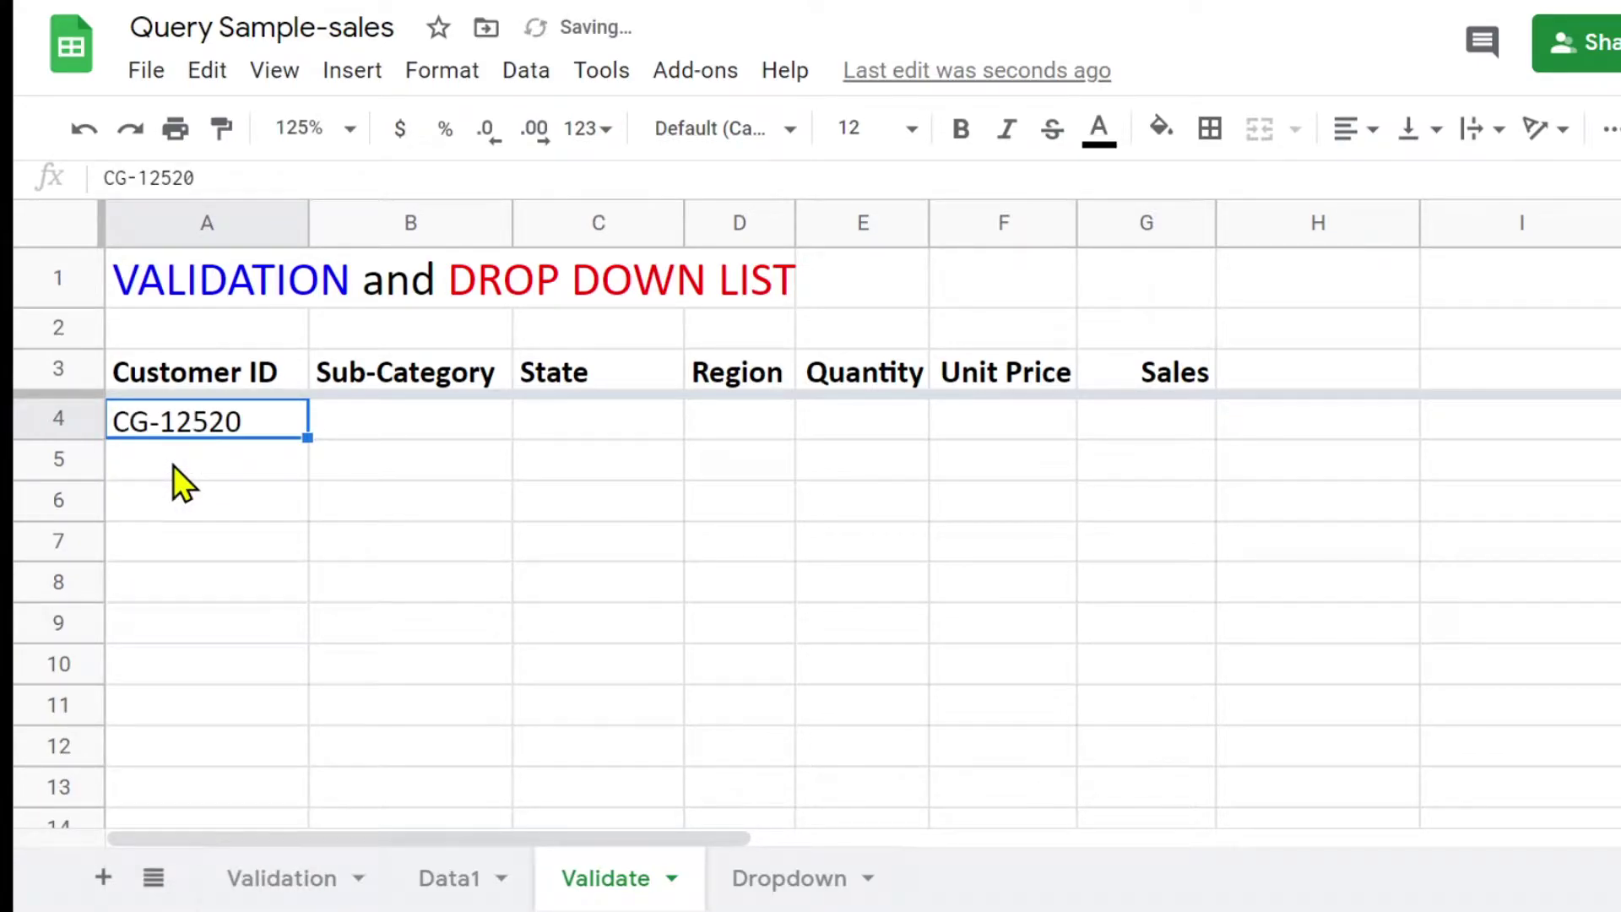
pyautogui.click(174, 464)
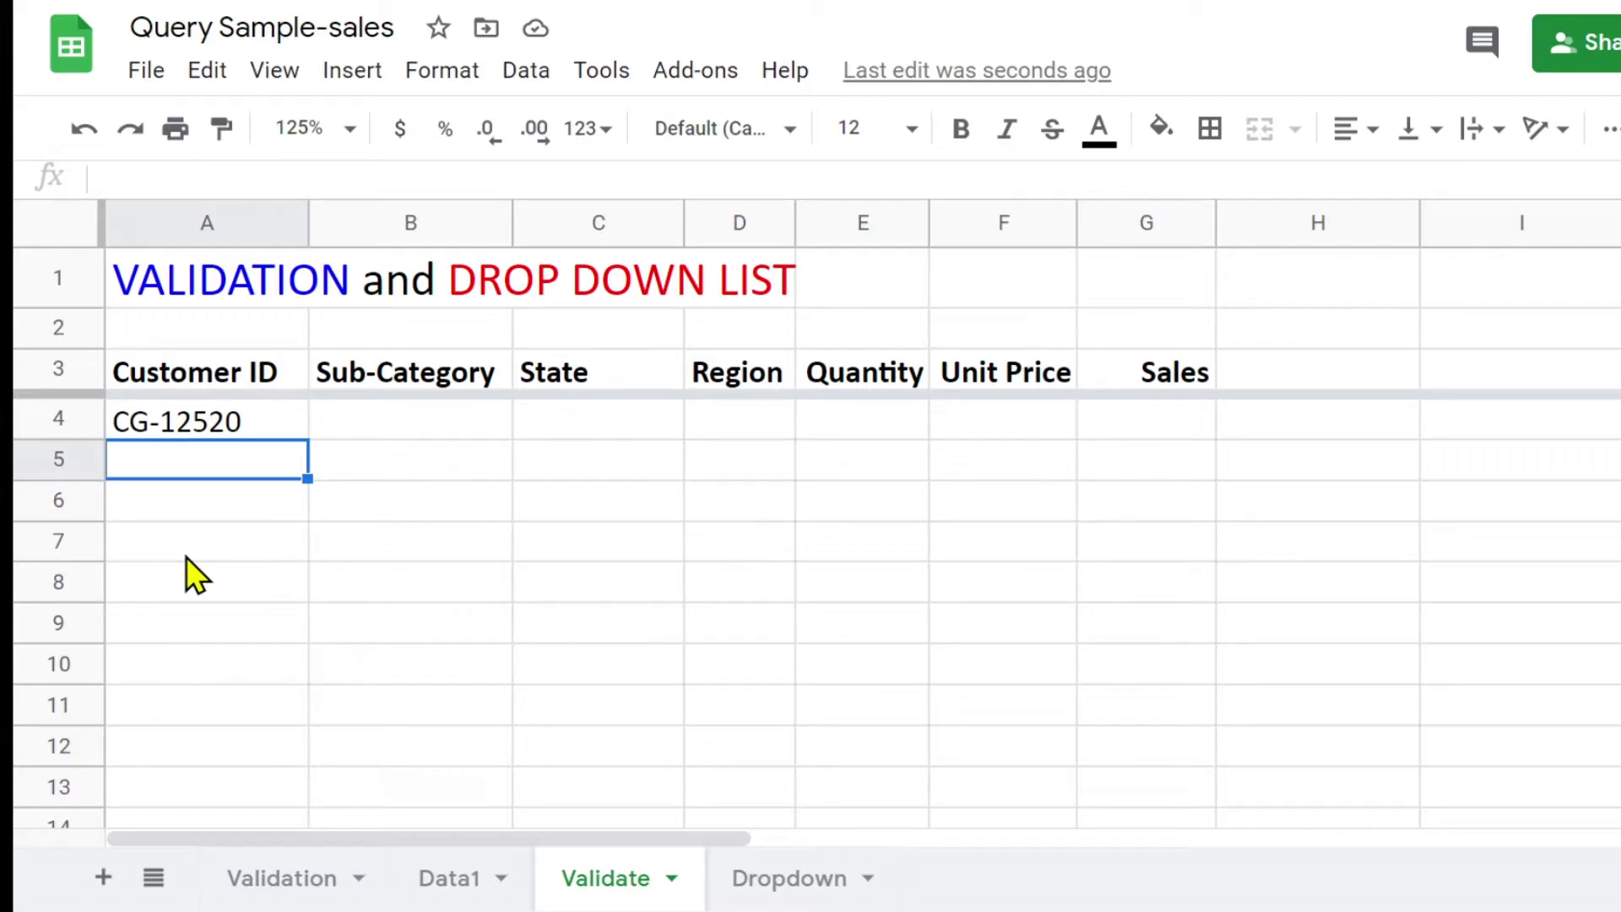
pyautogui.write('A')
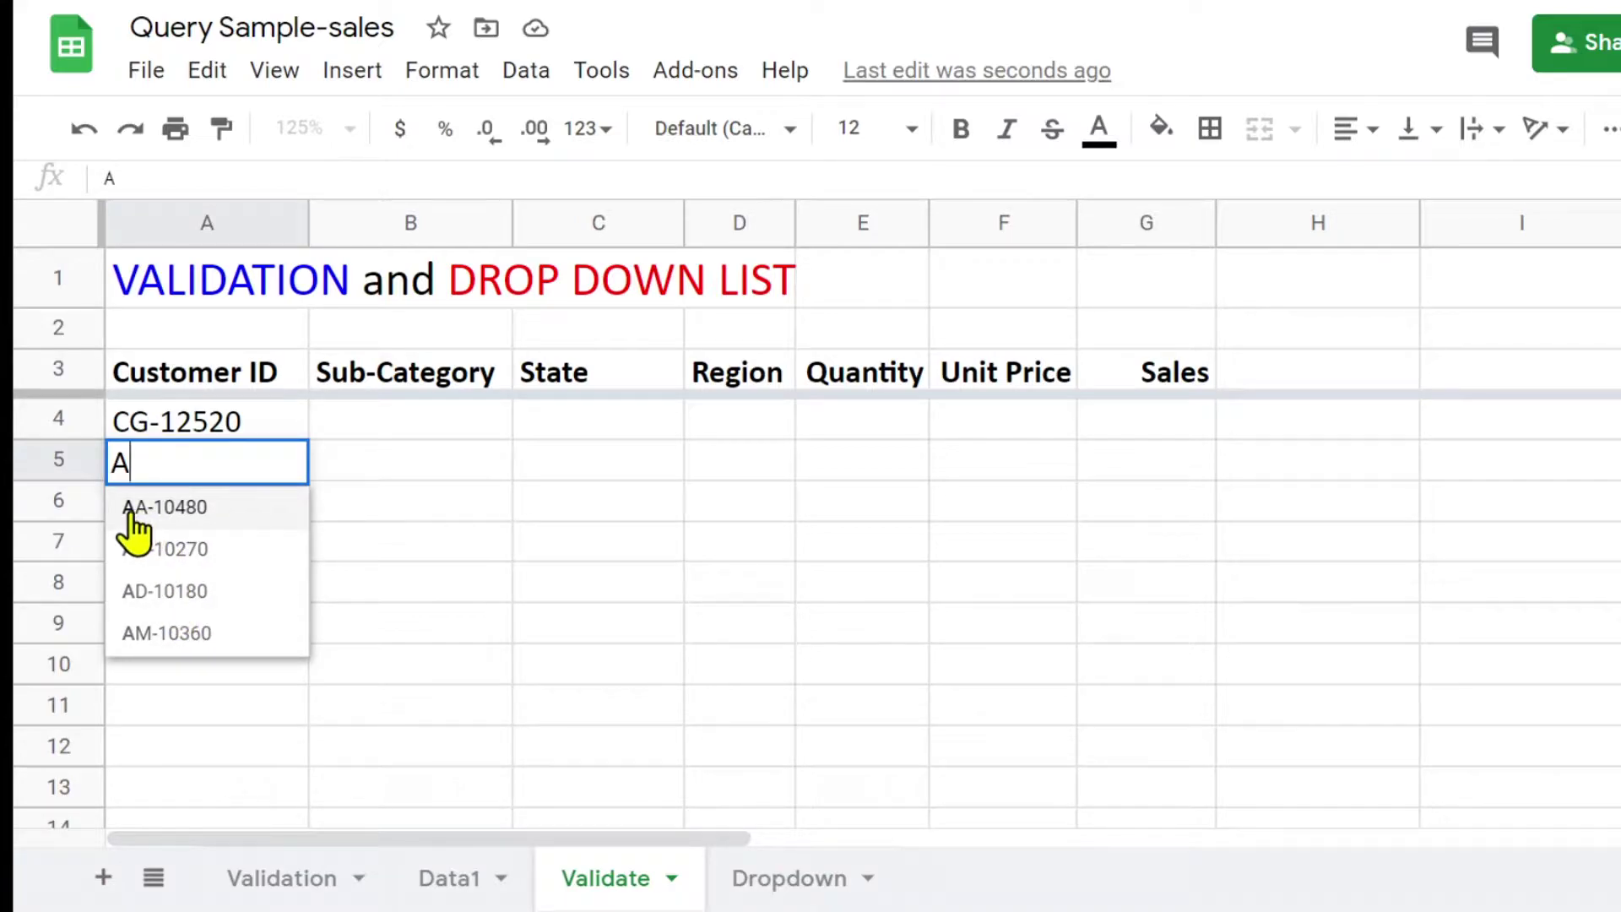
pyautogui.click(166, 507)
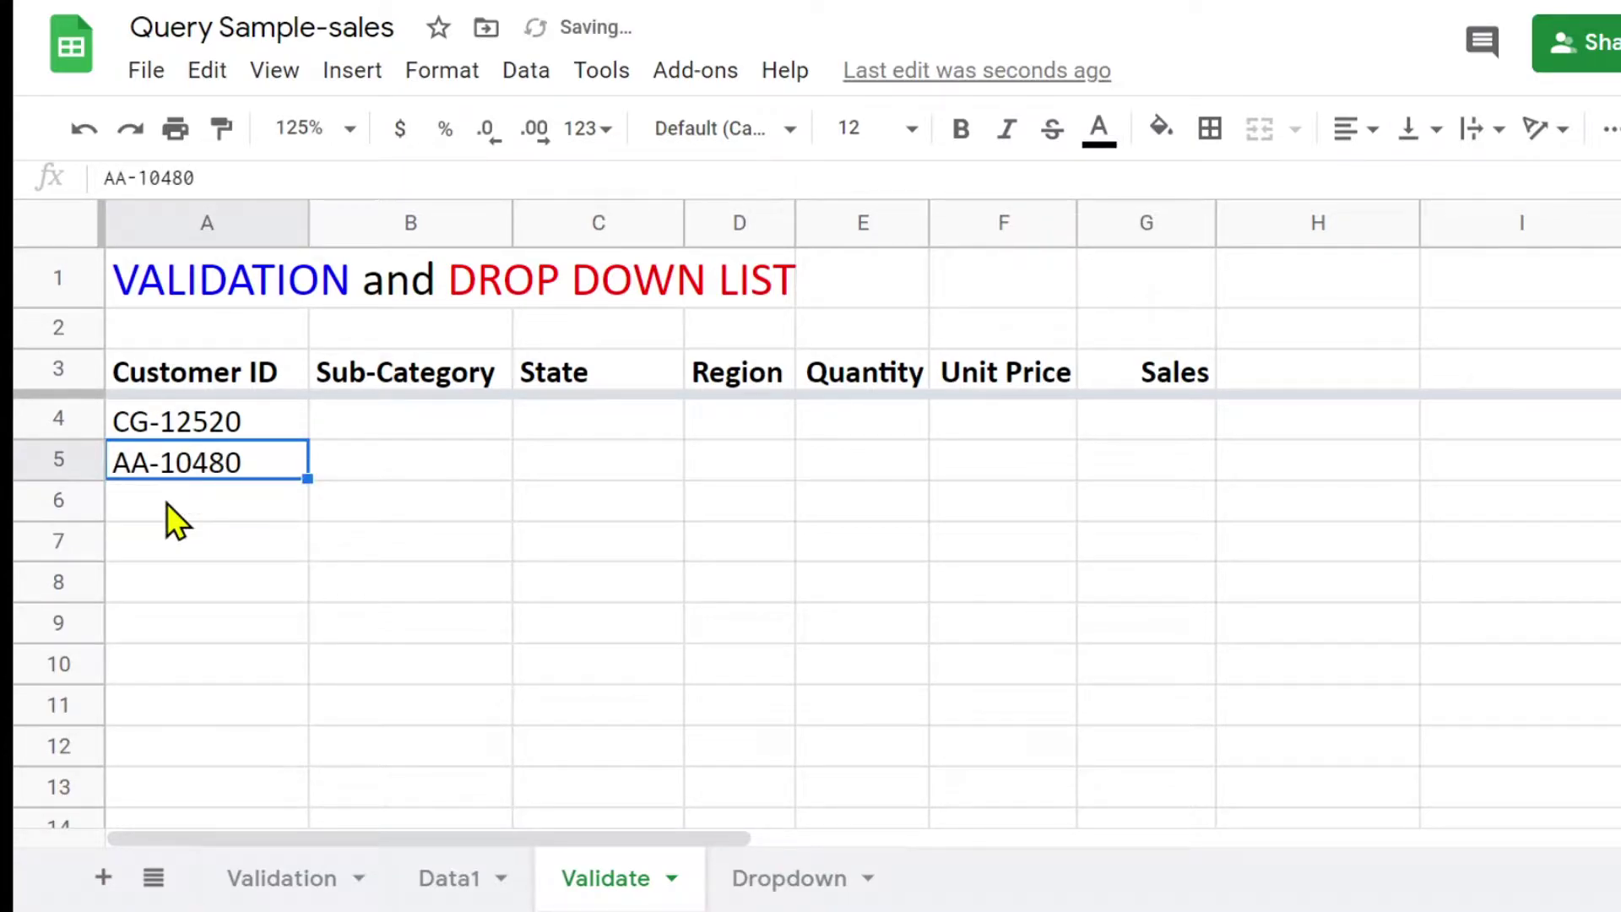
# - Fill Customer ID cells A6 and A7 from the suggestions: the ID starting with BM in A6 and the one starting with CV in A7
pyautogui.click(170, 508)
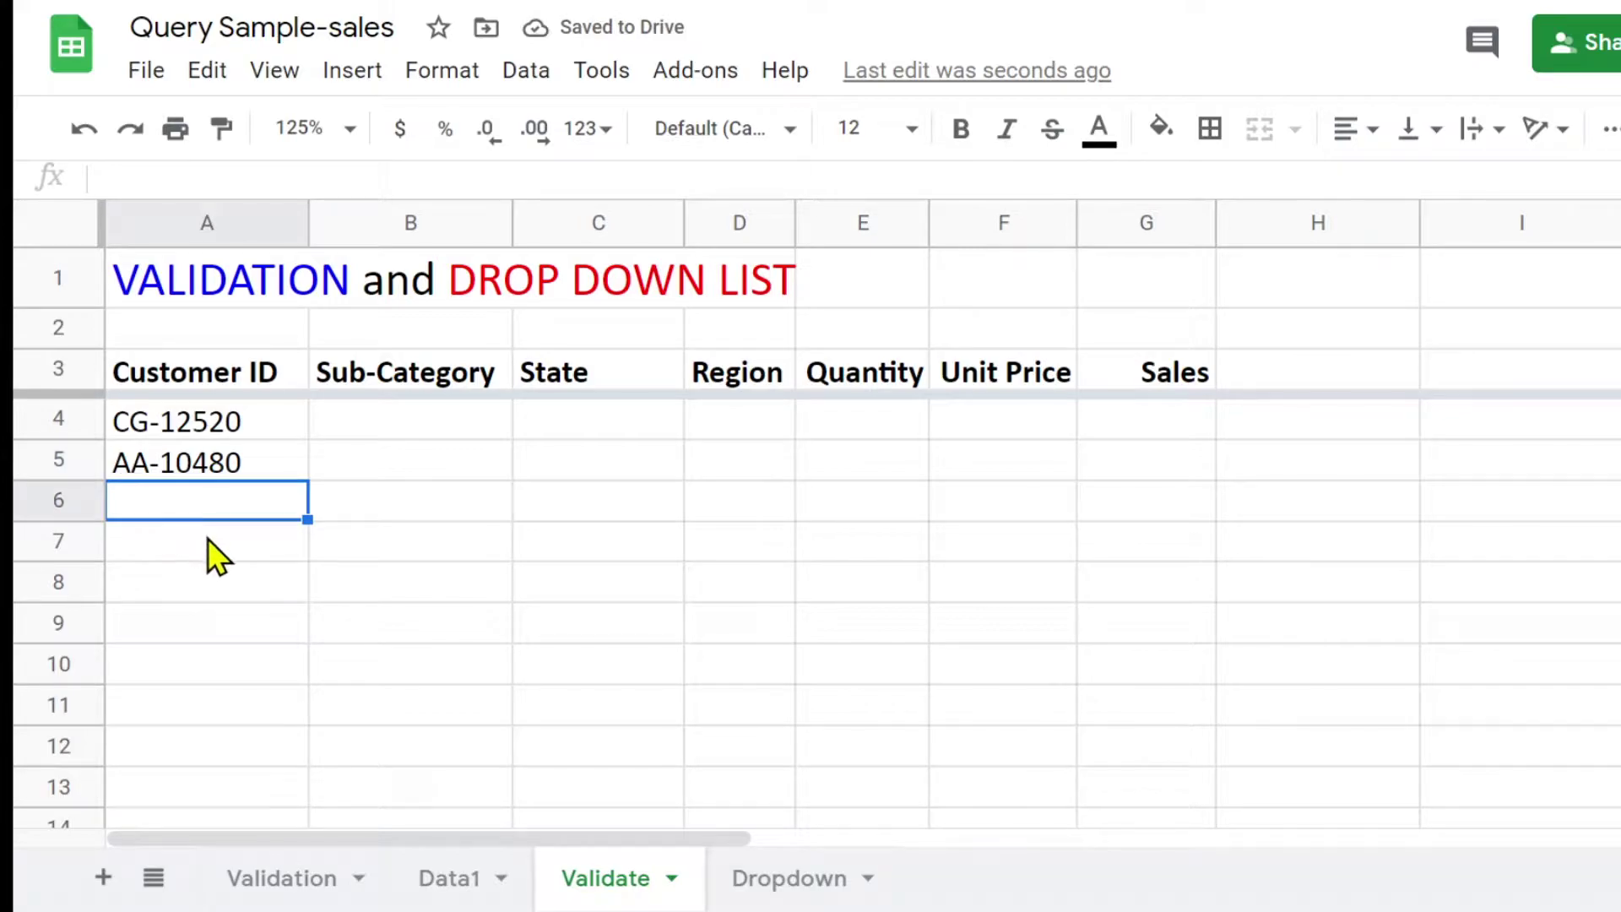
pyautogui.write('B')
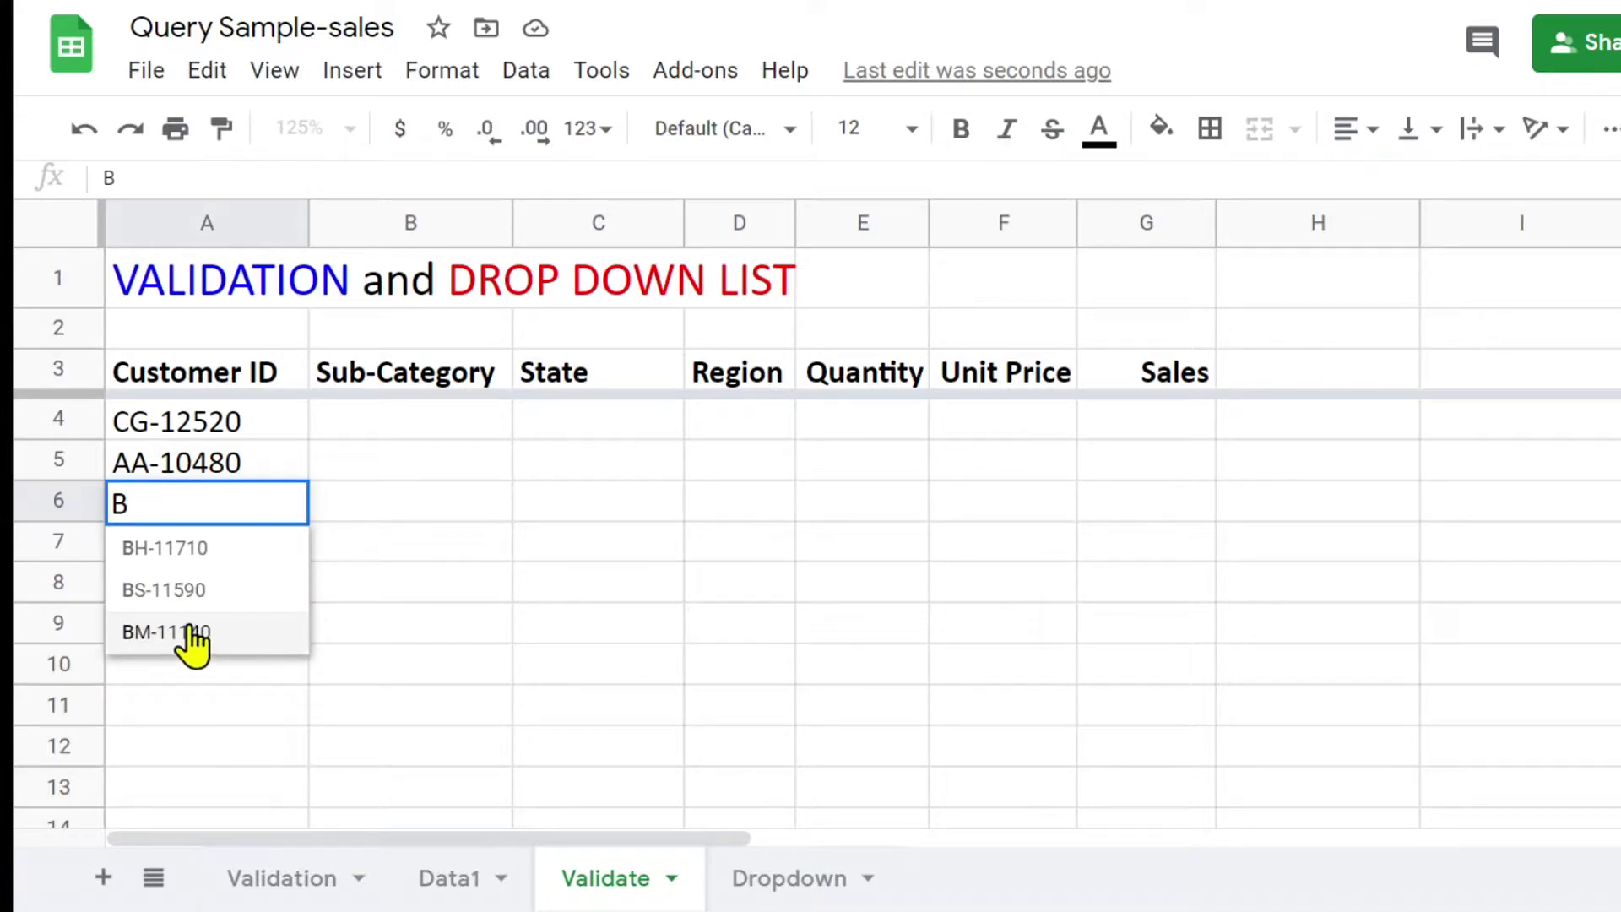
pyautogui.click(189, 632)
pyautogui.click(182, 554)
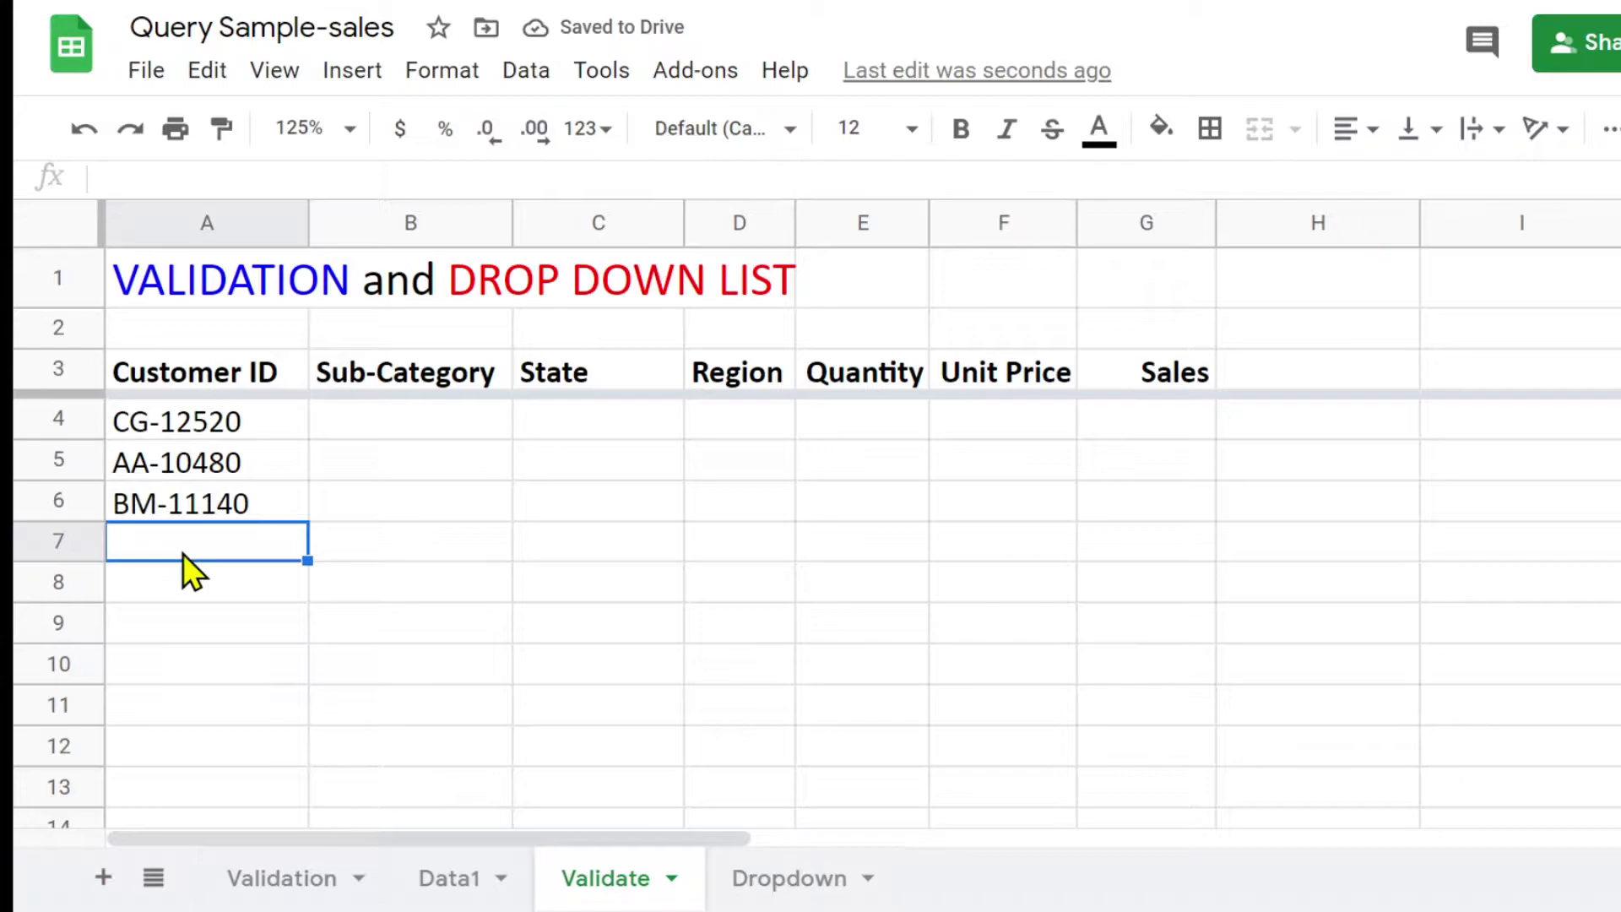
pyautogui.write('C')
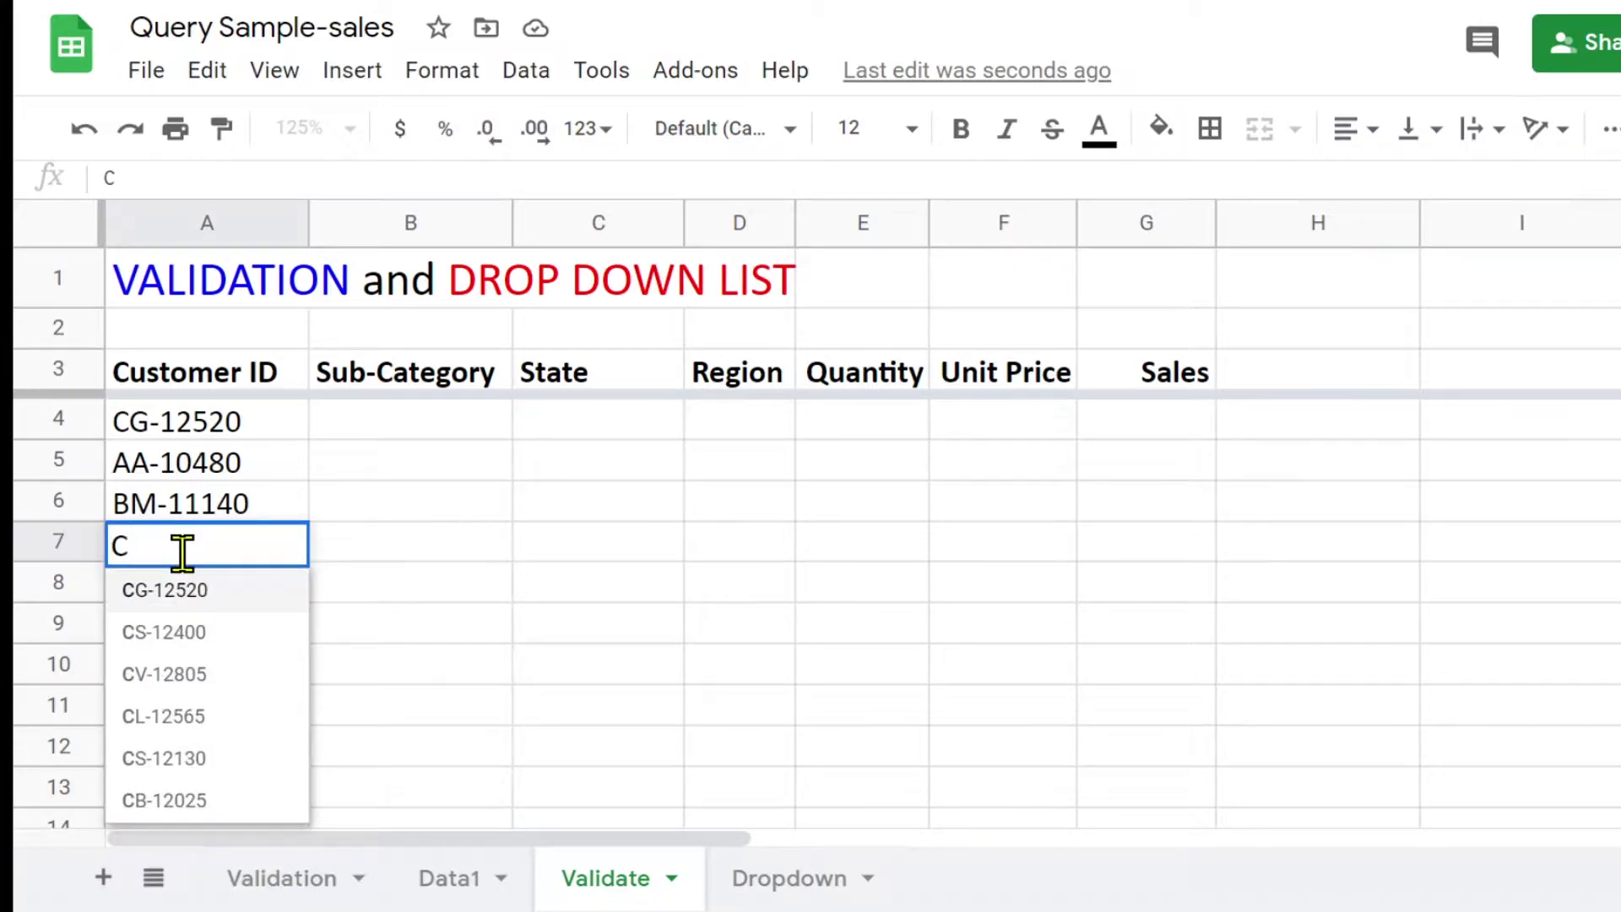
pyautogui.click(182, 675)
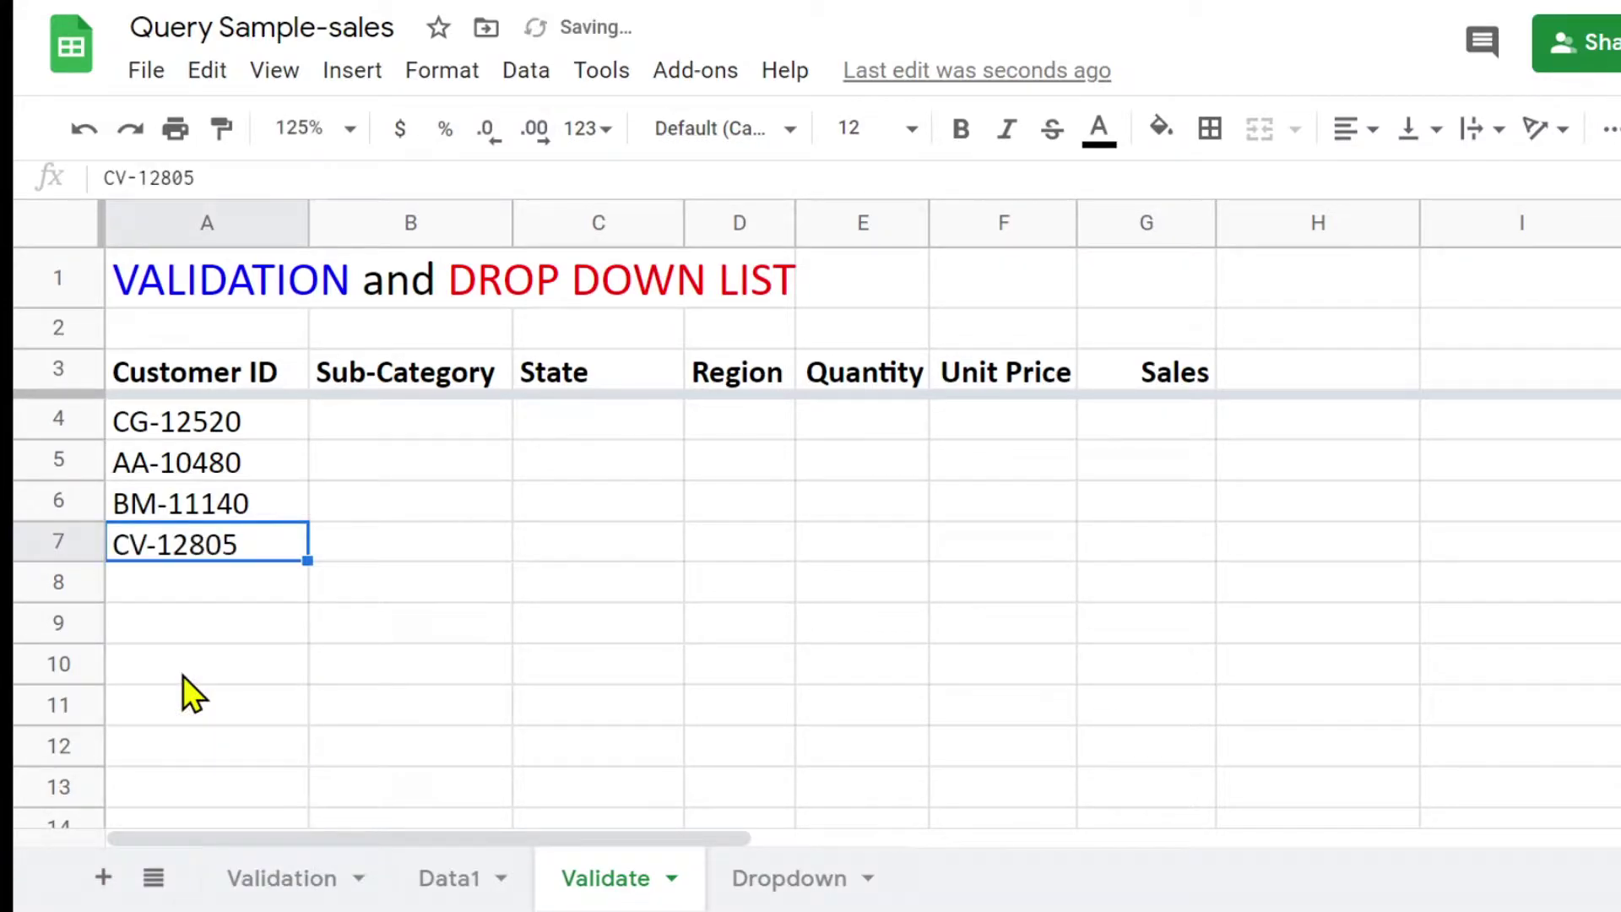
# - Fill Customer ID cells A8 and A9 from the suggestions: the ID starting with DP in A8 and one starting with ES in A9
pyautogui.click(201, 586)
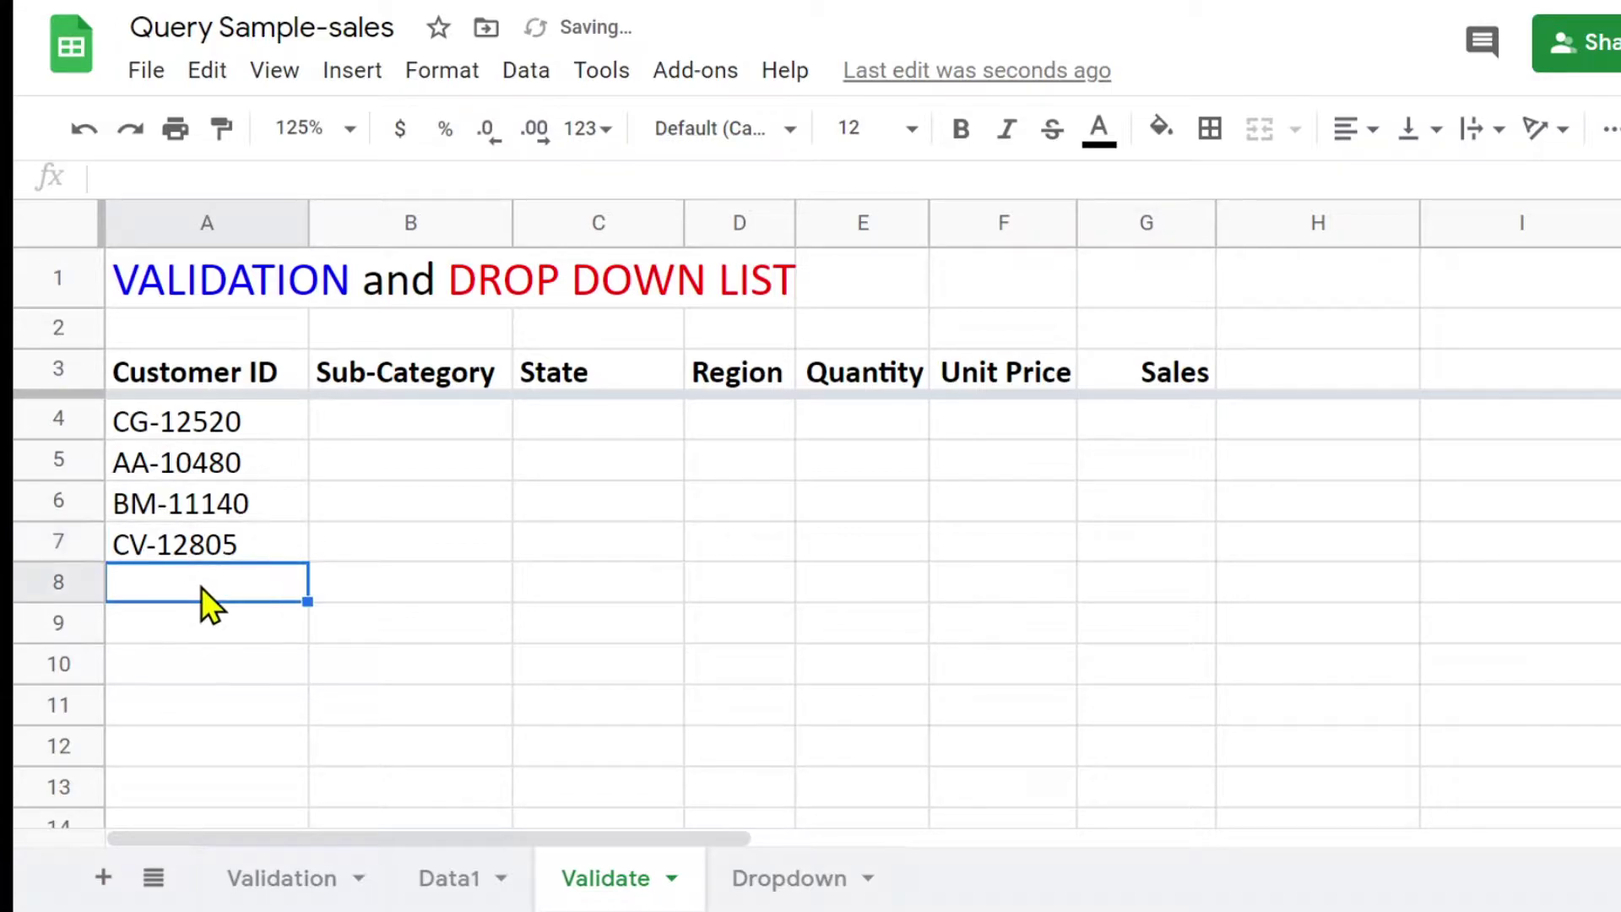
pyautogui.write('D')
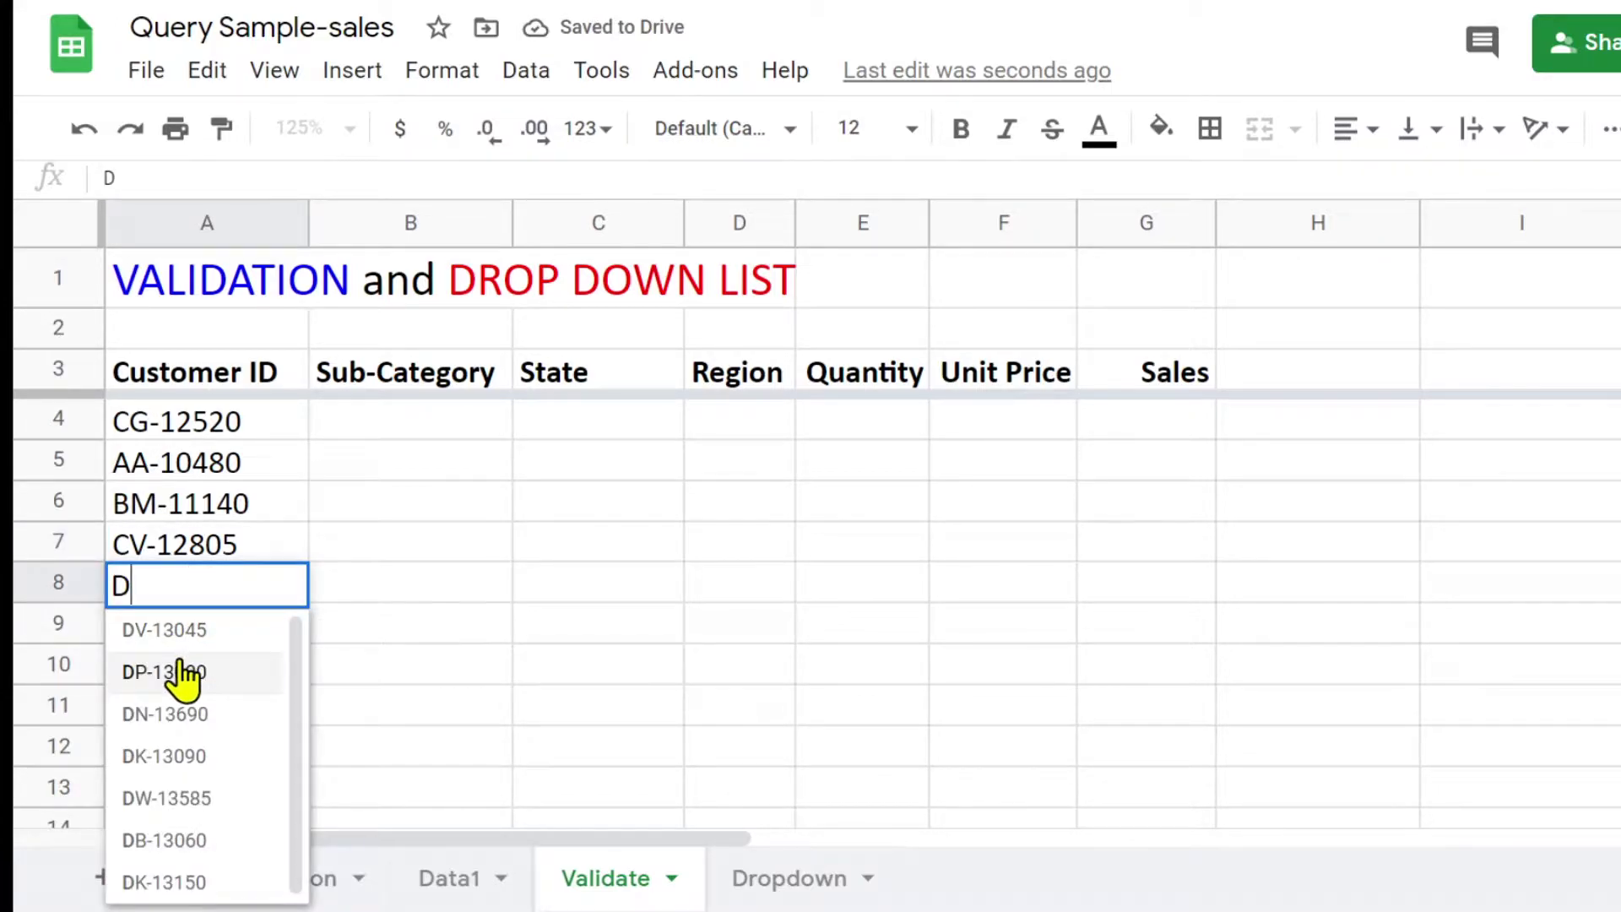
pyautogui.click(181, 672)
pyautogui.click(171, 631)
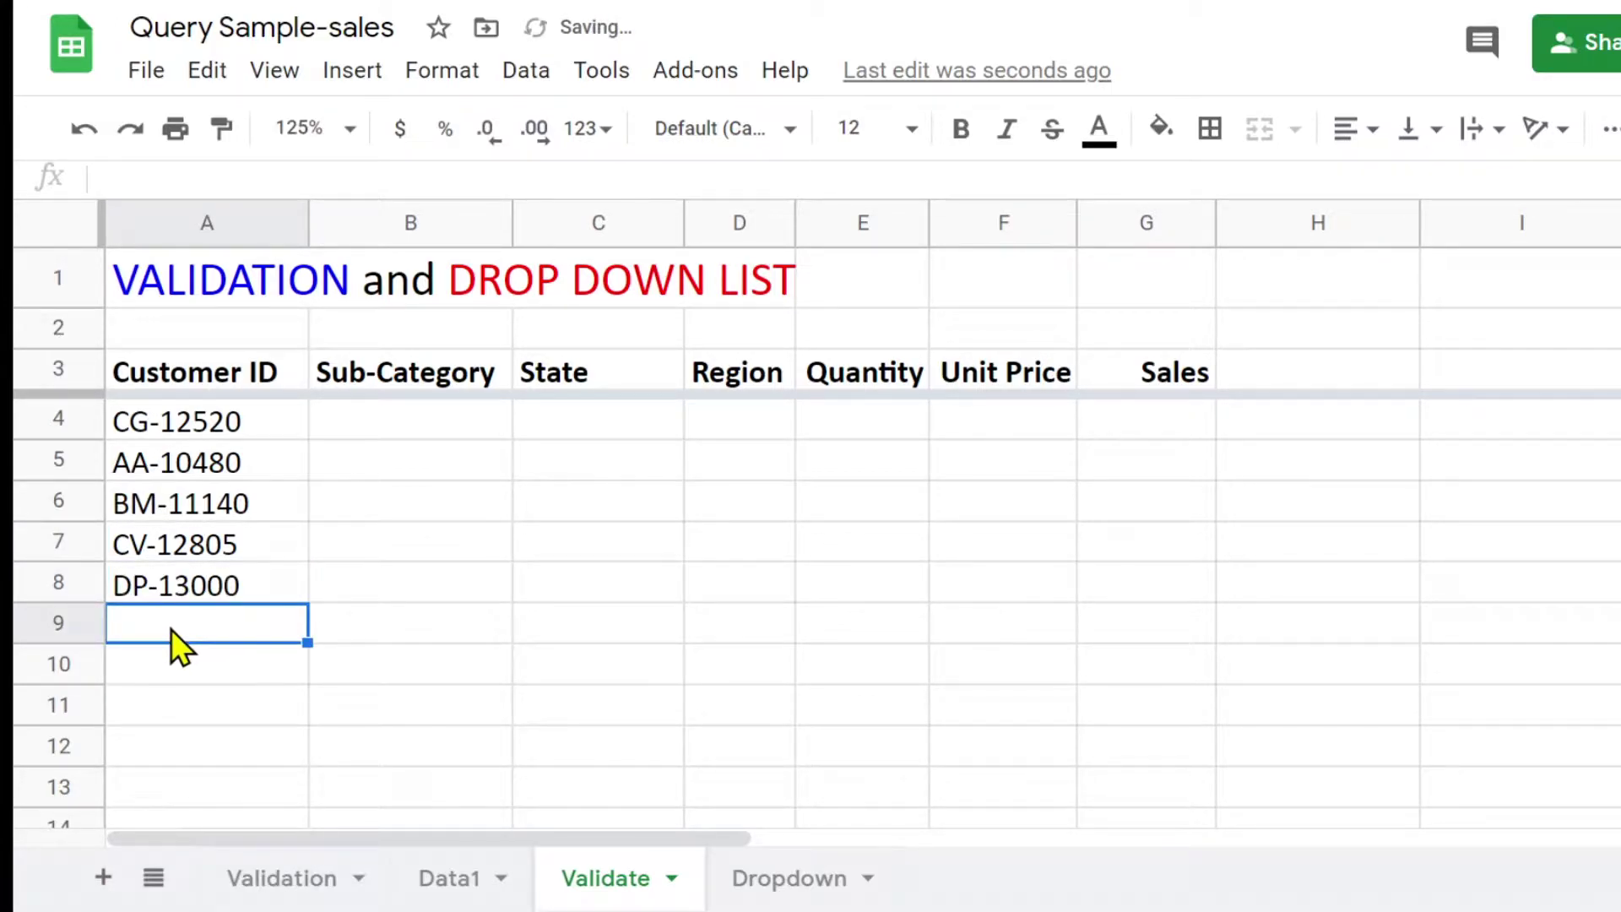
pyautogui.write('E')
pyautogui.click(176, 498)
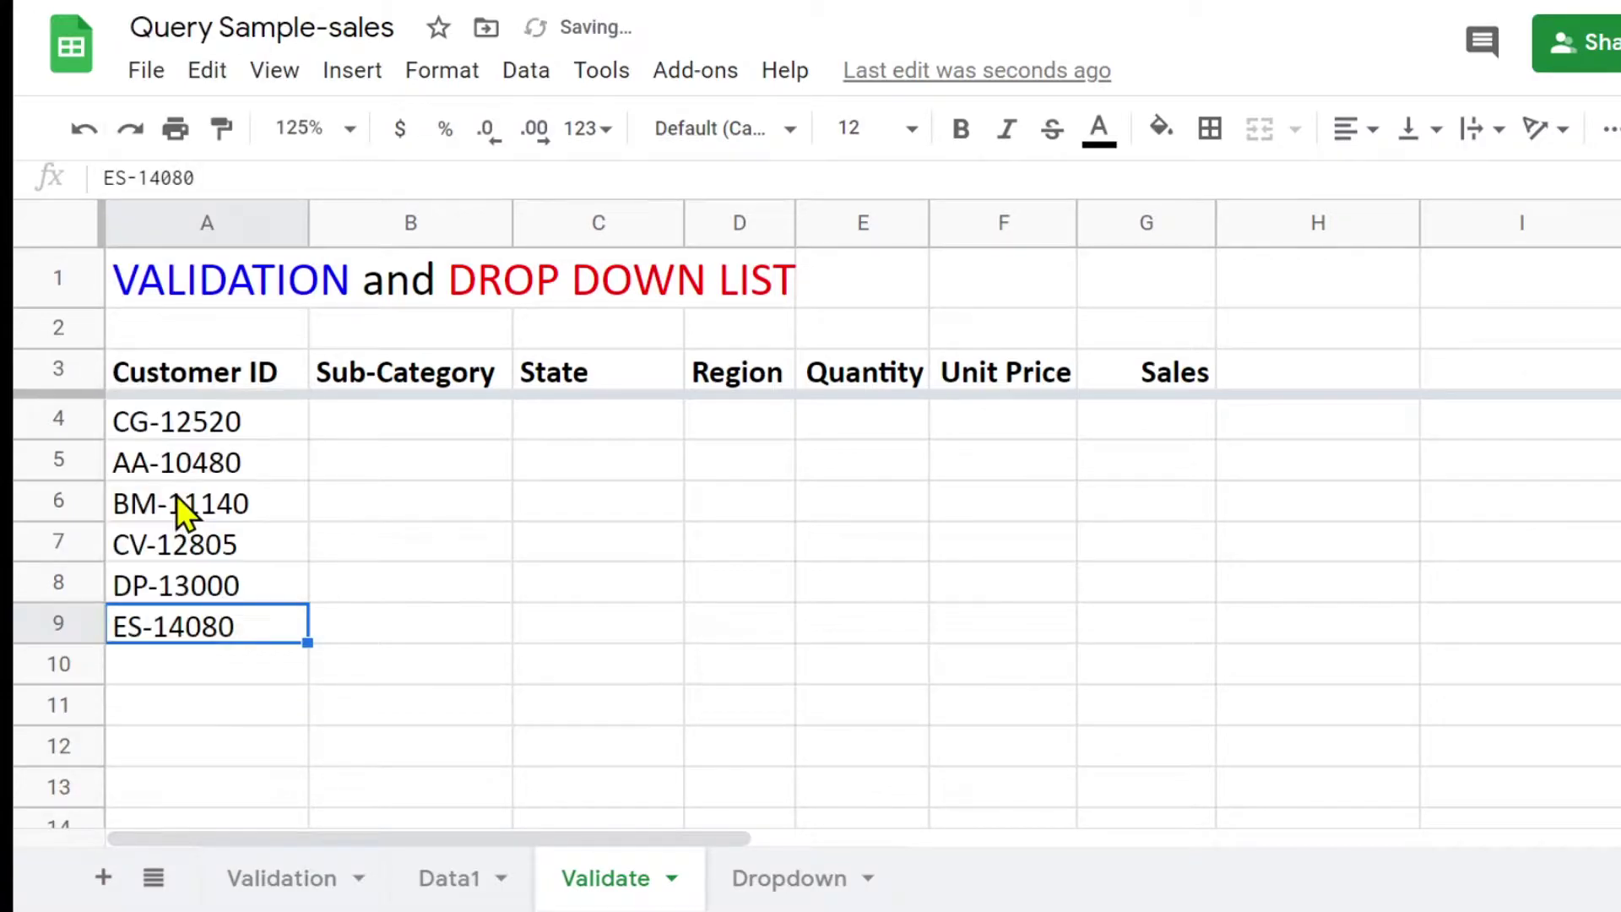
# - Fill Customer ID cells A10 and A11 from the suggestions: the ID starting with FH in A10 and one starting with GM in A11
pyautogui.click(160, 672)
pyautogui.write('F')
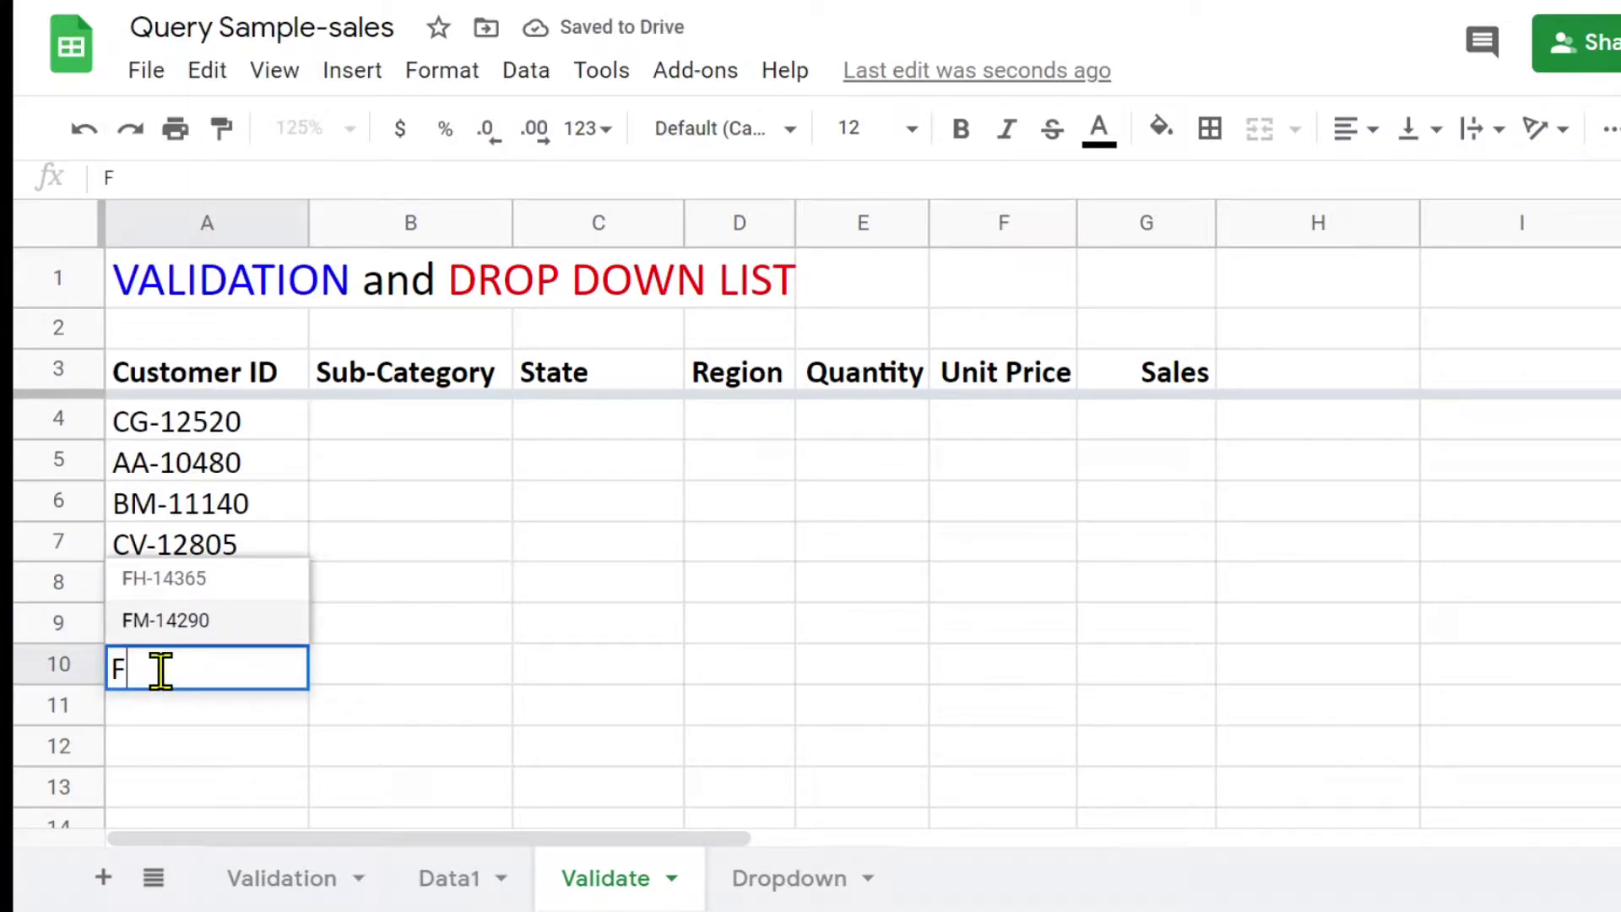
pyautogui.click(180, 578)
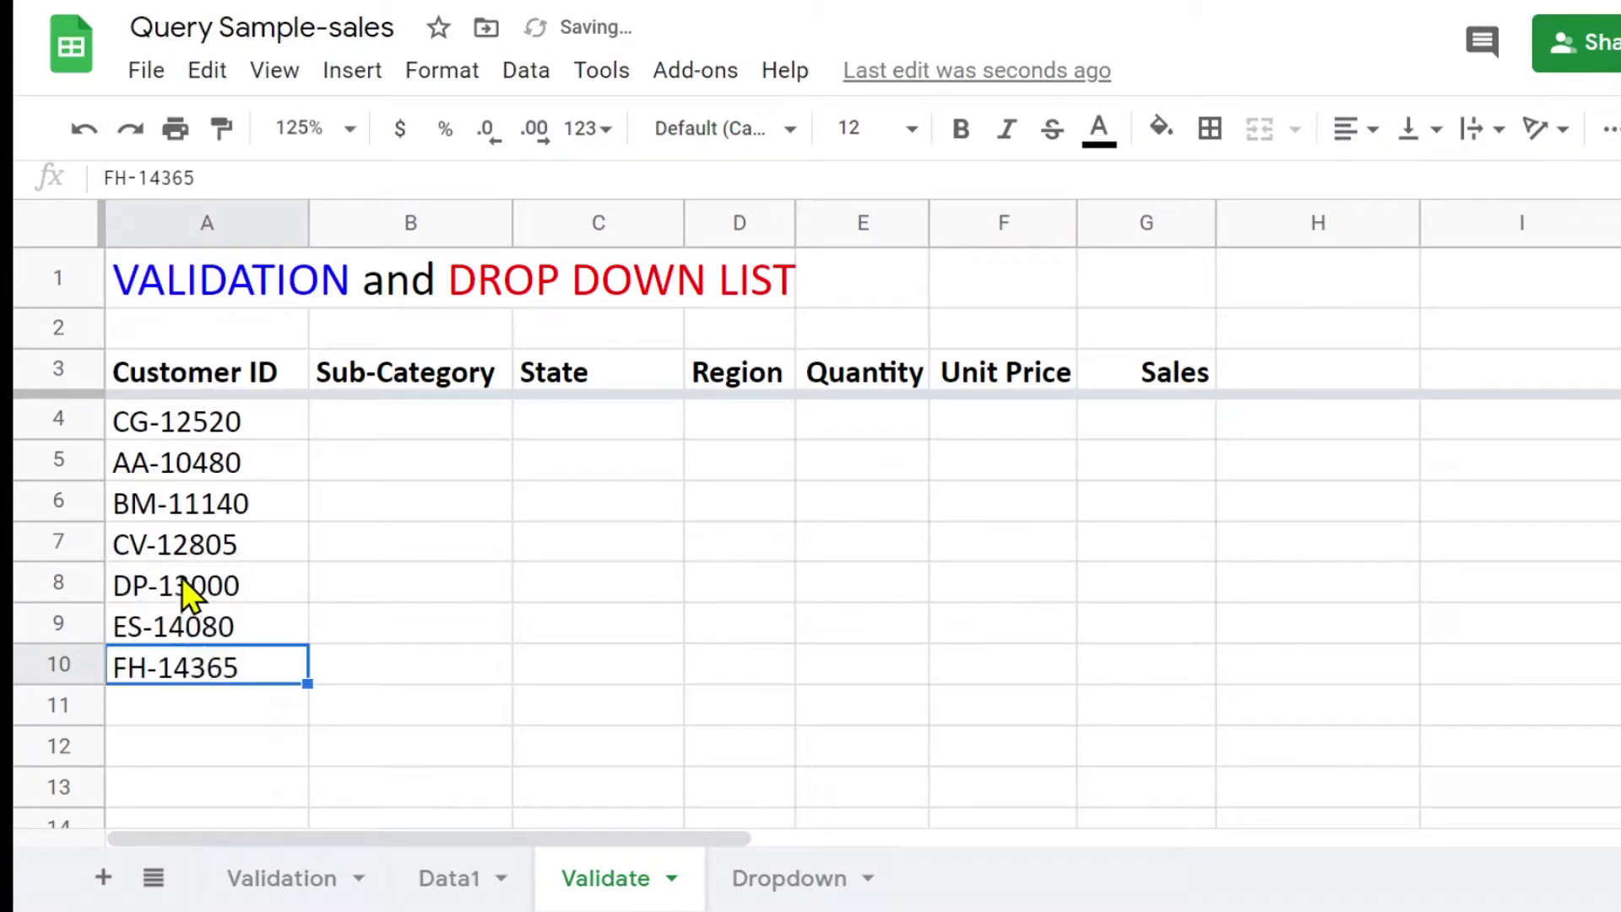
pyautogui.click(186, 712)
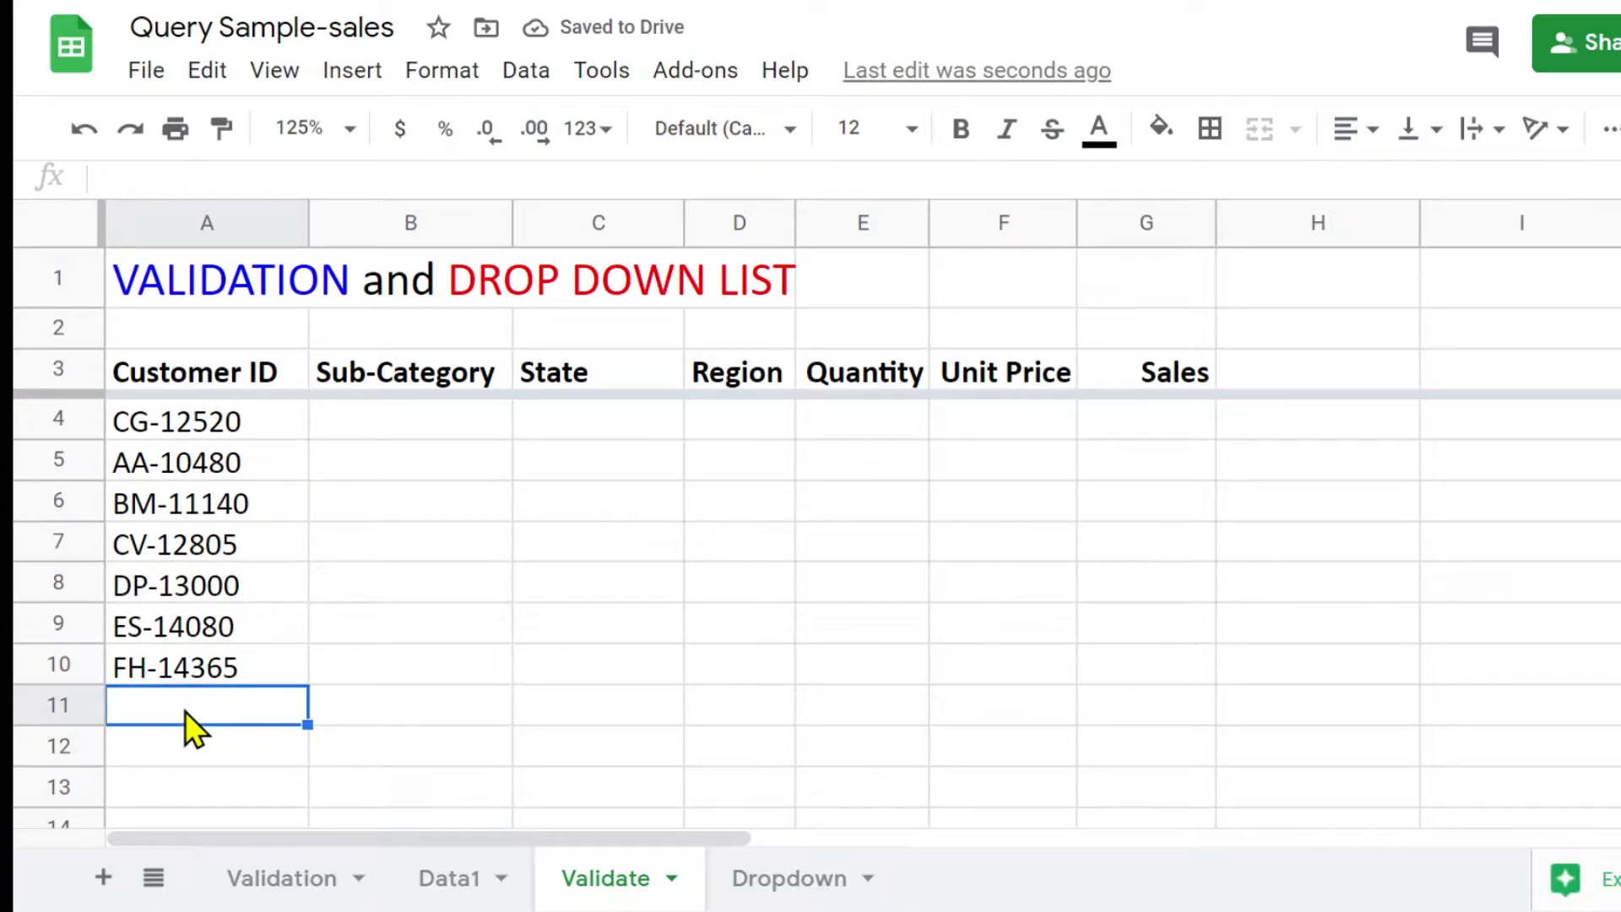
pyautogui.write('G')
pyautogui.click(196, 624)
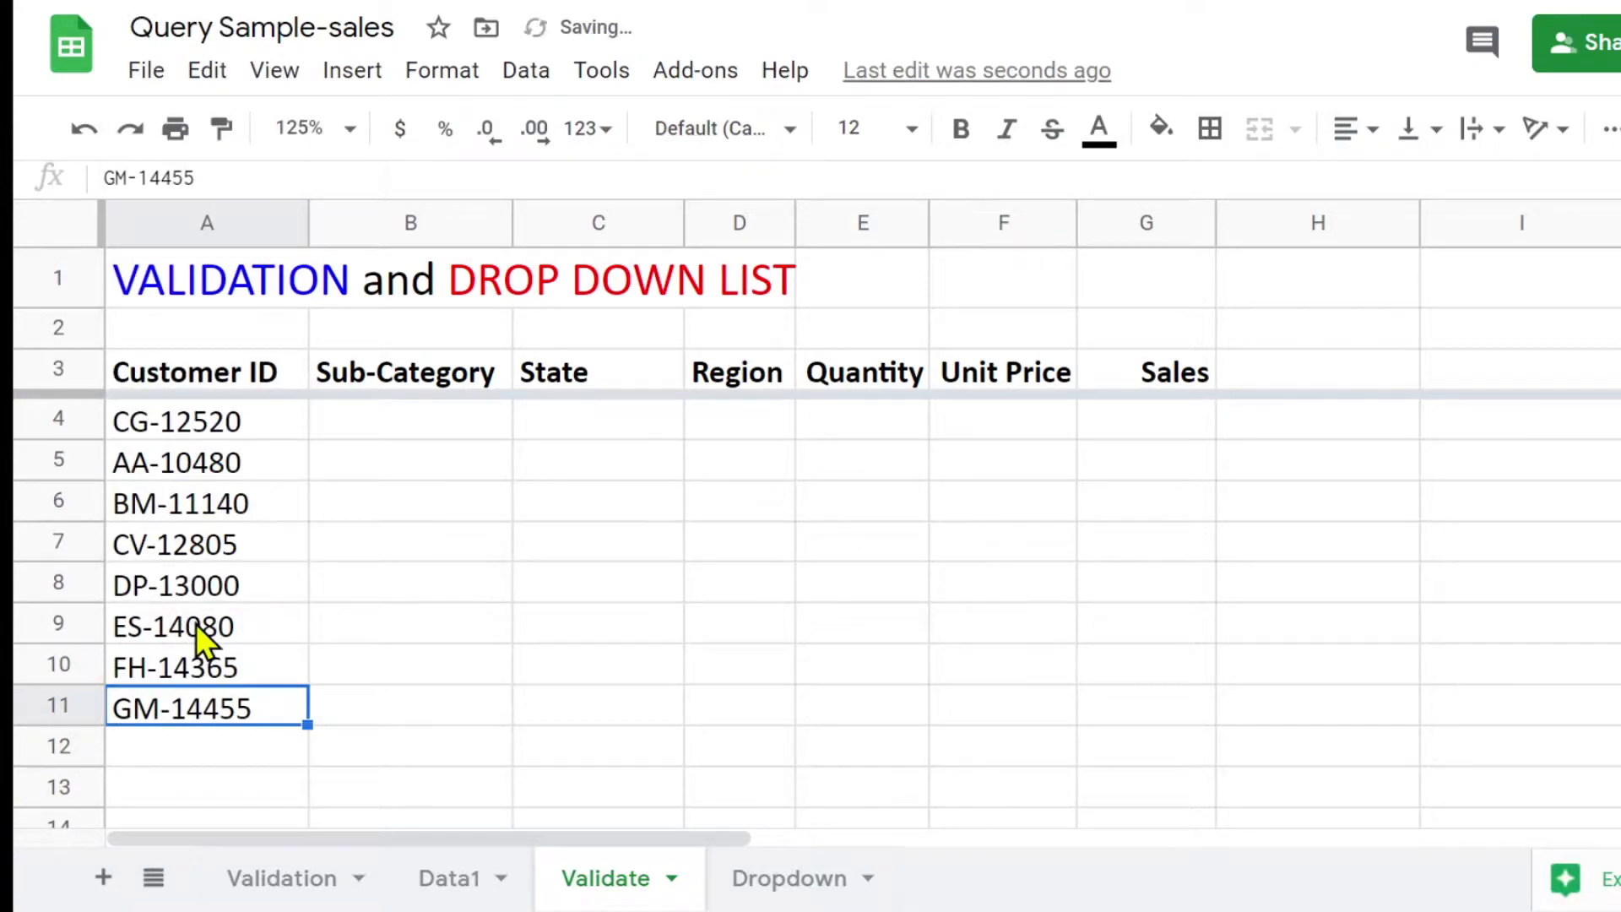
# - Start a VLOOKUP formula in Sub-Category cell B4 with the customer ID in A4 as its search key
pyautogui.click(361, 625)
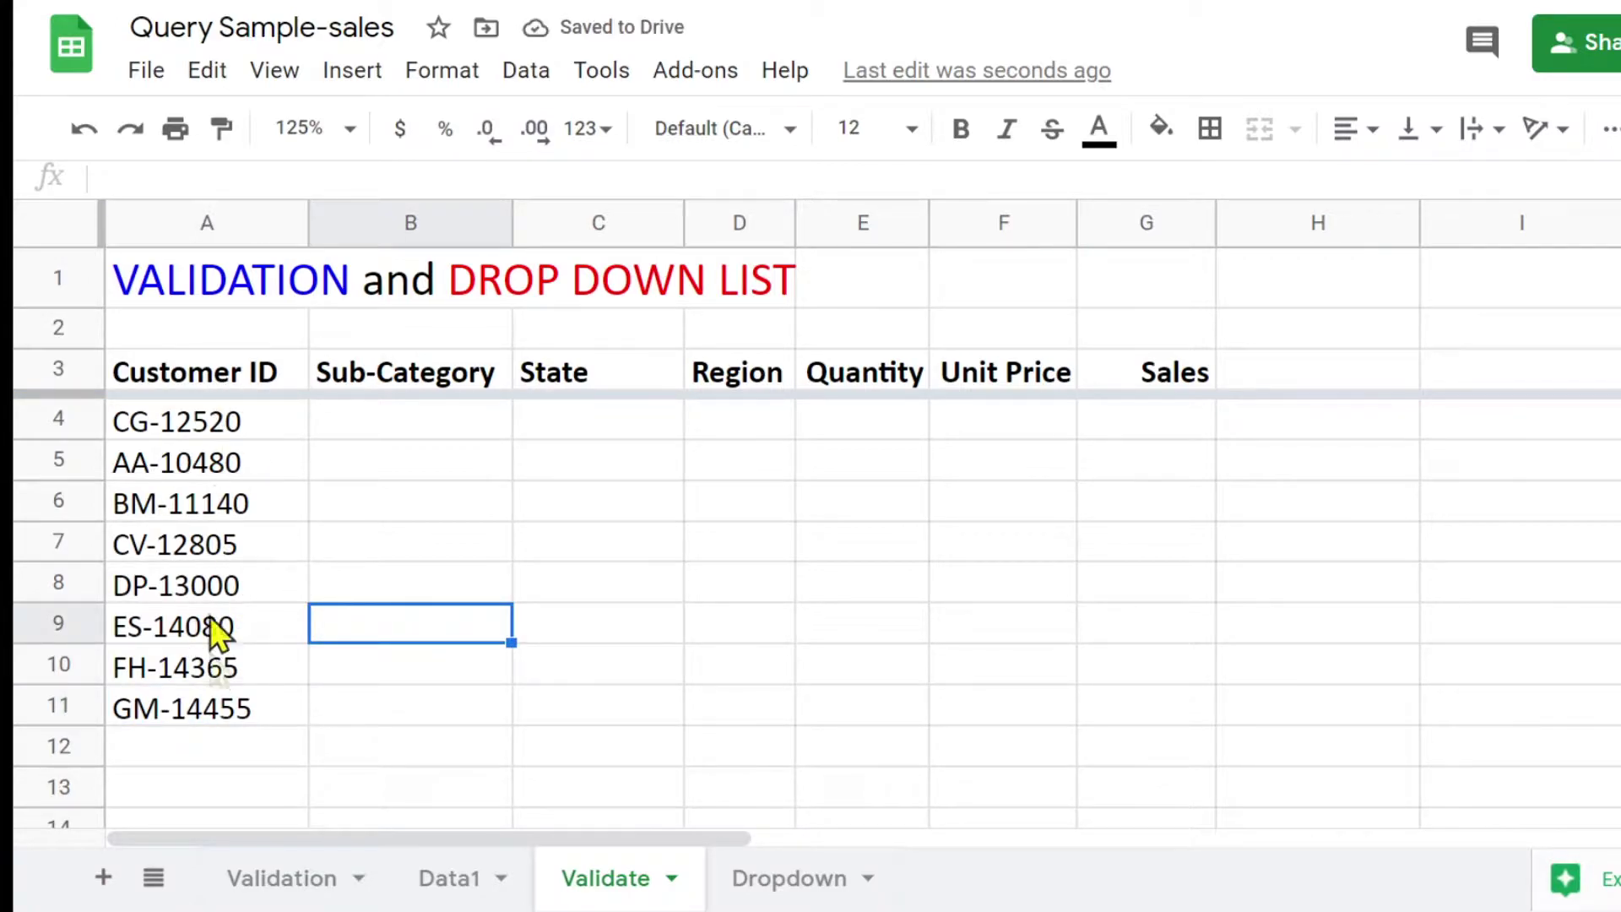
pyautogui.click(373, 419)
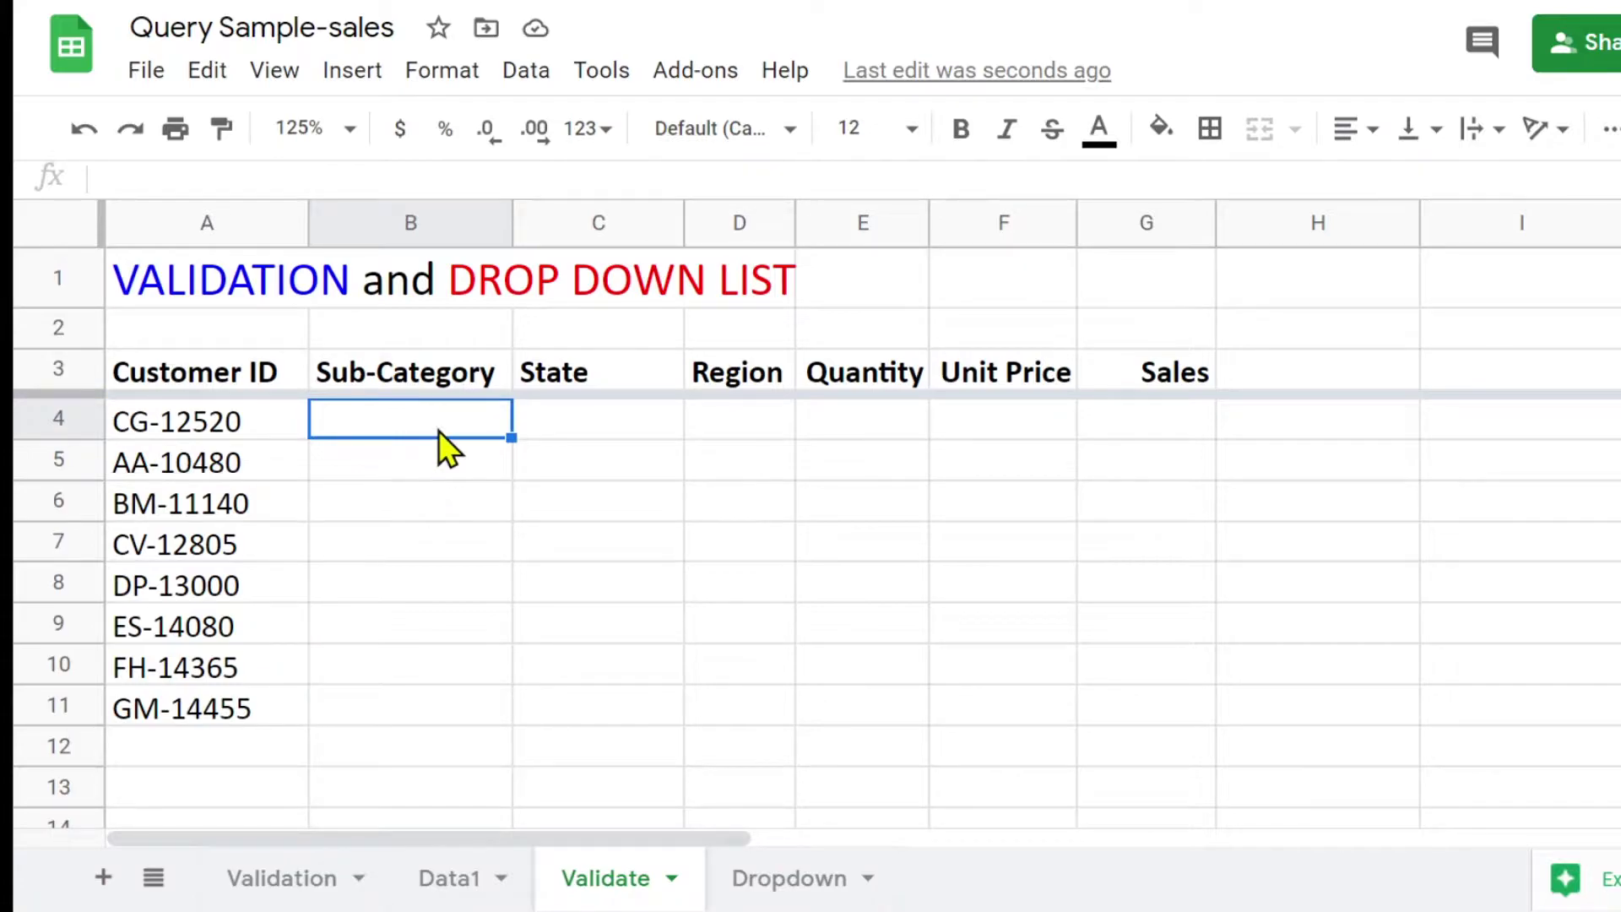
pyautogui.write('=')
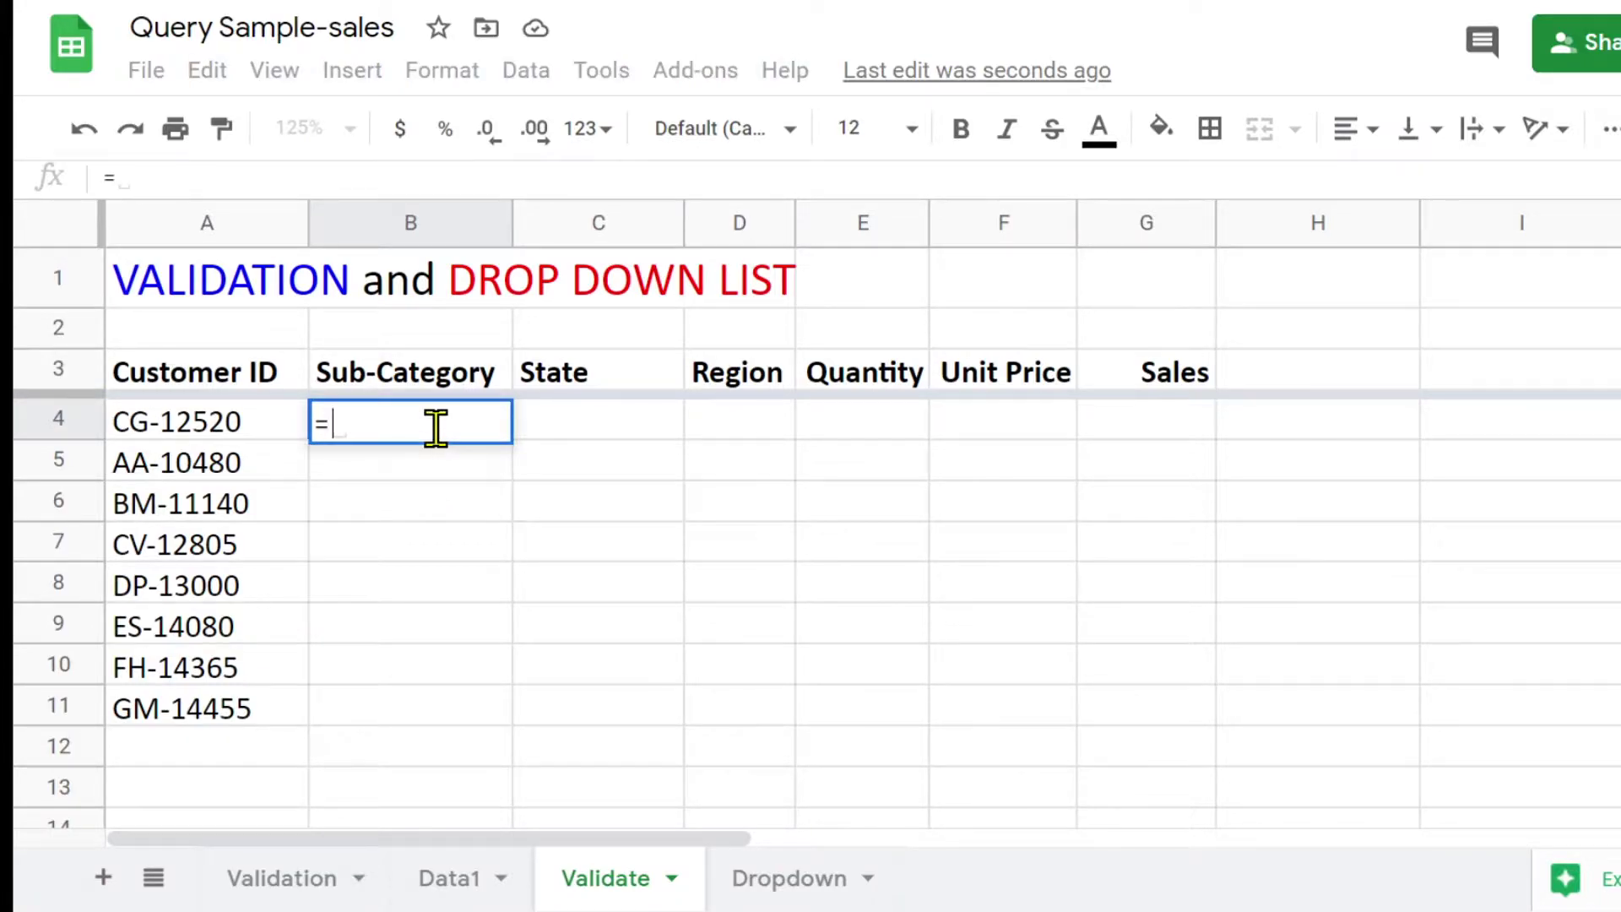
pyautogui.write('V')
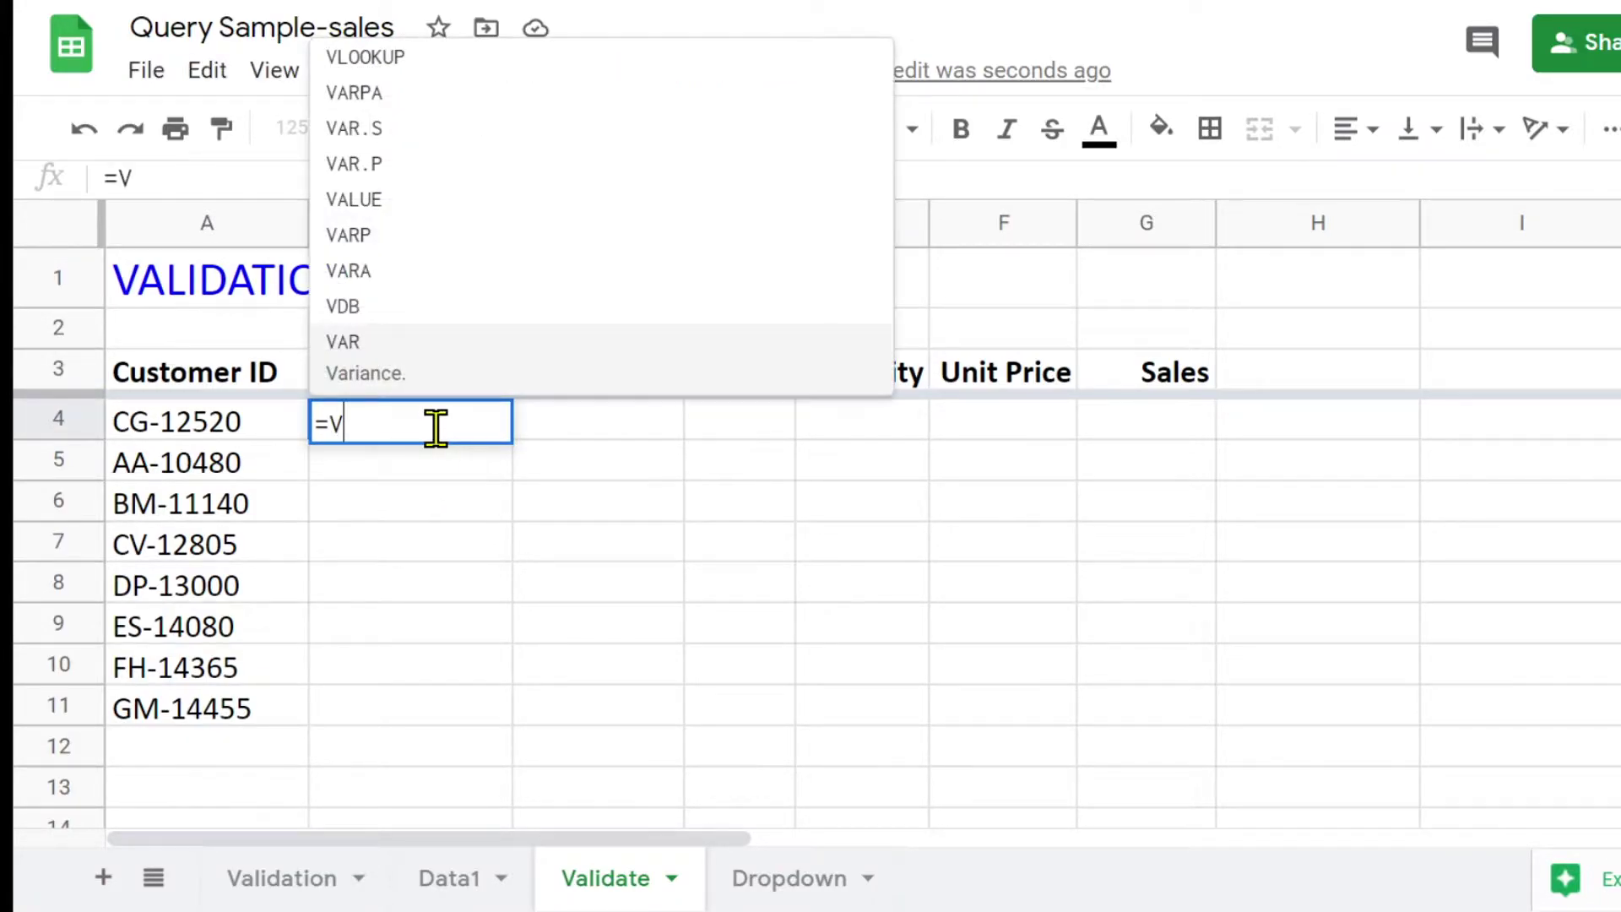
pyautogui.write('L')
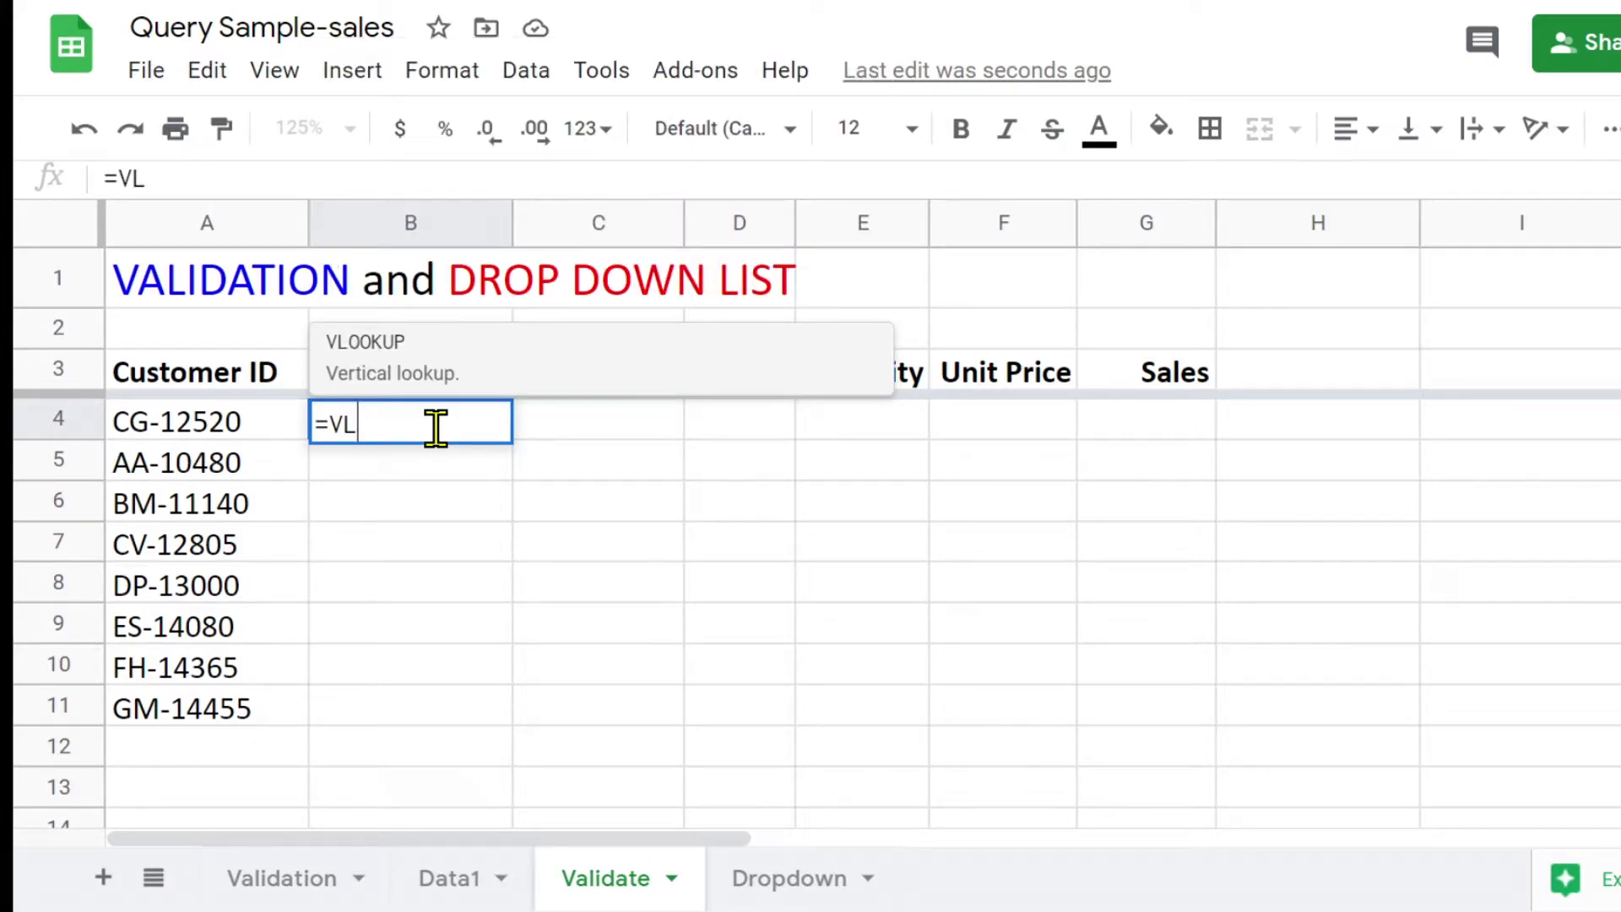
pyautogui.click(371, 359)
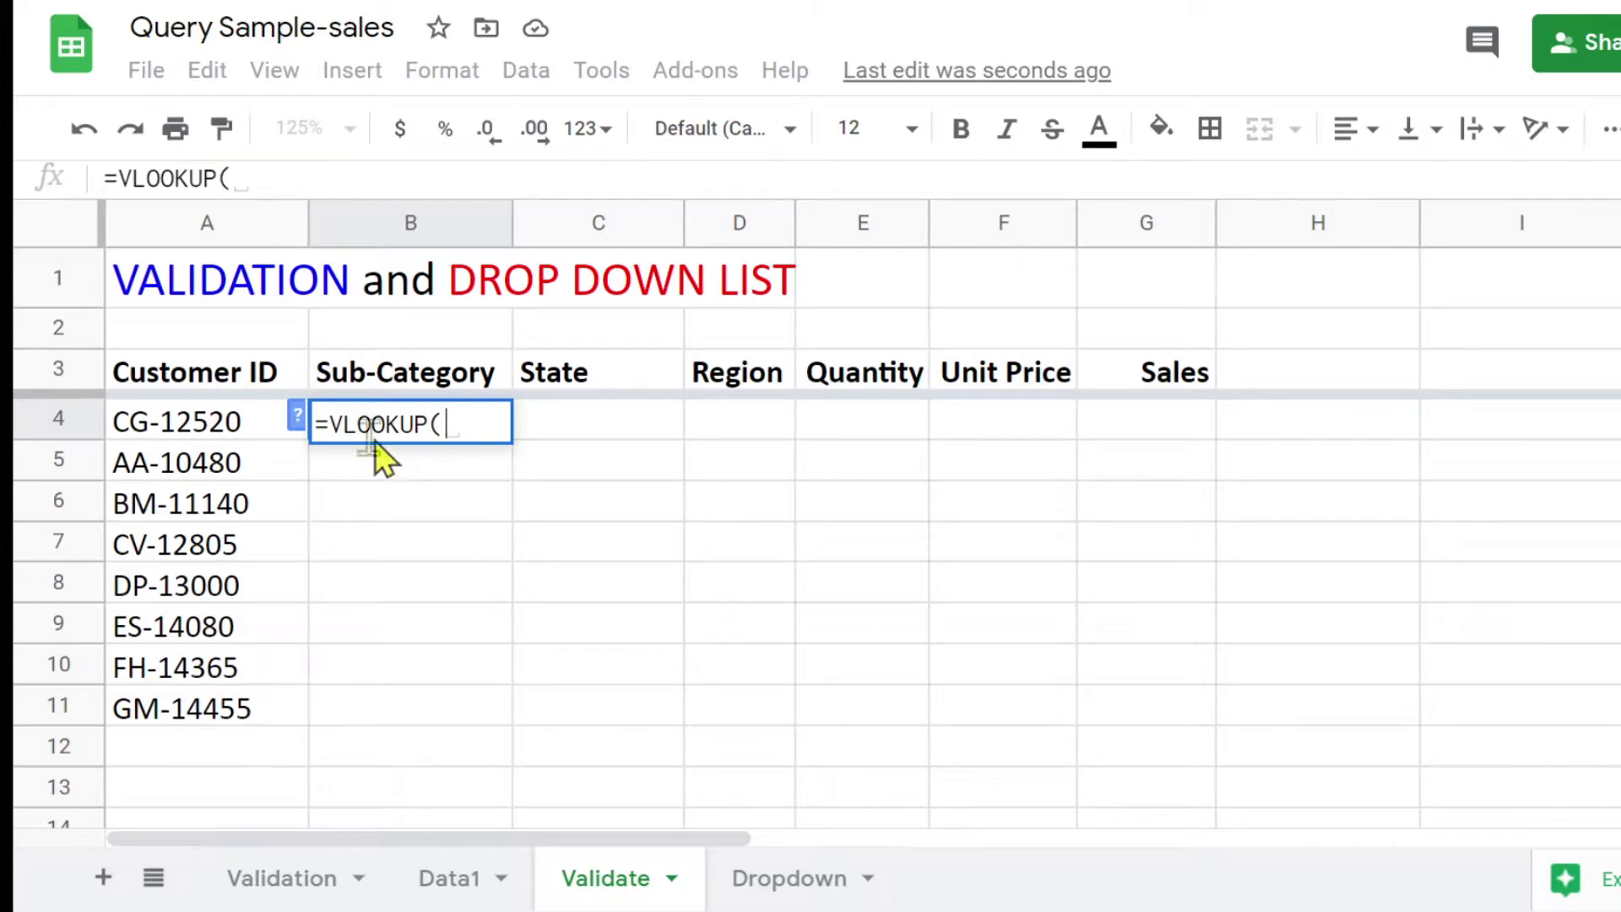
pyautogui.click(169, 428)
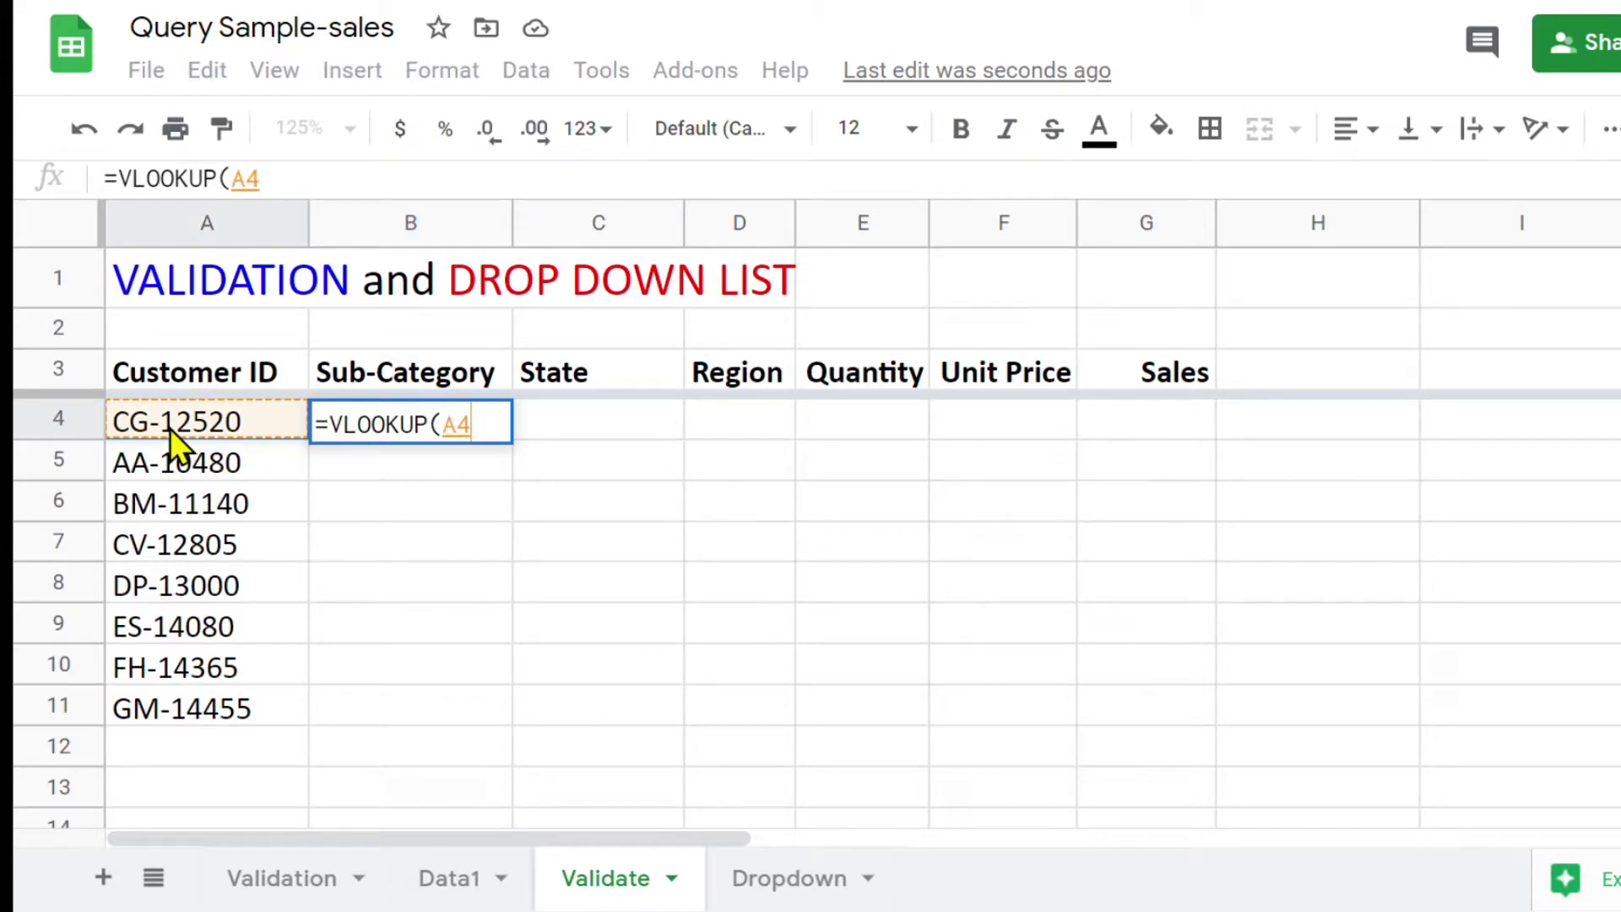
pyautogui.write(',')
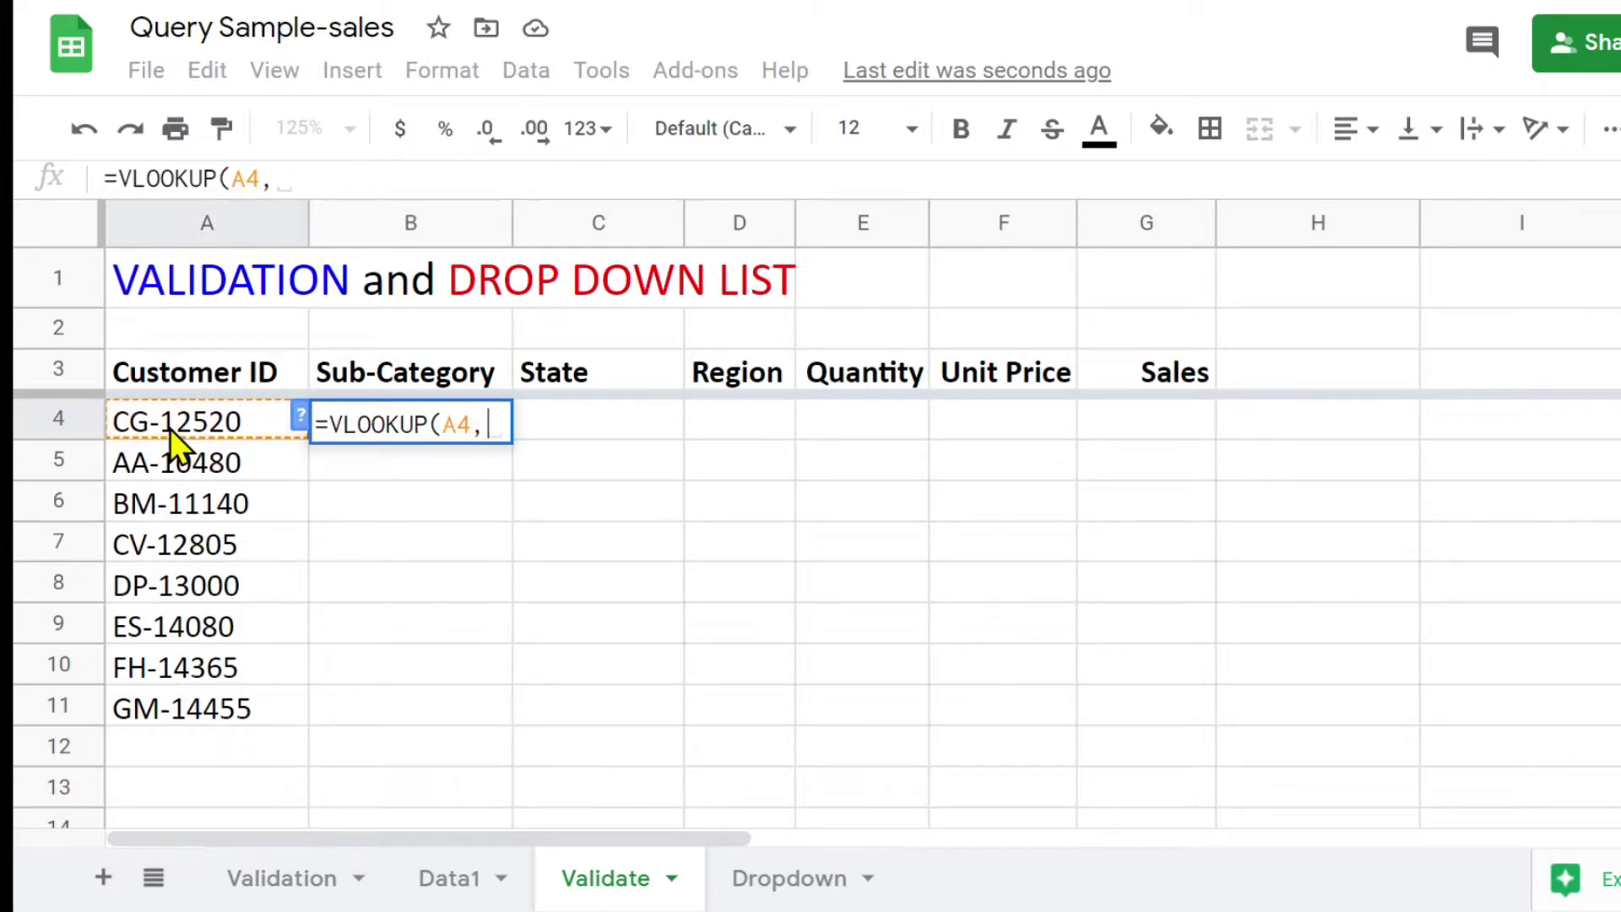
# - Set the VLOOKUP range to Data1!B2:H, leaving off the end row number so the range stays open-ended
pyautogui.click(452, 877)
pyautogui.moveTo(241, 321); pyautogui.dragTo(1201, 814)
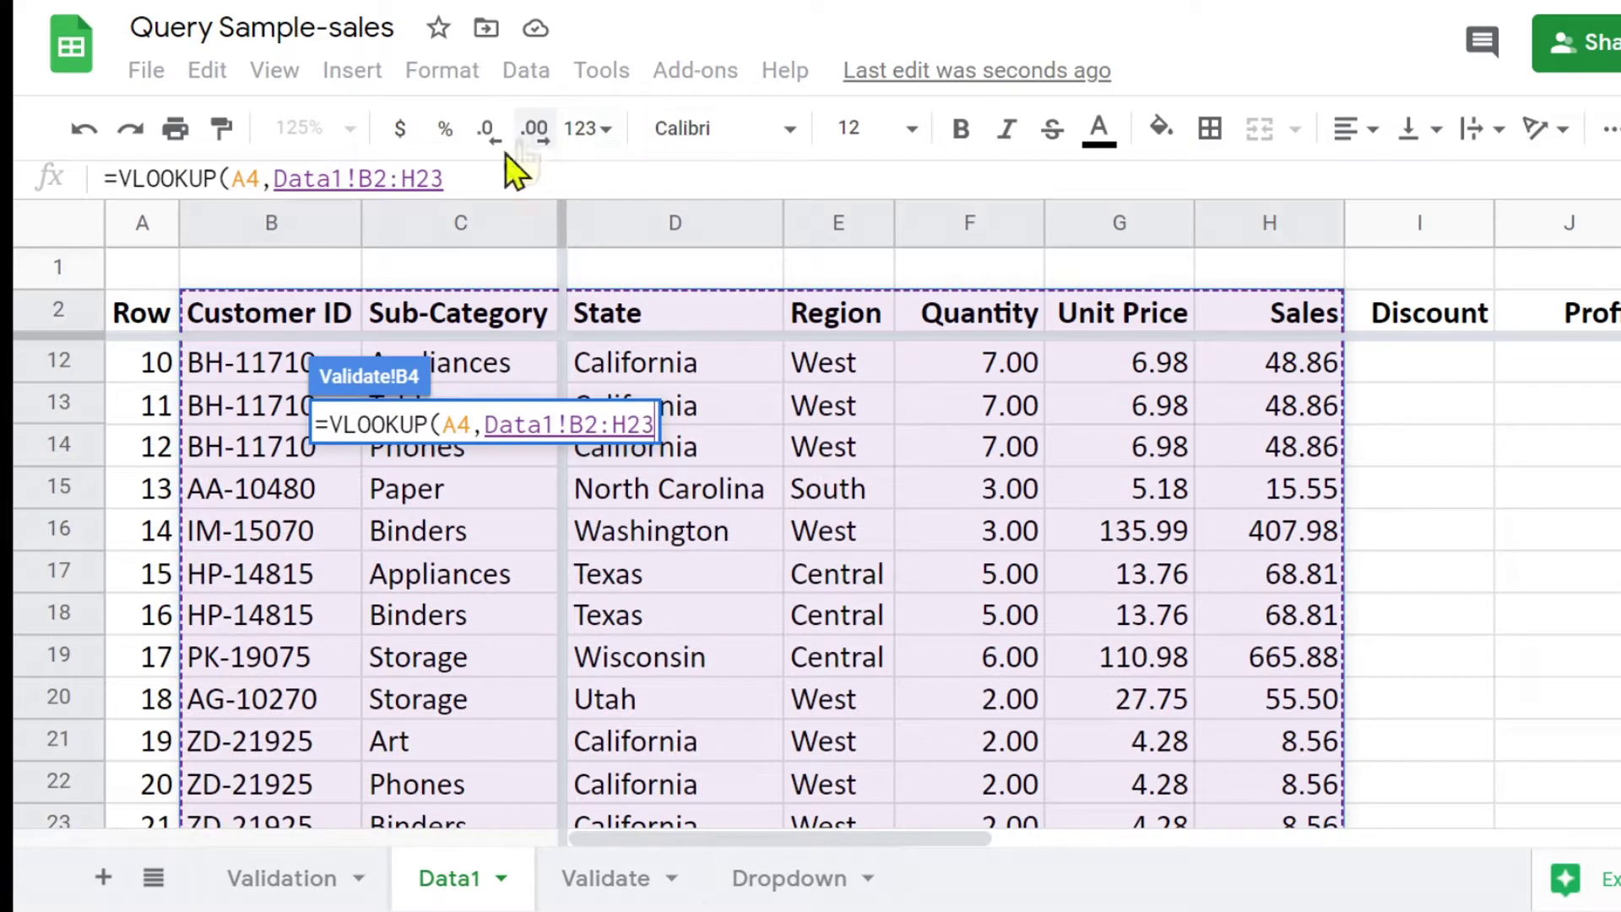
pyautogui.click(459, 178)
pyautogui.press('BackSpace')
pyautogui.press('BackSpace')
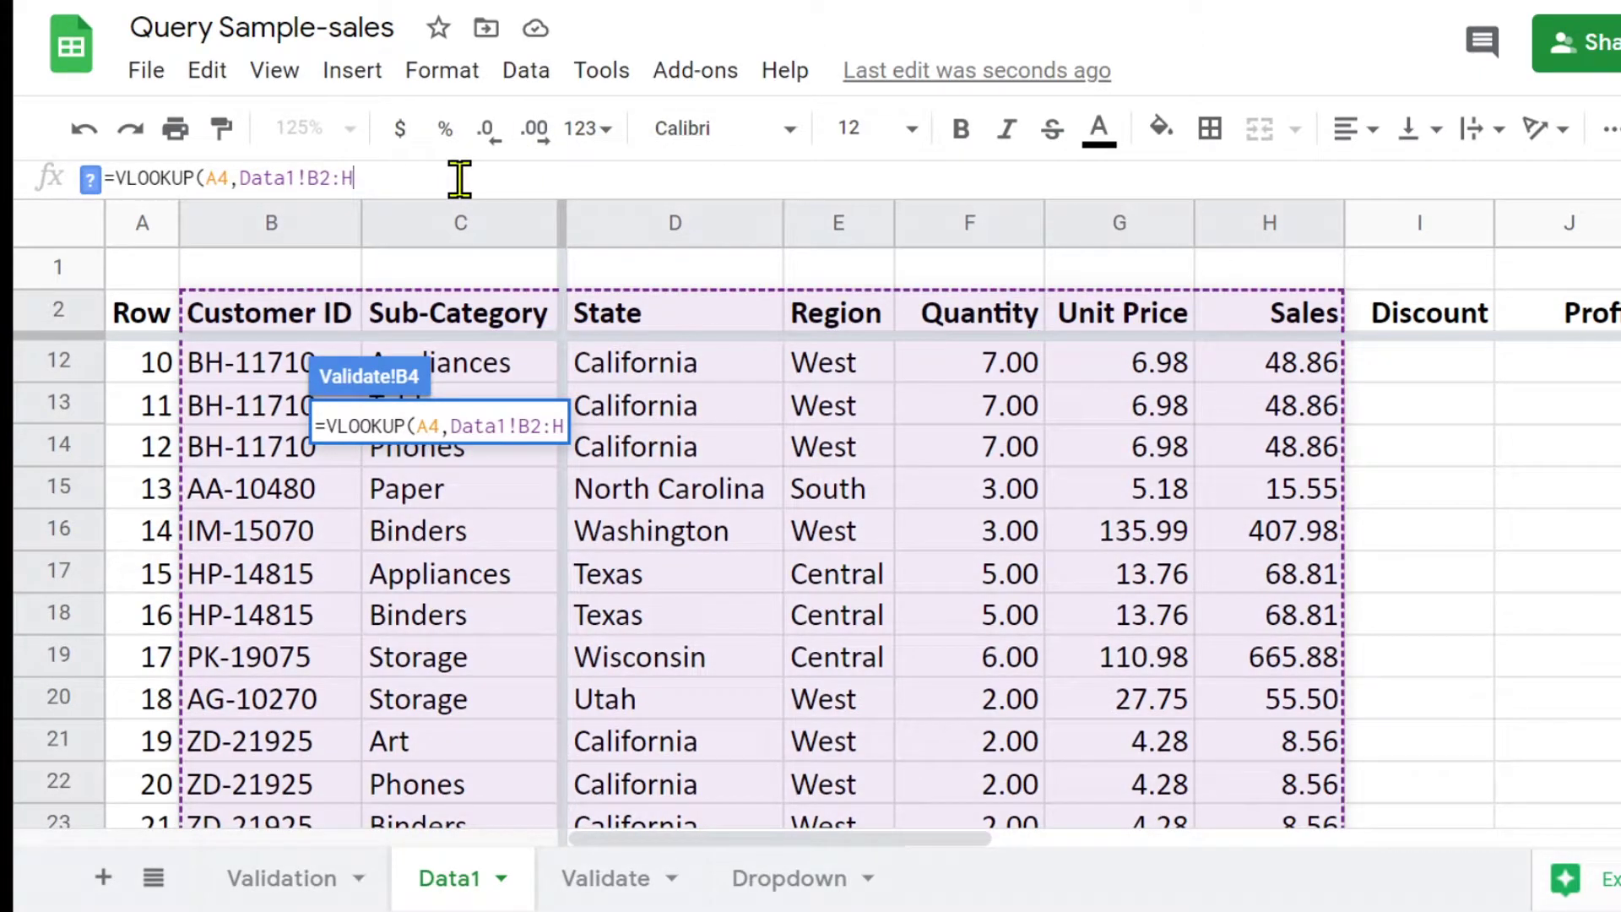
pyautogui.write(',')
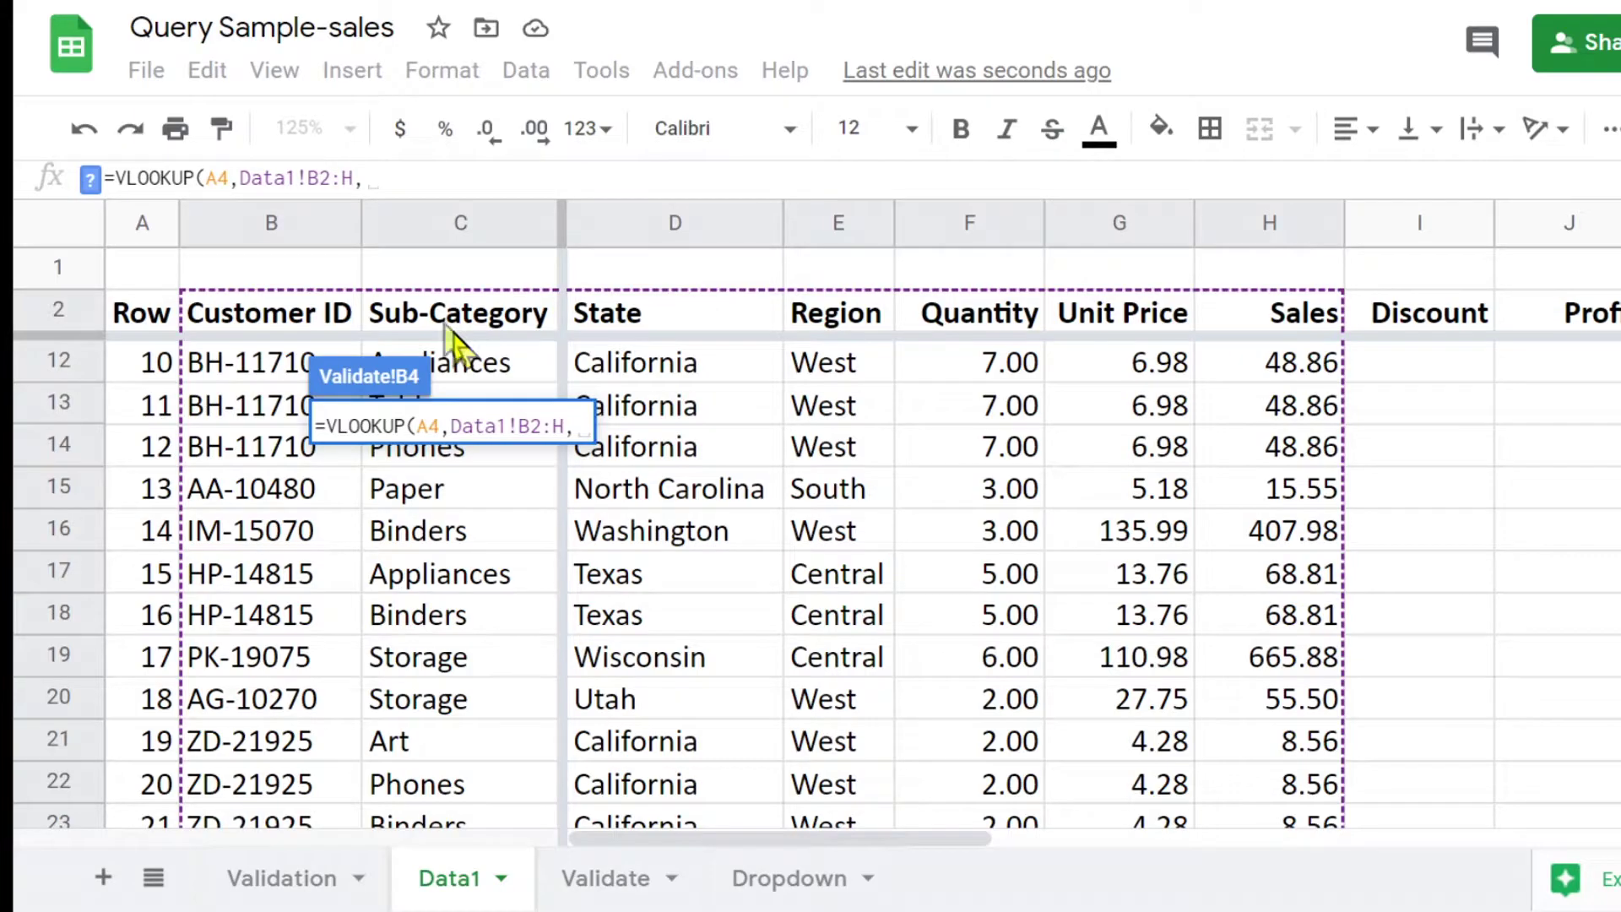
# - Complete the VLOOKUP formula with column index 2 and 0 for an exact match, and enter it in B4
pyautogui.write('2')
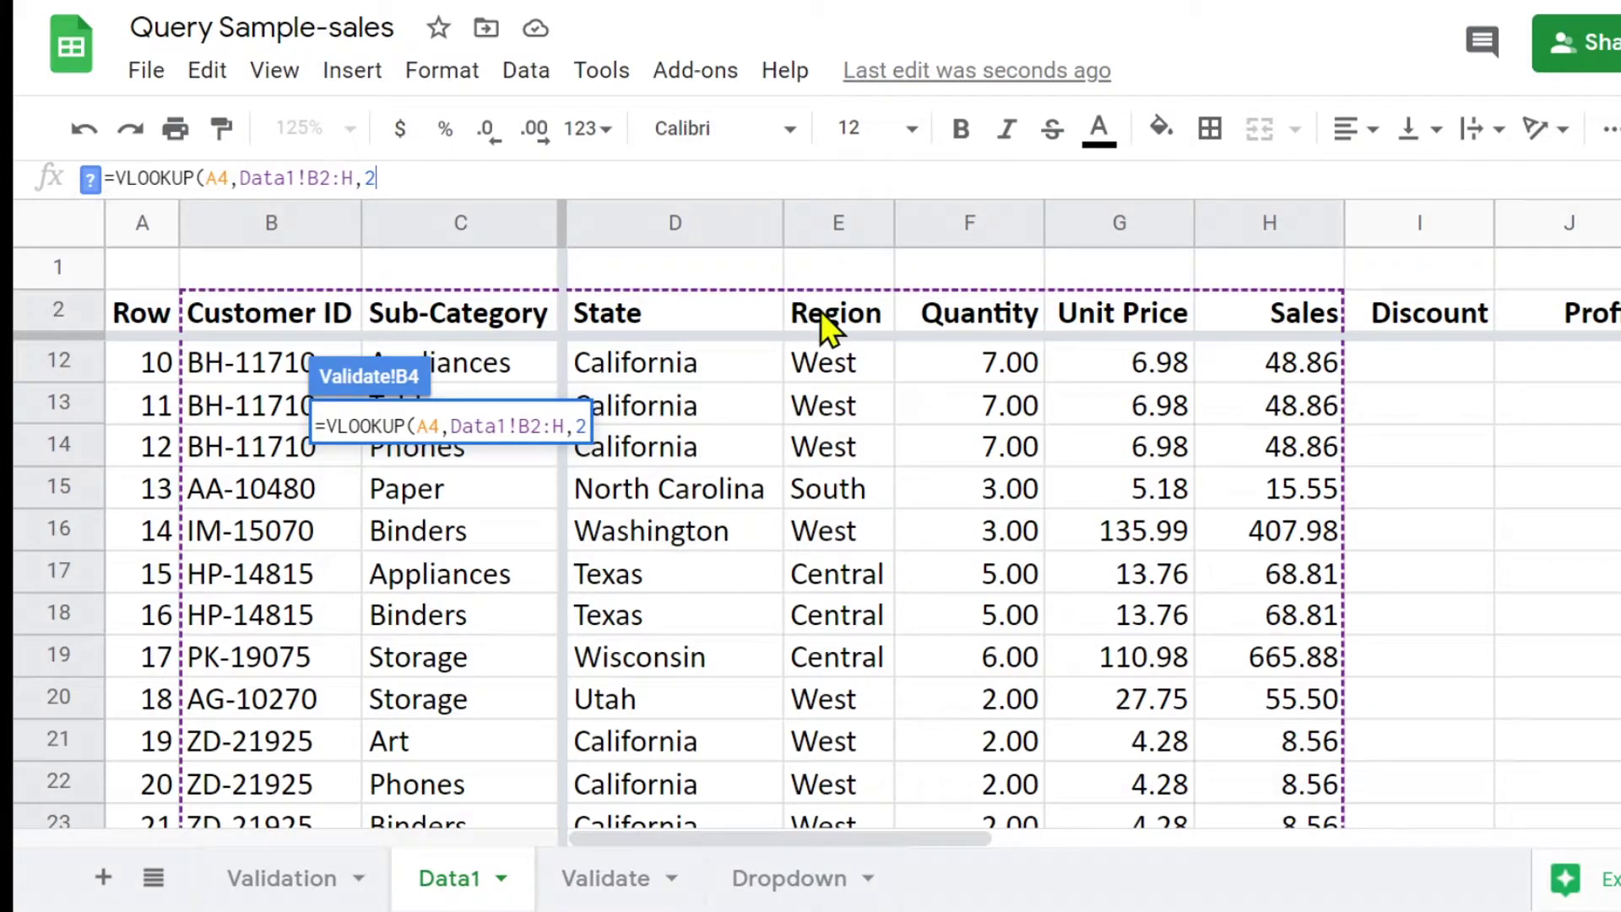
pyautogui.write(',0')
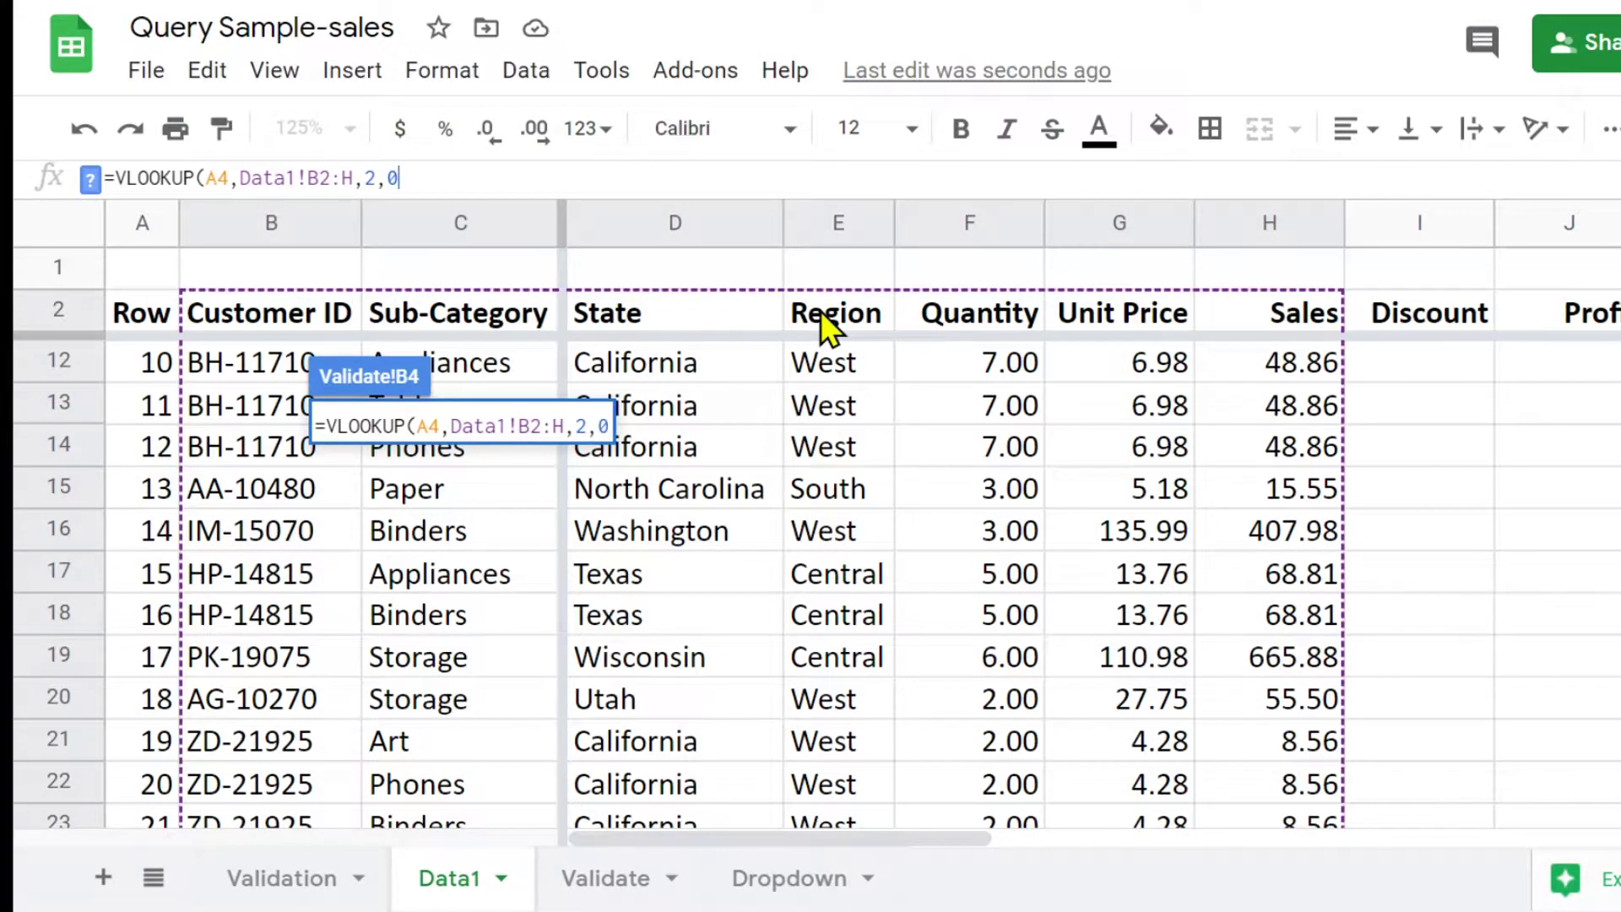
pyautogui.write(')')
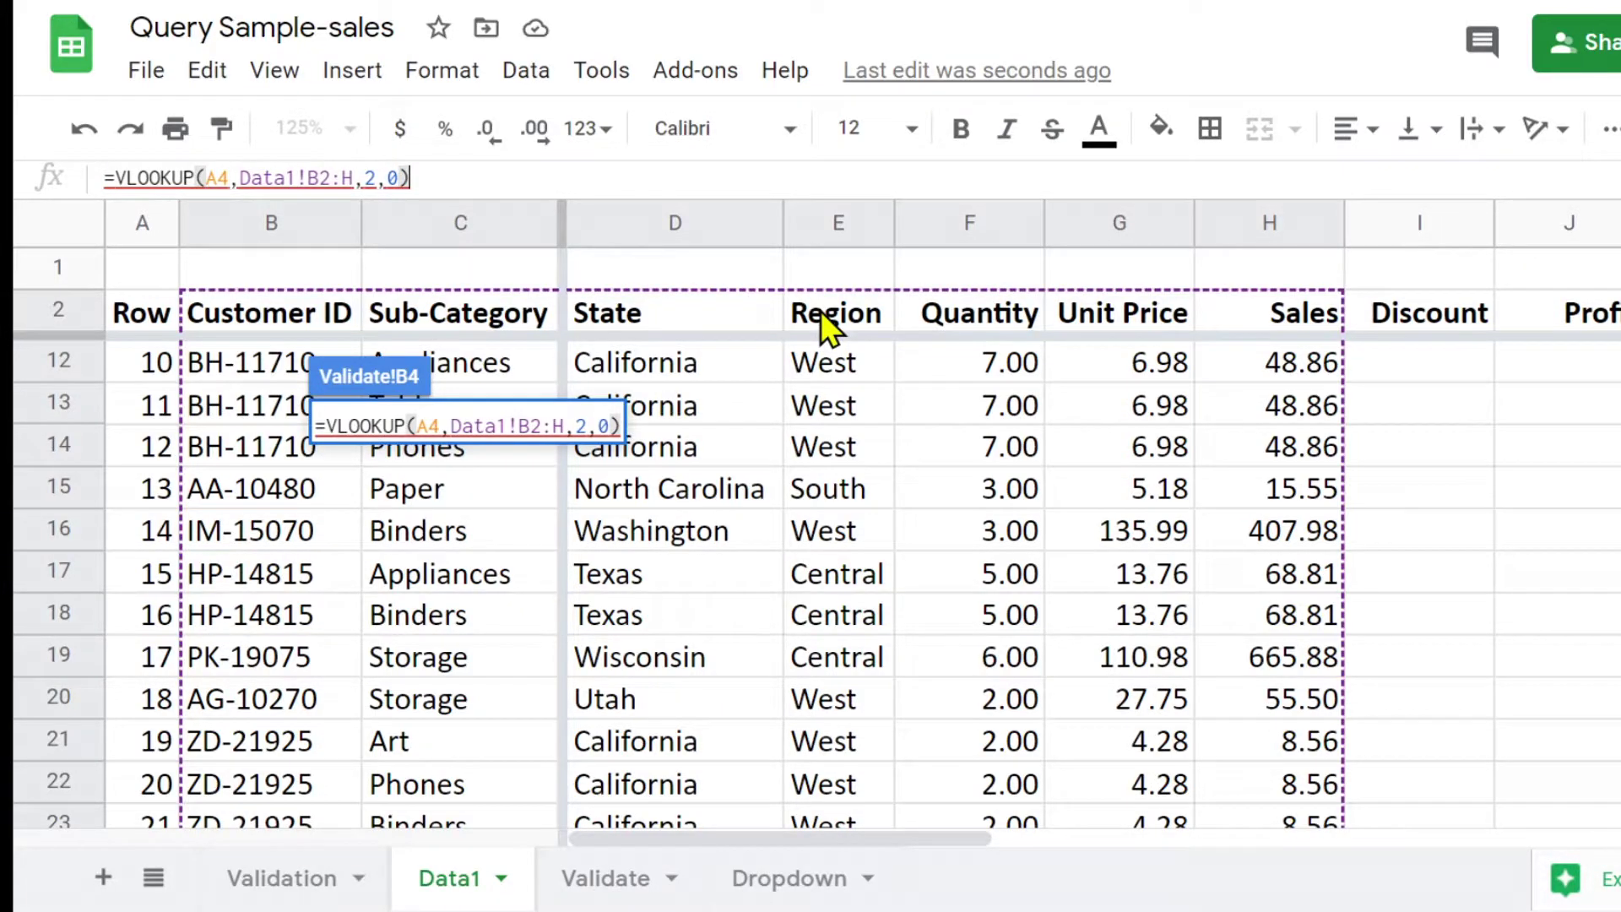
pyautogui.press('Return')
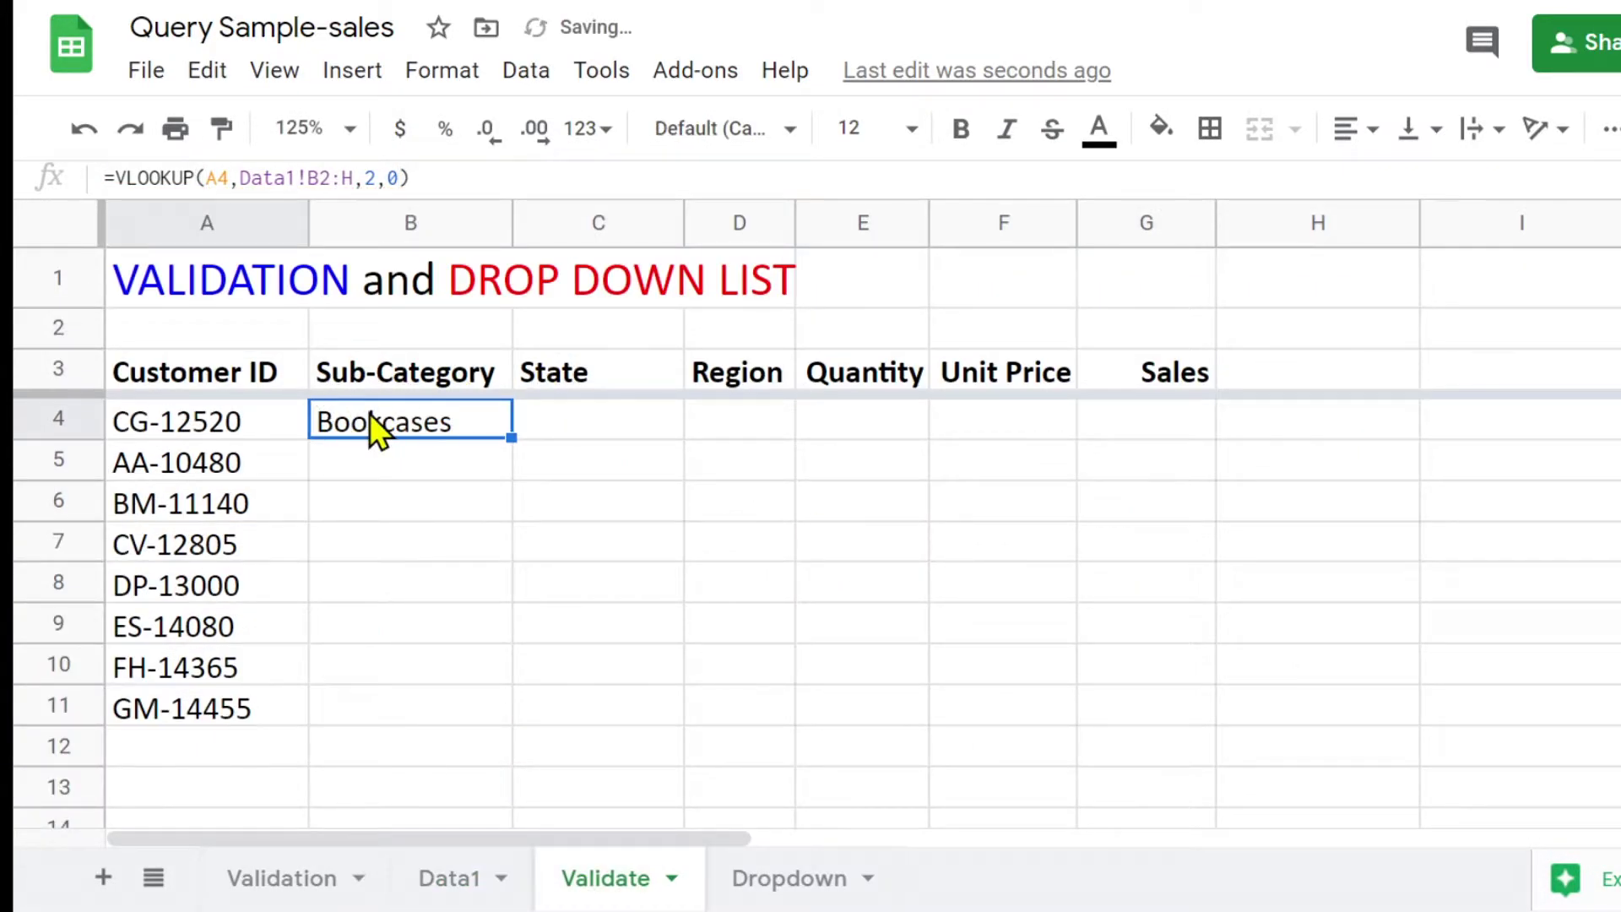
# - Copy the VLOOKUP formula from B4 down the Sub-Category column through B11
pyautogui.click(216, 475)
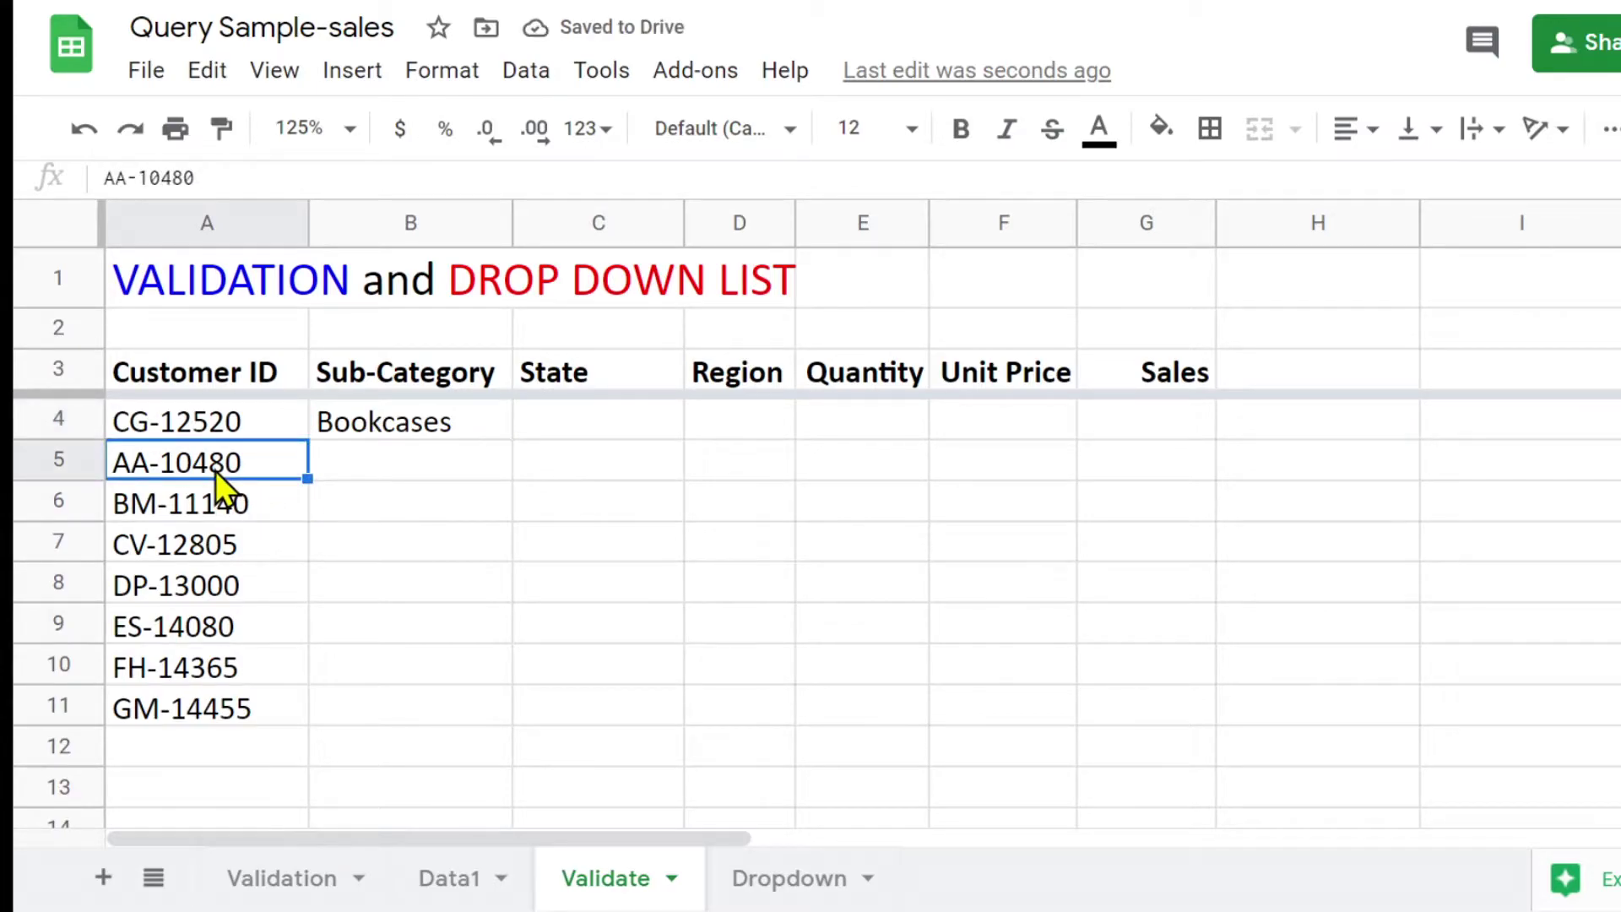
pyautogui.click(434, 428)
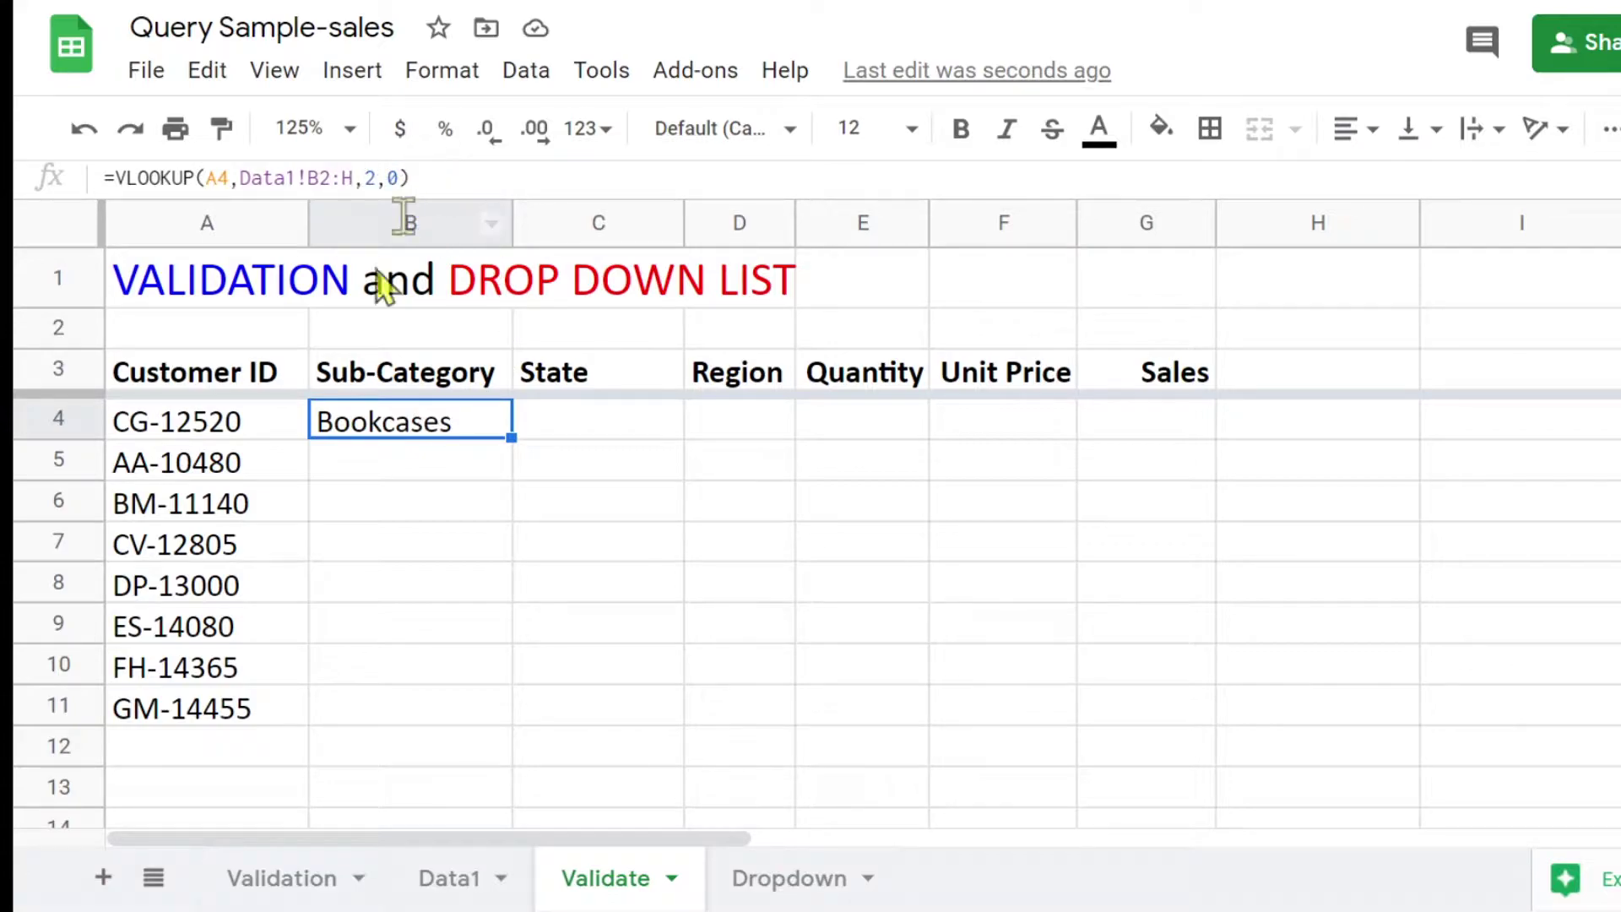
pyautogui.doubleClick(511, 436)
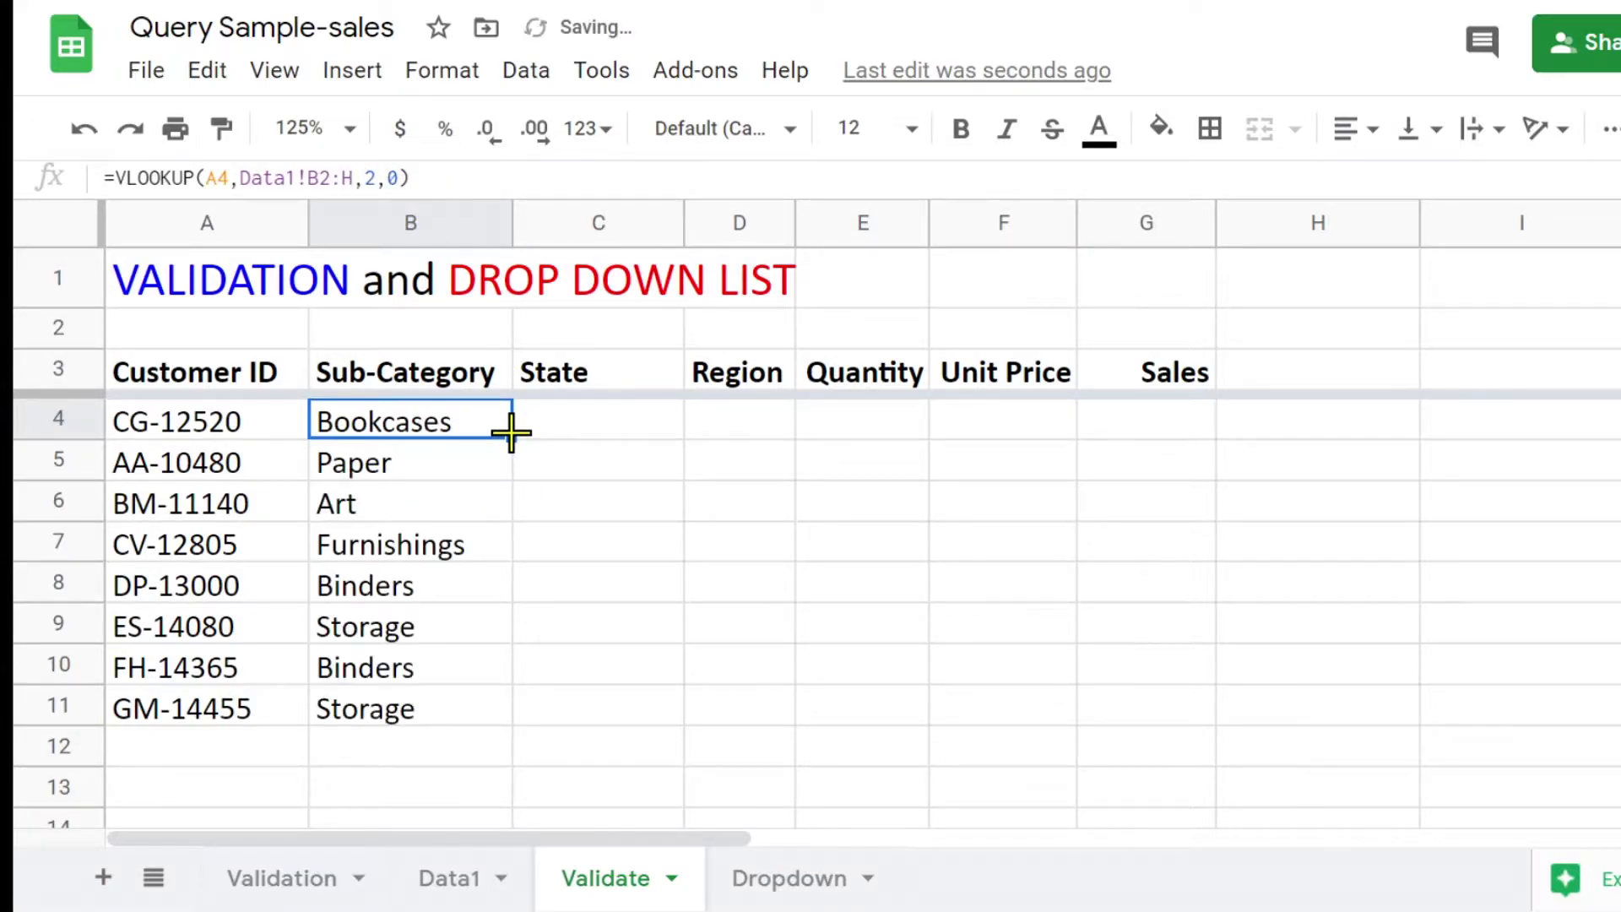
pyautogui.click(370, 657)
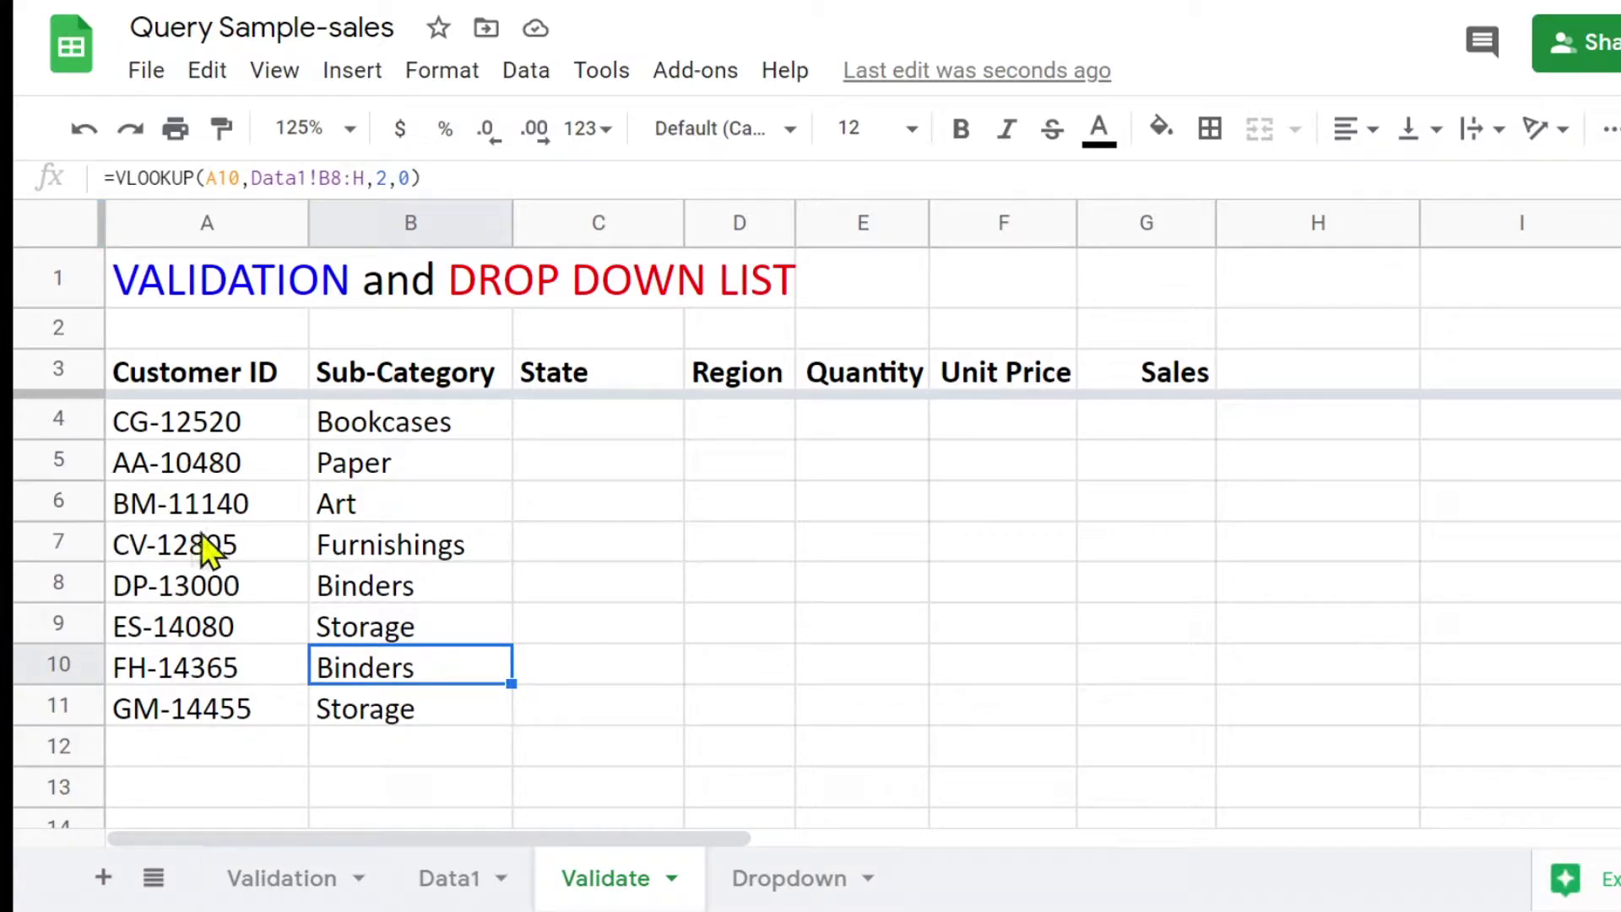
# - Insert a blank row above row 7 and fill its Customer ID cell with the suggested ID starting with Z
pyautogui.click(222, 549)
pyautogui.hotkey('alt', 'i')
pyautogui.press('r')
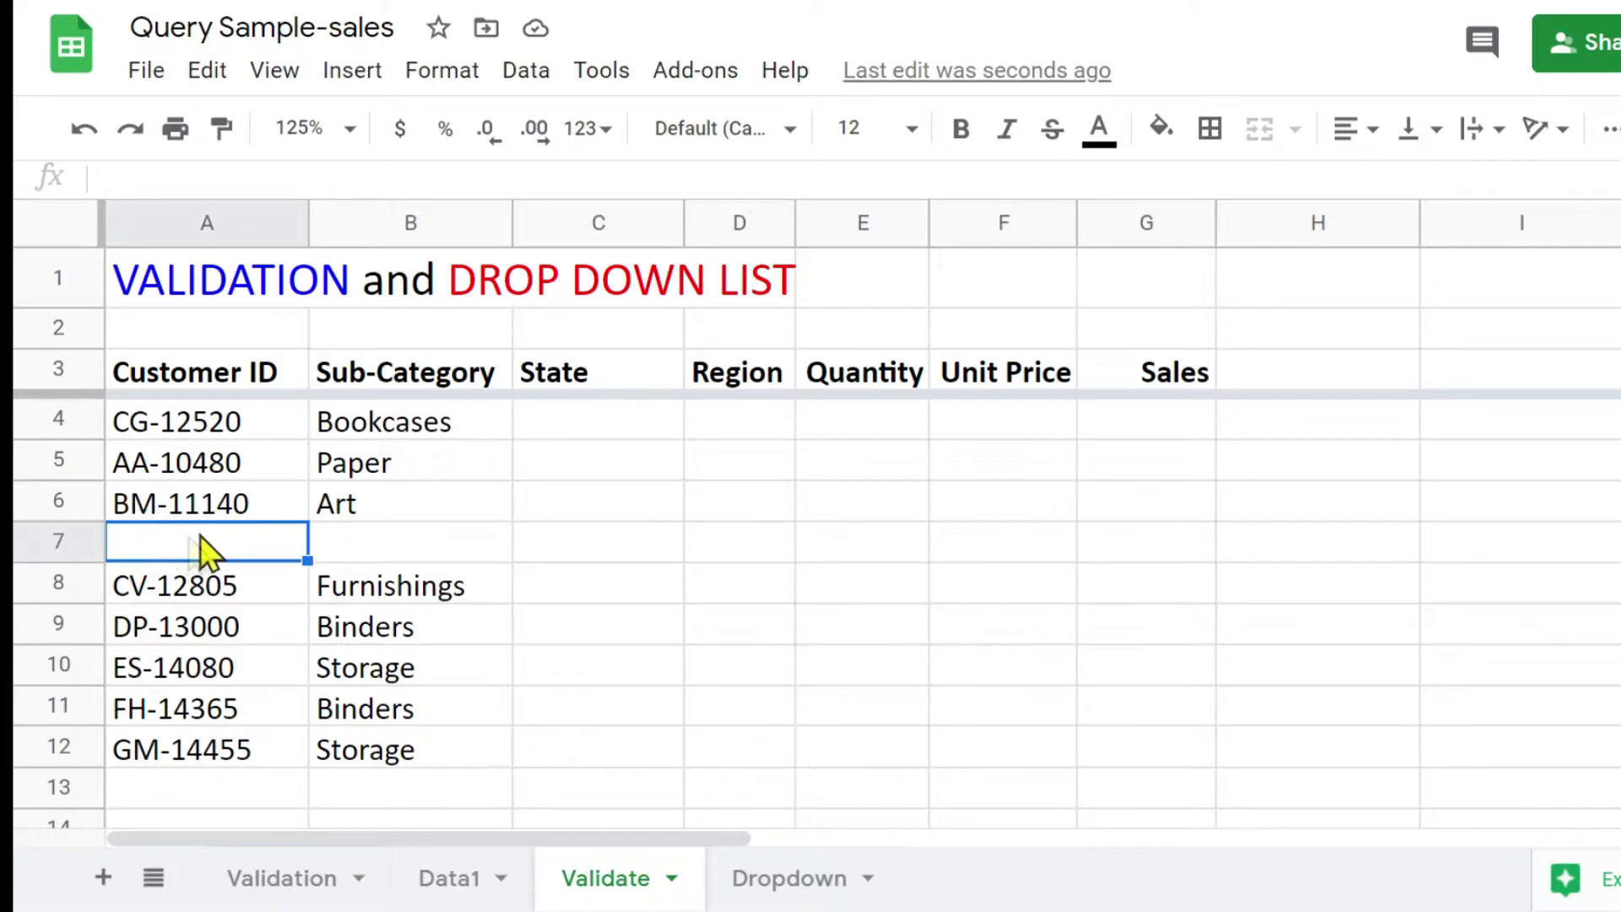
pyautogui.write('Z')
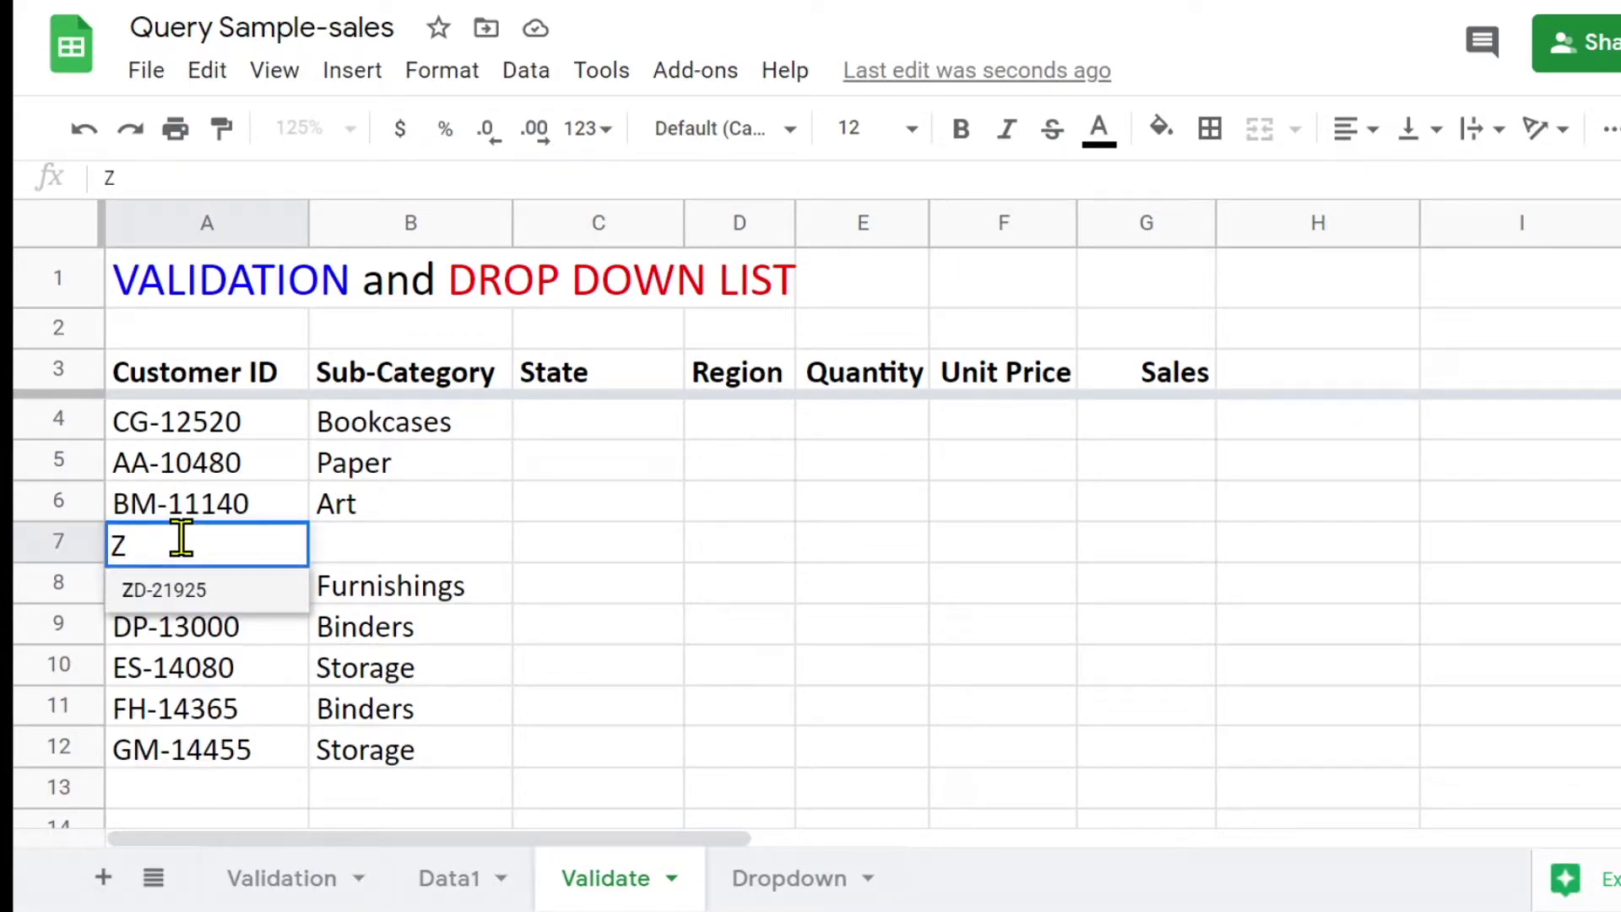
pyautogui.click(161, 590)
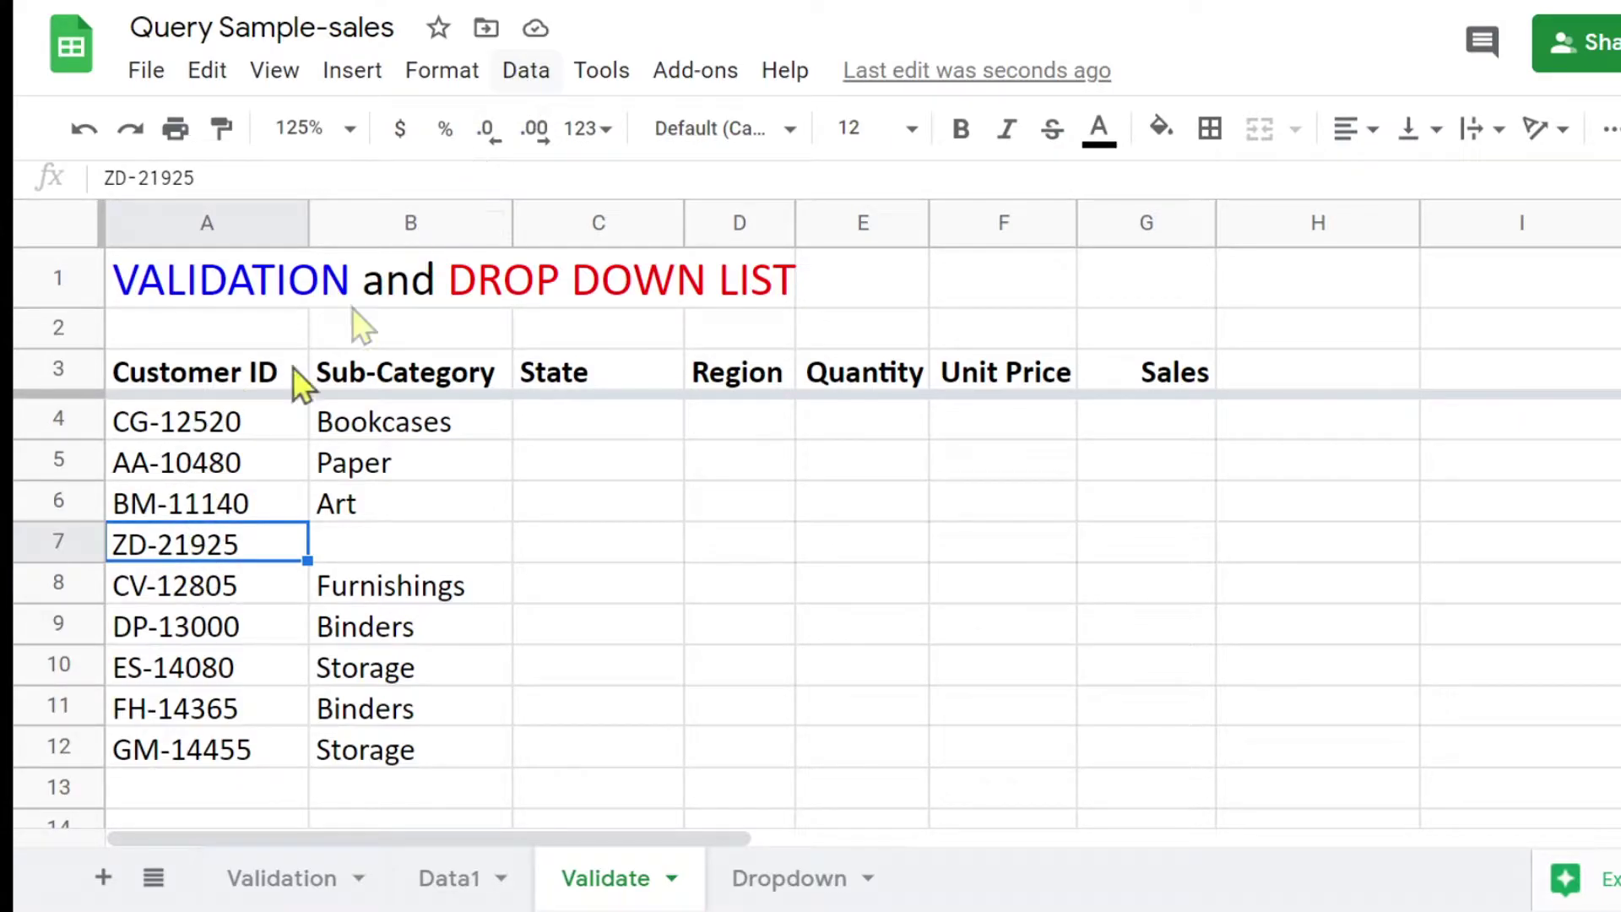
# - Clear the Sub-Category cells B5 through B12, keeping only the lookup formula in B4
pyautogui.click(366, 543)
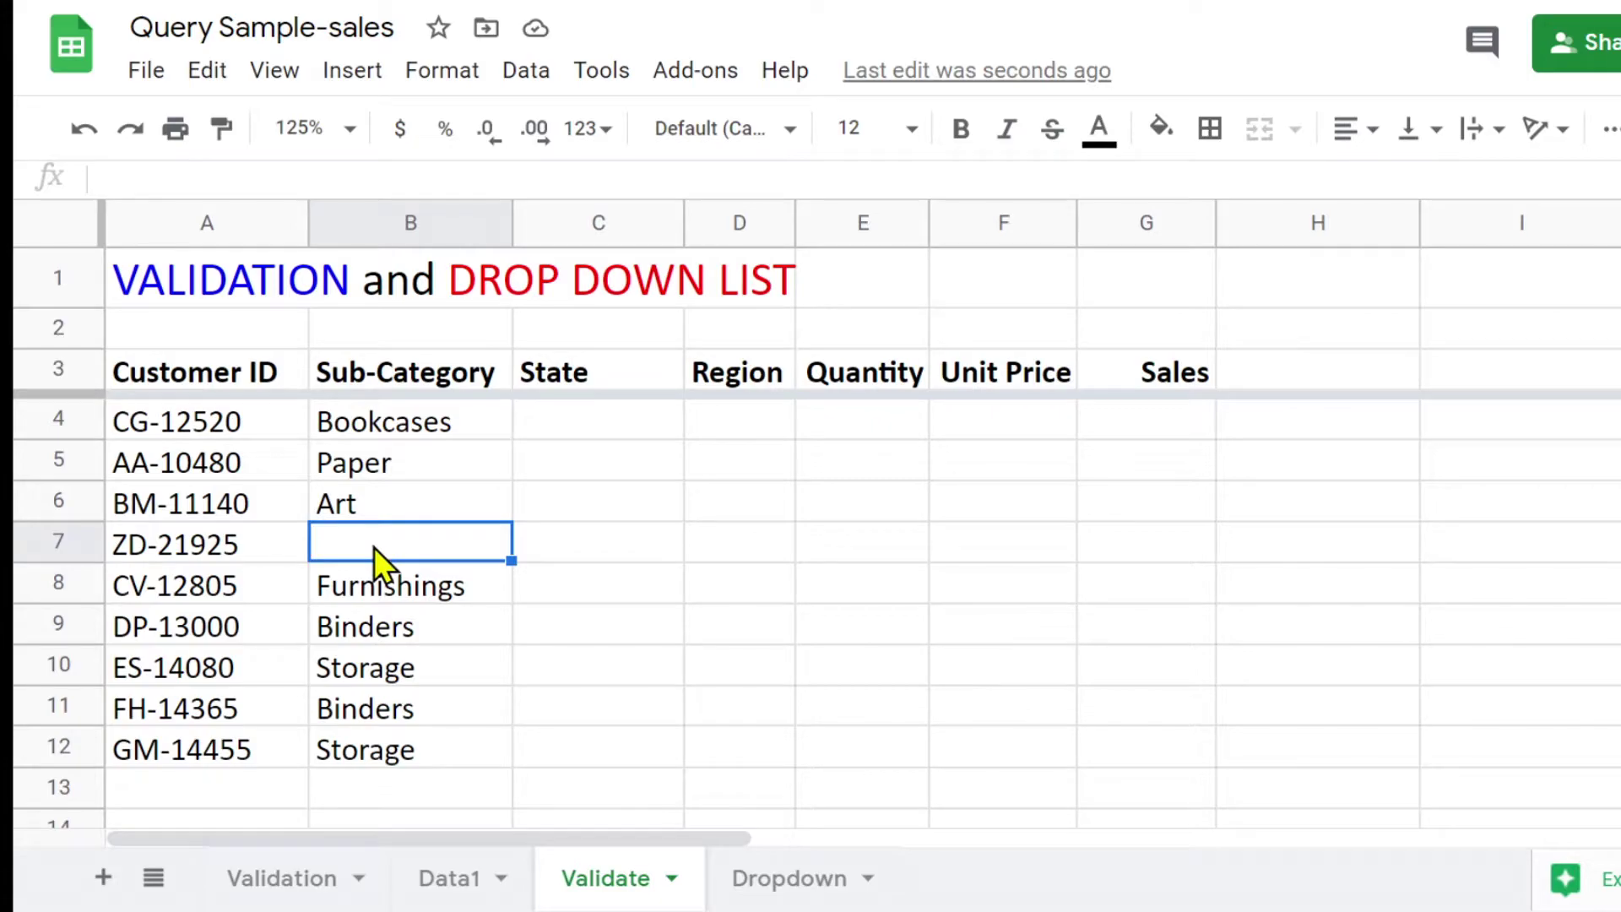
pyautogui.moveTo(371, 462); pyautogui.dragTo(380, 750)
pyautogui.press('Delete')
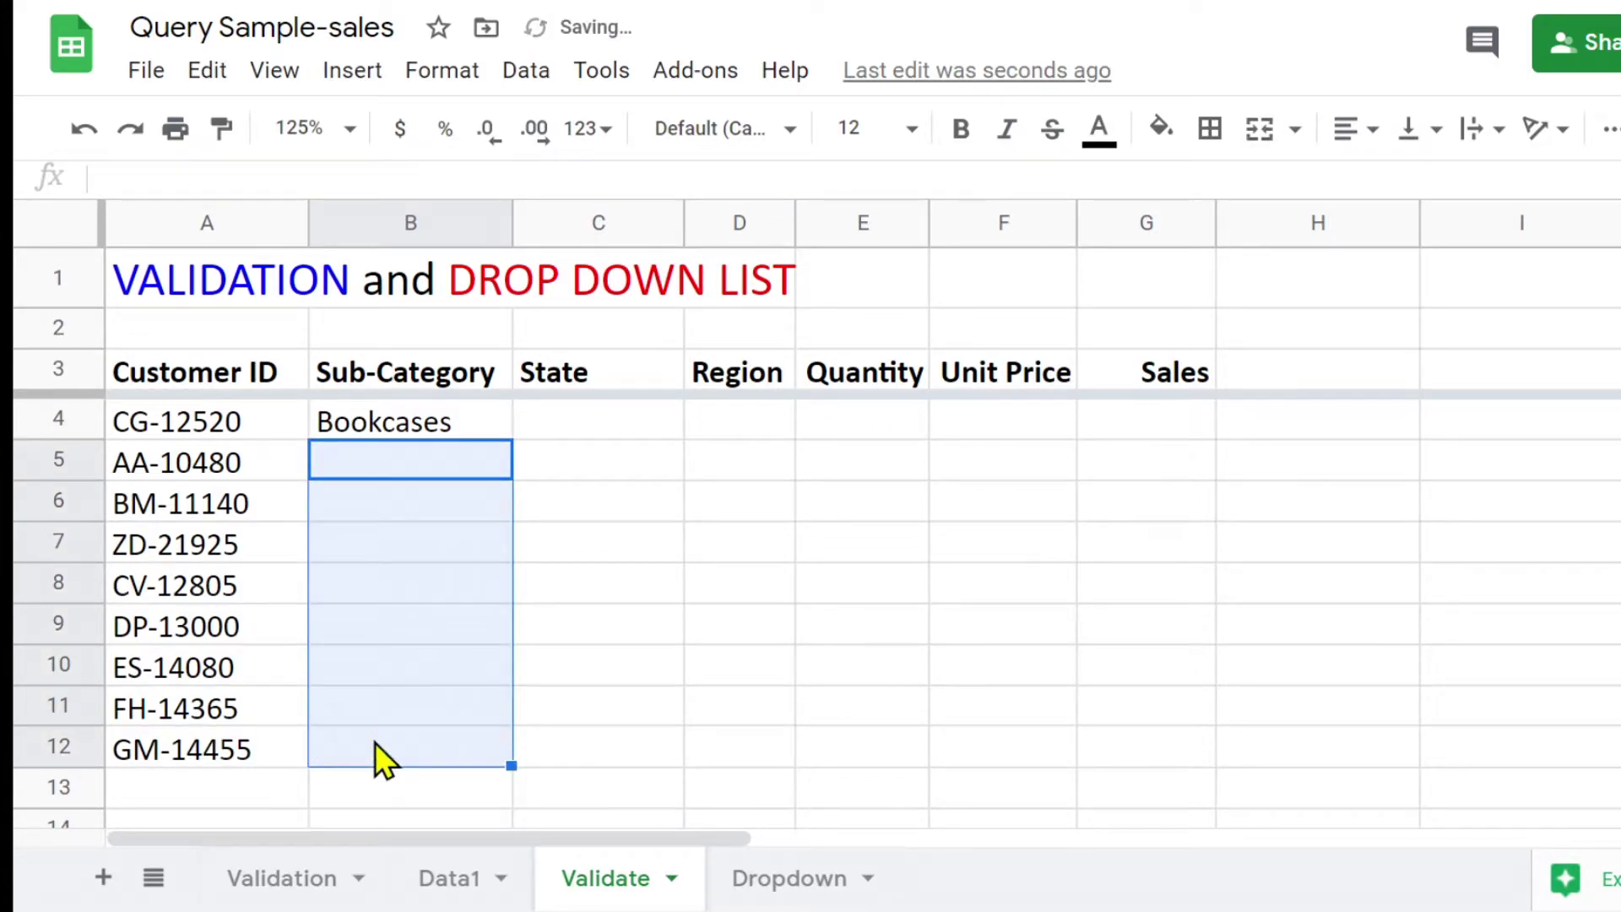
# - Turn B4's VLOOKUP into an ArrayFormula that looks up A4:A in the absolute range Data1!$B$2:$H
pyautogui.click(413, 420)
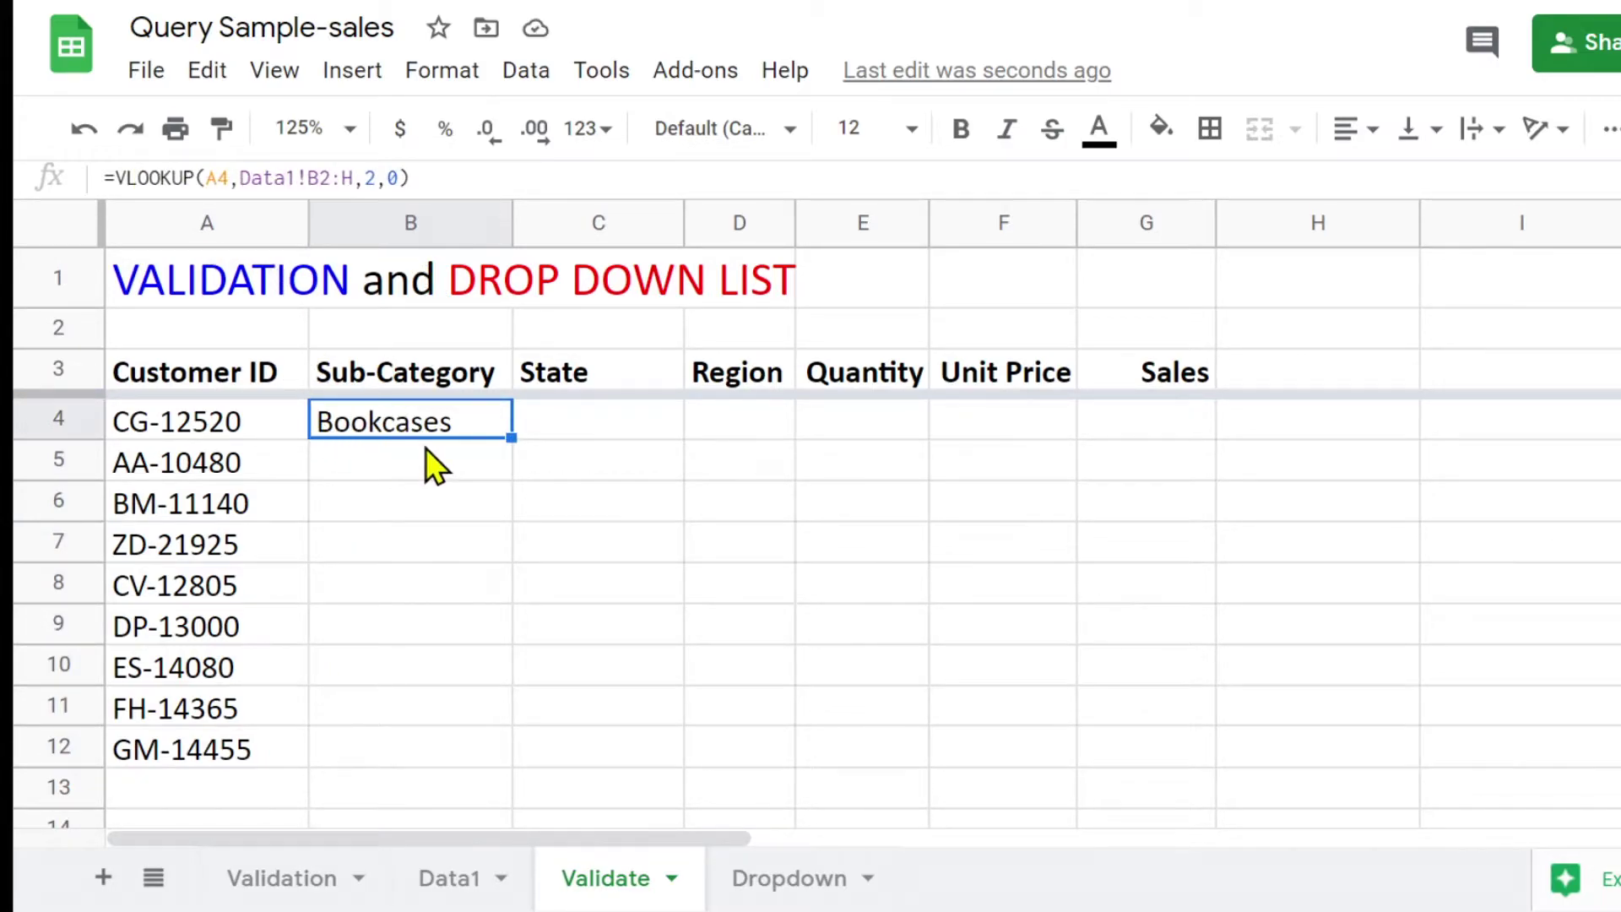
pyautogui.click(224, 178)
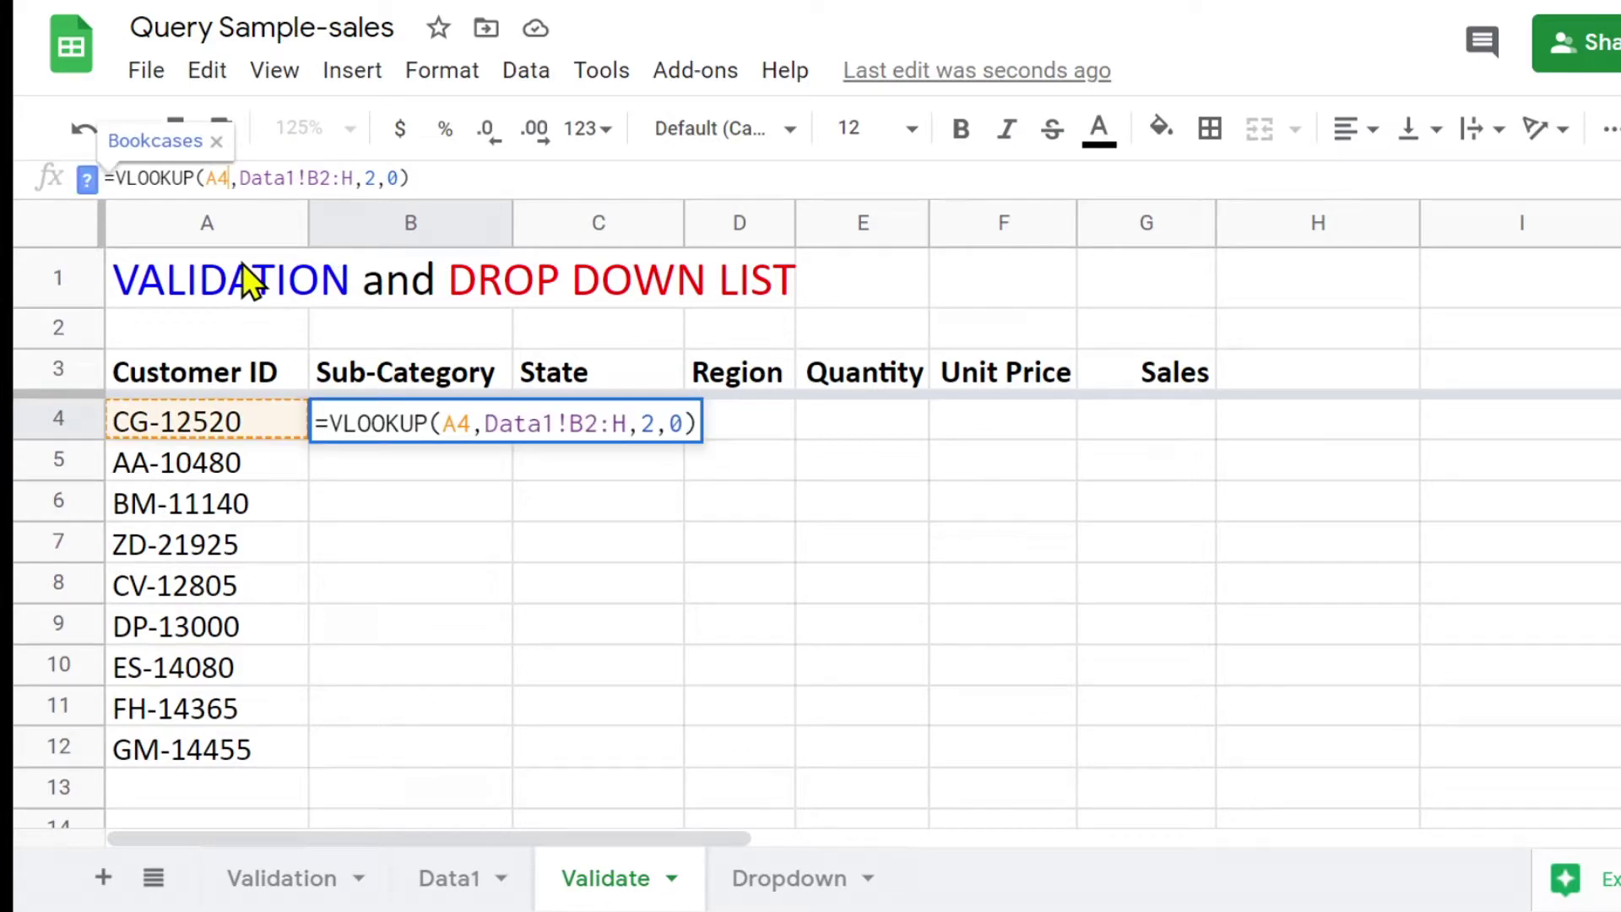
pyautogui.write(':A')
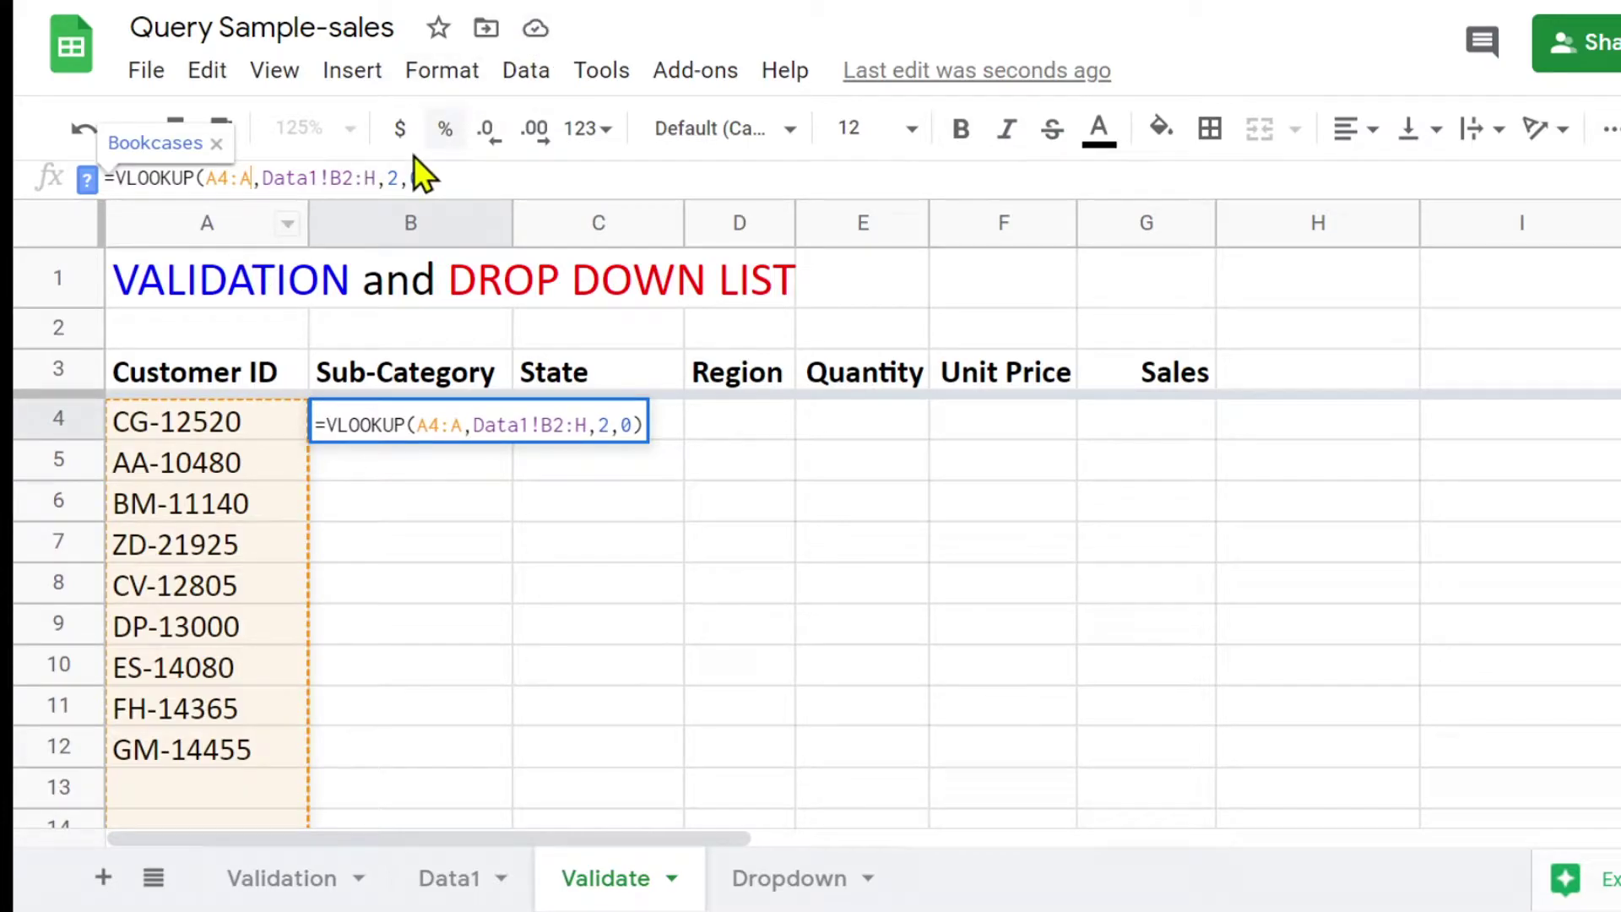
pyautogui.click(342, 177)
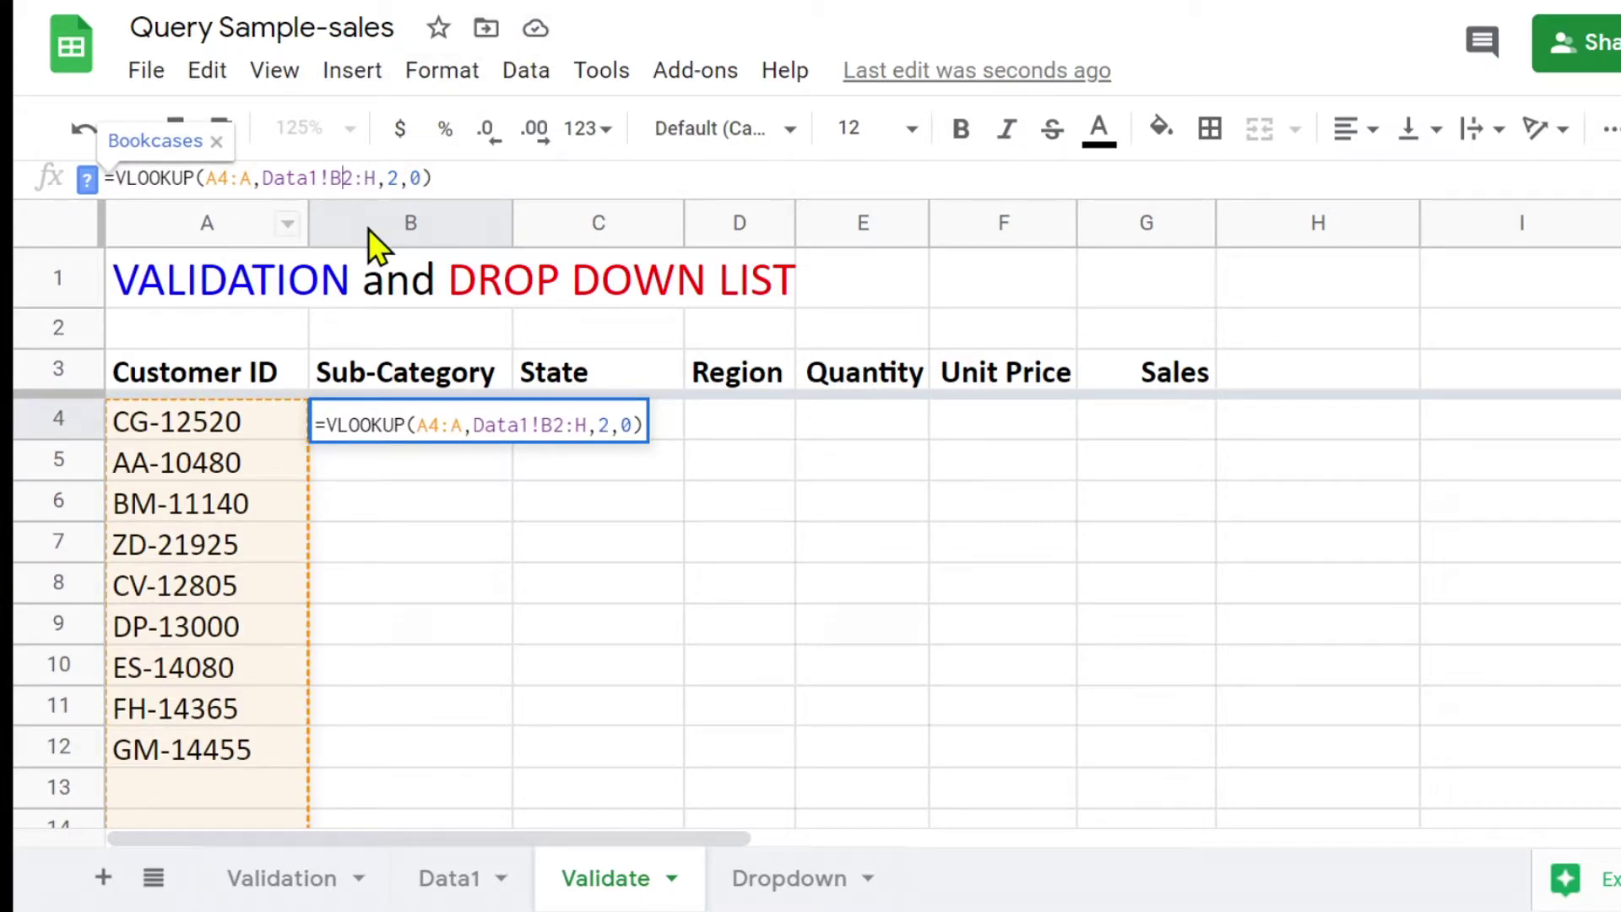
pyautogui.press('F4')
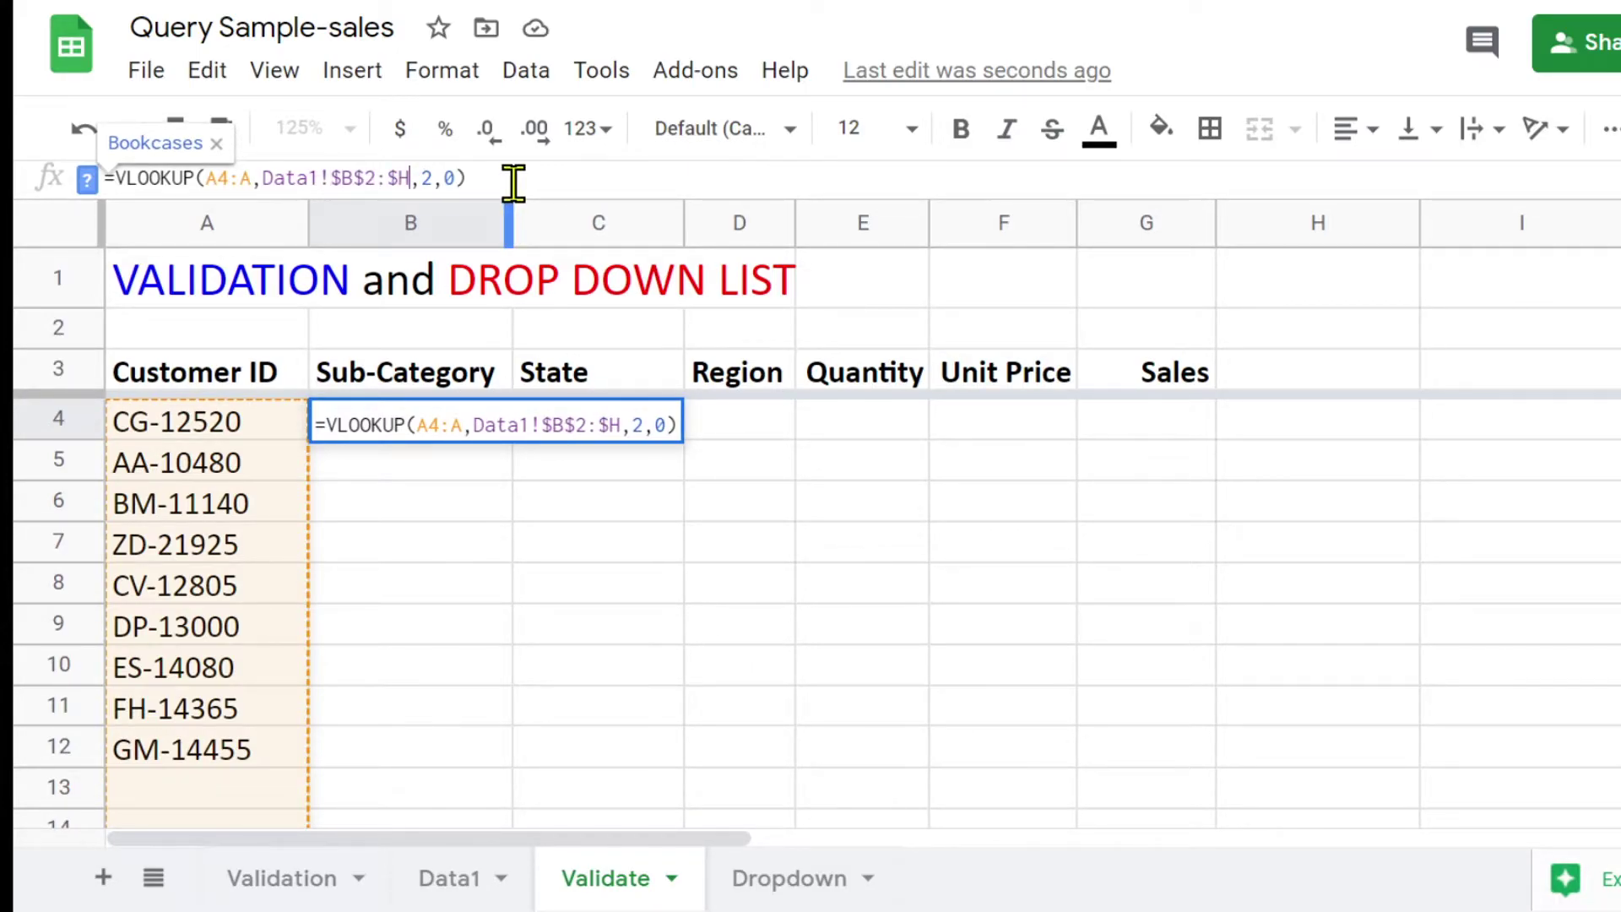
pyautogui.hotkey('ctrl', 'shift', 'Return')
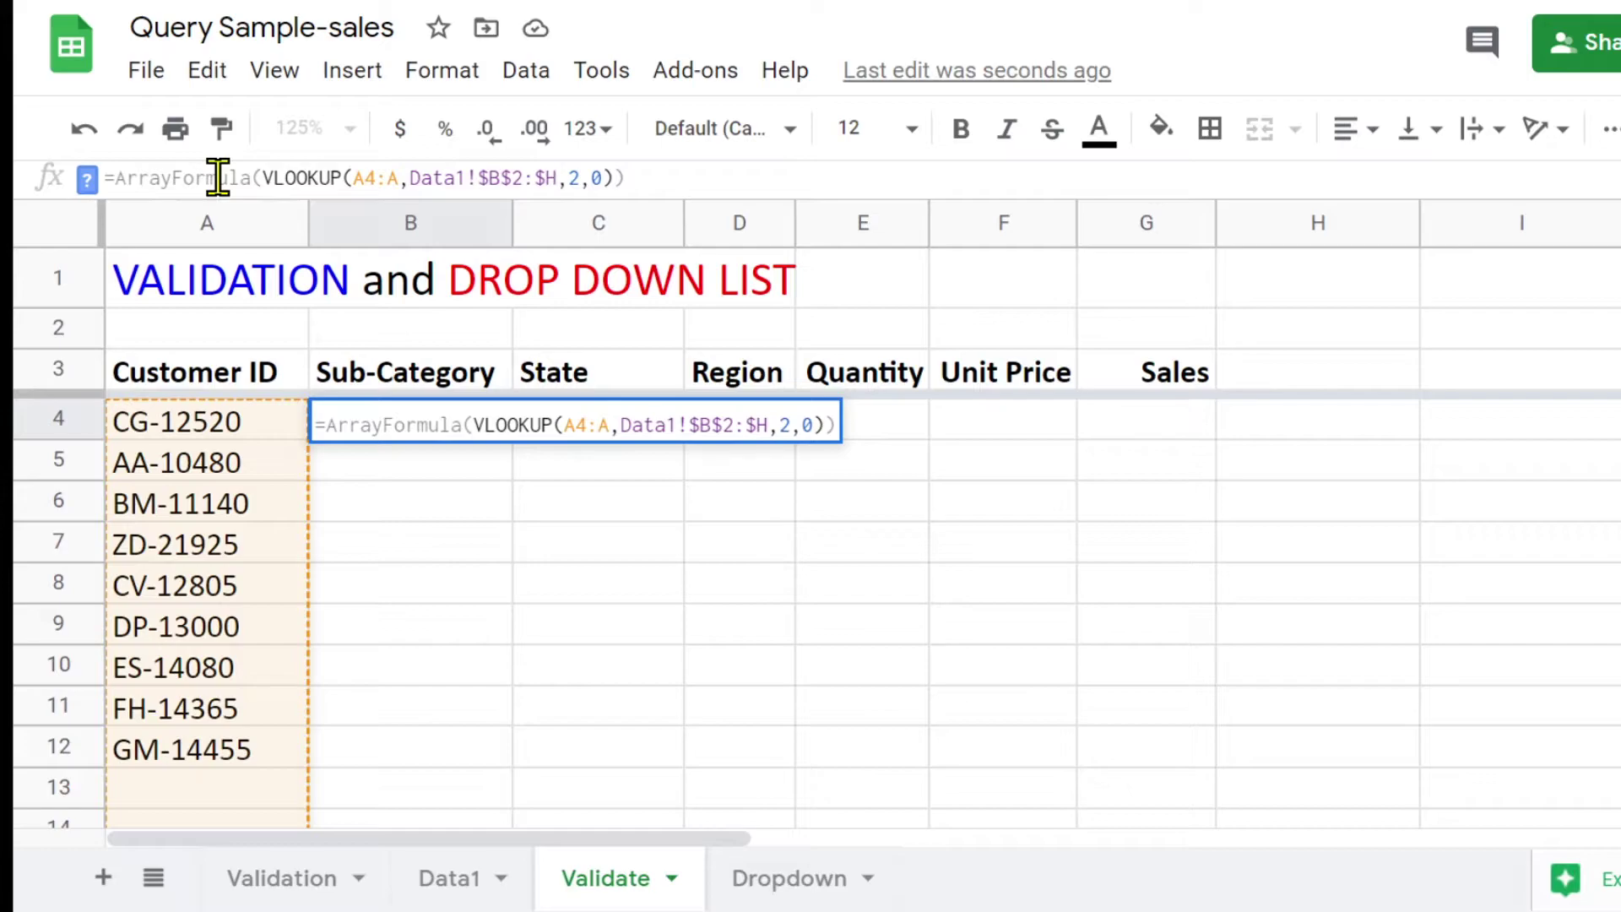
pyautogui.press('Return')
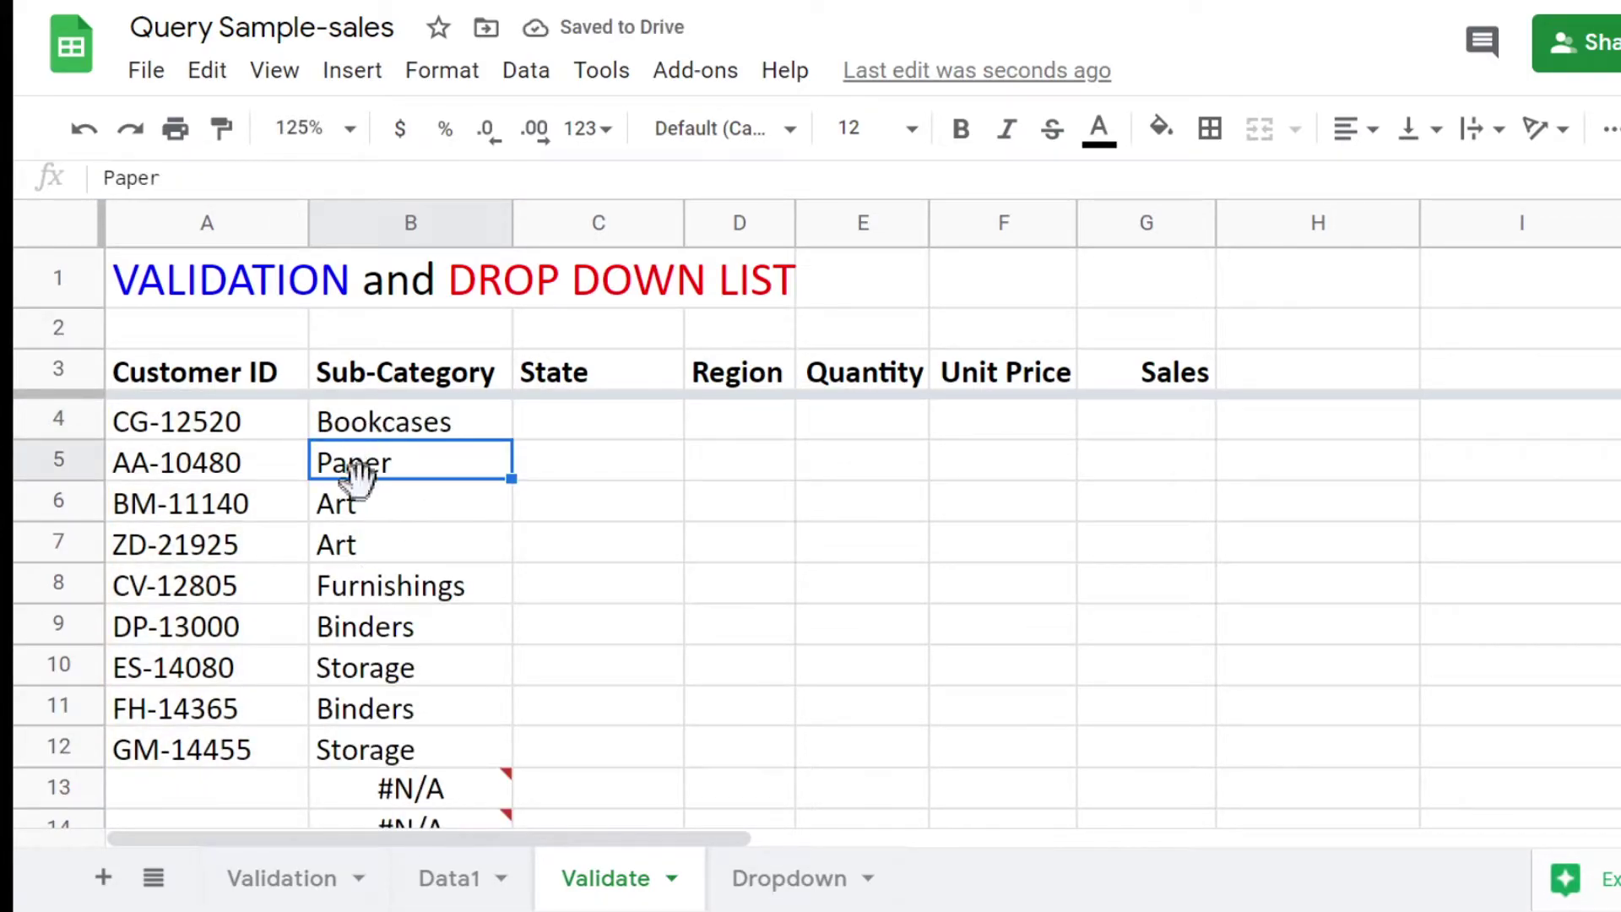
# - Fill the first empty Customer ID cell, A13, with the suggested ID starting with K
pyautogui.scroll(-5, 361, 519)
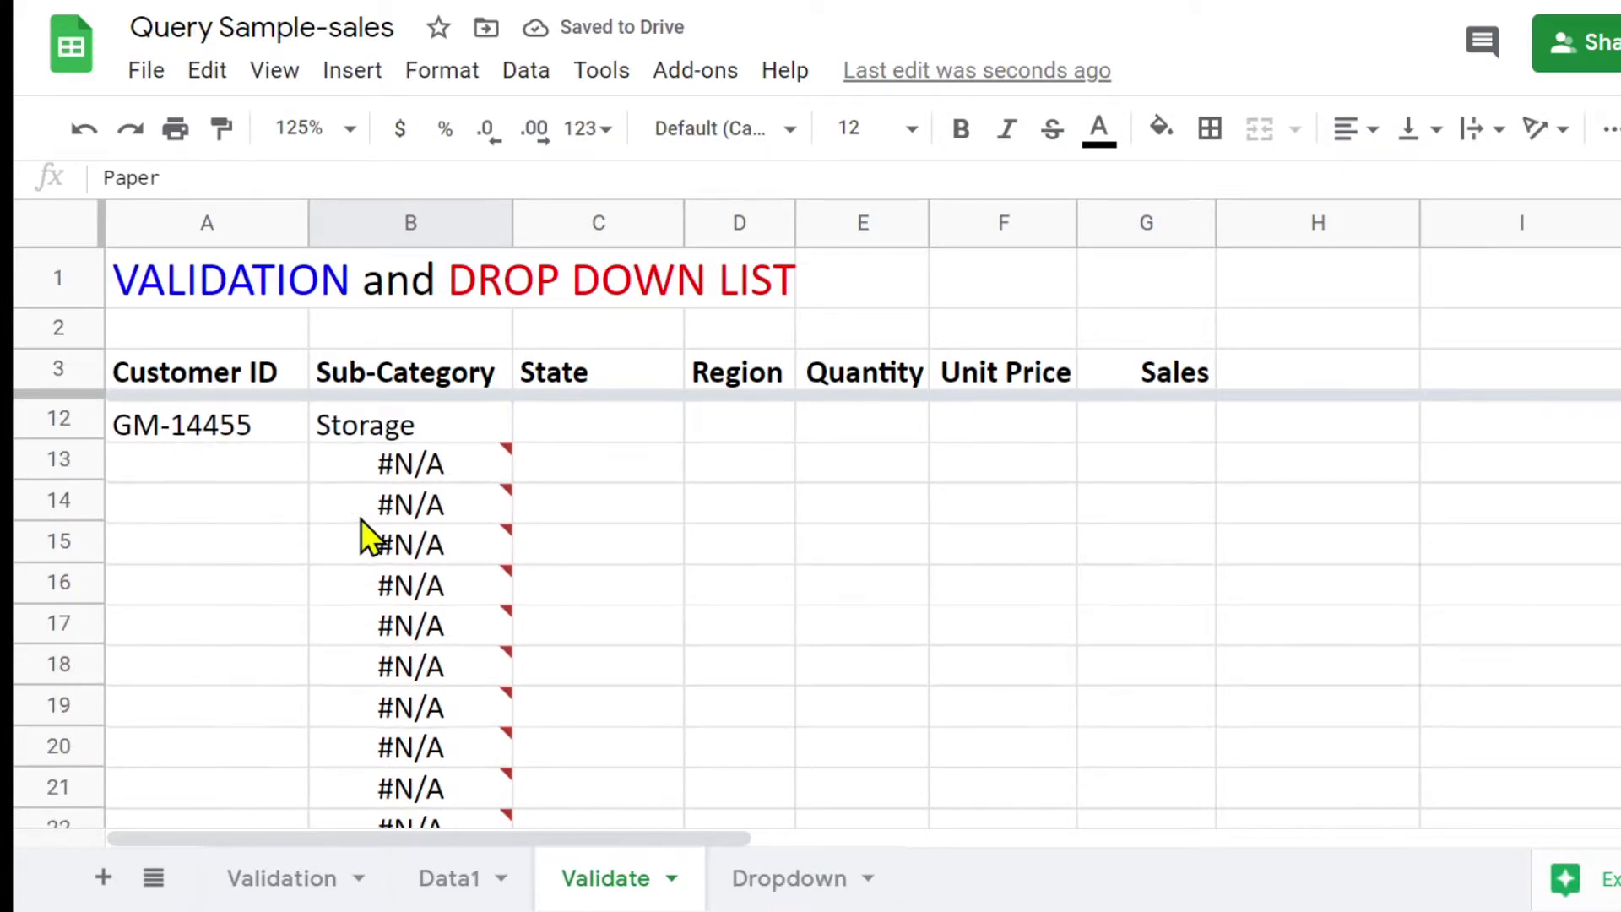
pyautogui.scroll(4, 373, 478)
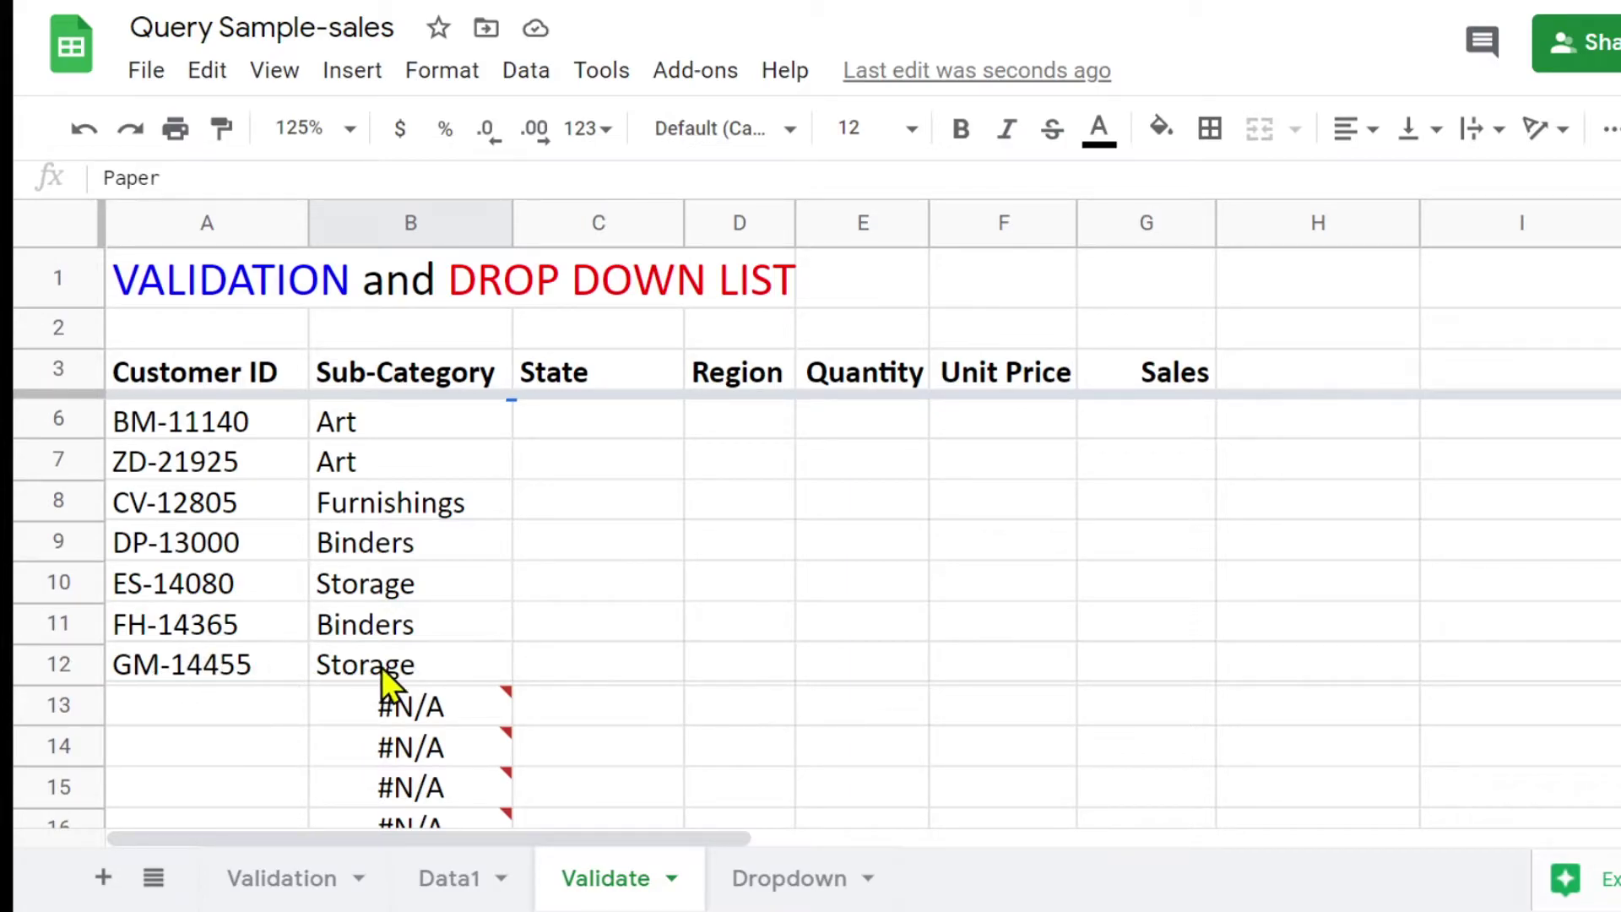
pyautogui.click(211, 671)
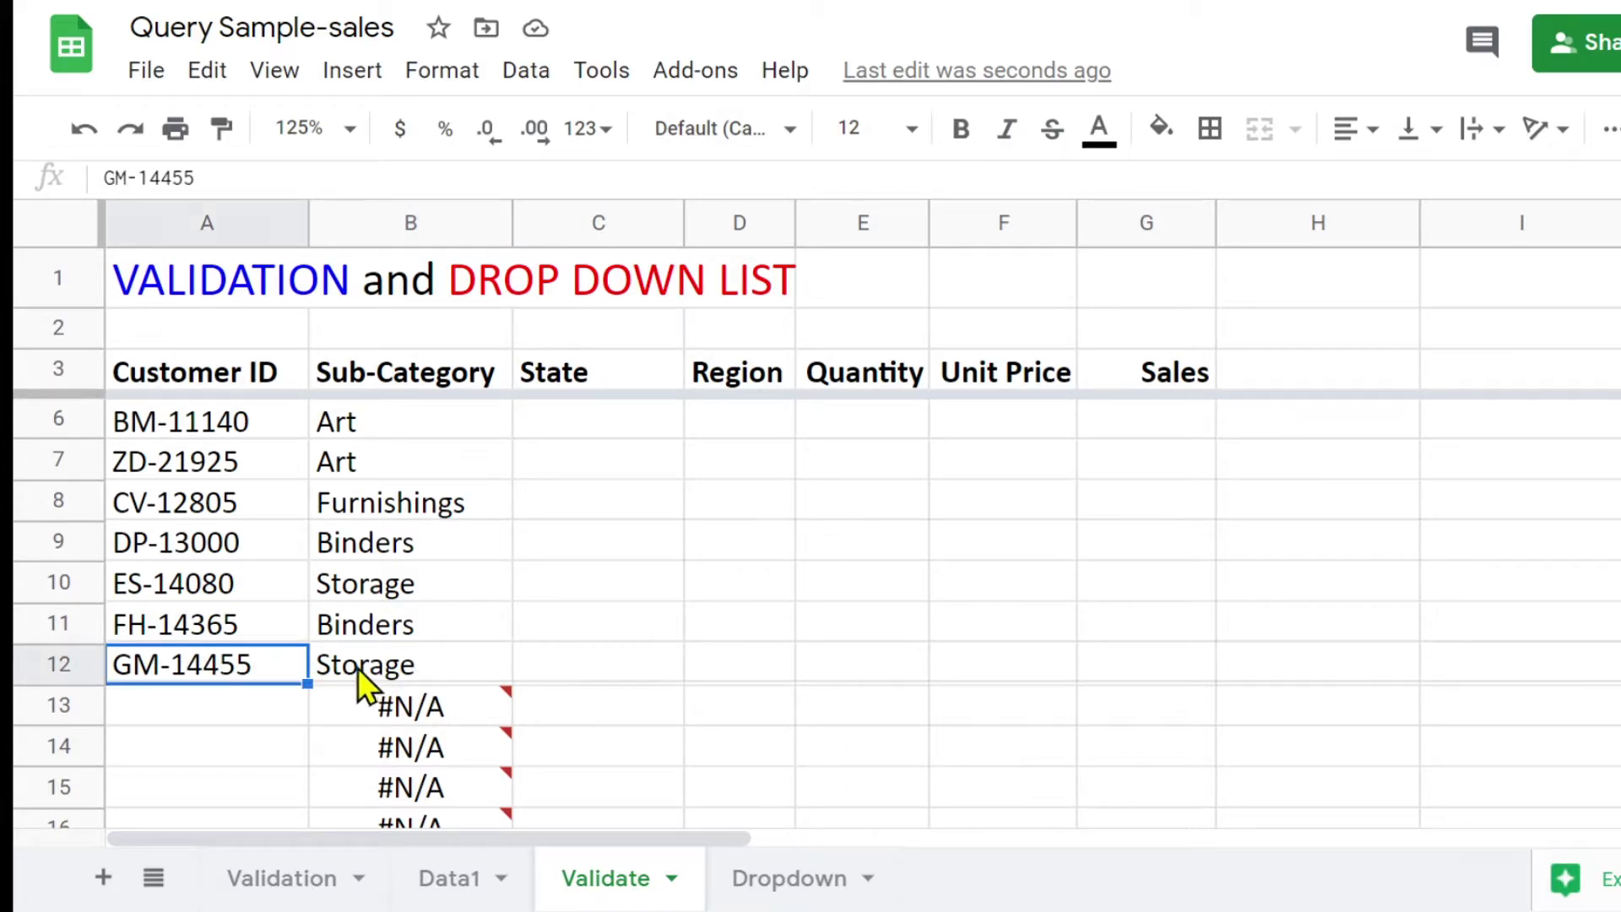
pyautogui.scroll(-2, 260, 636)
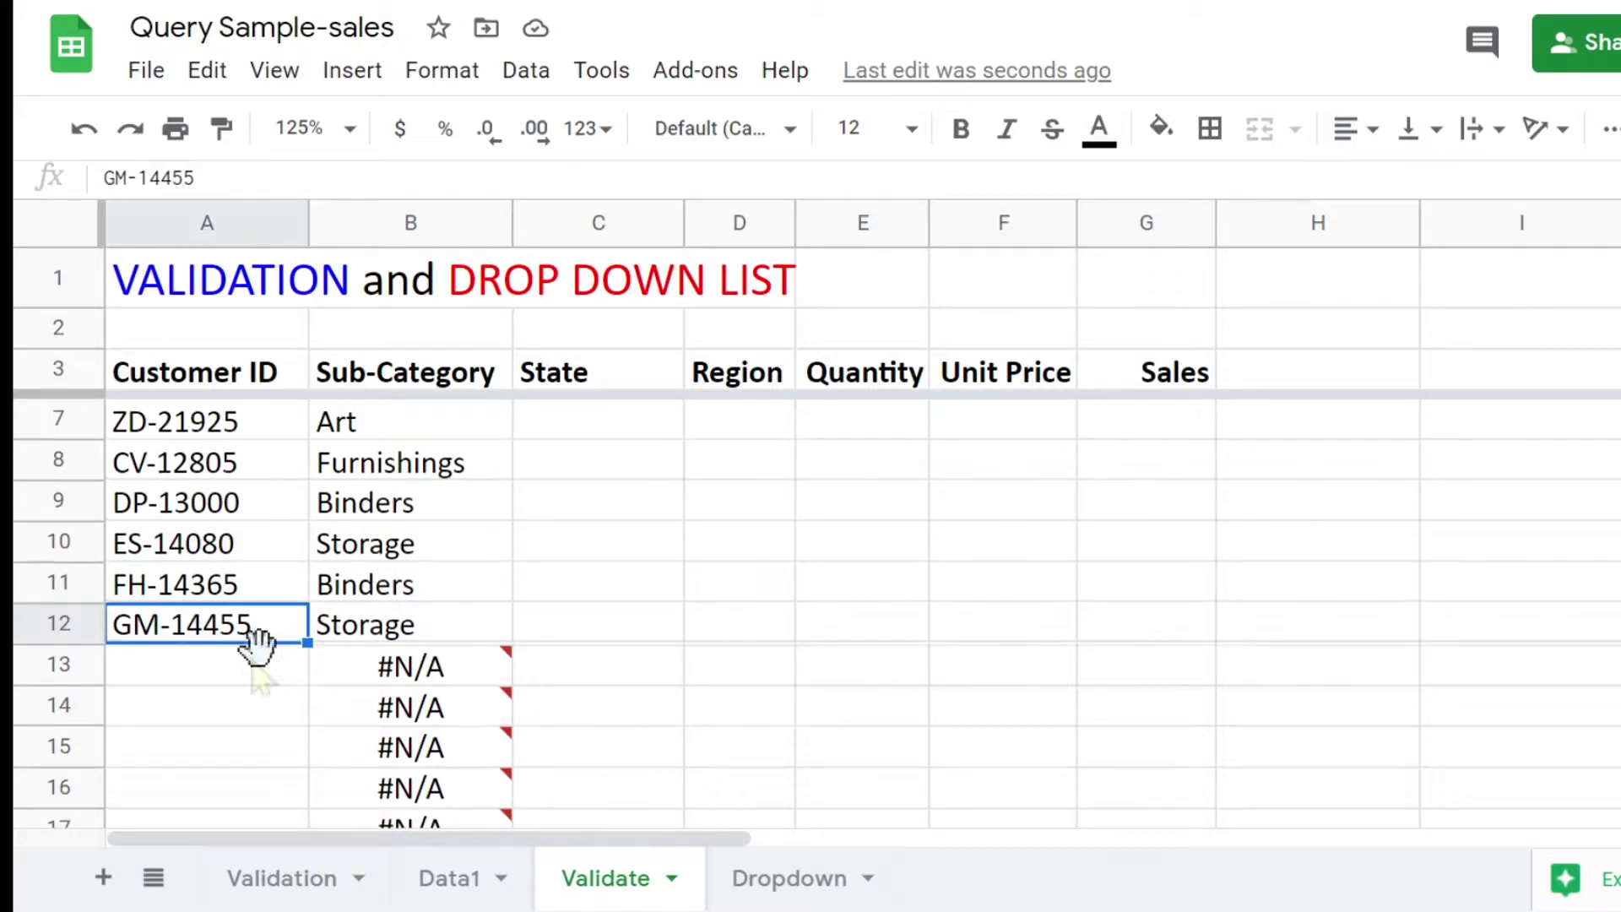
pyautogui.click(177, 630)
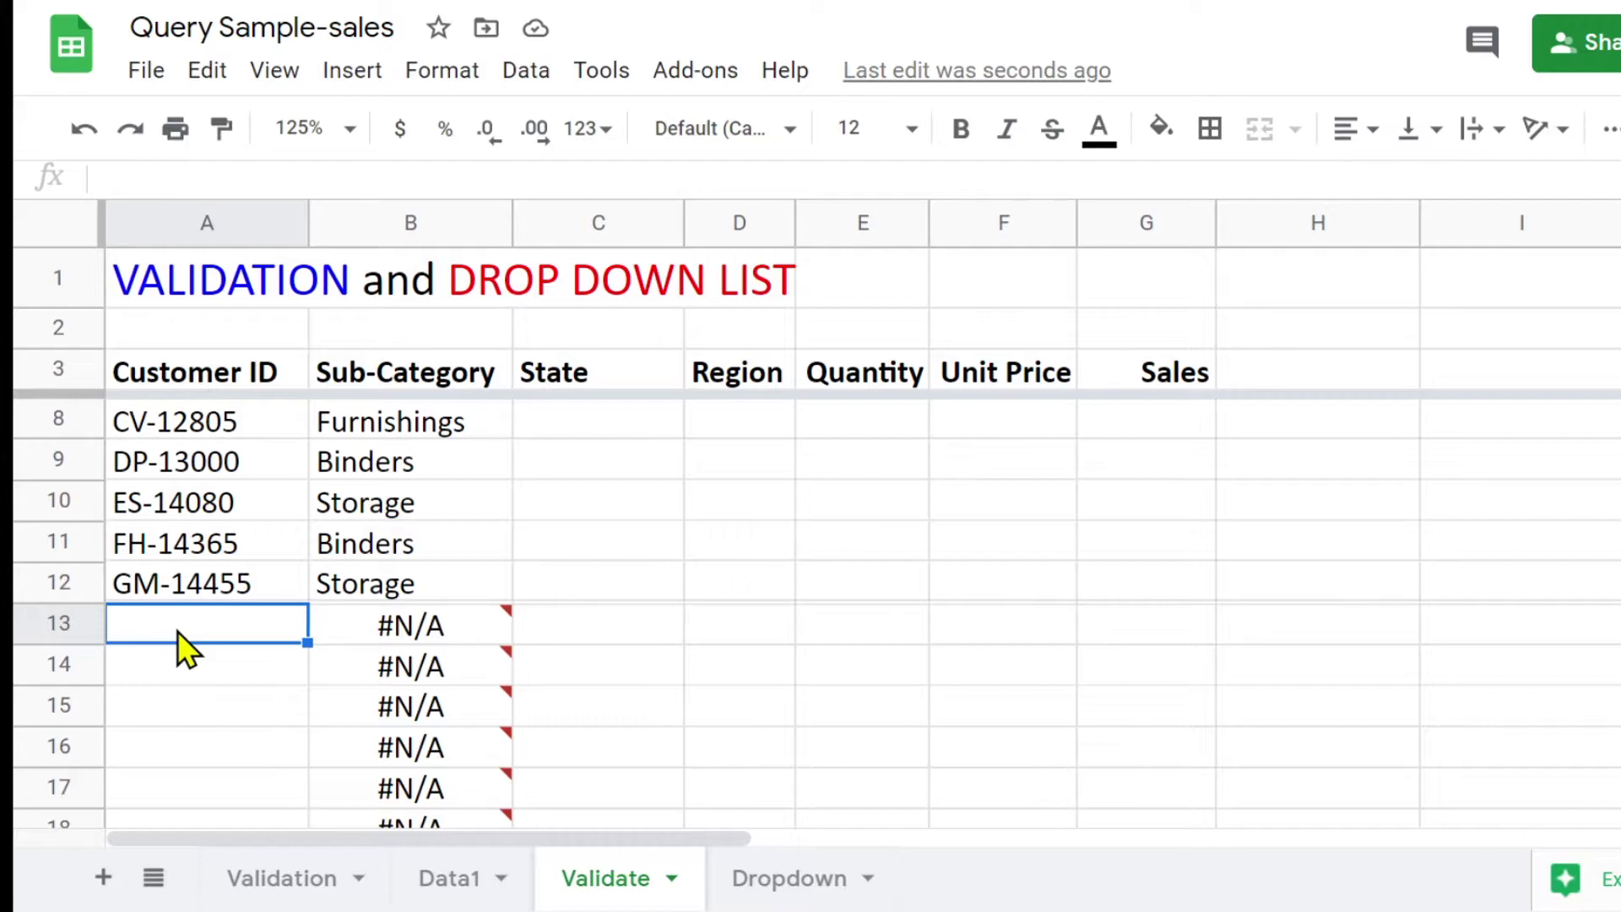
pyautogui.write('K')
pyautogui.click(178, 496)
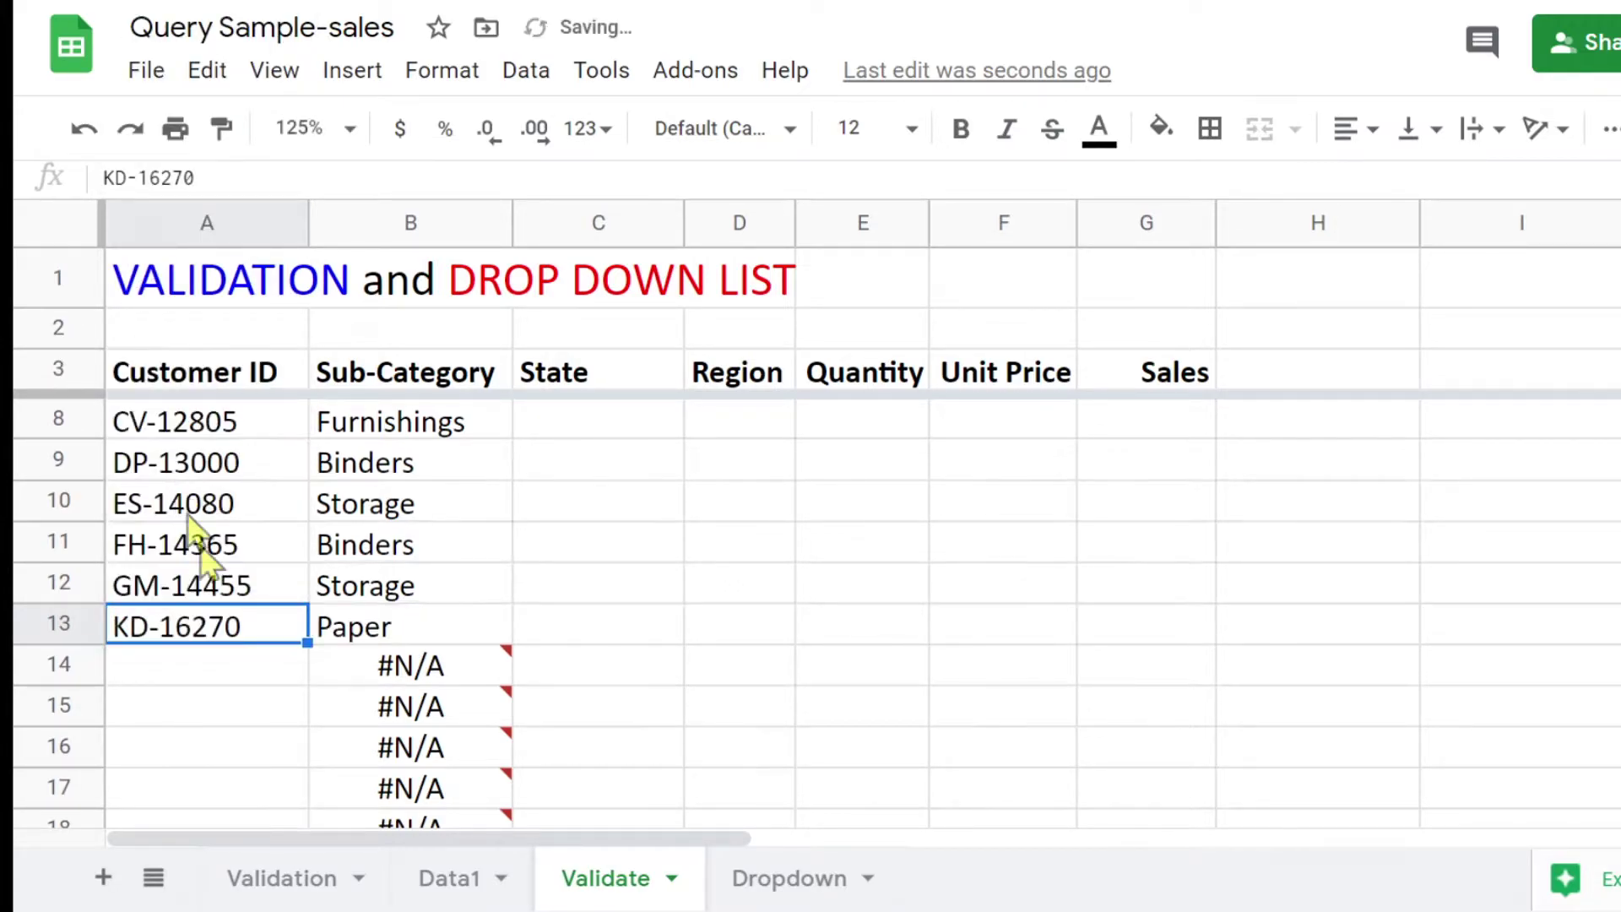
# - Begin wrapping the ArrayFormula in B4 in an IFNA function to handle the errors in rows without a Customer ID
pyautogui.scroll(-4, 383, 580)
pyautogui.scroll(1, 384, 580)
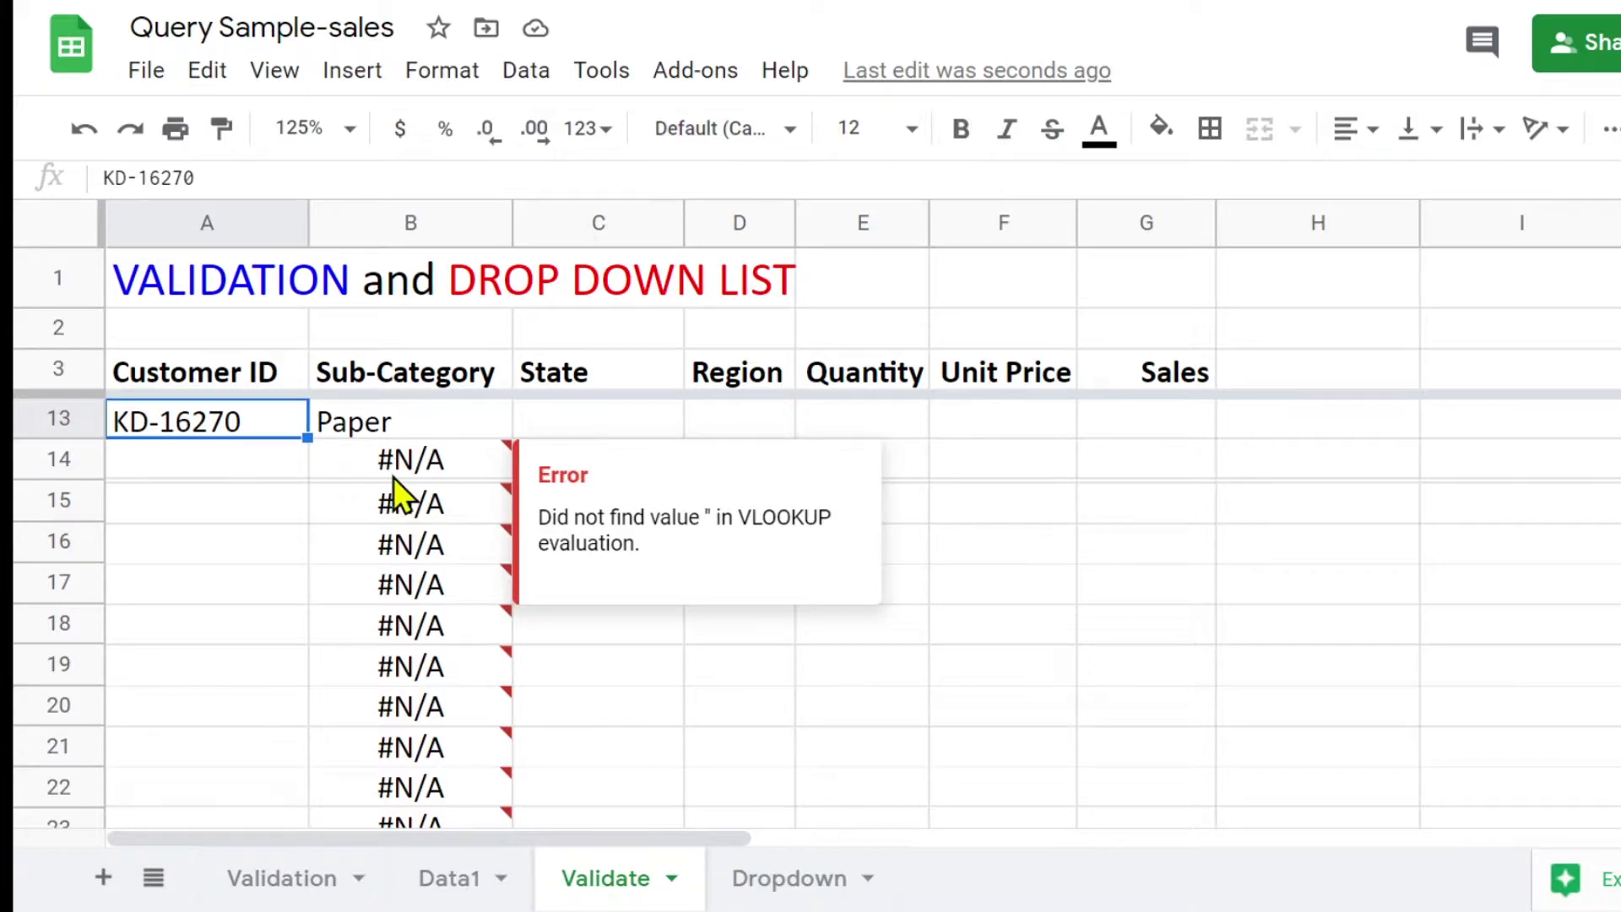
pyautogui.click(353, 460)
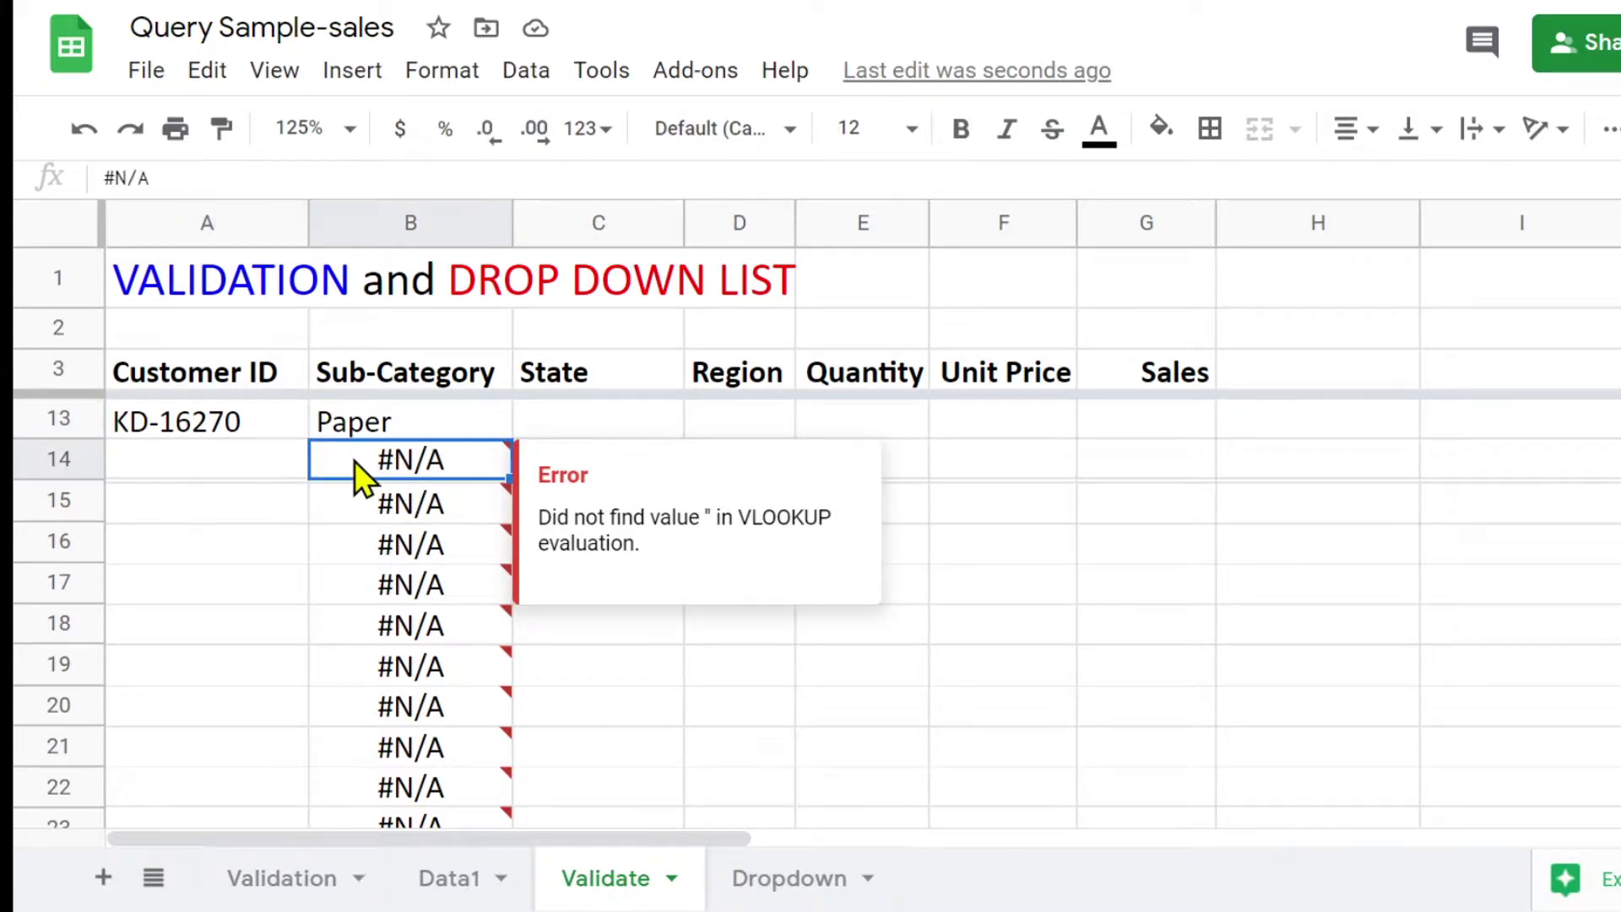
pyautogui.scroll(3, 353, 459)
pyautogui.click(351, 422)
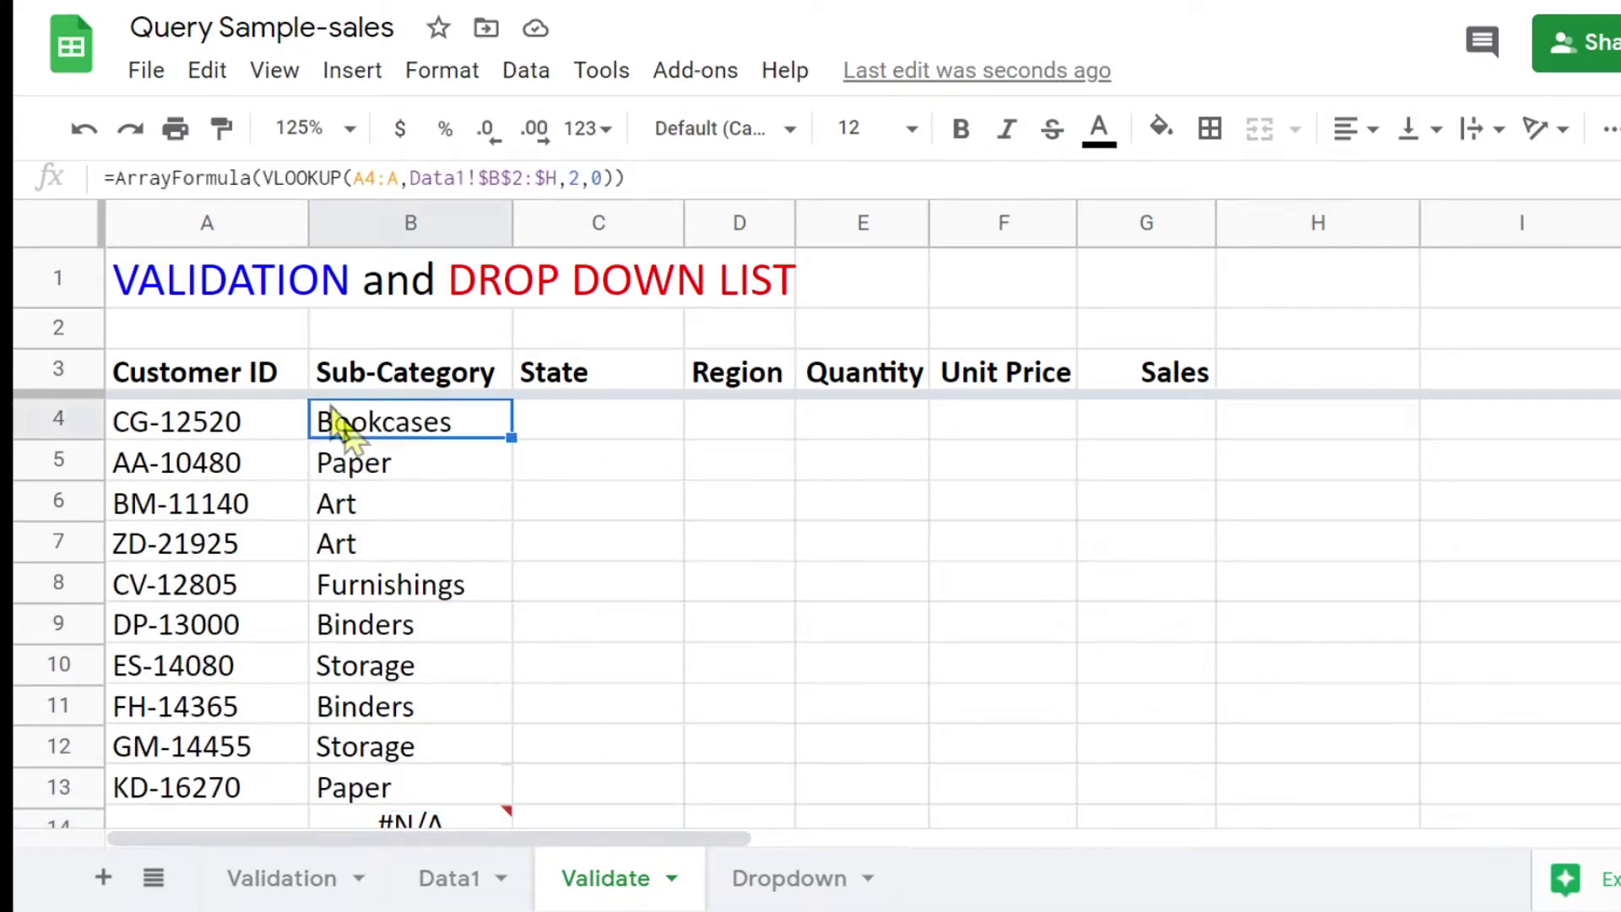
pyautogui.click(119, 176)
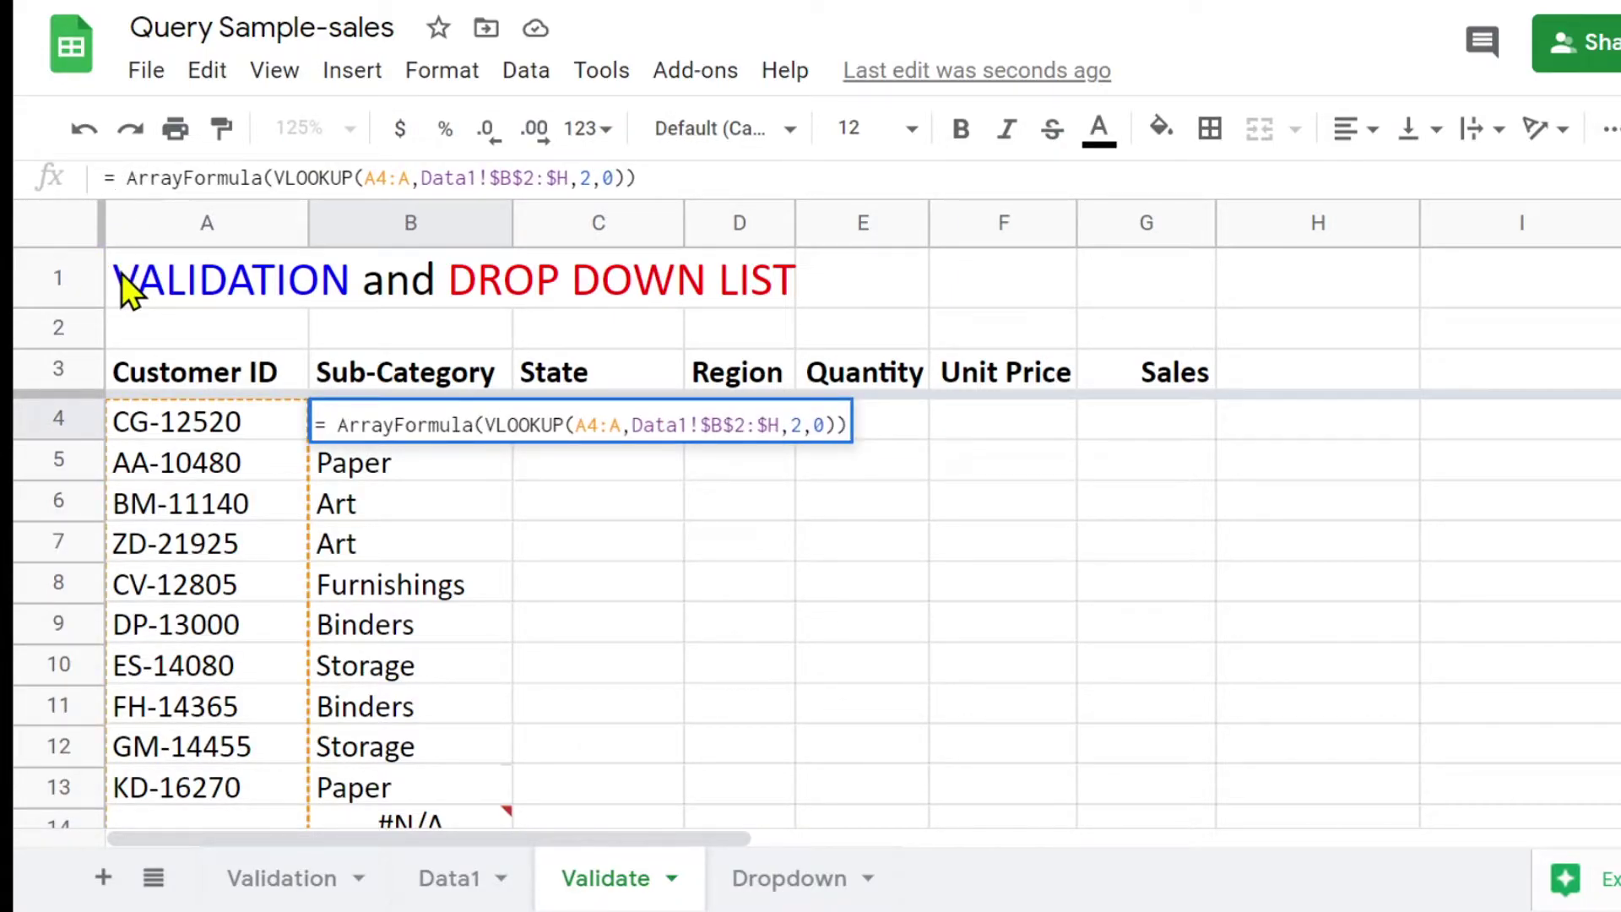
pyautogui.write('IFN')
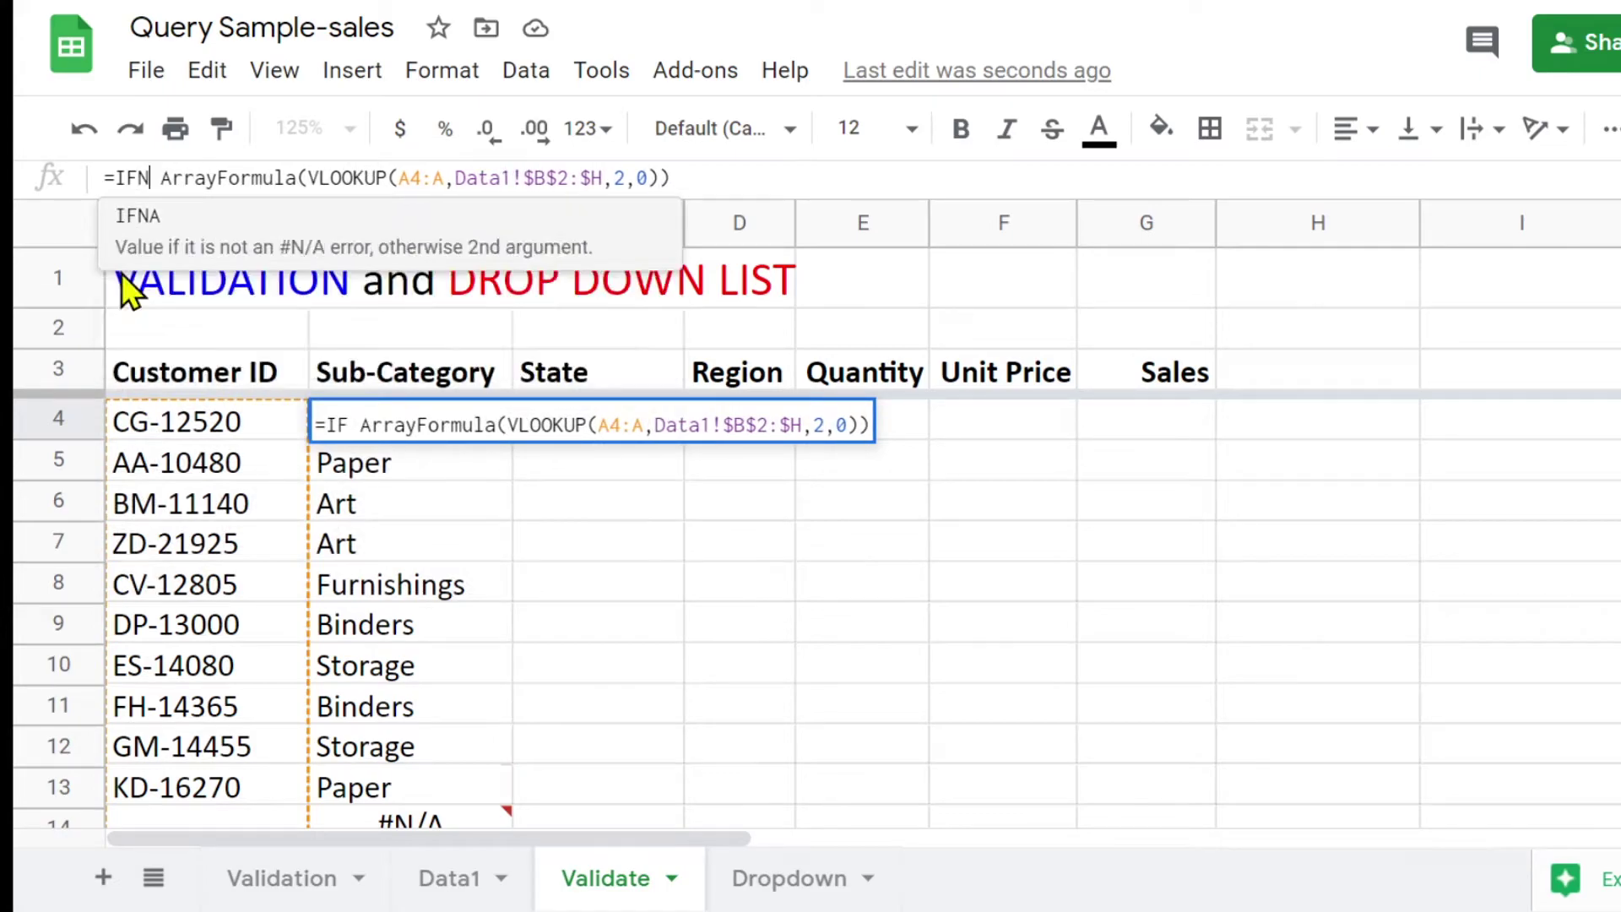
pyautogui.write('A')
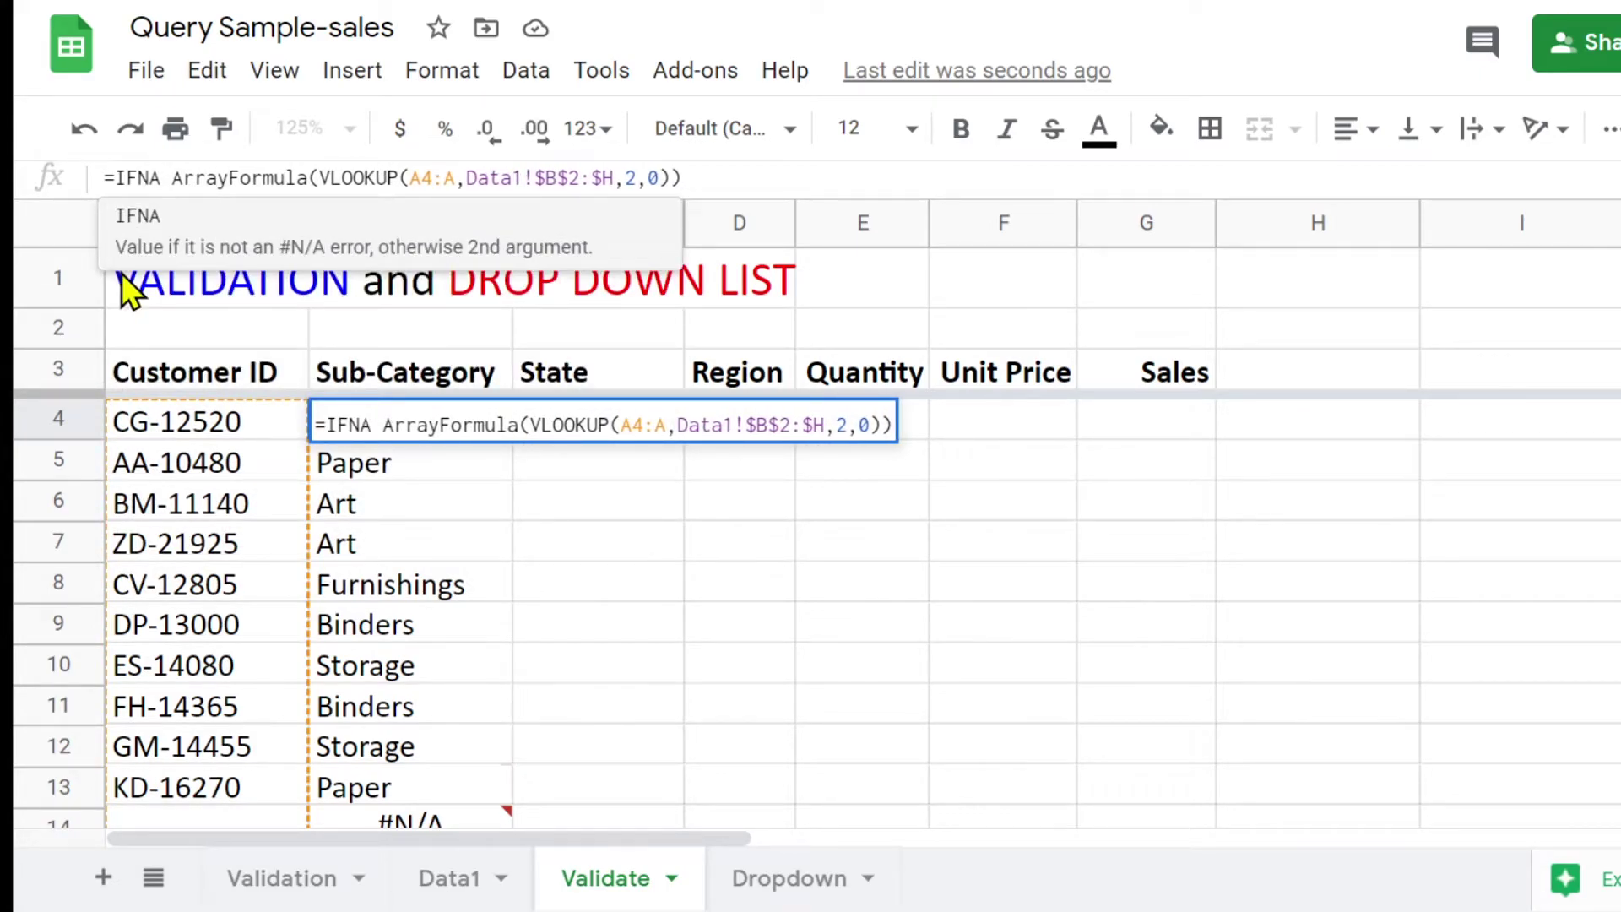
pyautogui.write('(')
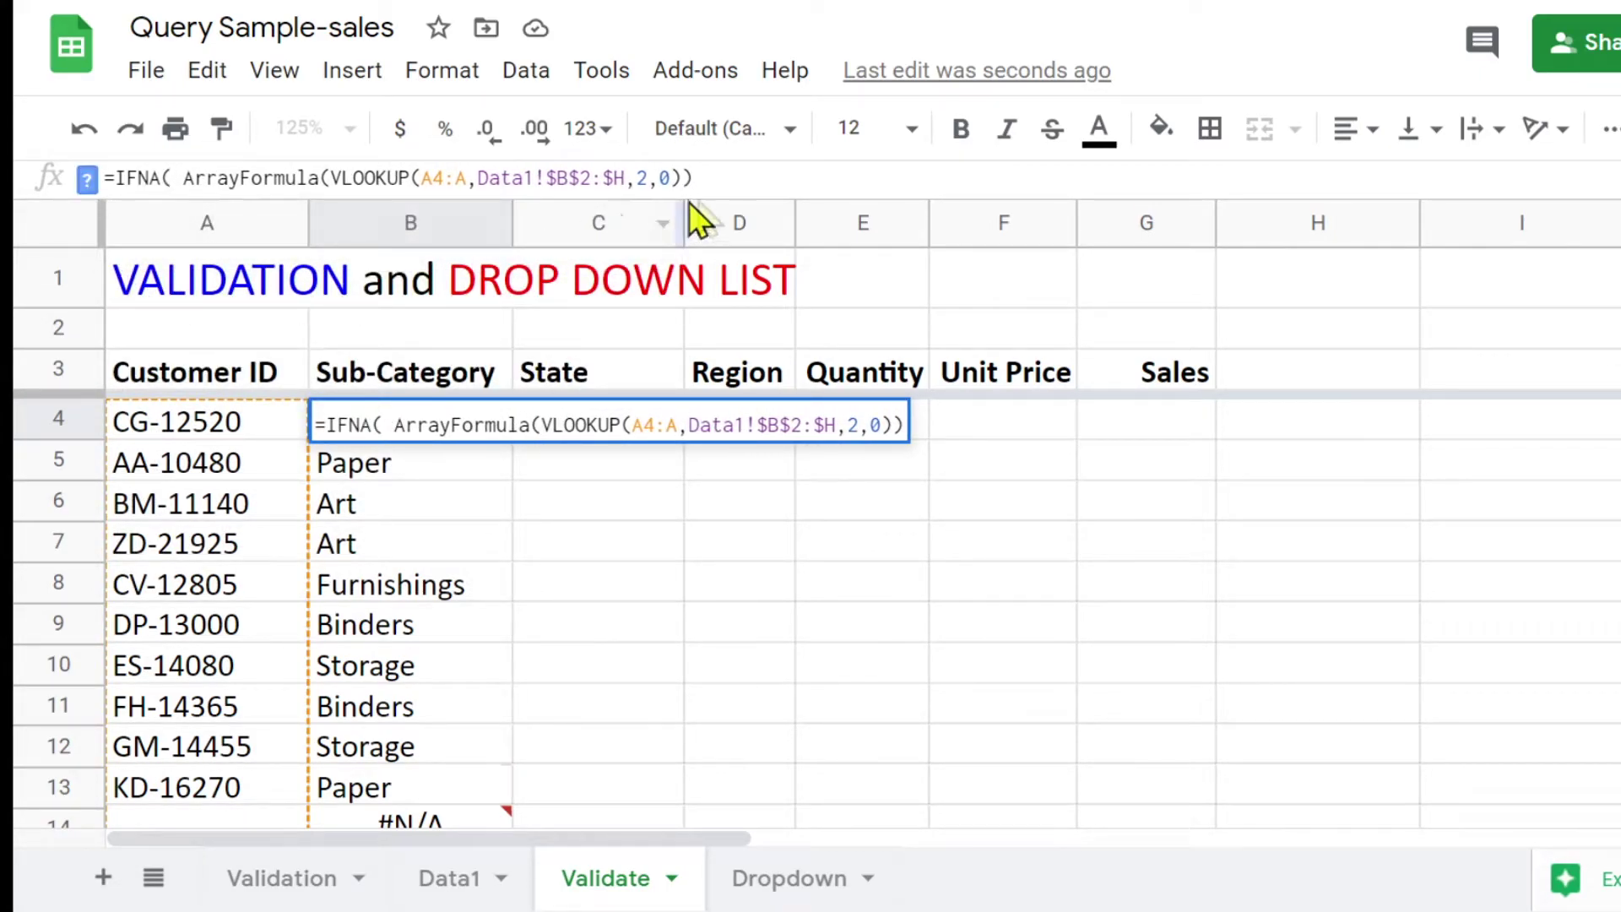
# - Complete the IFNA formula in B4 with an empty string "" as the fallback value, and check the Sub-Category column
pyautogui.click(743, 181)
pyautogui.write(',')
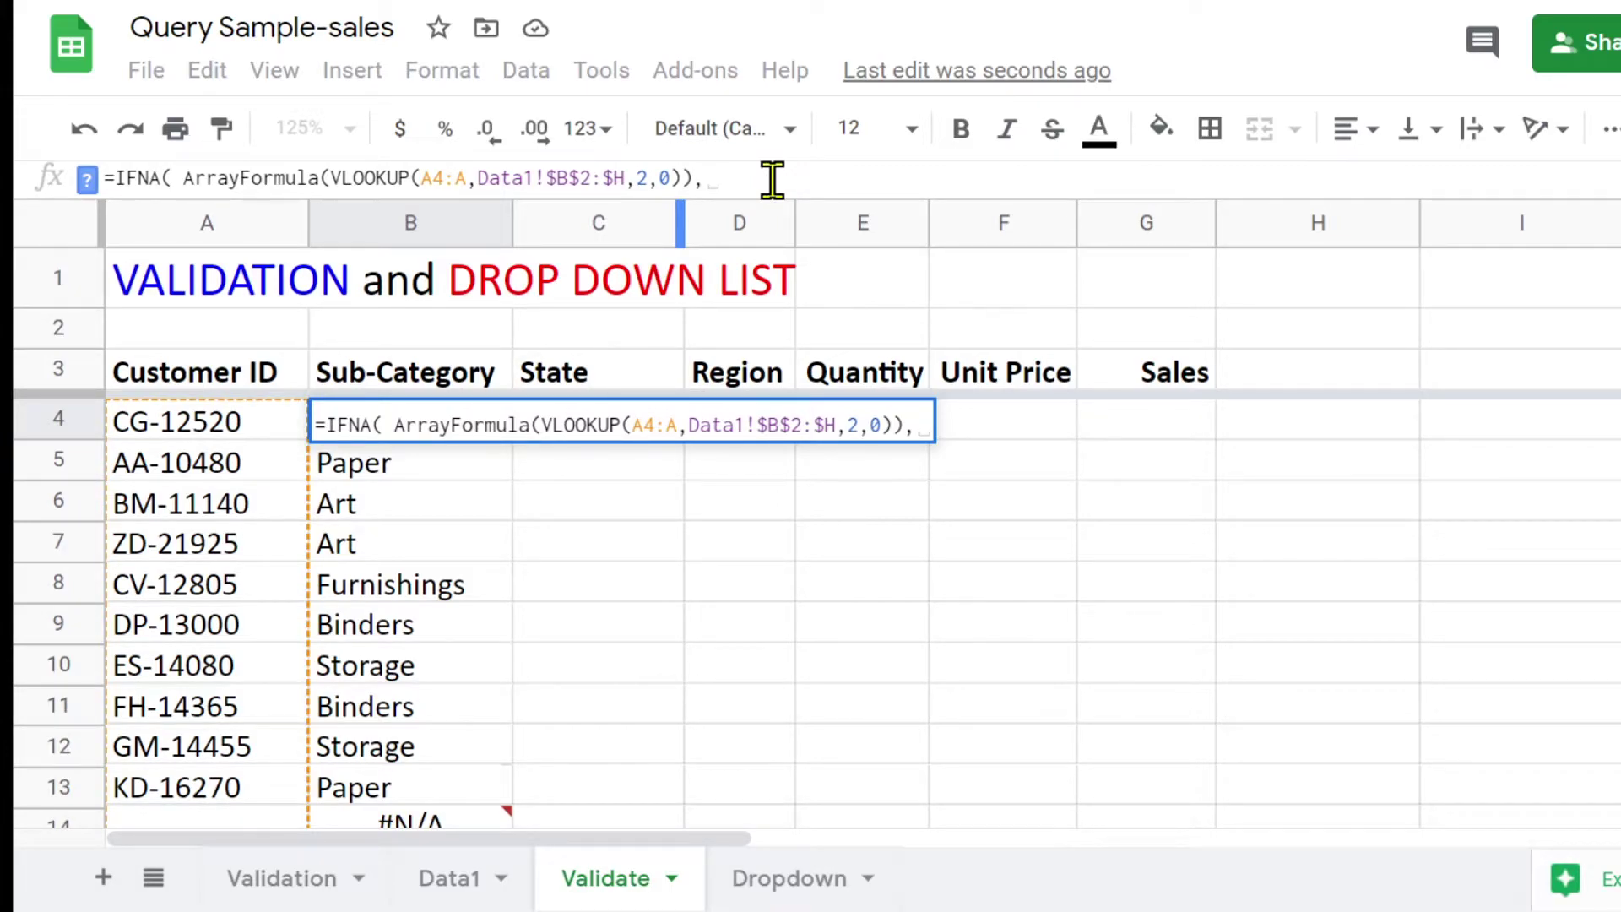
pyautogui.write('"")')
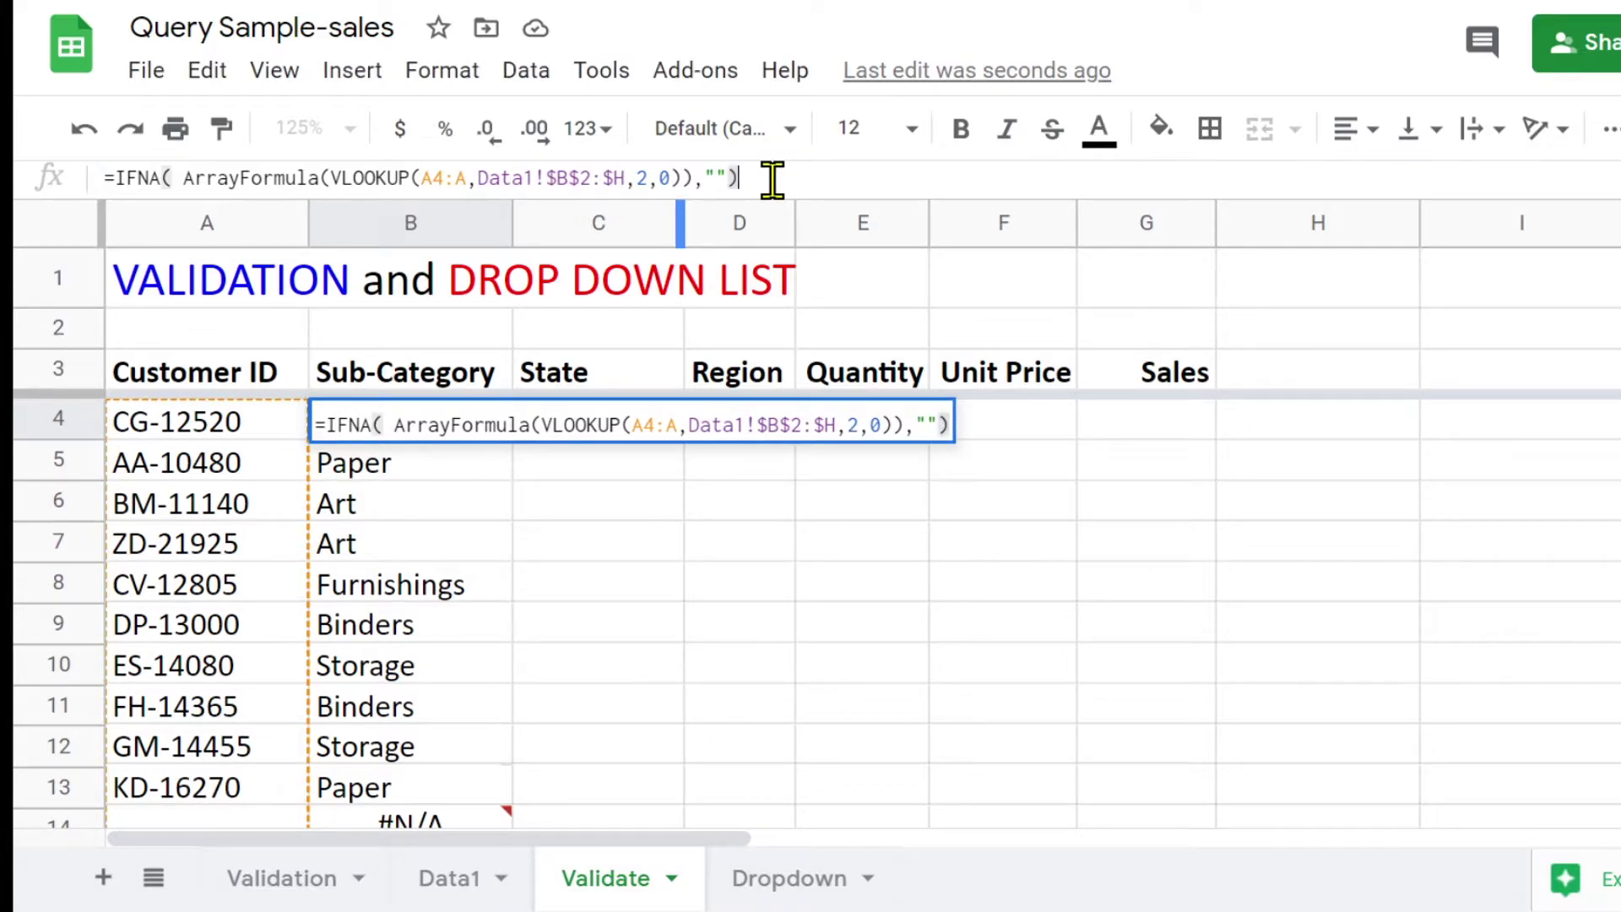
pyautogui.press('Return')
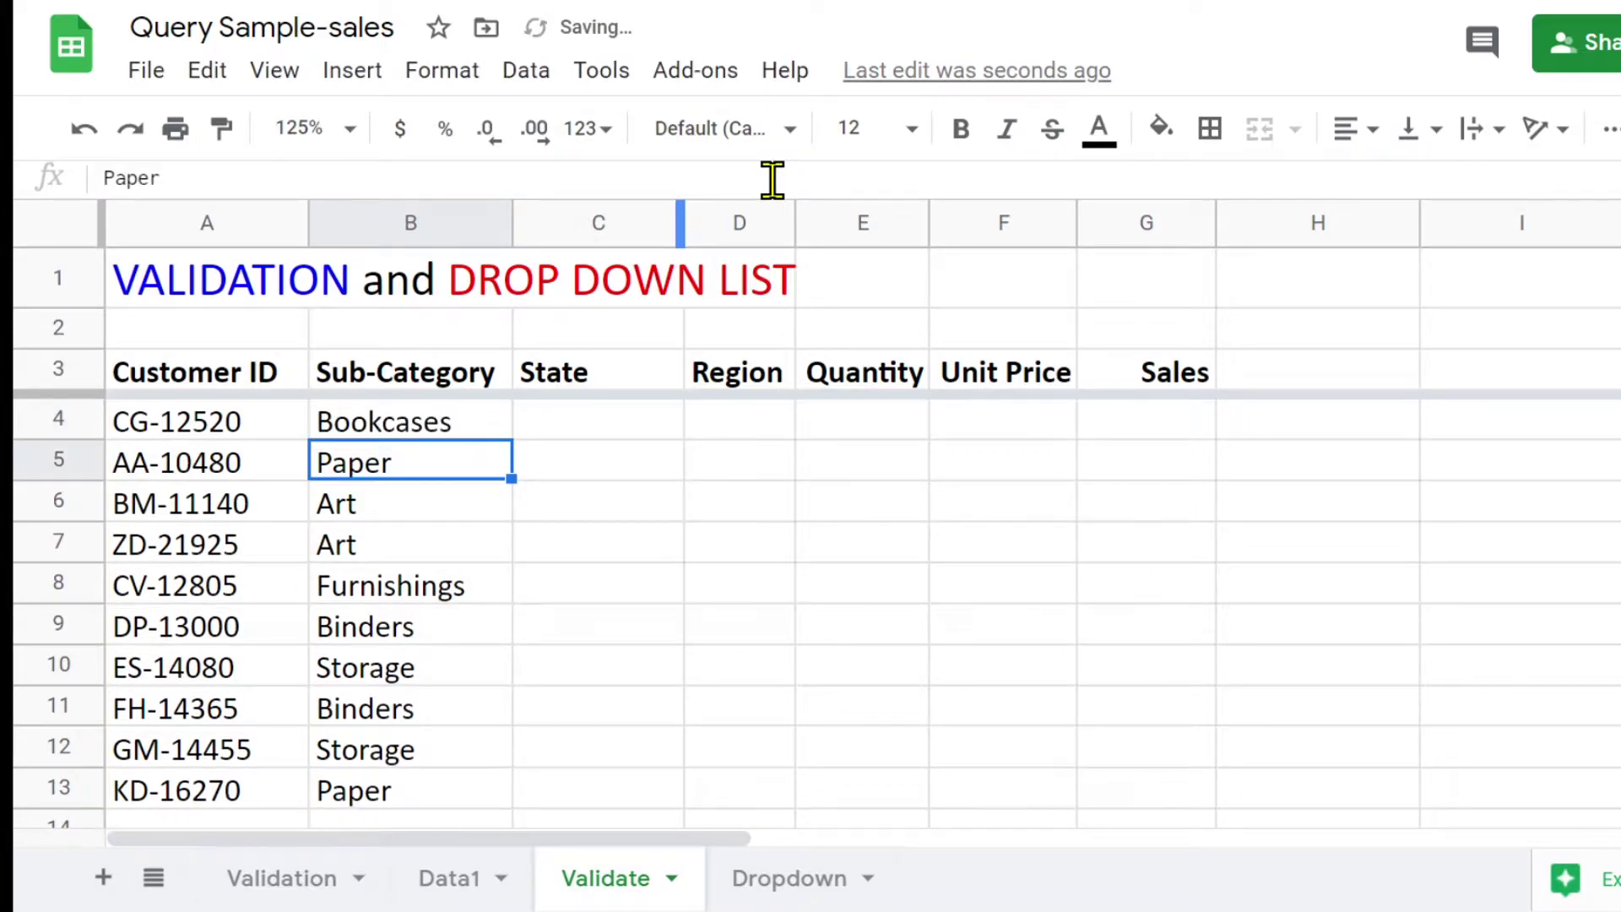
pyautogui.scroll(-3, 401, 574)
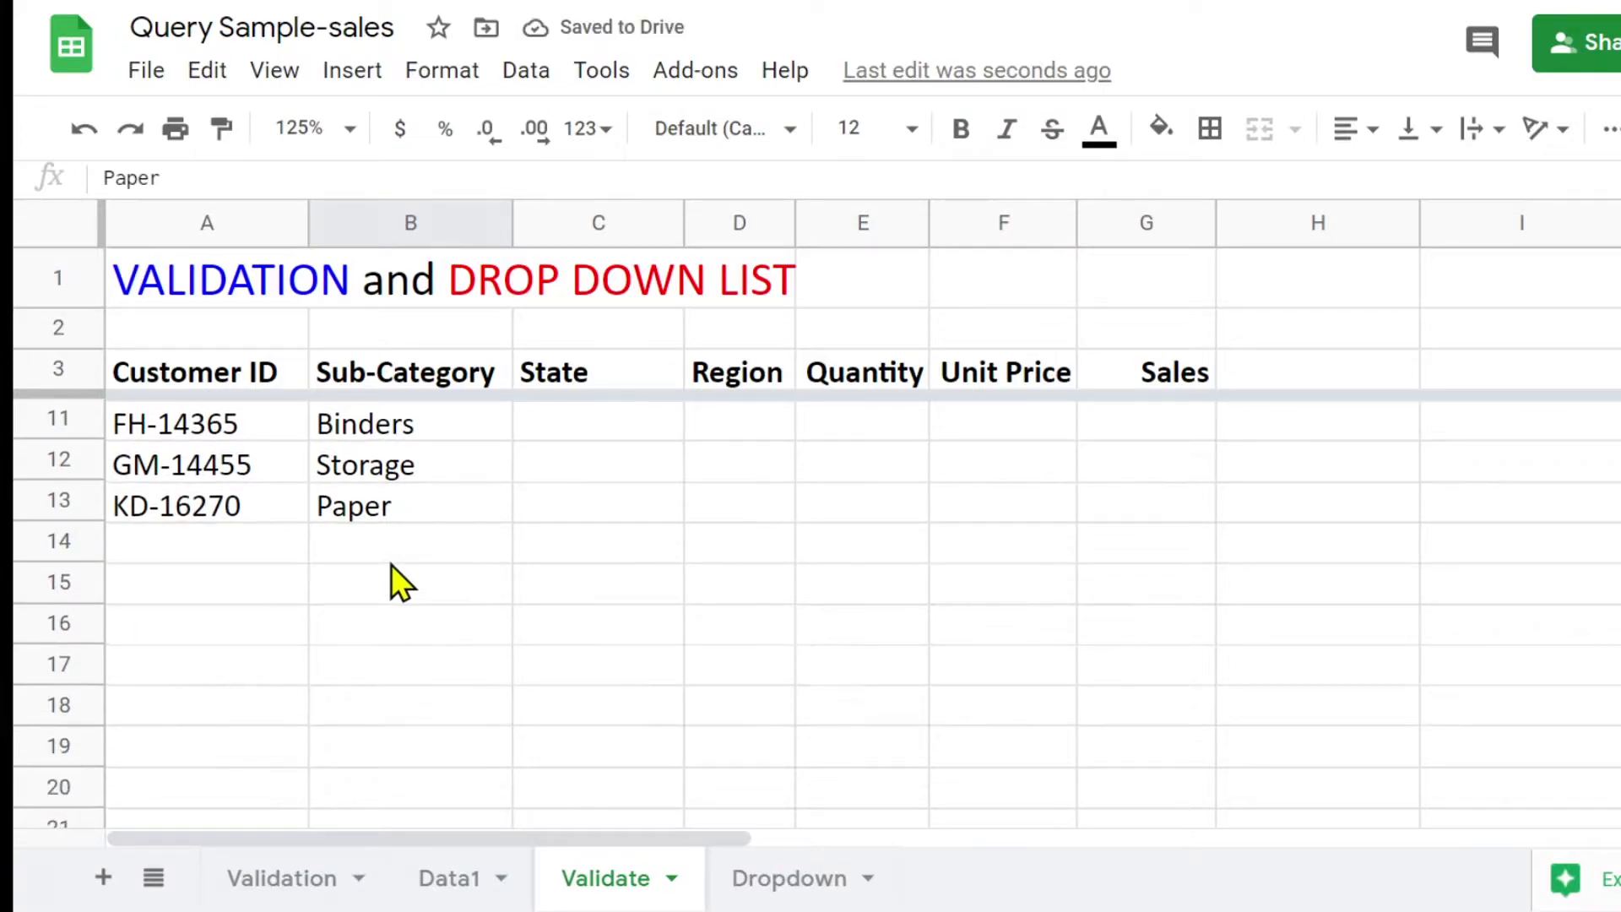
pyautogui.scroll(-3, 372, 541)
pyautogui.scroll(5, 372, 548)
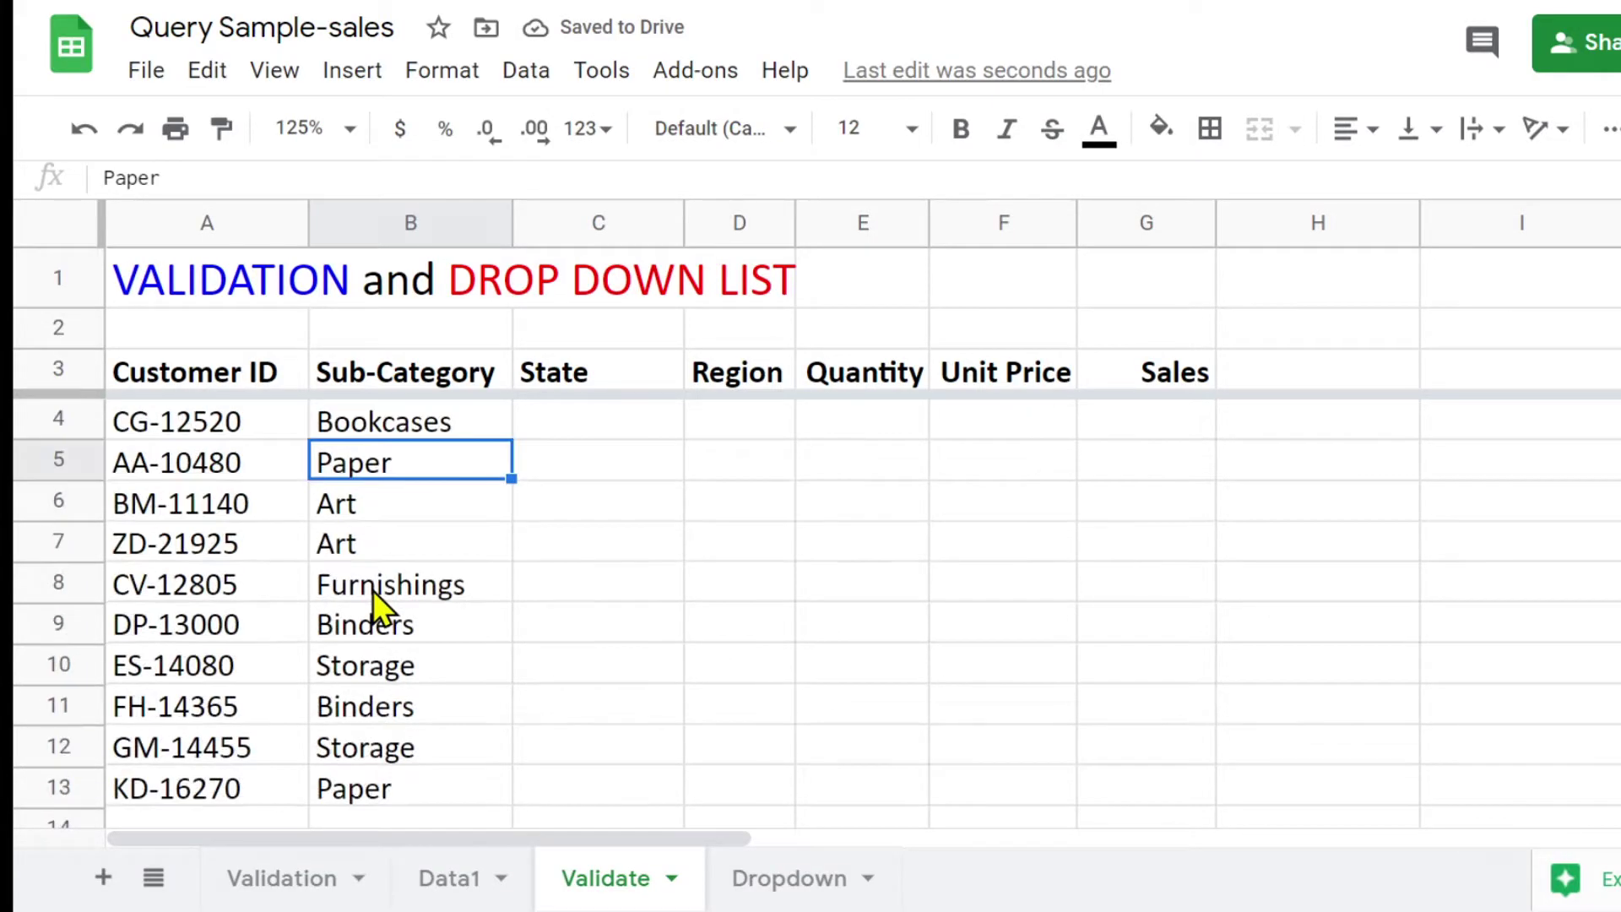
pyautogui.scroll(-3, 384, 468)
pyautogui.scroll(3, 387, 510)
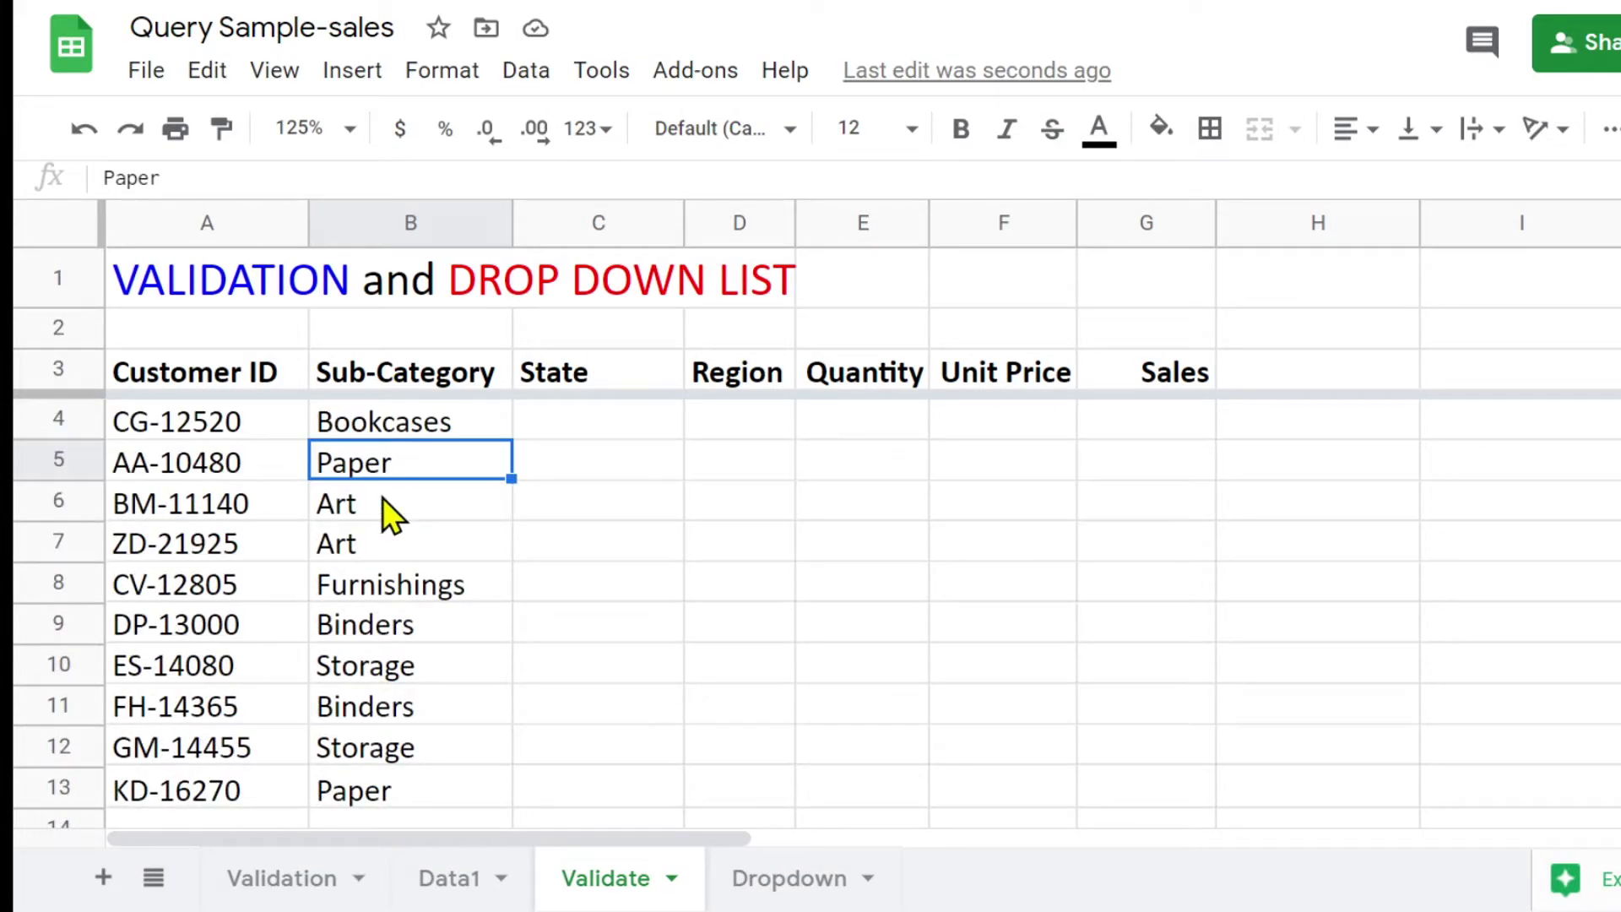
# - Insert a blank row above row 5 of the Validate sheet
pyautogui.click(190, 504)
pyautogui.click(176, 465)
pyautogui.hotkey('alt', 'i')
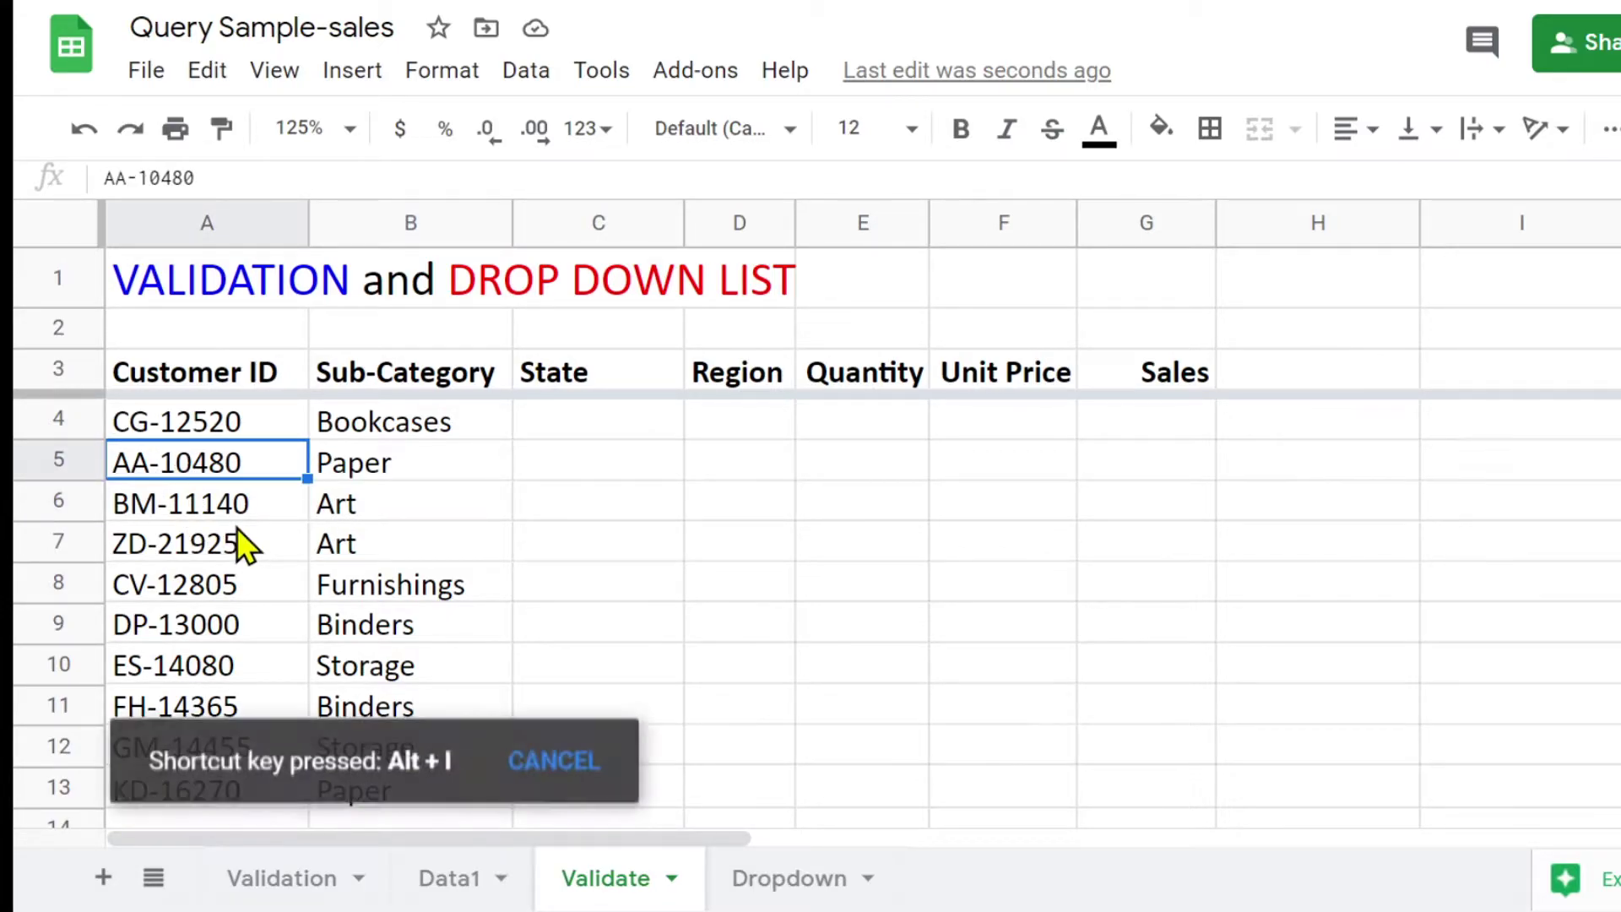
pyautogui.press('r')
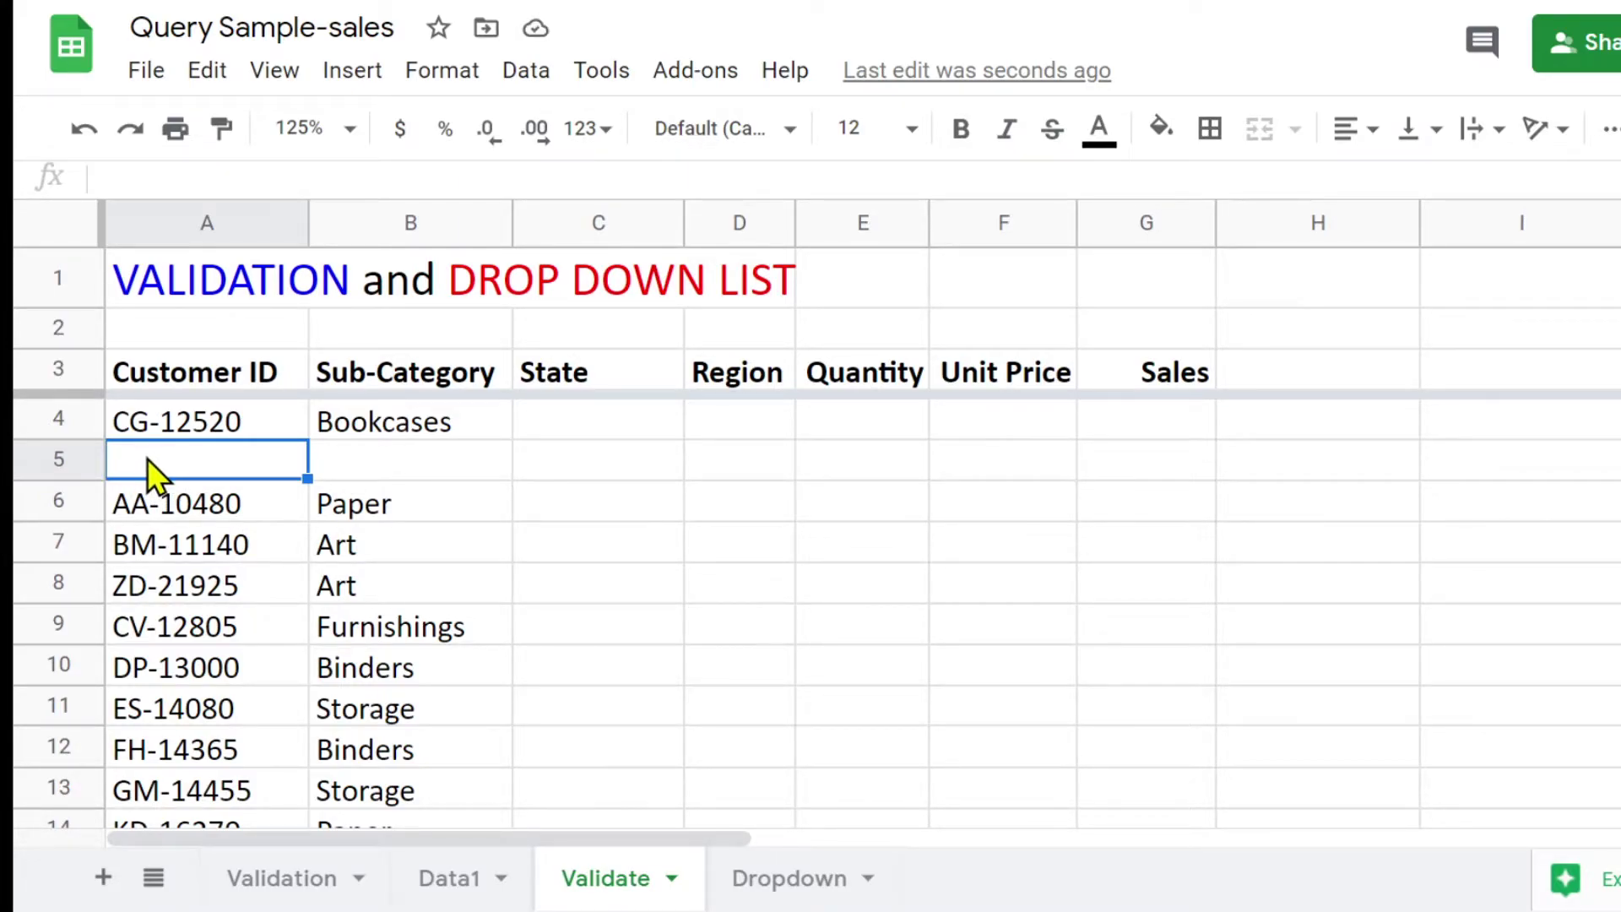
# - Try W and Q as first letters in the new row's Customer ID cell, and fill it with the suggested ID starting with TS
pyautogui.write('W')
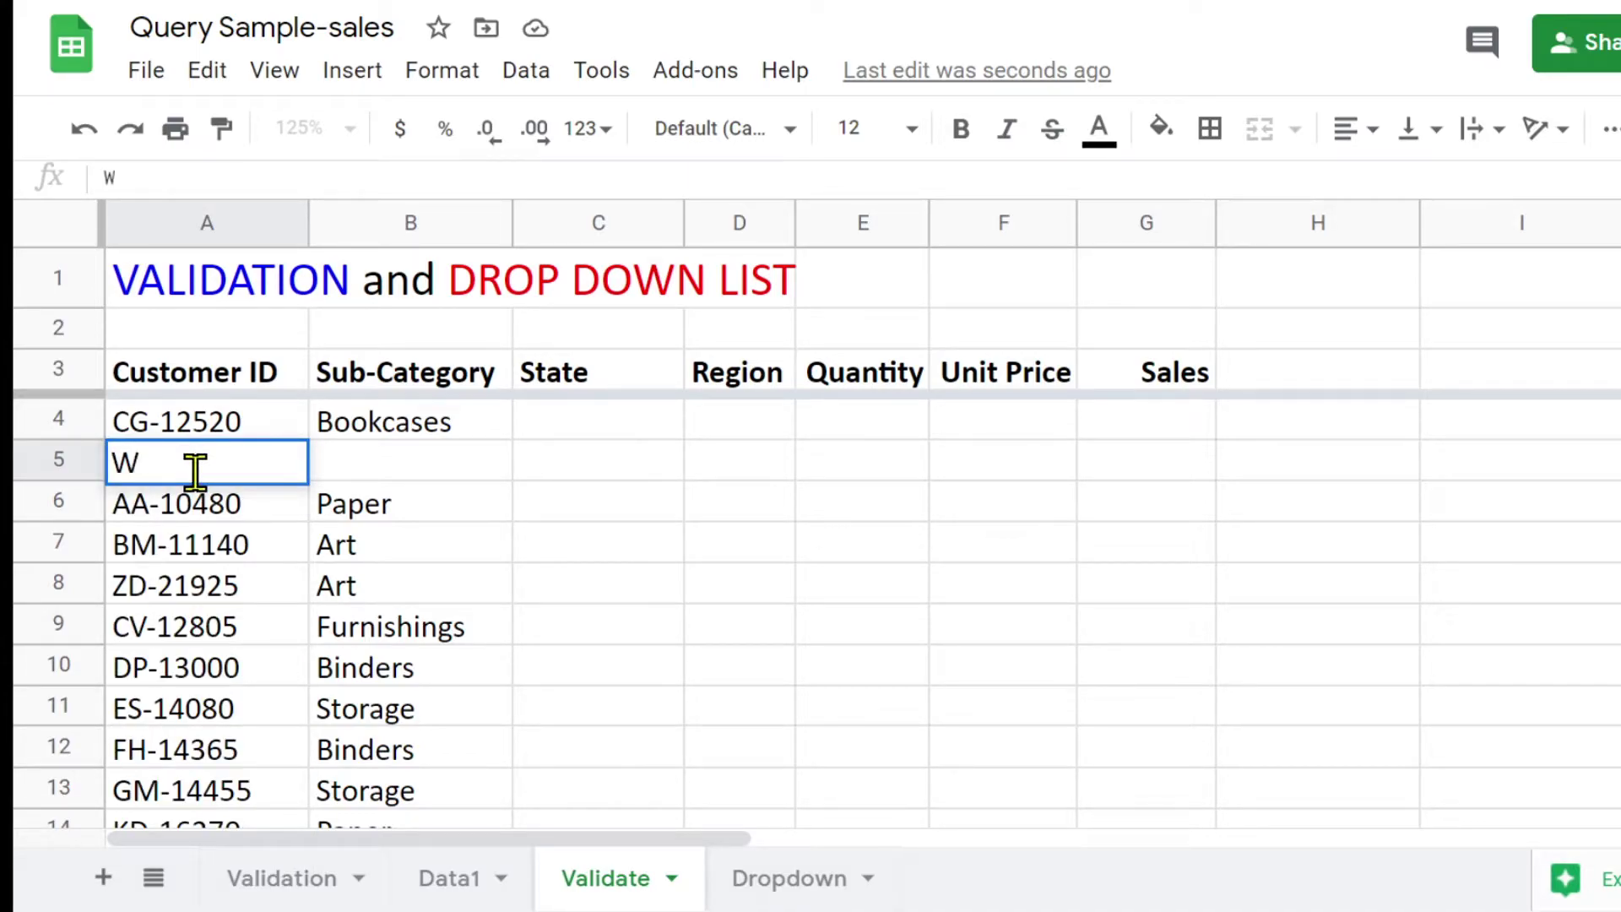
pyautogui.press('BackSpace')
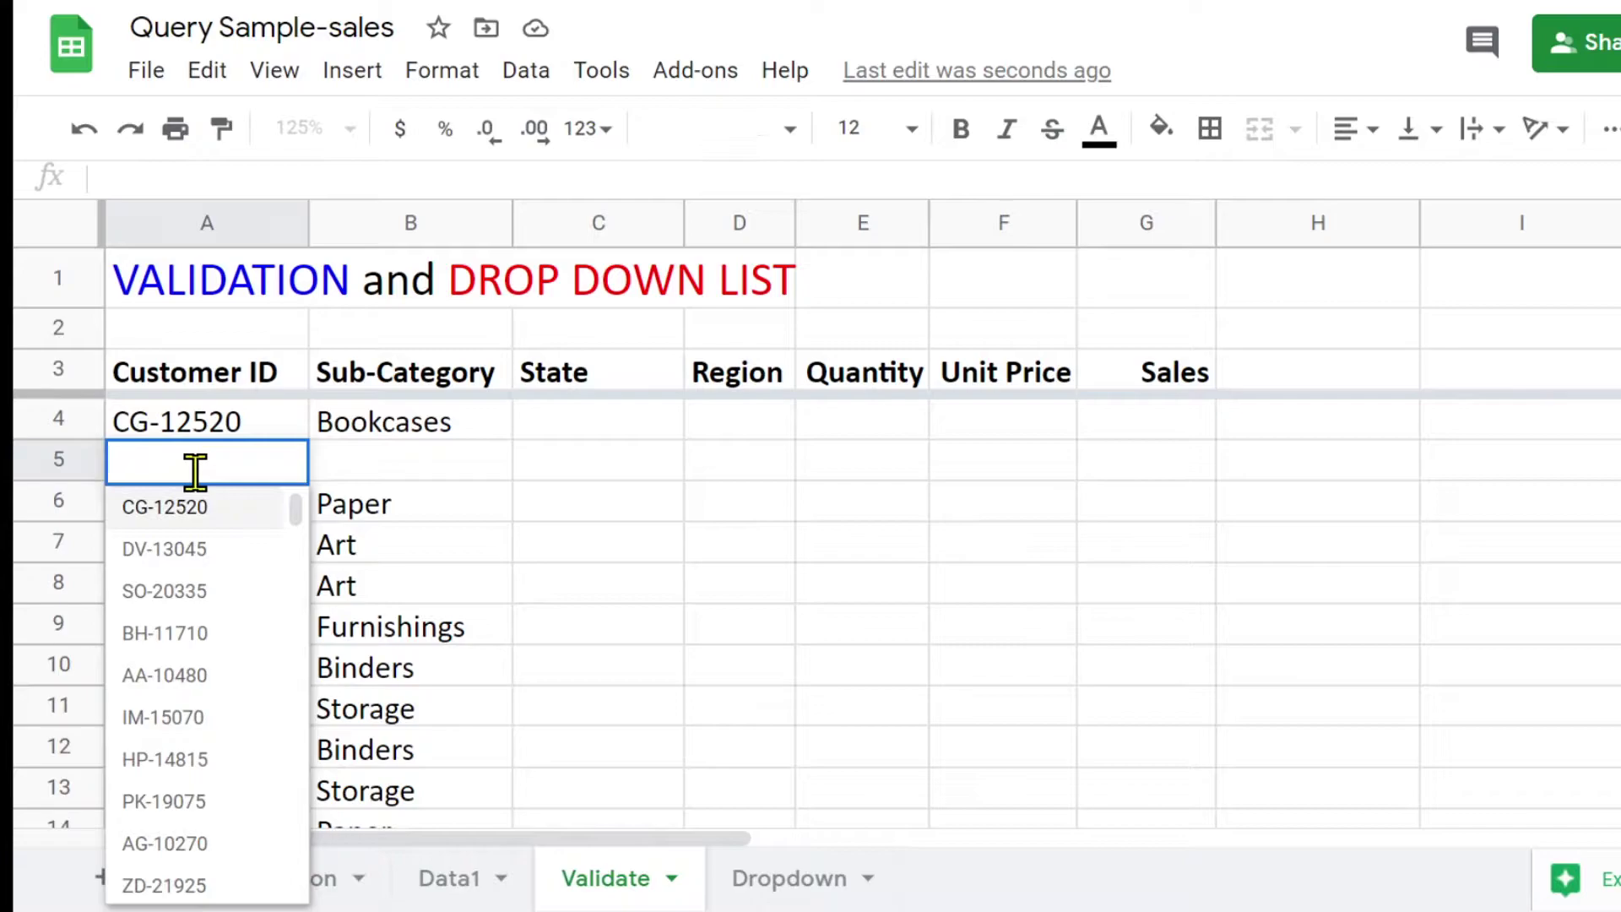
pyautogui.write('Q')
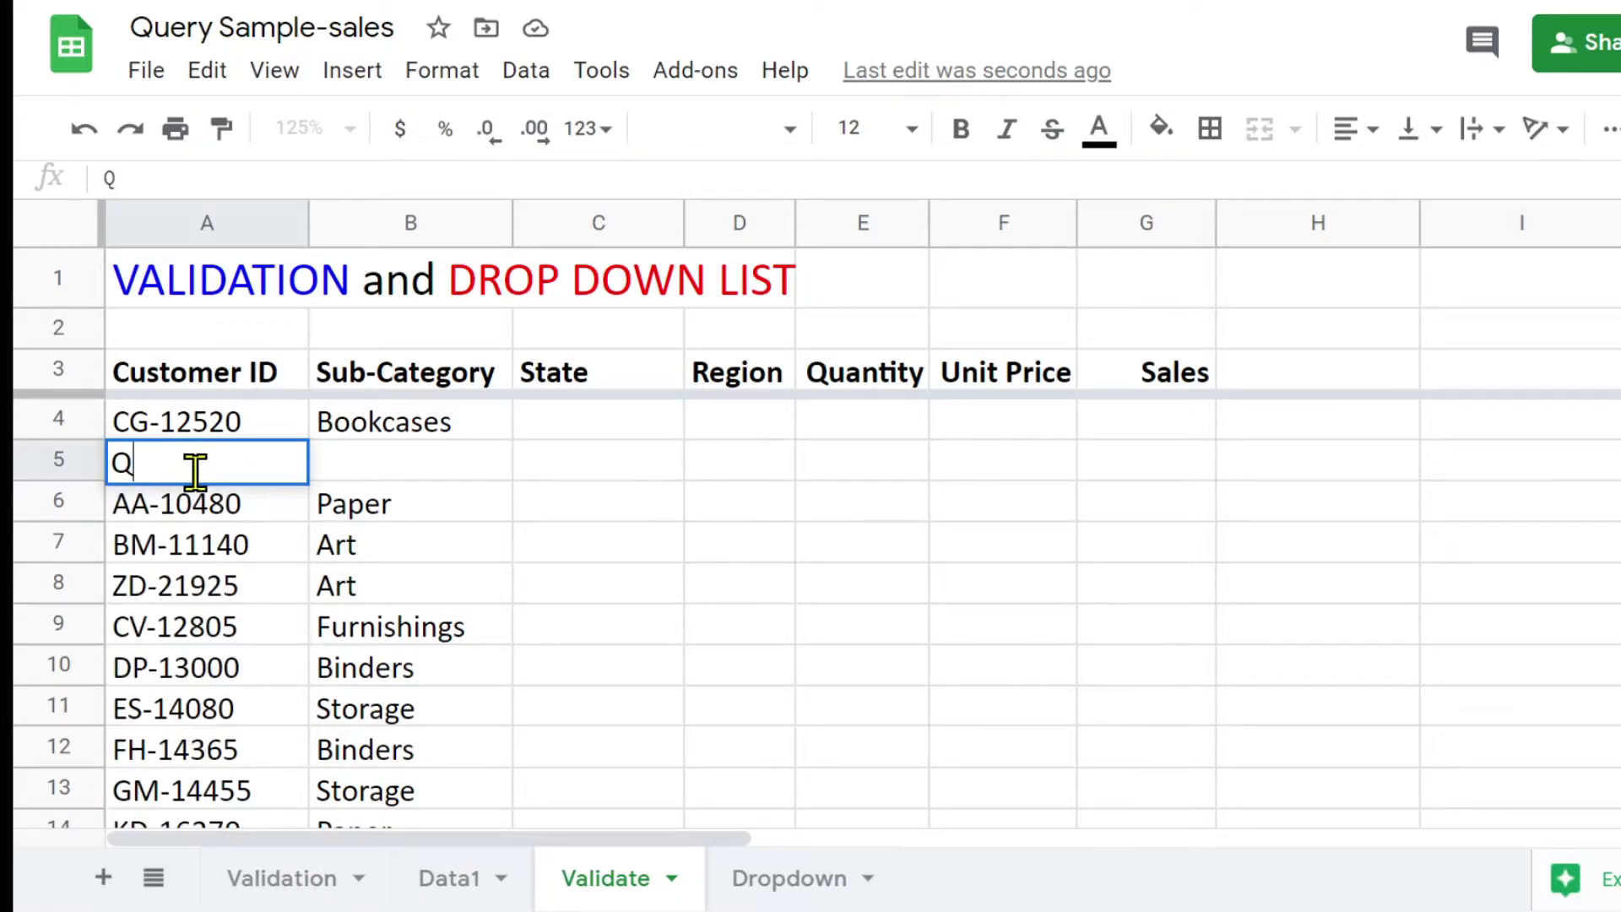
pyautogui.press('BackSpace')
pyautogui.write('T')
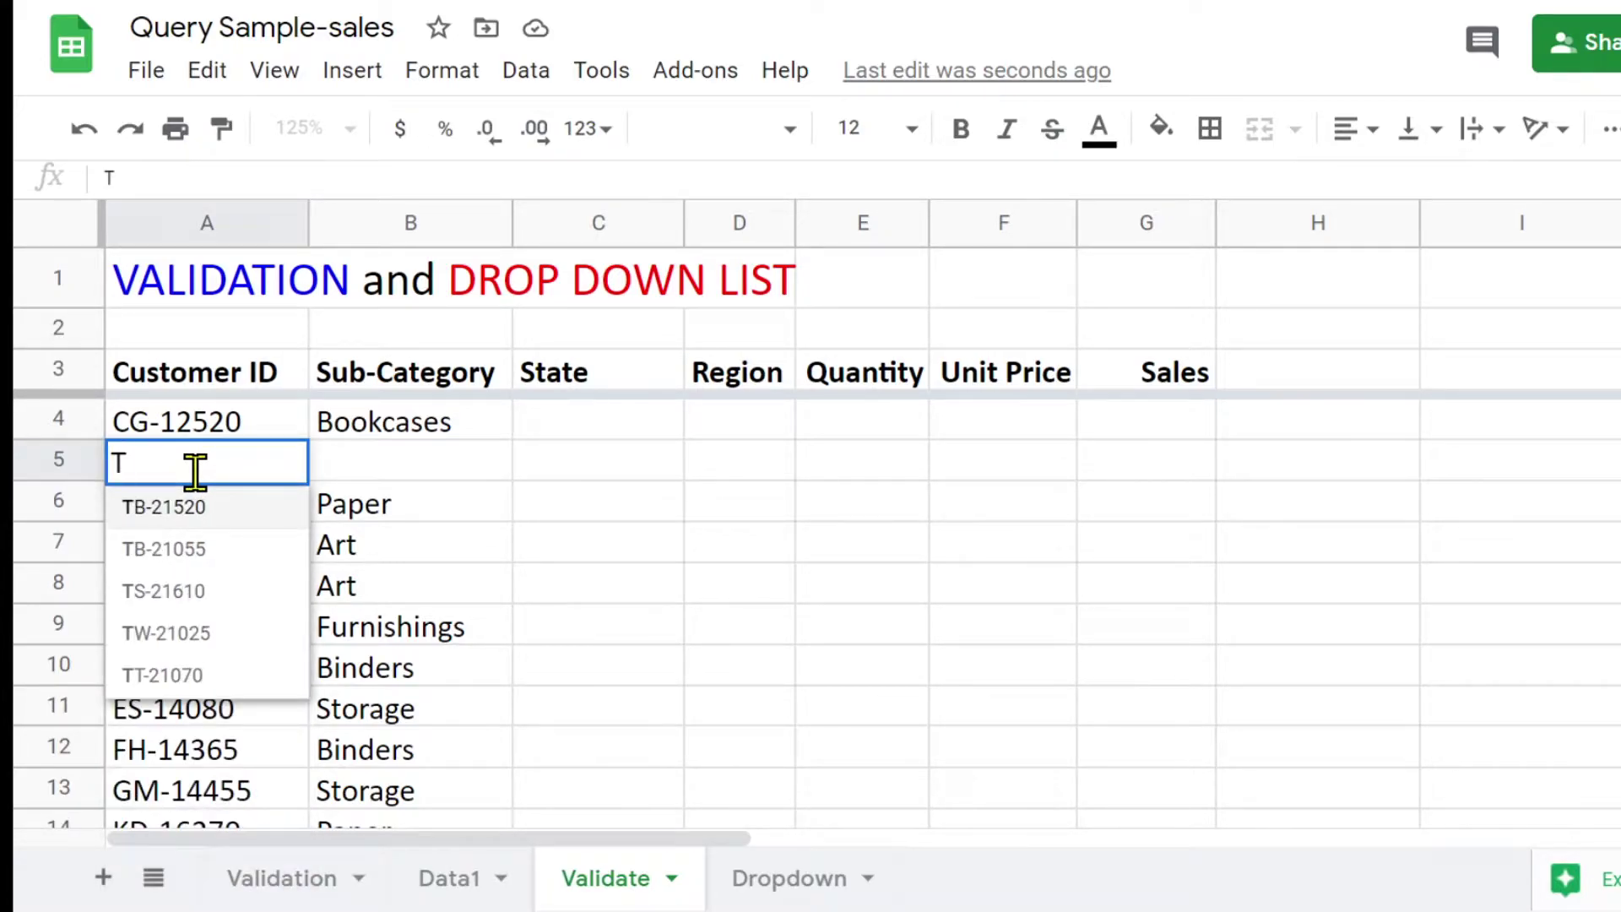
pyautogui.click(146, 593)
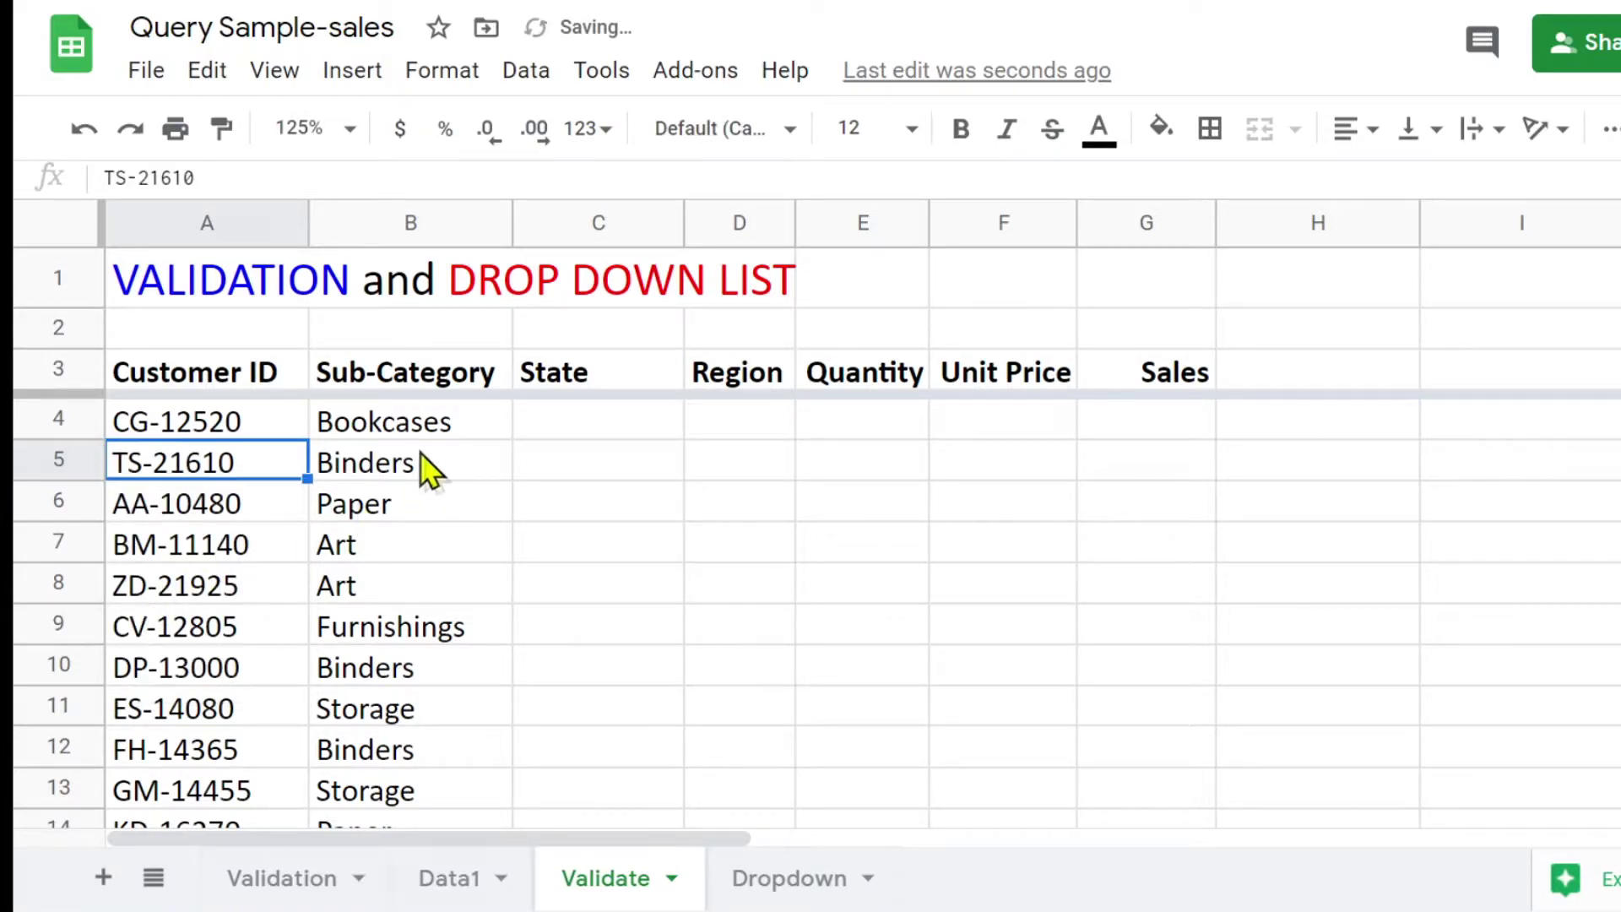
# - Compare the B4 formula with the filled Sub-Category cells, and review the Customer ID entries down to the last filled row
pyautogui.click(375, 463)
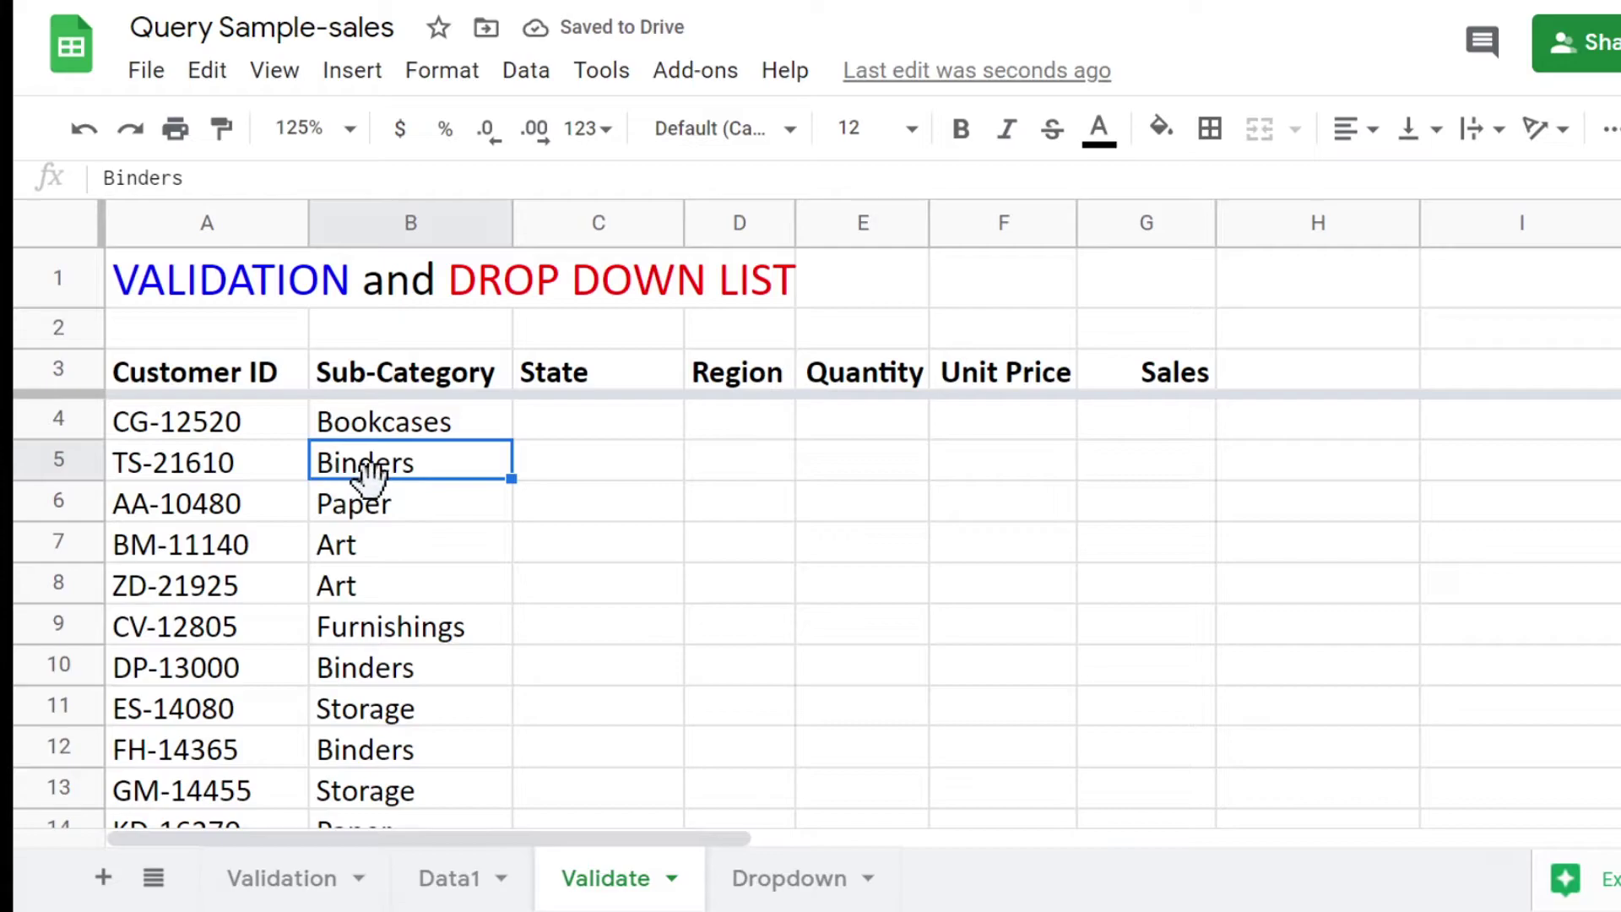
pyautogui.scroll(-3, 366, 598)
pyautogui.scroll(3, 366, 598)
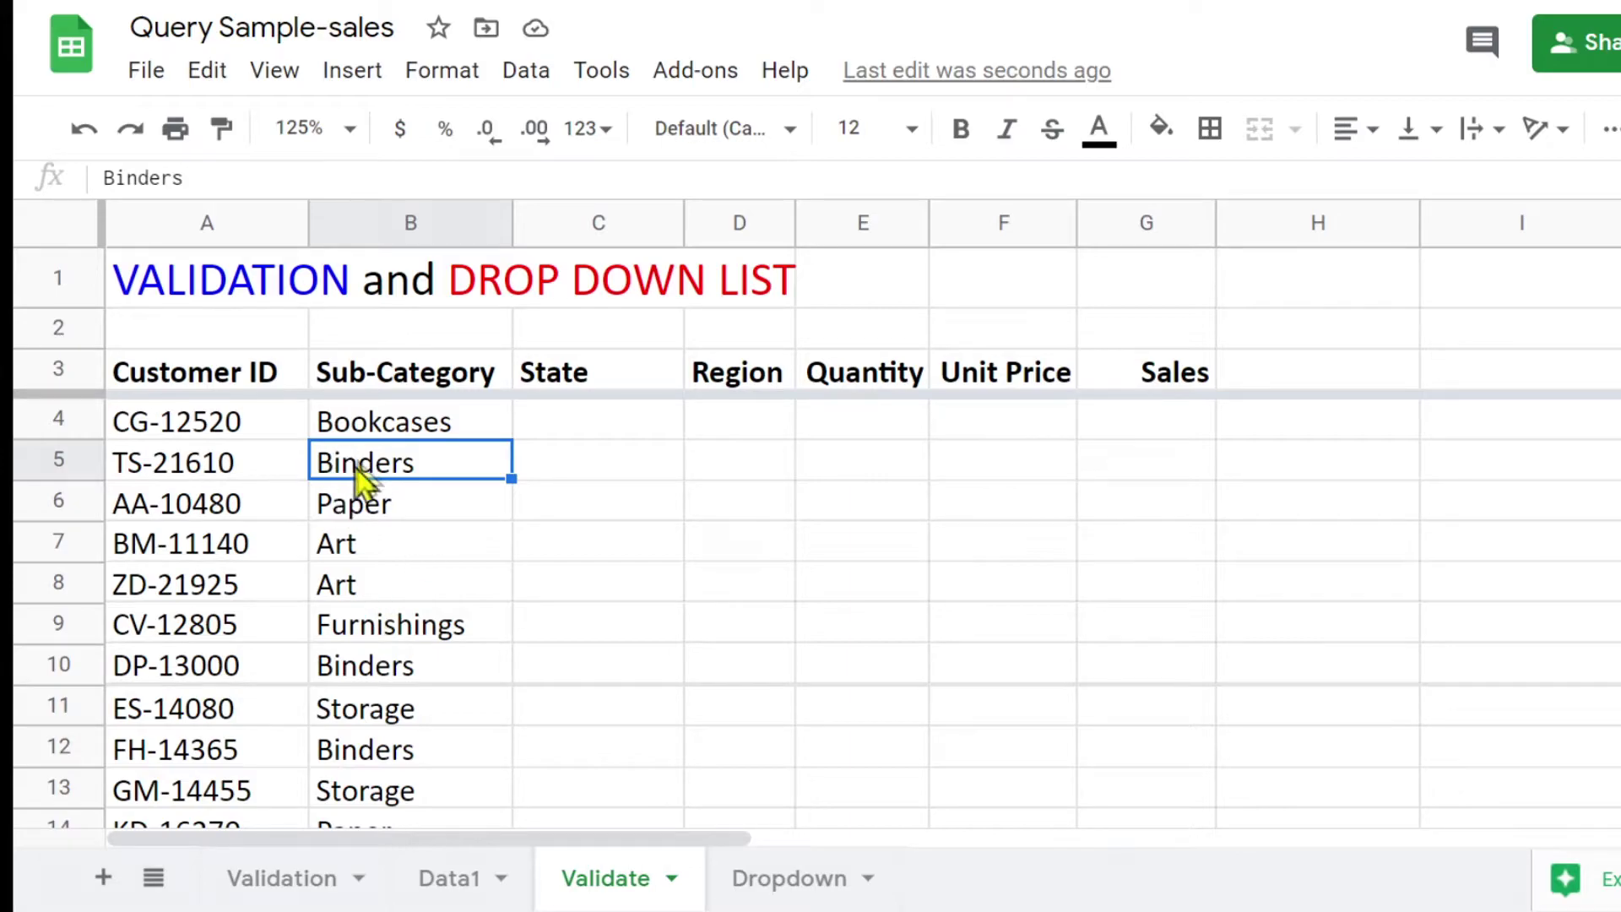
pyautogui.click(405, 419)
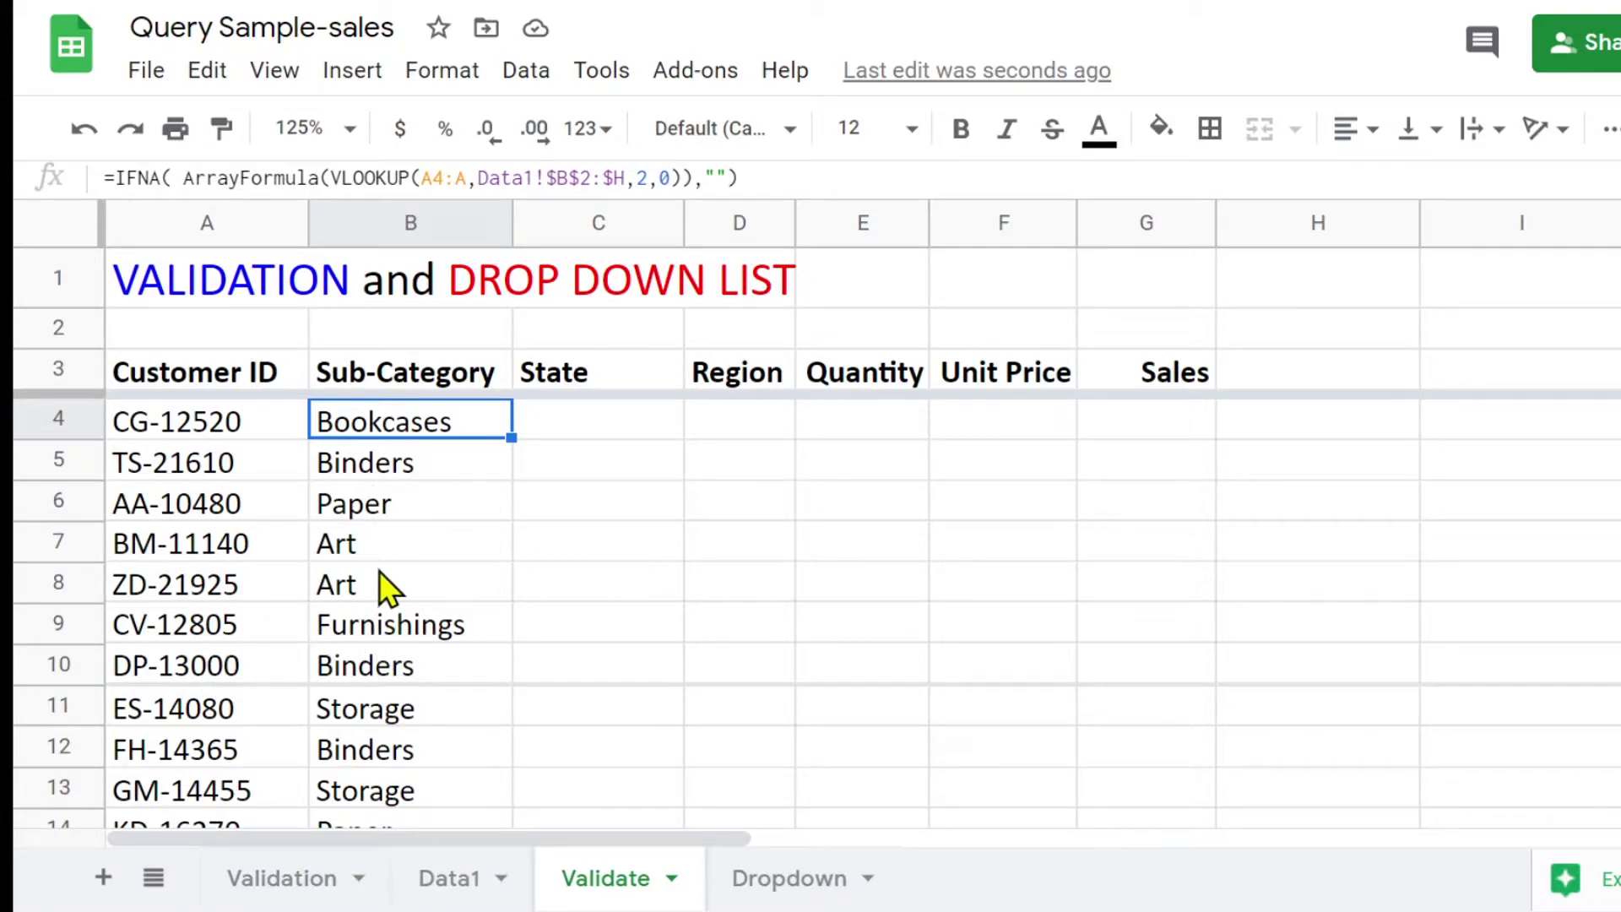
pyautogui.scroll(-3, 380, 577)
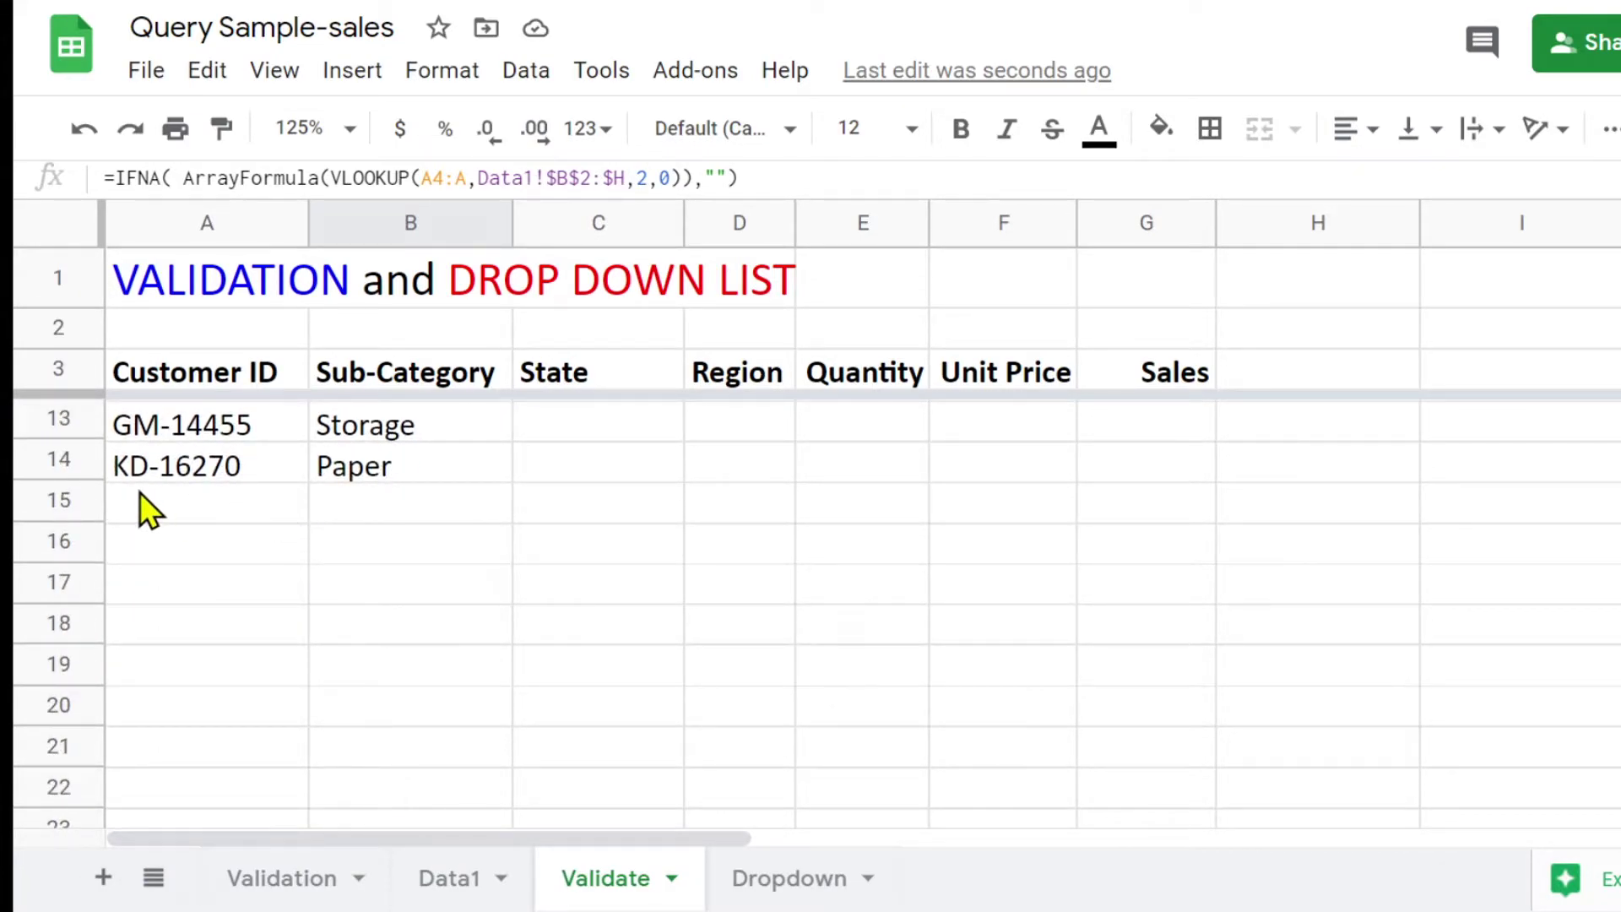
pyautogui.click(361, 508)
pyautogui.click(353, 471)
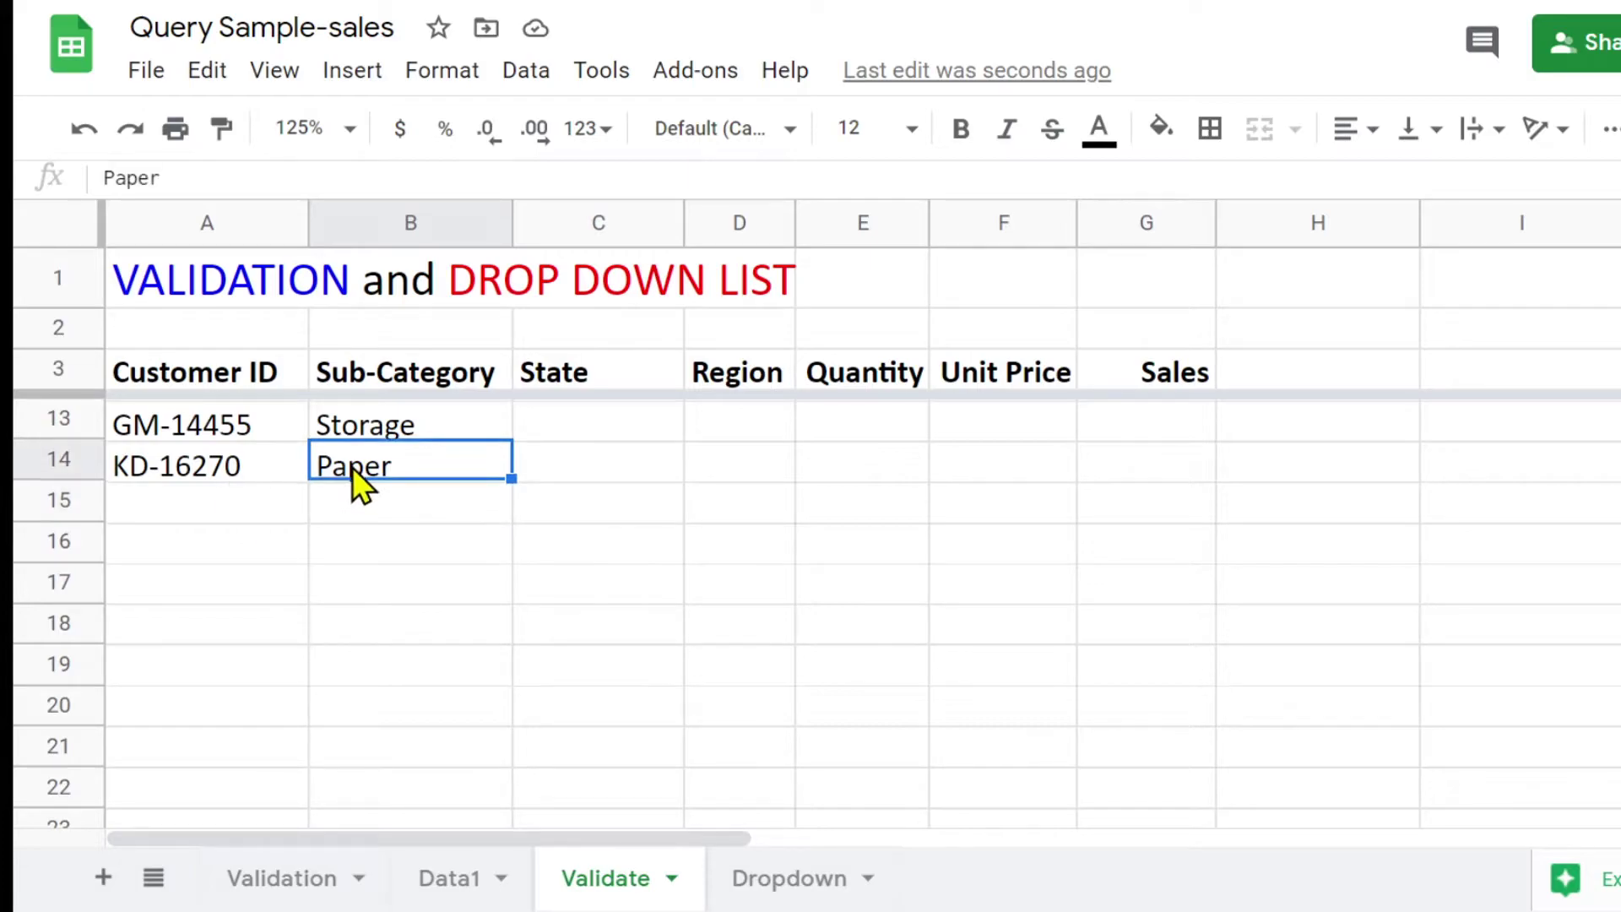
pyautogui.scroll(3, 352, 454)
pyautogui.click(344, 428)
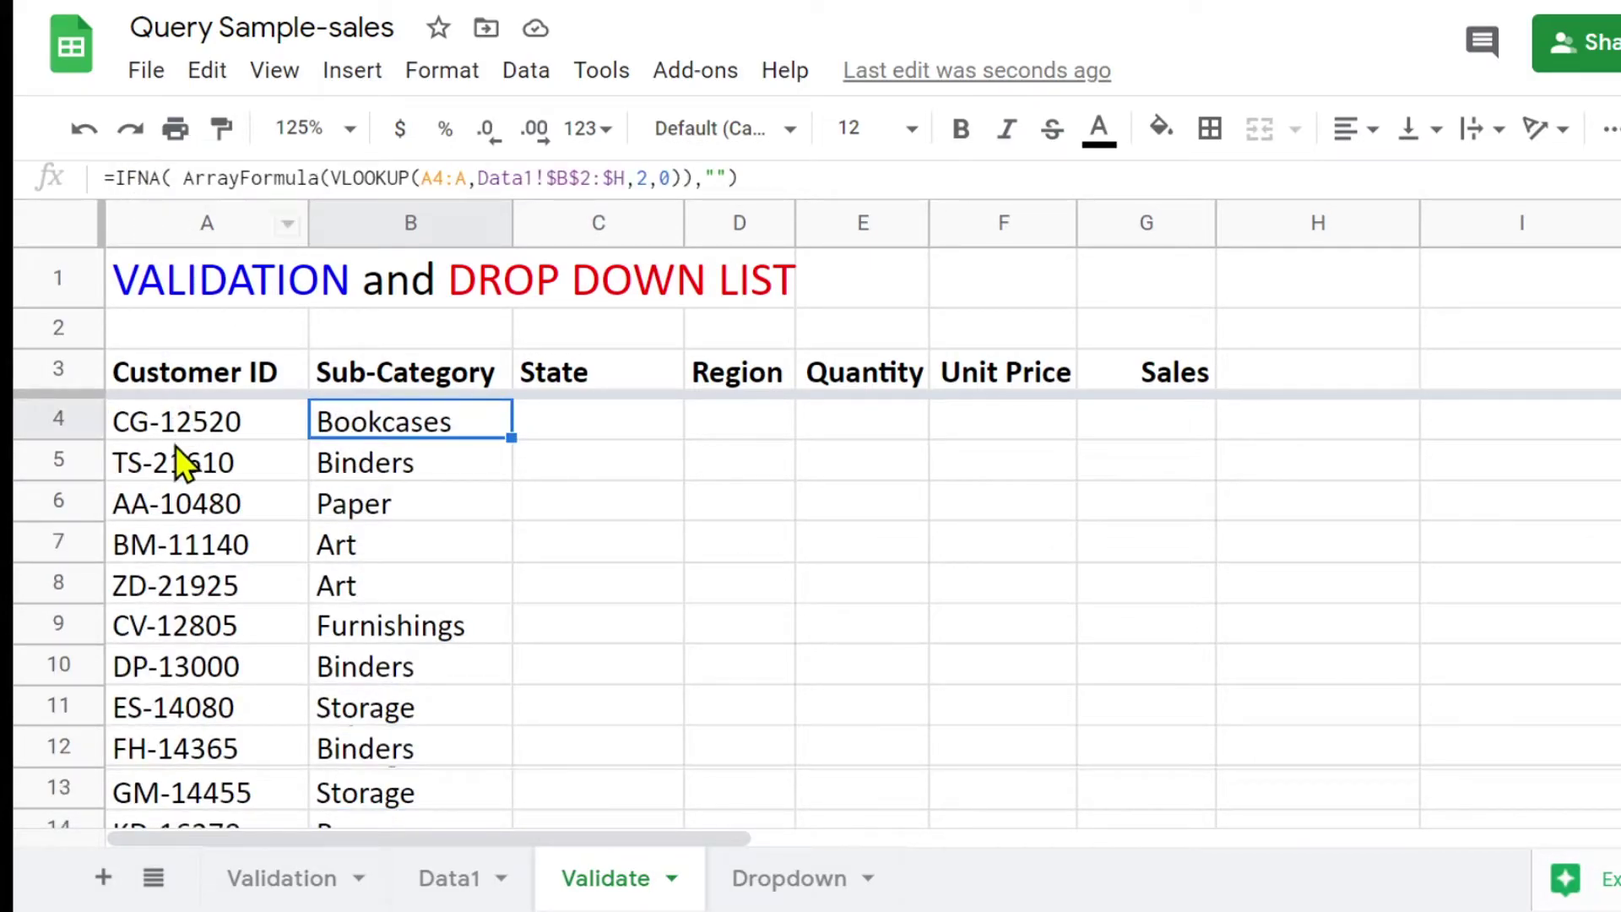
pyautogui.moveTo(190, 422); pyautogui.dragTo(196, 797)
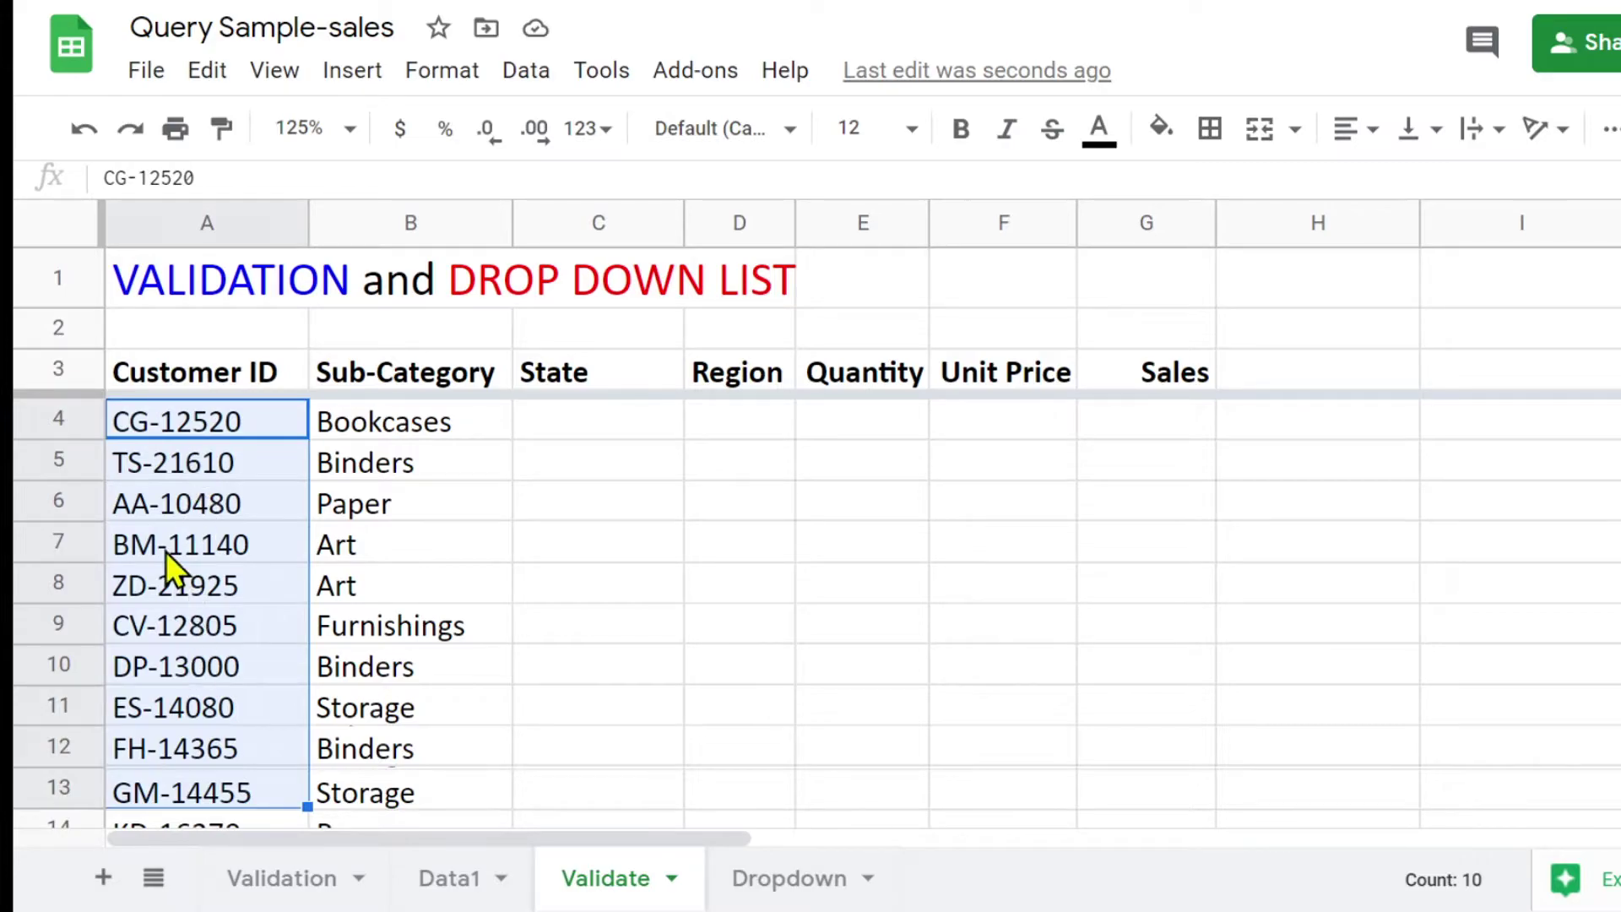
pyautogui.scroll(-2, 197, 567)
pyautogui.scroll(-1, 199, 568)
pyautogui.scroll(3, 198, 565)
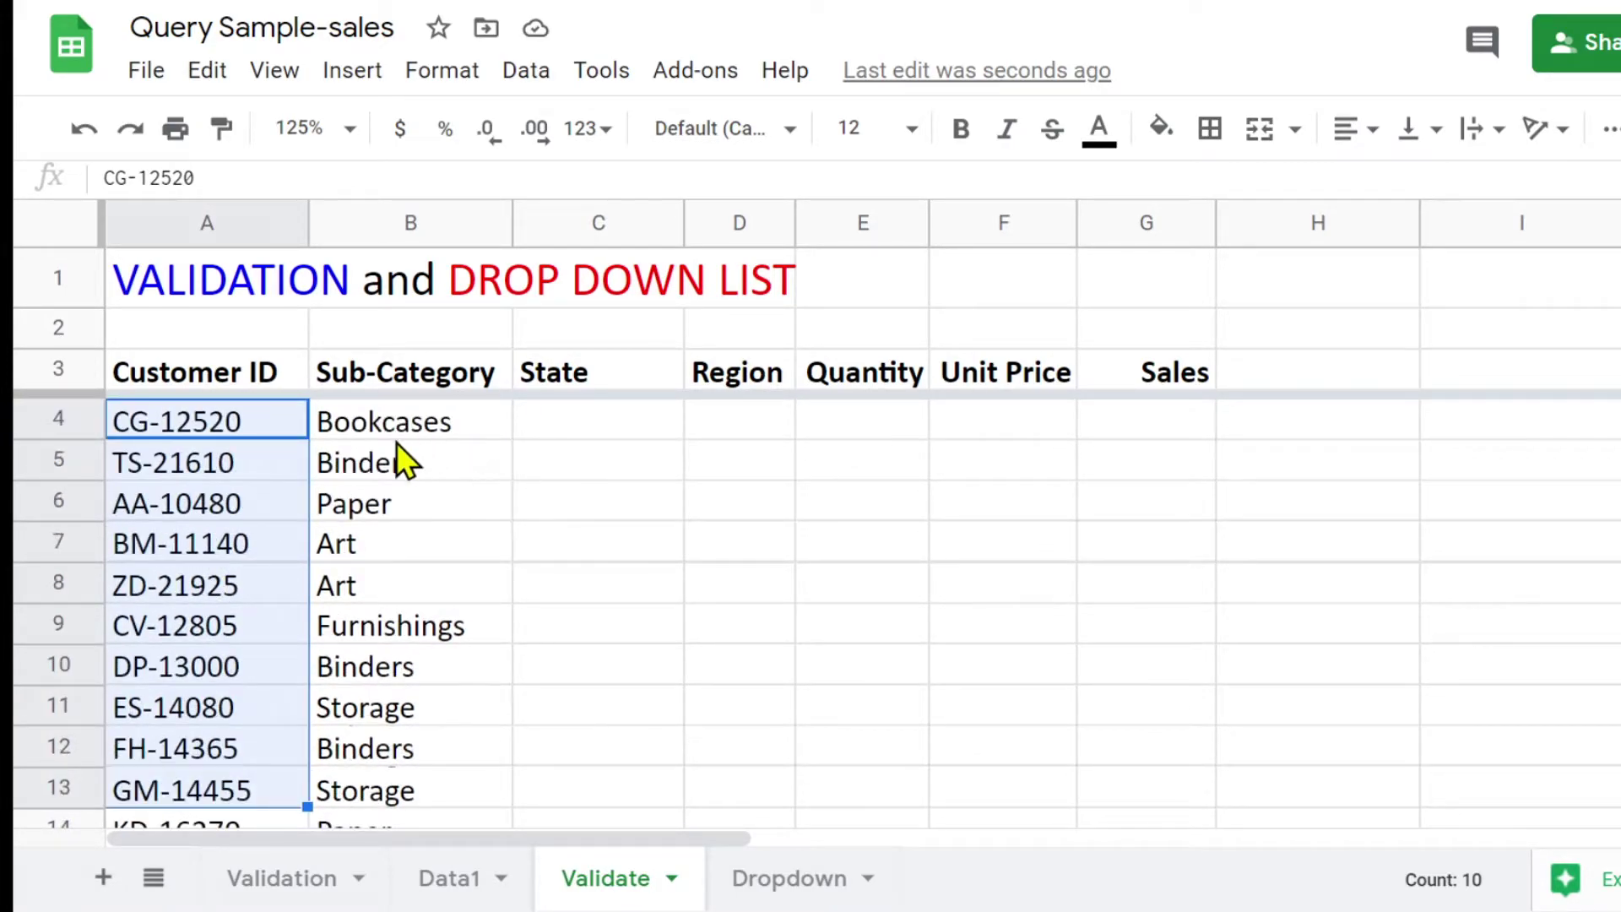
# - Lock the lookup column in B4's formula as $A4:$A, and copy the formula across row 4 through the Sales column
pyautogui.click(565, 423)
pyautogui.click(405, 422)
pyautogui.click(585, 419)
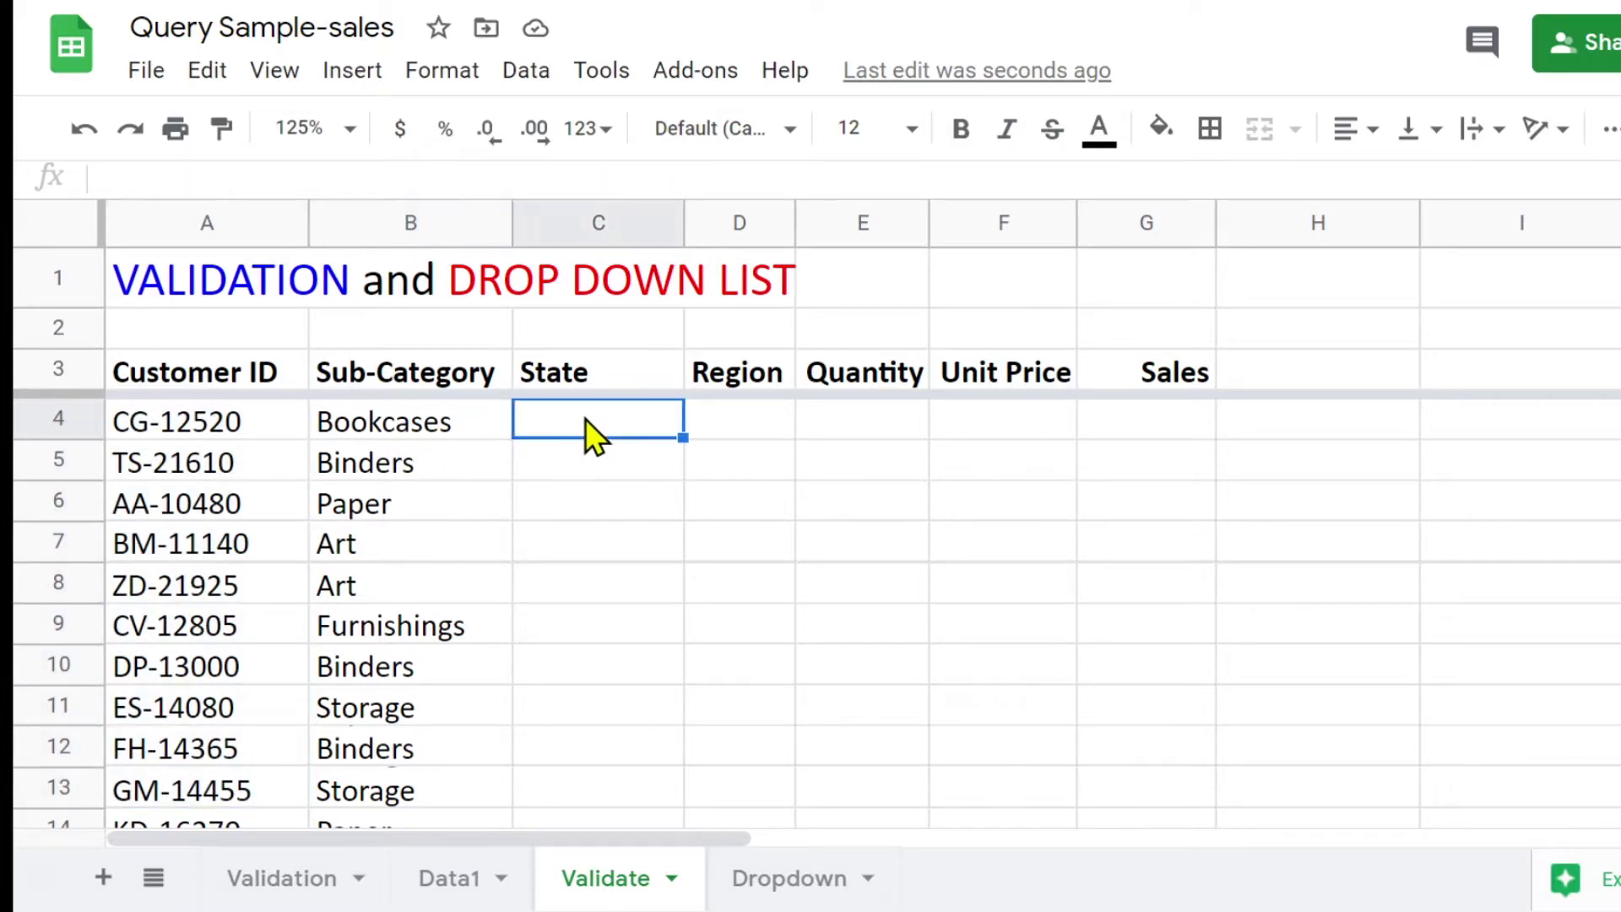
pyautogui.click(463, 435)
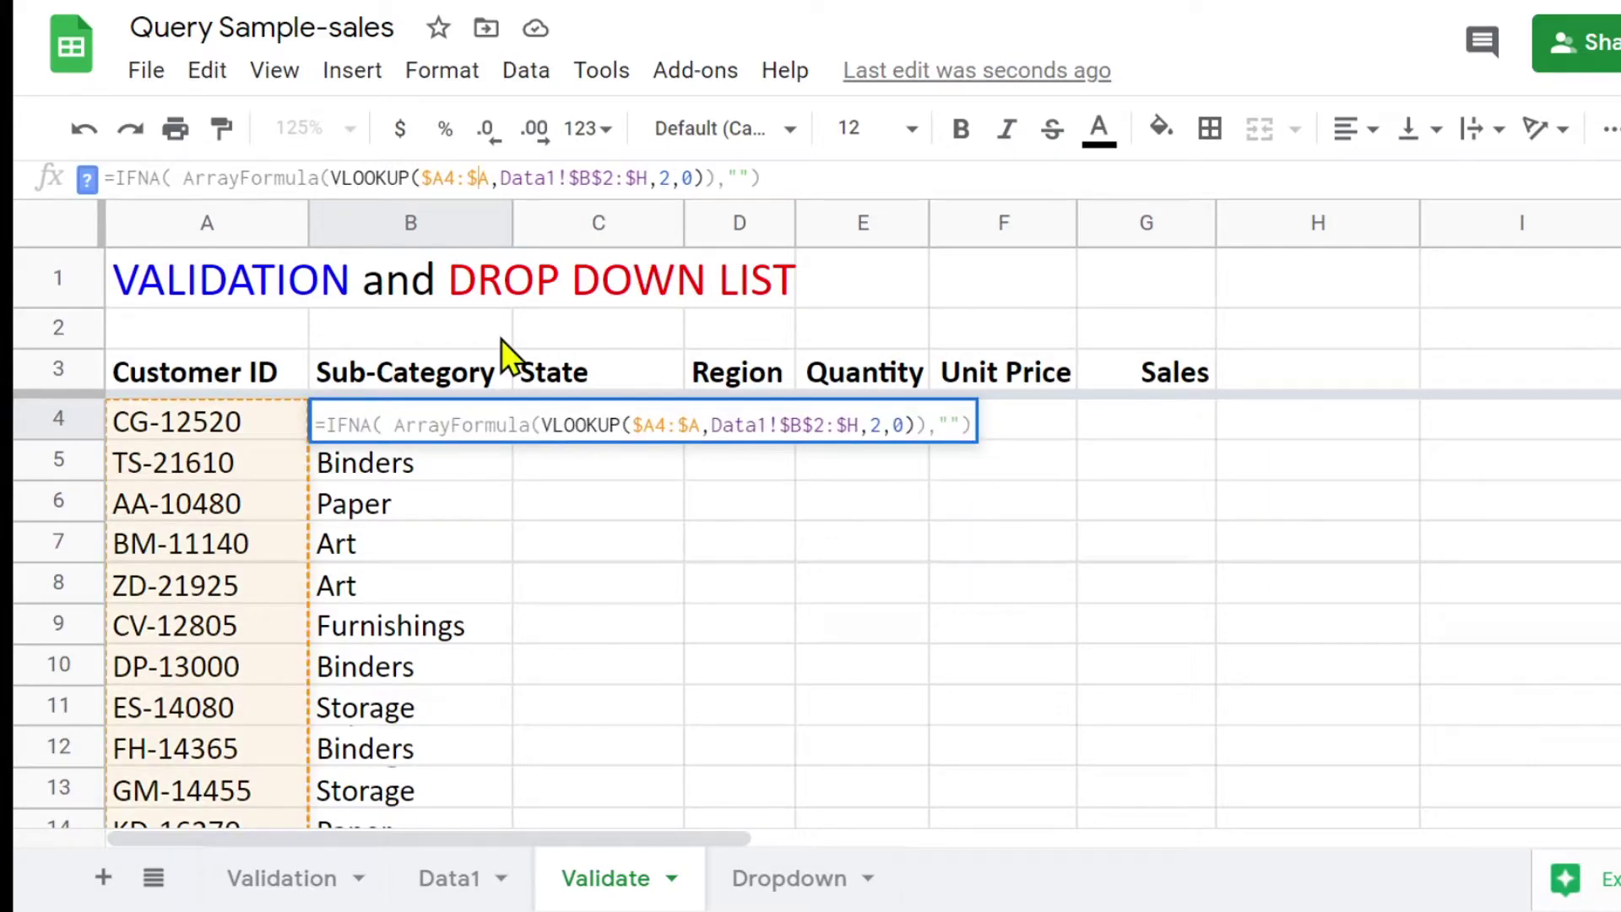
pyautogui.press('Return')
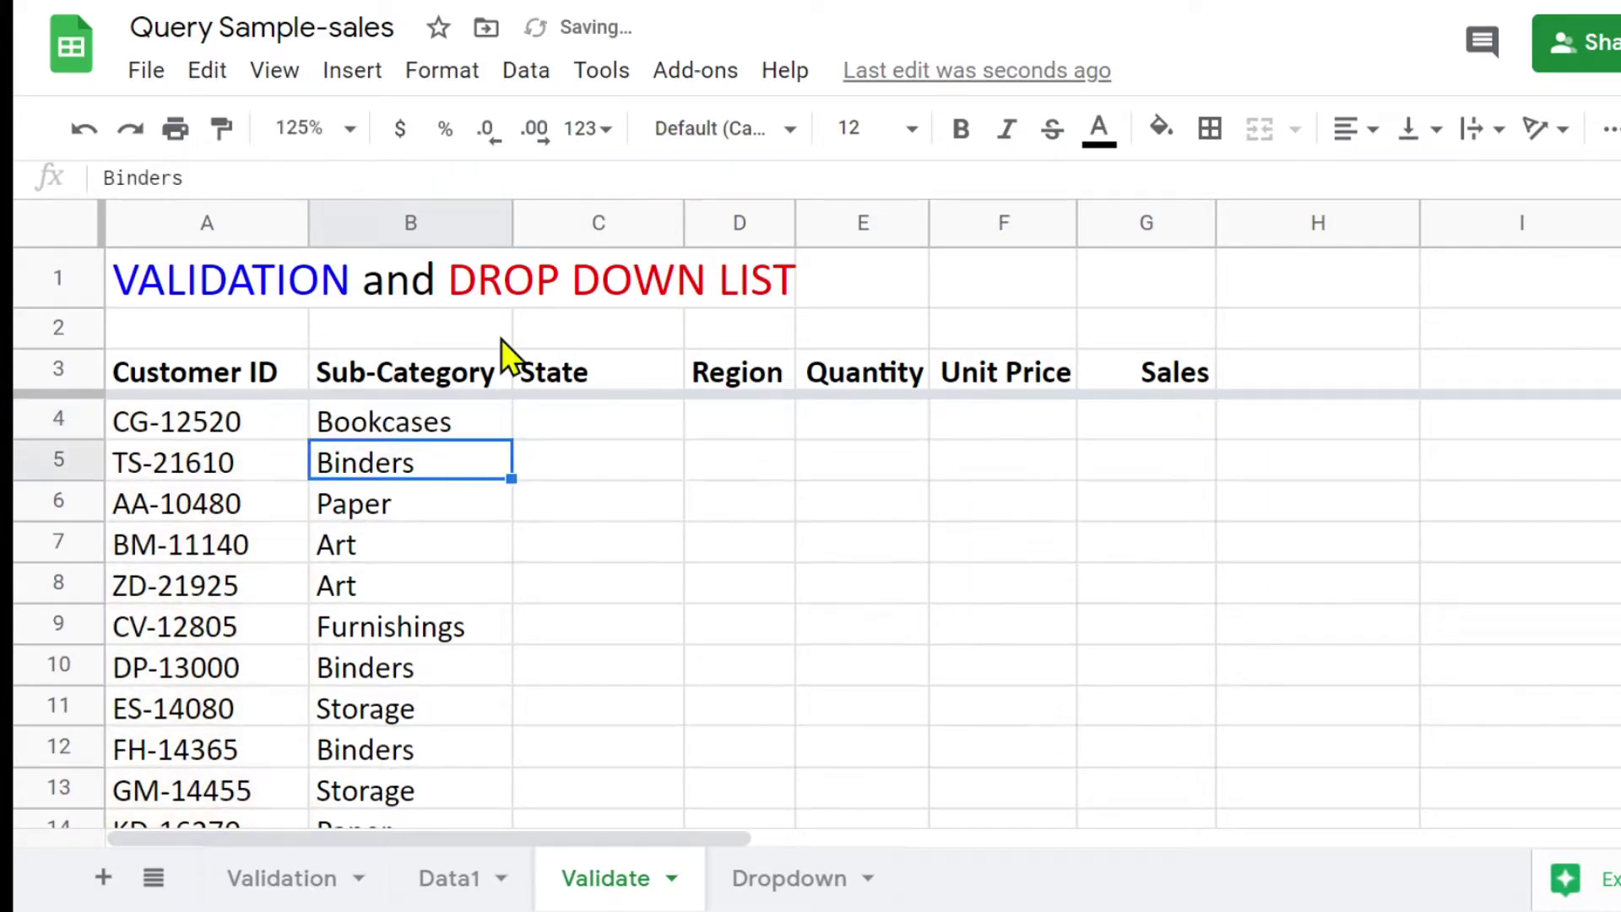
pyautogui.click(442, 418)
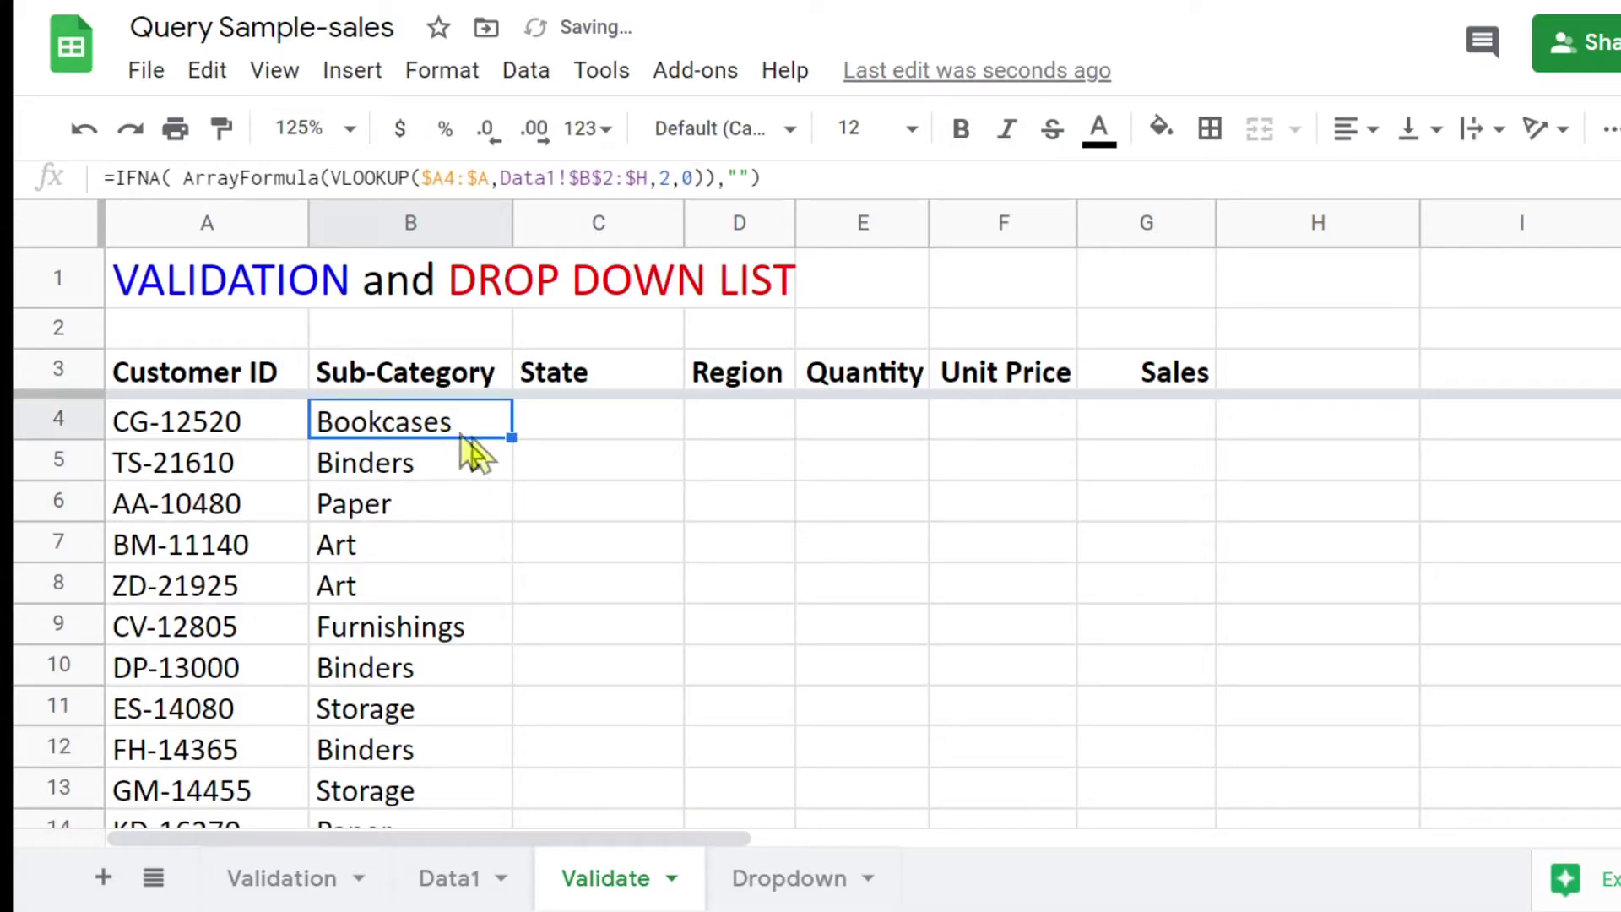
pyautogui.moveTo(511, 437); pyautogui.dragTo(1145, 435)
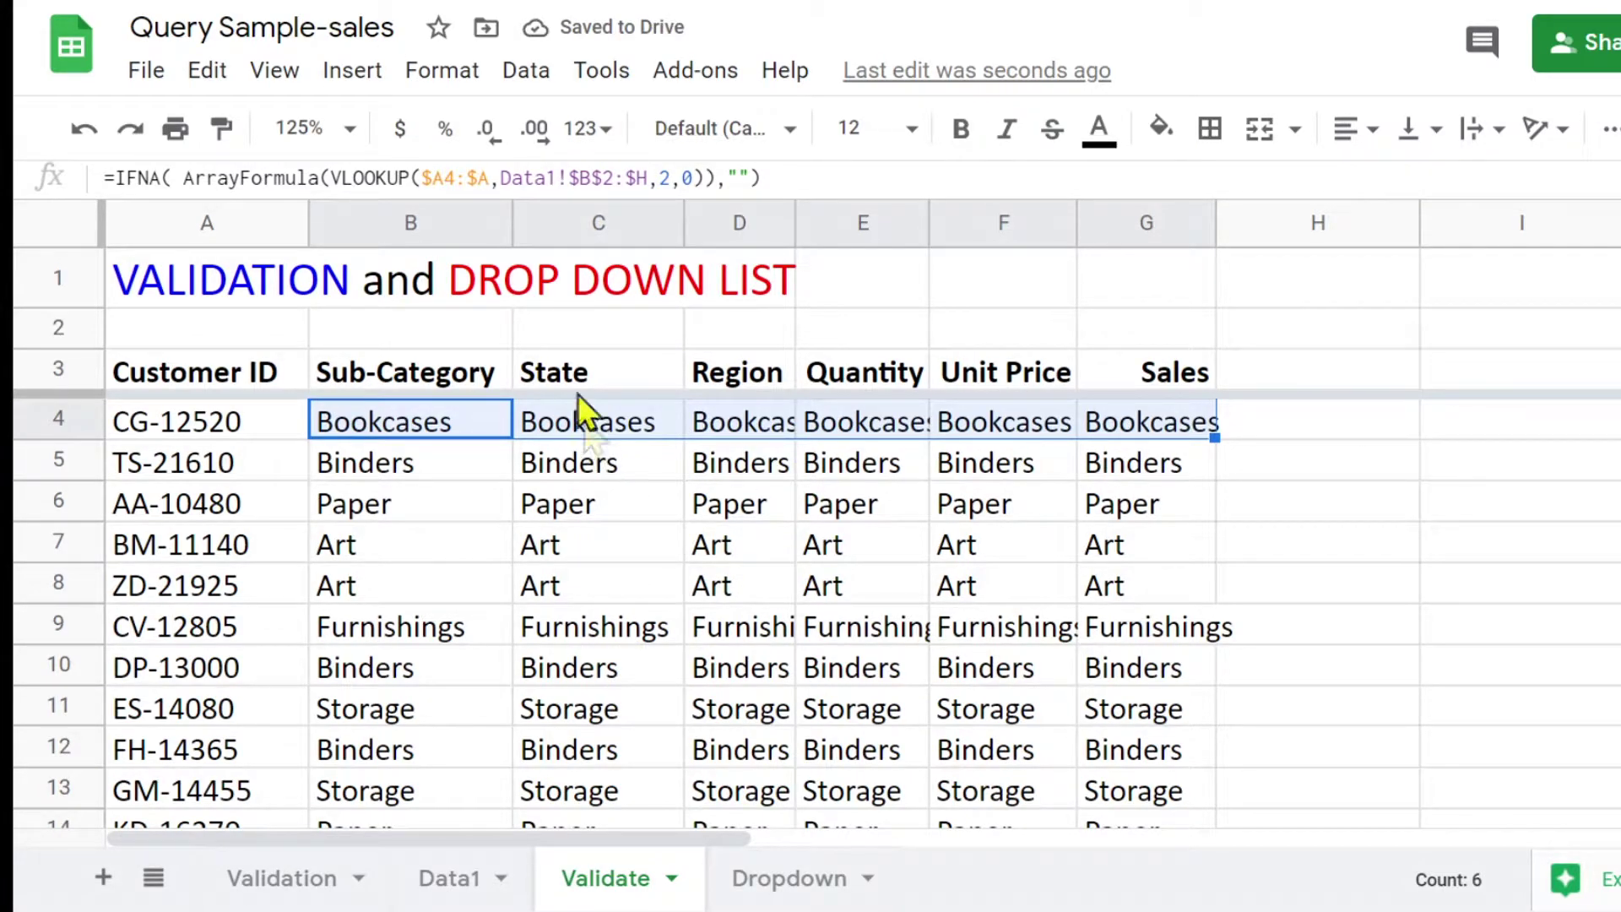
# - Try column index 3 in the VLOOKUP of Sub-Category cell B4, and set it back to 2
pyautogui.doubleClick(665, 177)
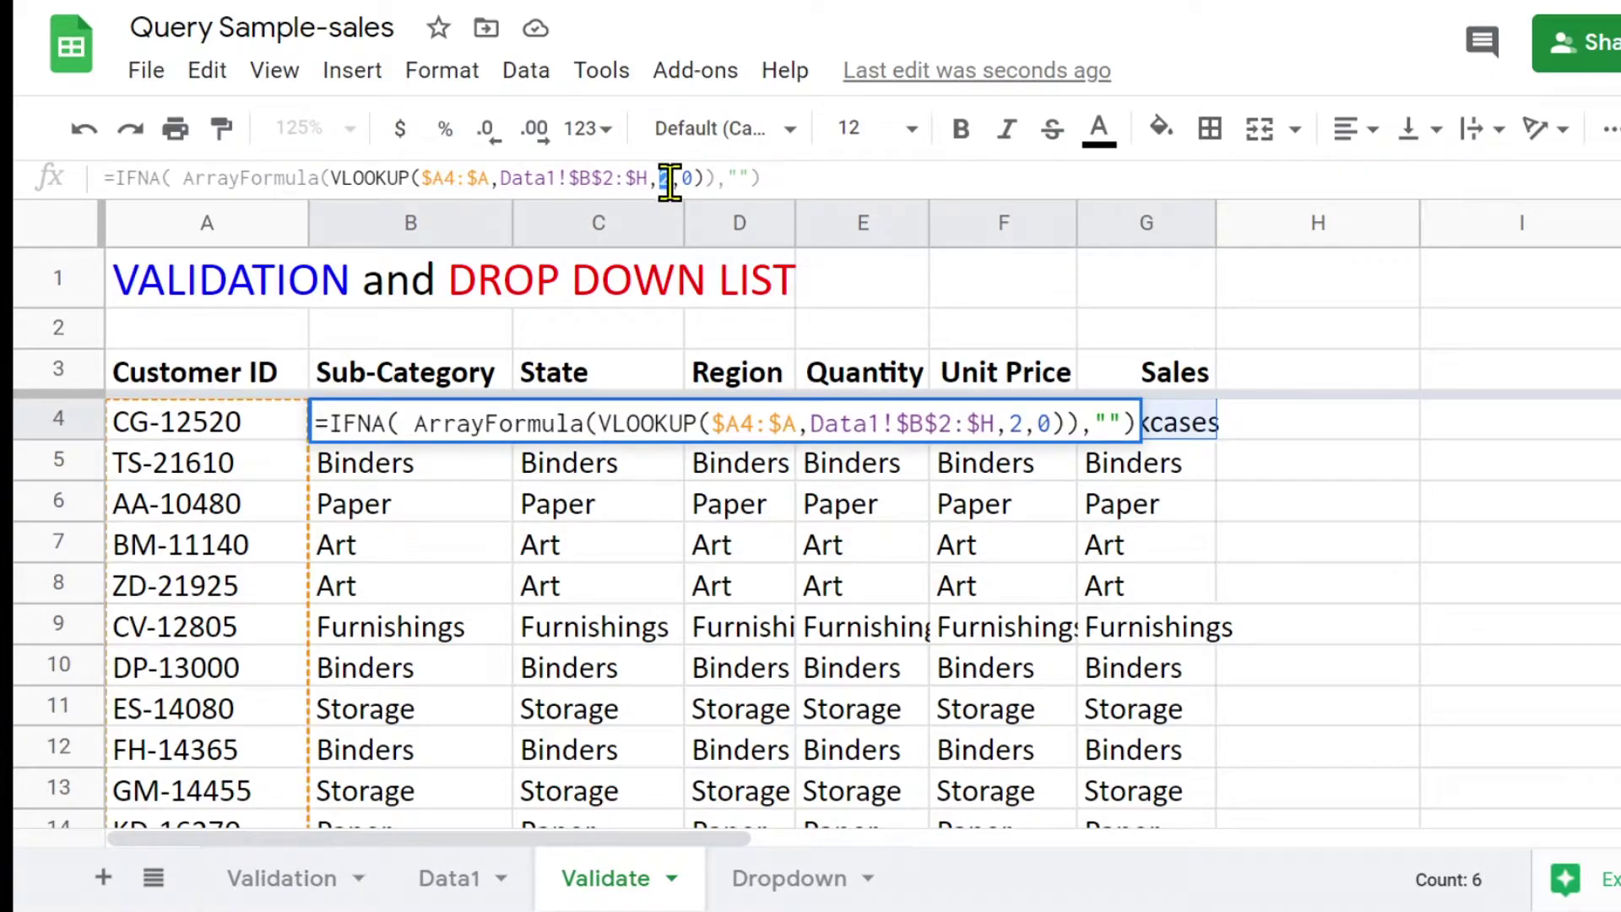
pyautogui.write('3')
pyautogui.click(699, 549)
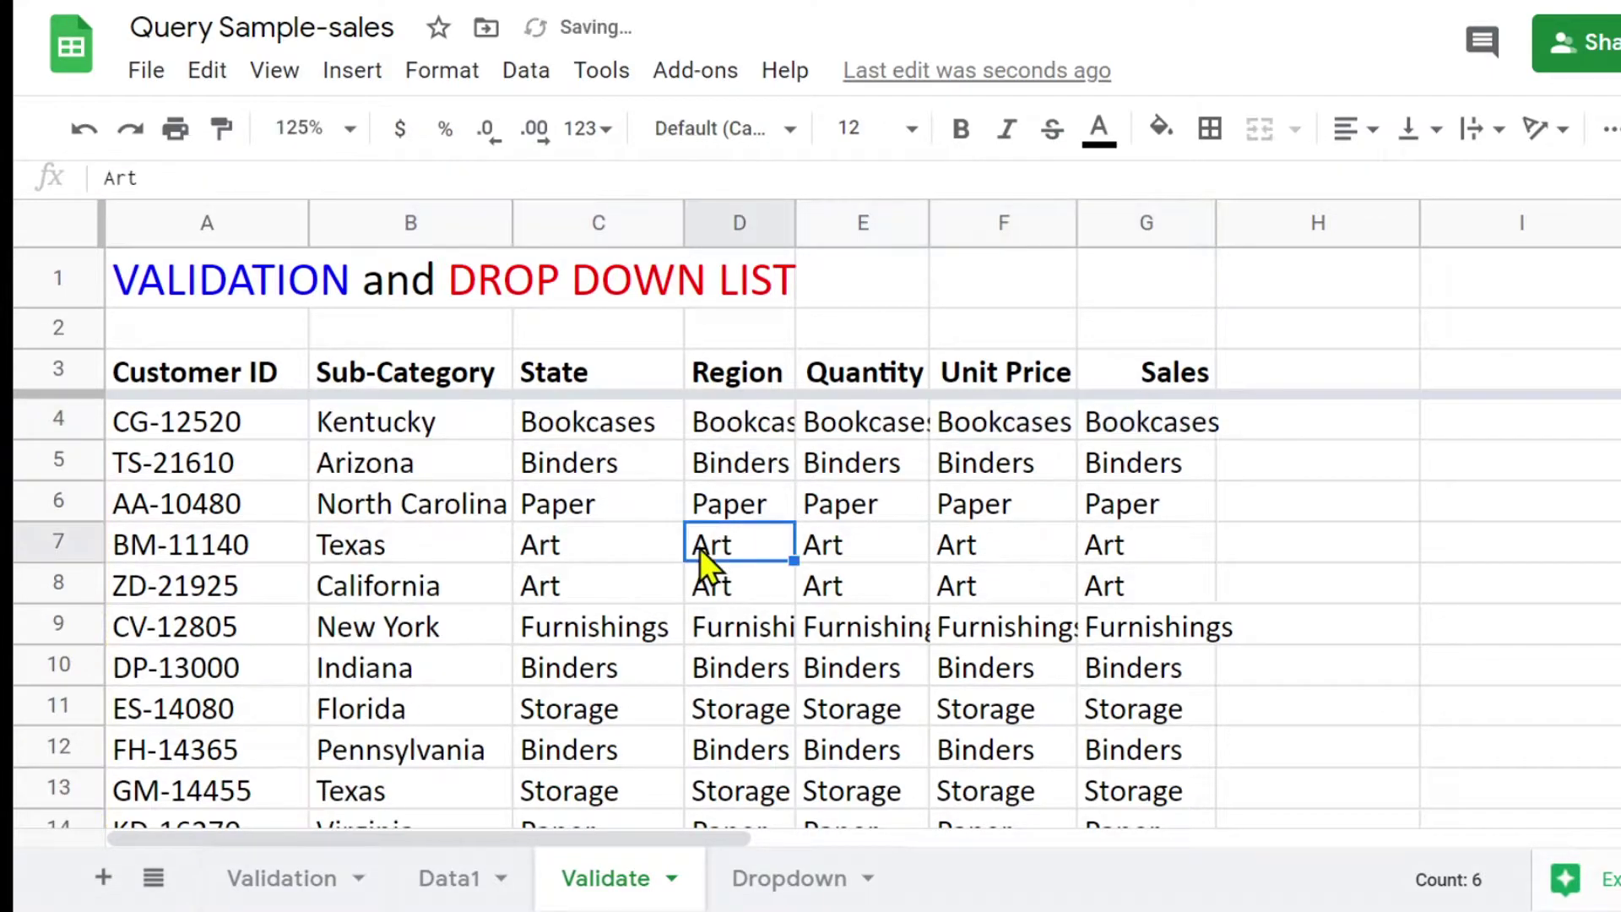
pyautogui.click(398, 424)
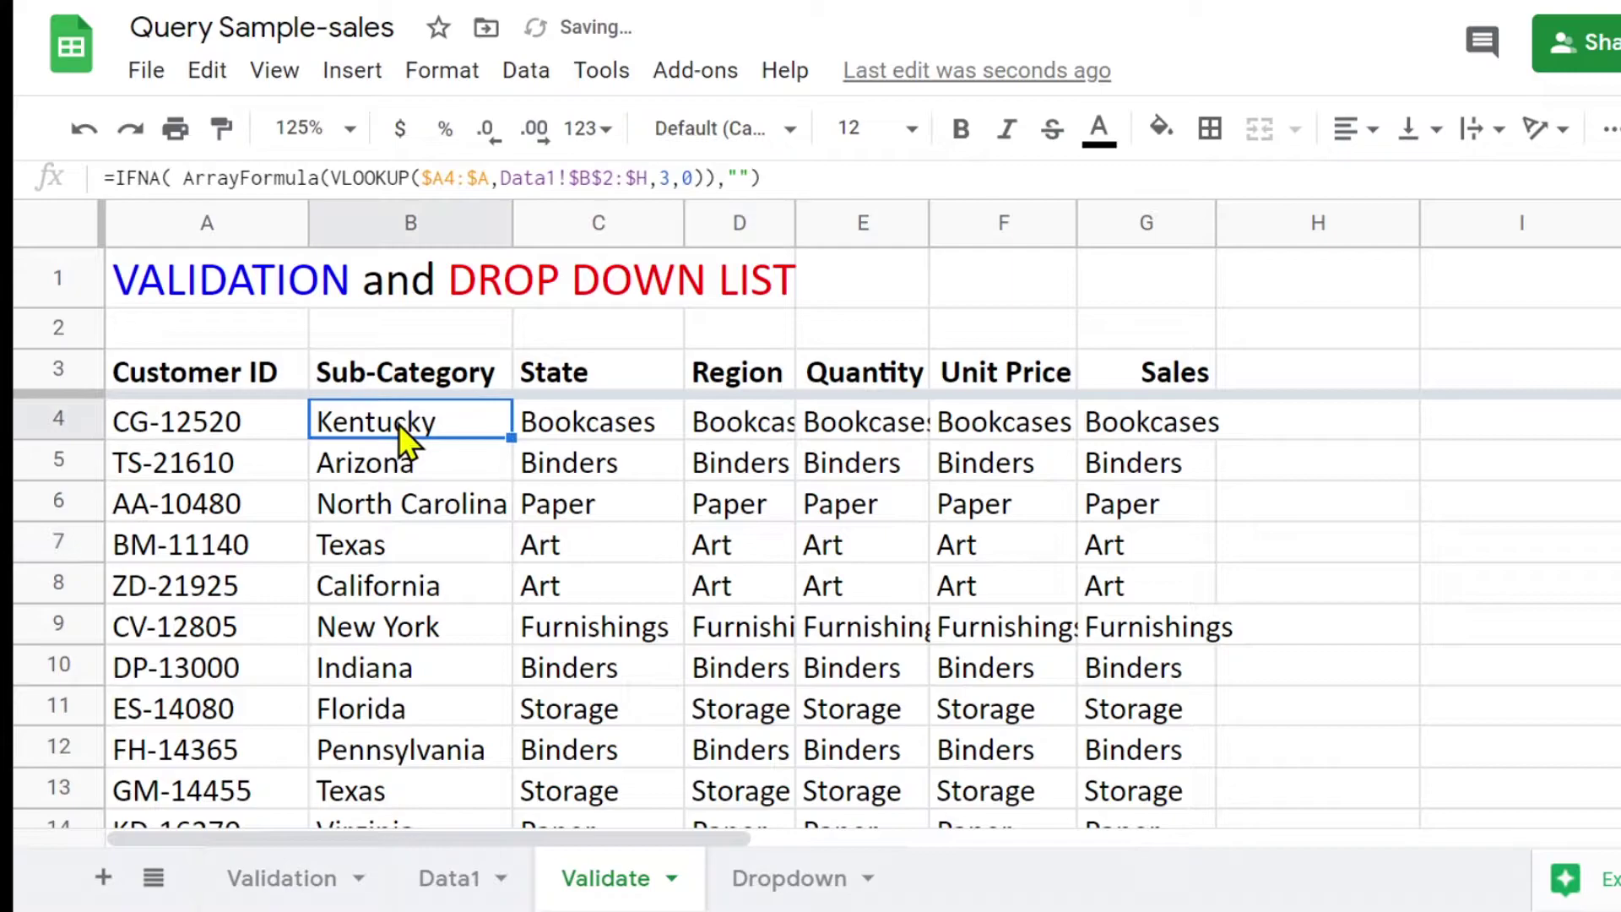
pyautogui.click(664, 180)
pyautogui.doubleClick(667, 178)
pyautogui.write('2')
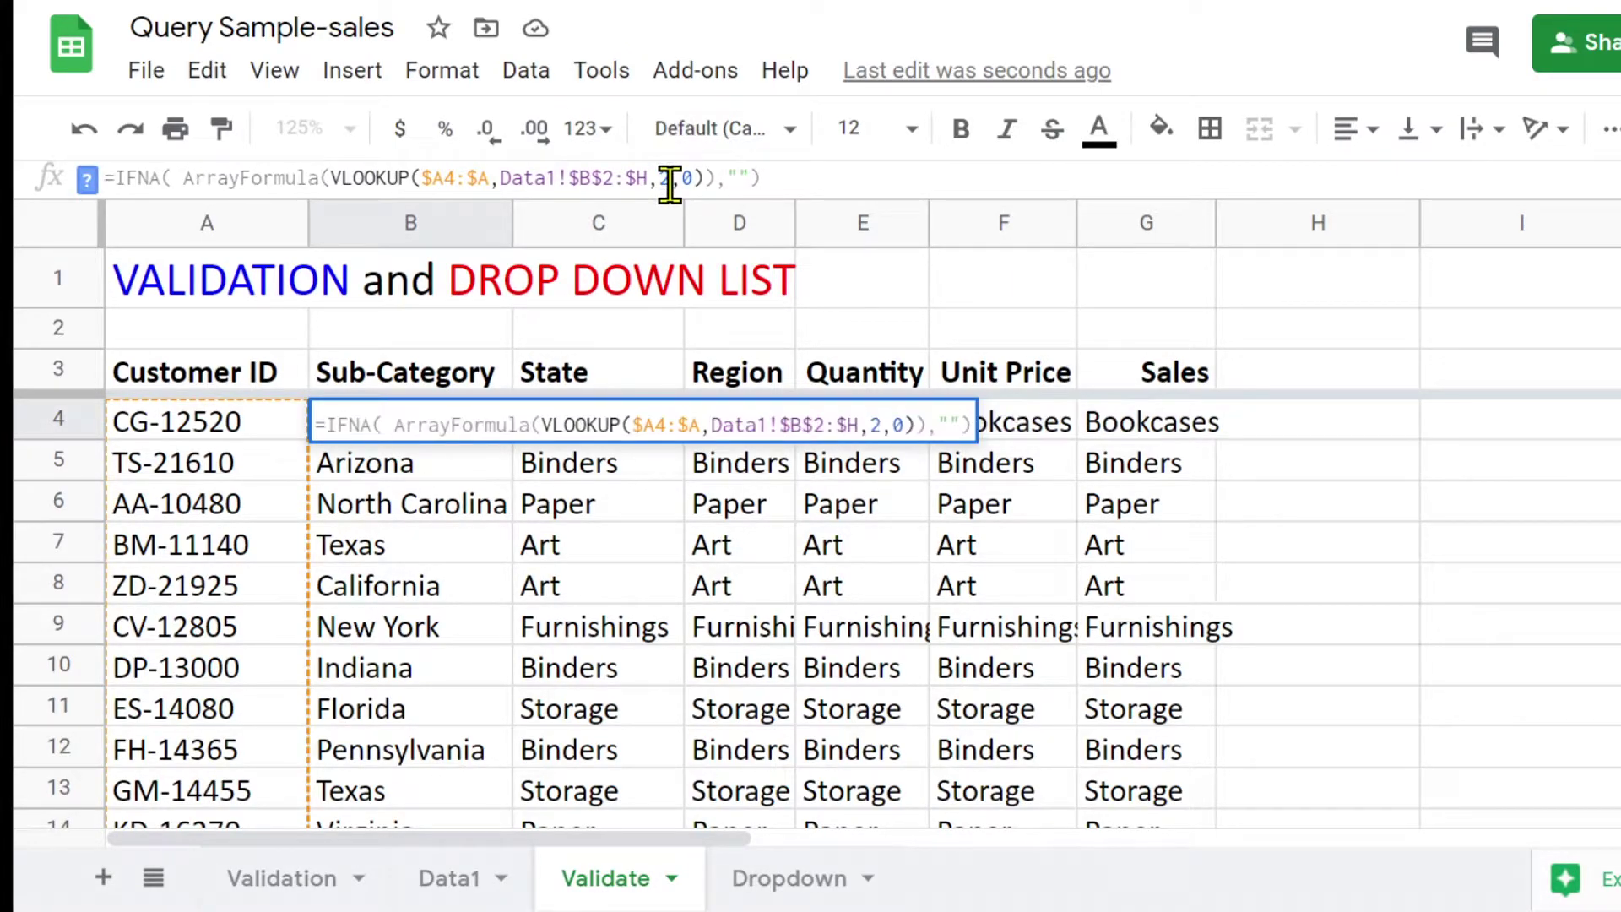
pyautogui.press('Return')
# - Set the VLOOKUP column index in State cell C4 to 3
pyautogui.click(591, 427)
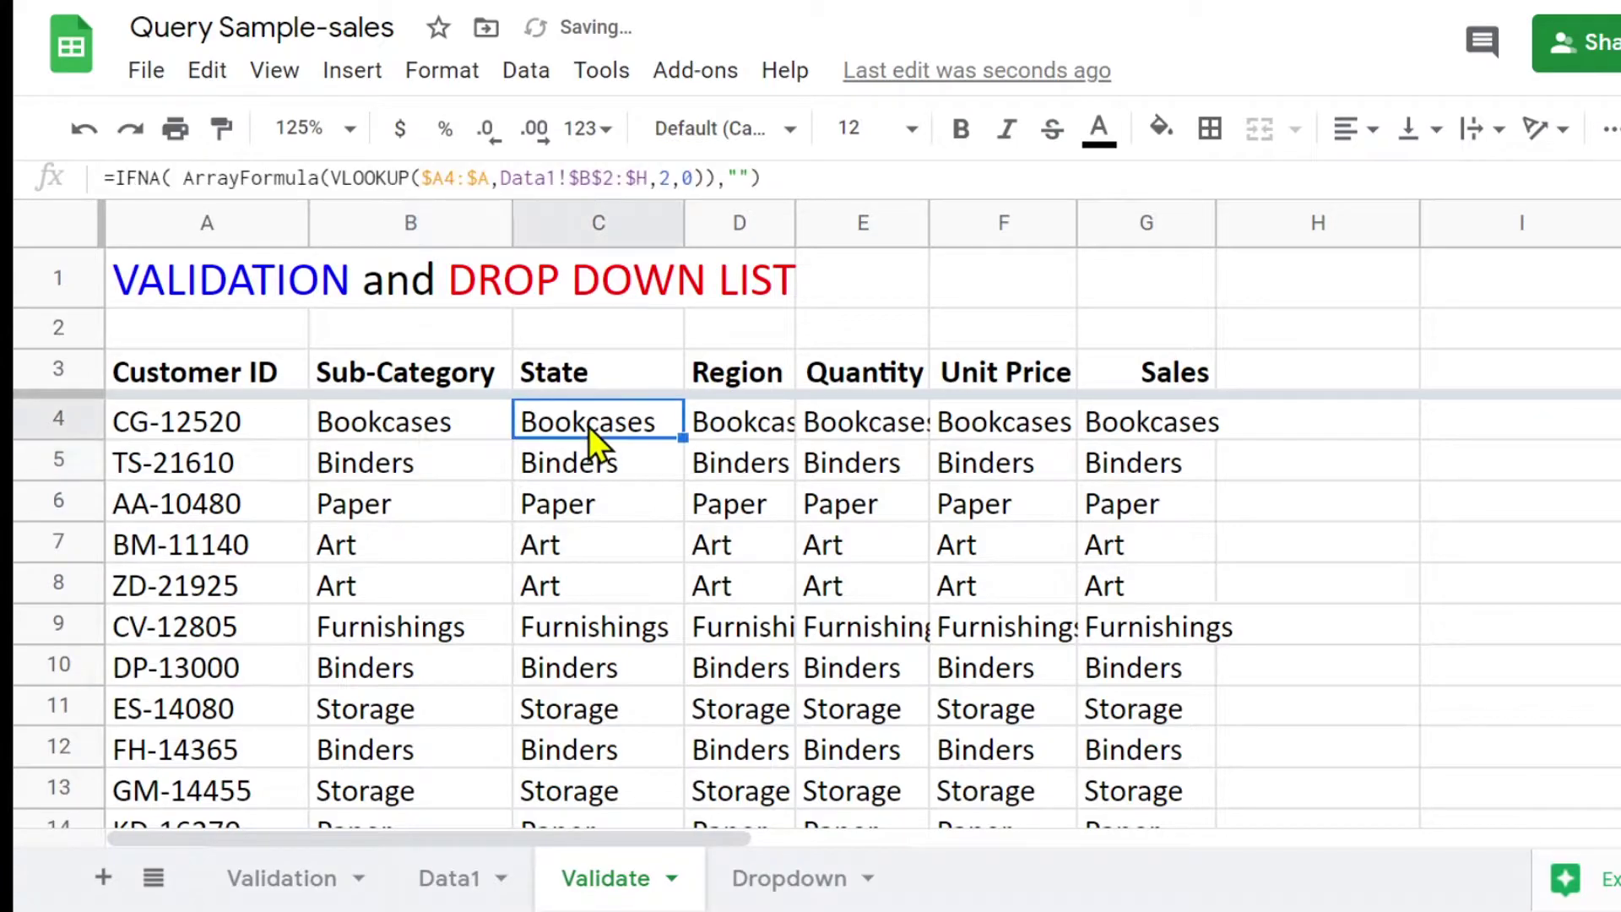
pyautogui.click(660, 180)
pyautogui.doubleClick(666, 178)
pyautogui.write('3')
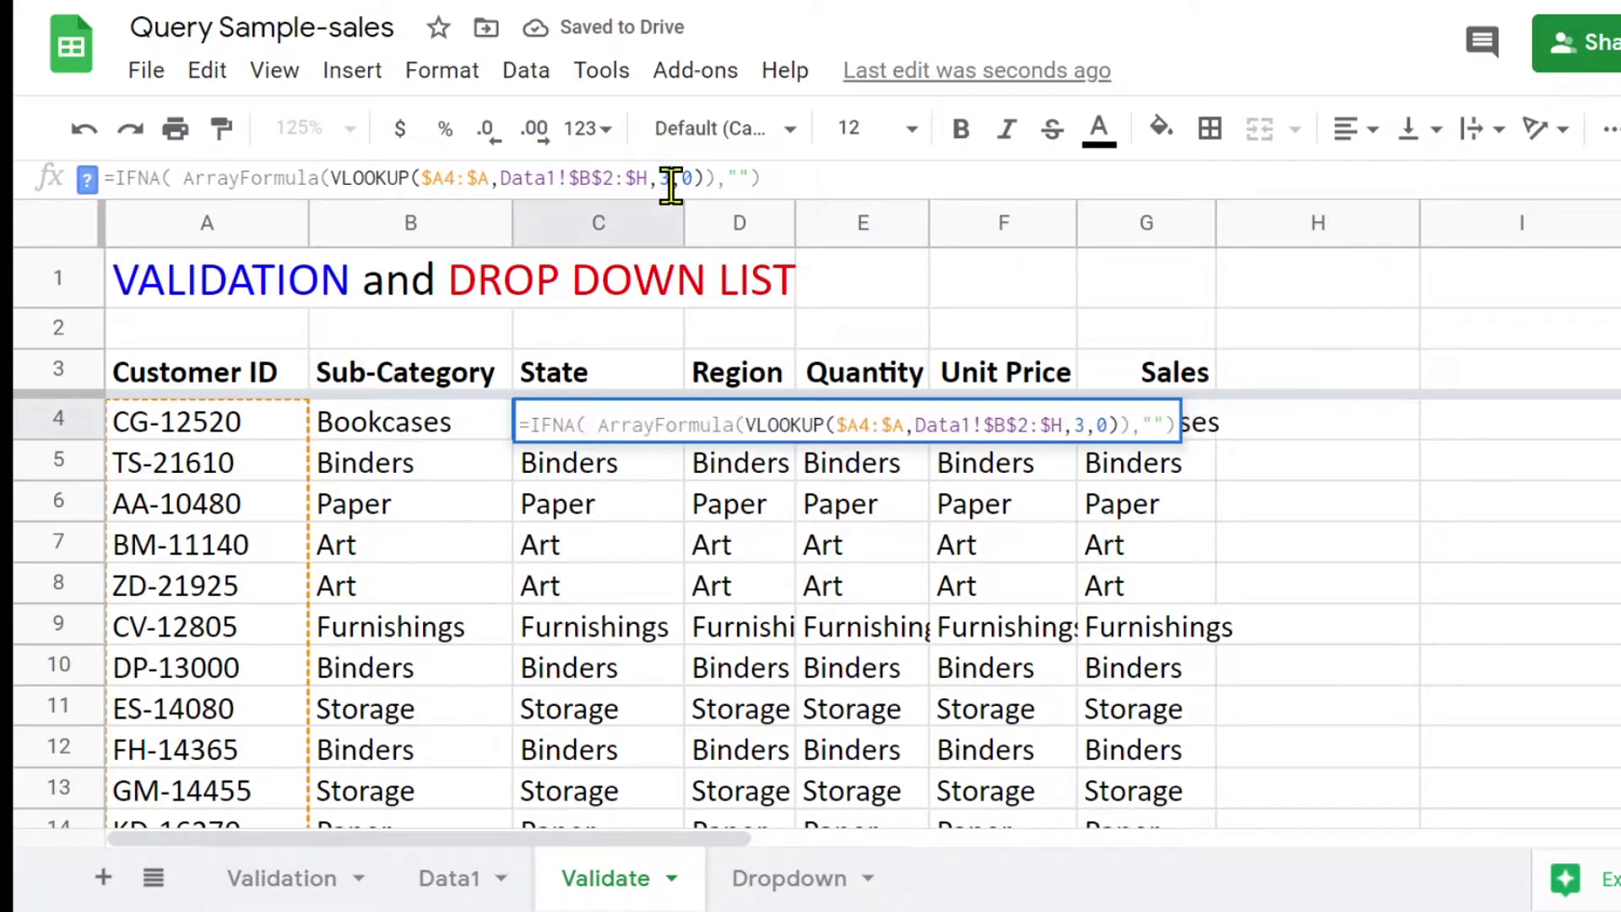
pyautogui.press('Return')
# - Set the VLOOKUP column index in Region cell D4 to 4
pyautogui.click(739, 421)
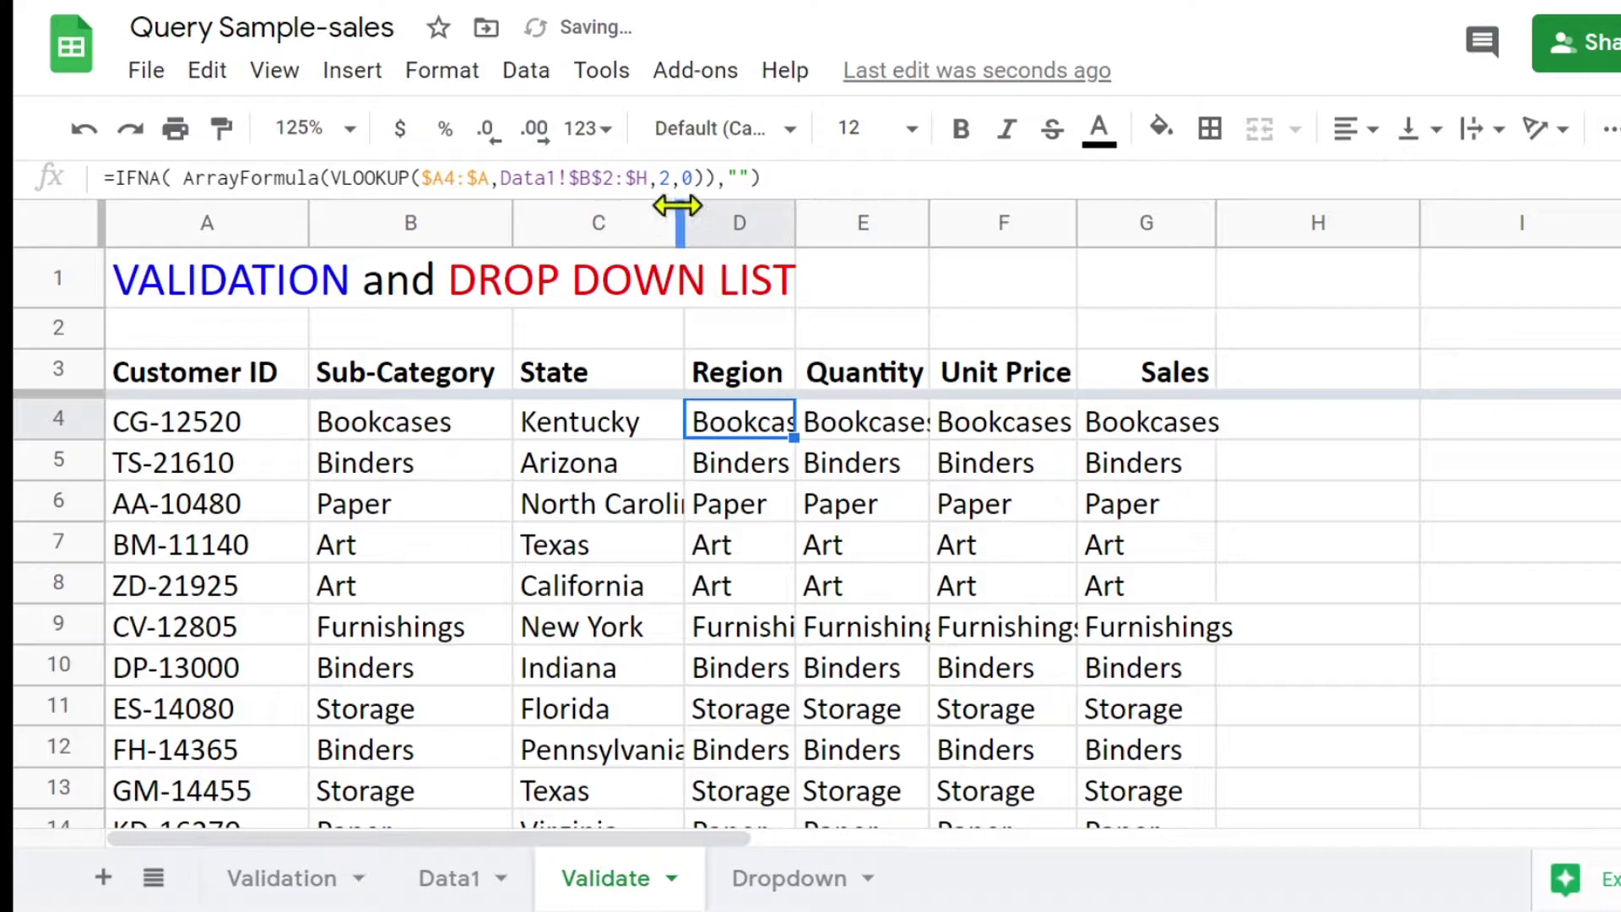
pyautogui.click(660, 180)
pyautogui.doubleClick(665, 178)
pyautogui.write('4')
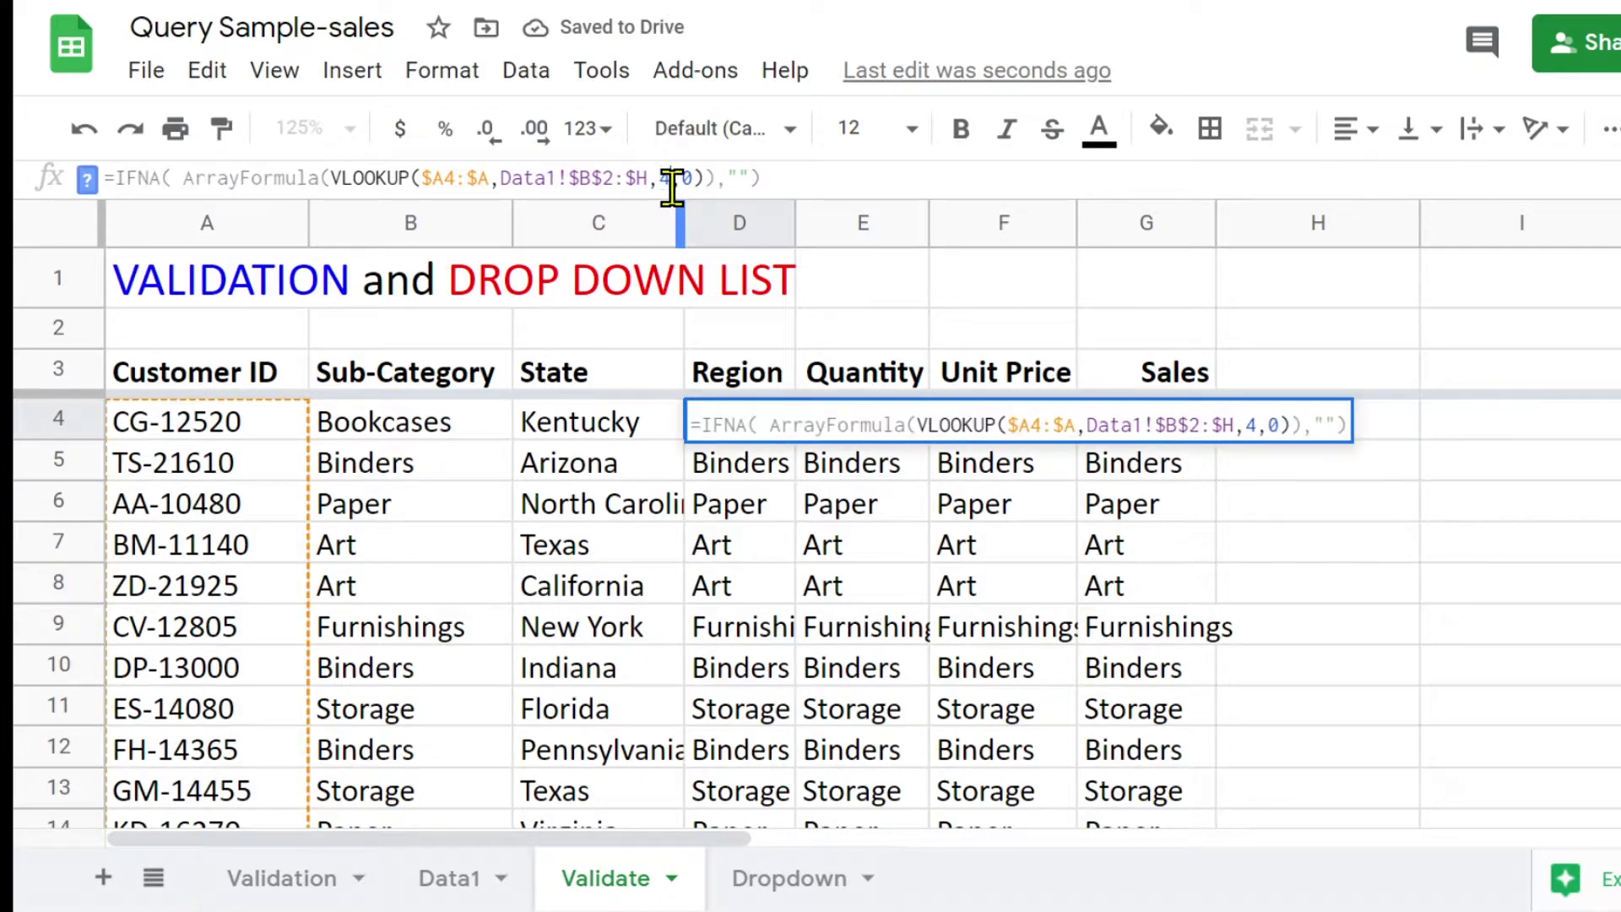
pyautogui.press('Return')
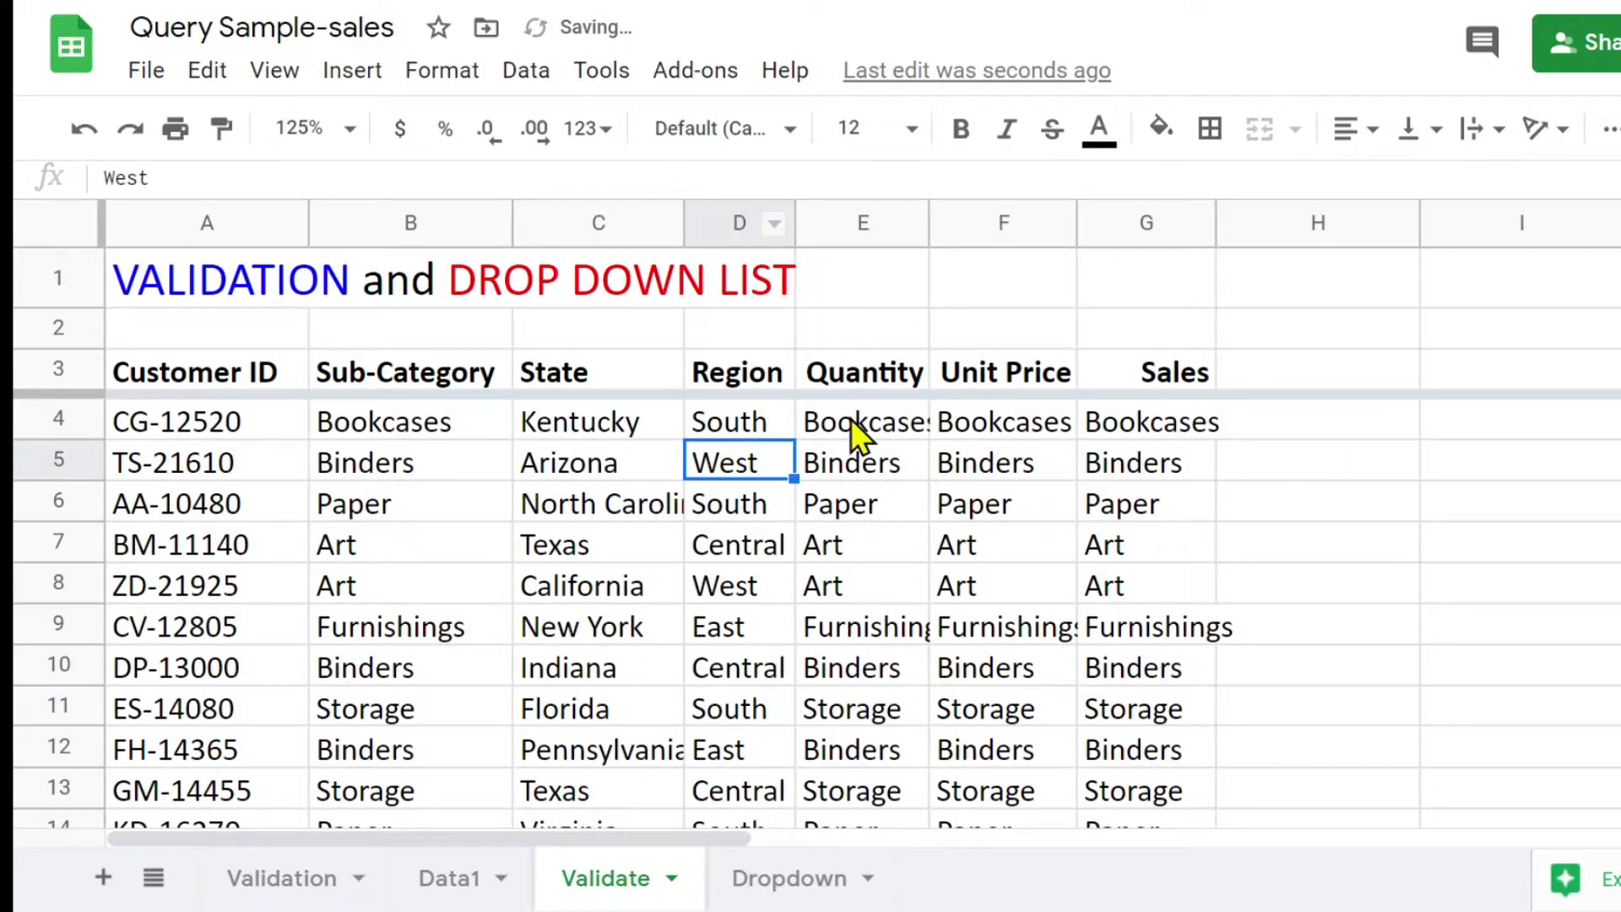
# - Set the VLOOKUP column index in Quantity cell E4 to 5
pyautogui.click(850, 420)
pyautogui.doubleClick(666, 178)
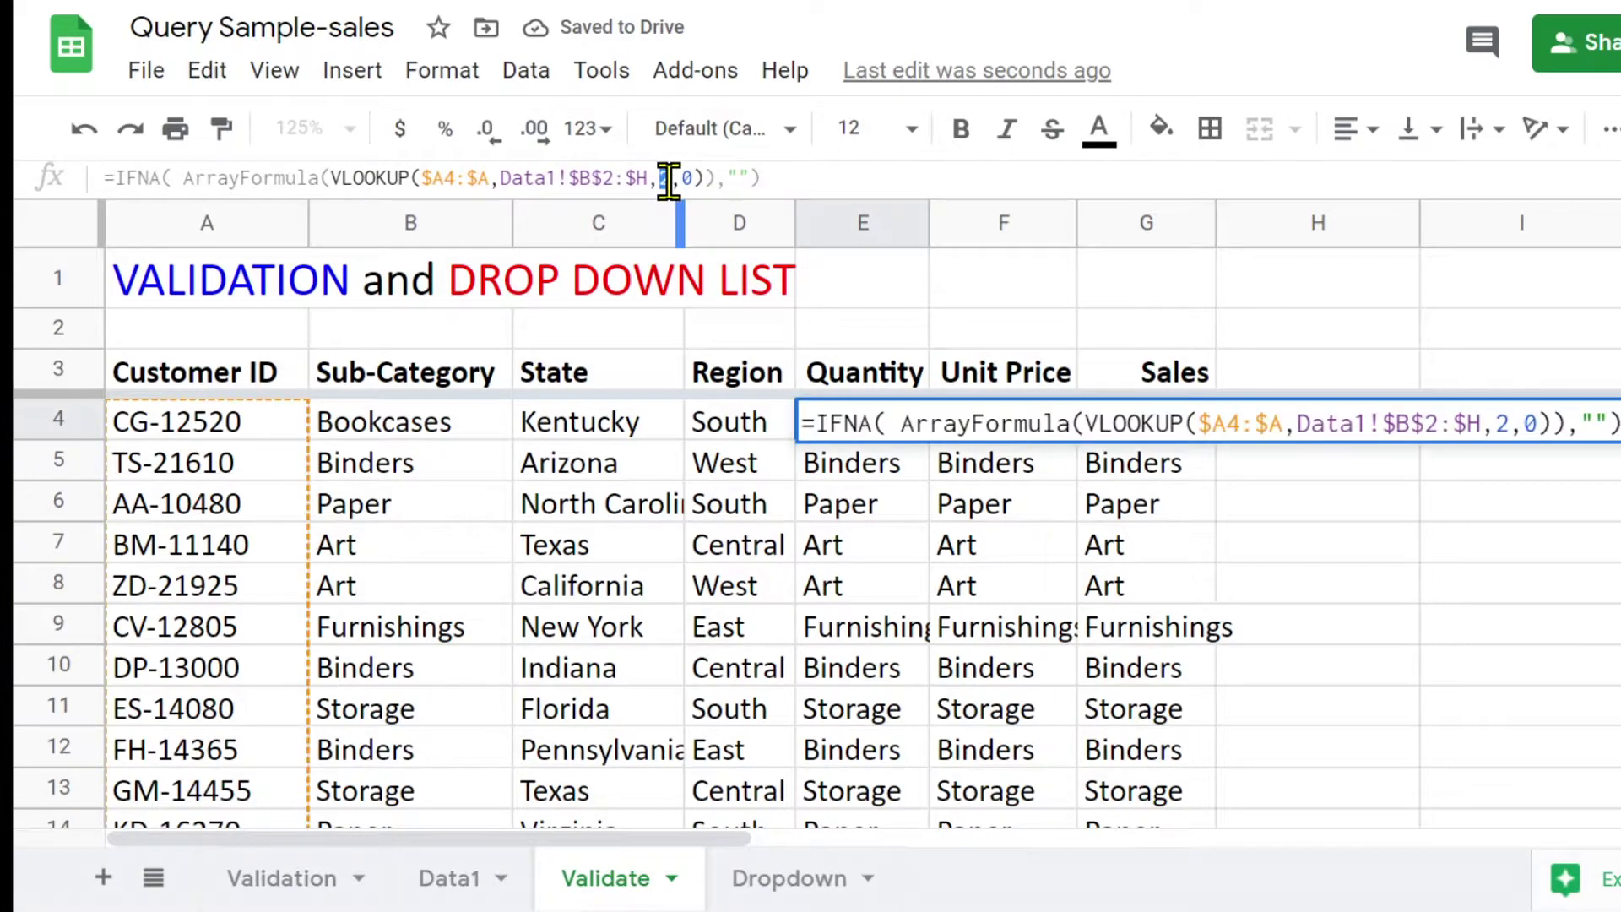
pyautogui.write('5')
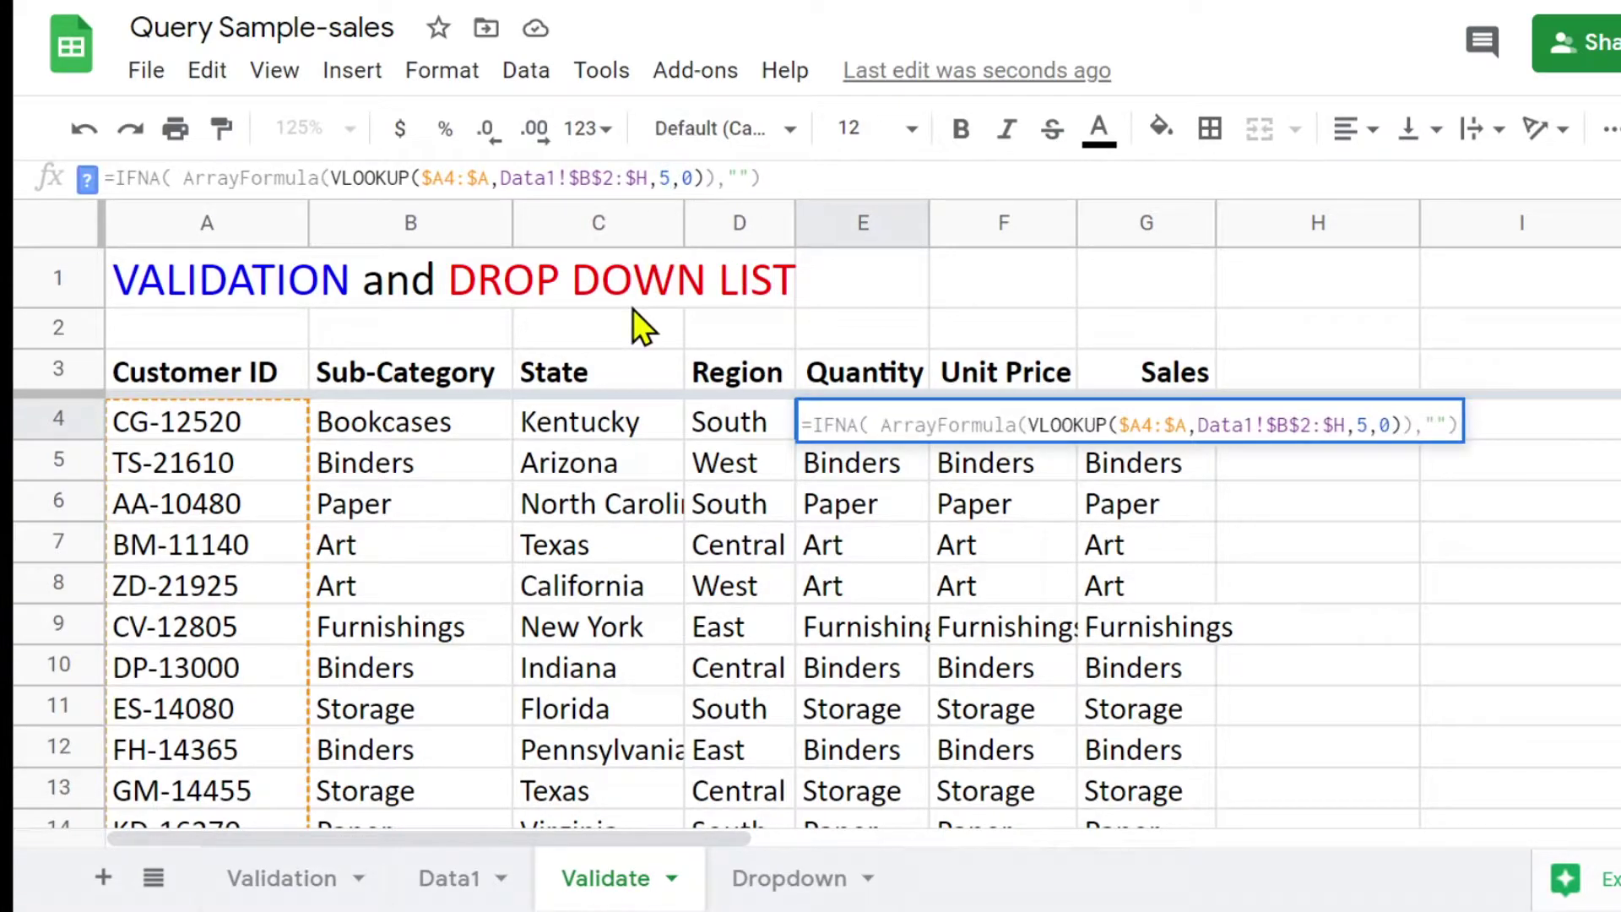
pyautogui.press('Return')
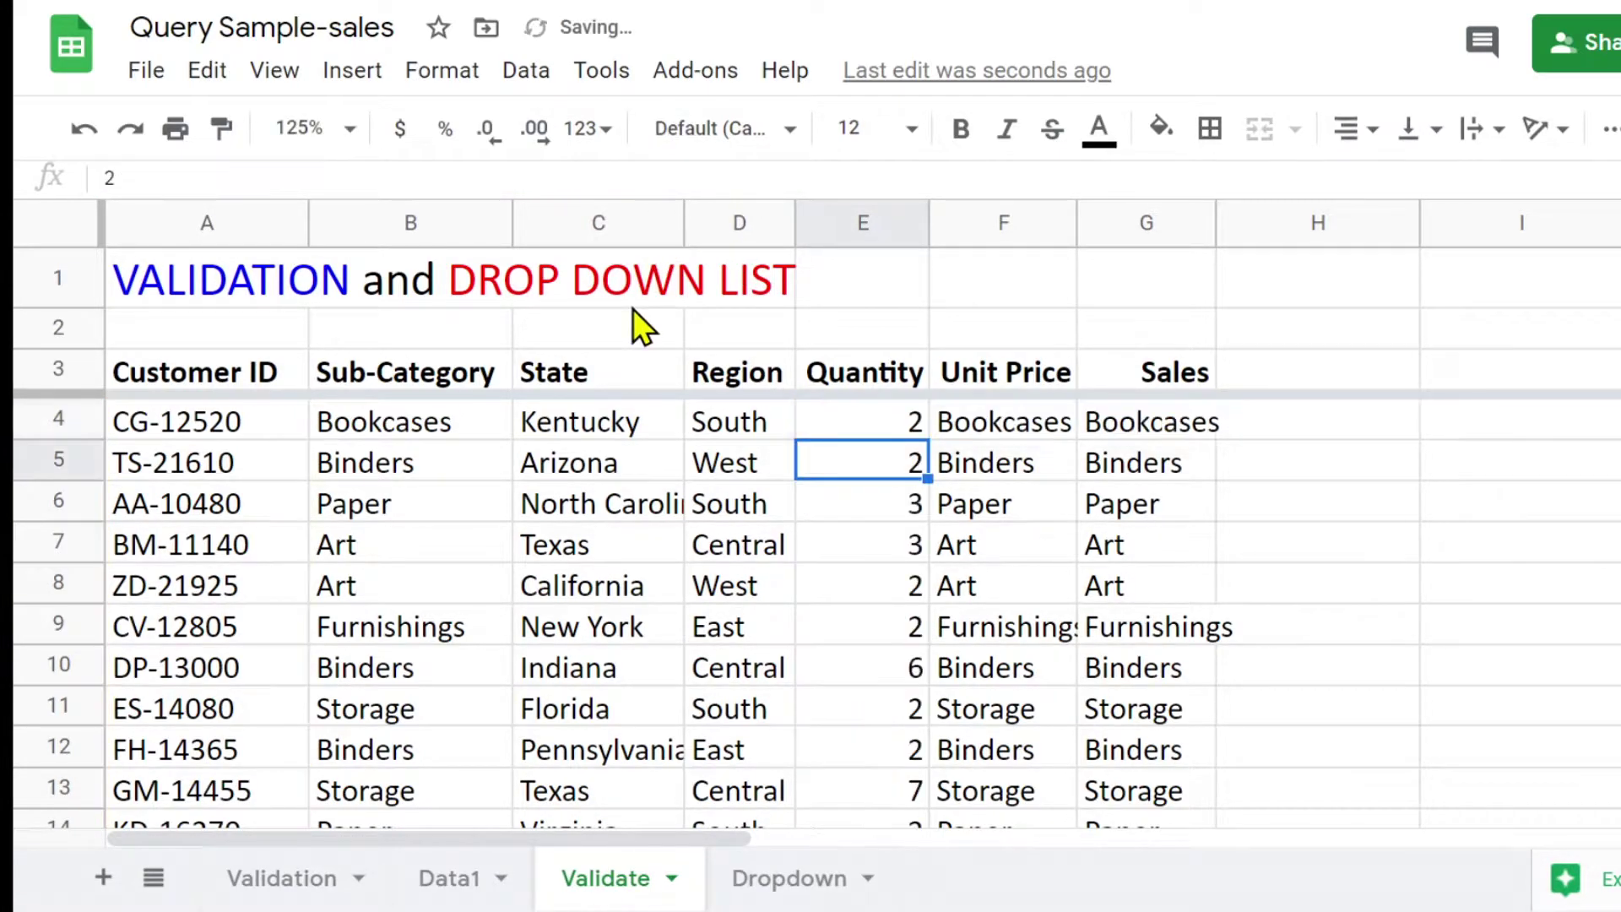
# - Set the VLOOKUP column index in Unit Price cell F4 to 6
pyautogui.click(996, 421)
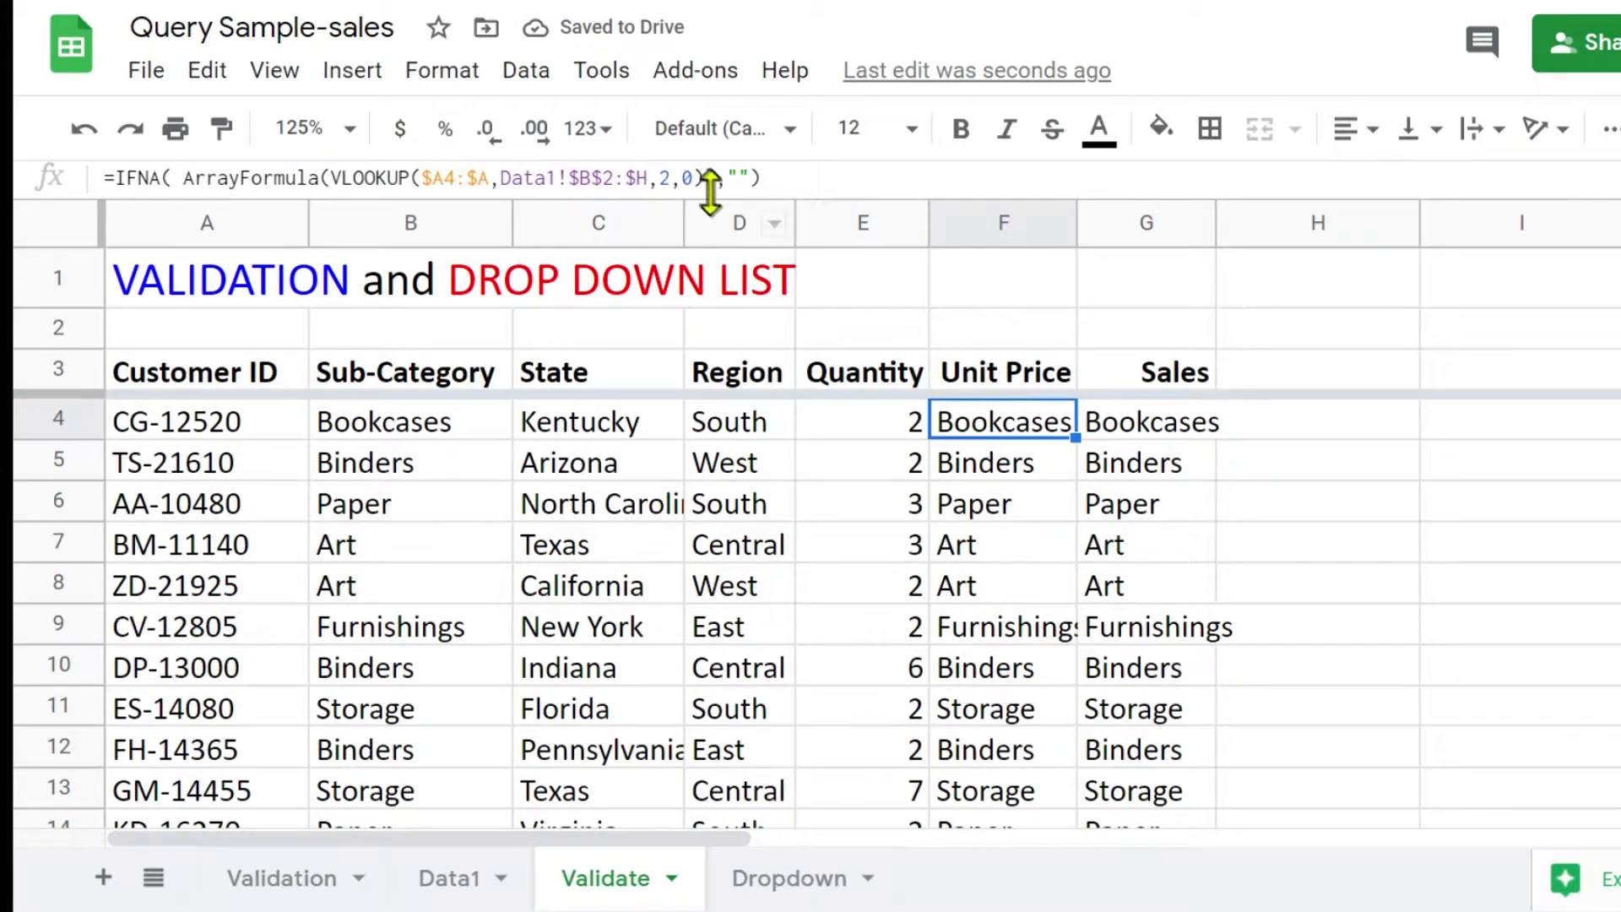
pyautogui.doubleClick(664, 178)
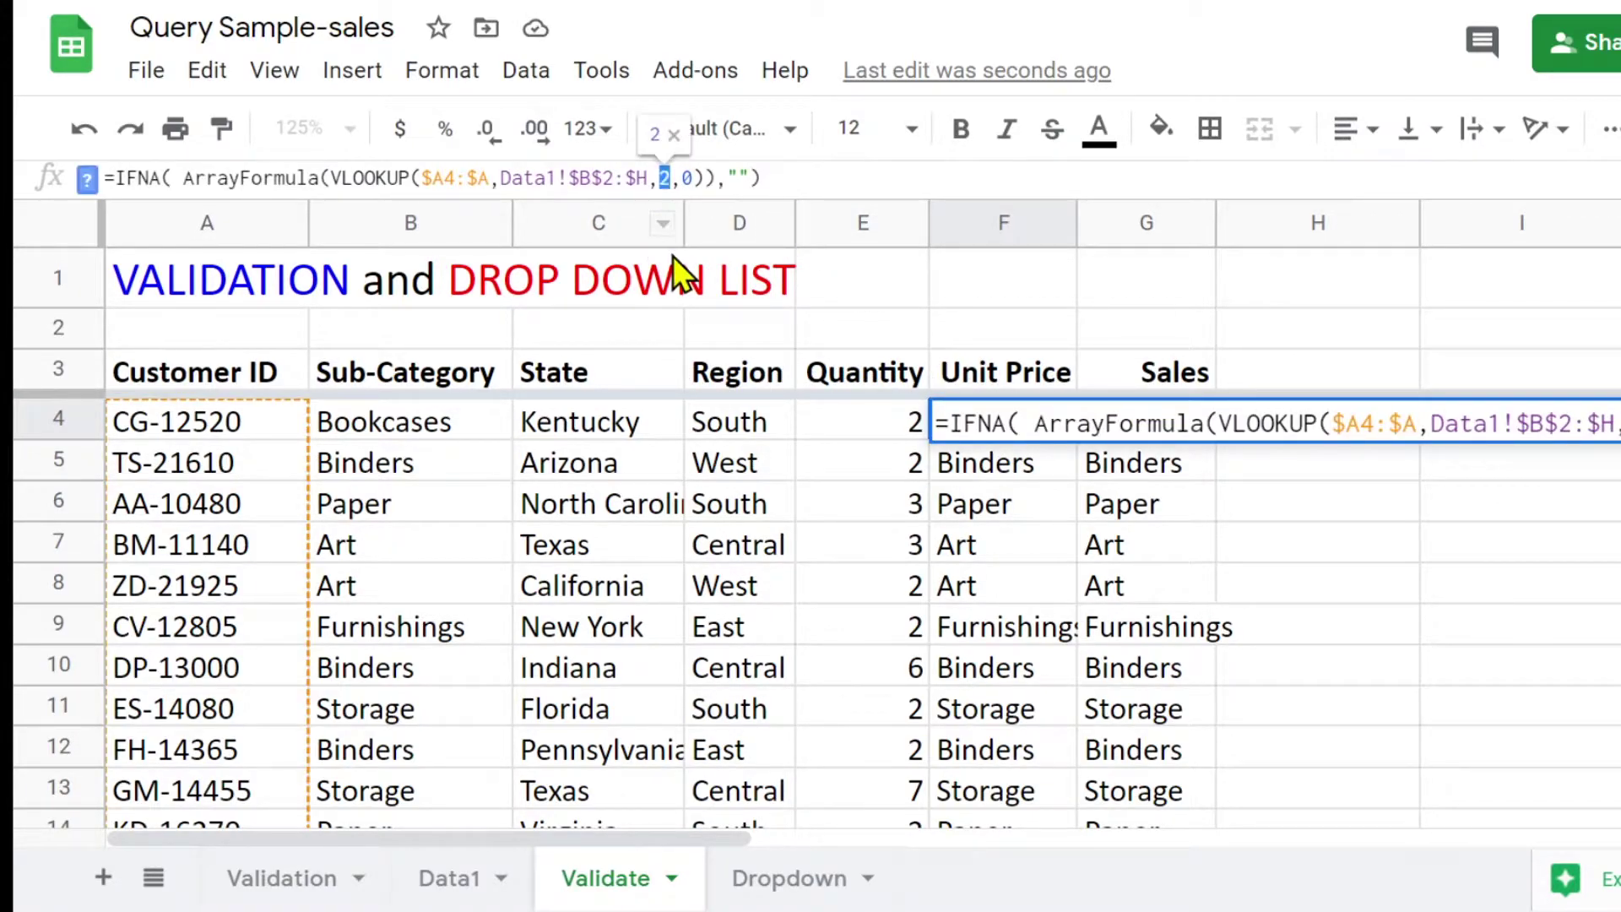
pyautogui.write('6')
pyautogui.press('Return')
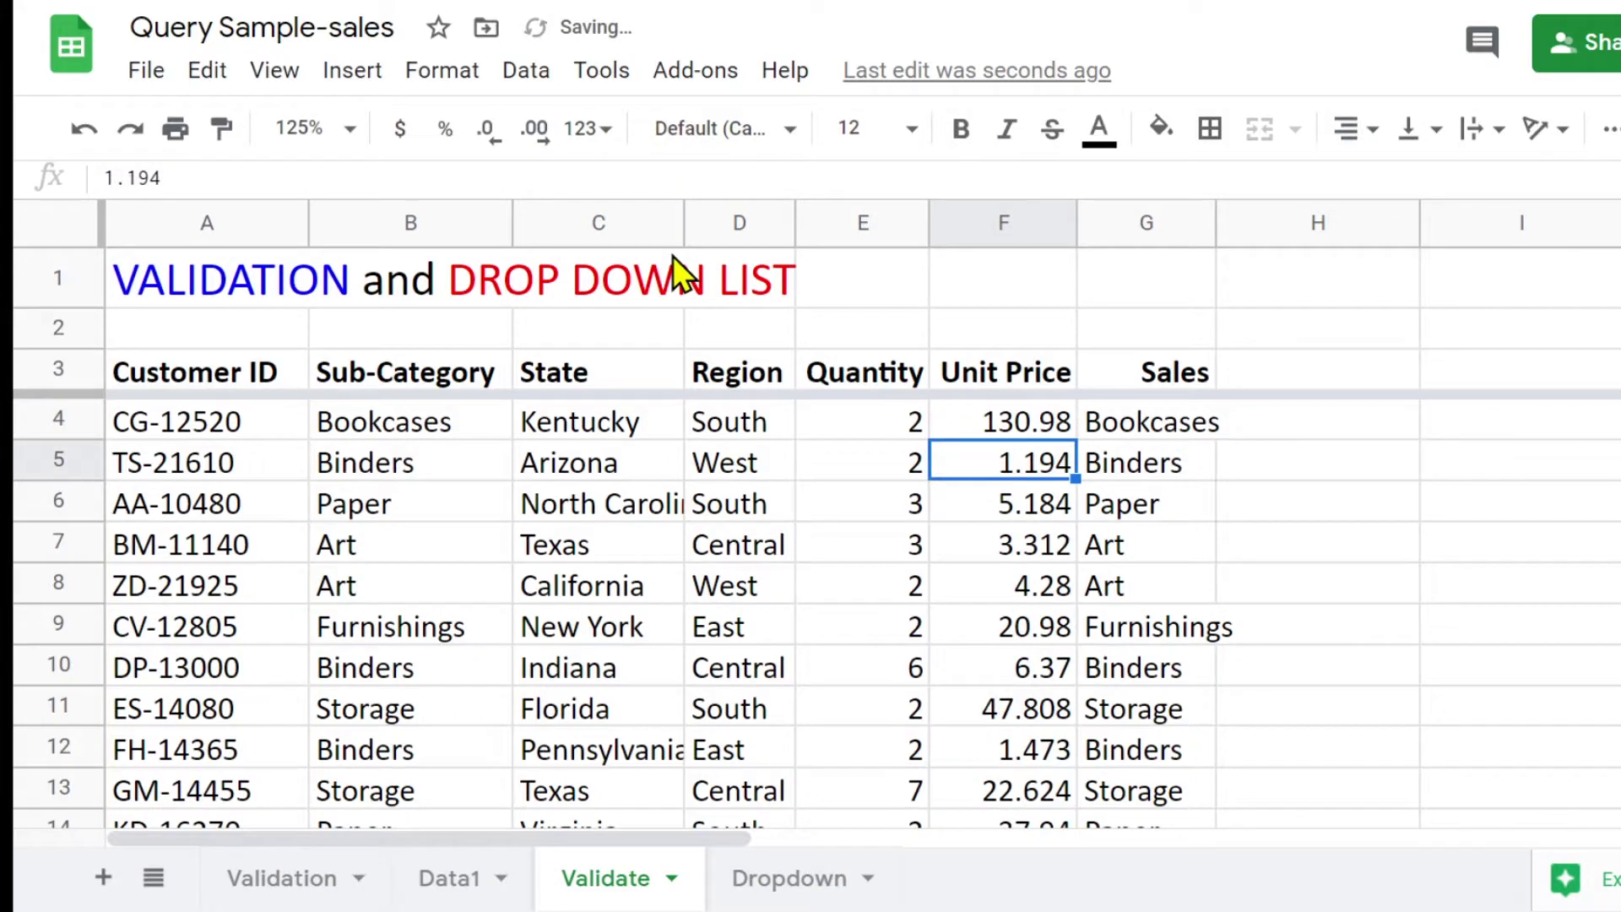
# - Set the VLOOKUP column index in Sales cell G4 to 7
pyautogui.click(1178, 434)
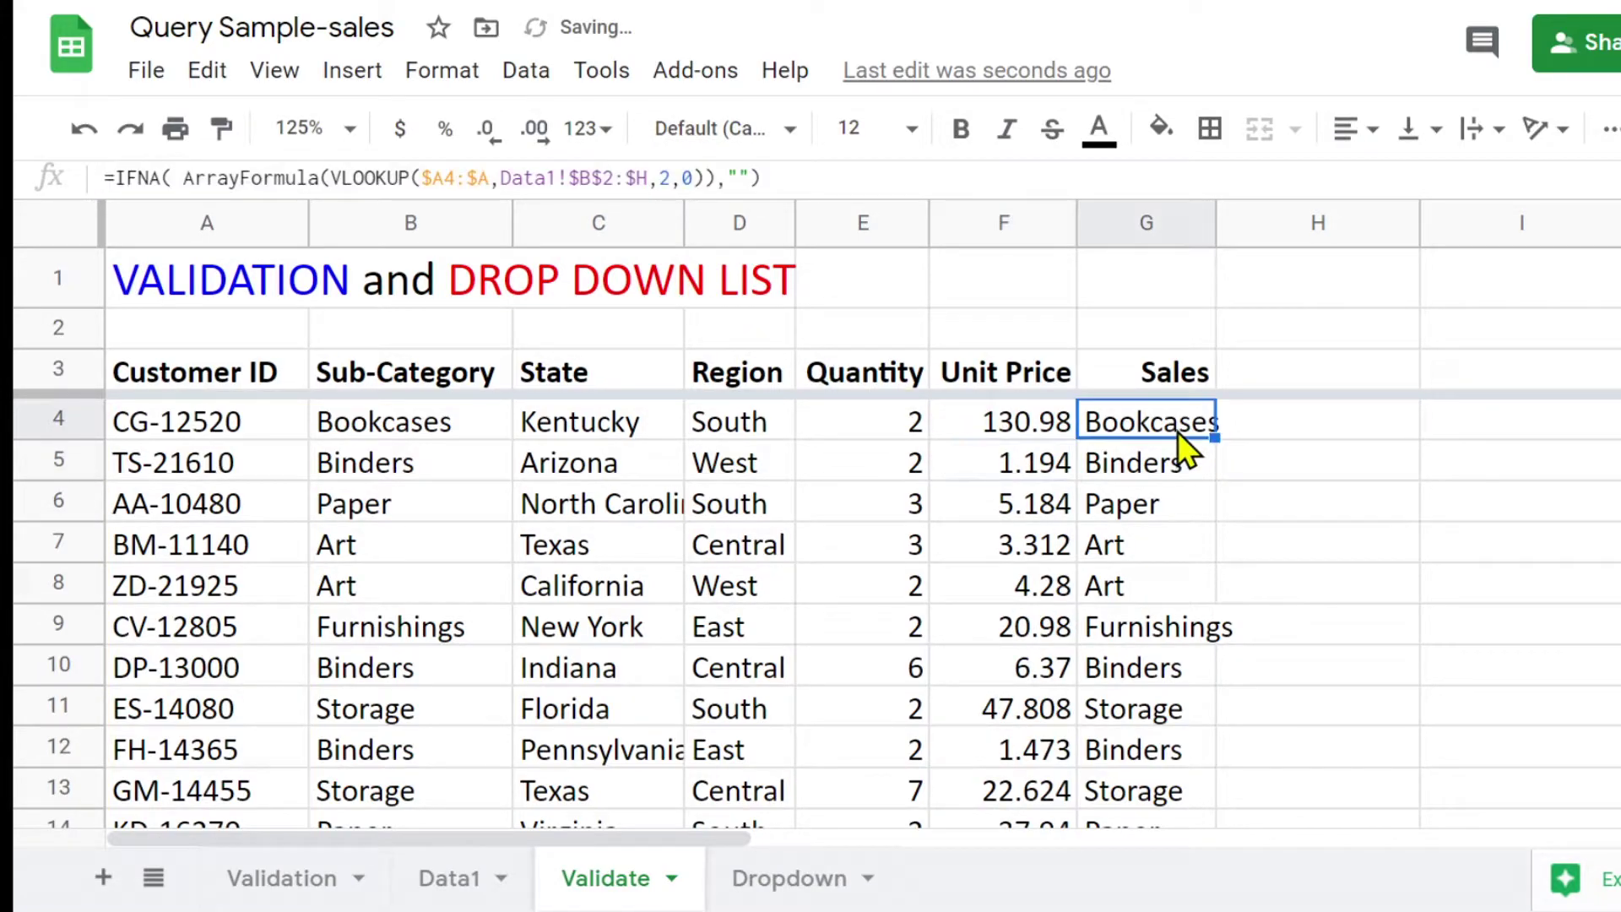
pyautogui.doubleClick(664, 177)
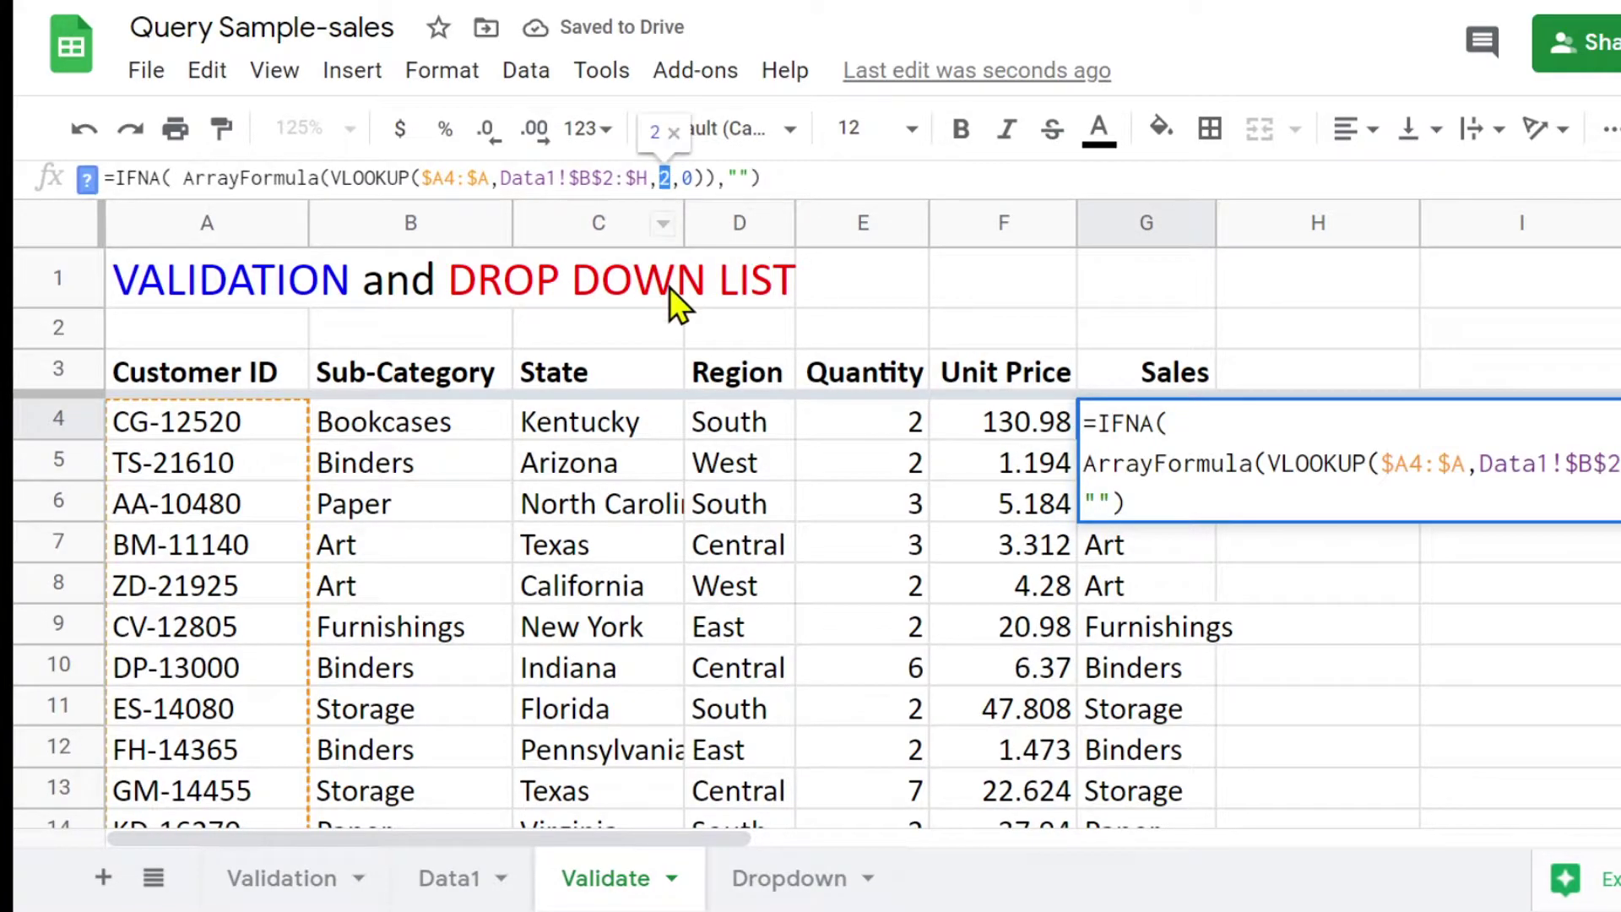
pyautogui.write('7')
pyautogui.press('Return')
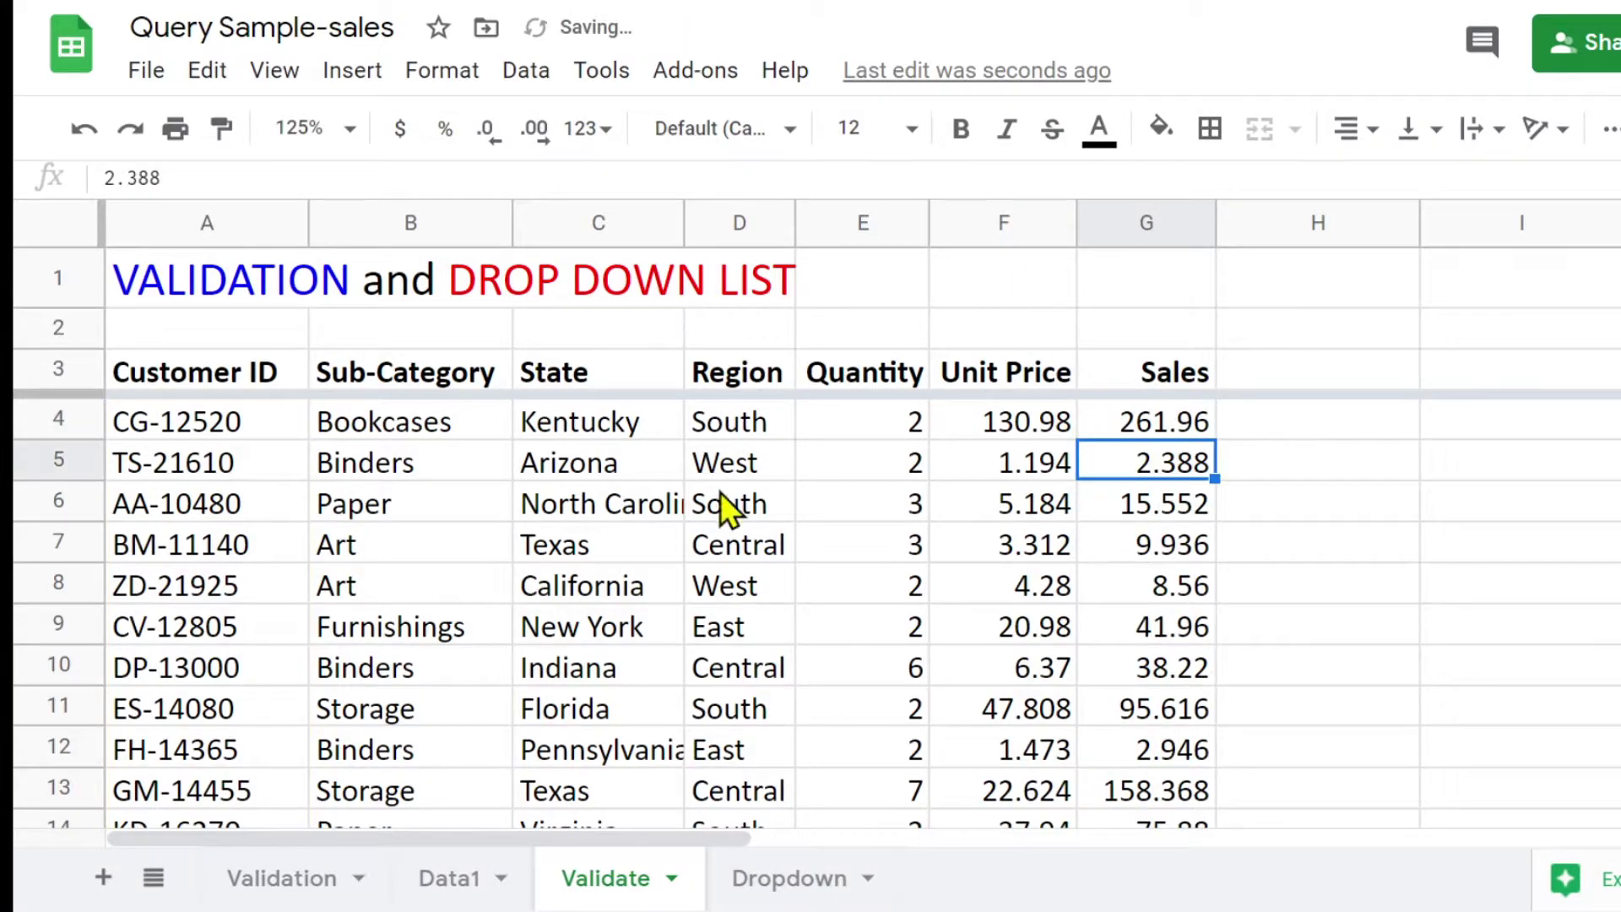
# - Enter F in the first empty Customer ID cell, A15, and fill it with the suggested ID starting with FH
pyautogui.scroll(-3, 600, 524)
pyautogui.scroll(4, 600, 524)
pyautogui.scroll(-3, 601, 523)
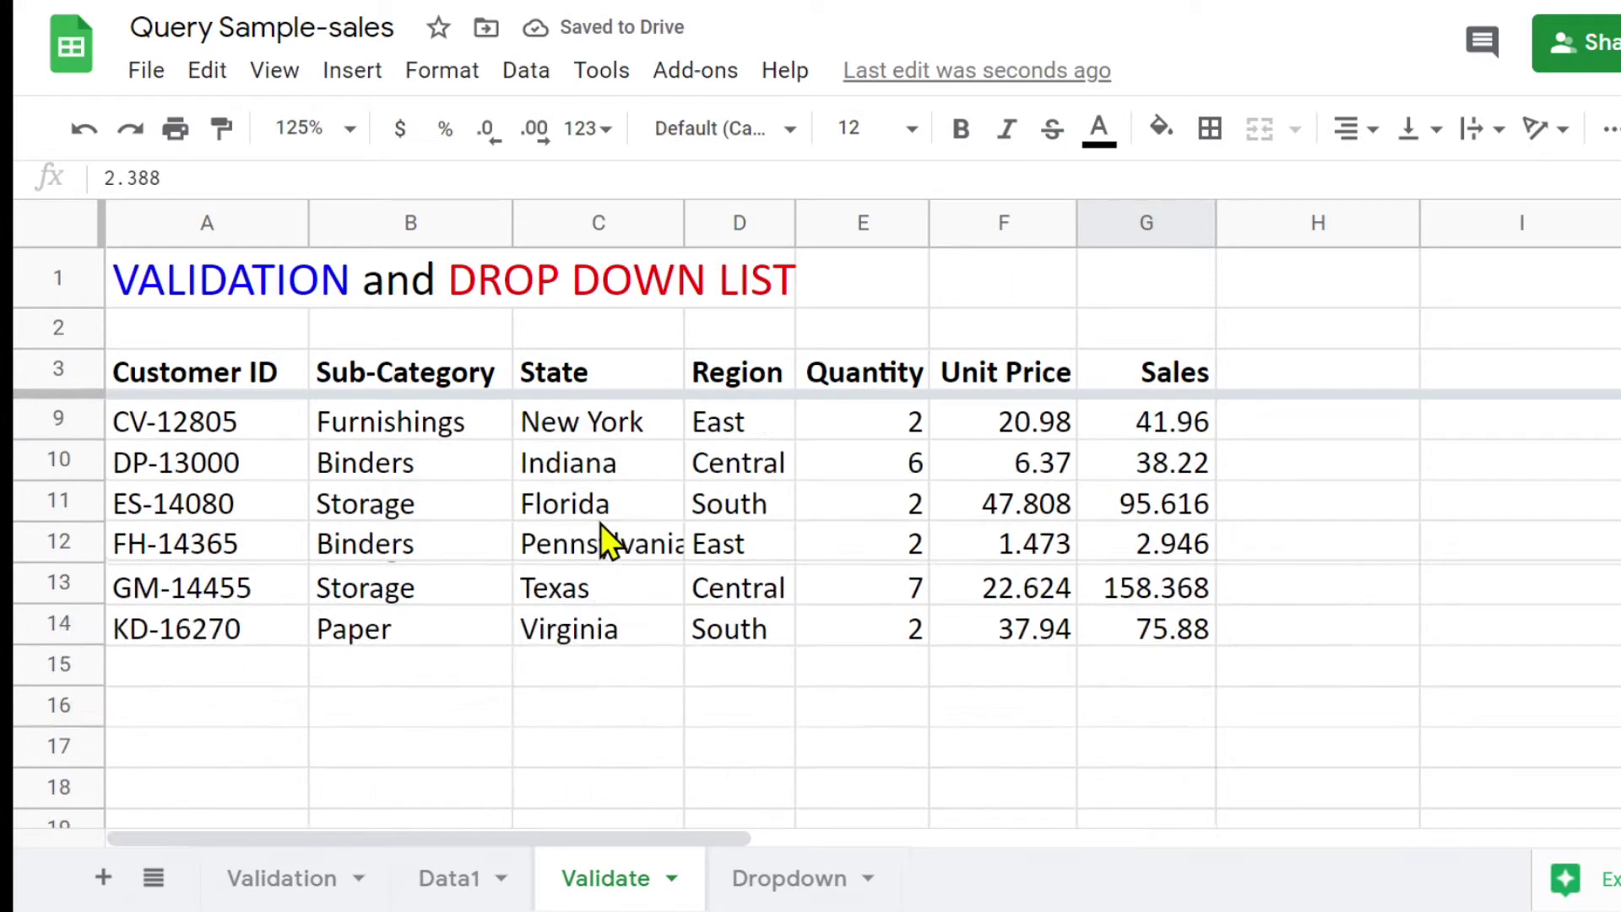
pyautogui.click(196, 590)
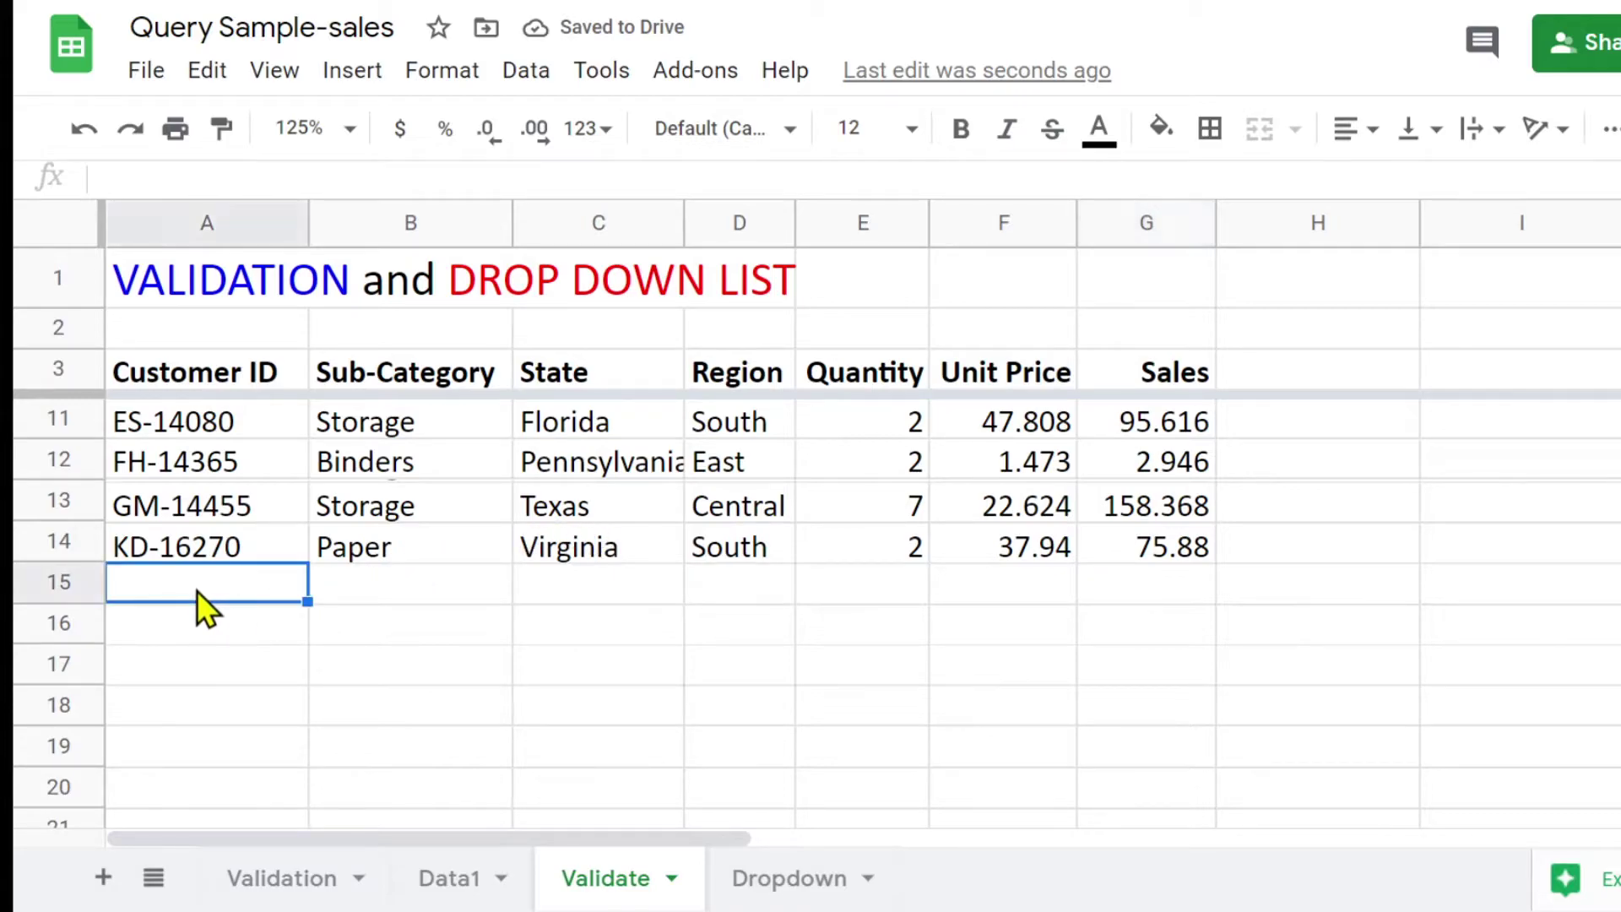
pyautogui.write('F')
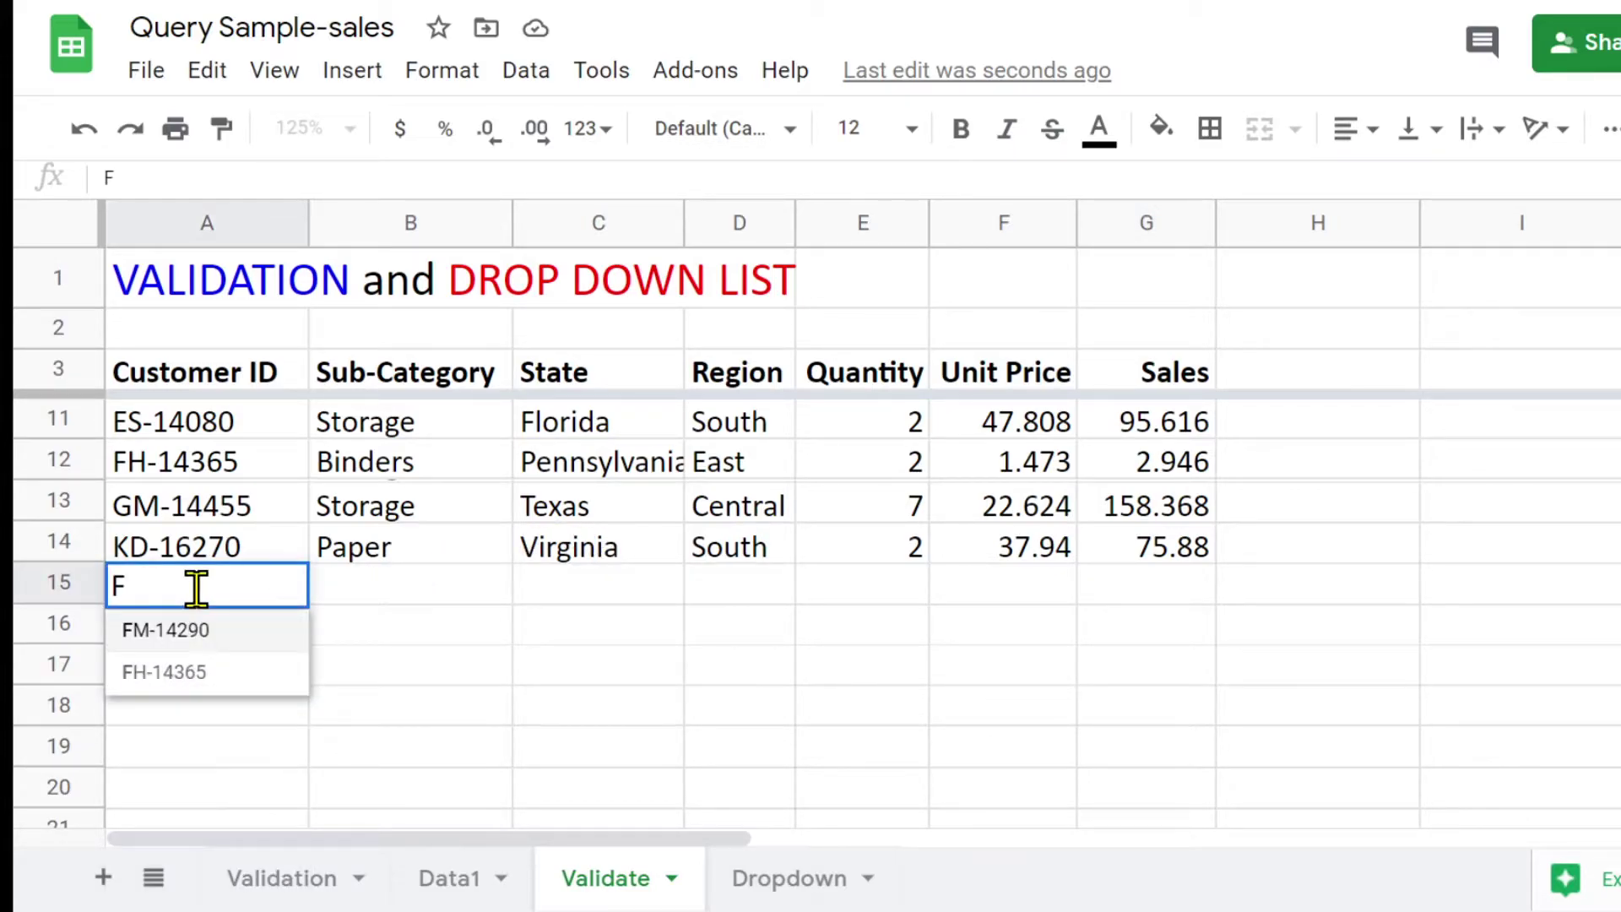
pyautogui.click(195, 672)
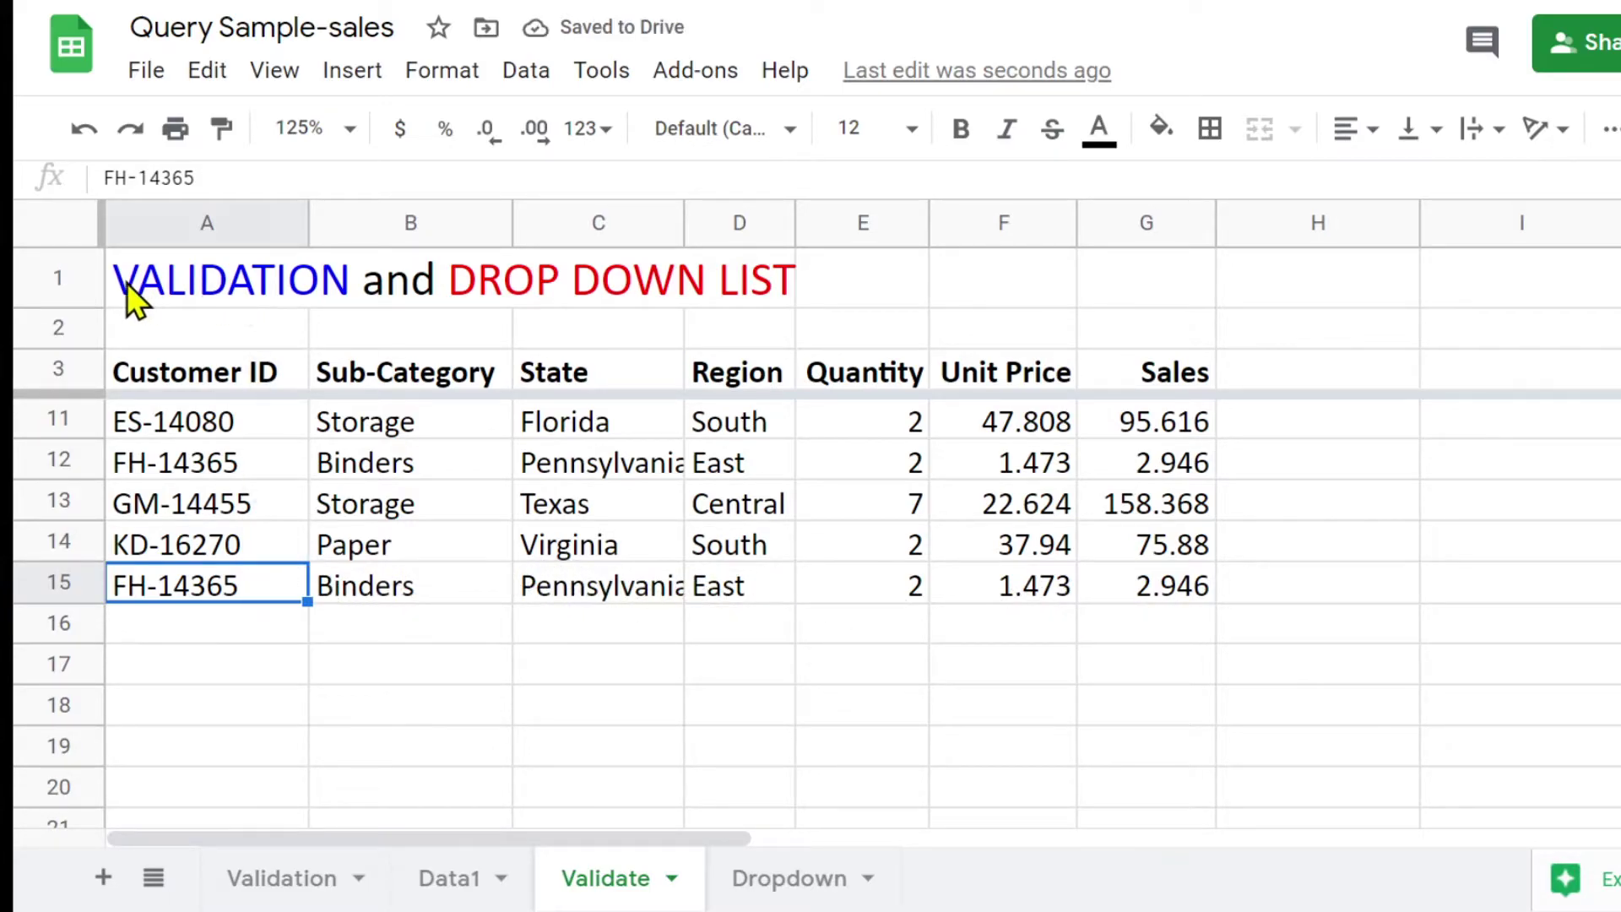
# - Review the completed table on the Validate sheet and the date entries on the Validation sheet
pyautogui.scroll(3, 186, 540)
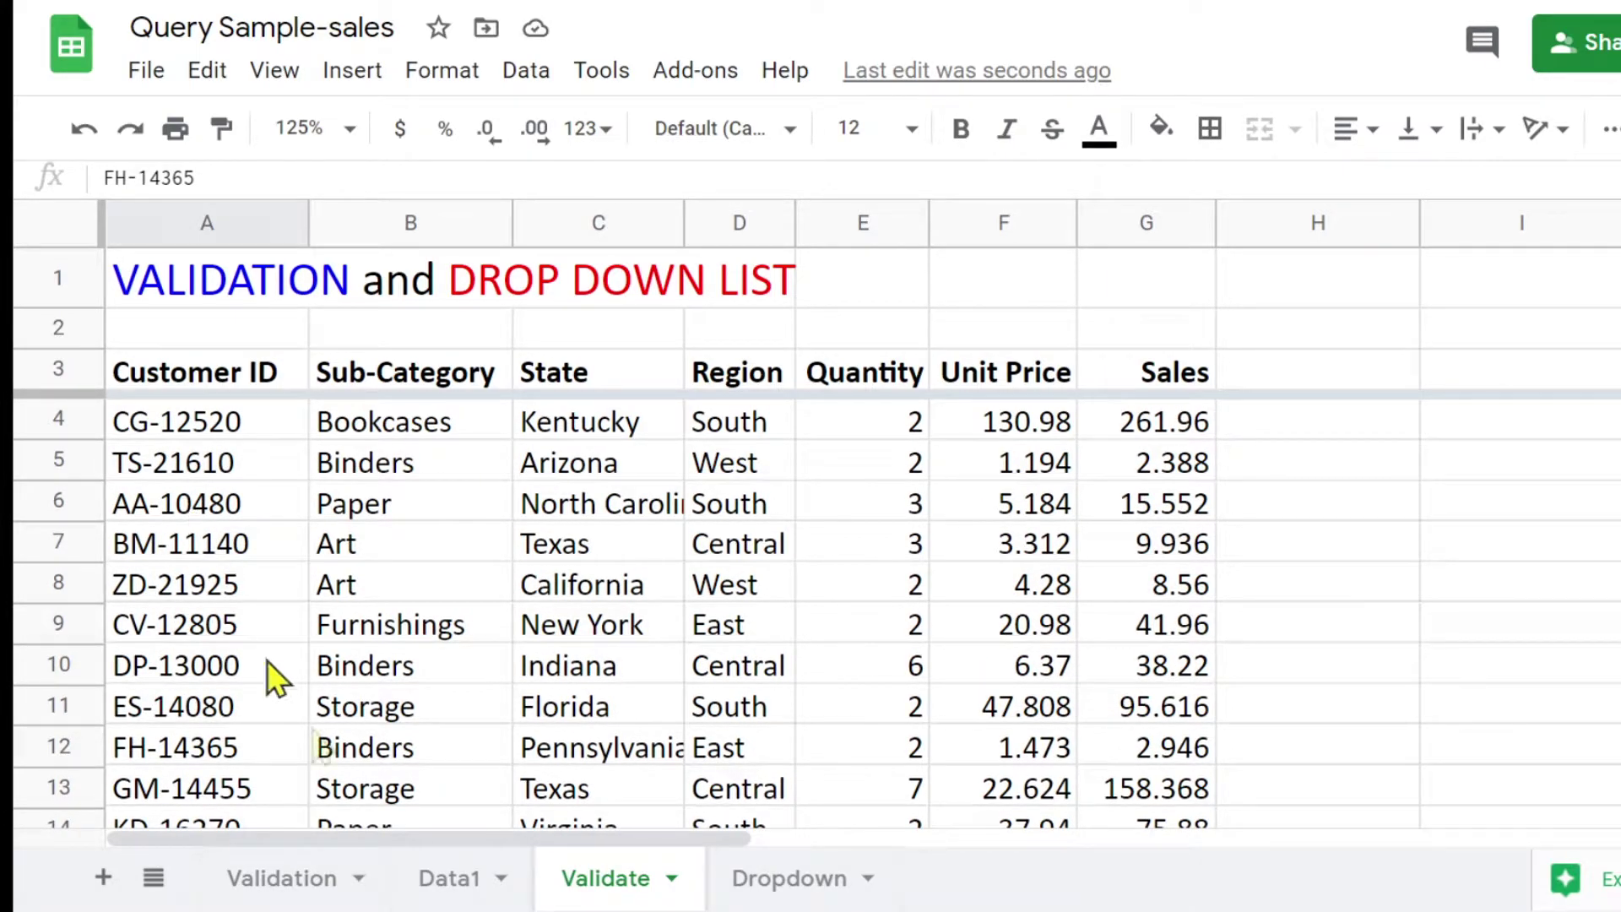
pyautogui.click(282, 877)
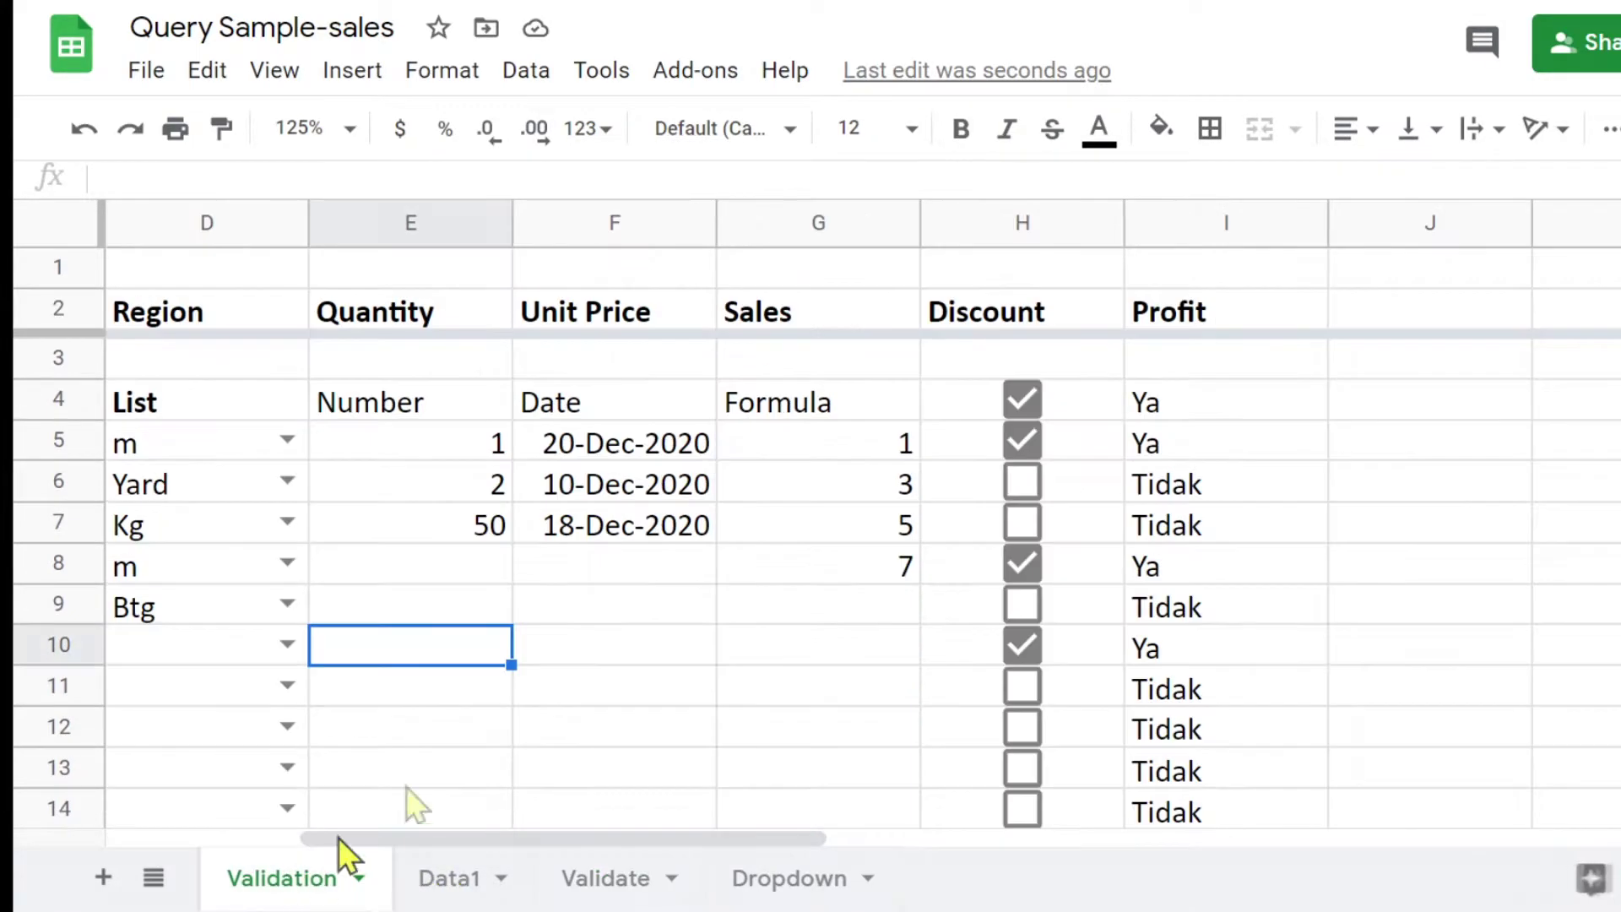
pyautogui.click(628, 447)
pyautogui.click(620, 493)
pyautogui.click(615, 563)
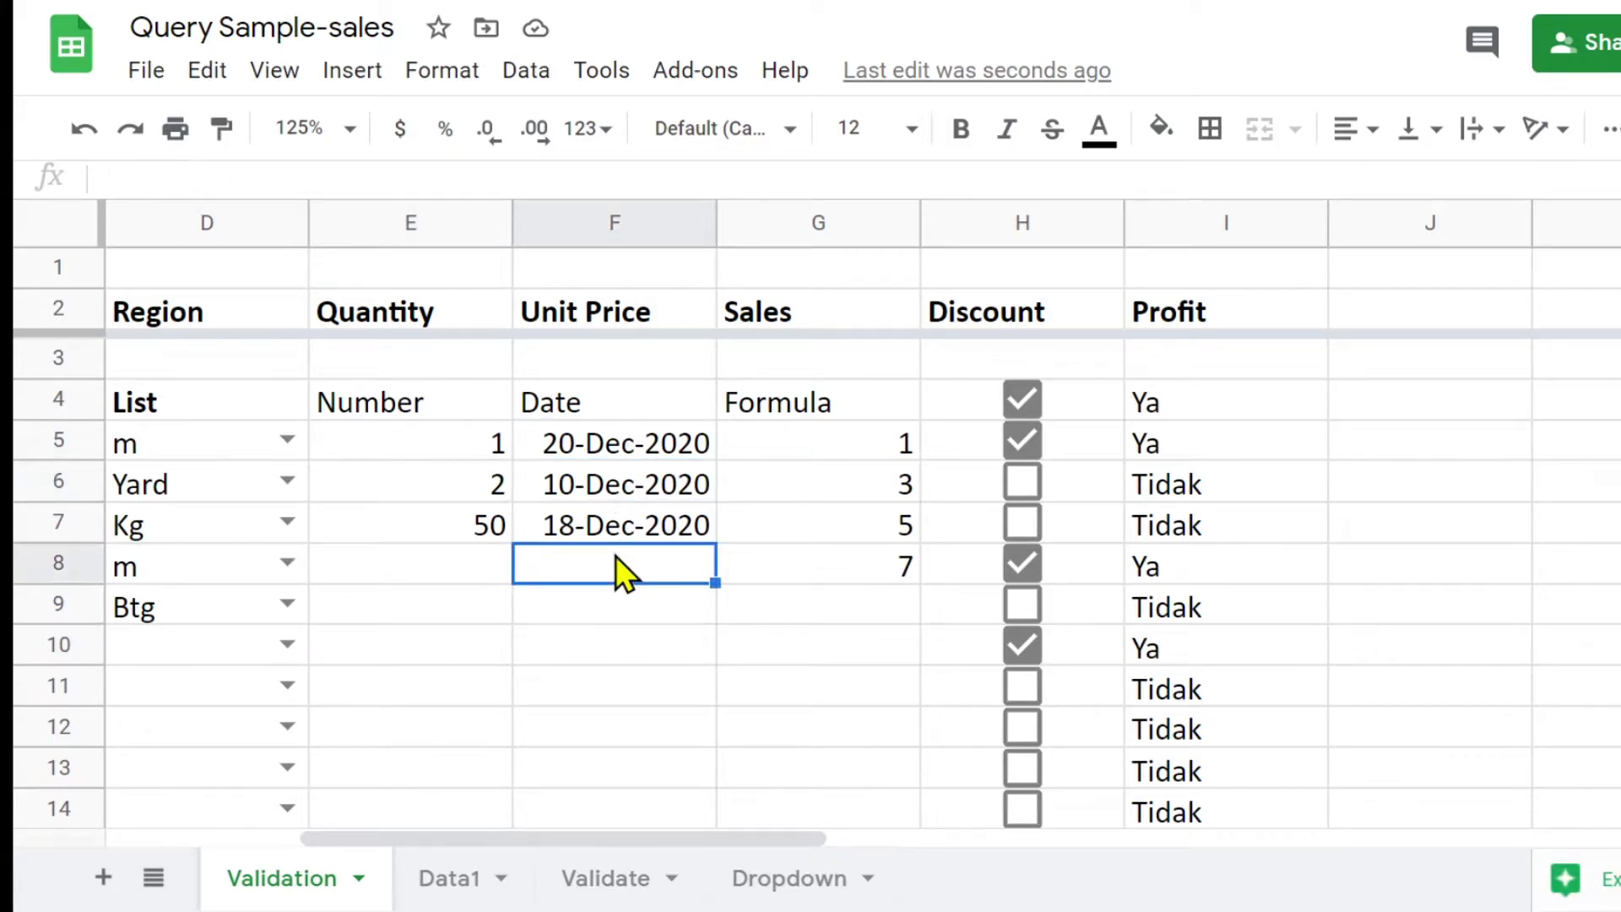
pyautogui.click(605, 878)
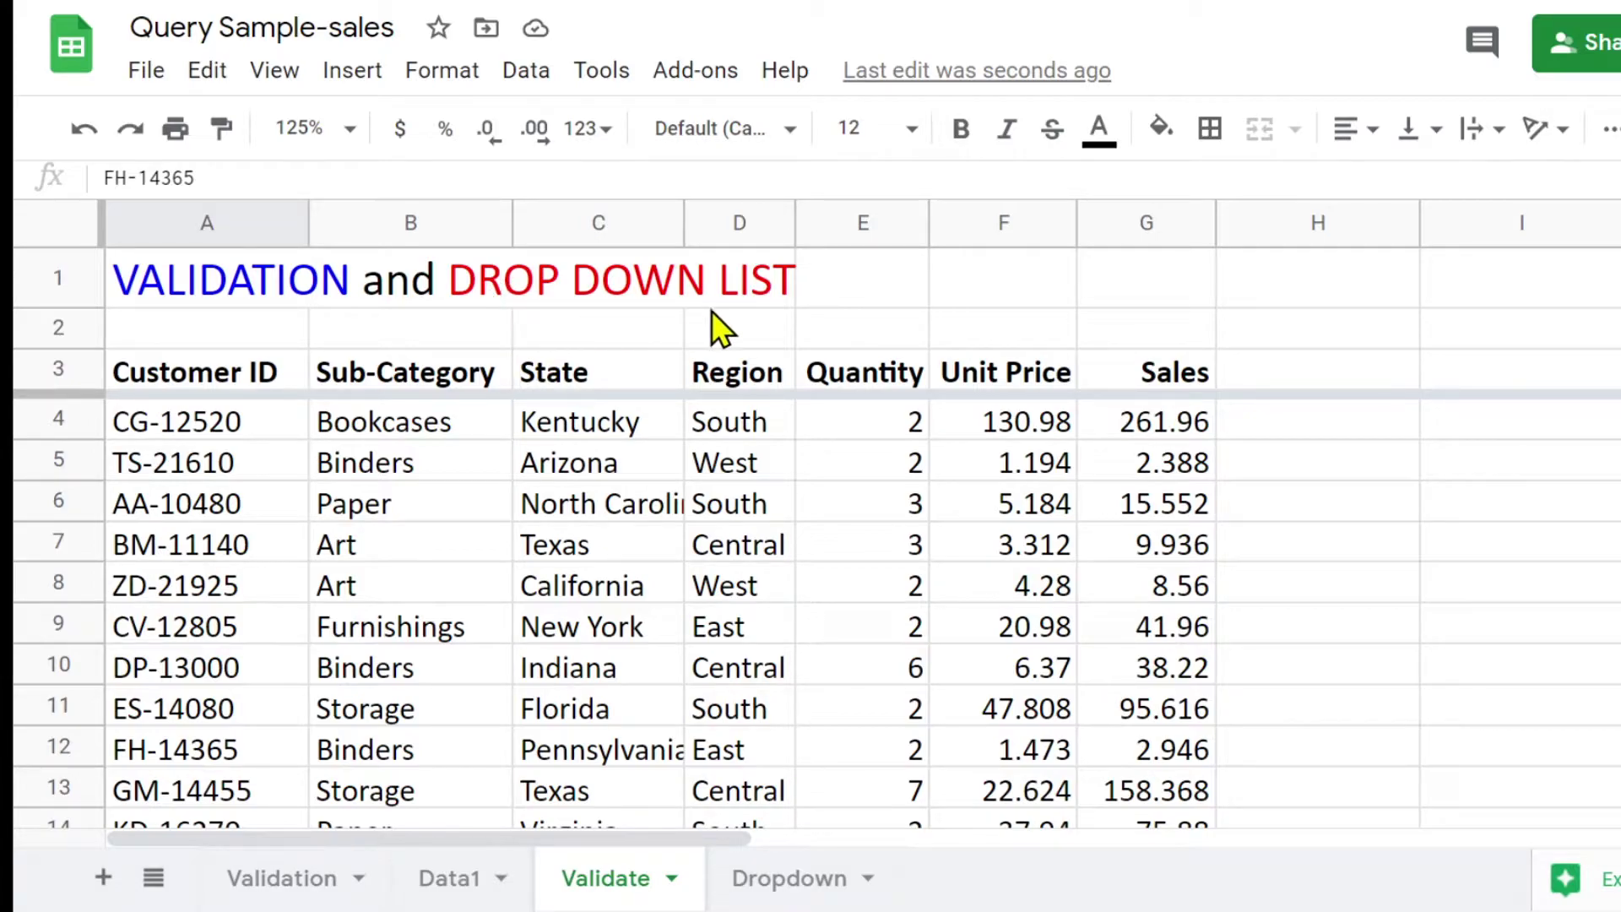
# - Start a data validation rule for cell A1 on the Dropdown sheet
pyautogui.click(802, 881)
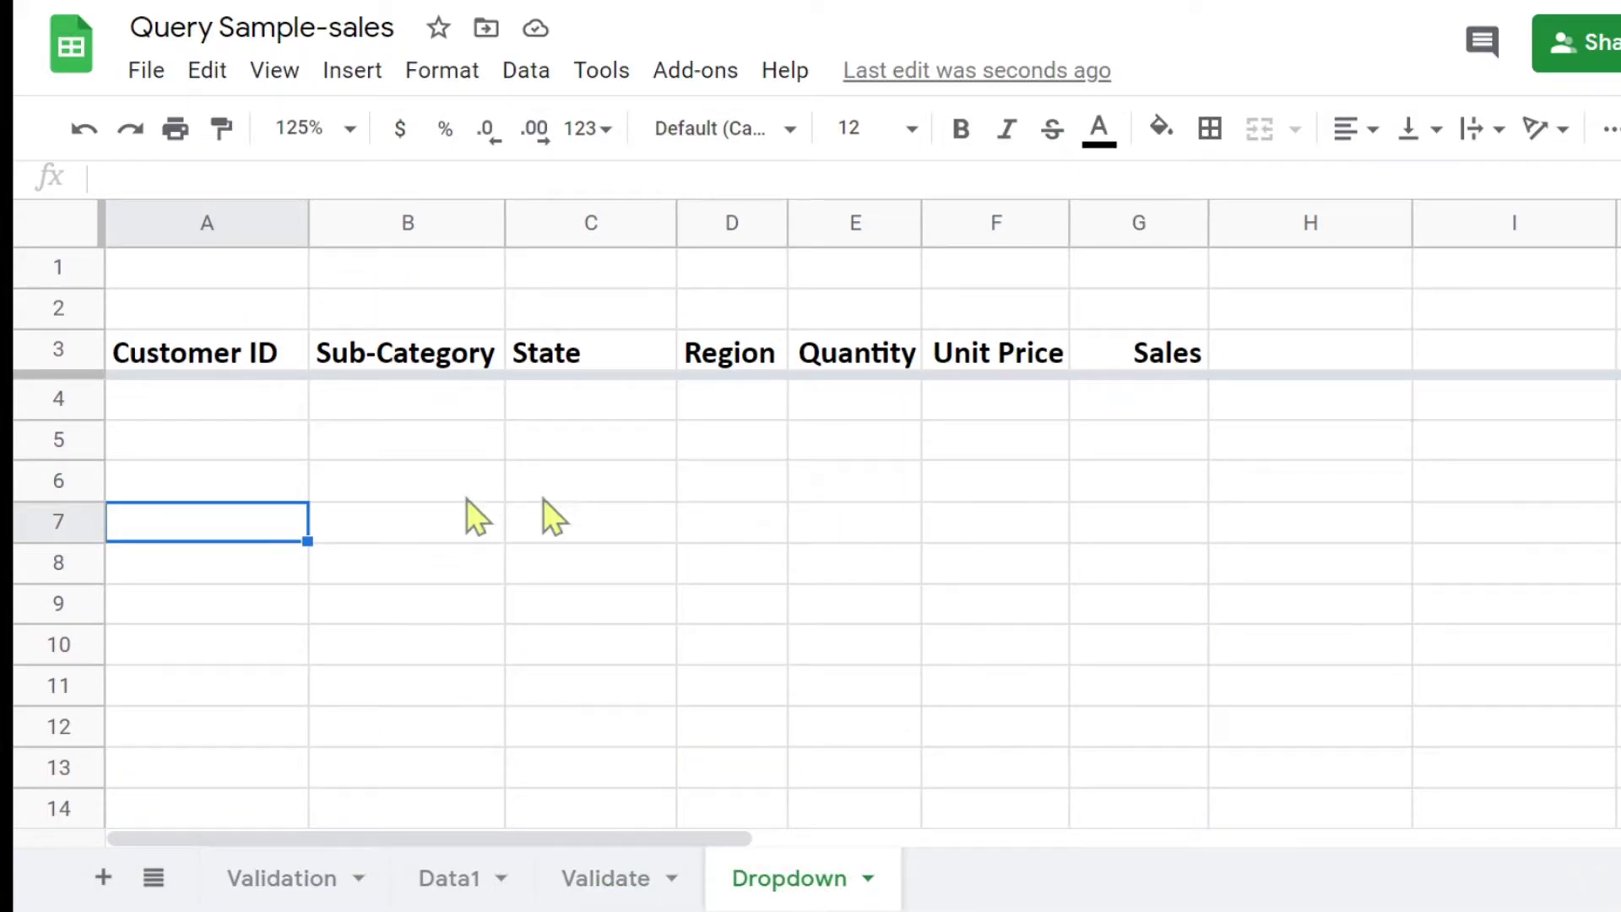
pyautogui.click(260, 270)
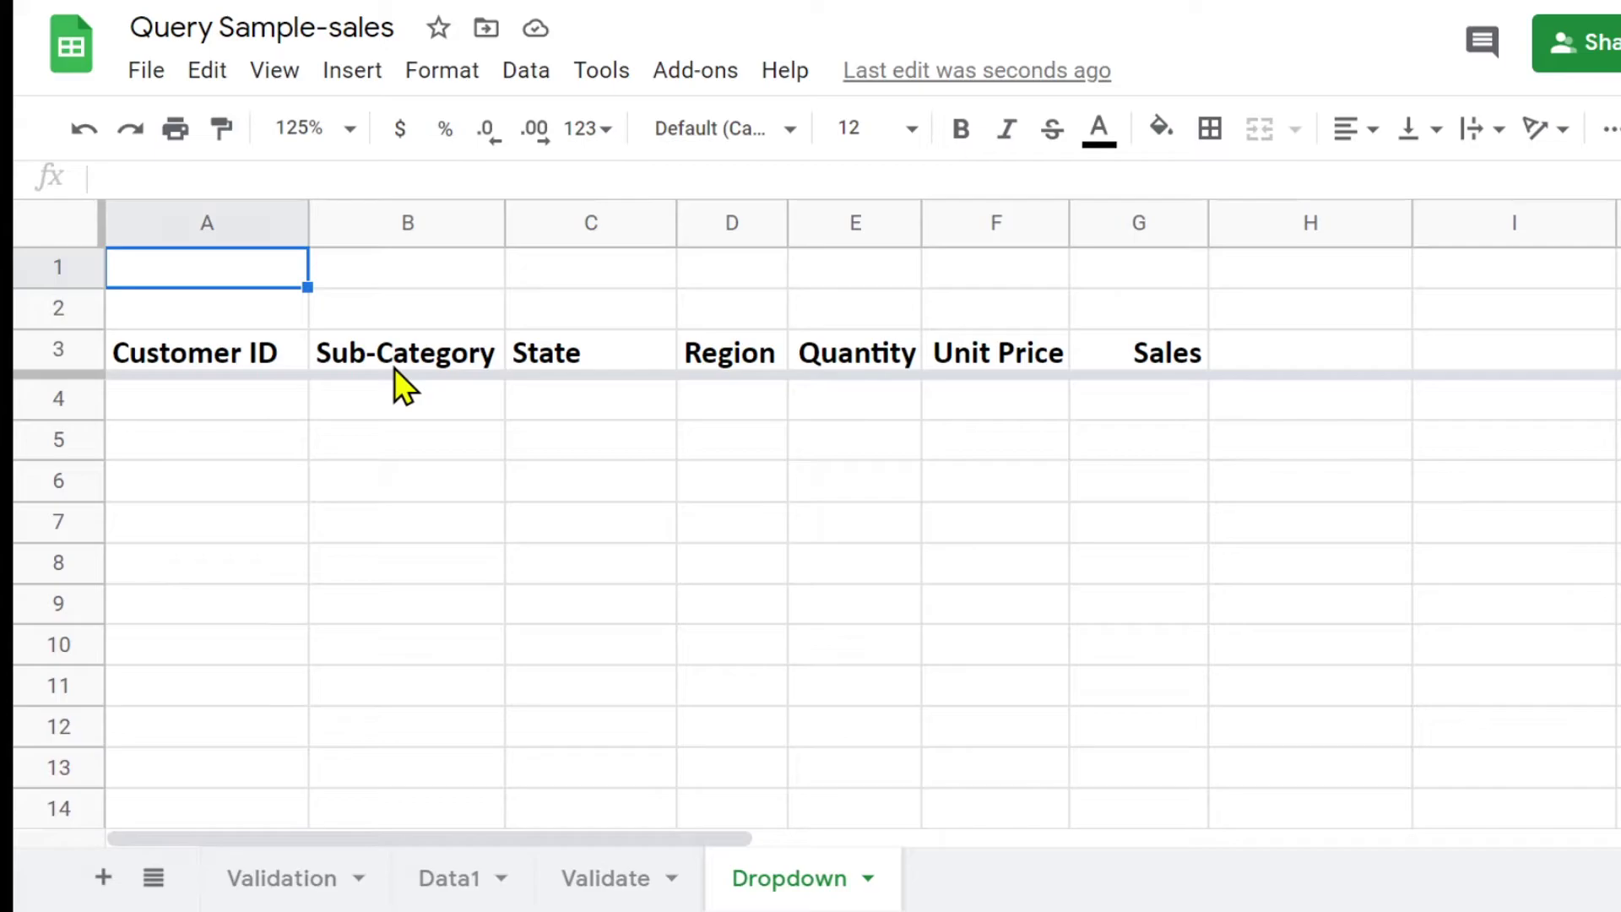
pyautogui.click(528, 71)
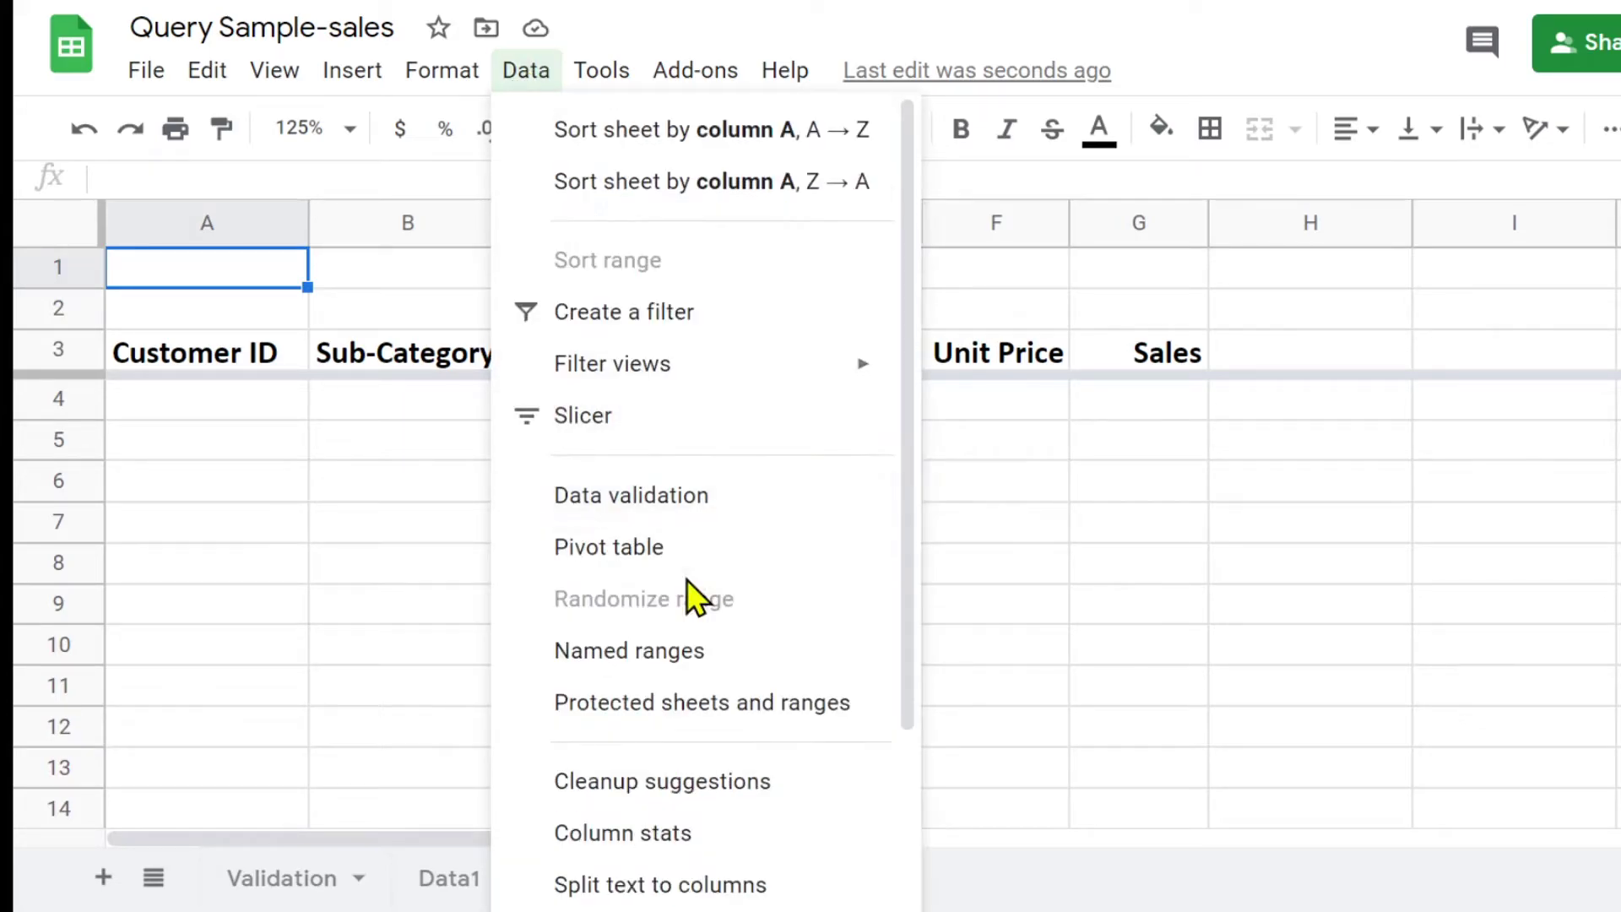
pyautogui.click(658, 498)
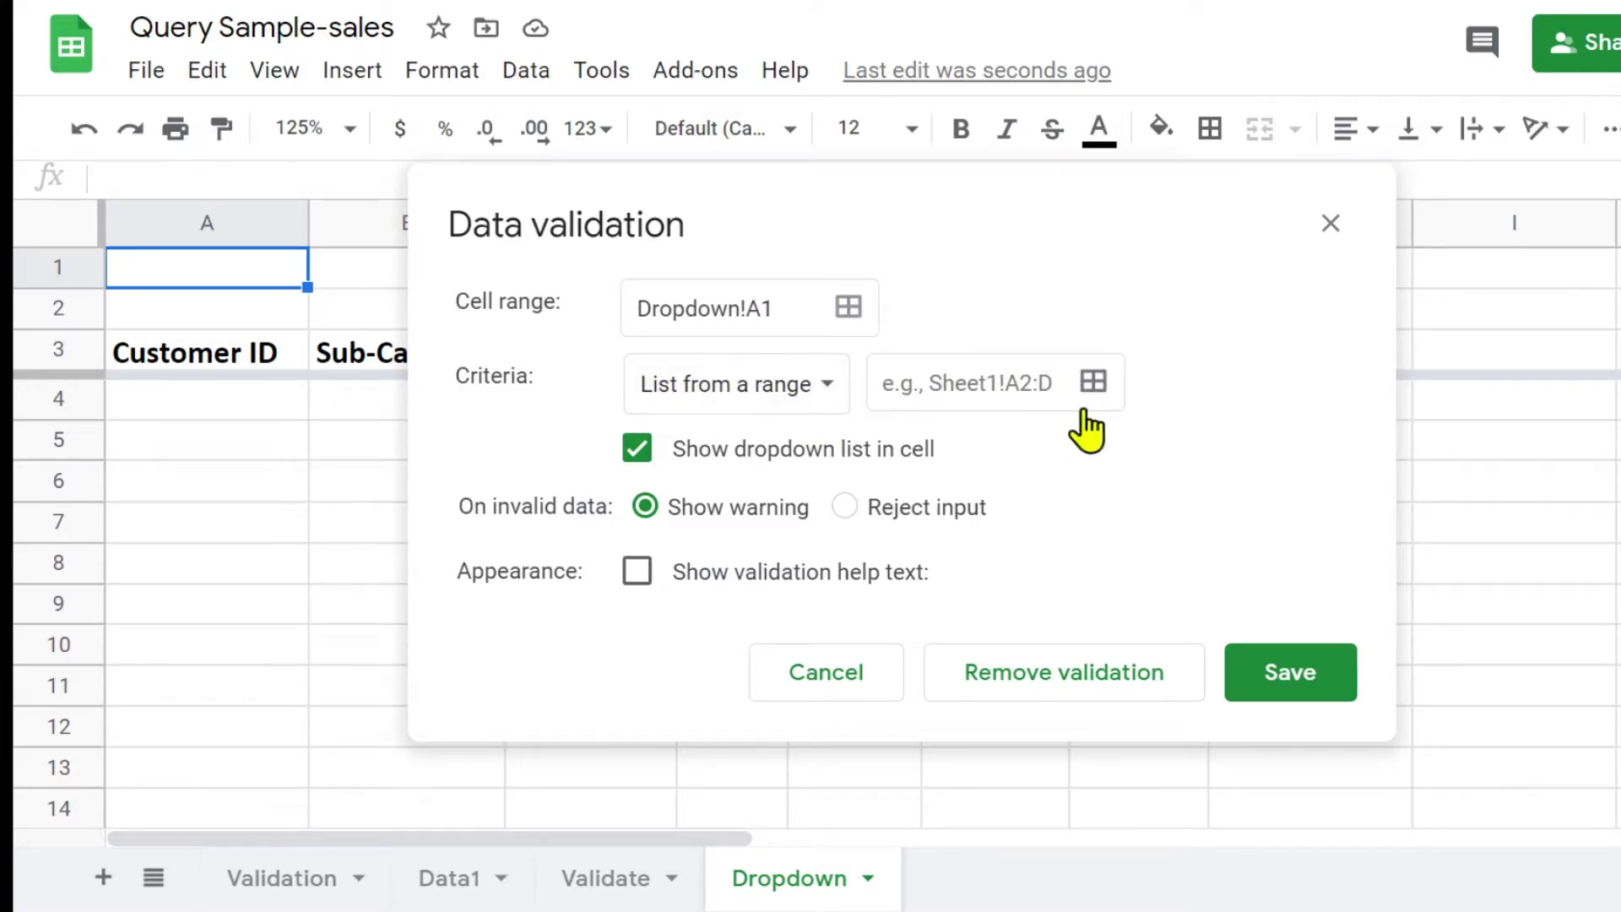
# - Use the Region range Data1!E3:E as the rule's list source, set invalid data to Reject input, and save the rule
pyautogui.click(1092, 381)
pyautogui.click(701, 315)
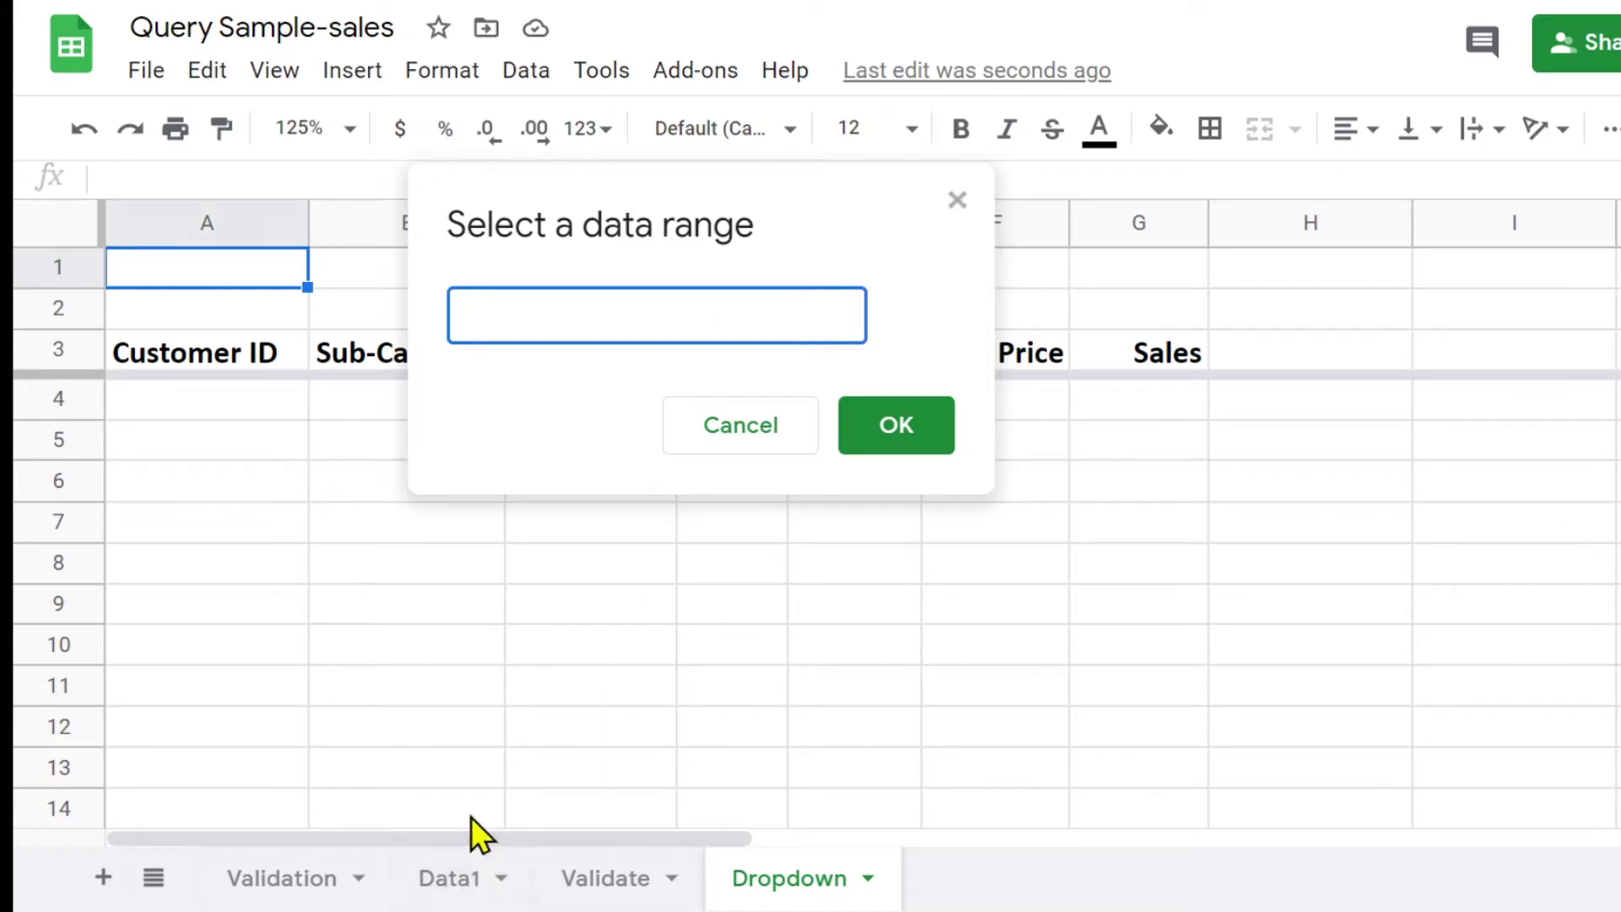
pyautogui.click(454, 880)
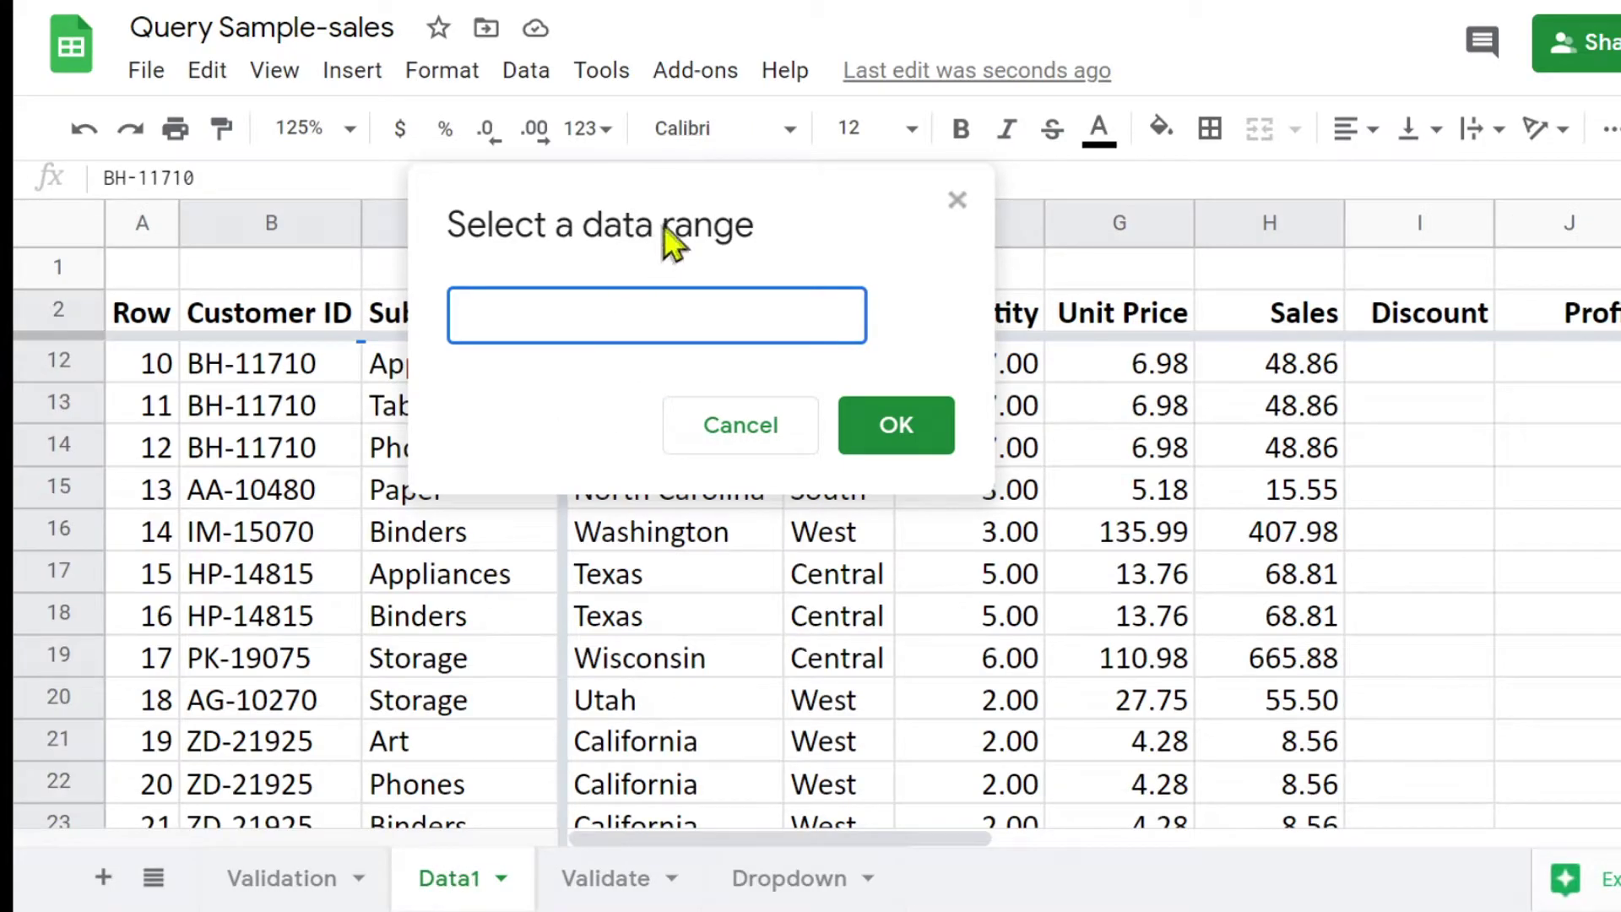
pyautogui.moveTo(652, 179); pyautogui.dragTo(1155, 201)
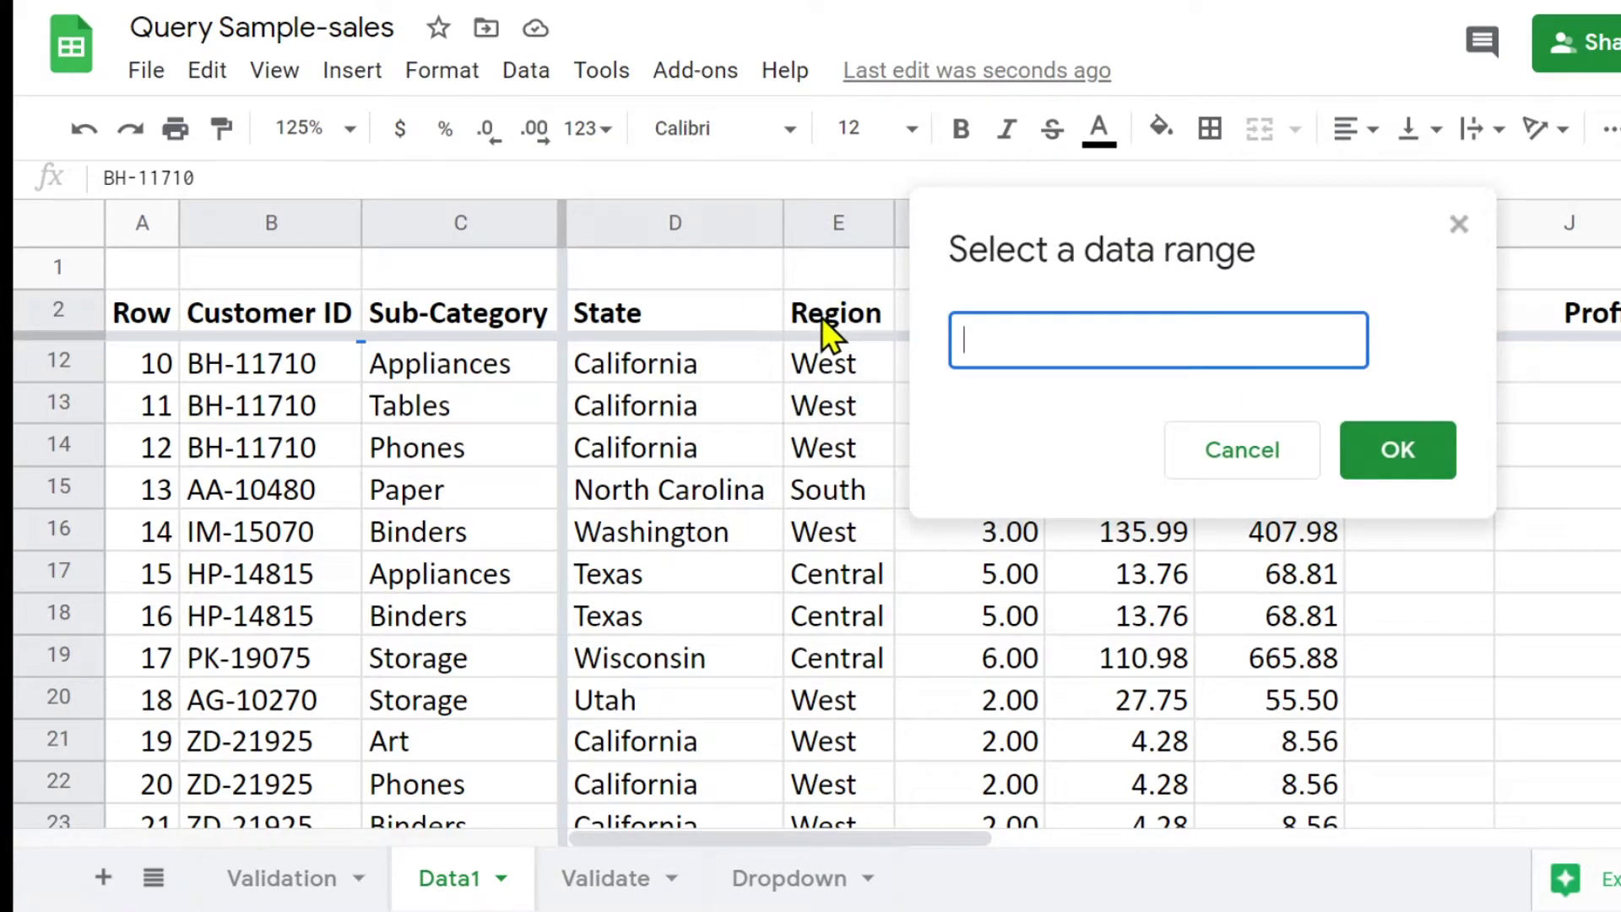
pyautogui.click(807, 365)
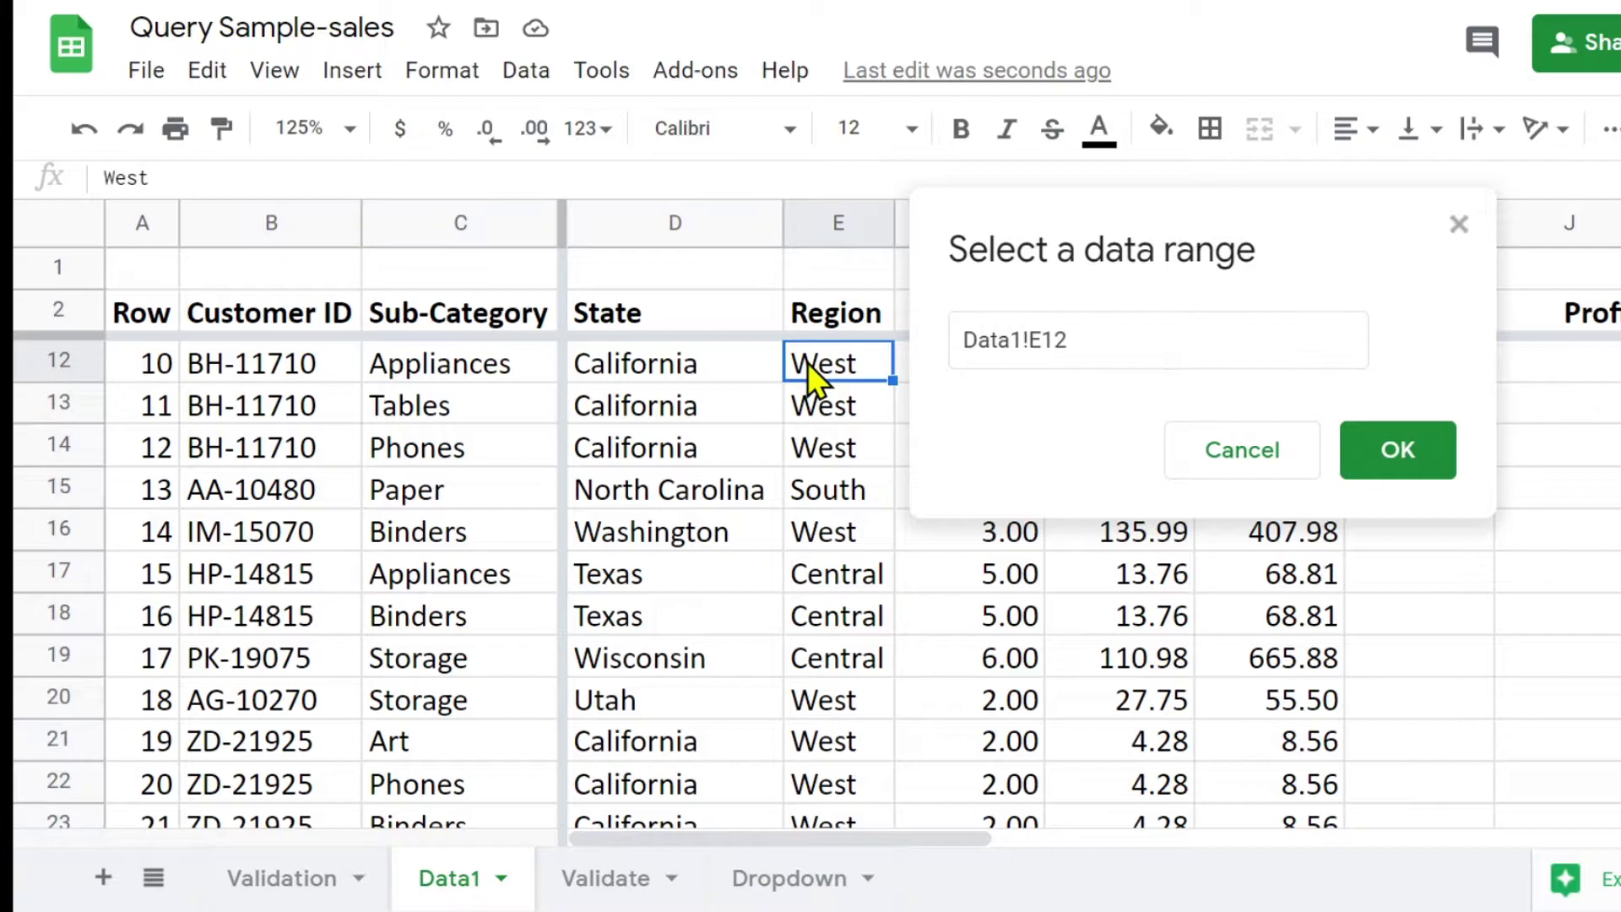
pyautogui.scroll(2, 807, 362)
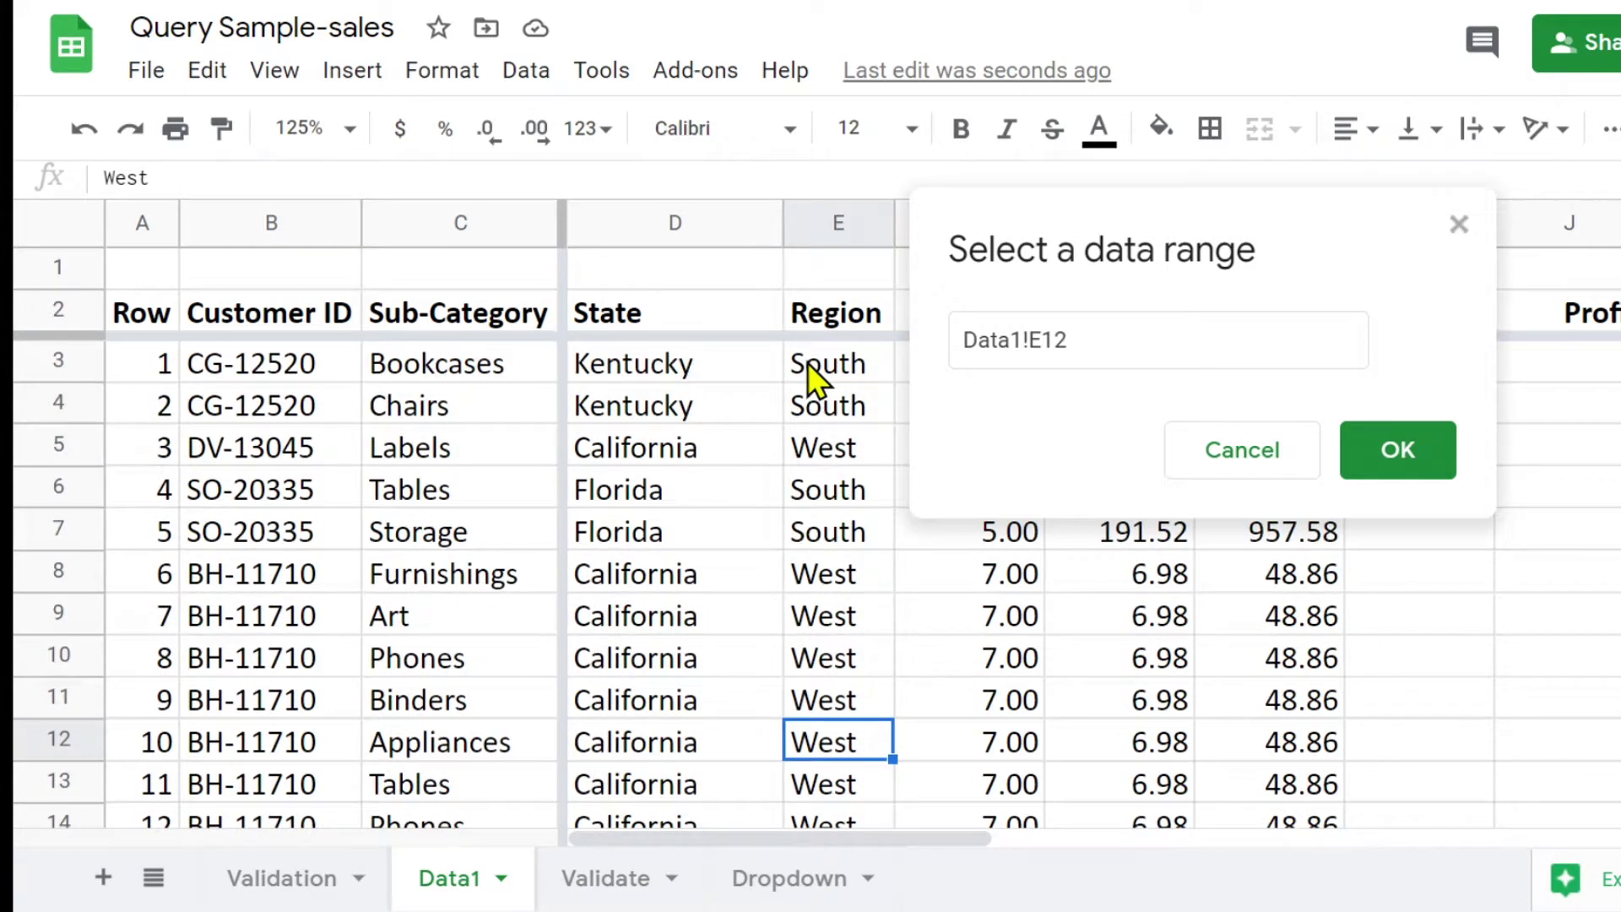
pyautogui.click(807, 362)
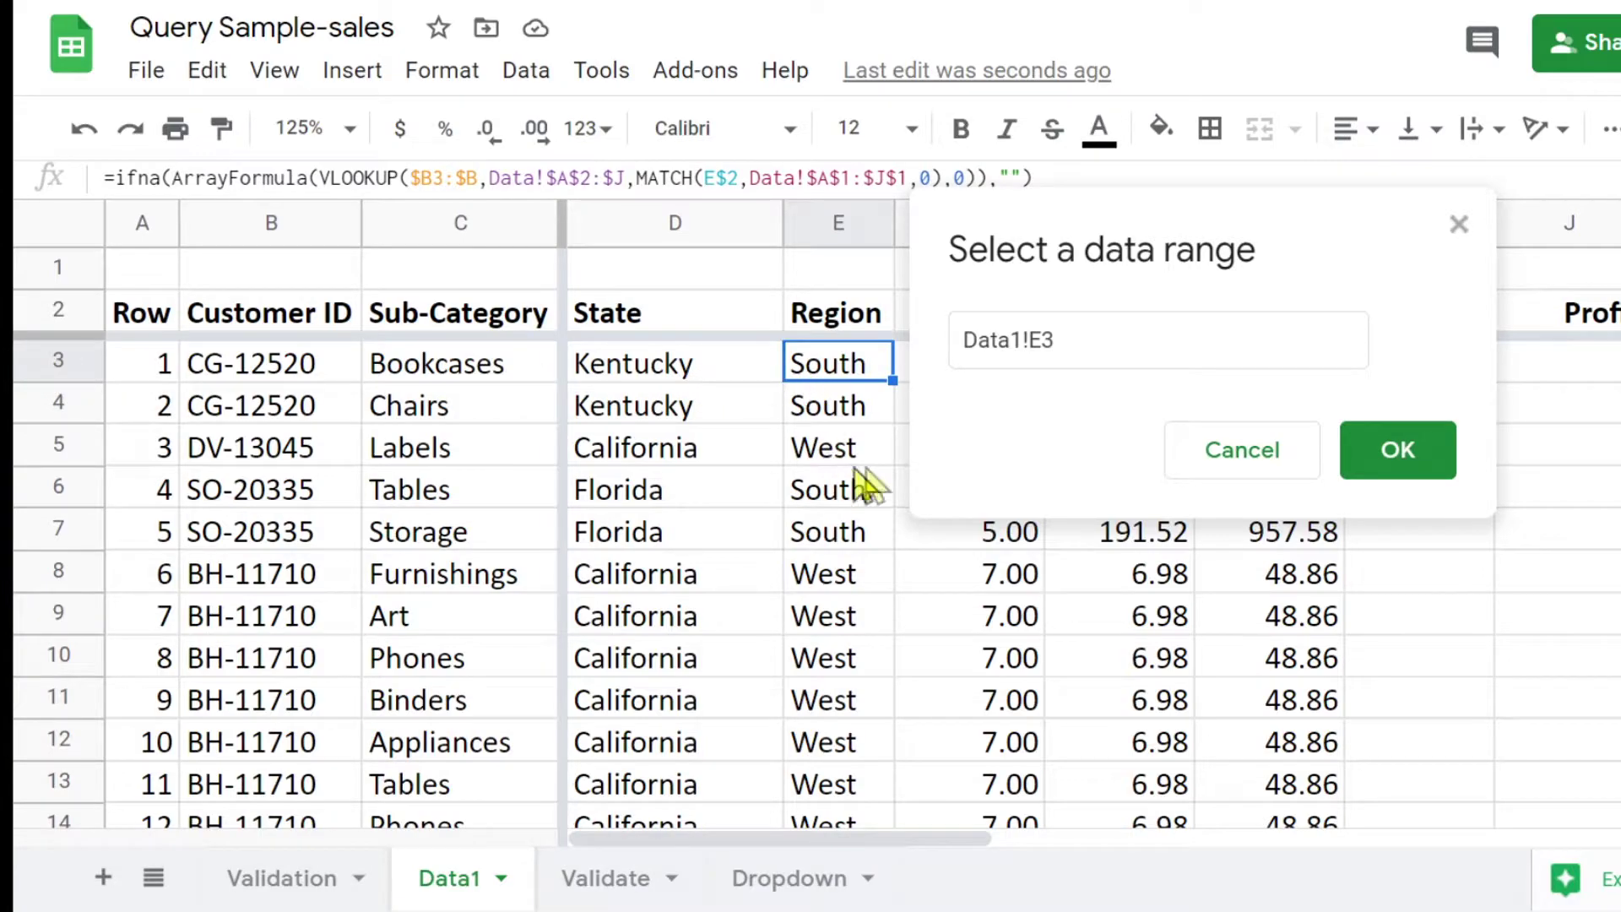
pyautogui.click(1082, 338)
pyautogui.write(':')
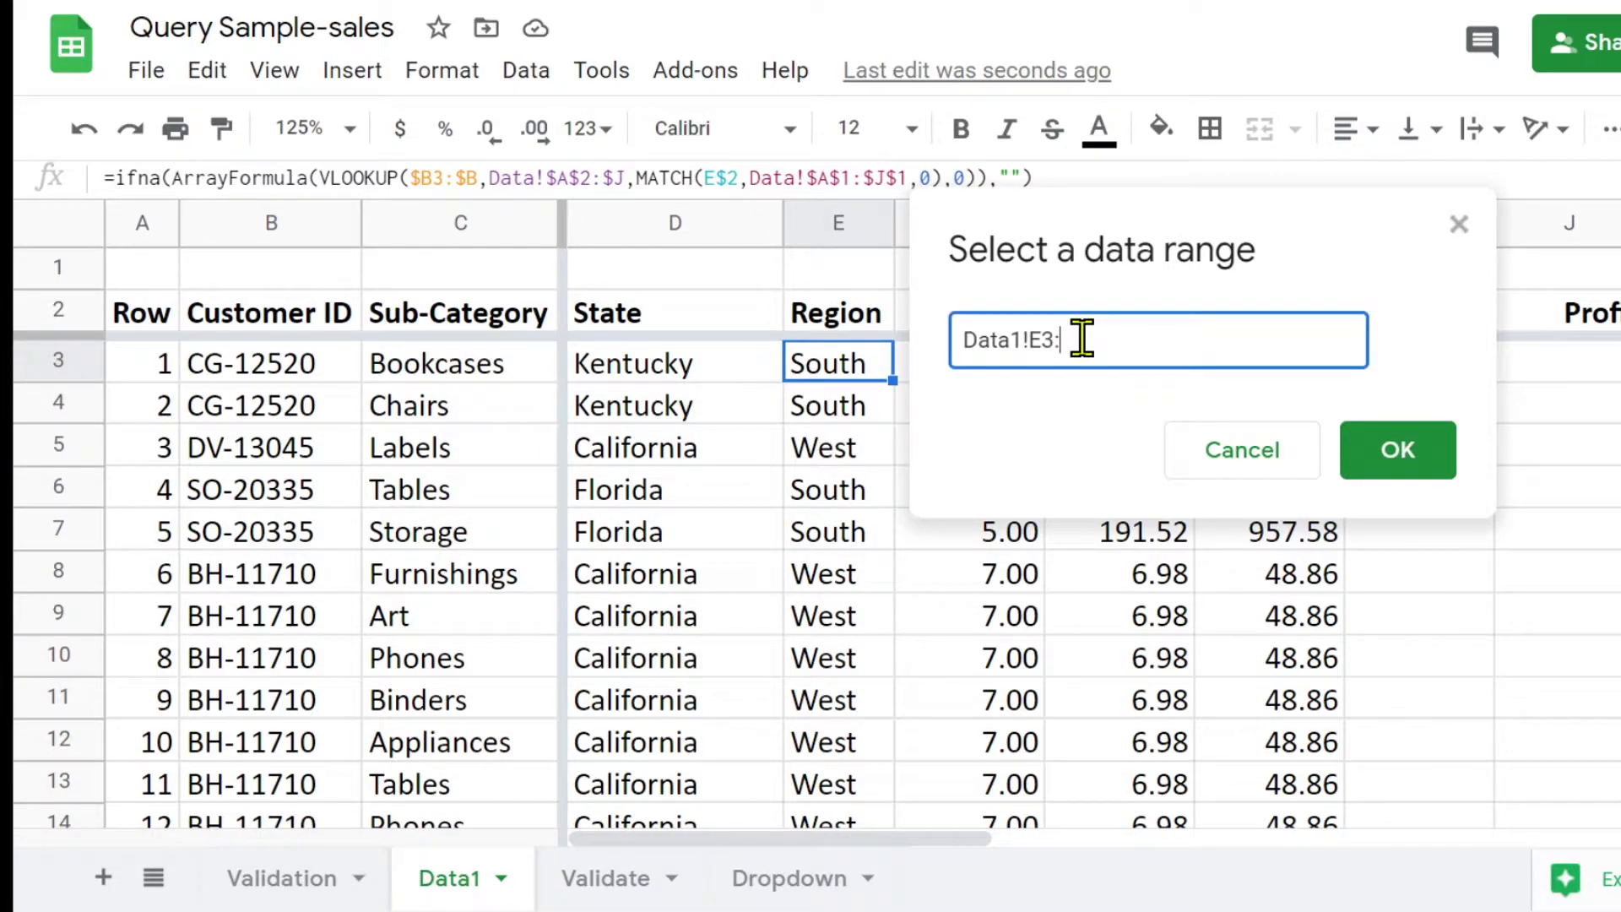
pyautogui.write('E')
pyautogui.click(1401, 451)
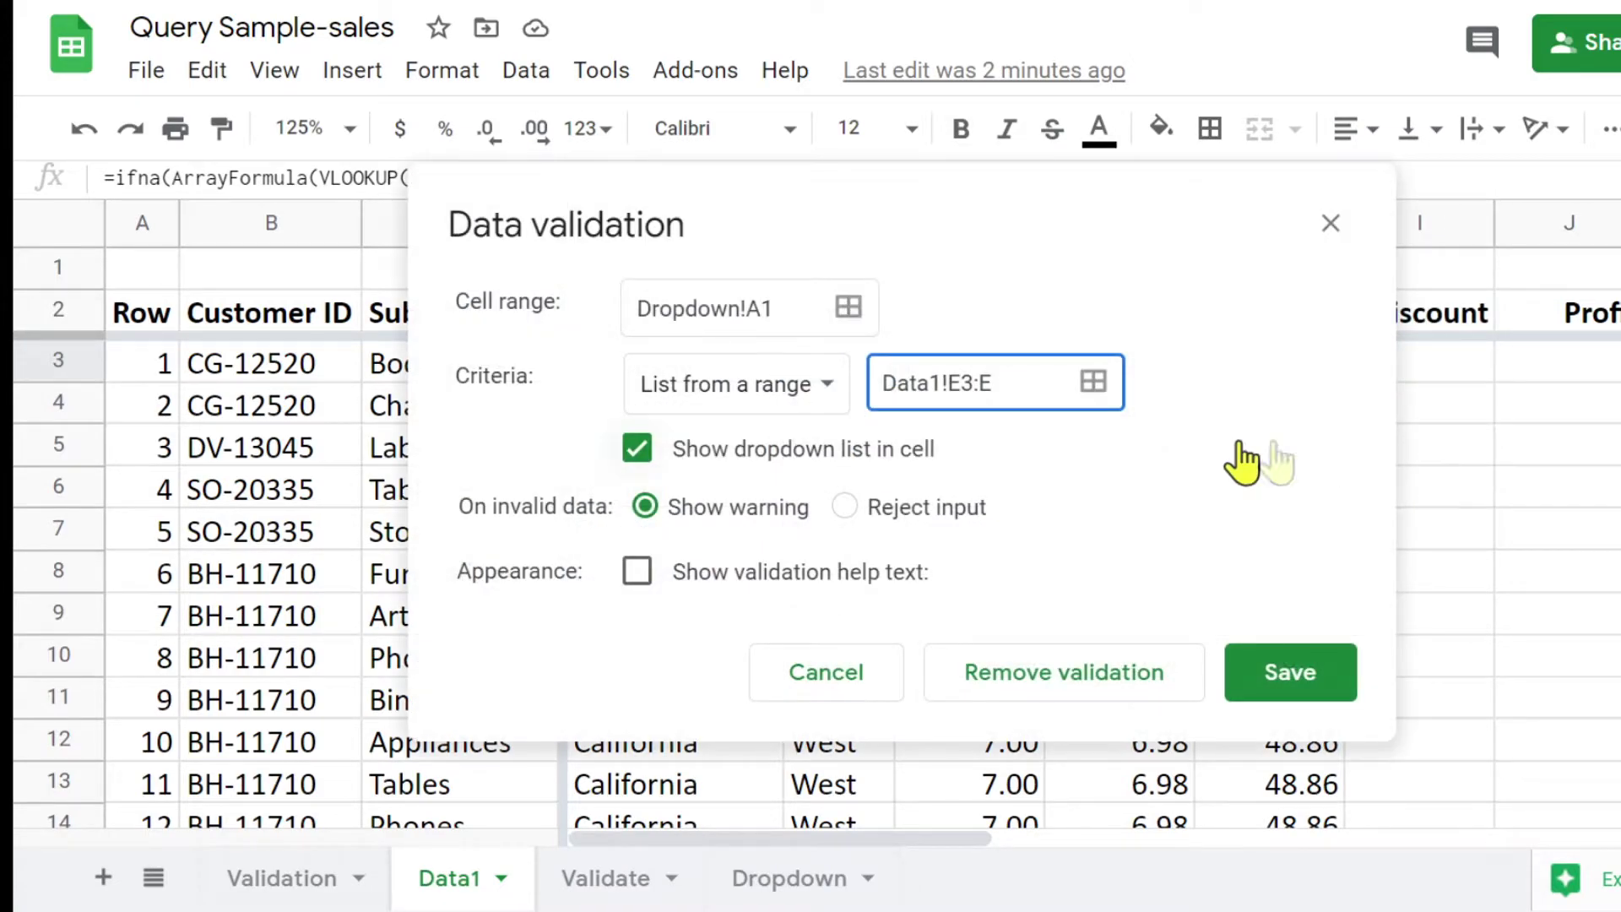
pyautogui.click(844, 507)
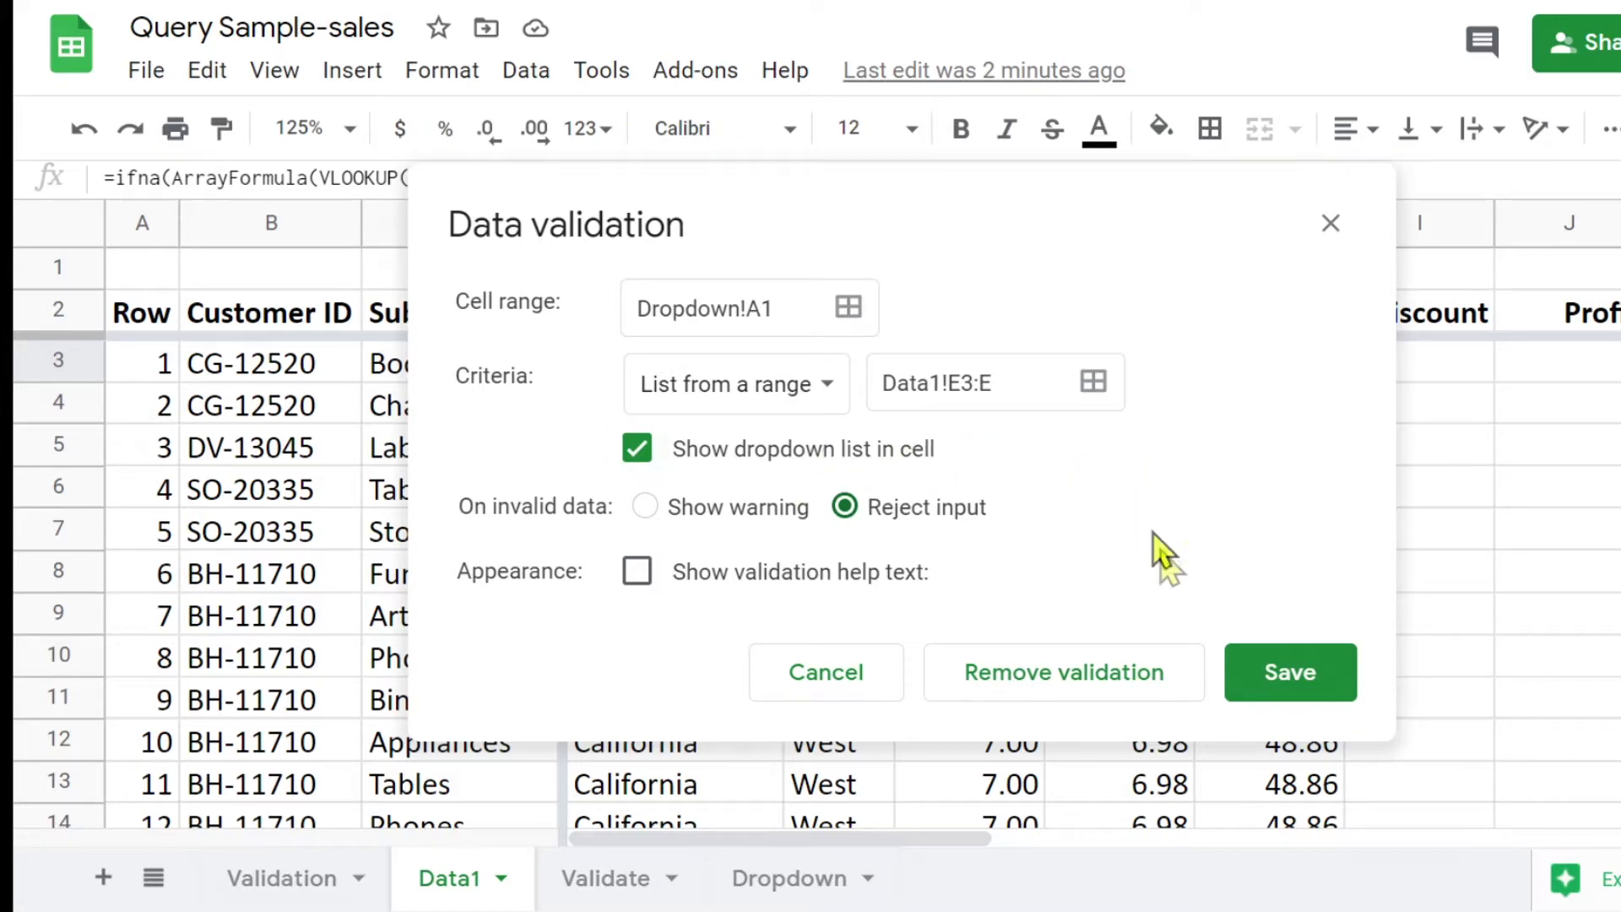
pyautogui.click(1302, 665)
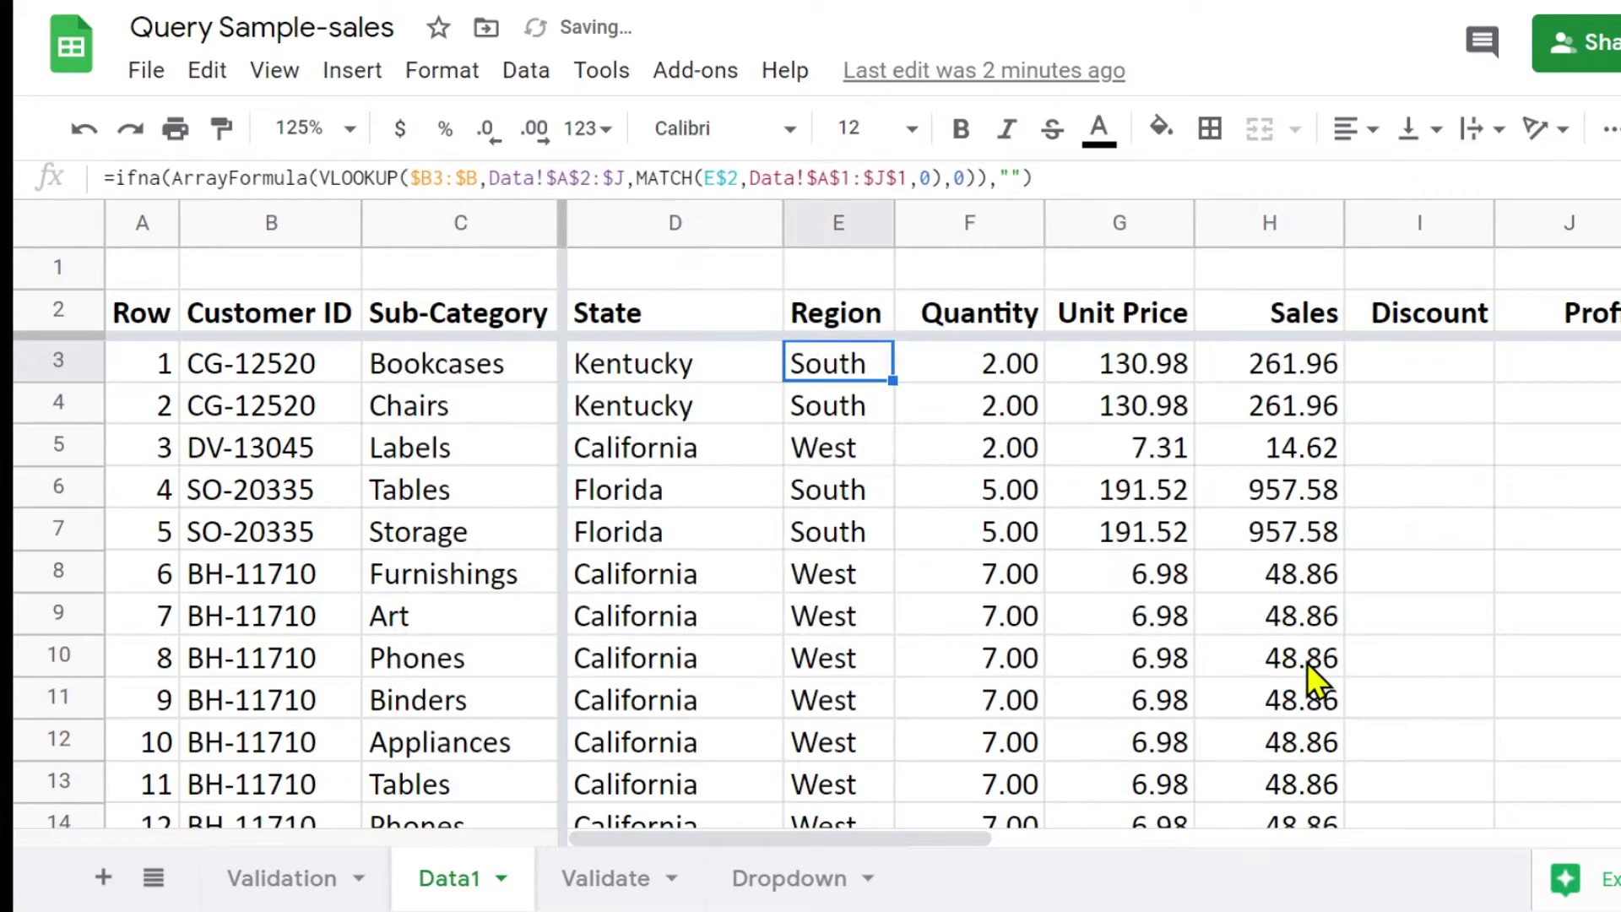
# - Choose East from the region dropdown in cell A1 of the Dropdown sheet
pyautogui.click(796, 879)
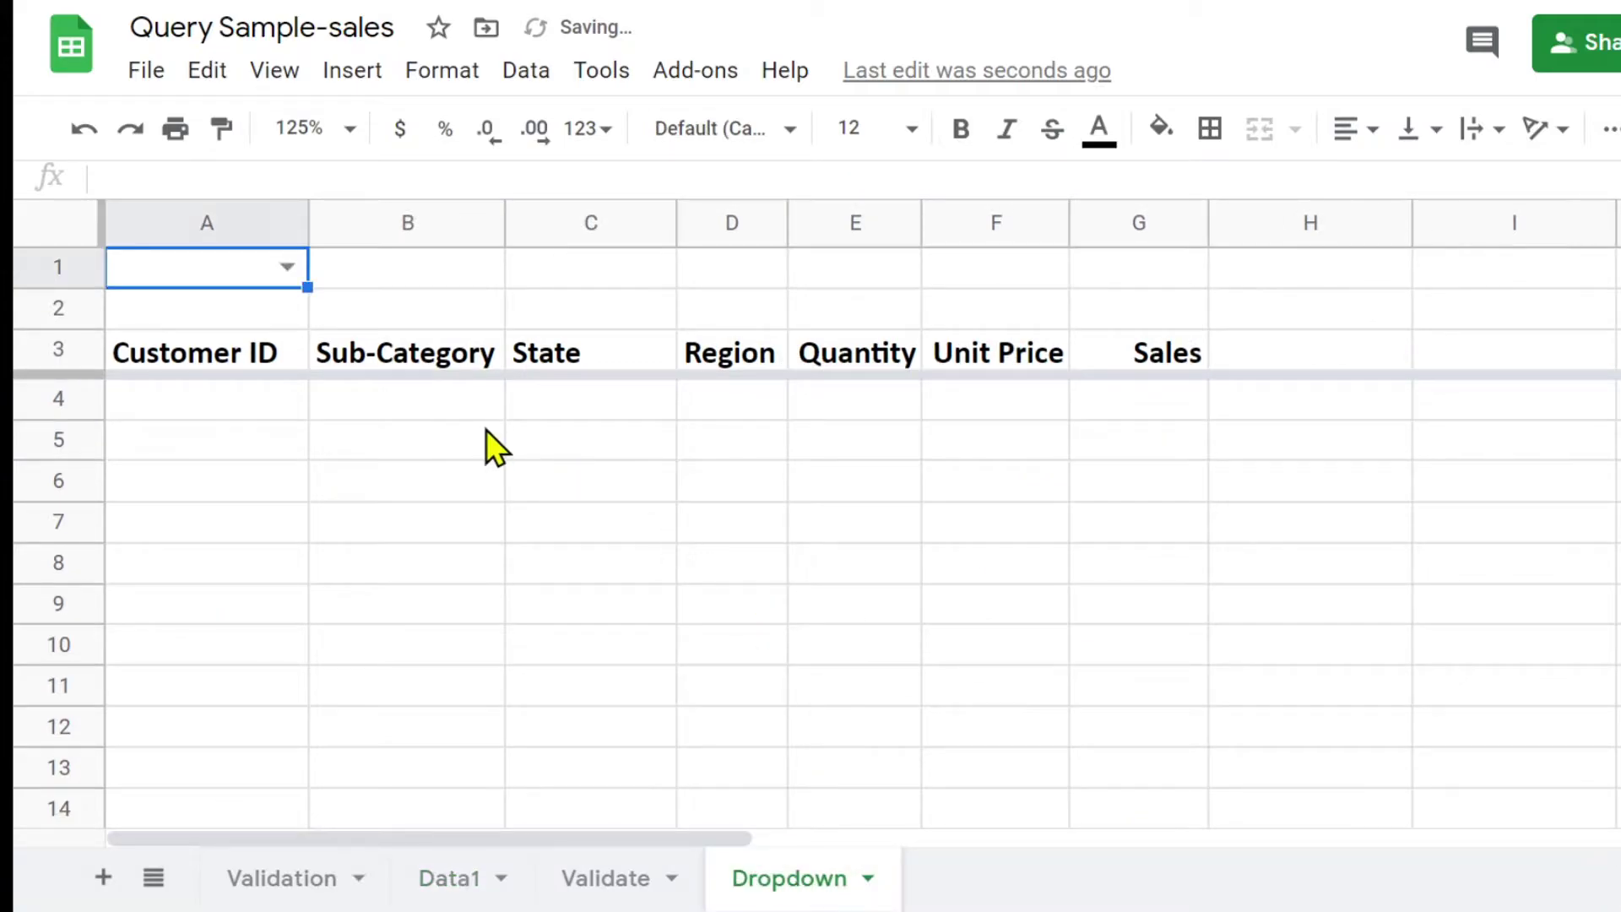
pyautogui.click(287, 267)
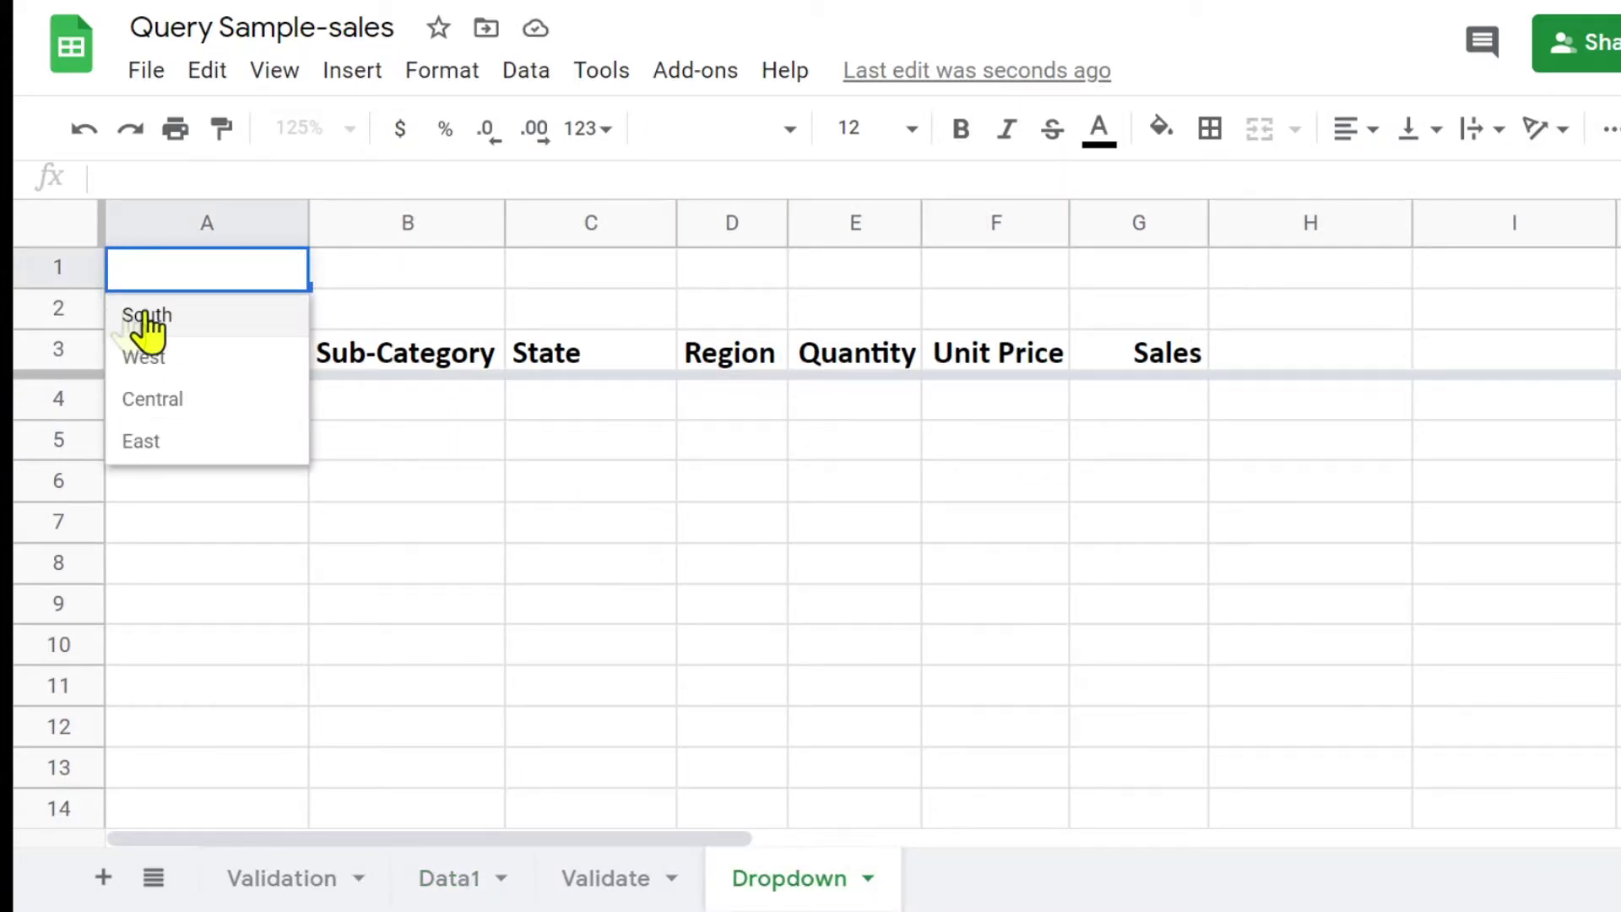
pyautogui.click(150, 443)
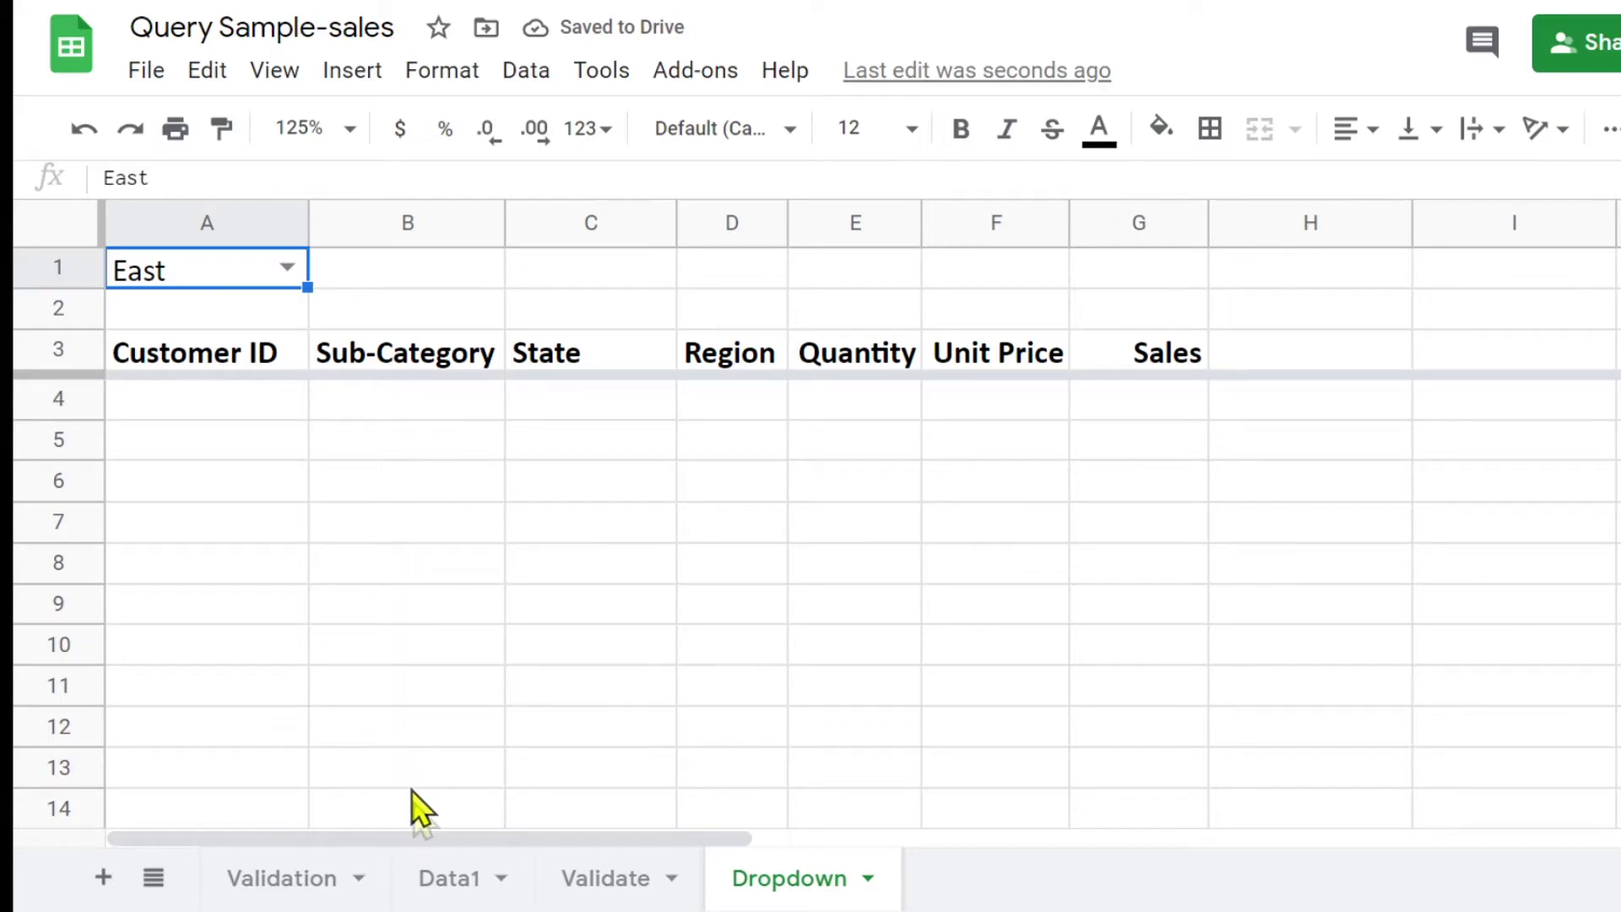
# - Examine the repeated region values in the Region column of the Data1 sheet
pyautogui.click(441, 880)
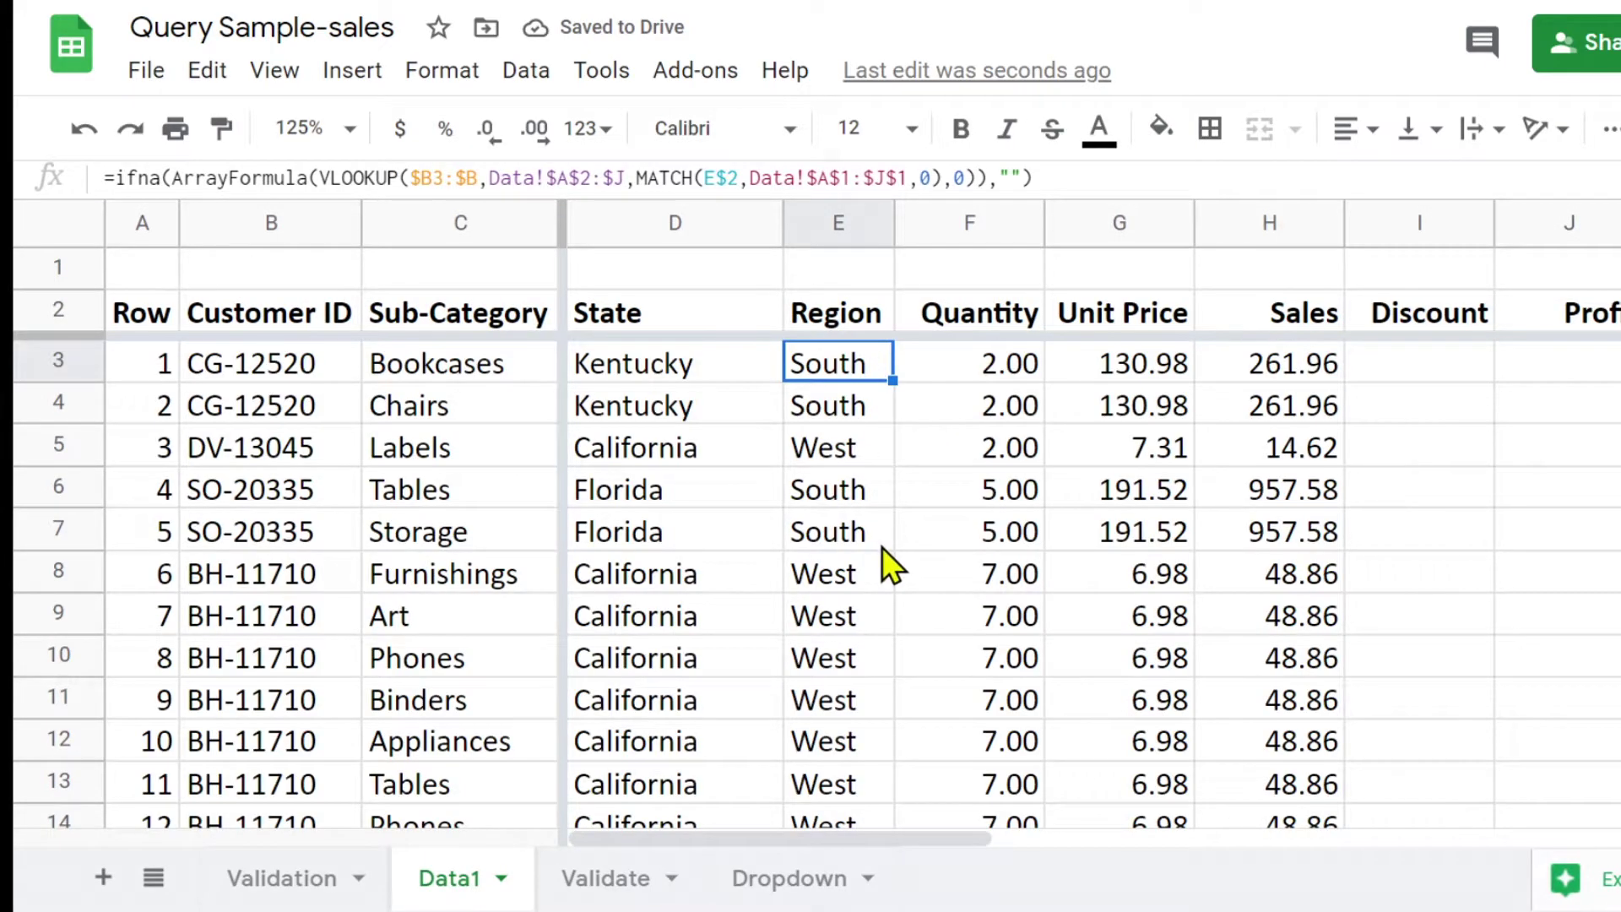
pyautogui.scroll(-3, 841, 498)
pyautogui.scroll(3, 841, 498)
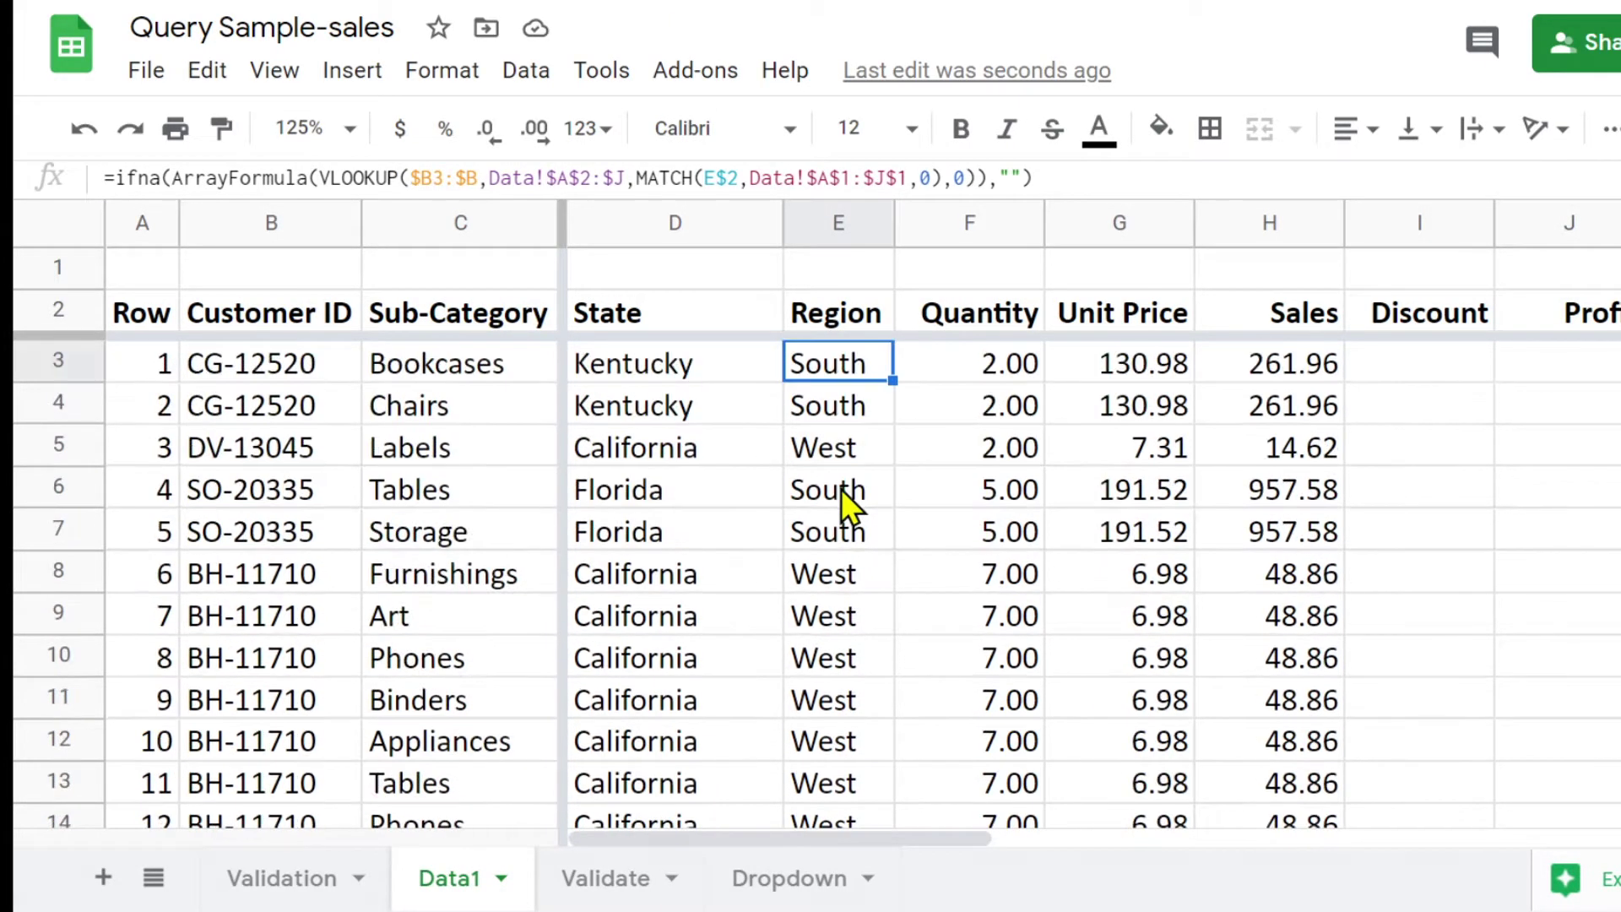
pyautogui.click(830, 574)
pyautogui.click(838, 614)
pyautogui.click(833, 657)
pyautogui.click(829, 697)
pyautogui.scroll(-5, 829, 692)
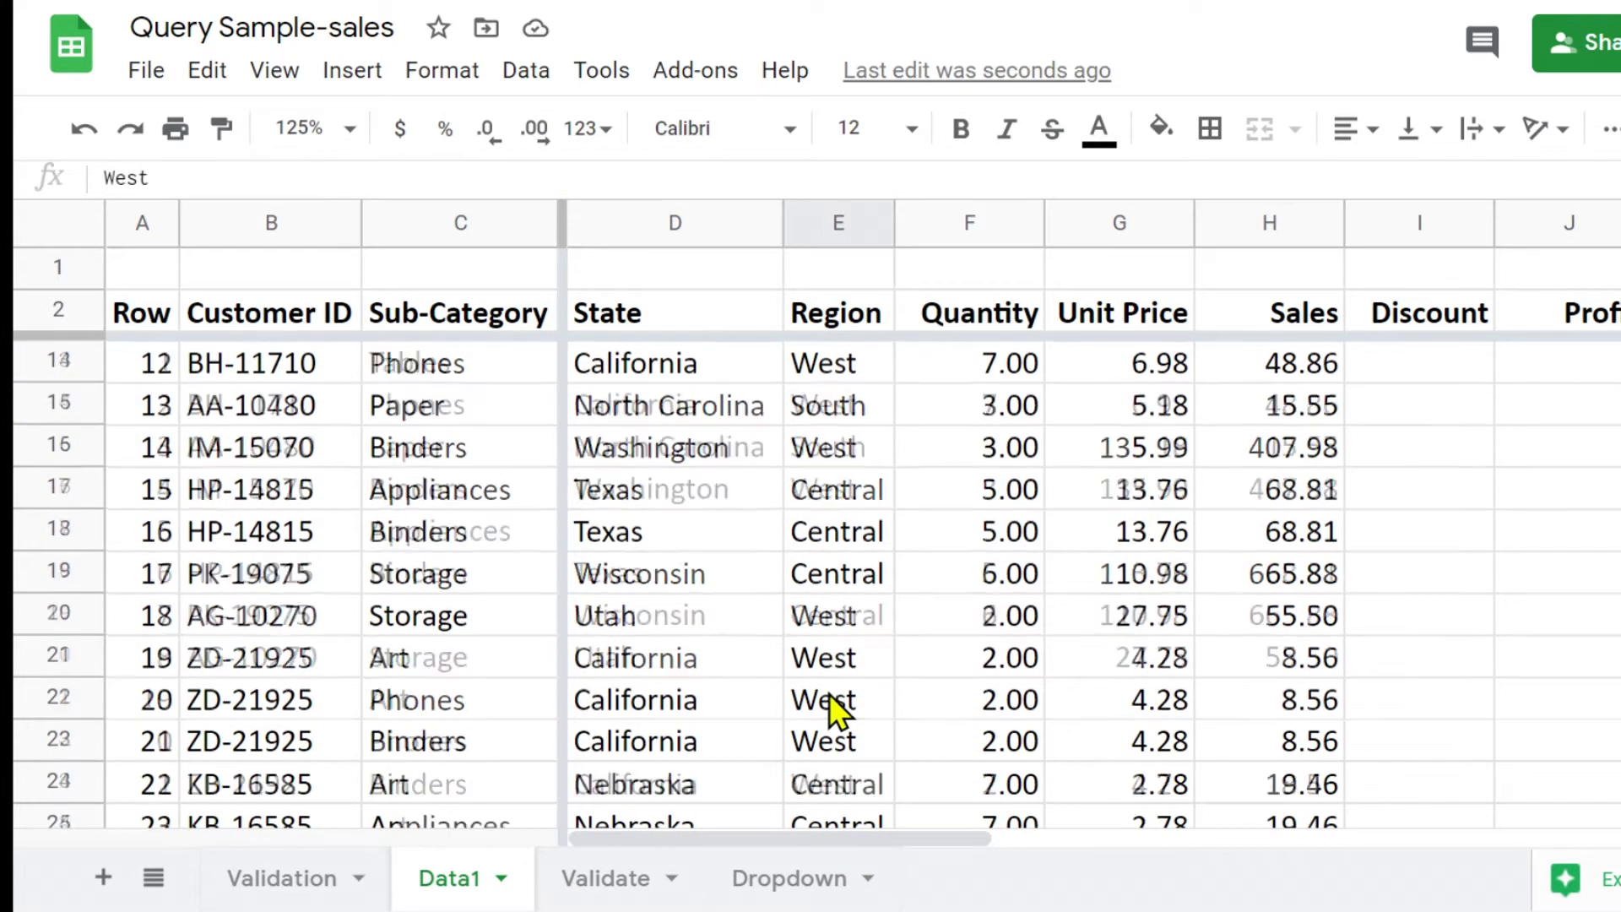
pyautogui.scroll(-4, 857, 586)
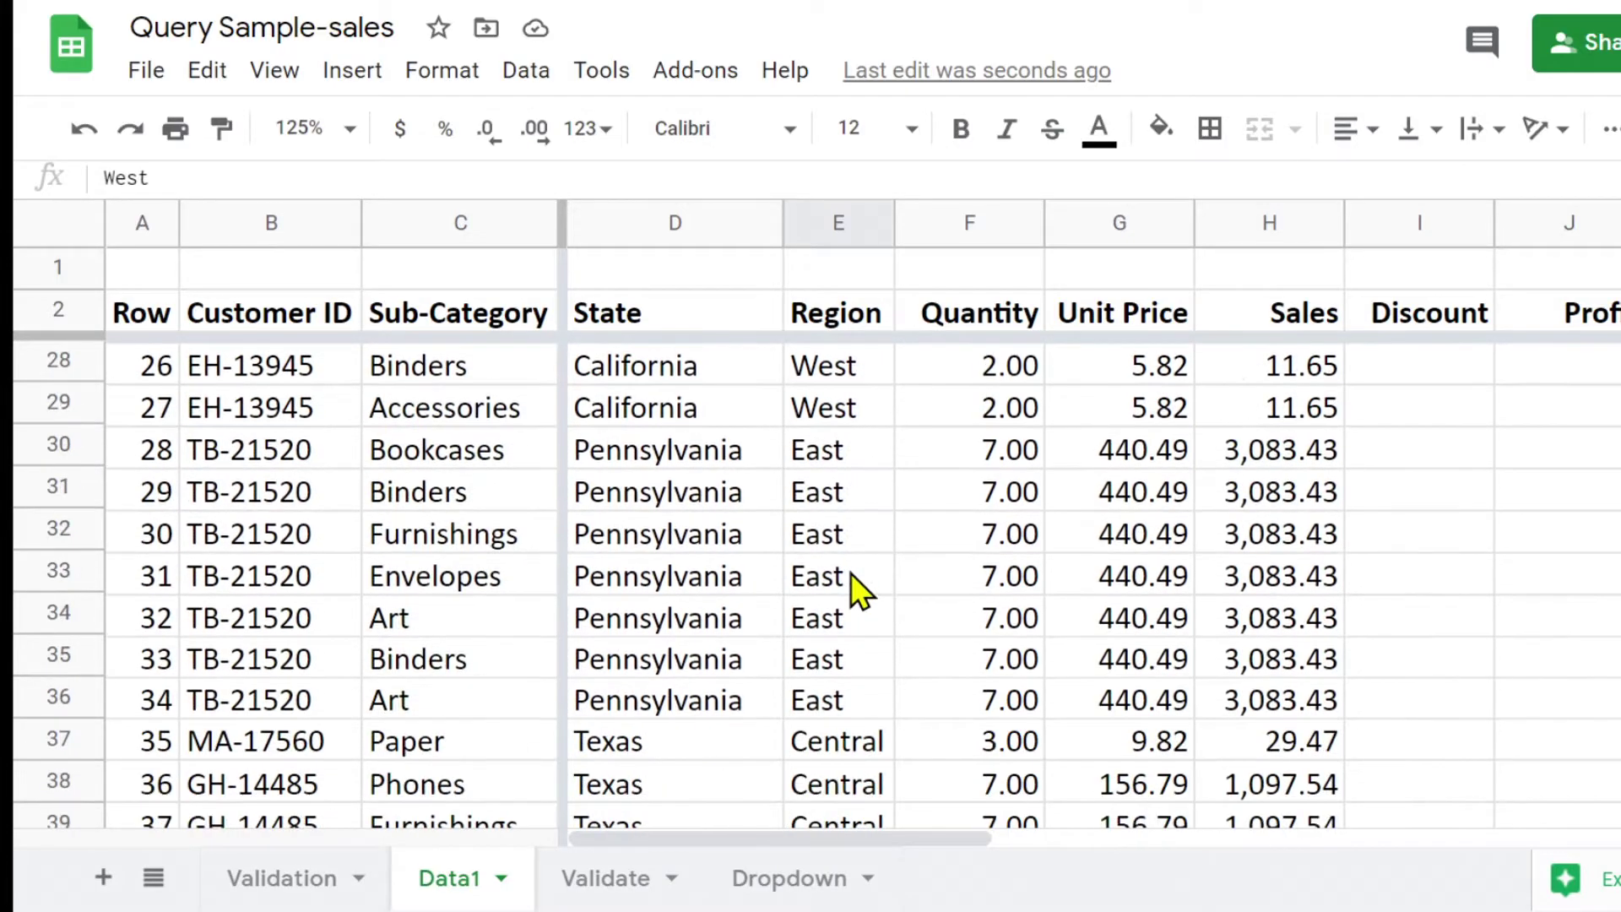
# - Check the region choices in A1 of the Dropdown sheet and the empty table area below, keeping the current choice
pyautogui.click(788, 878)
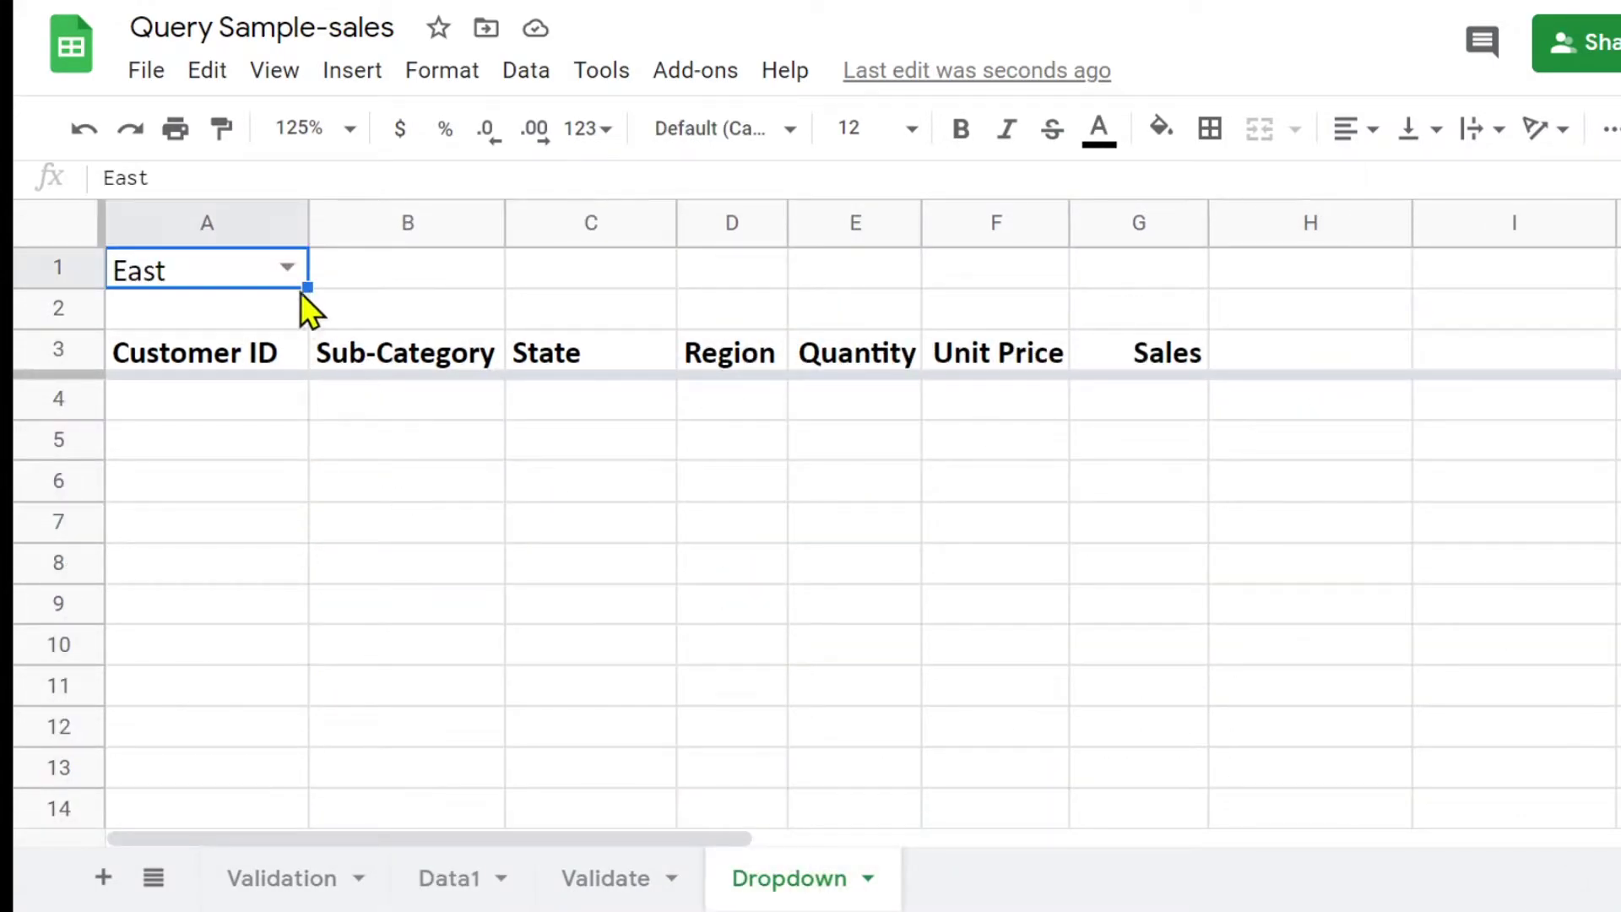
pyautogui.click(285, 266)
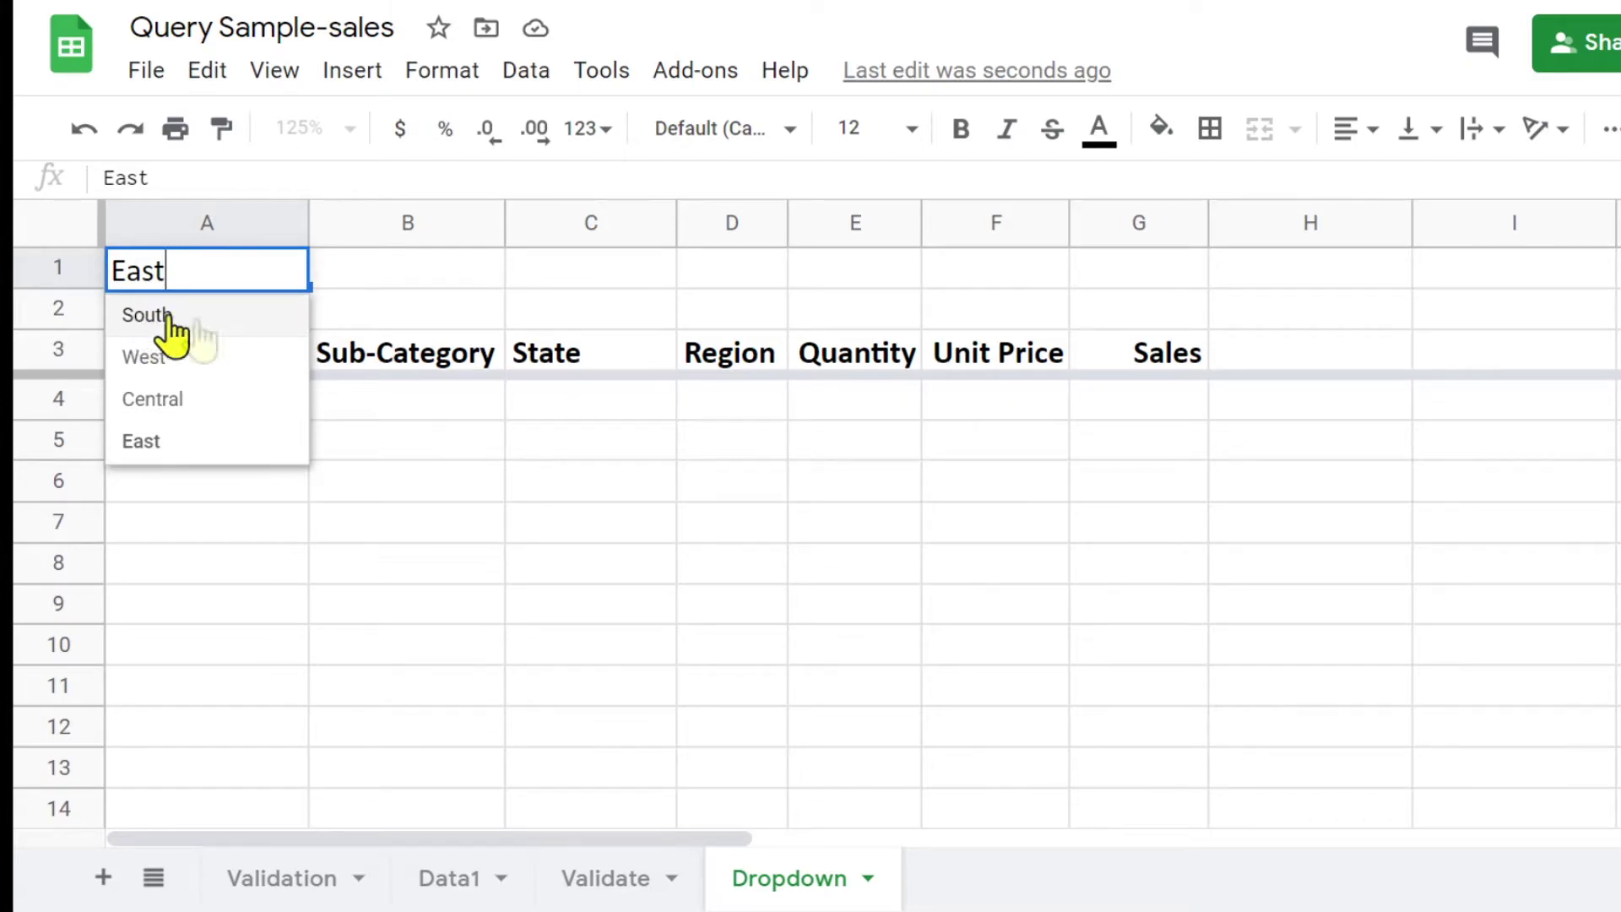
pyautogui.click(411, 274)
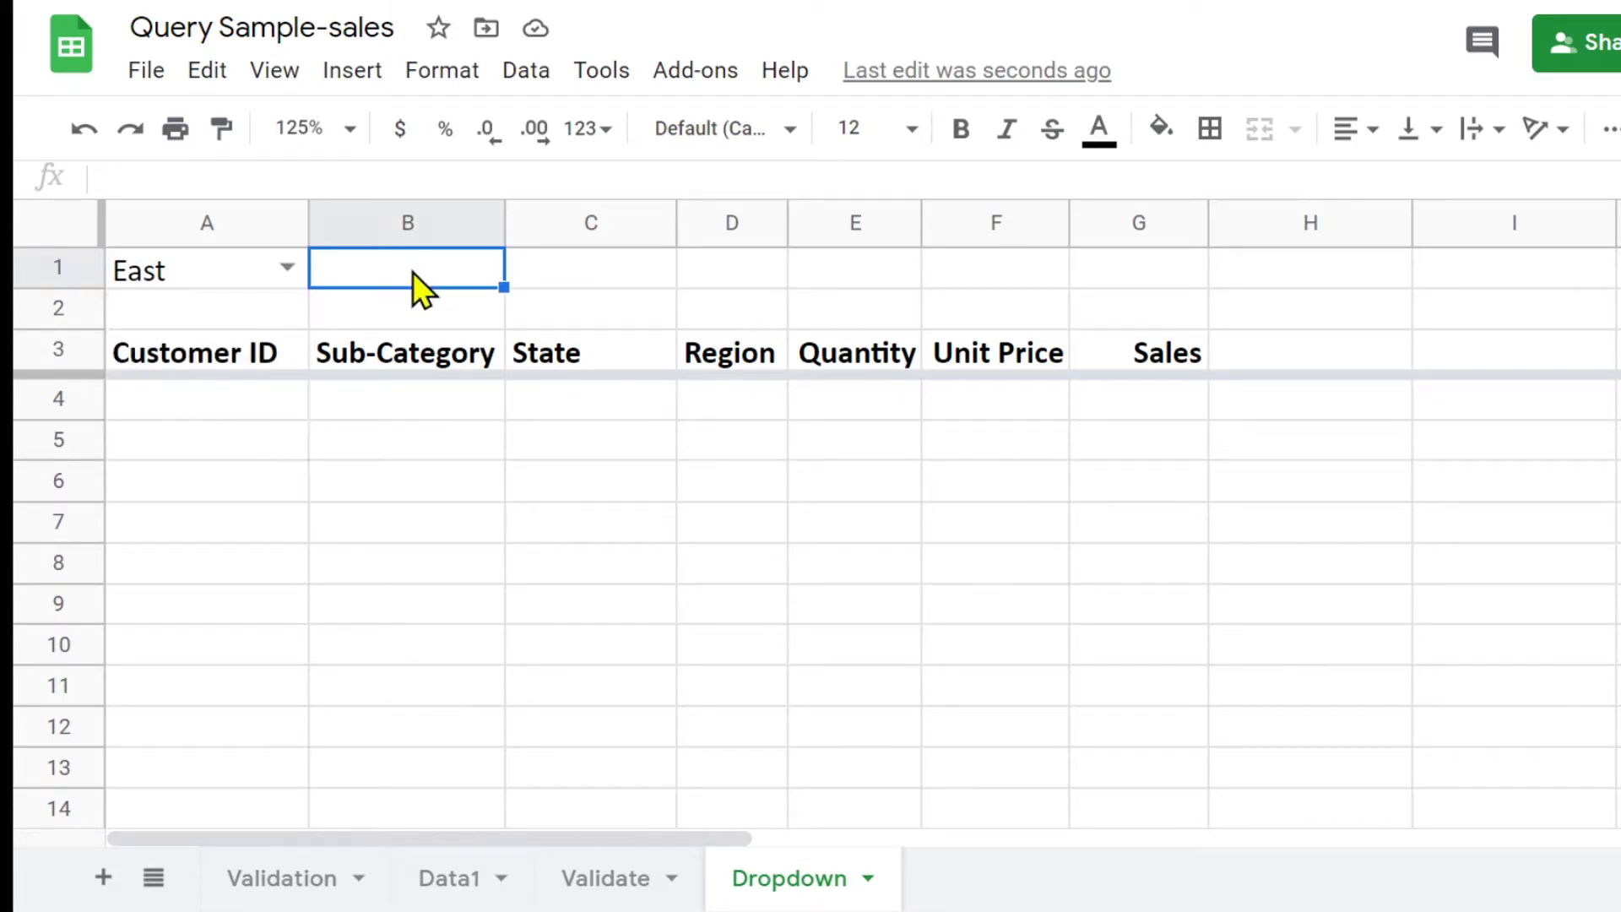
pyautogui.click(224, 278)
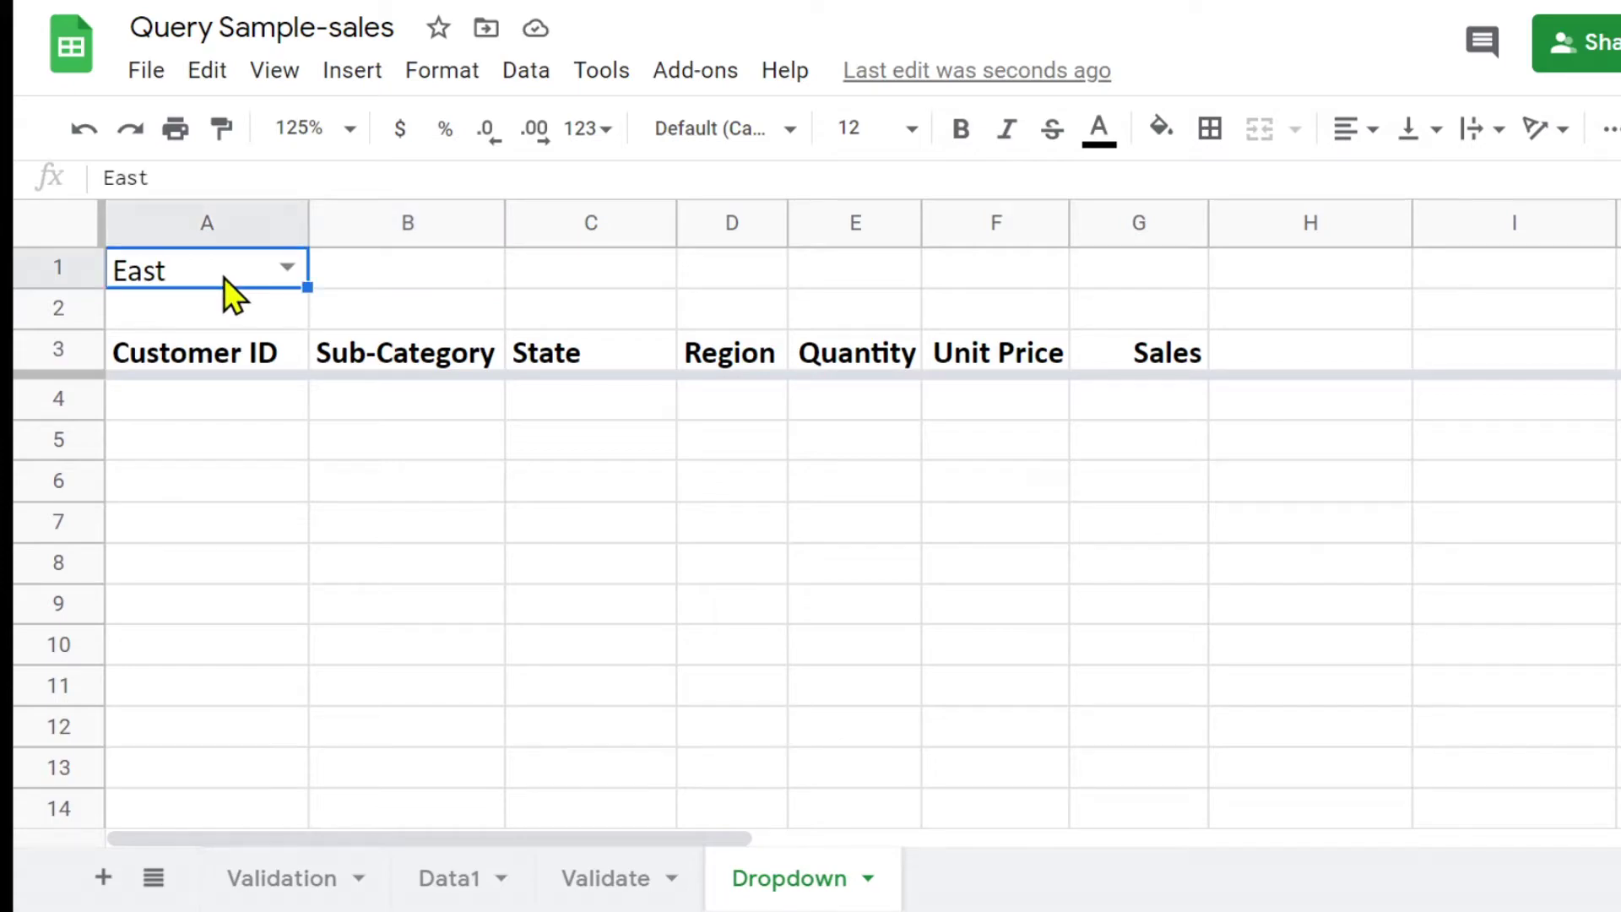
pyautogui.click(162, 403)
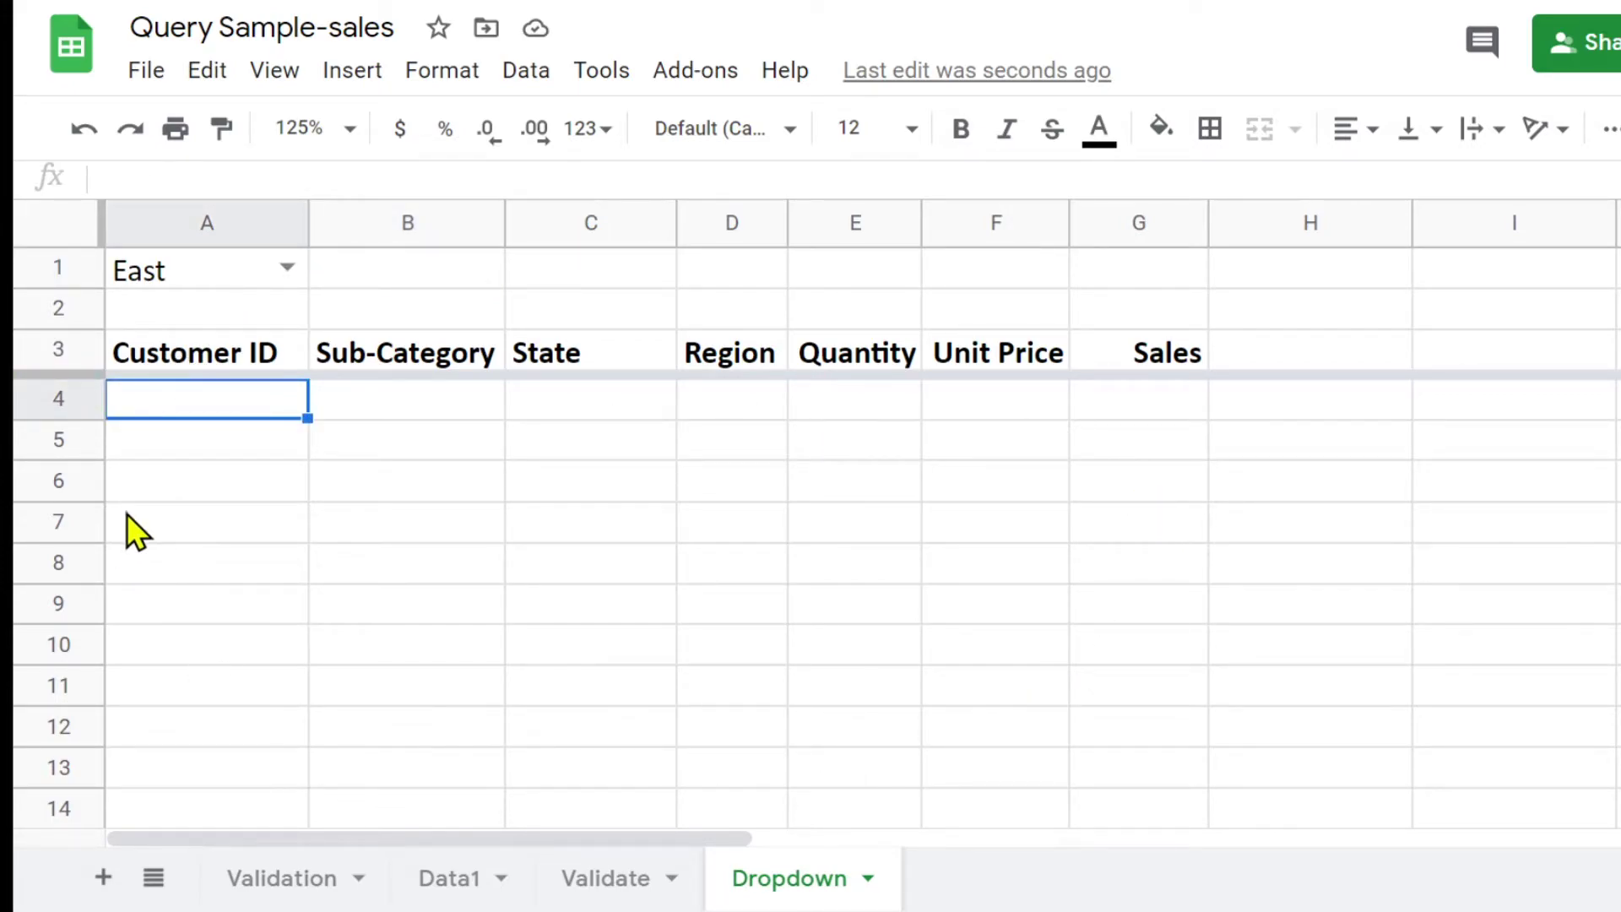
pyautogui.click(285, 269)
pyautogui.click(342, 407)
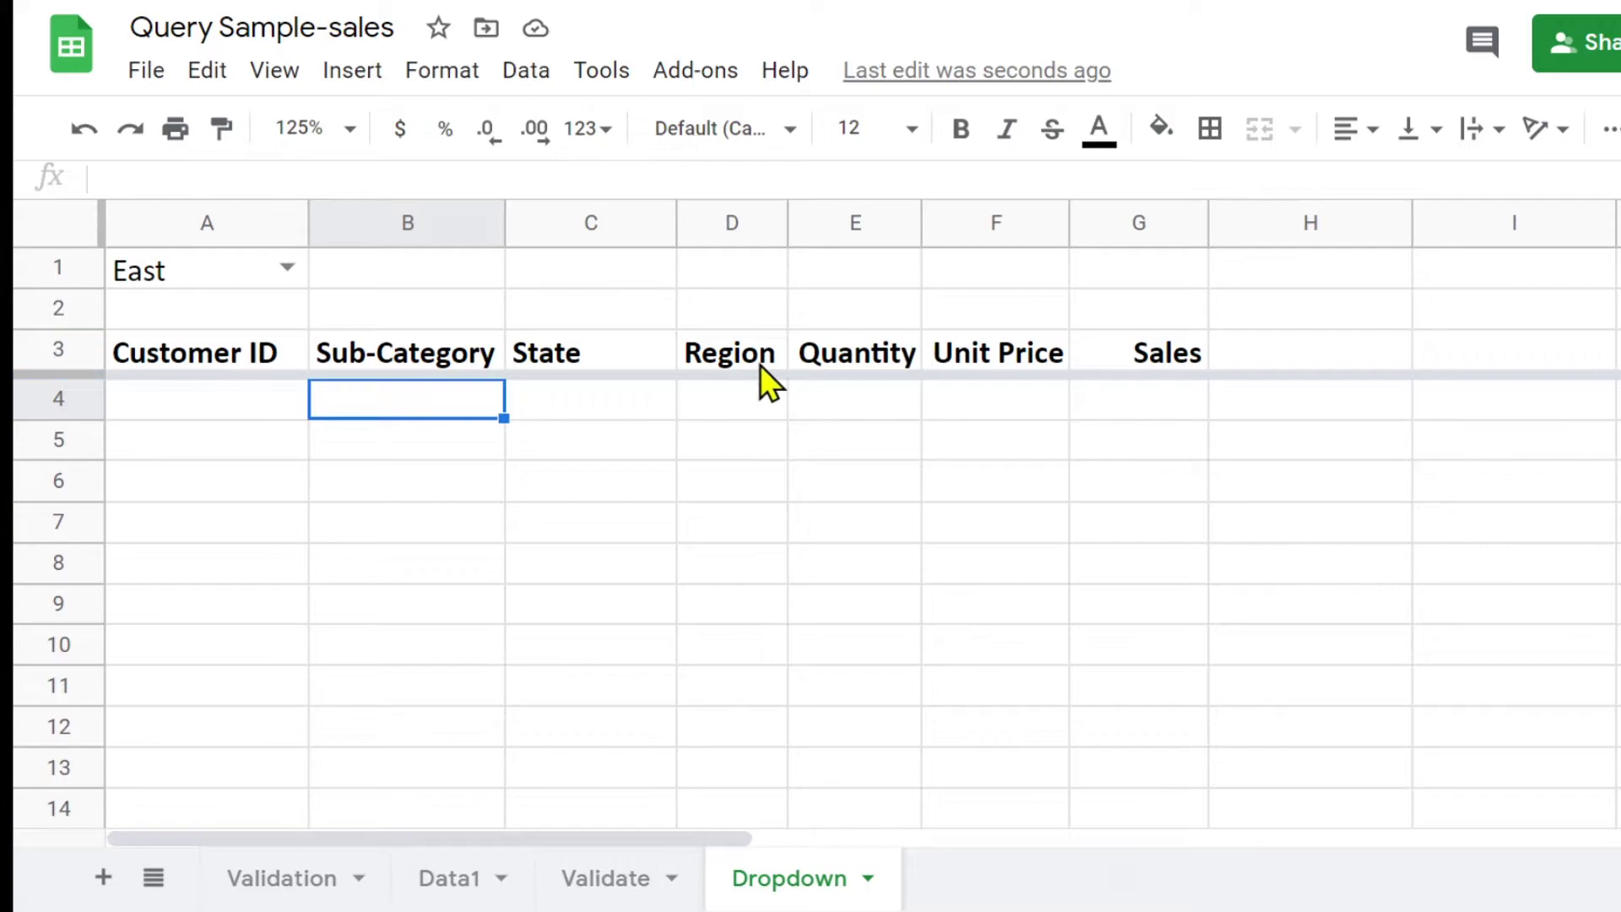
# - Move the region dropdown from A1 to B1 and enter the label Region in A1
pyautogui.click(160, 275)
pyautogui.moveTo(253, 247); pyautogui.dragTo(358, 267)
pyautogui.click(206, 275)
pyautogui.write('Region')
pyautogui.press('Return')
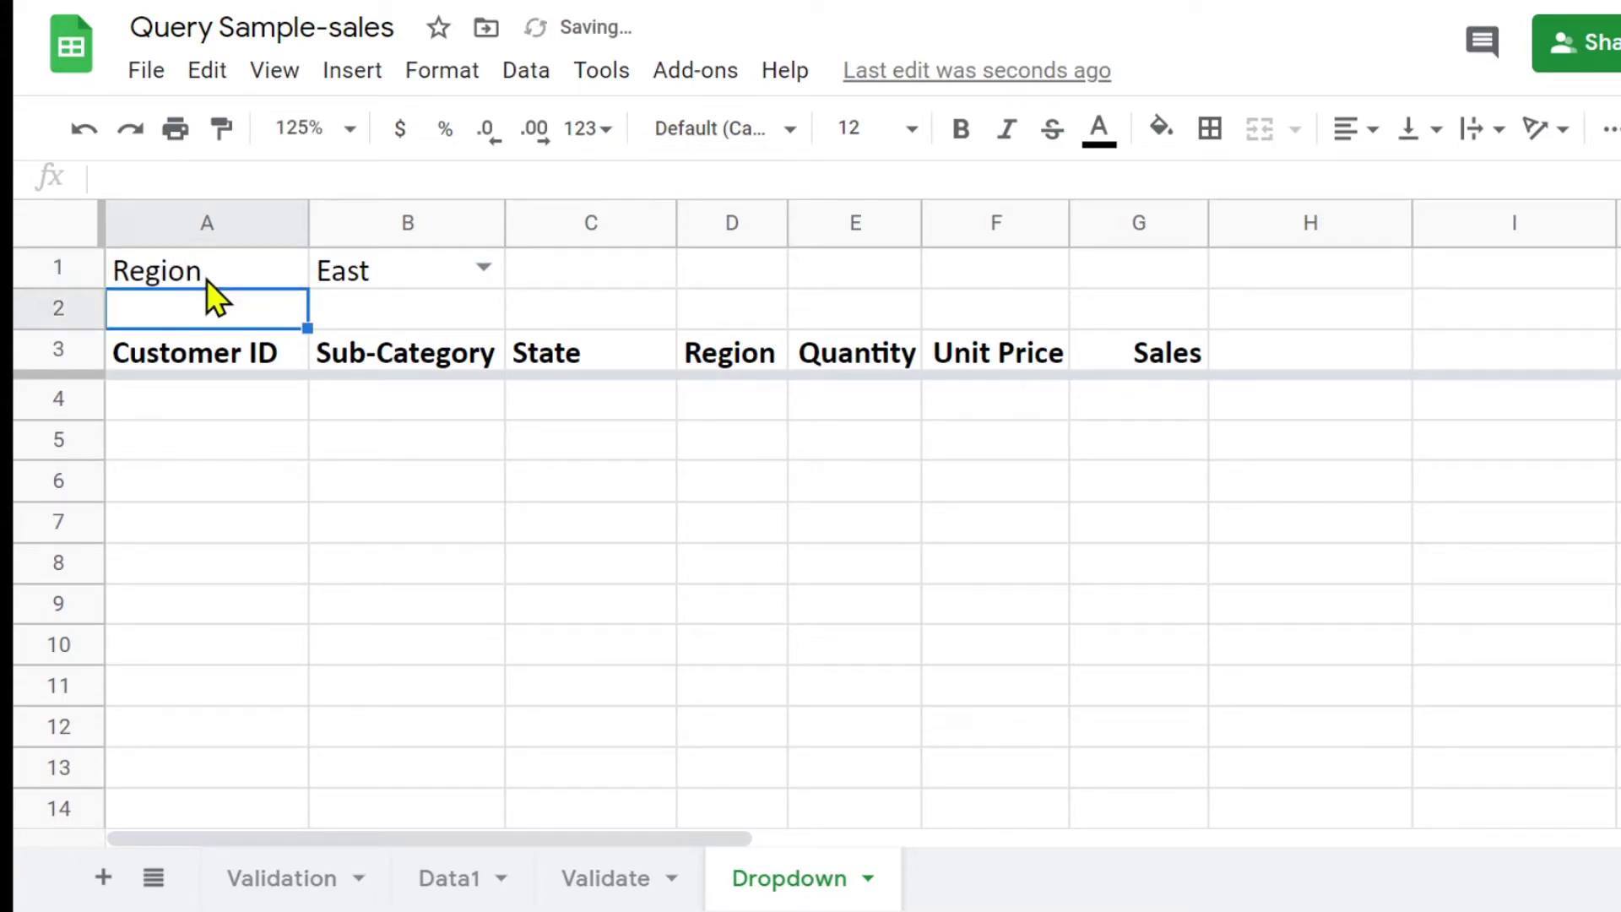
# - Fill the Region label and its dropdown in A1:B1 with light gray
pyautogui.moveTo(199, 277); pyautogui.dragTo(372, 271)
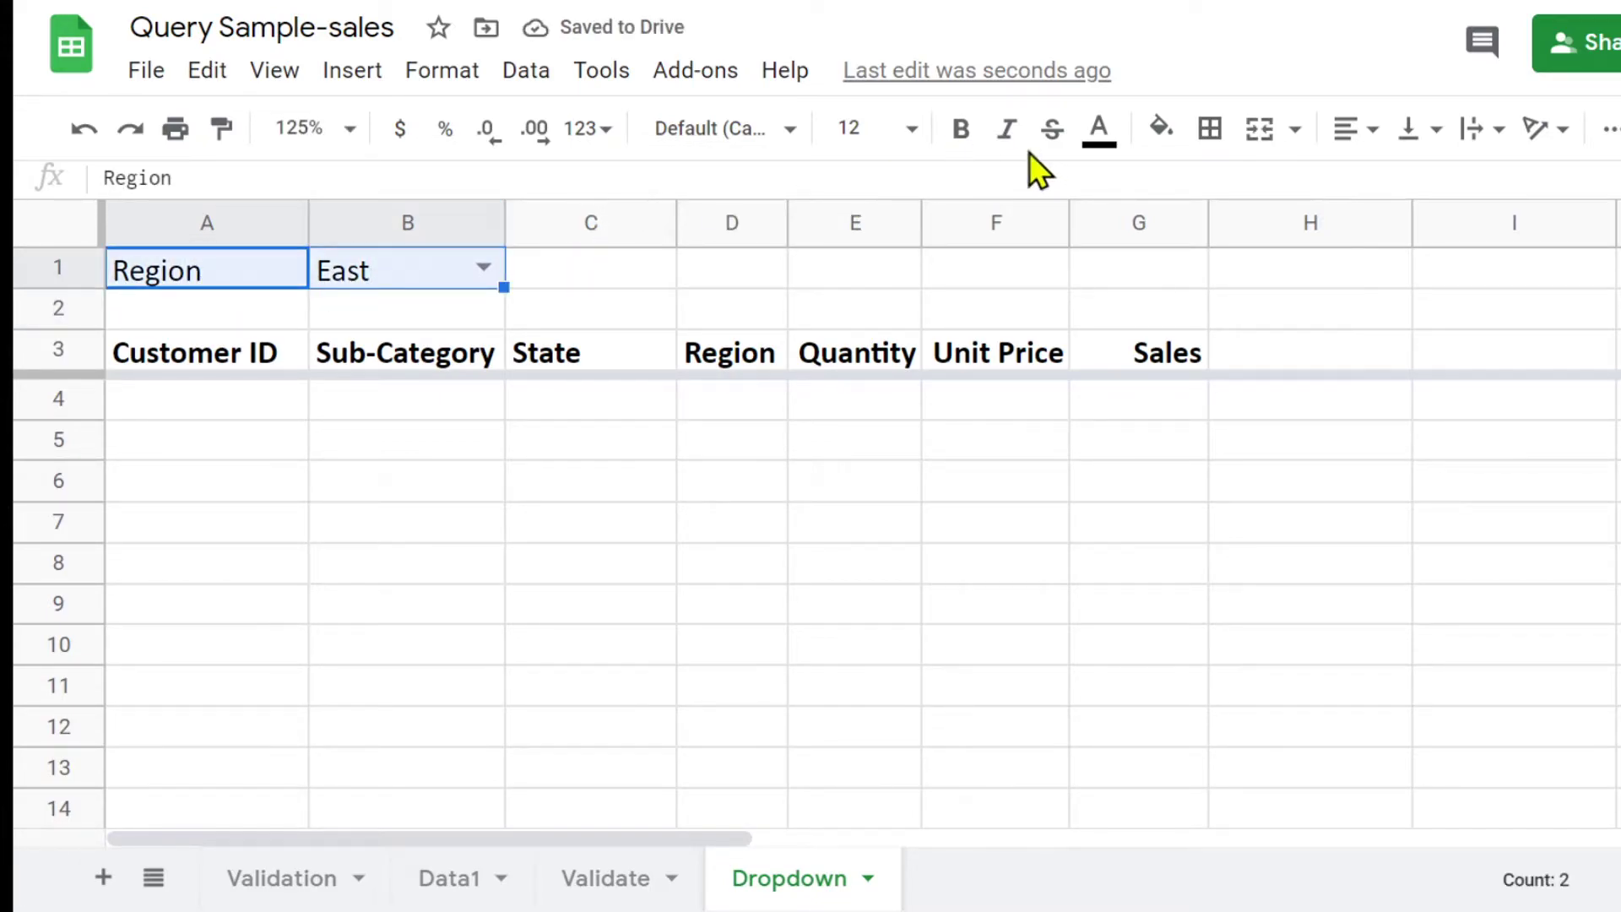
pyautogui.click(1161, 134)
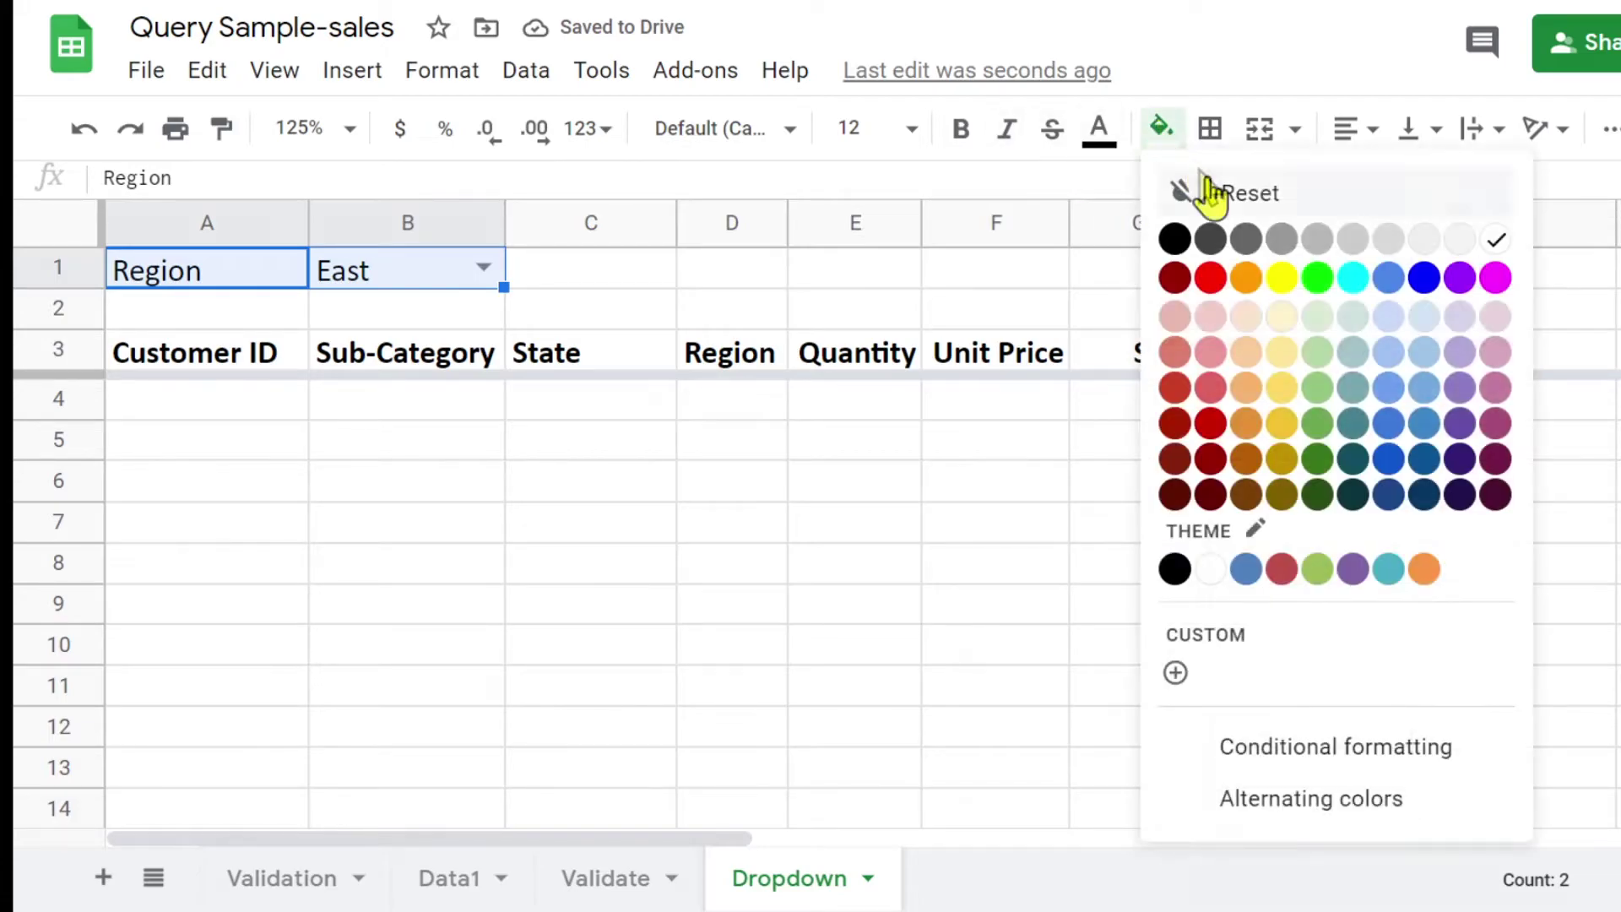
pyautogui.click(1384, 243)
pyautogui.click(416, 562)
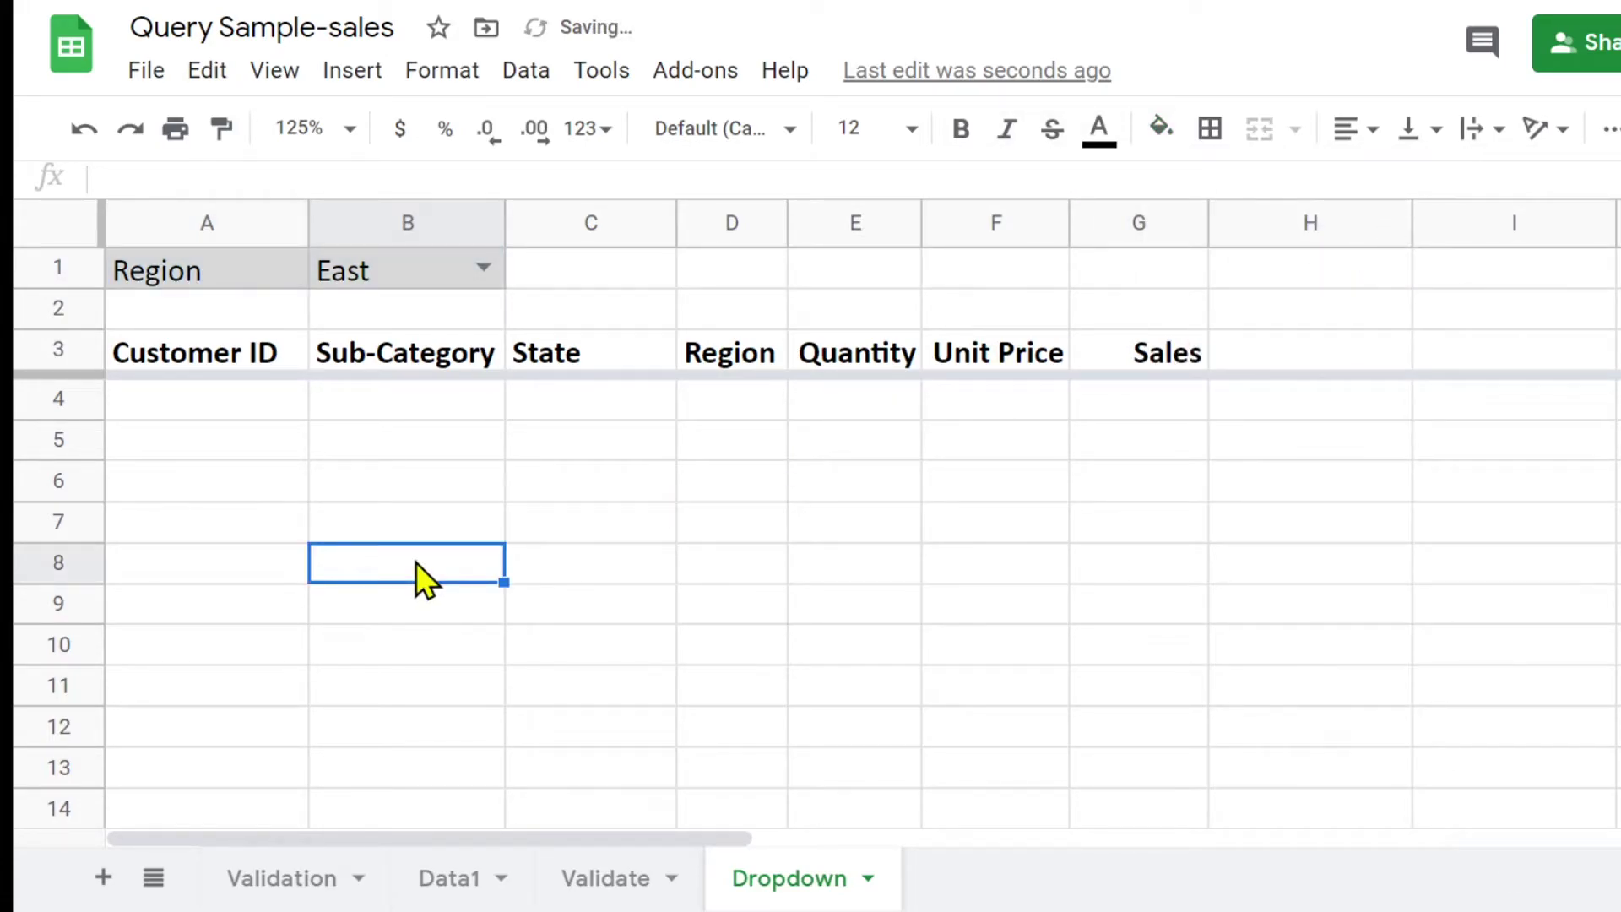
# - Choose West as the region in B1 and check the Sub-Category lookup formula in B4 of the Validate sheet
pyautogui.click(486, 279)
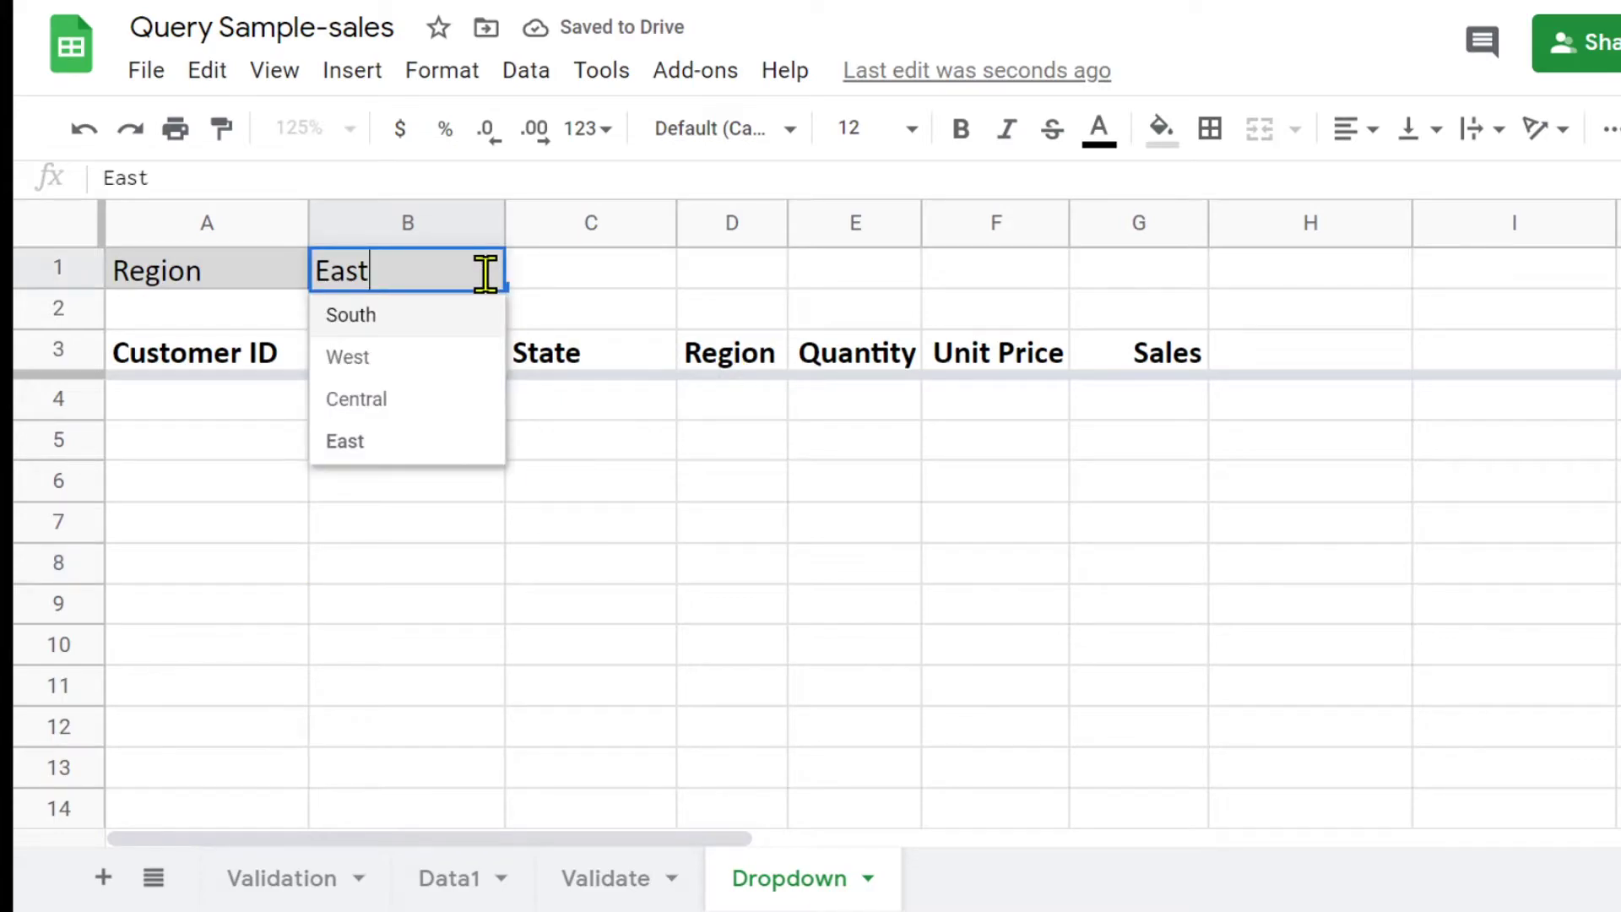
pyautogui.click(353, 359)
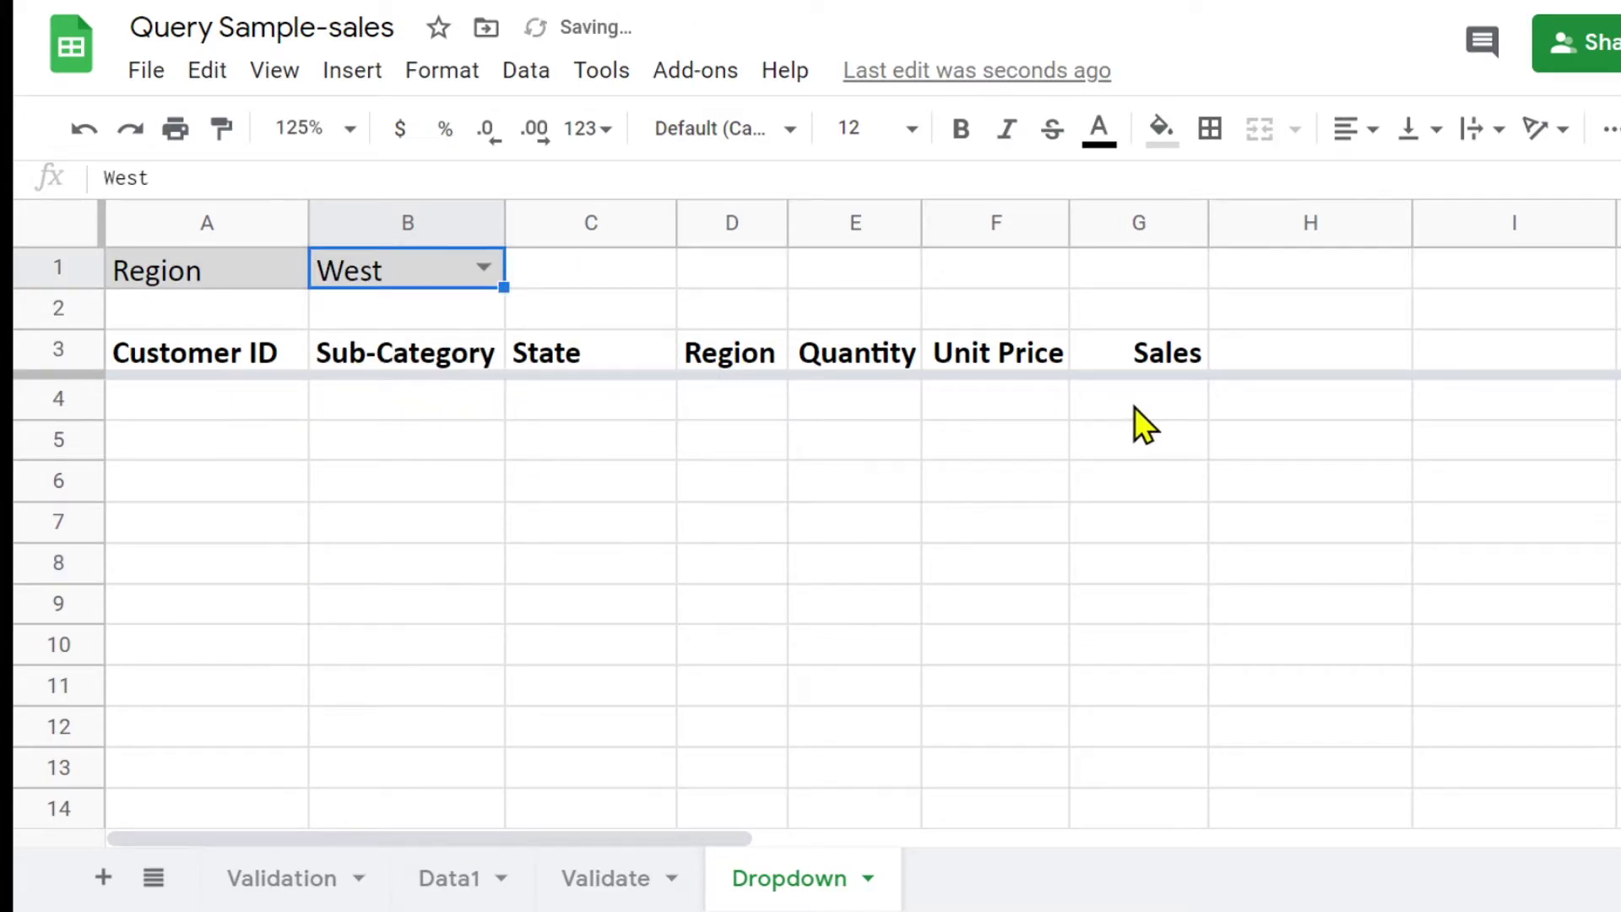
pyautogui.click(600, 882)
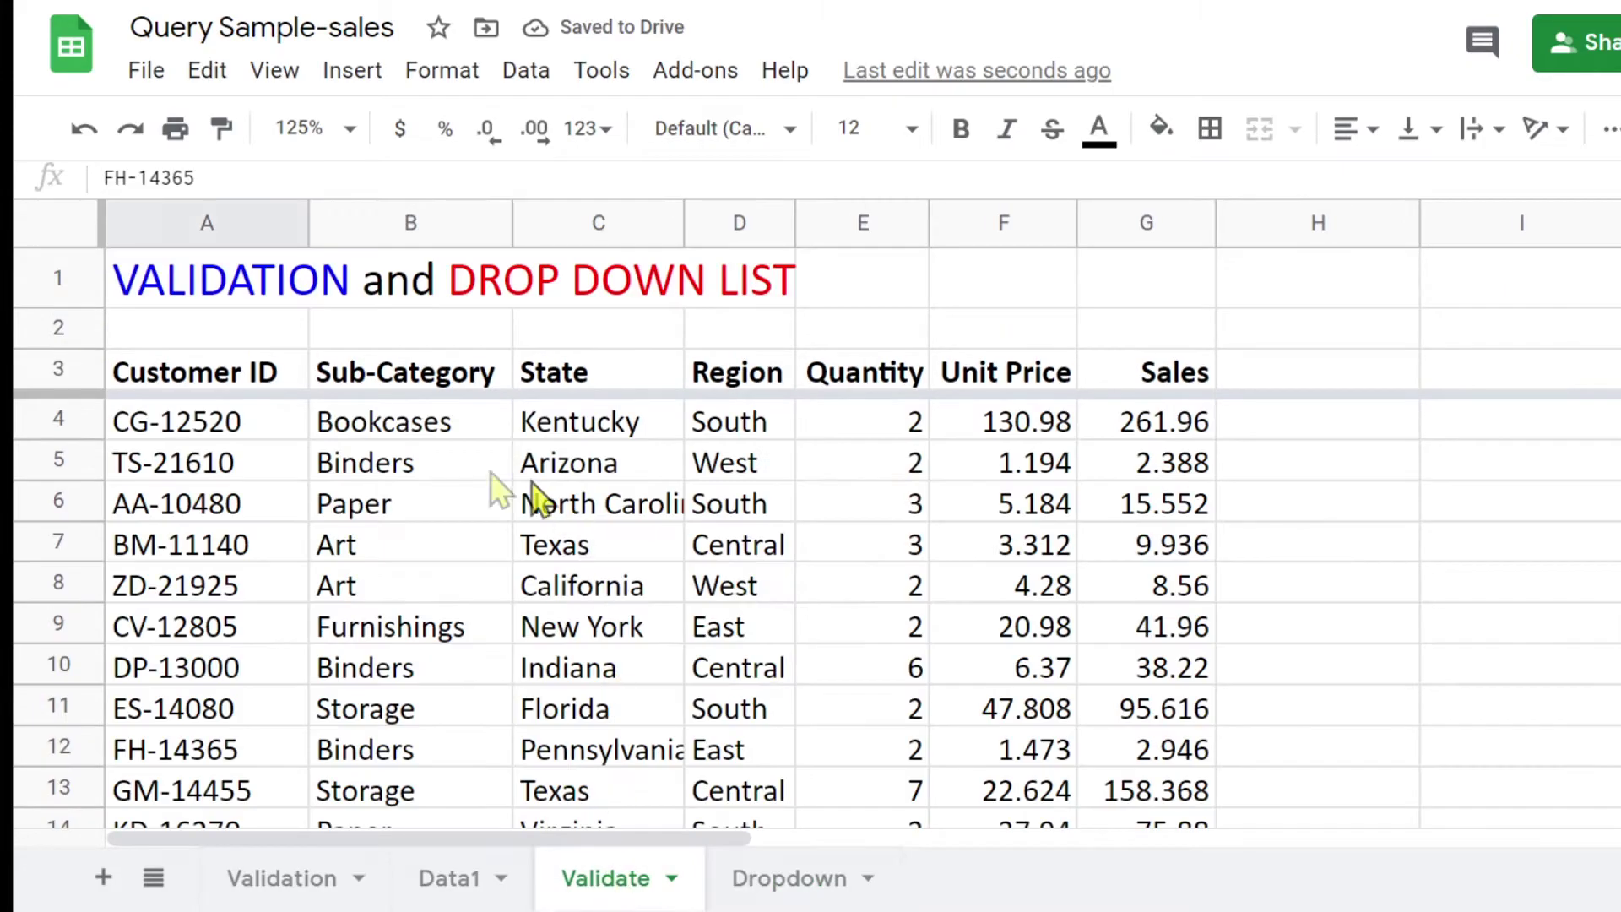
pyautogui.click(369, 422)
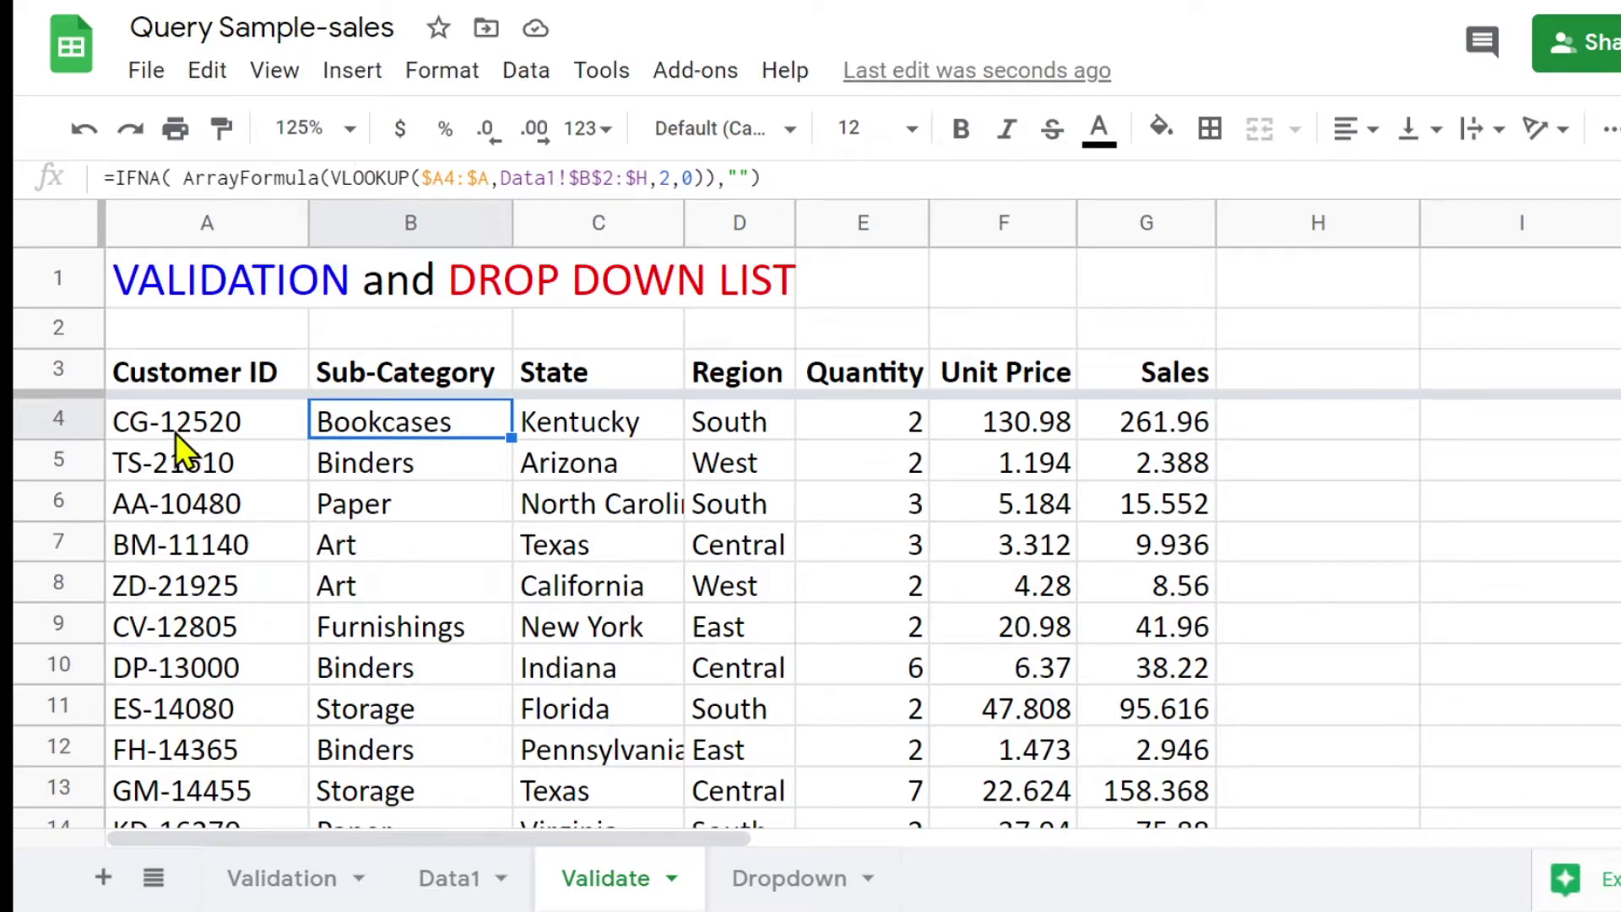
# - Start a FILTER formula in A4 of the Dropdown sheet and review the function's syntax help
pyautogui.click(787, 878)
pyautogui.click(208, 403)
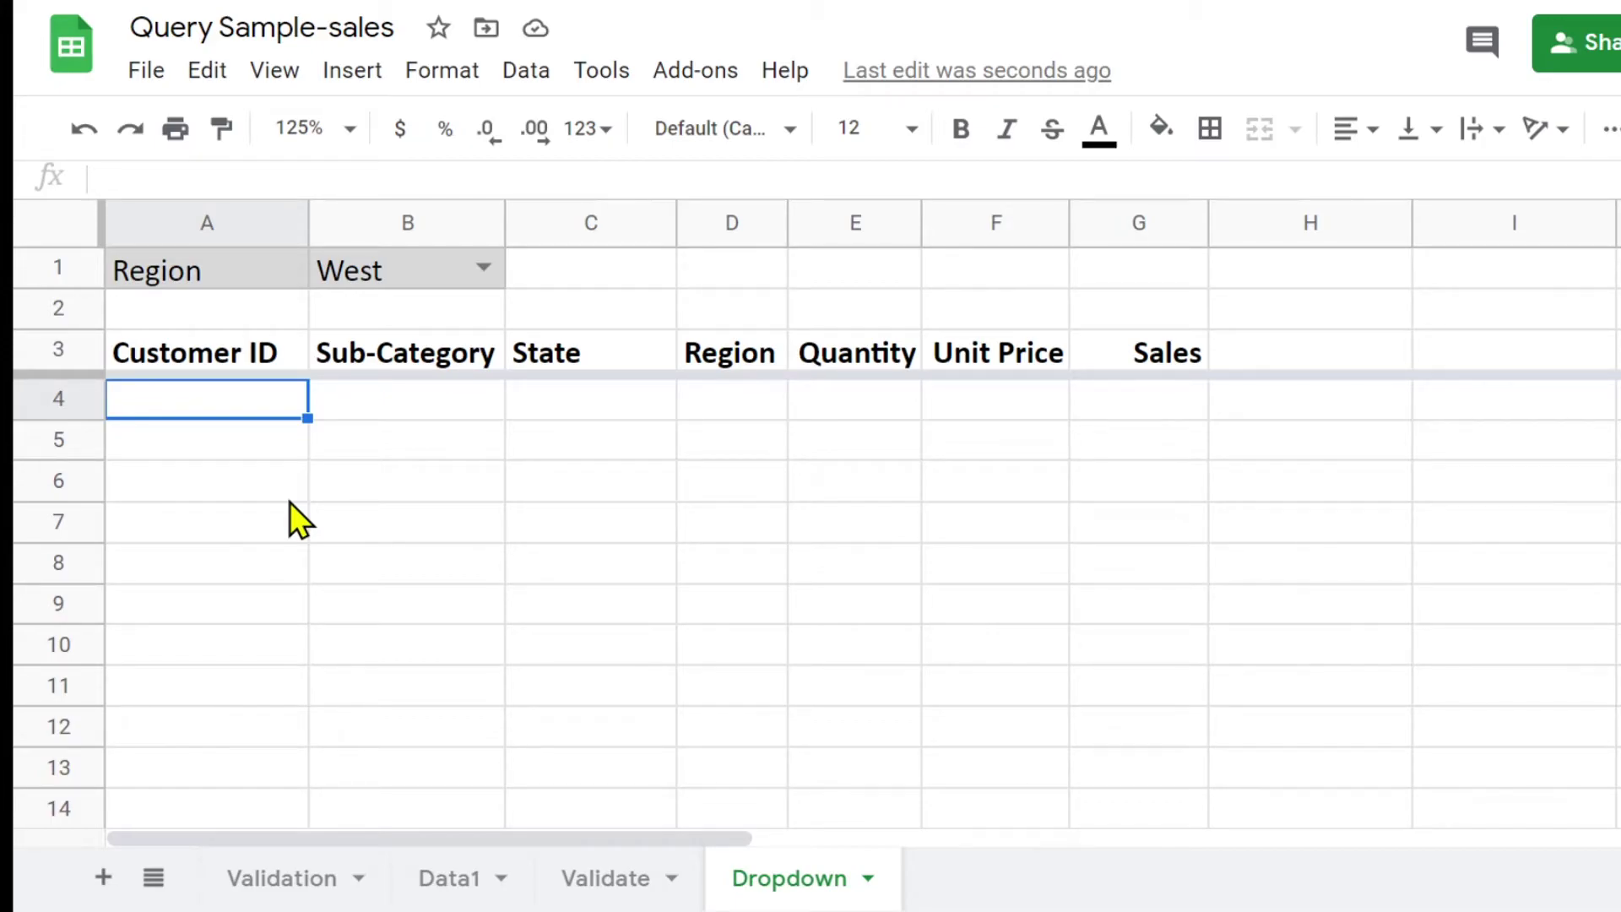
pyautogui.write('=')
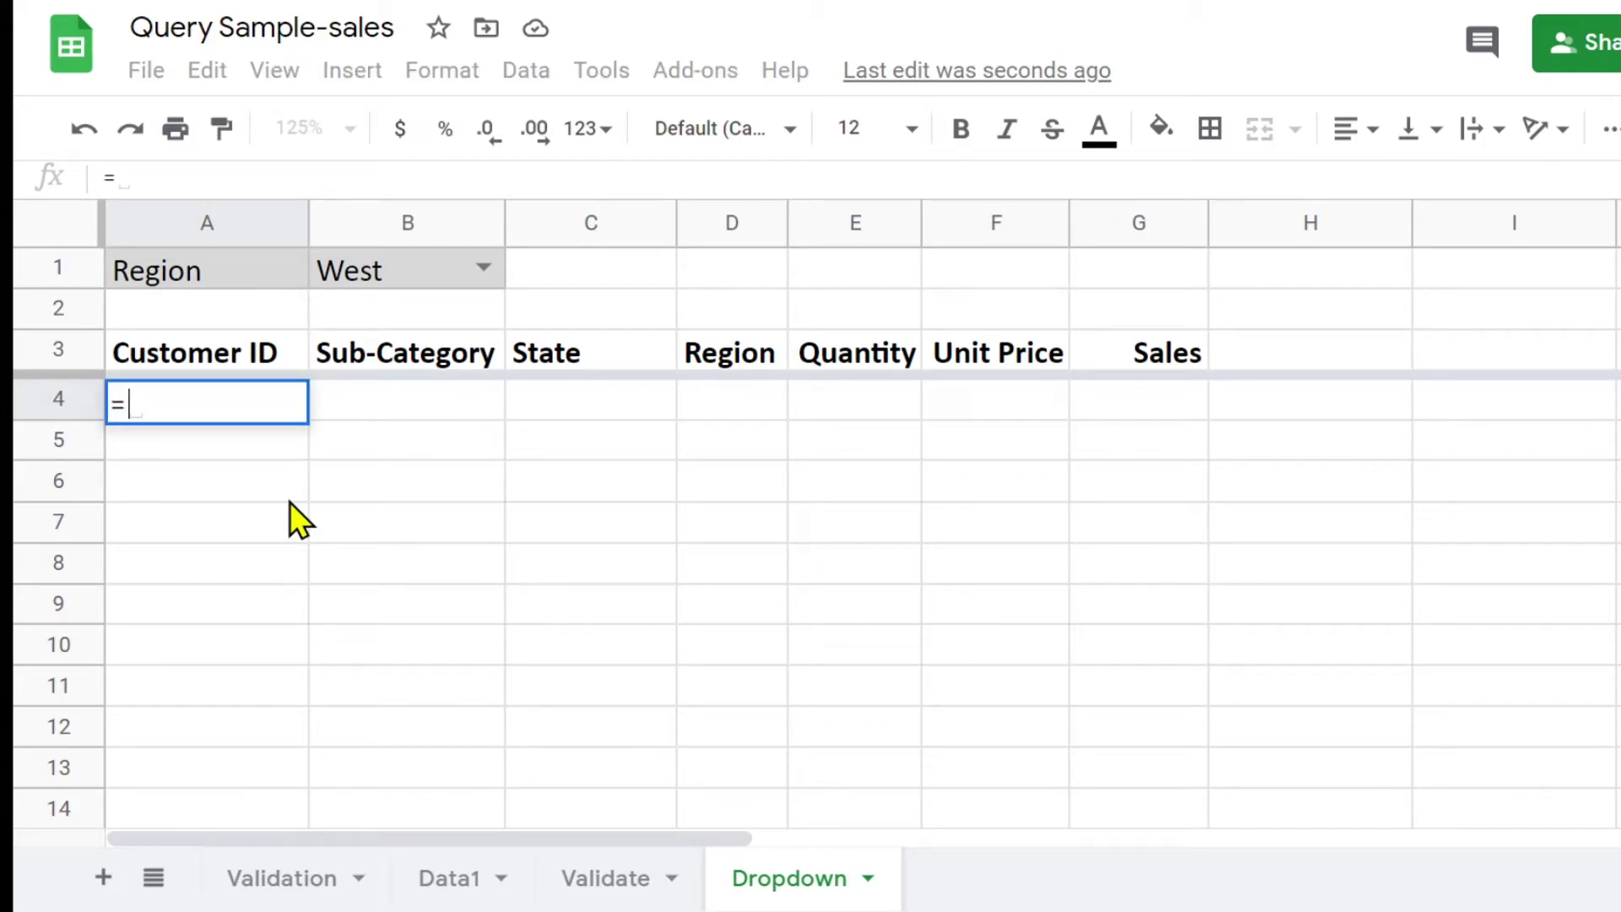
pyautogui.write('fil')
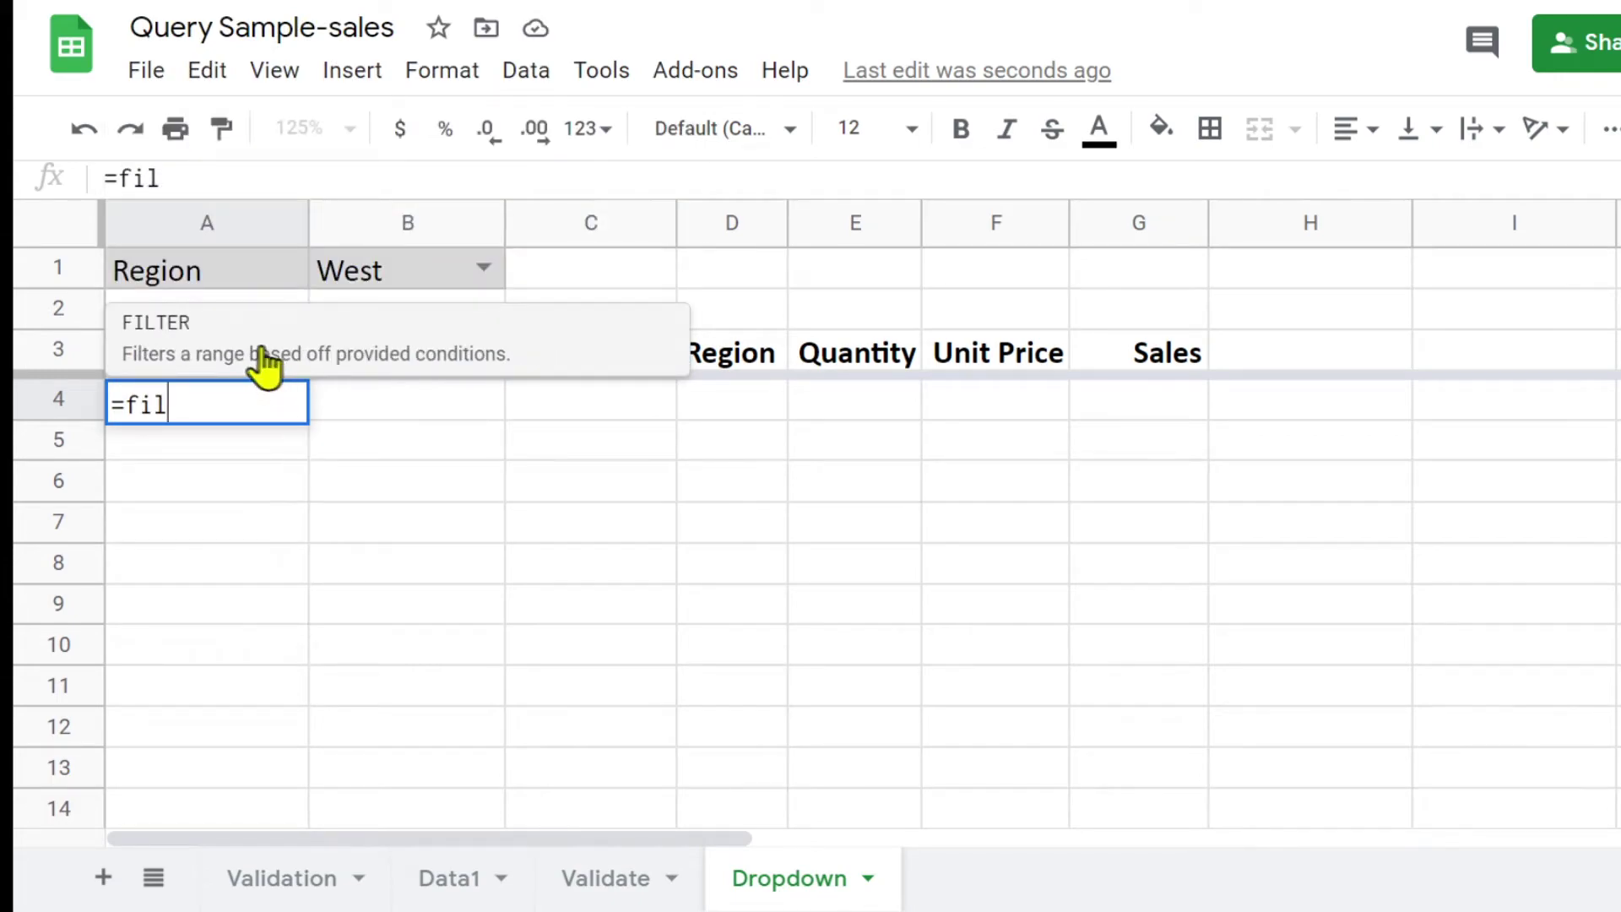
pyautogui.click(180, 324)
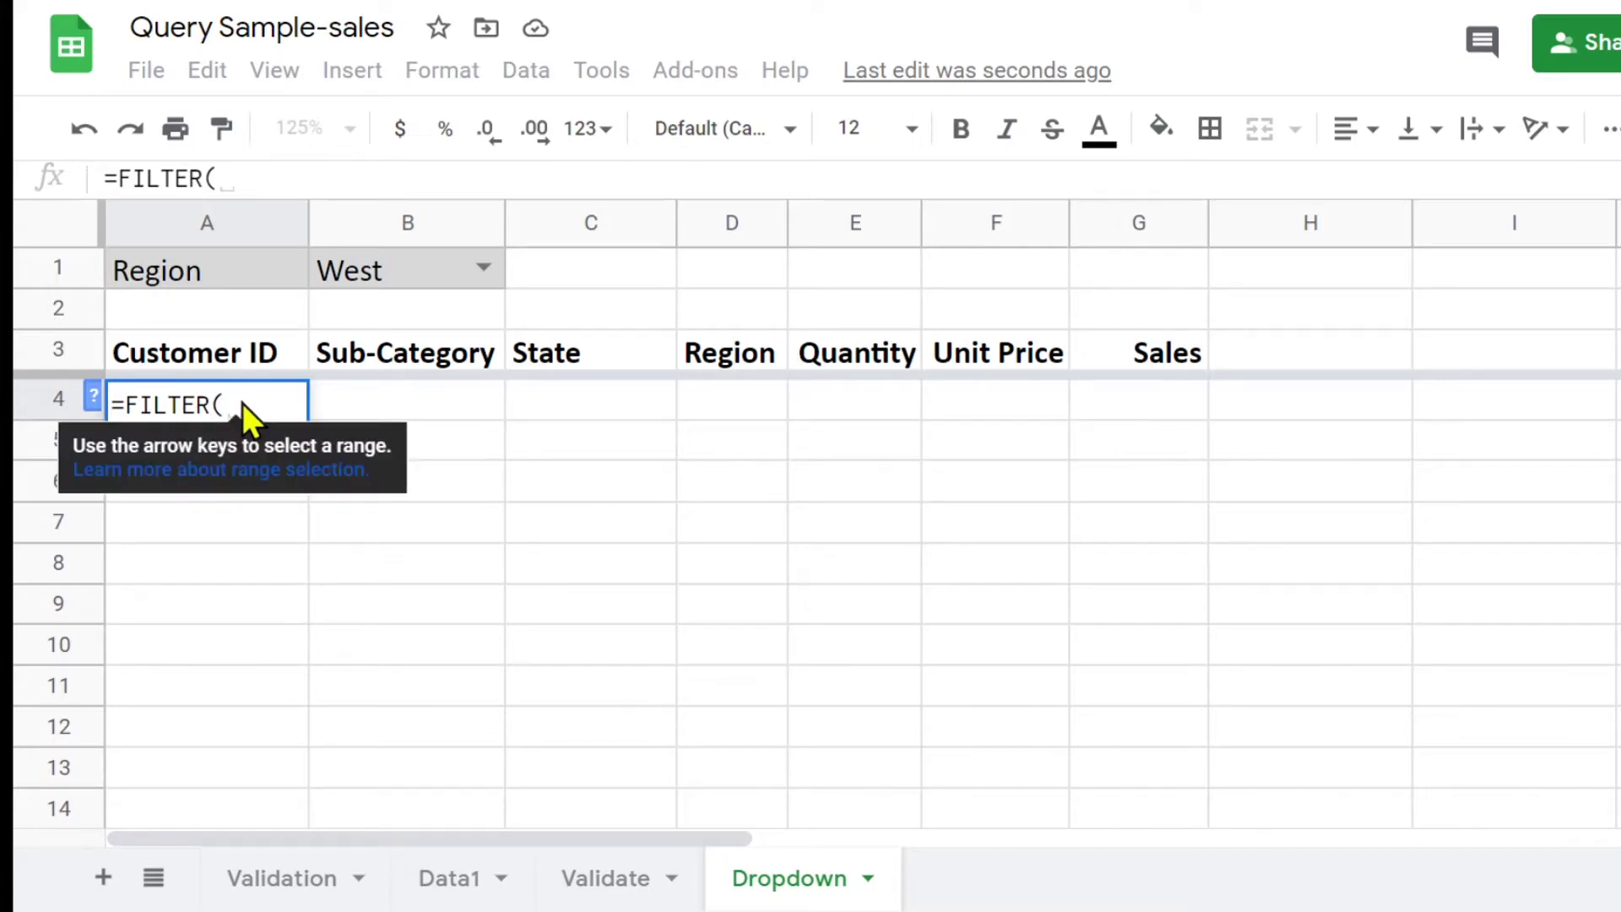
pyautogui.click(97, 400)
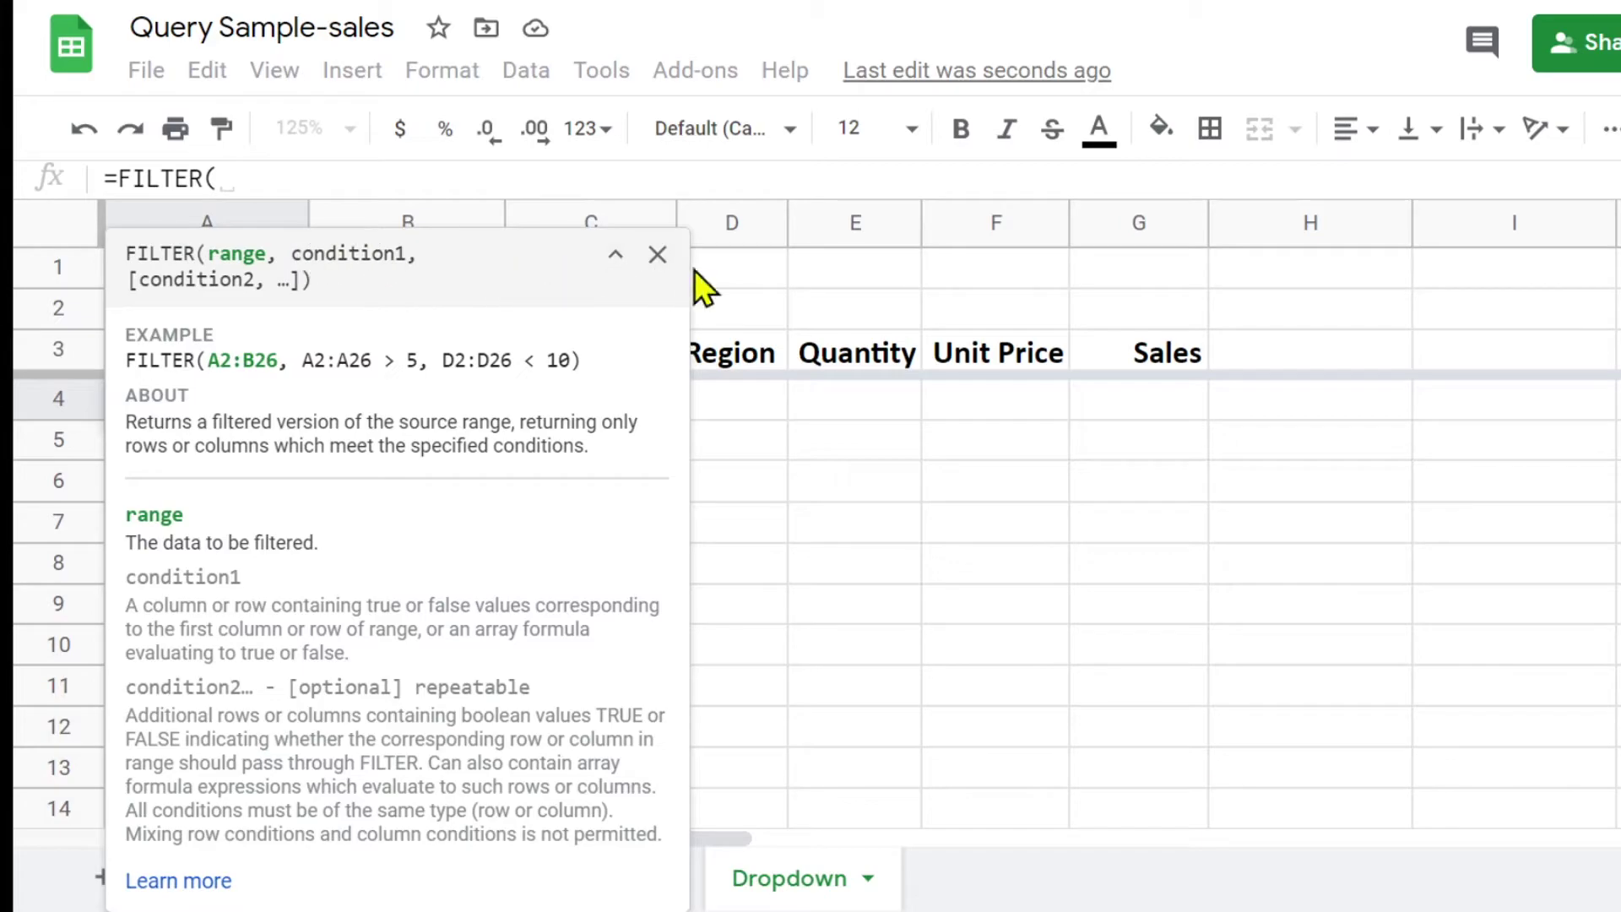
pyautogui.click(658, 254)
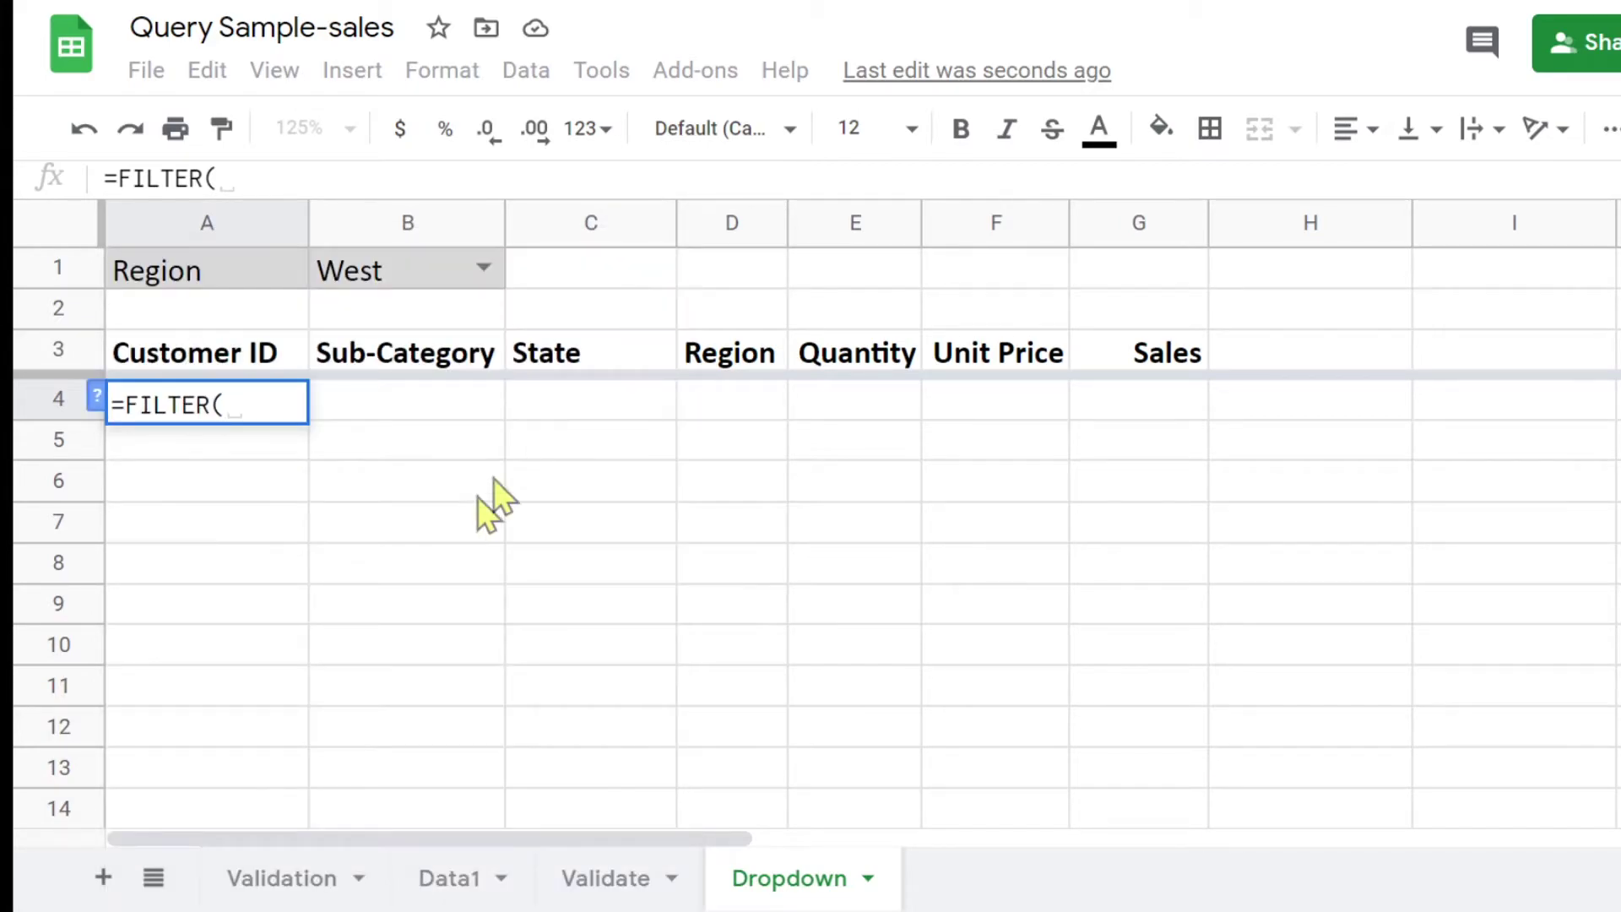
# - Set the FILTER range to the open-ended Validate!A4:G, covering Customer ID through Sales
pyautogui.click(456, 886)
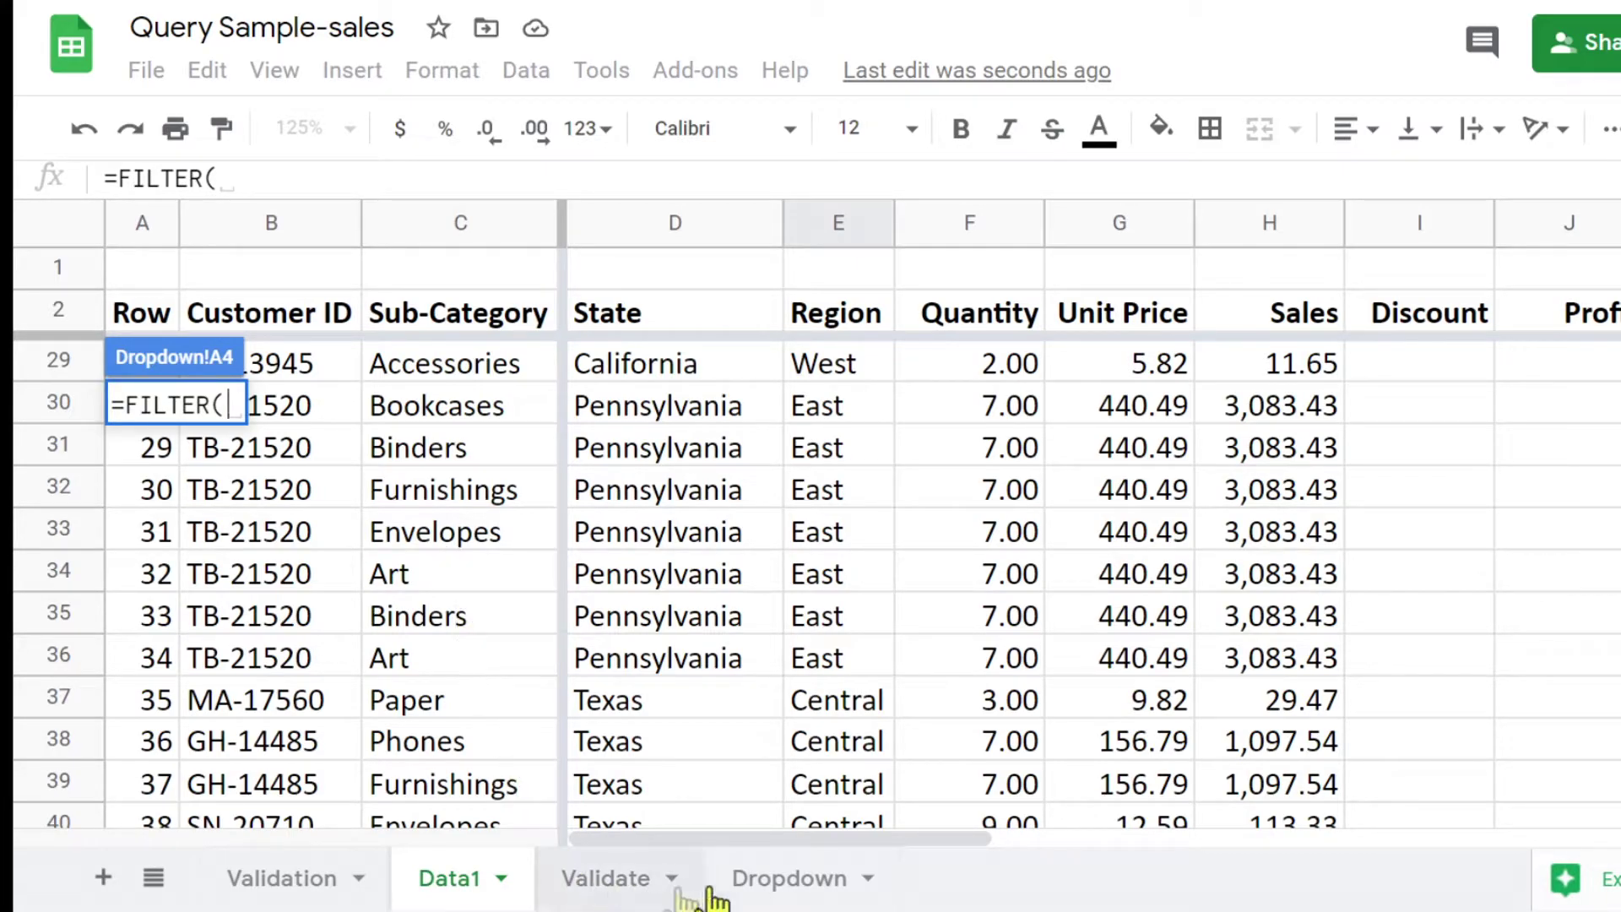
pyautogui.click(815, 883)
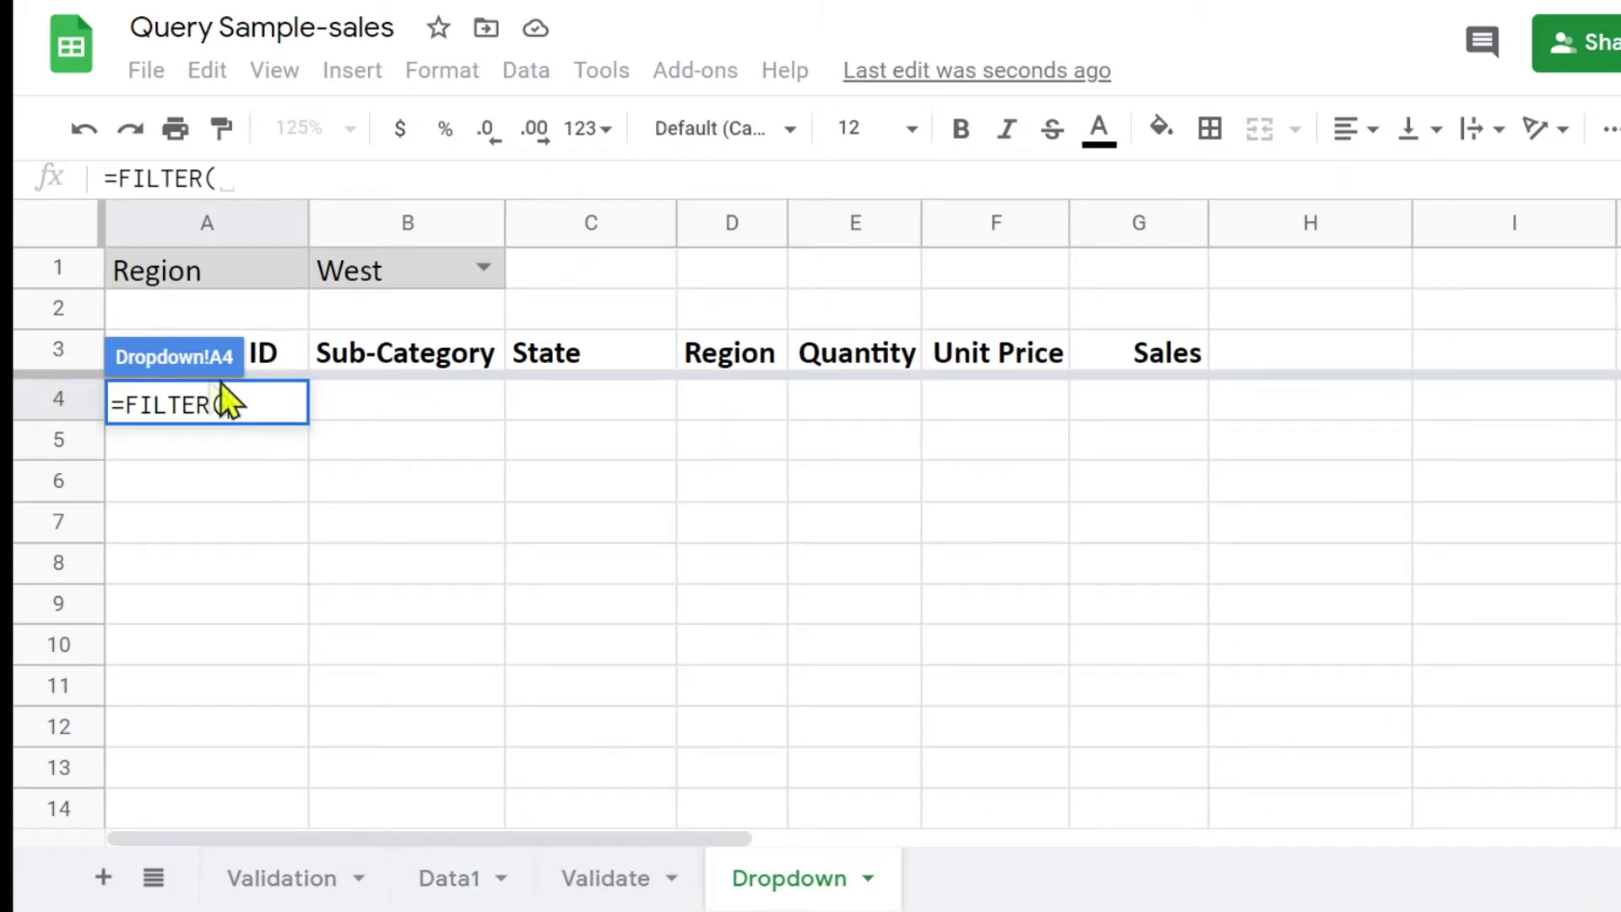
pyautogui.click(597, 875)
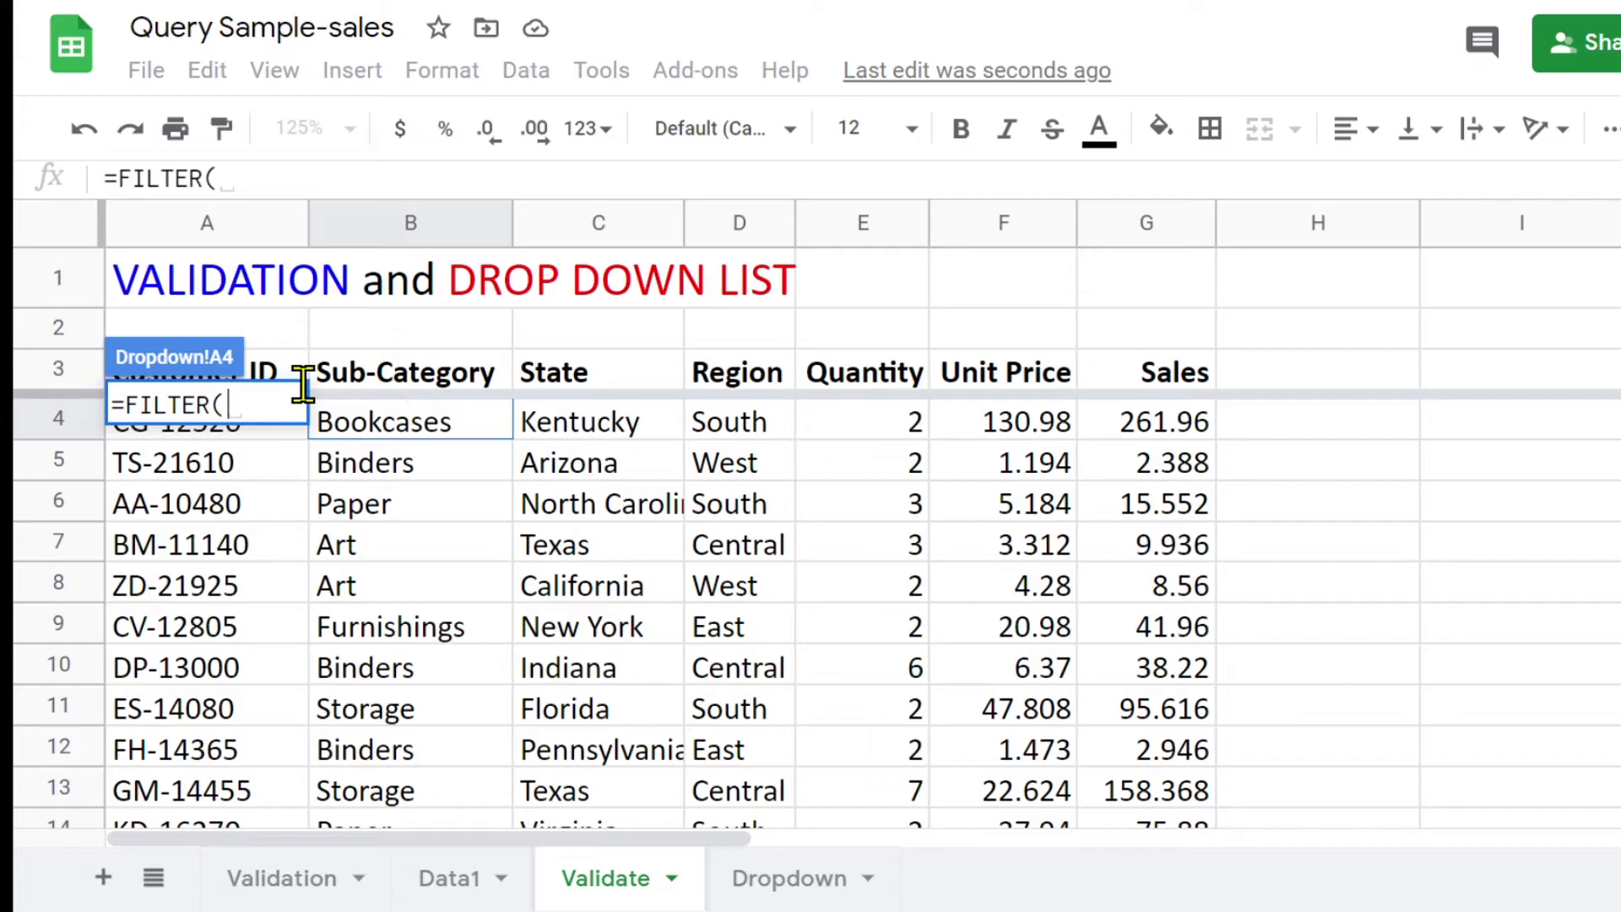
pyautogui.click(417, 433)
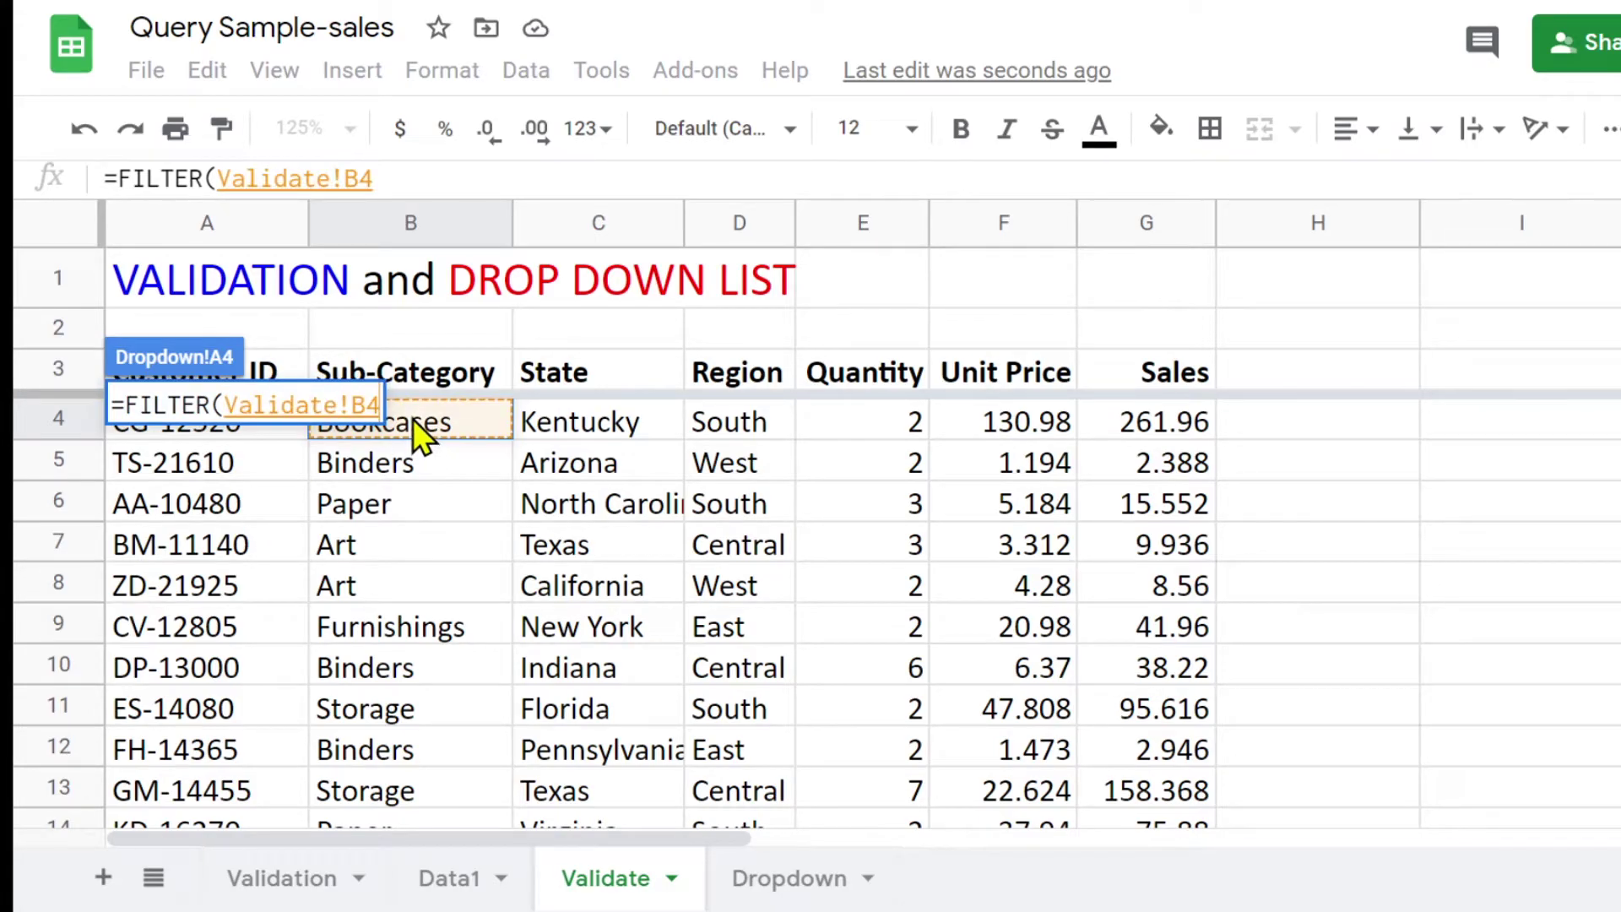
pyautogui.press('Left')
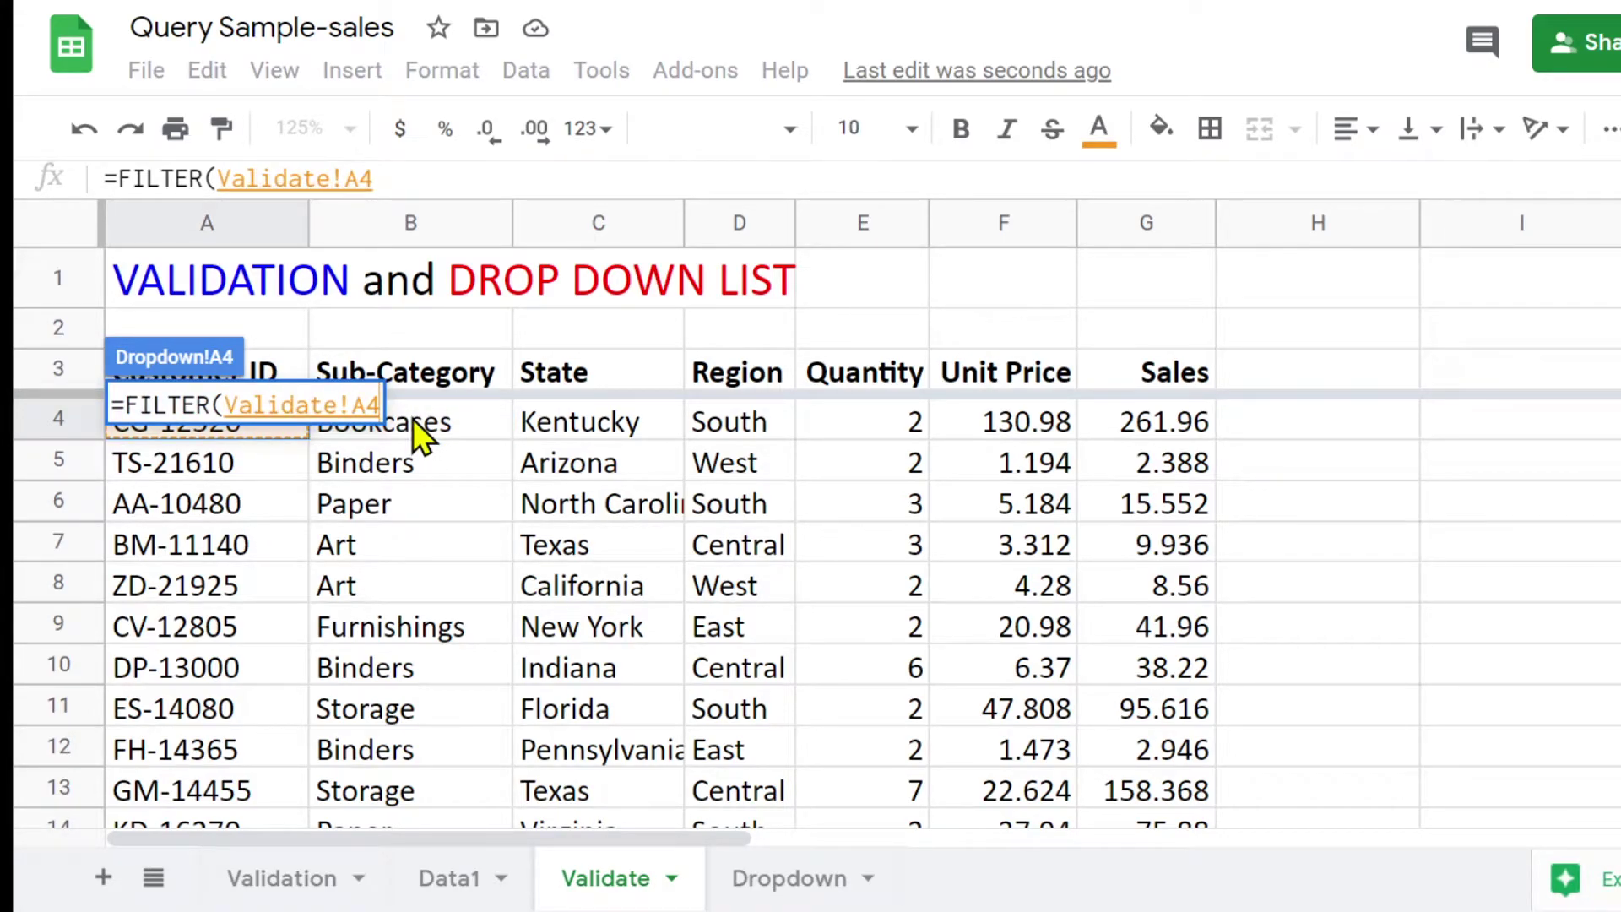
pyautogui.hotkey('shift', 'Right')
pyautogui.hotkey('shift', 'Right')
pyautogui.hotkey('shift', 'Right')
pyautogui.hotkey('shift', 'Right')
pyautogui.hotkey('shift', 'Right')
pyautogui.hotkey('shift', 'Right')
pyautogui.hotkey('shift', 'Down')
pyautogui.hotkey('shift', 'Down')
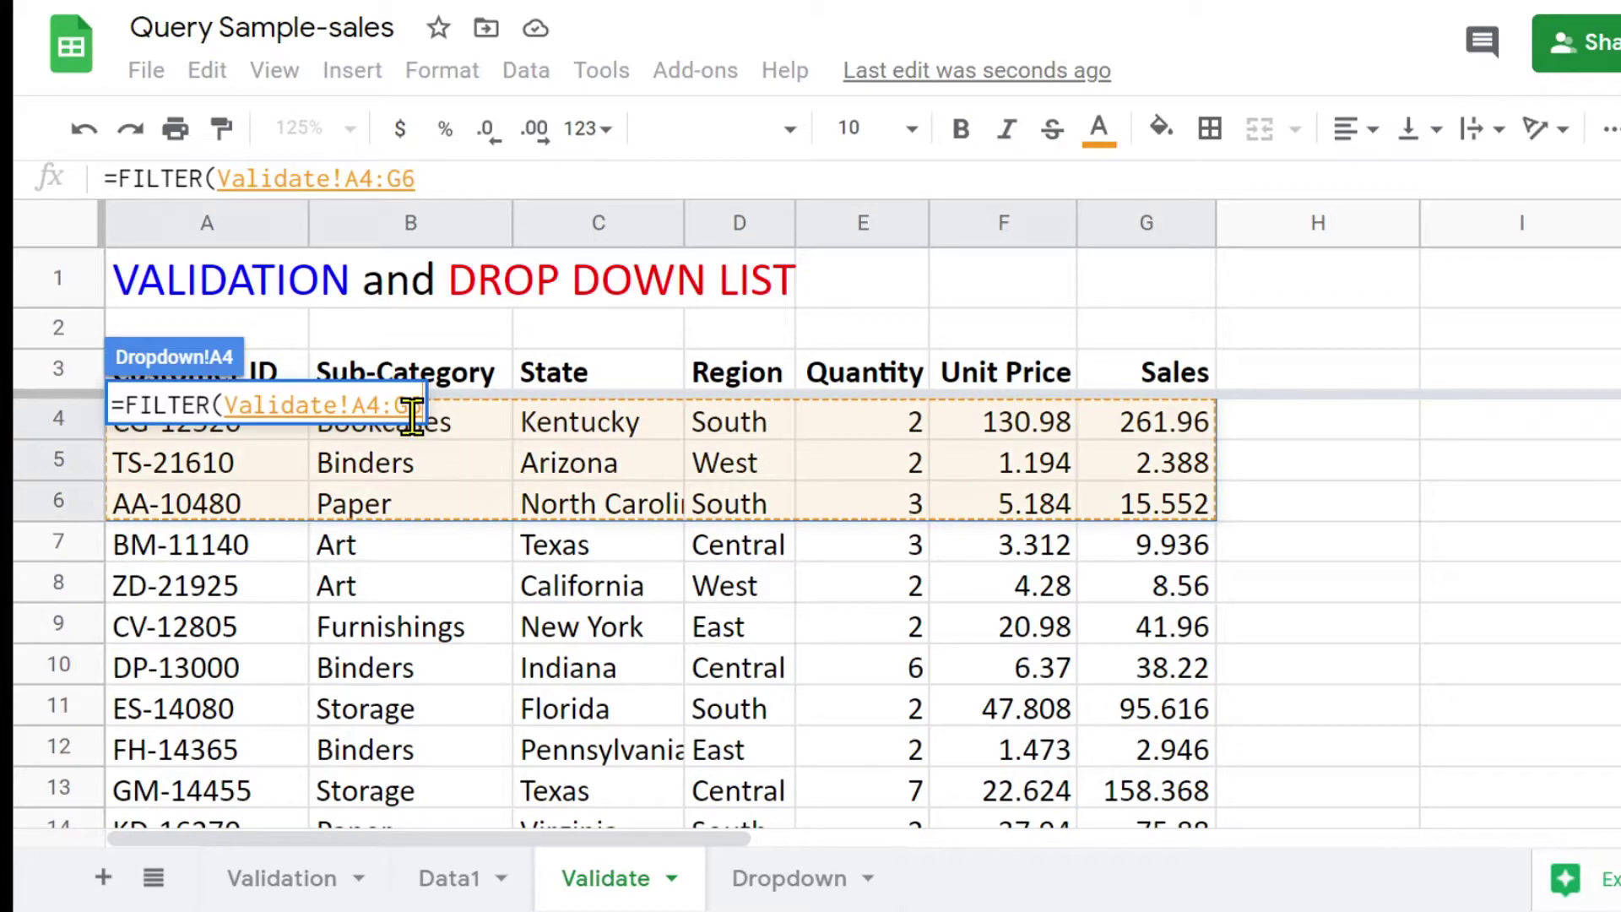
pyautogui.hotkey('shift', 'Down')
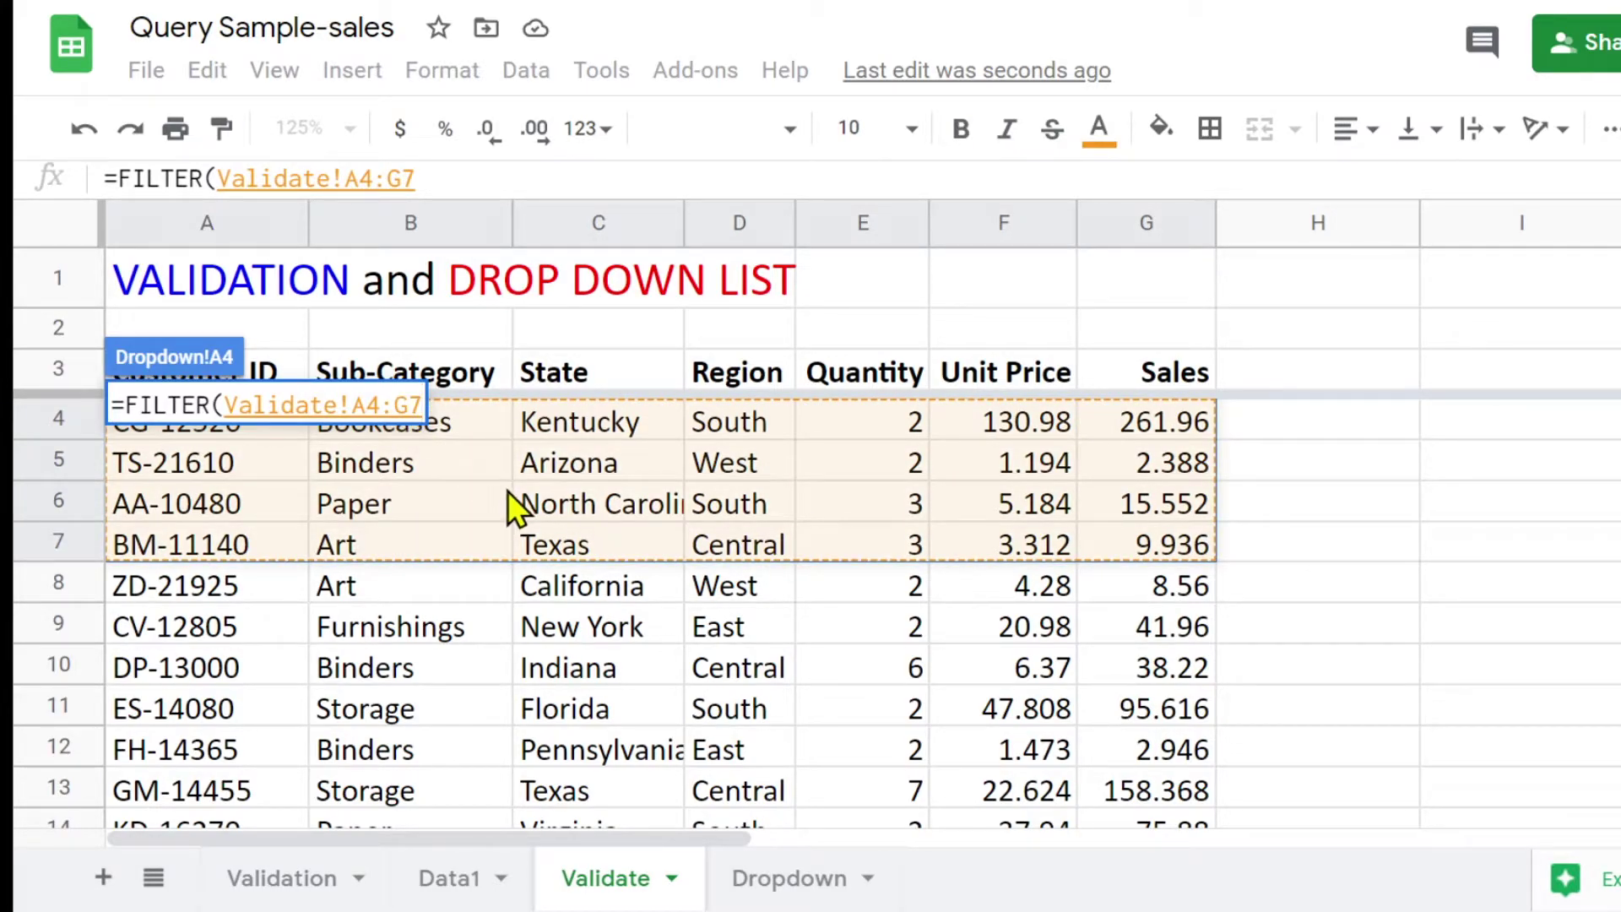
pyautogui.press('BackSpace')
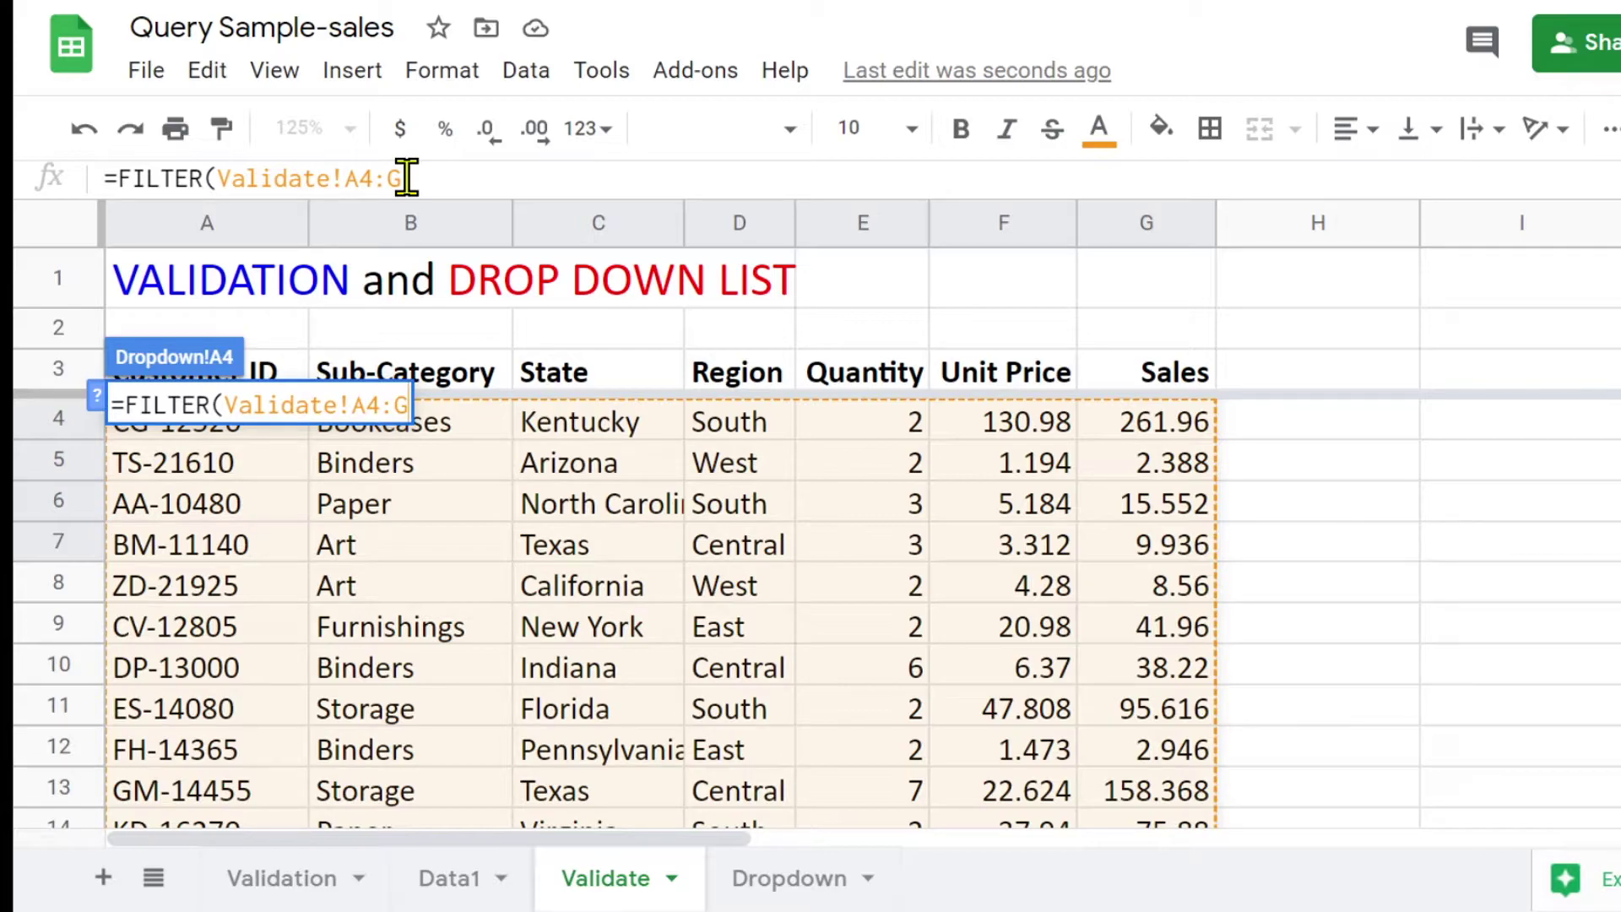
# - Add the open-ended Region column Validate!D4:D as the range tested by the FILTER condition
pyautogui.write(',')
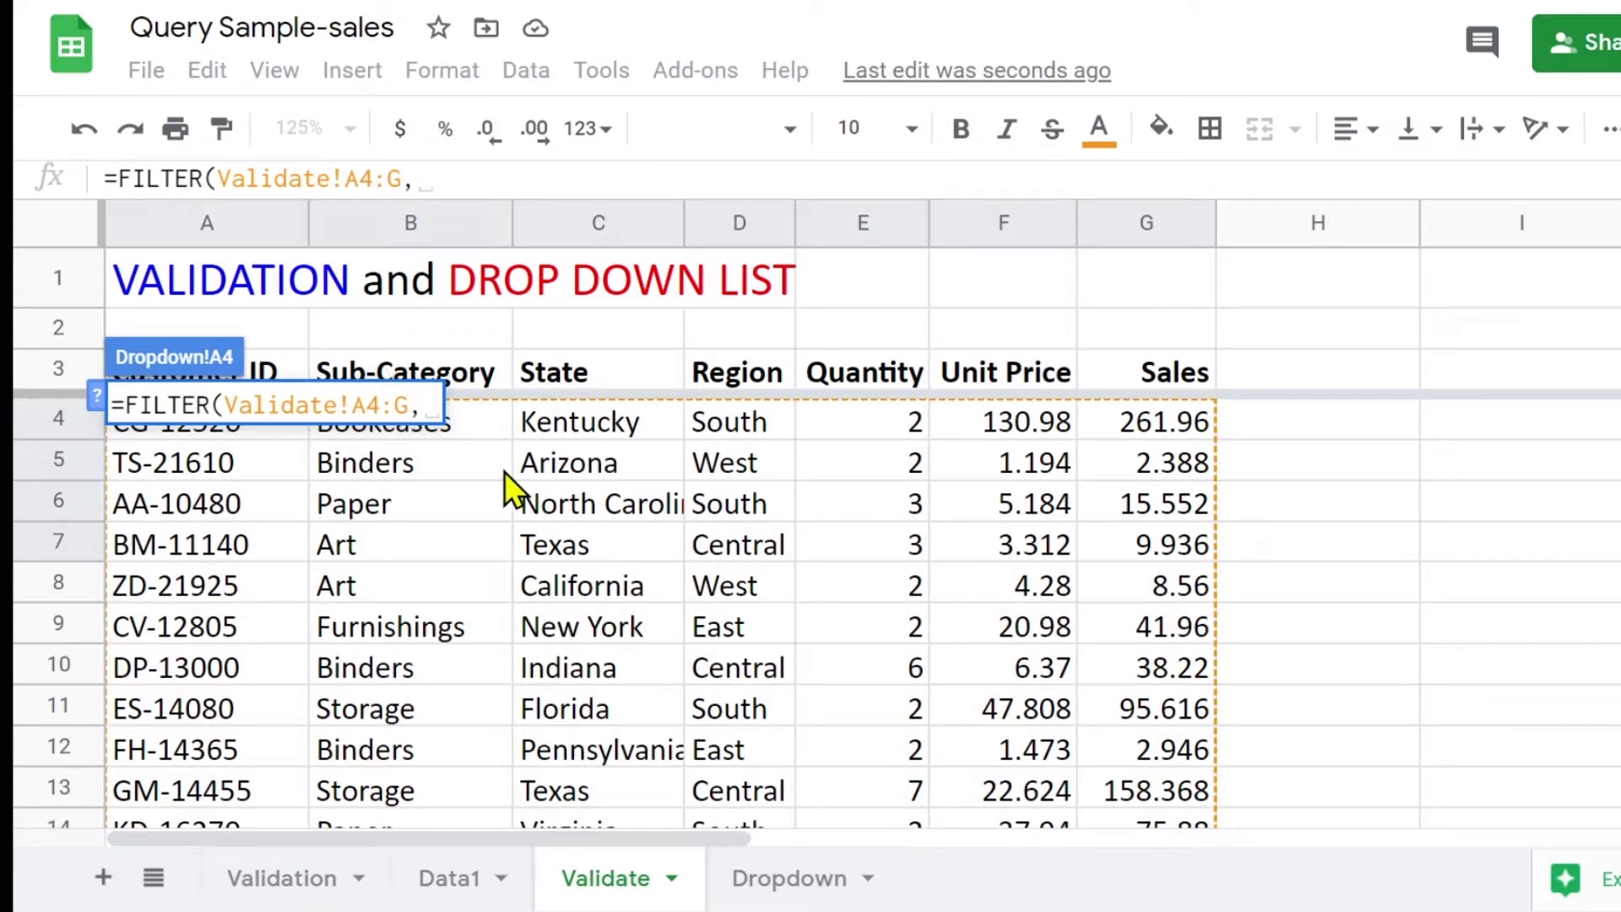
pyautogui.click(725, 417)
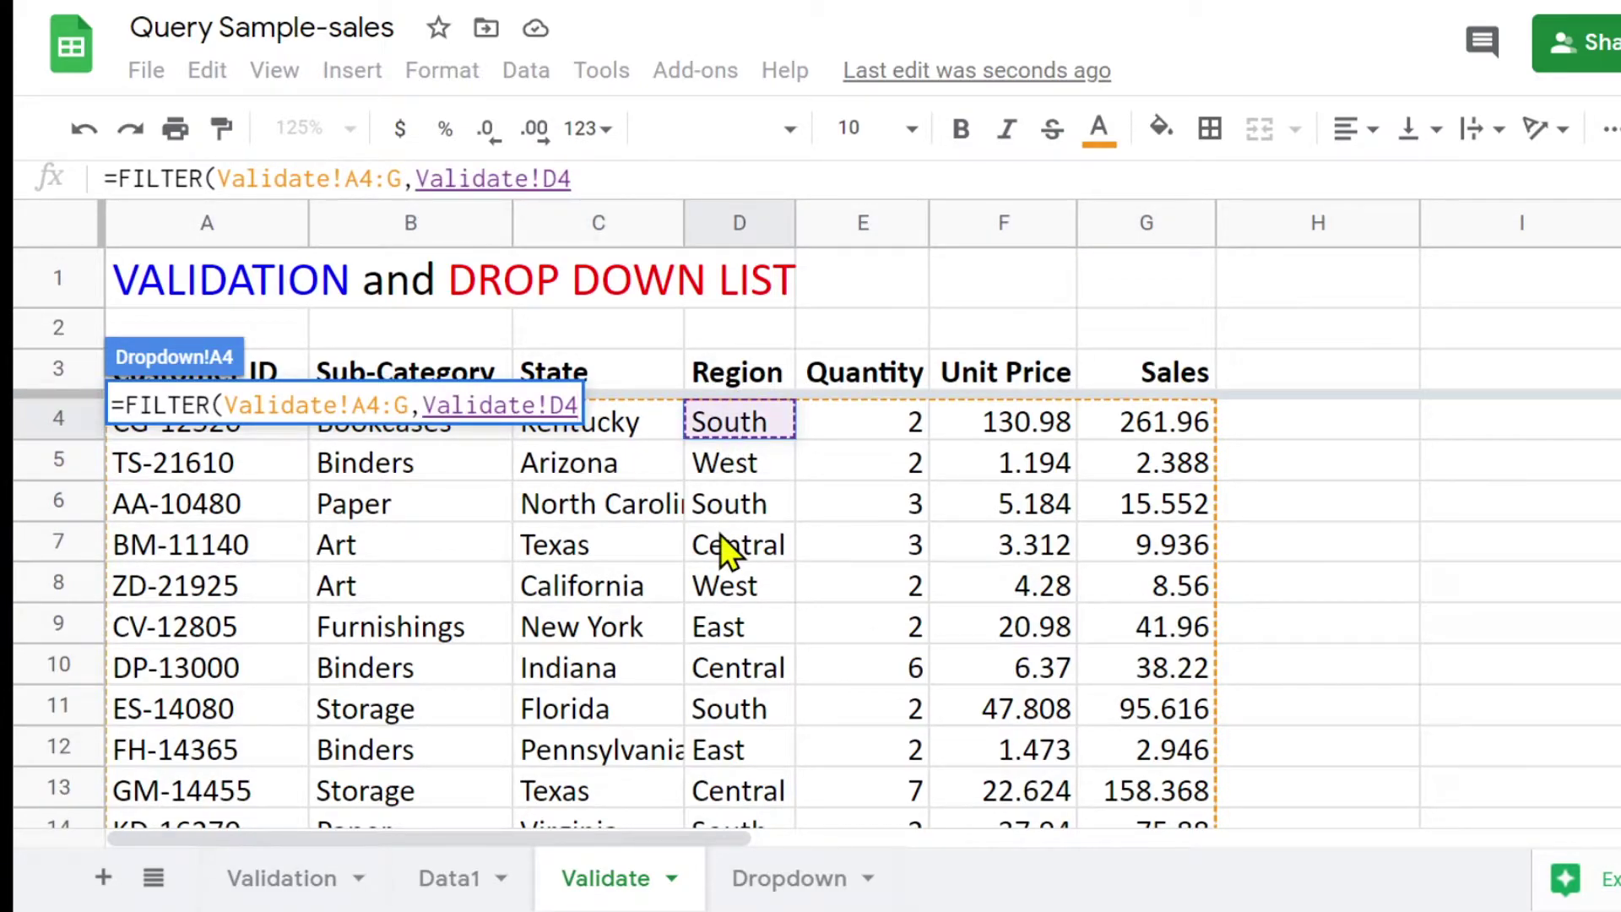
pyautogui.hotkey('shift', 'Down')
pyautogui.hotkey('shift', 'Down')
pyautogui.hotkey('shift', 'Down')
pyautogui.hotkey('shift', 'Down')
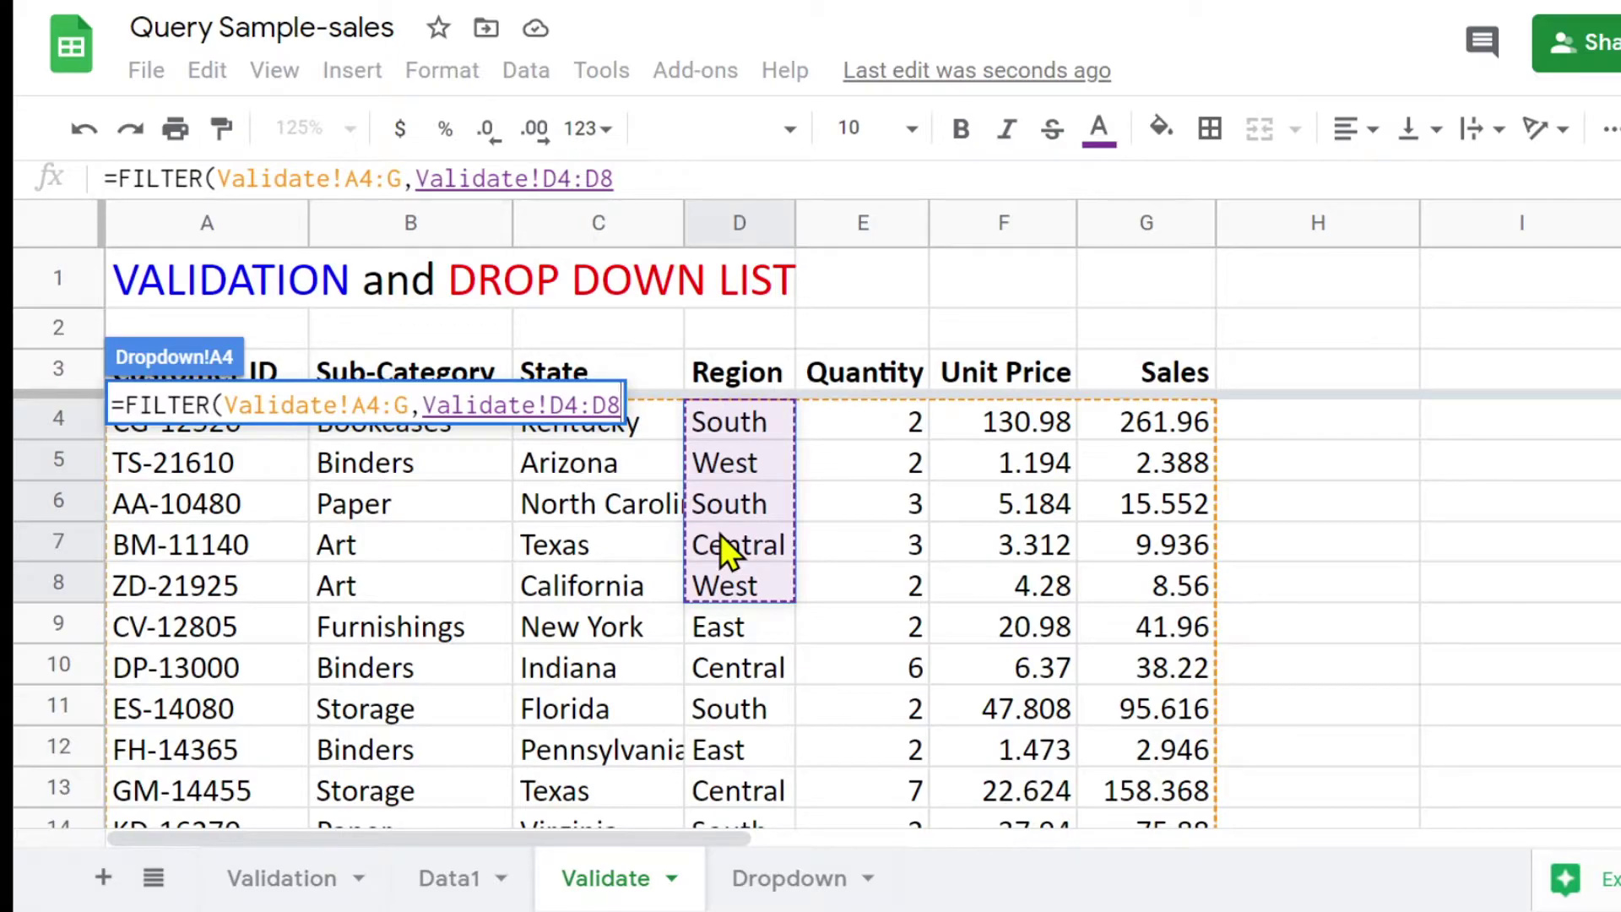
pyautogui.hotkey('ctrl', 'shift', 'Down')
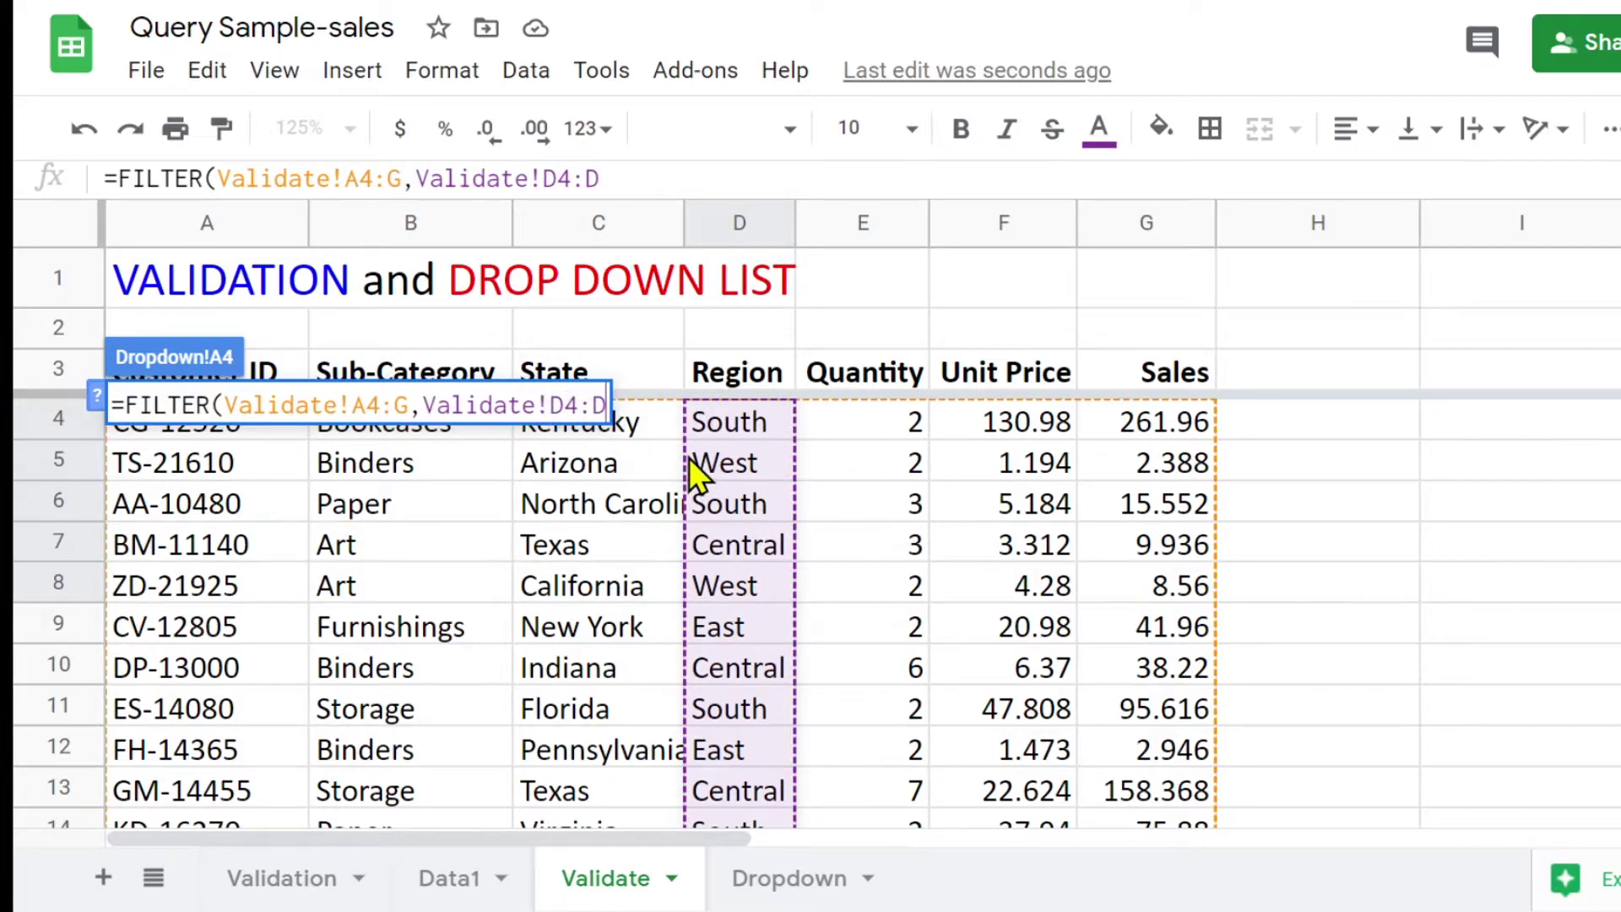
# - Complete the FILTER condition so the region equals B1 on the Dropdown sheet, and enter the formula
pyautogui.write('=')
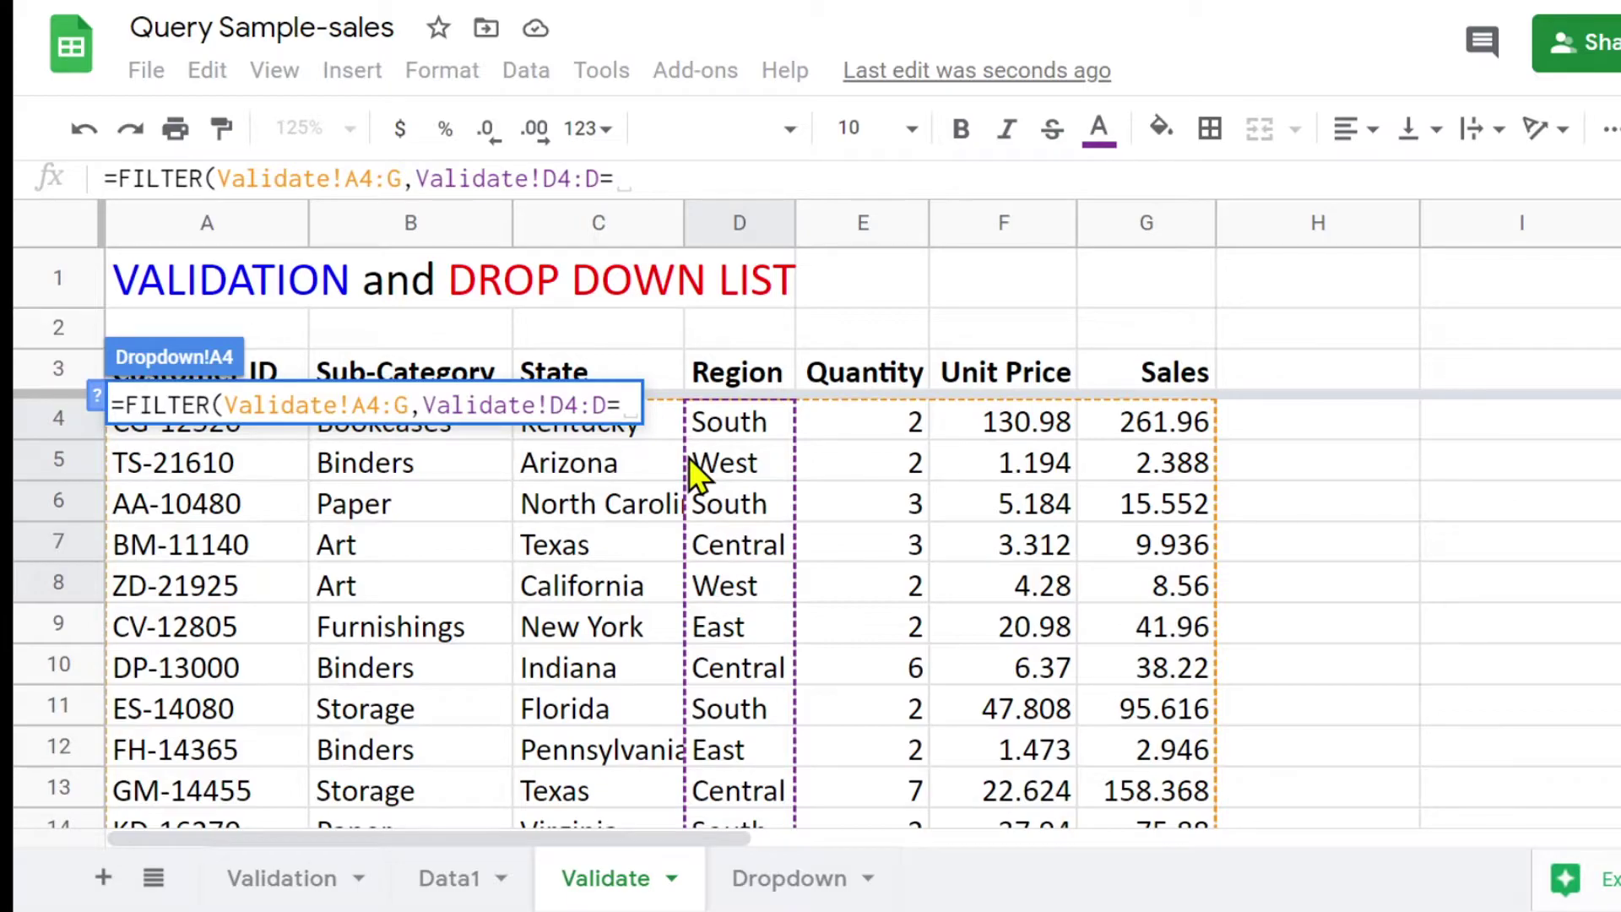
pyautogui.click(798, 882)
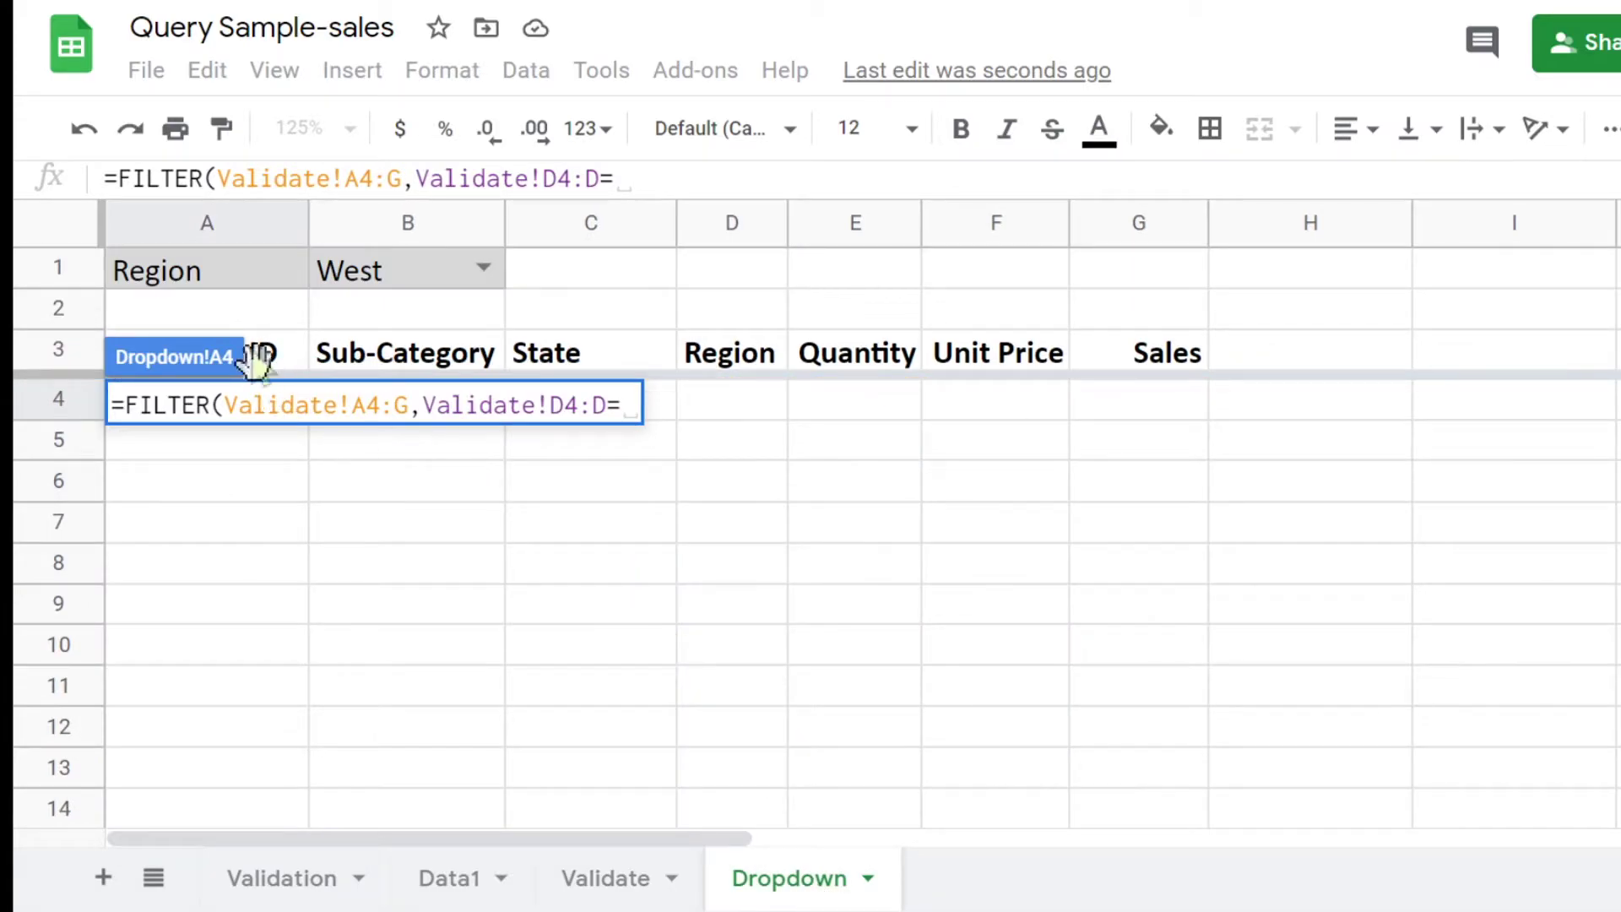
pyautogui.click(412, 271)
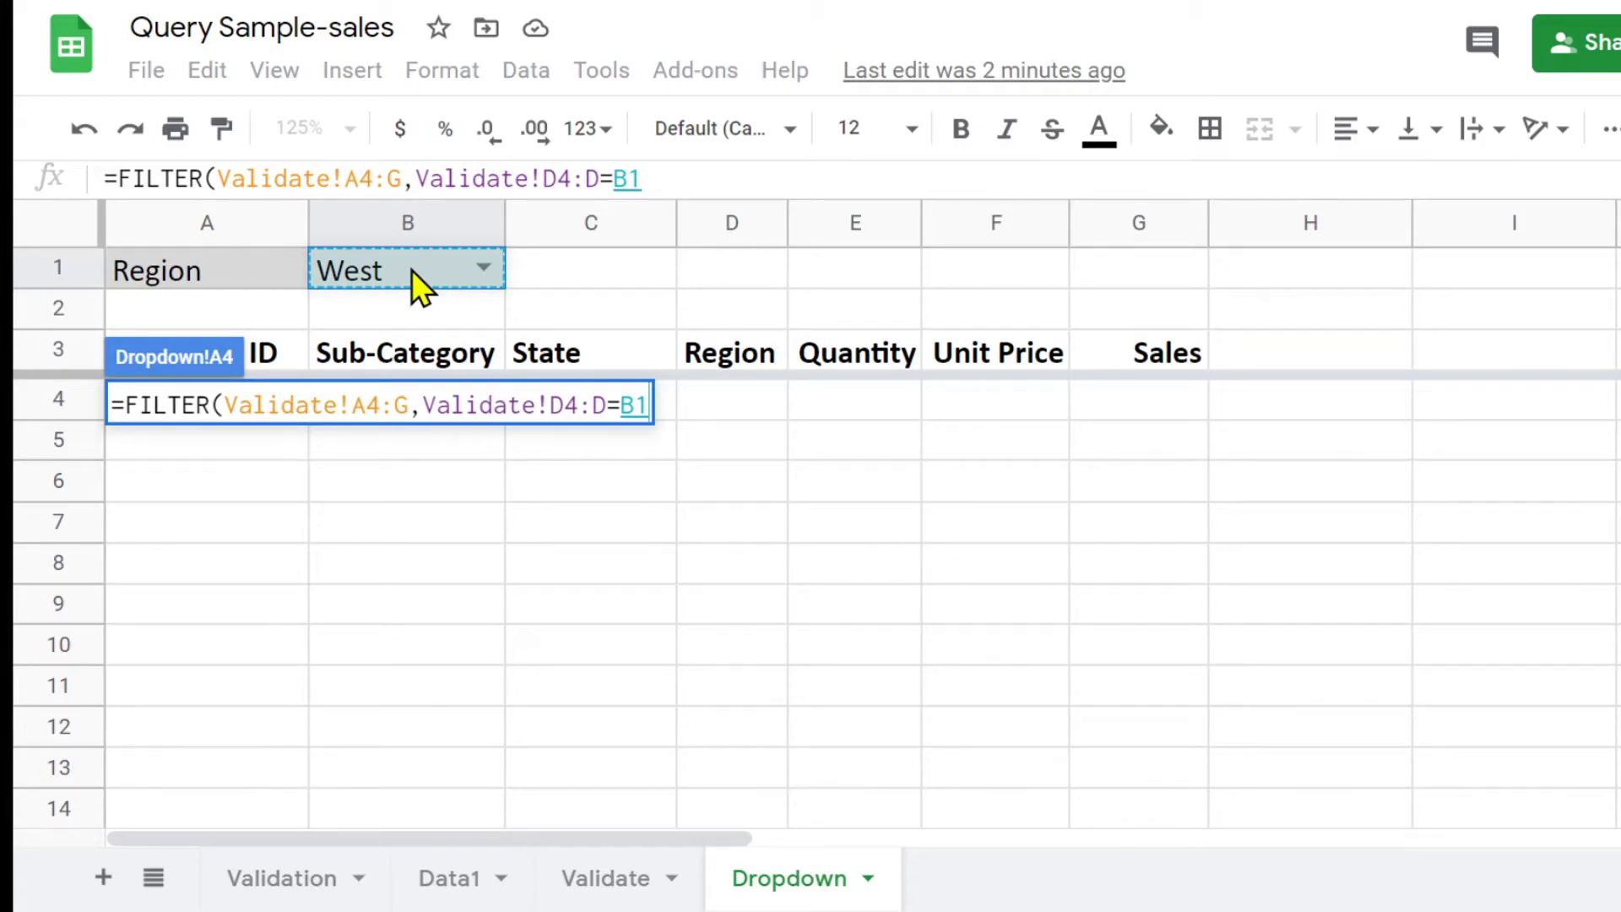
pyautogui.write(')')
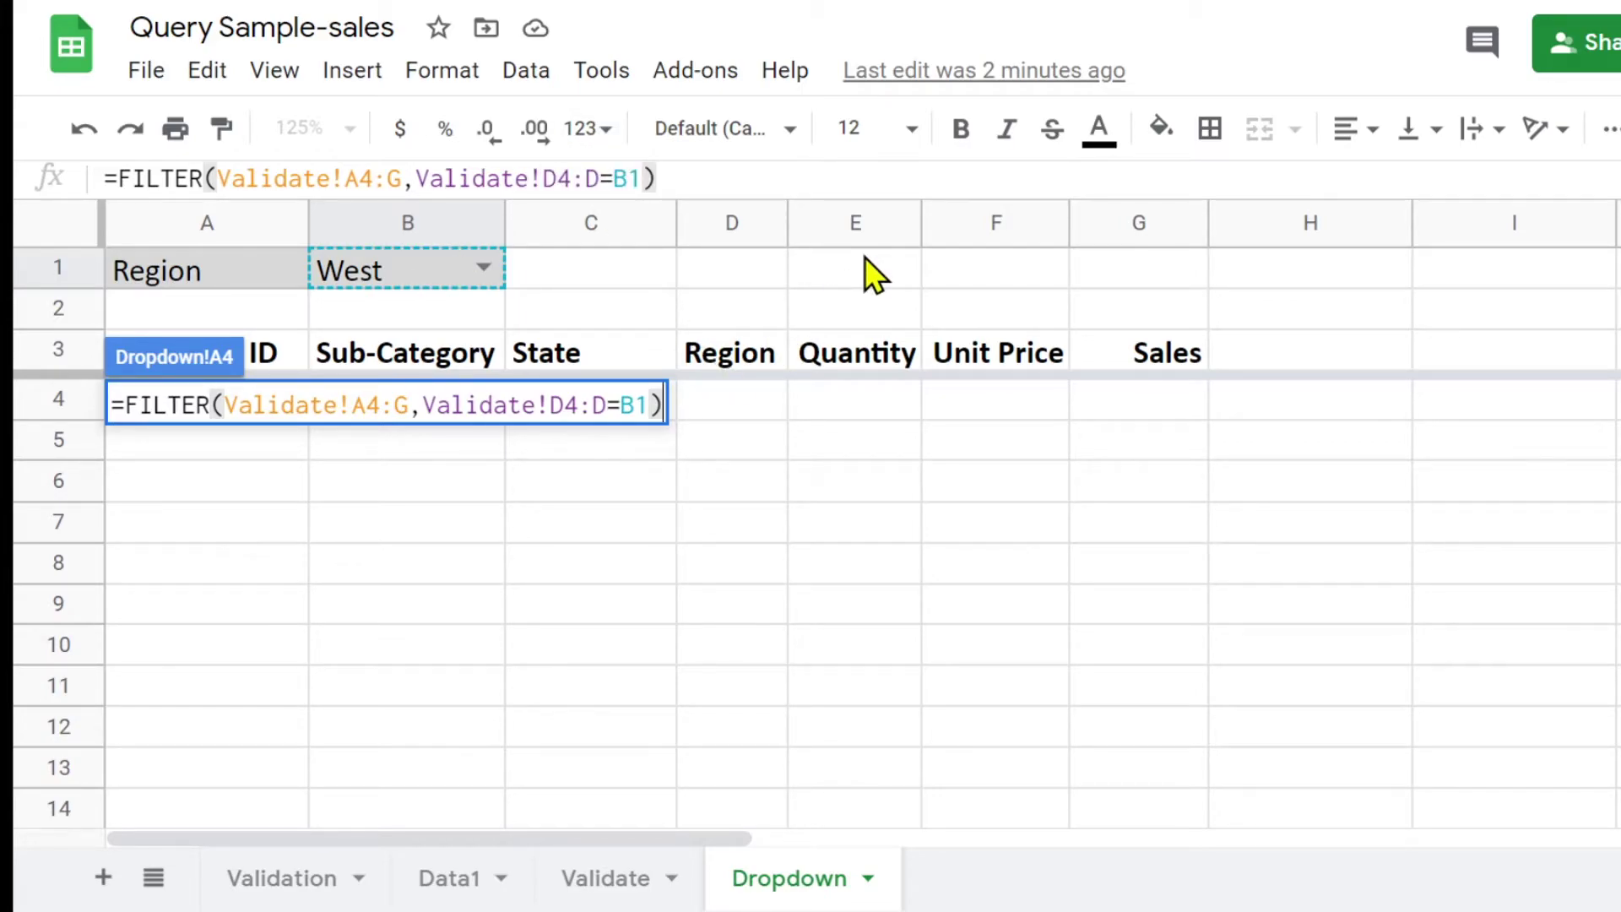
pyautogui.press('Return')
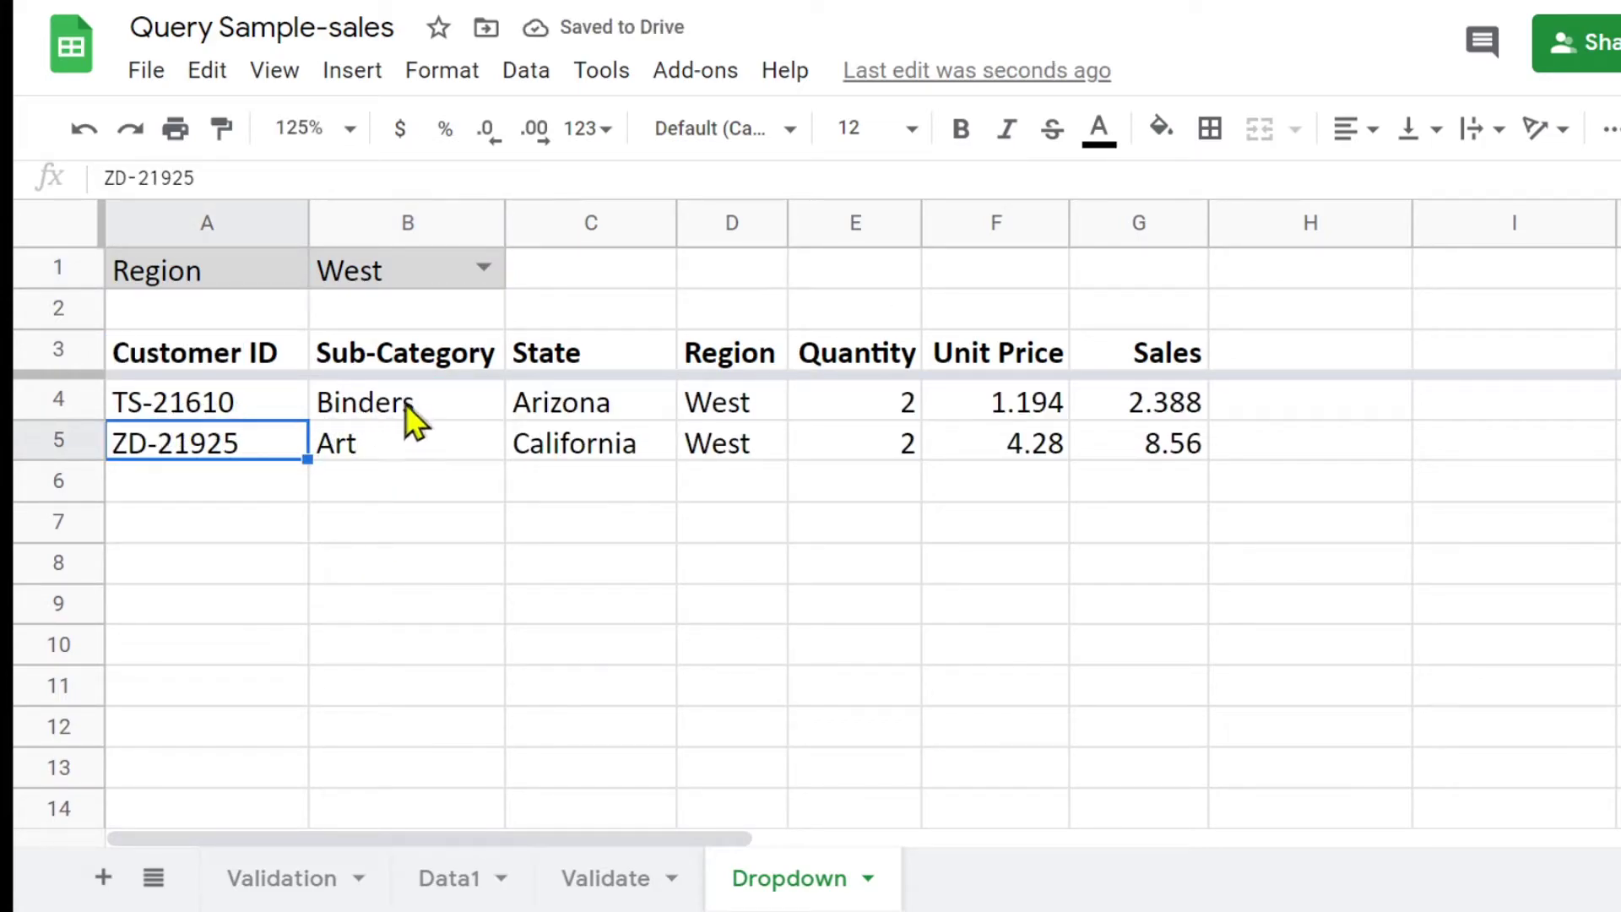
# - Make the data range and region cell absolute in A4's FILTER formula, as Validate!$A$4:$G and $B$1
pyautogui.click(204, 407)
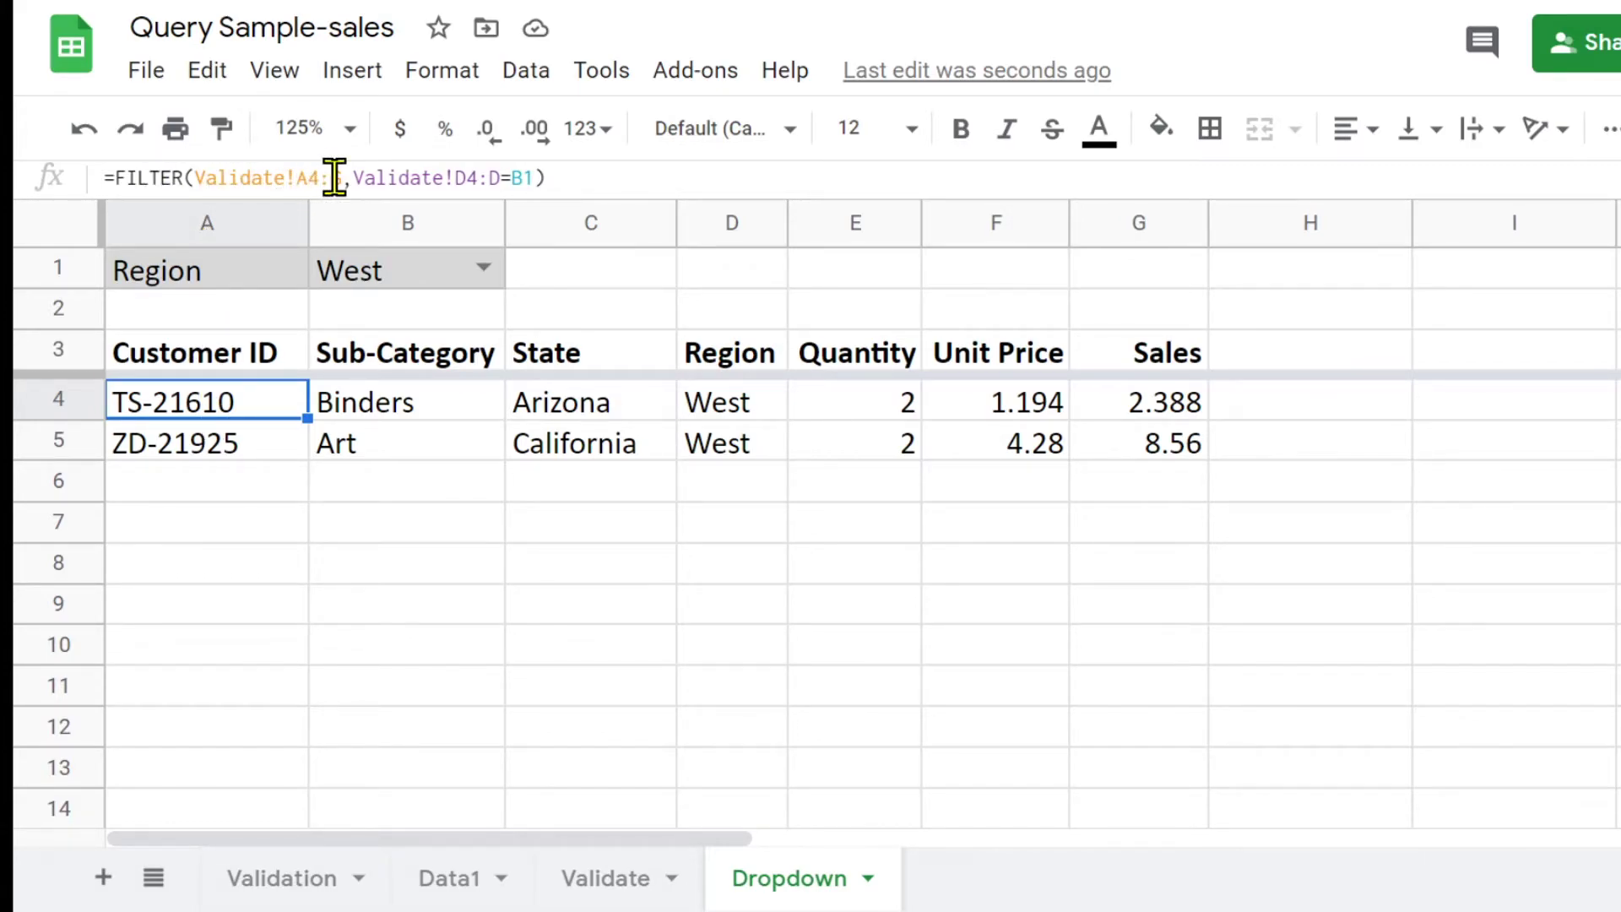
pyautogui.click(307, 178)
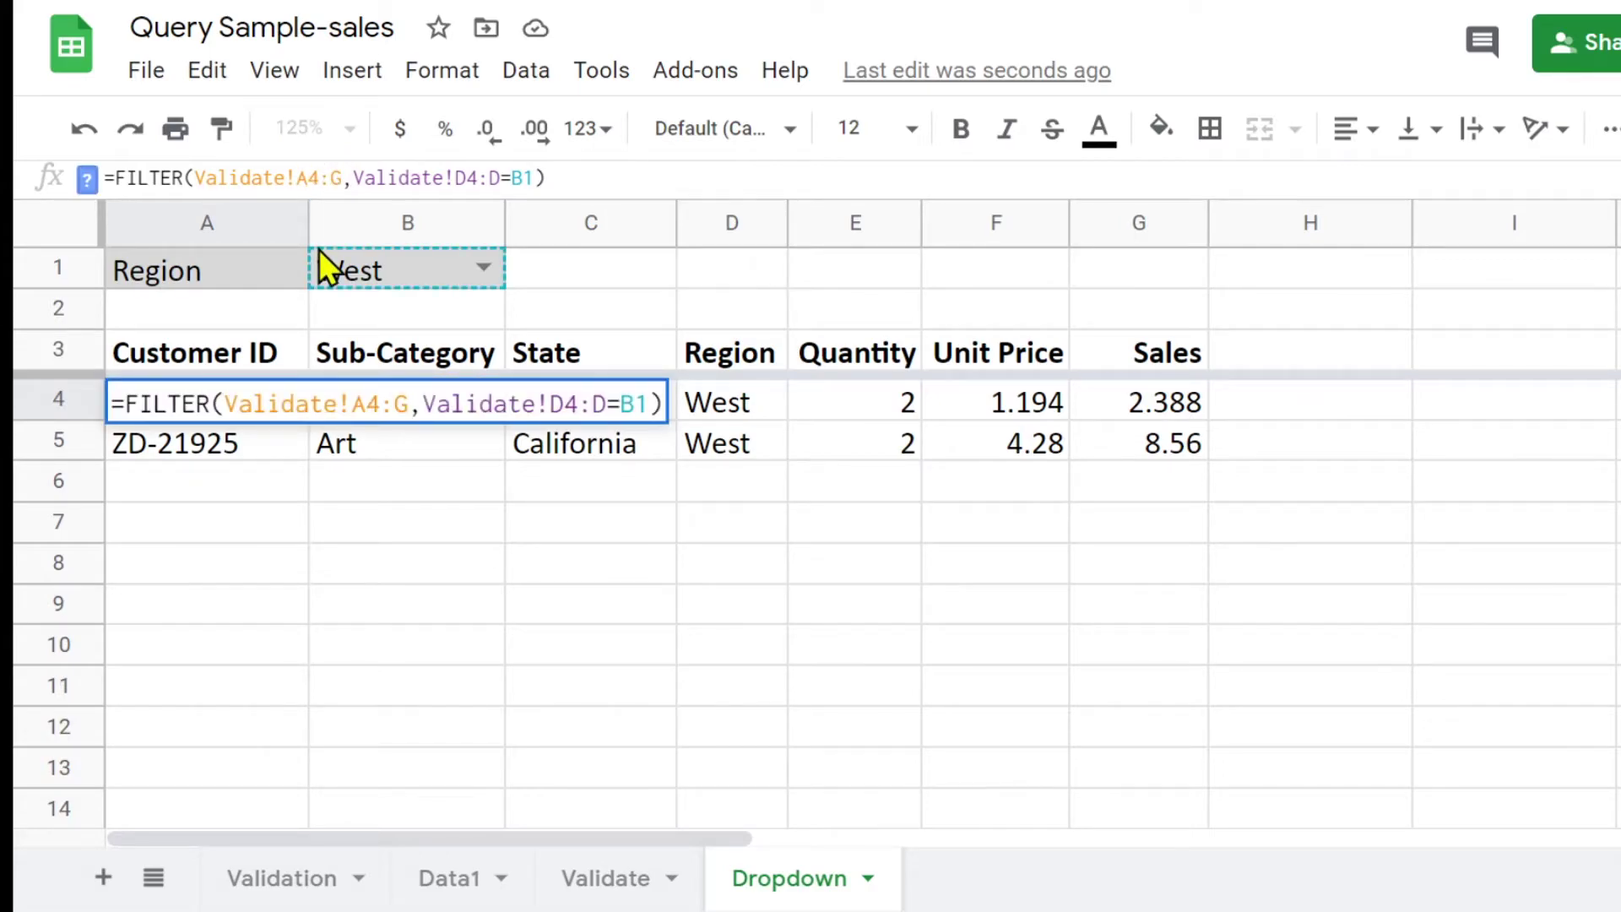
pyautogui.press('F4')
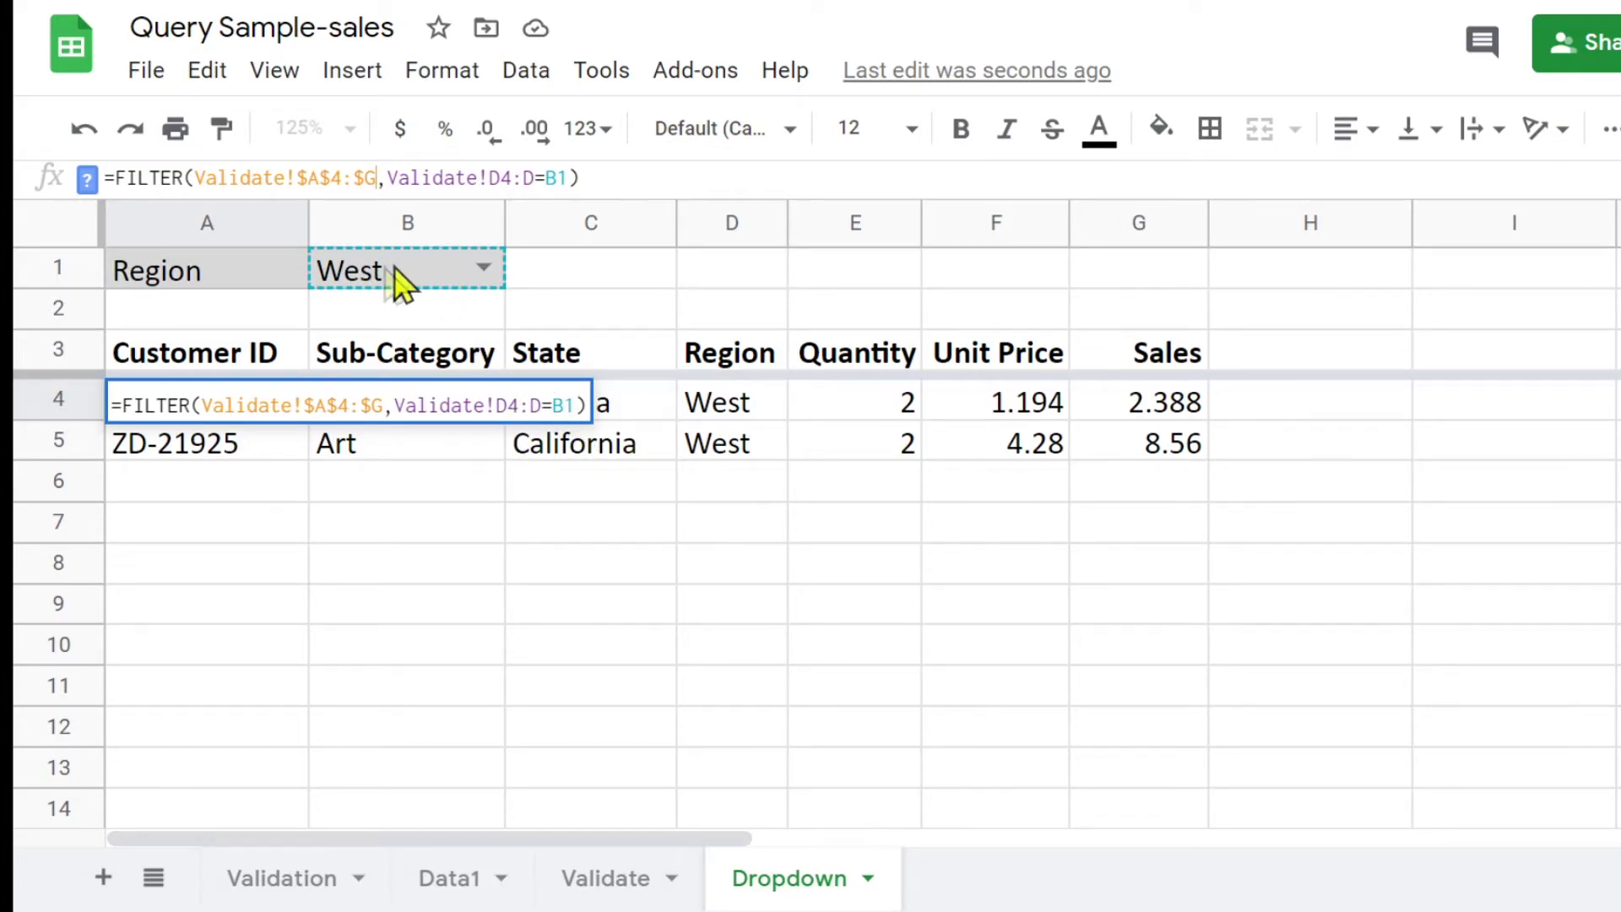
pyautogui.click(556, 177)
pyautogui.press('F4')
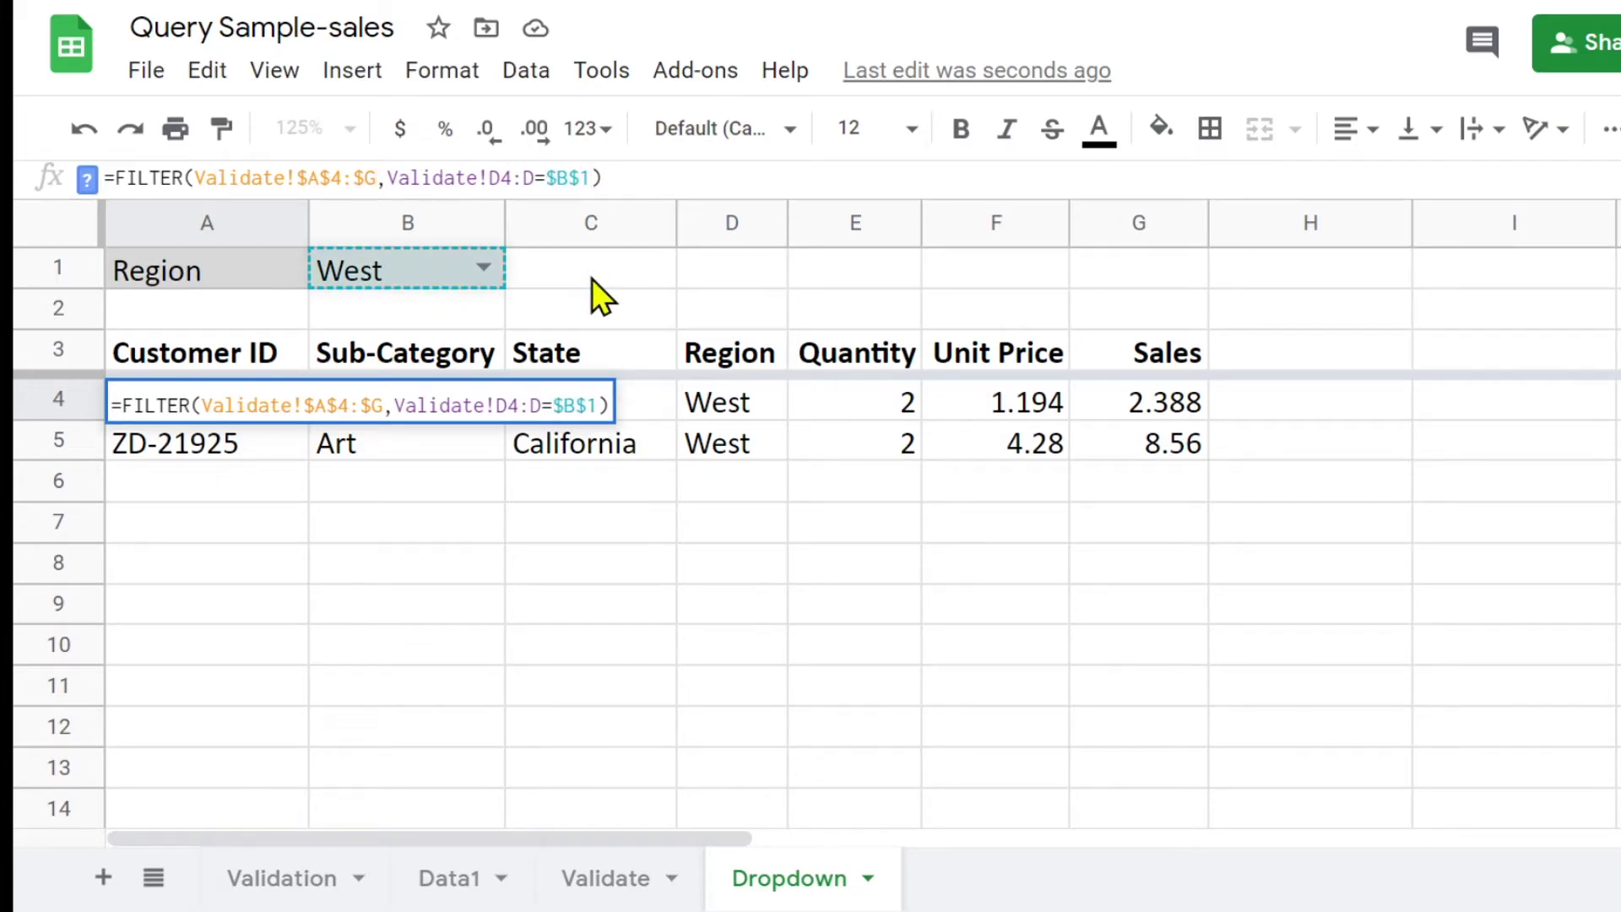
pyautogui.press('Return')
# - Test the filtered table by reselecting West in the B1 region dropdown and switching it to South
pyautogui.click(482, 268)
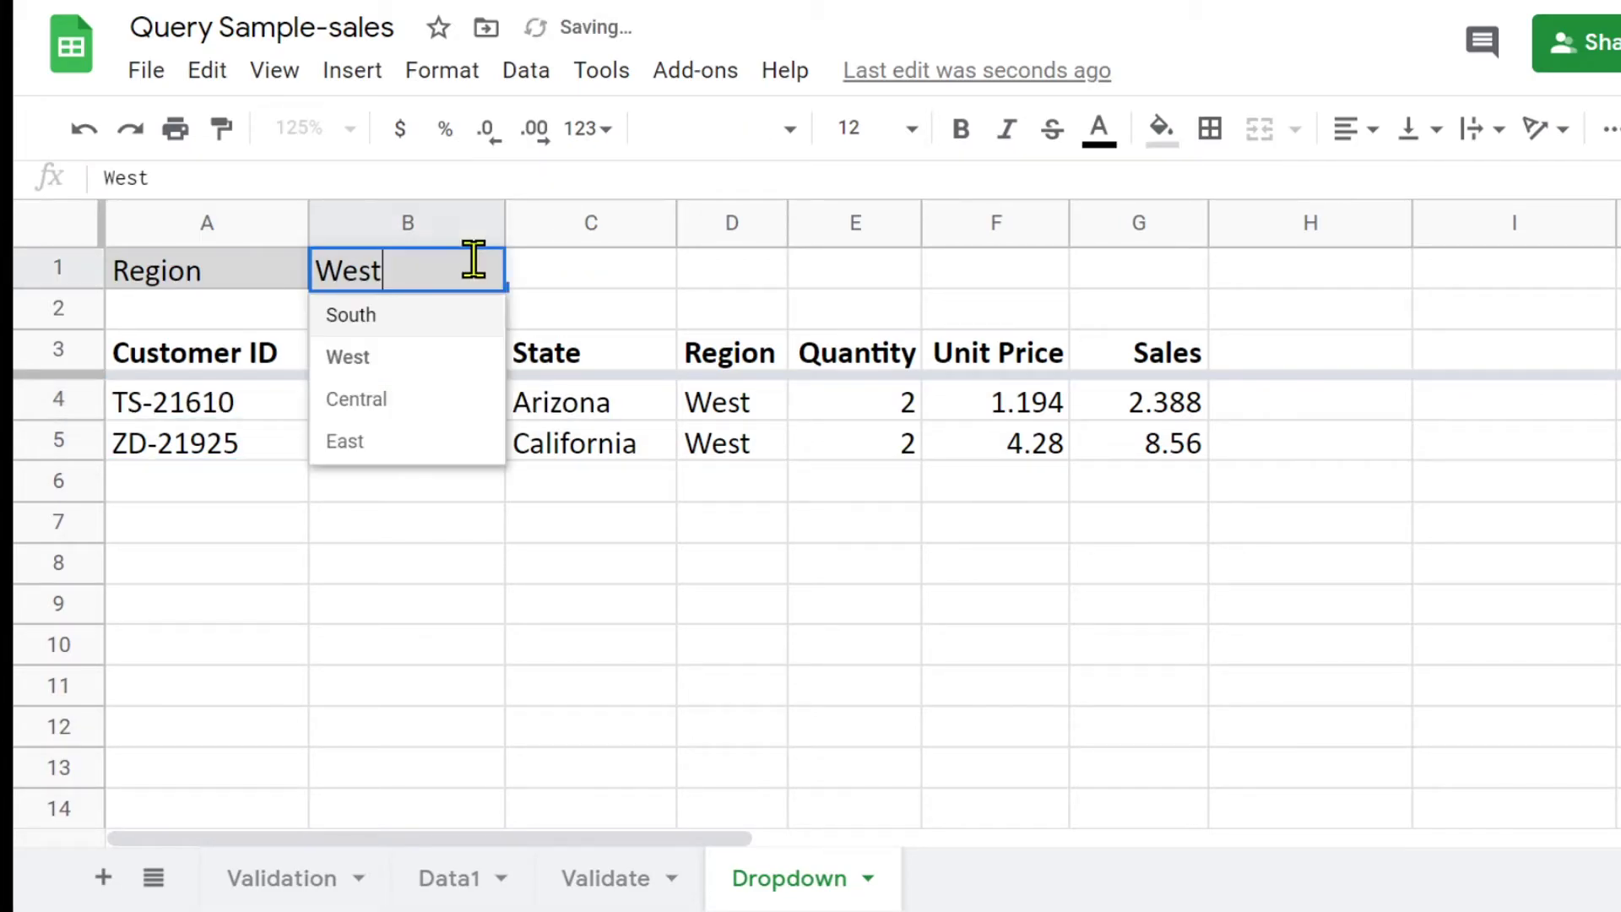
pyautogui.click(387, 355)
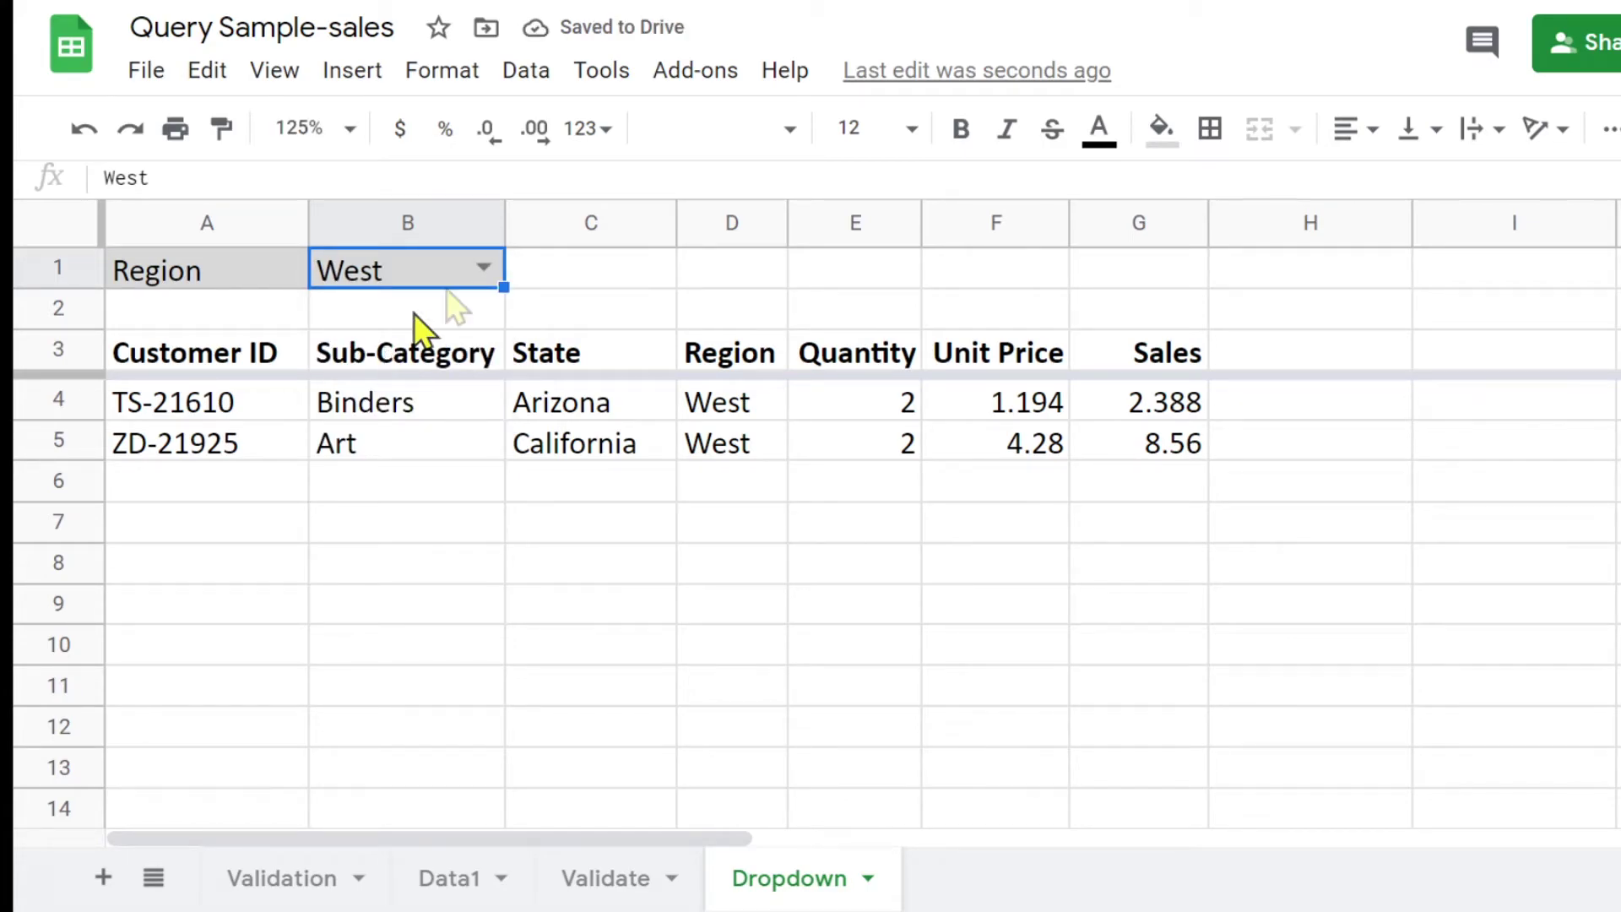
pyautogui.click(484, 267)
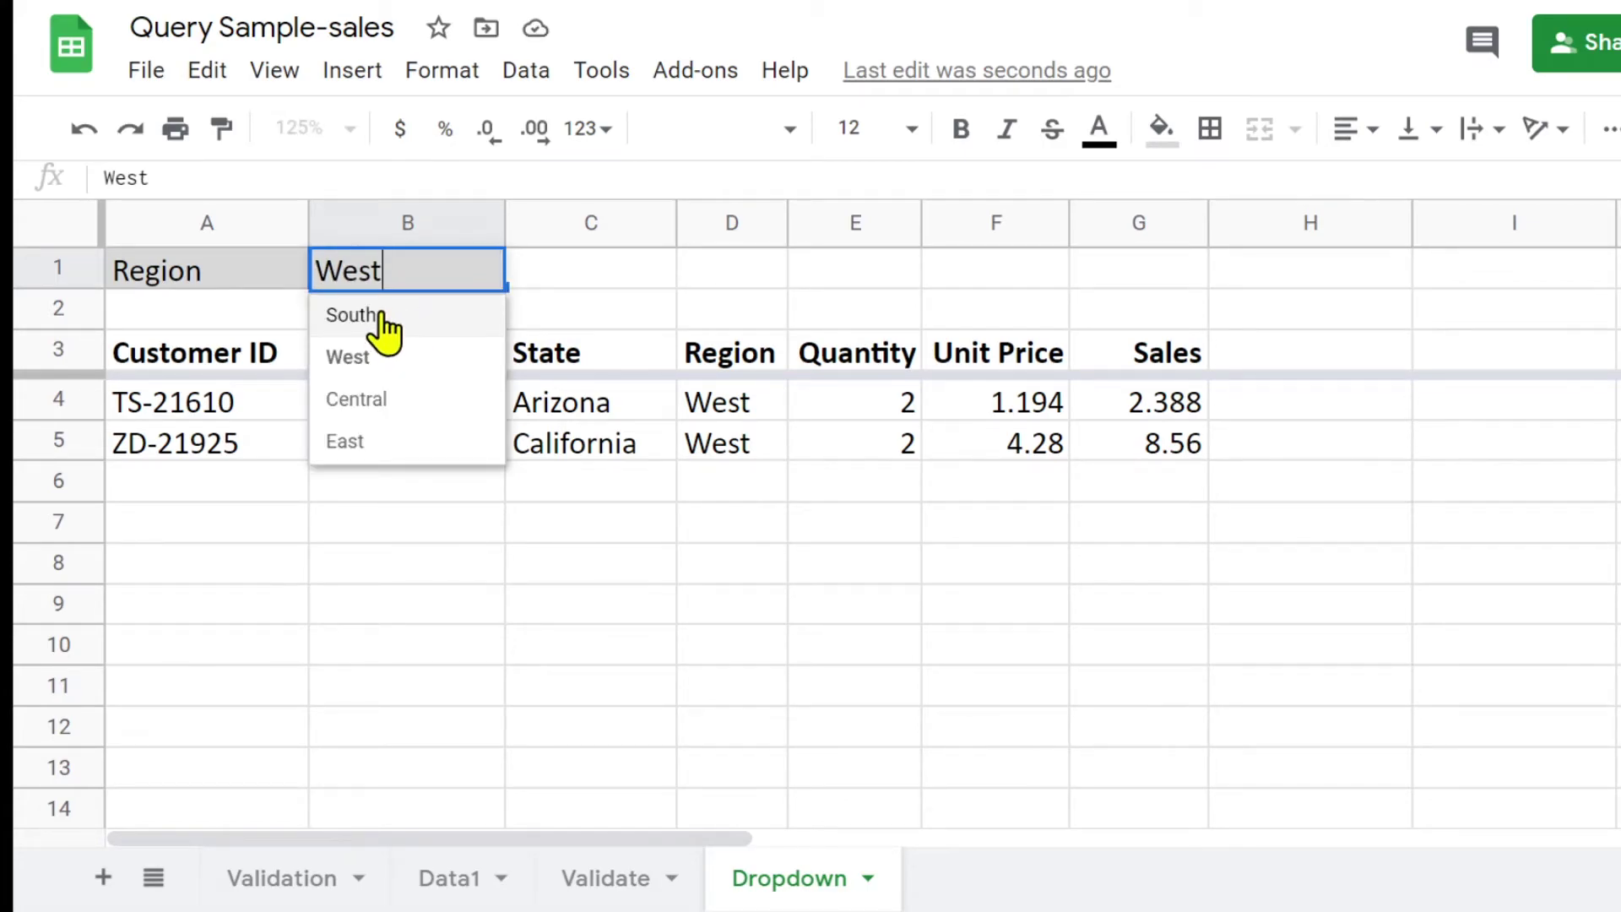
pyautogui.click(431, 316)
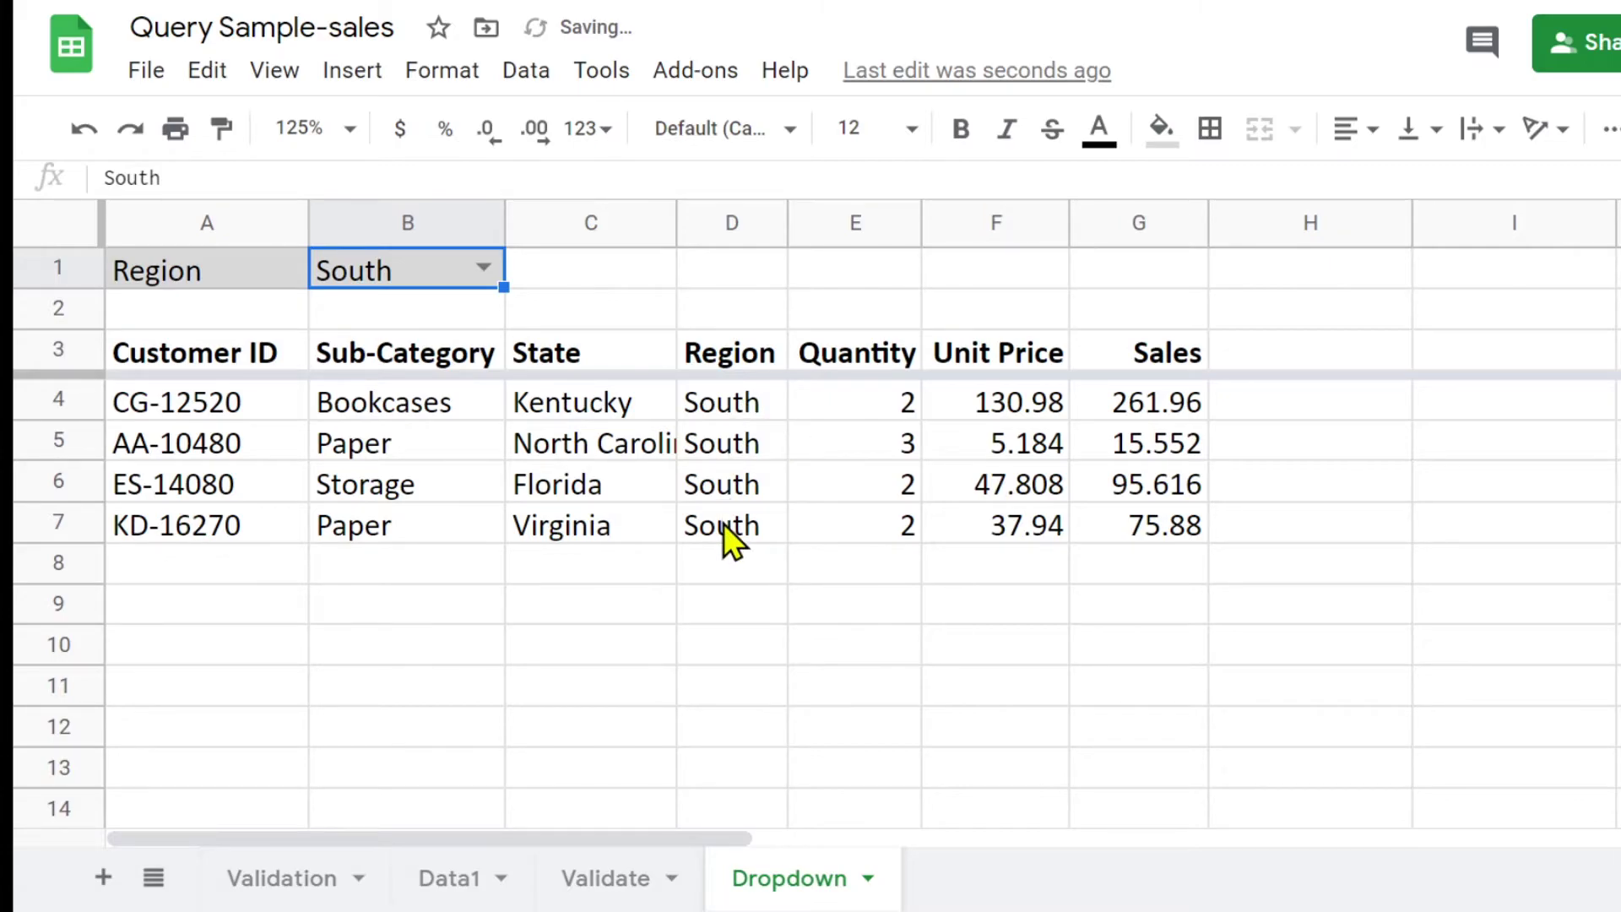
# - Test the filtered table by switching the B1 region dropdown to East and finally to Central
pyautogui.click(483, 268)
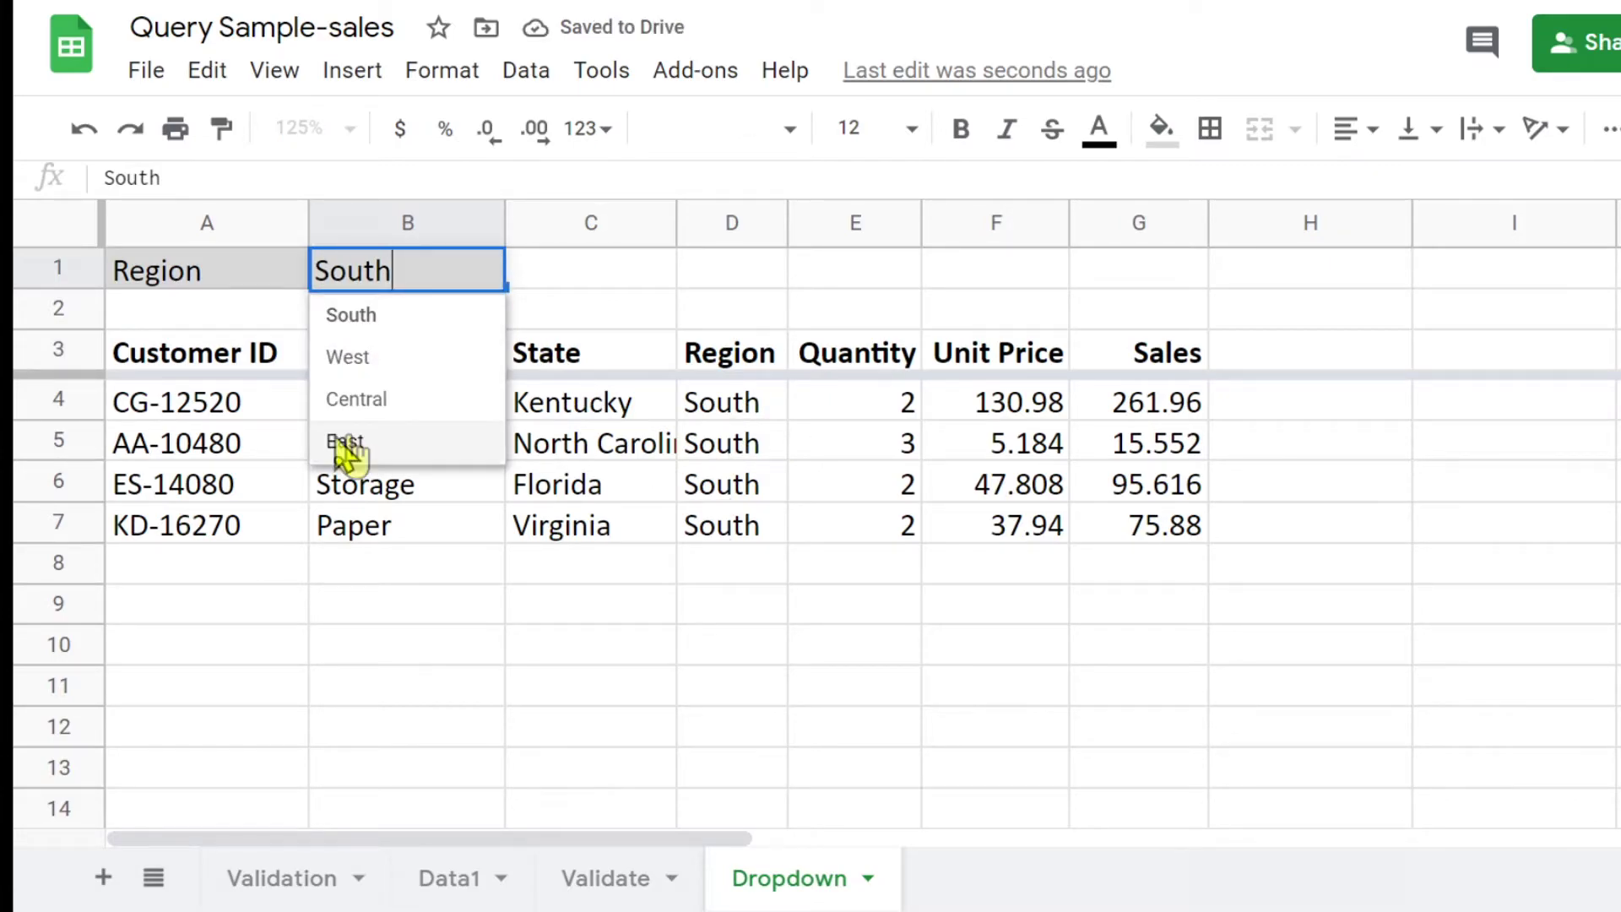
pyautogui.click(349, 439)
pyautogui.click(479, 271)
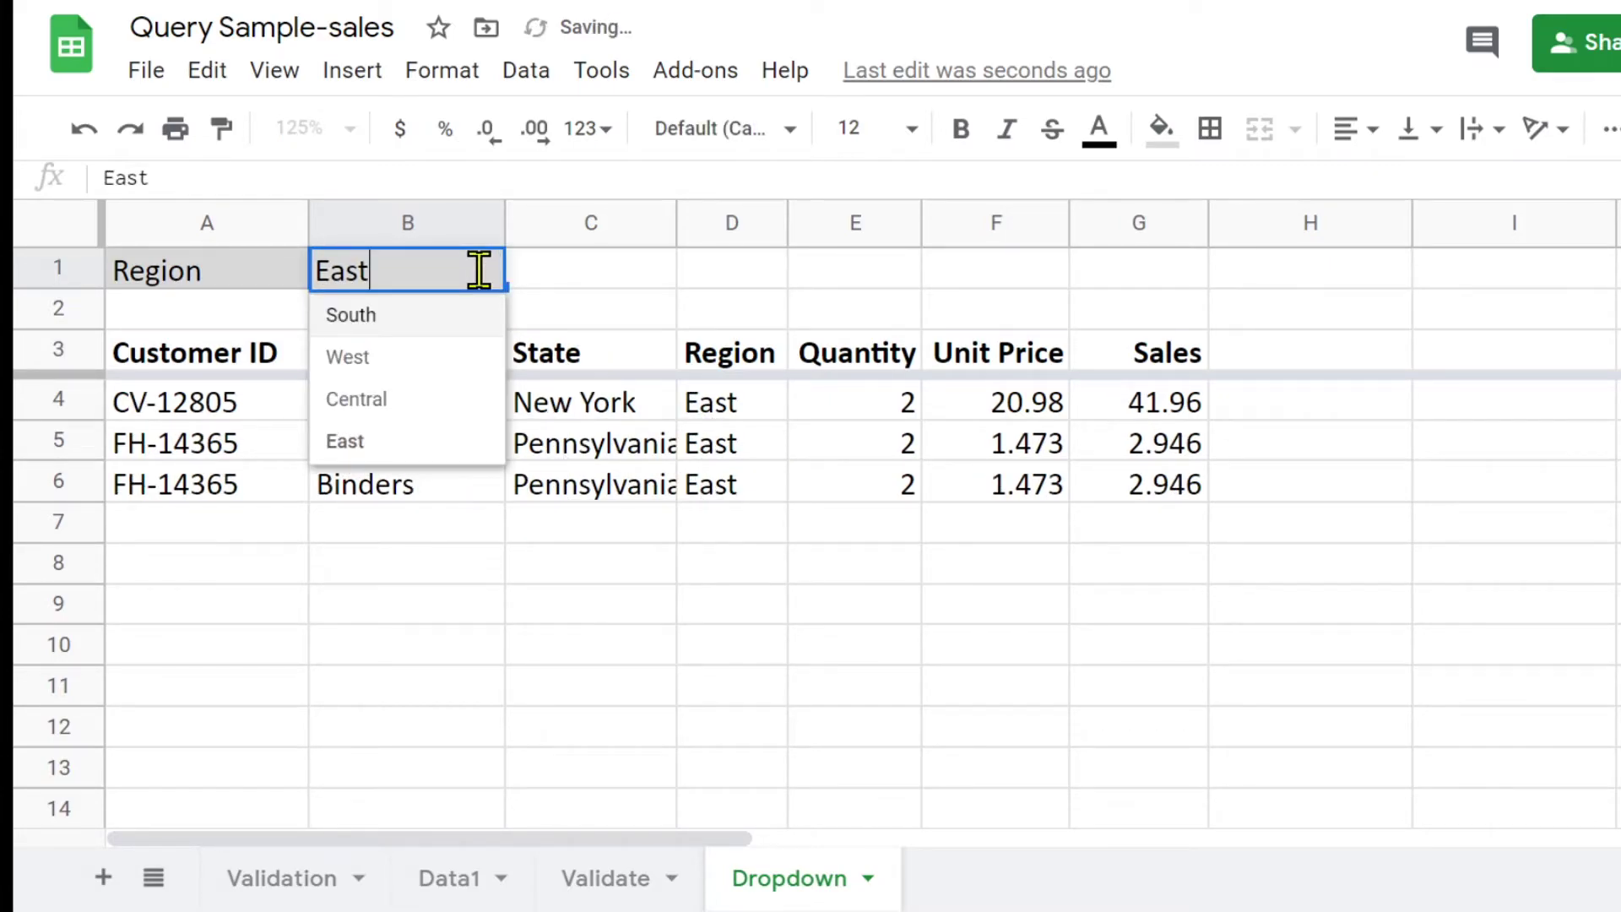
pyautogui.click(372, 398)
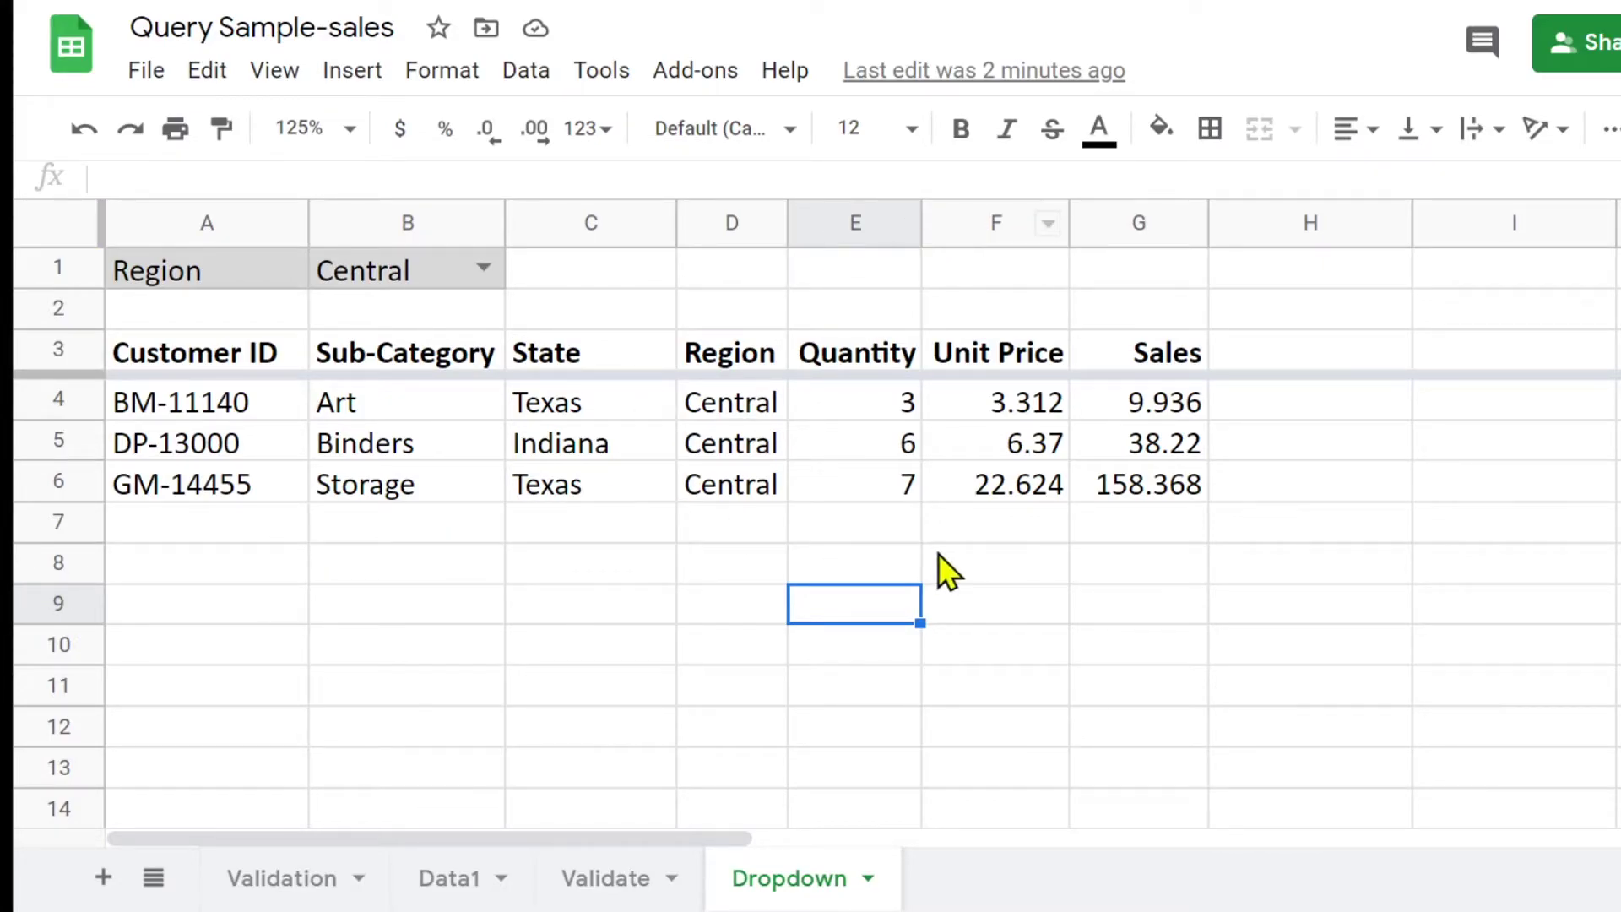
pyautogui.click(949, 523)
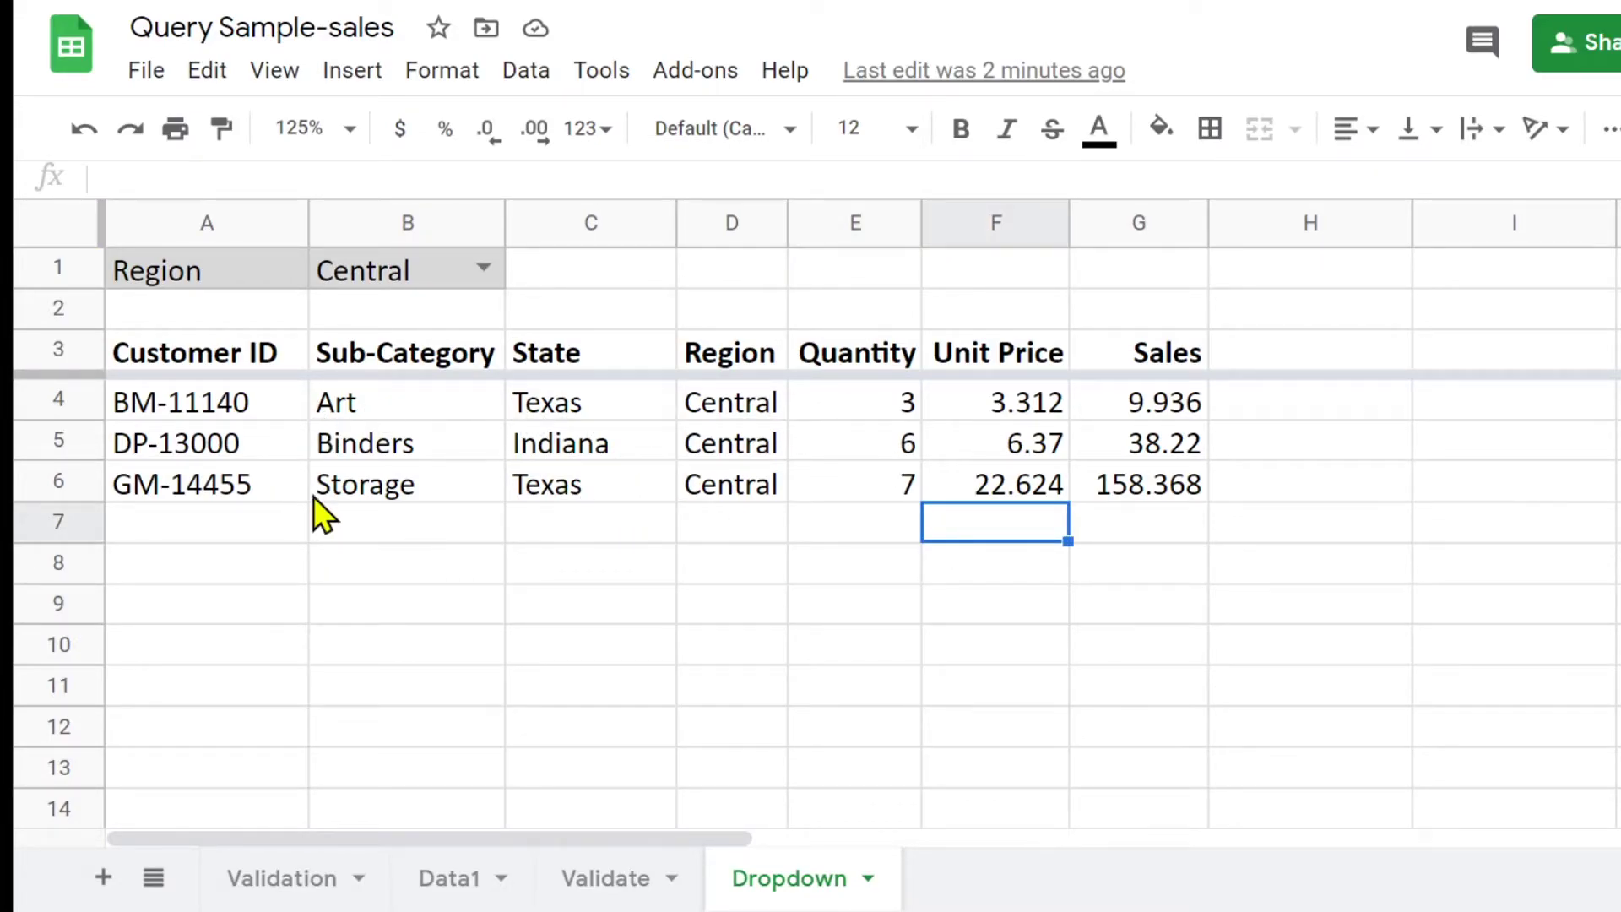
# - Point A4's FILTER formula at the Data1 sheet, using data range Data1!$B3:H and region column Data1!E3:E
pyautogui.click(629, 886)
pyautogui.scroll(-5, 413, 601)
pyautogui.scroll(5, 416, 596)
pyautogui.click(789, 886)
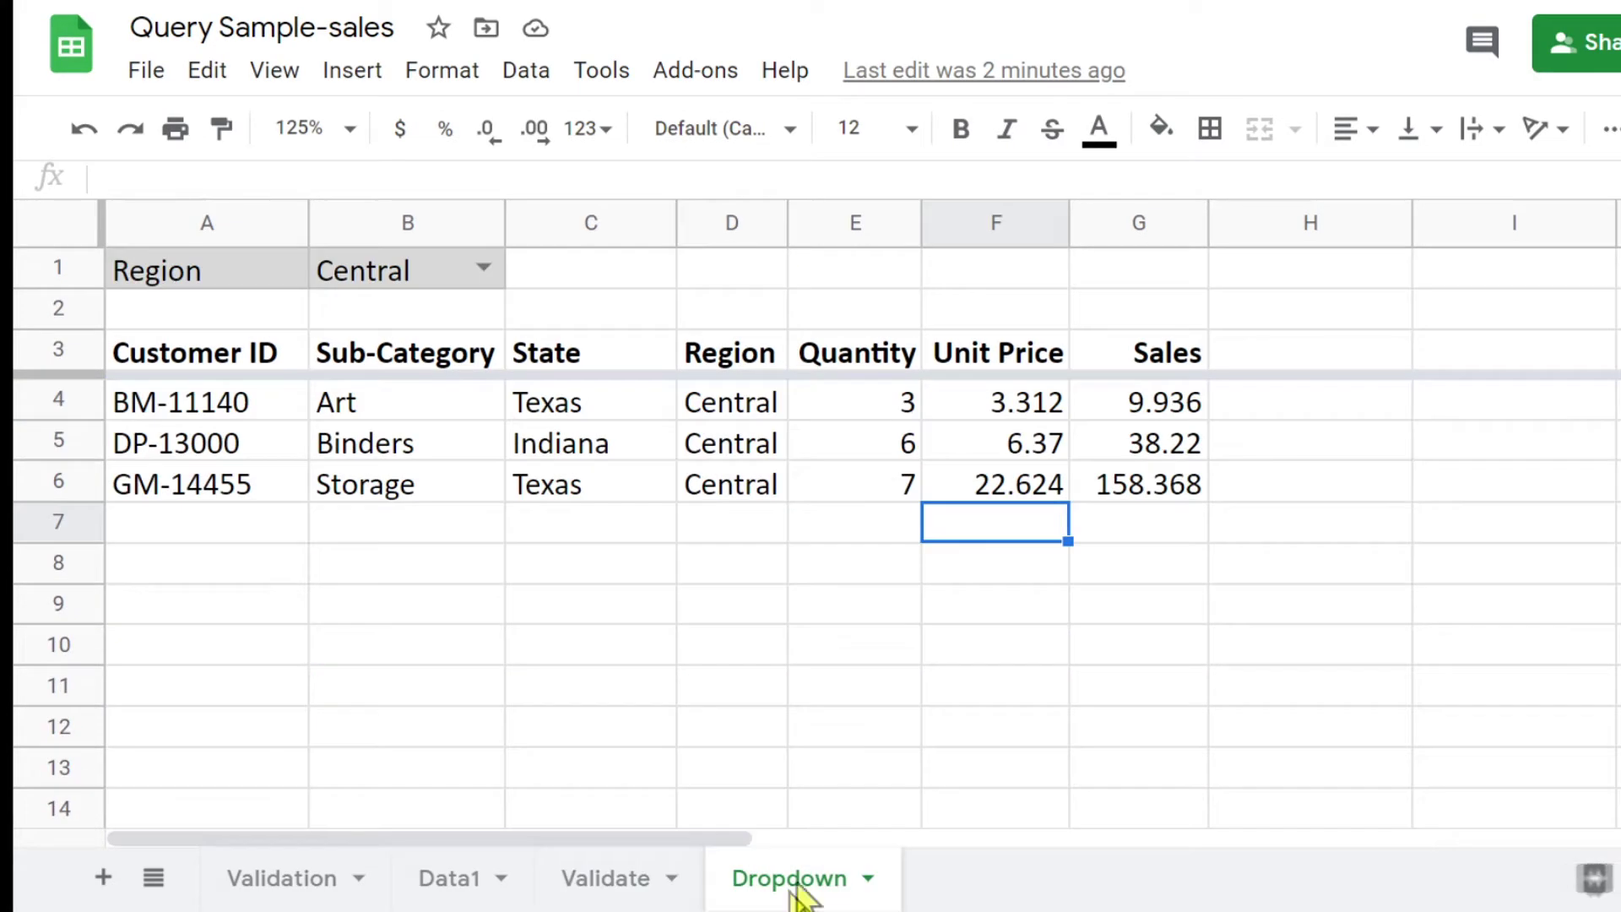
pyautogui.click(196, 403)
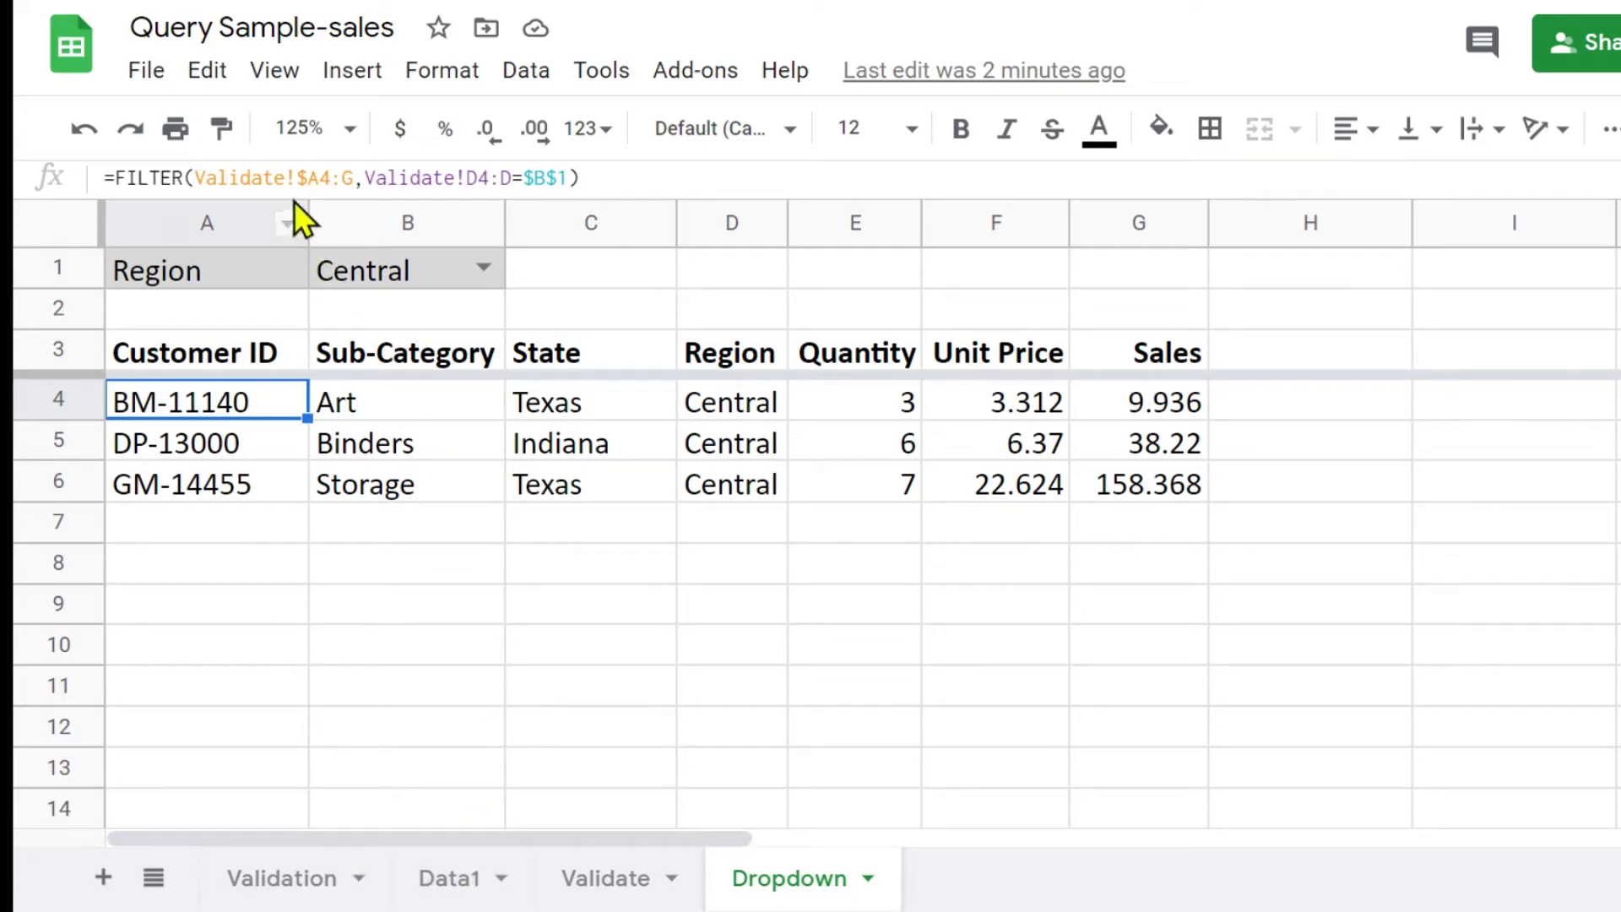
pyautogui.moveTo(287, 181); pyautogui.dragTo(248, 180)
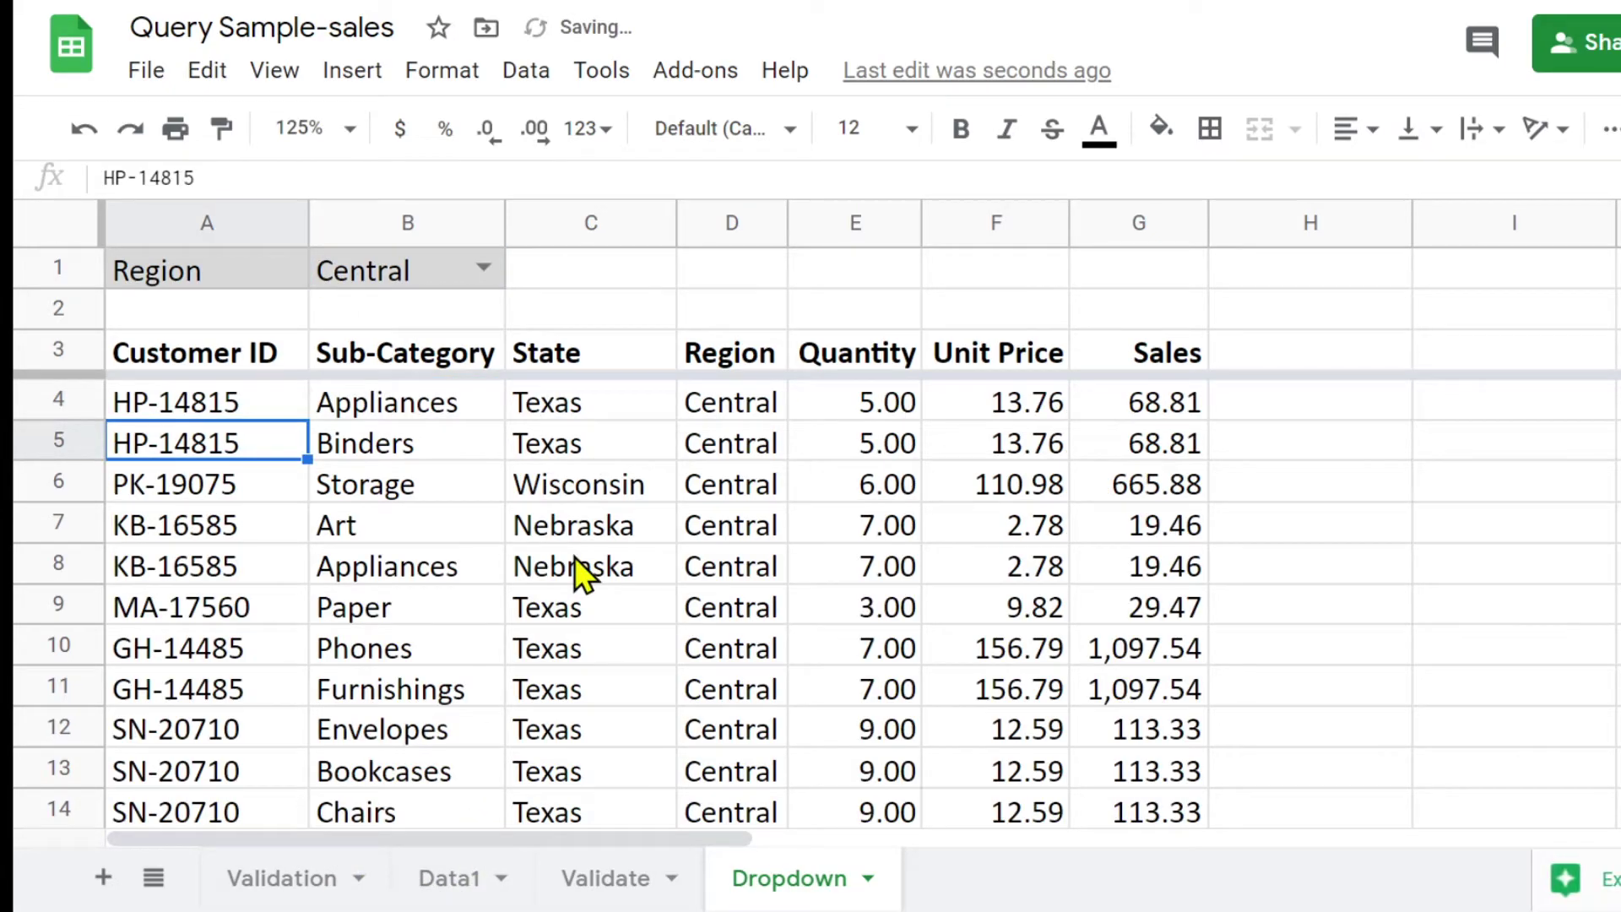
# - Examine the filtered Central rows on the Dropdown sheet down to the end of the results
pyautogui.click(380, 501)
pyautogui.scroll(-1, 382, 501)
pyautogui.scroll(-1, 381, 501)
pyautogui.scroll(3, 381, 501)
pyautogui.scroll(-20, 382, 502)
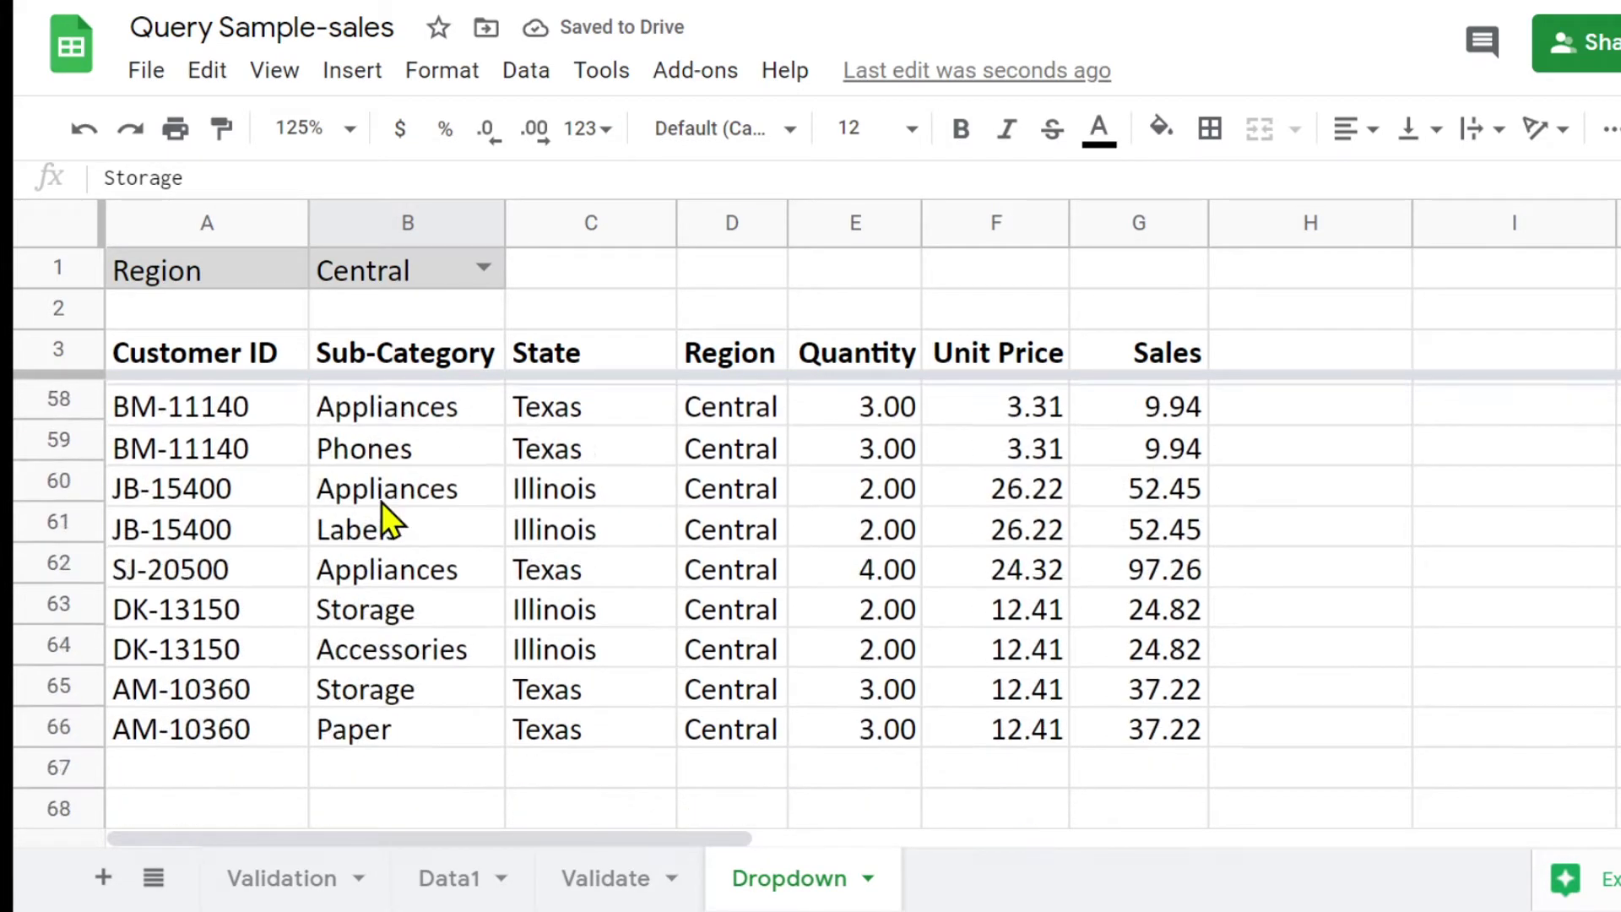
pyautogui.scroll(-9, 381, 502)
pyautogui.scroll(12, 382, 501)
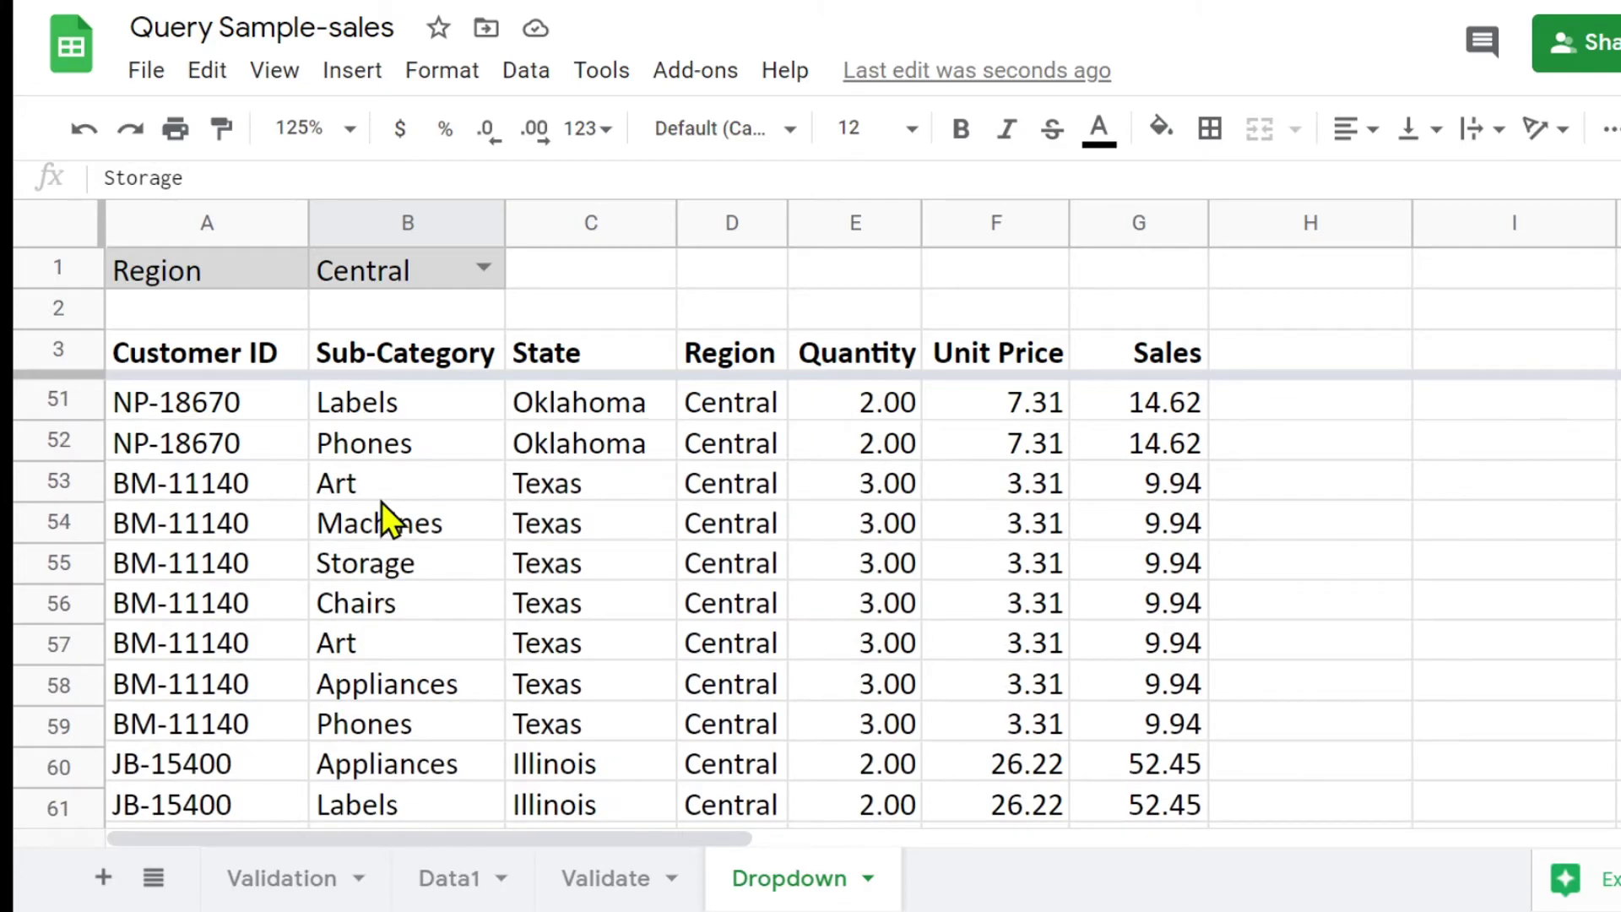
pyautogui.scroll(15, 384, 507)
# - Test the Data1-based filter by switching B1 to South and back to Central, checking the listed rows each time
pyautogui.doubleClick(458, 266)
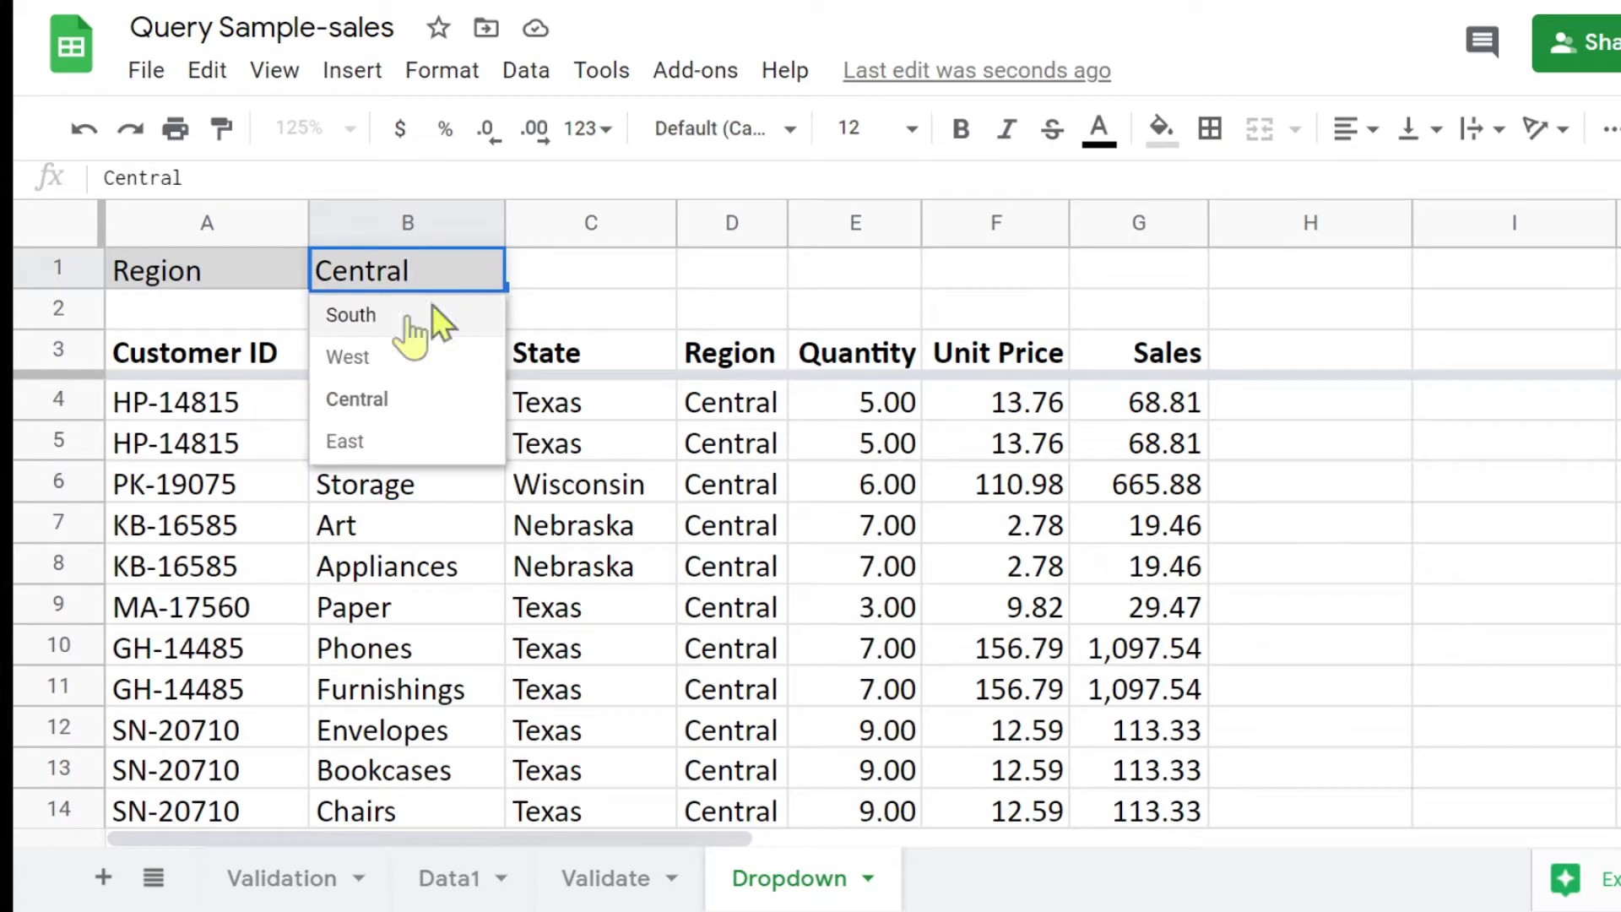
pyautogui.click(374, 328)
pyautogui.scroll(-10, 736, 491)
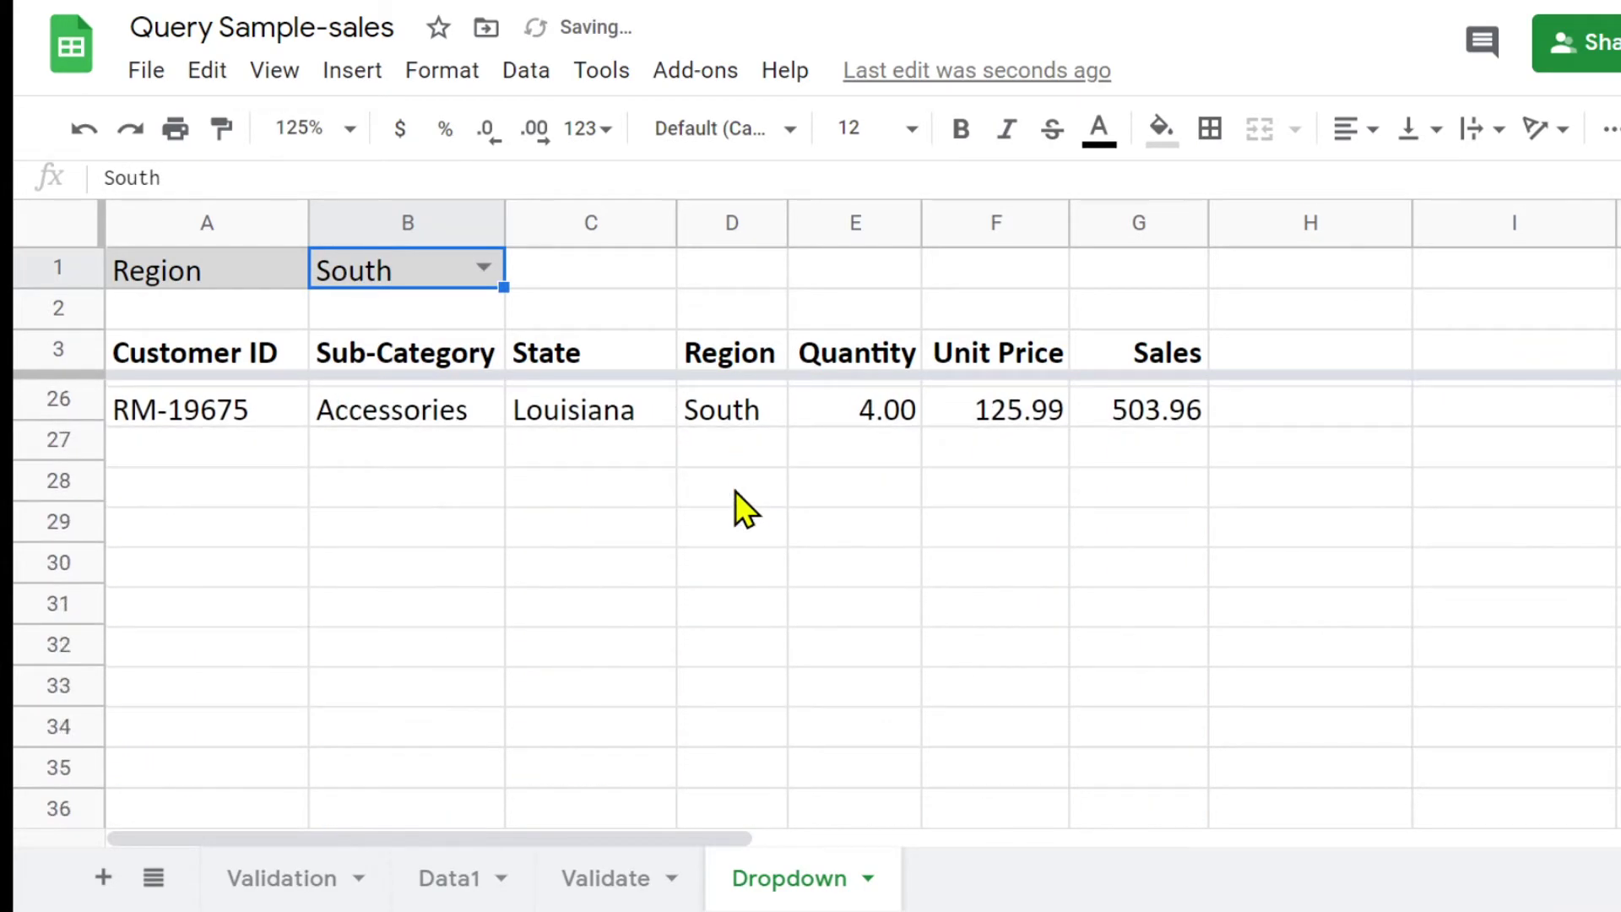
pyautogui.scroll(10, 736, 491)
pyautogui.click(483, 267)
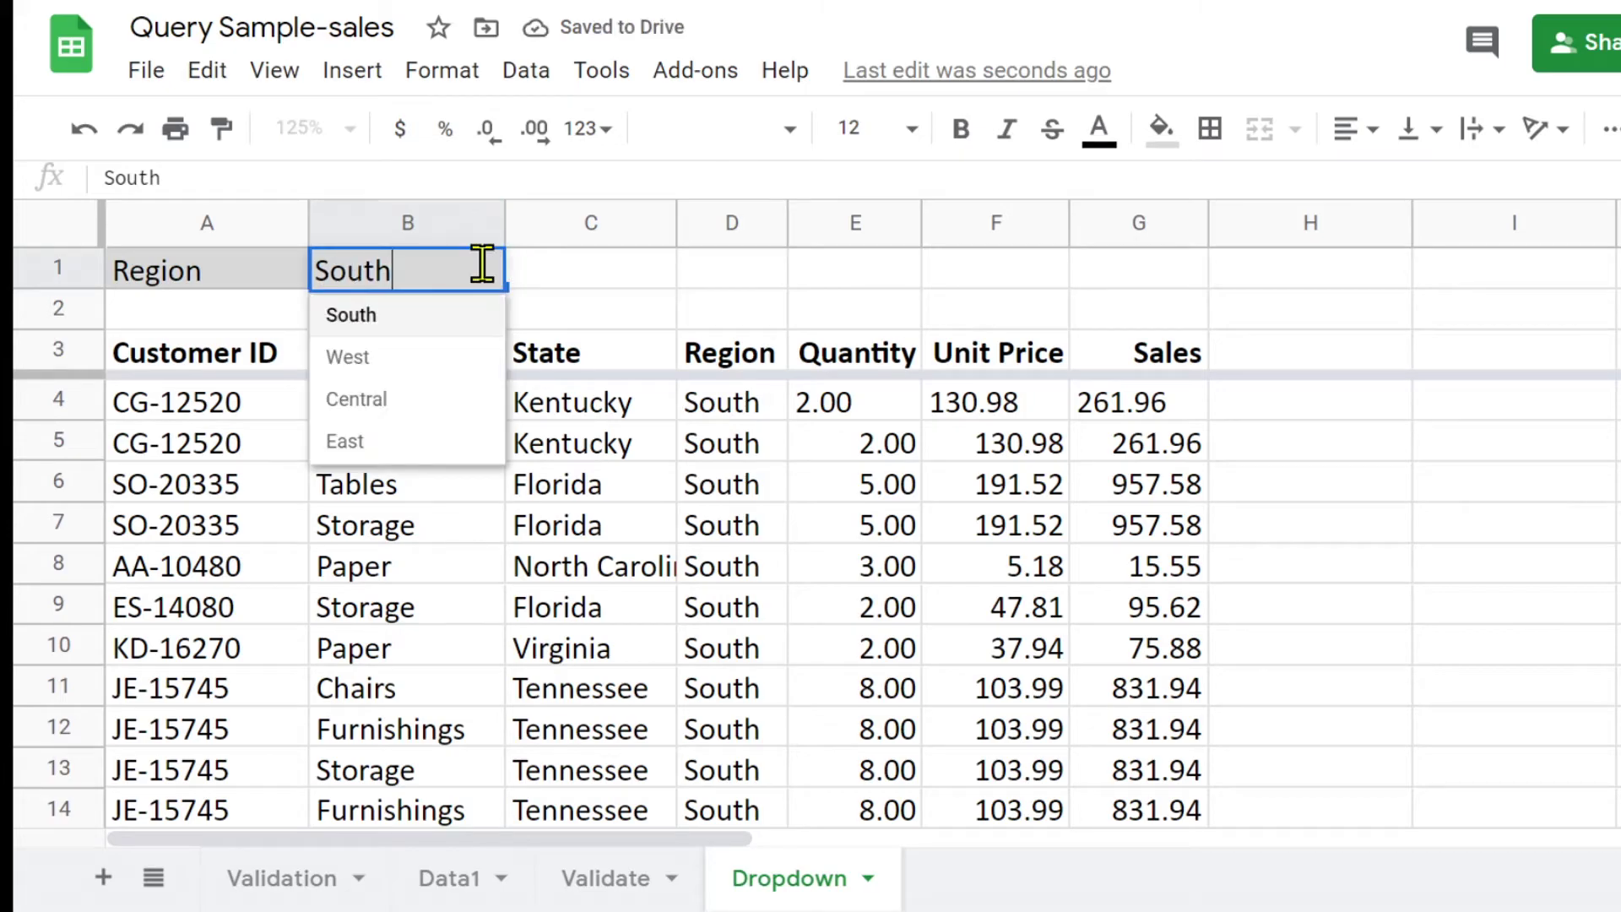
pyautogui.click(395, 397)
pyautogui.scroll(-8, 660, 508)
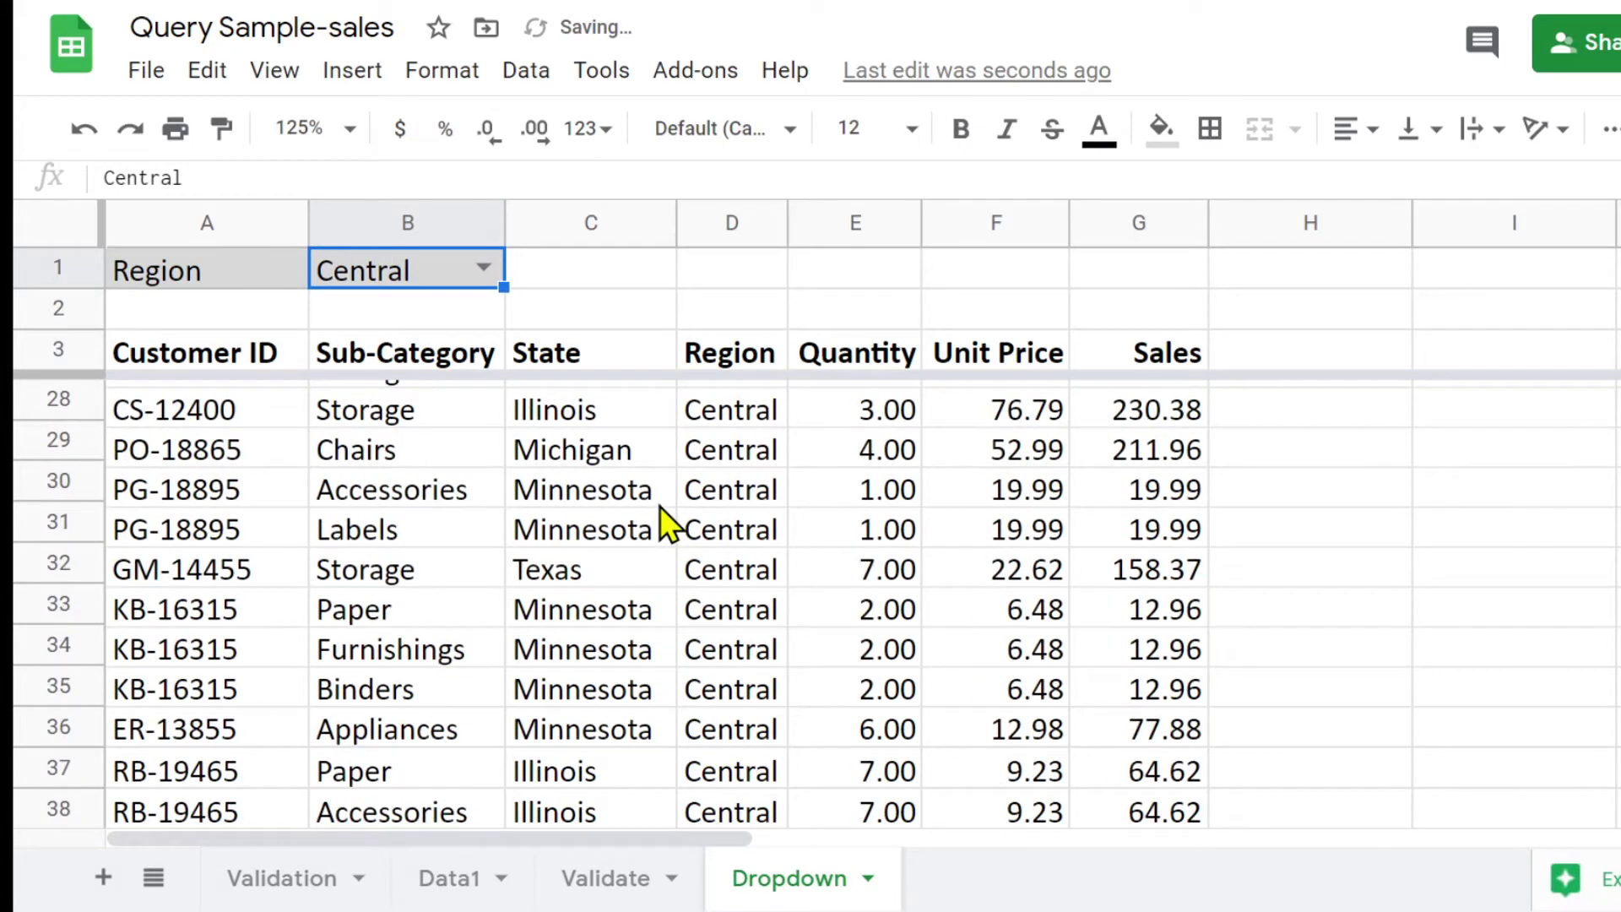
pyautogui.scroll(8, 660, 504)
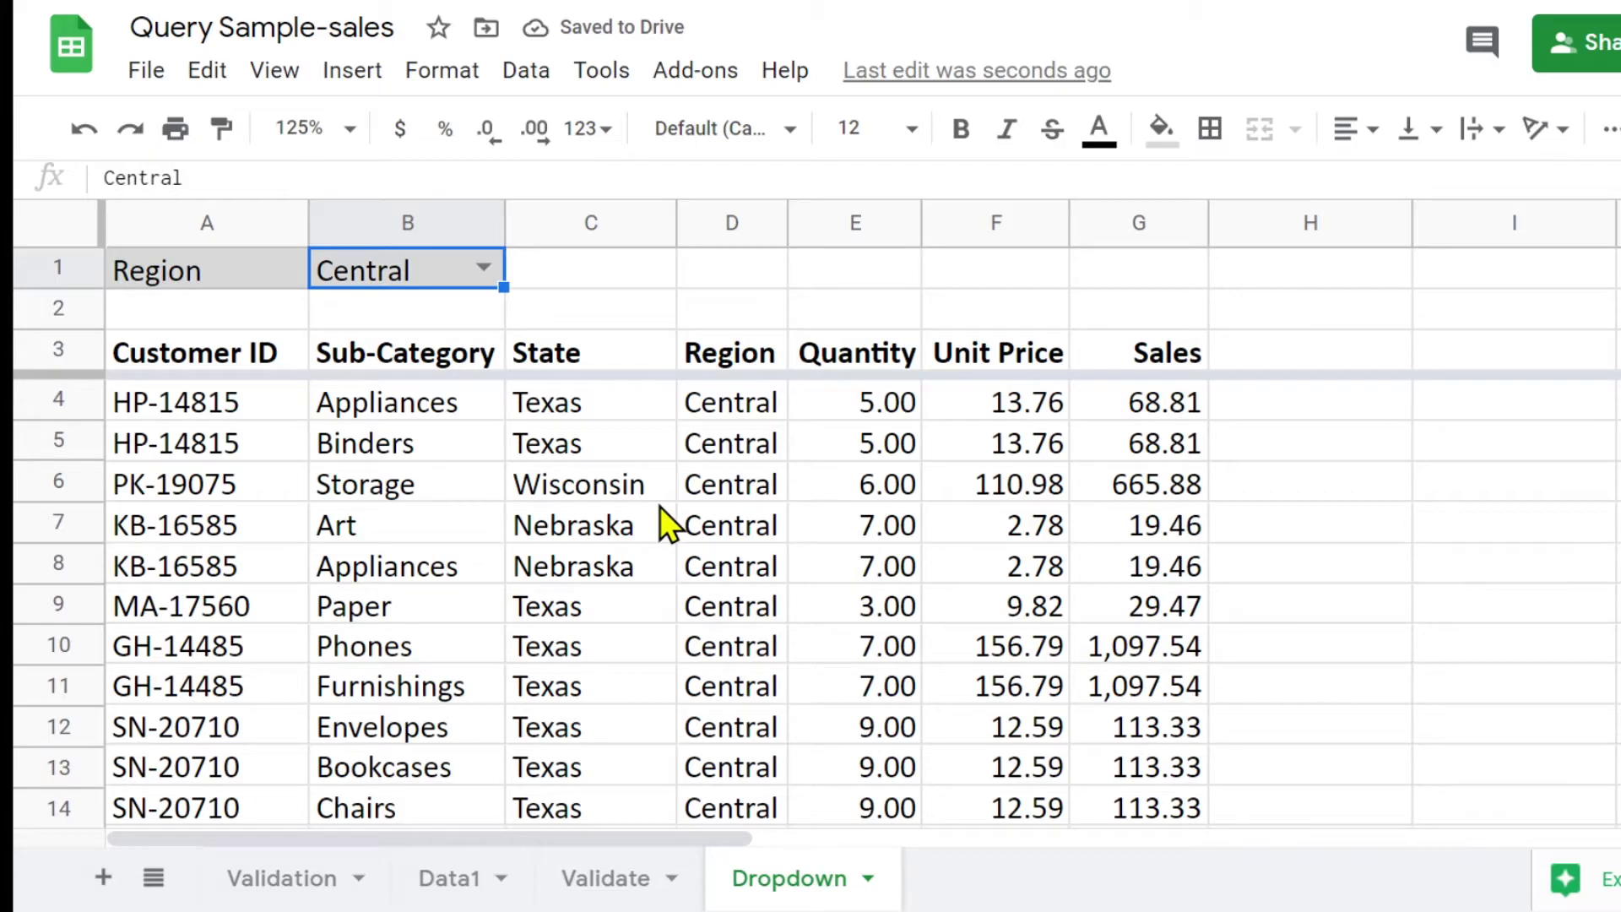
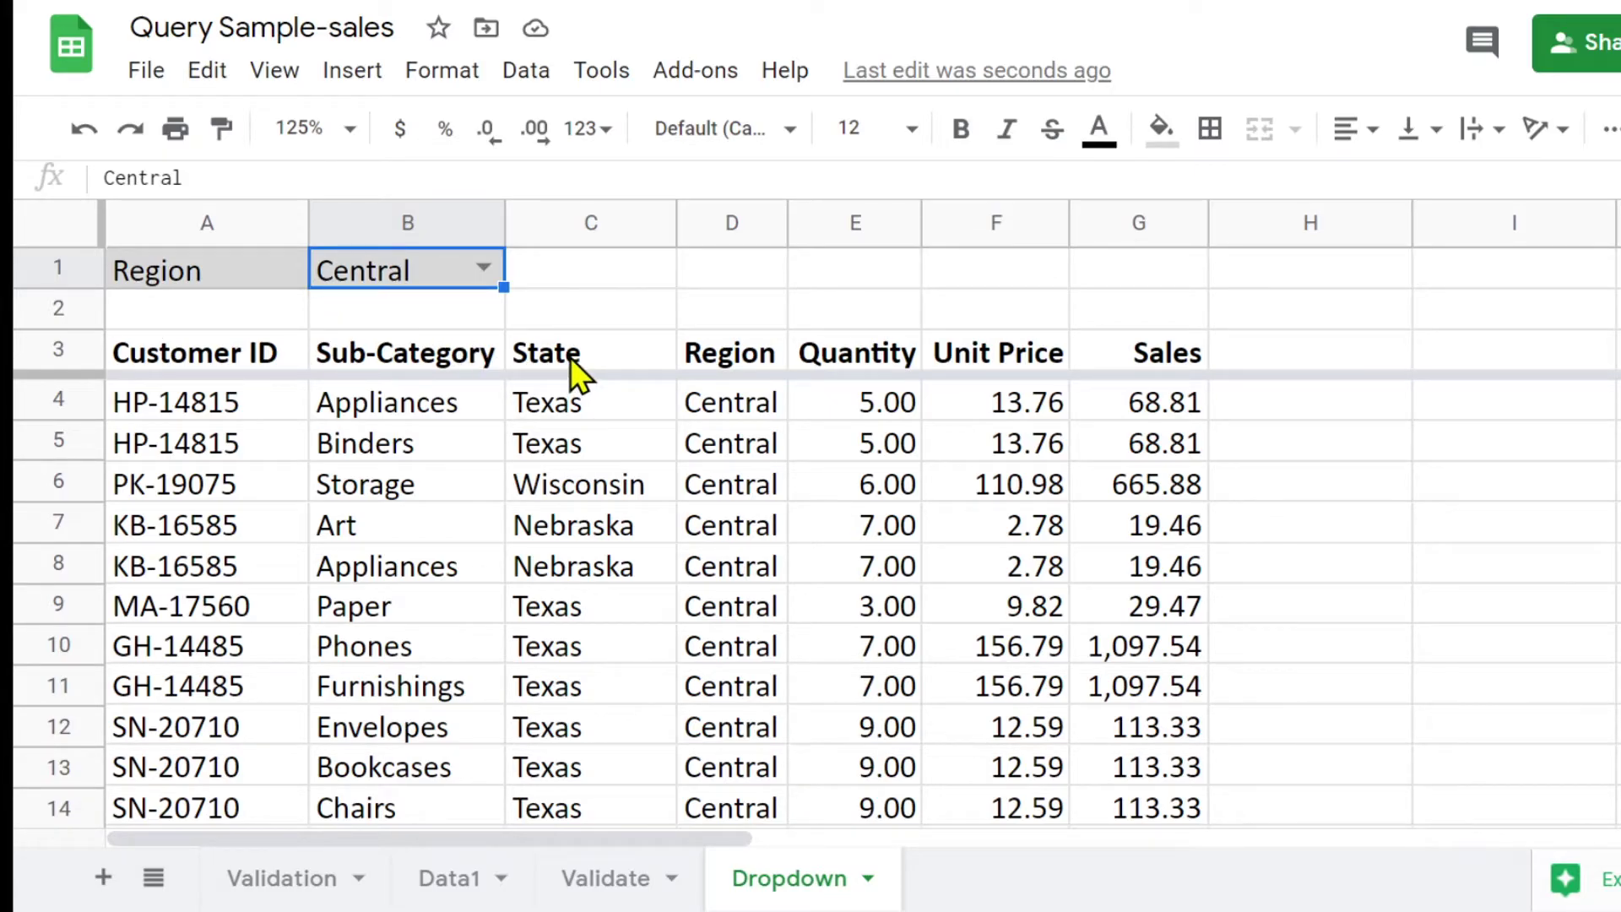
# - Open data validation for cell B2 and start choosing its list source range on the Data1 sheet
pyautogui.click(185, 402)
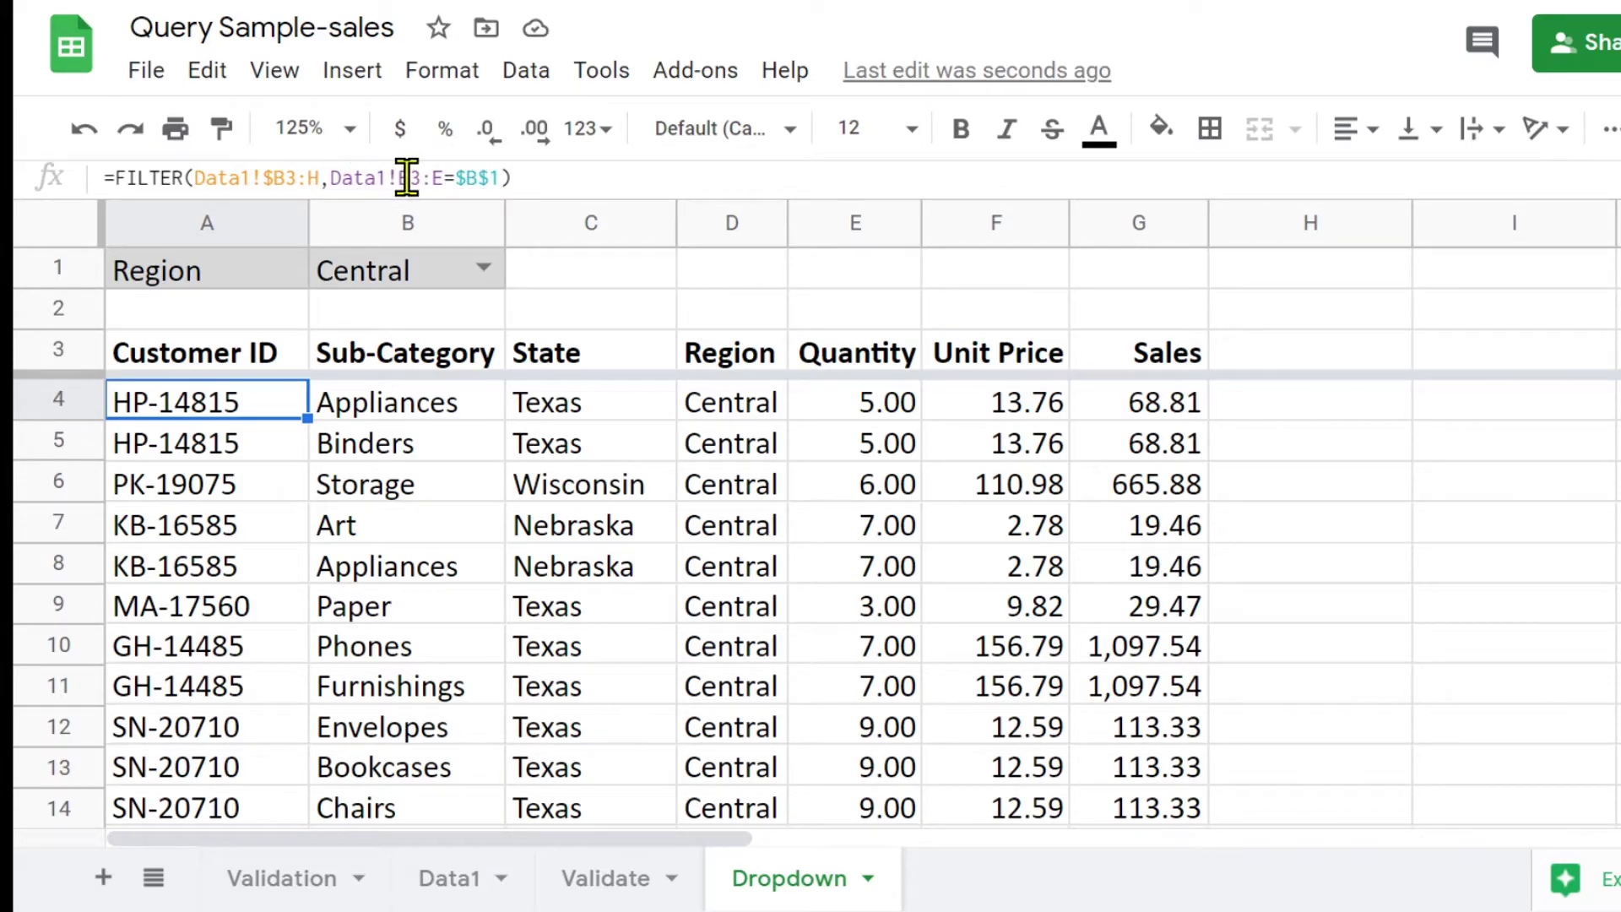
pyautogui.click(575, 408)
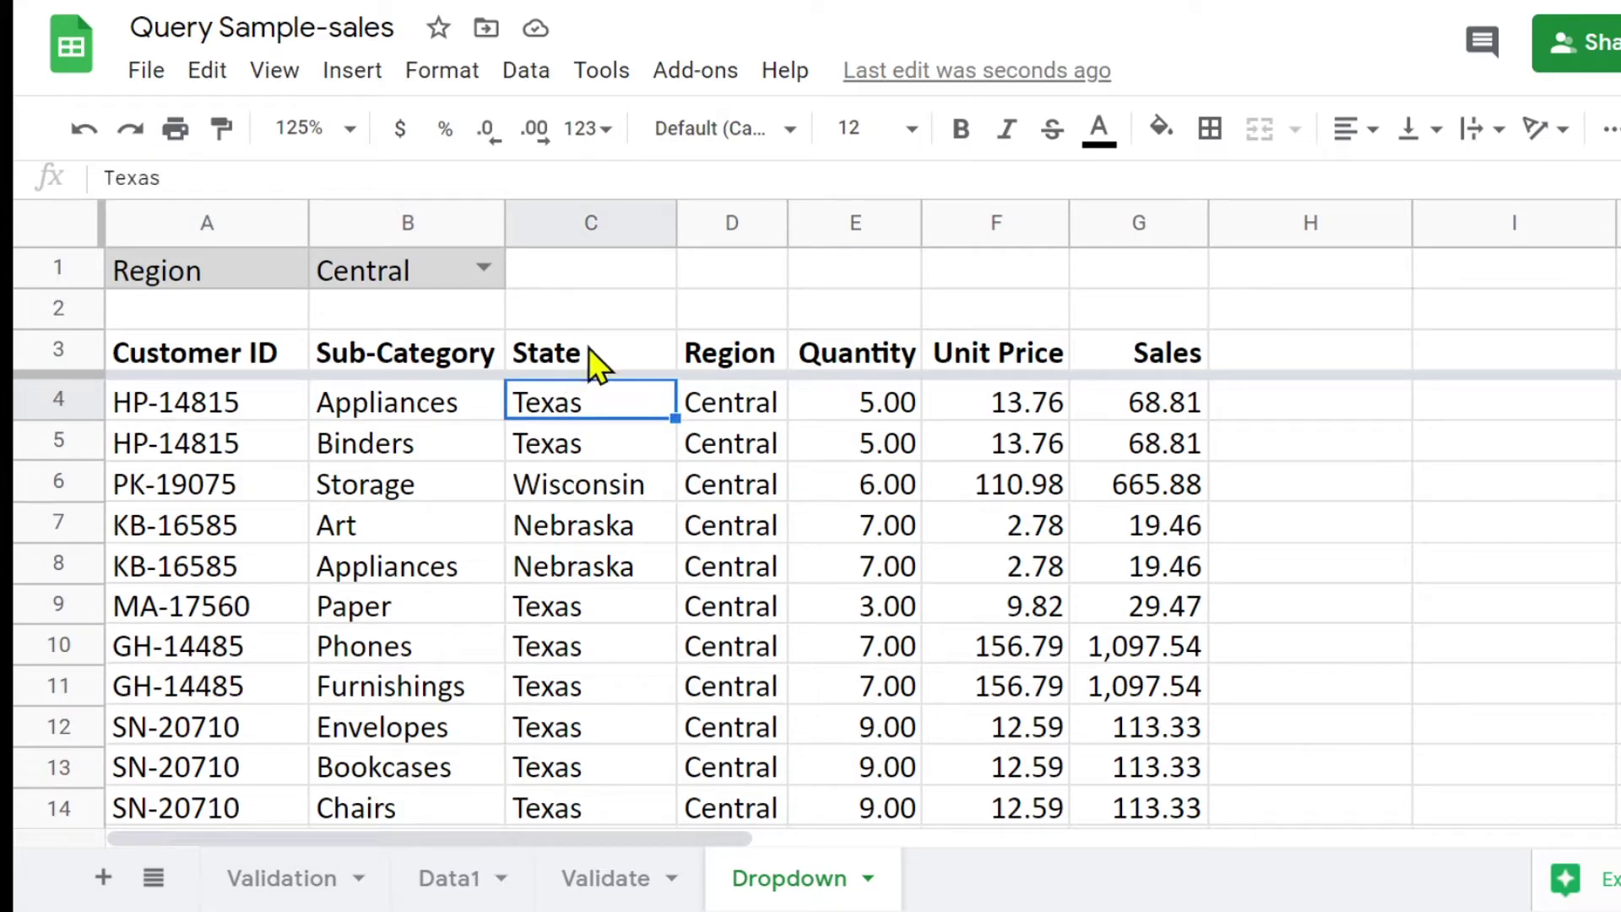
pyautogui.click(410, 311)
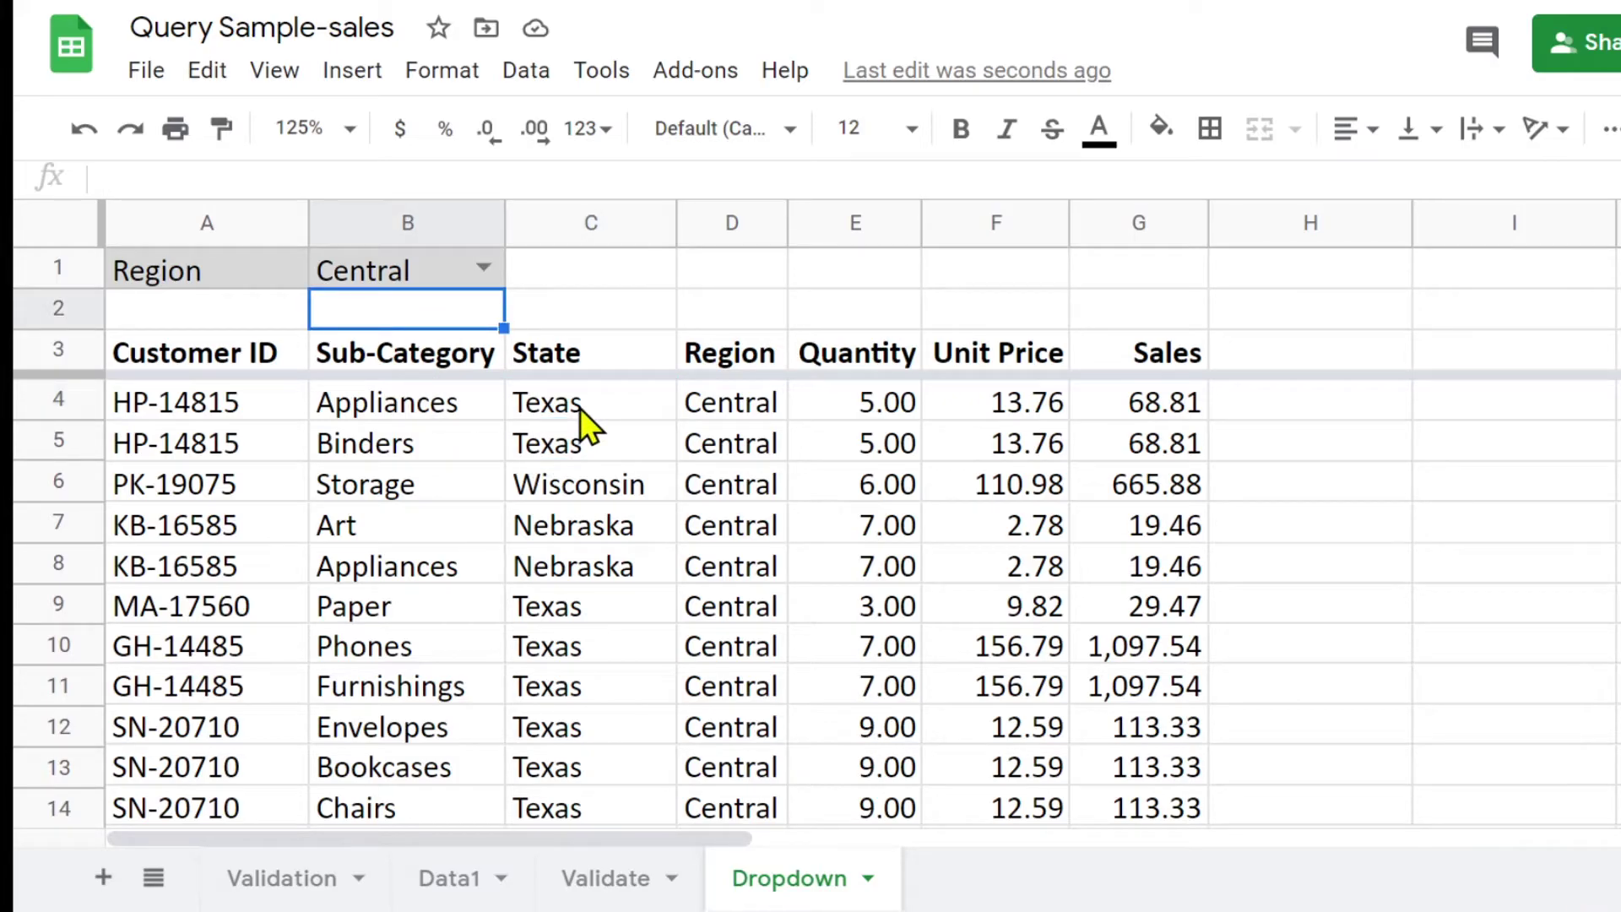
pyautogui.click(526, 71)
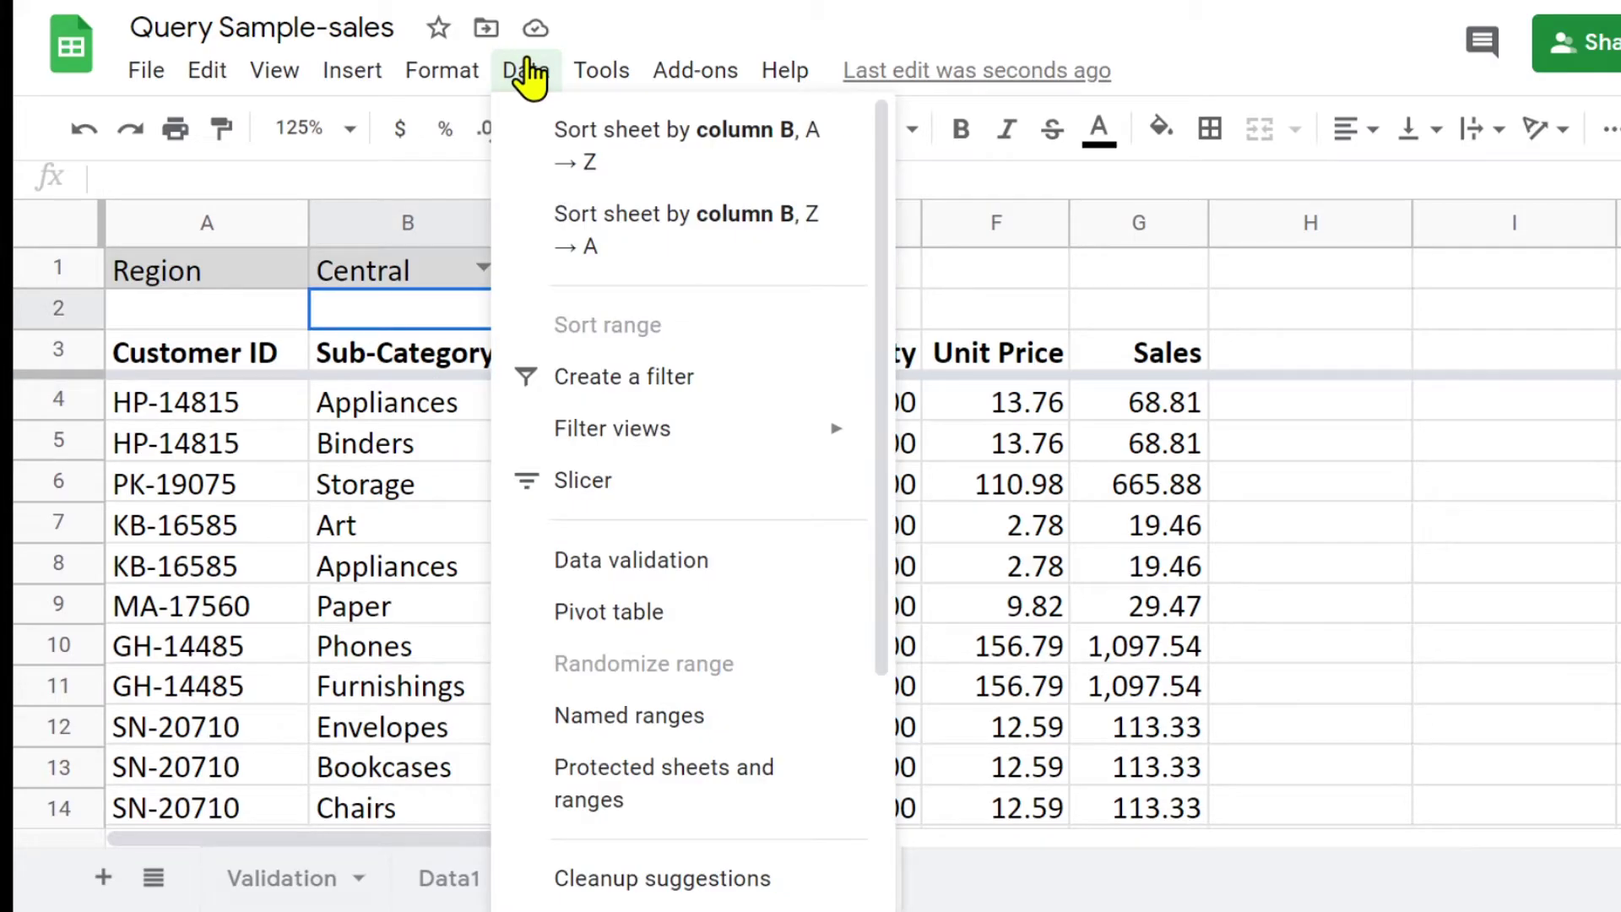
pyautogui.click(639, 498)
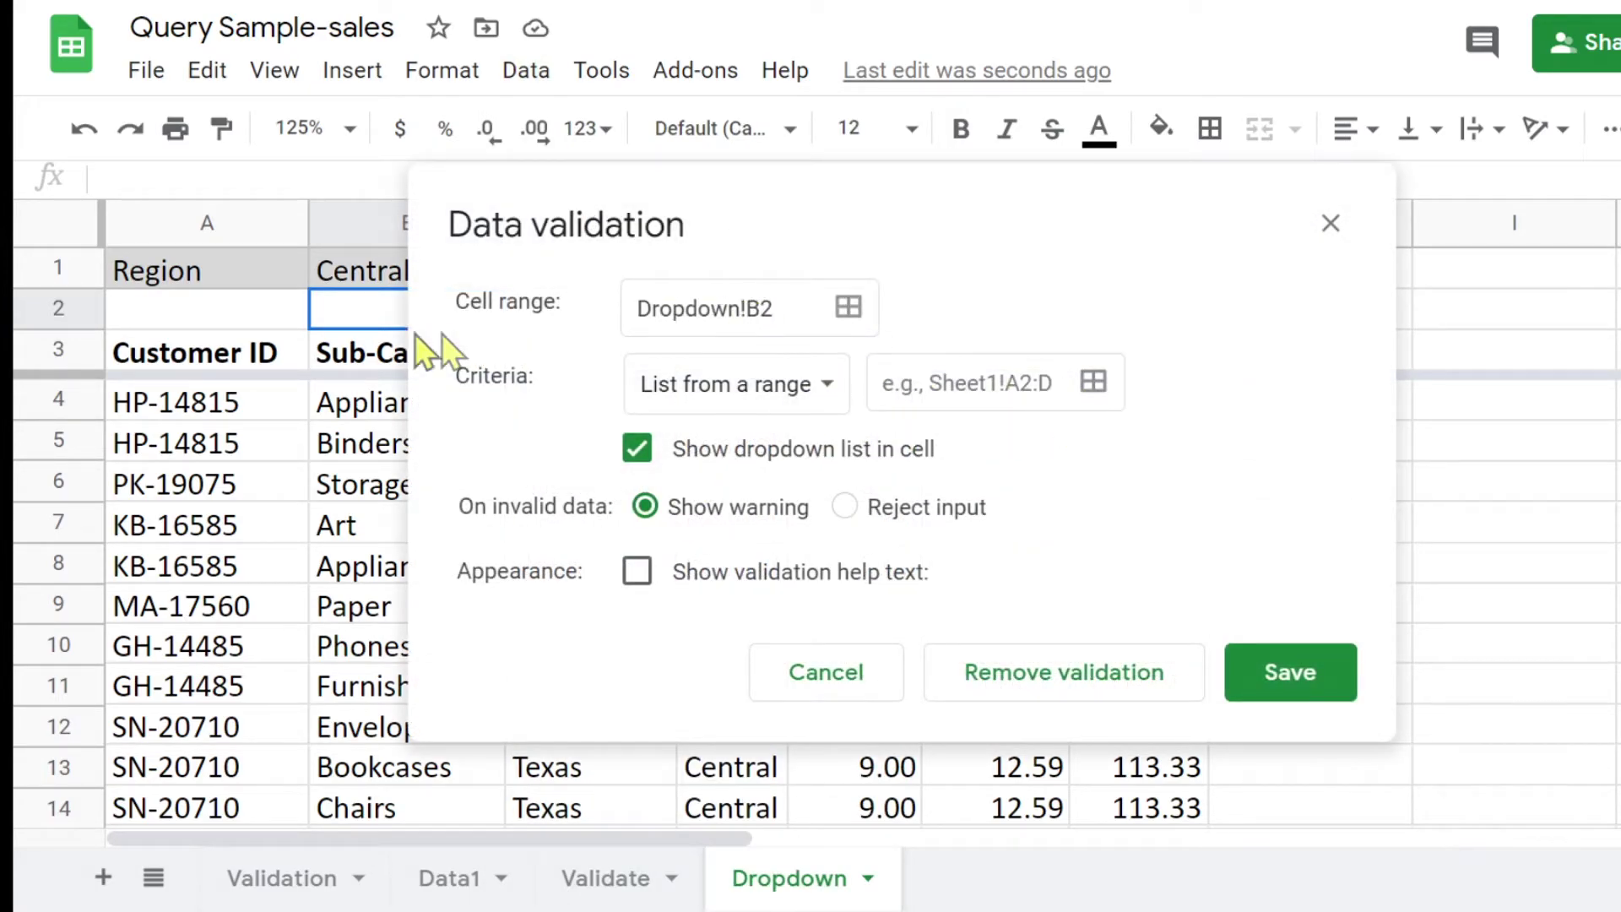
pyautogui.click(1095, 384)
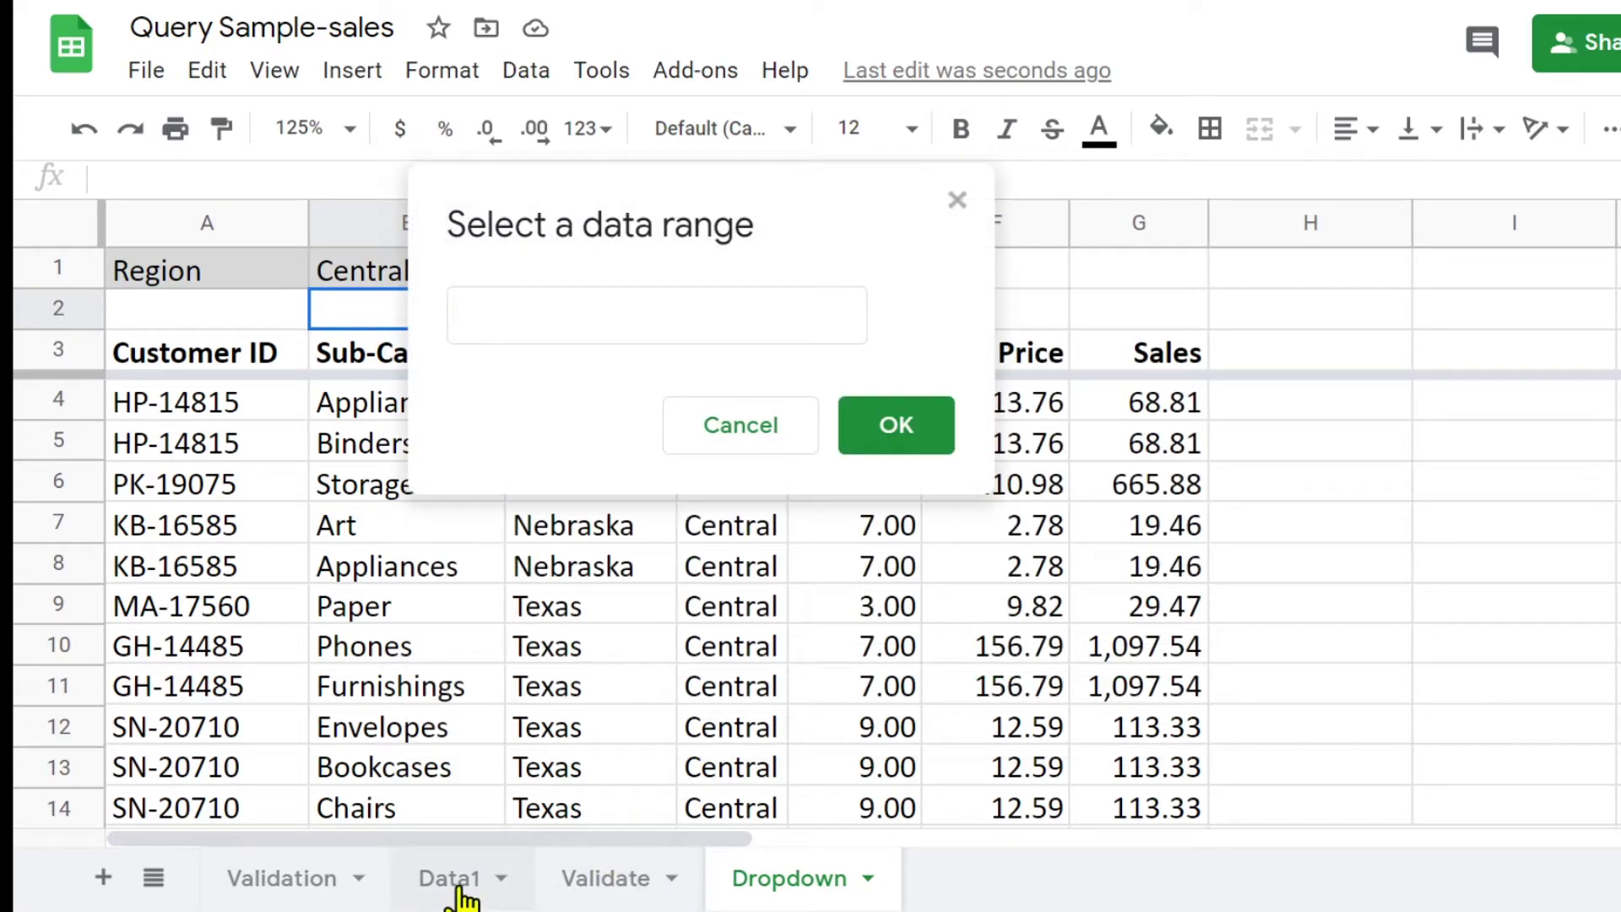
pyautogui.click(535, 312)
pyautogui.click(452, 880)
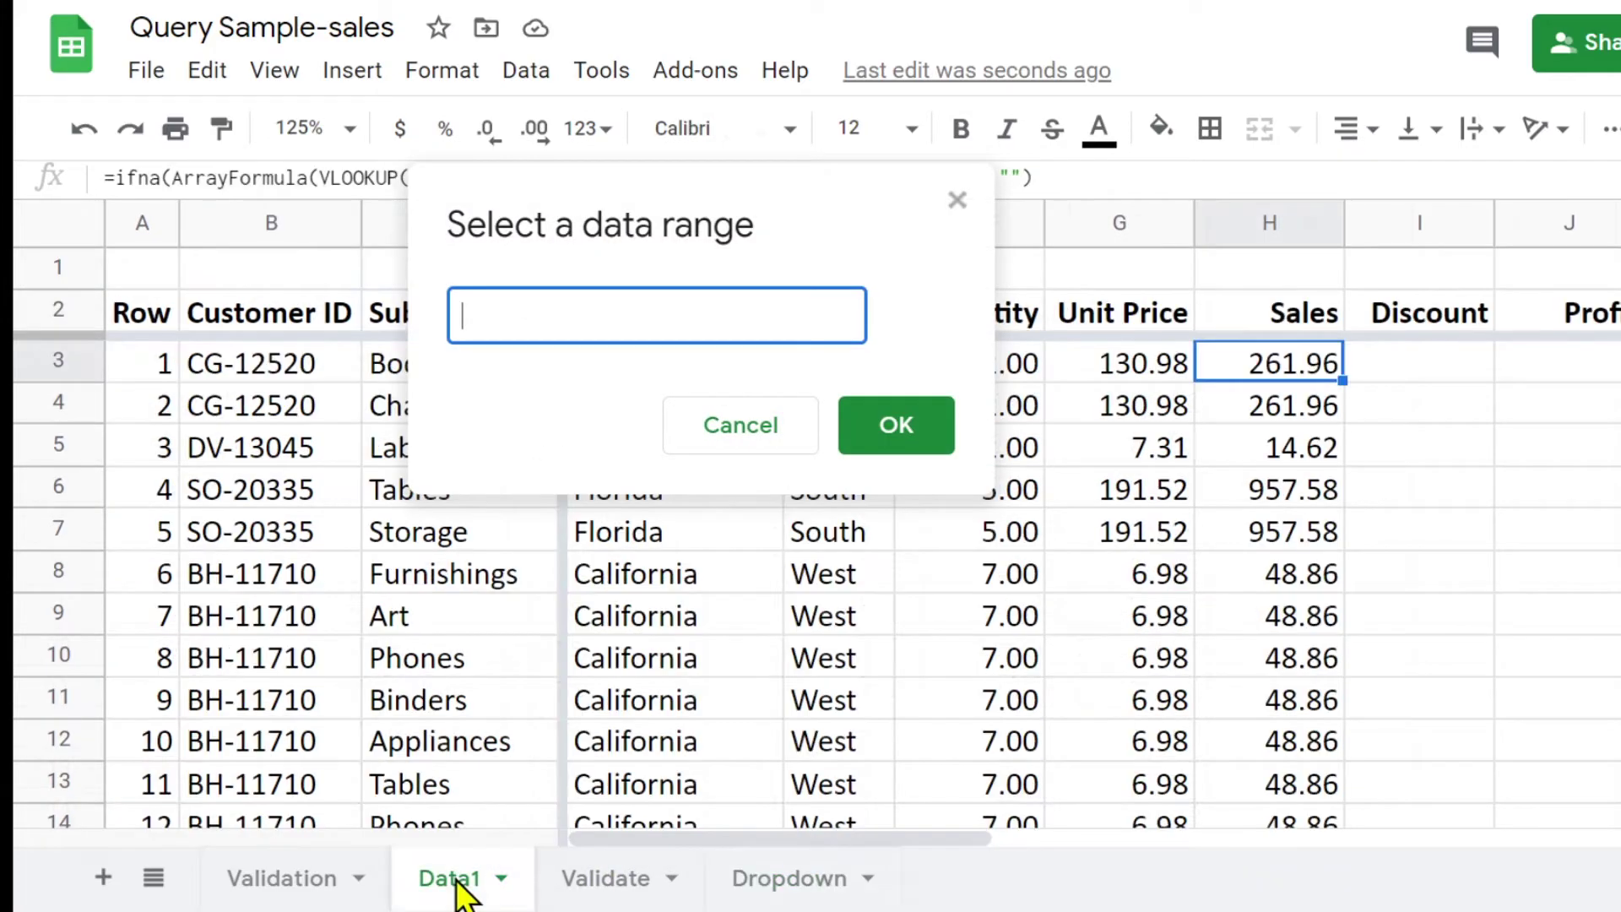
# - Set the list source to the open-ended State column range Data1!D3:D
pyautogui.moveTo(675, 178); pyautogui.dragTo(1207, 196)
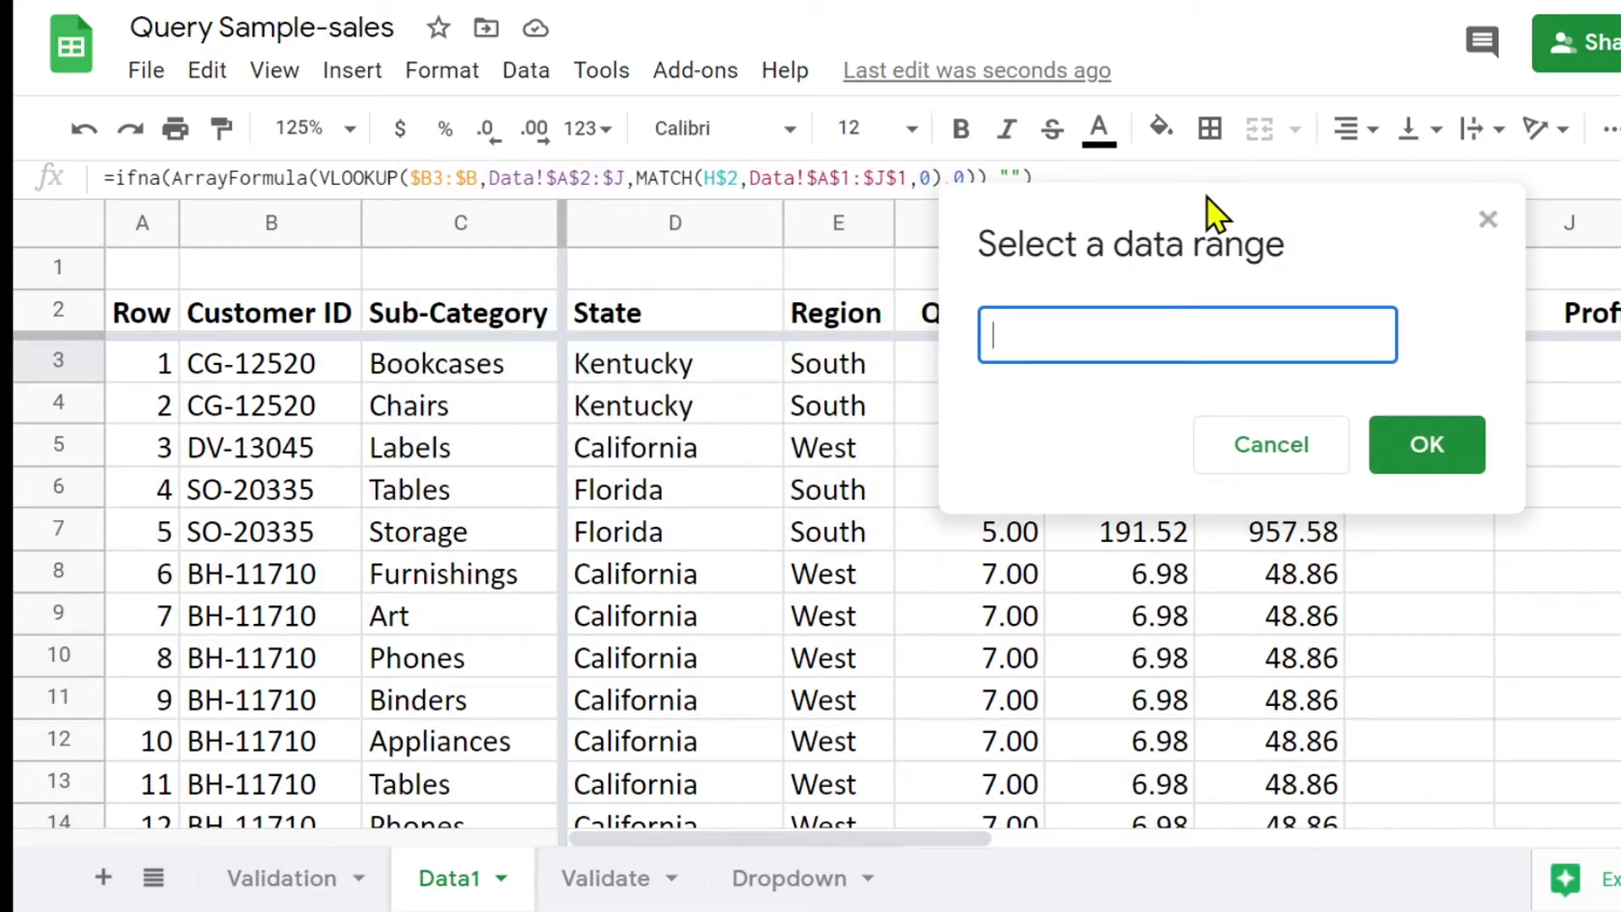
pyautogui.click(613, 364)
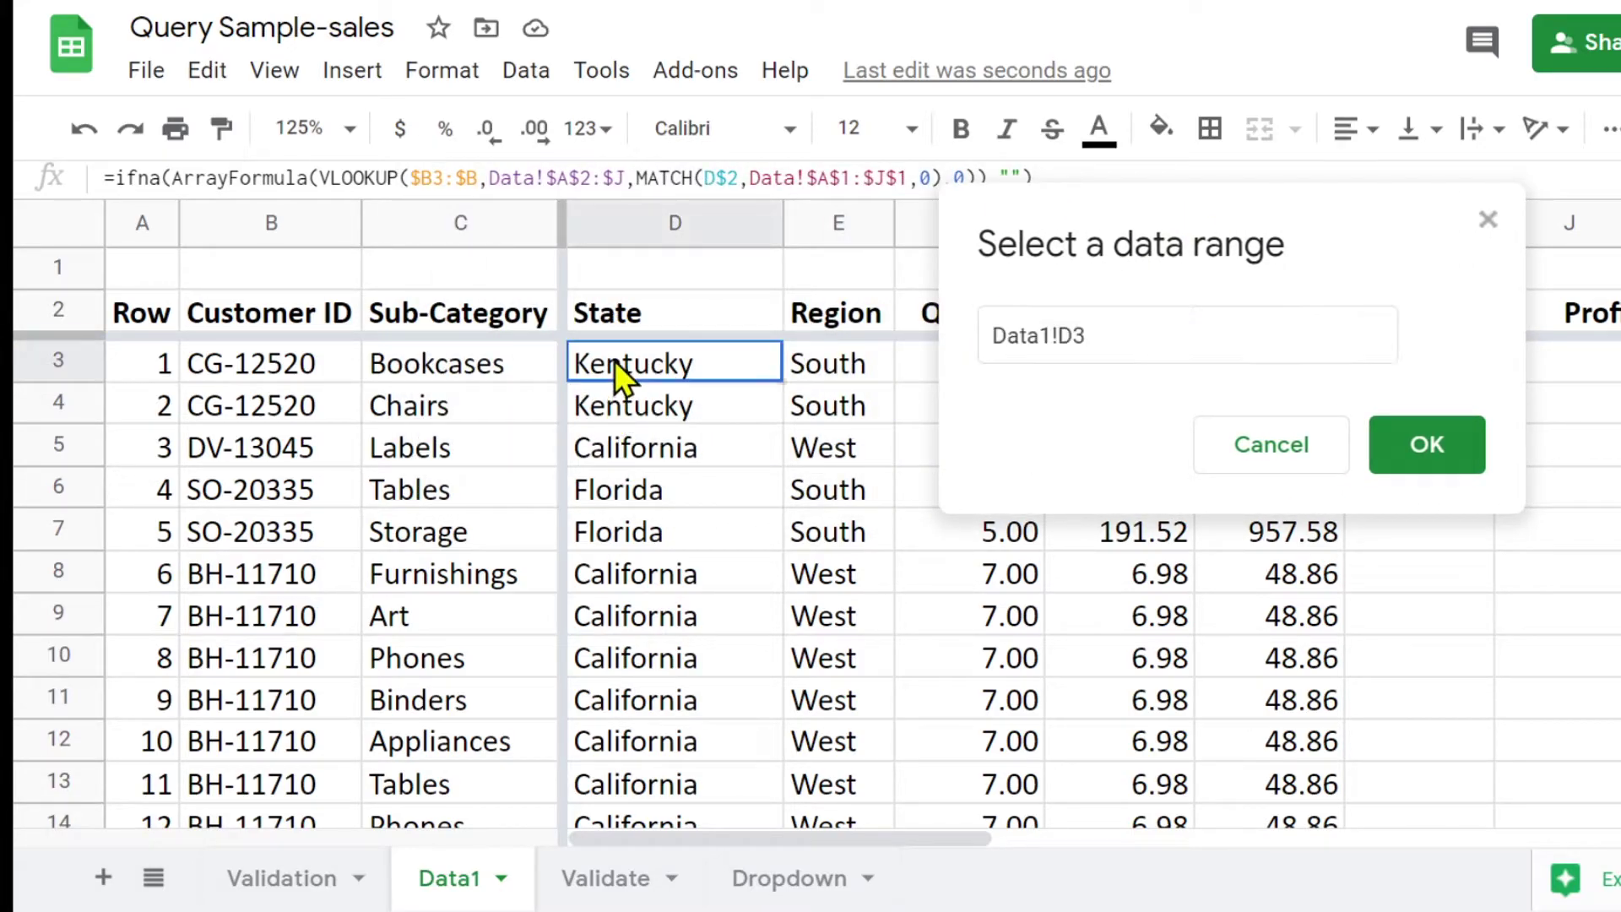
pyautogui.keyDown('shift'); pyautogui.click(636, 467); pyautogui.keyUp('shift')
pyautogui.keyDown('shift'); pyautogui.click(644, 481); pyautogui.keyUp('shift')
pyautogui.click(1159, 351)
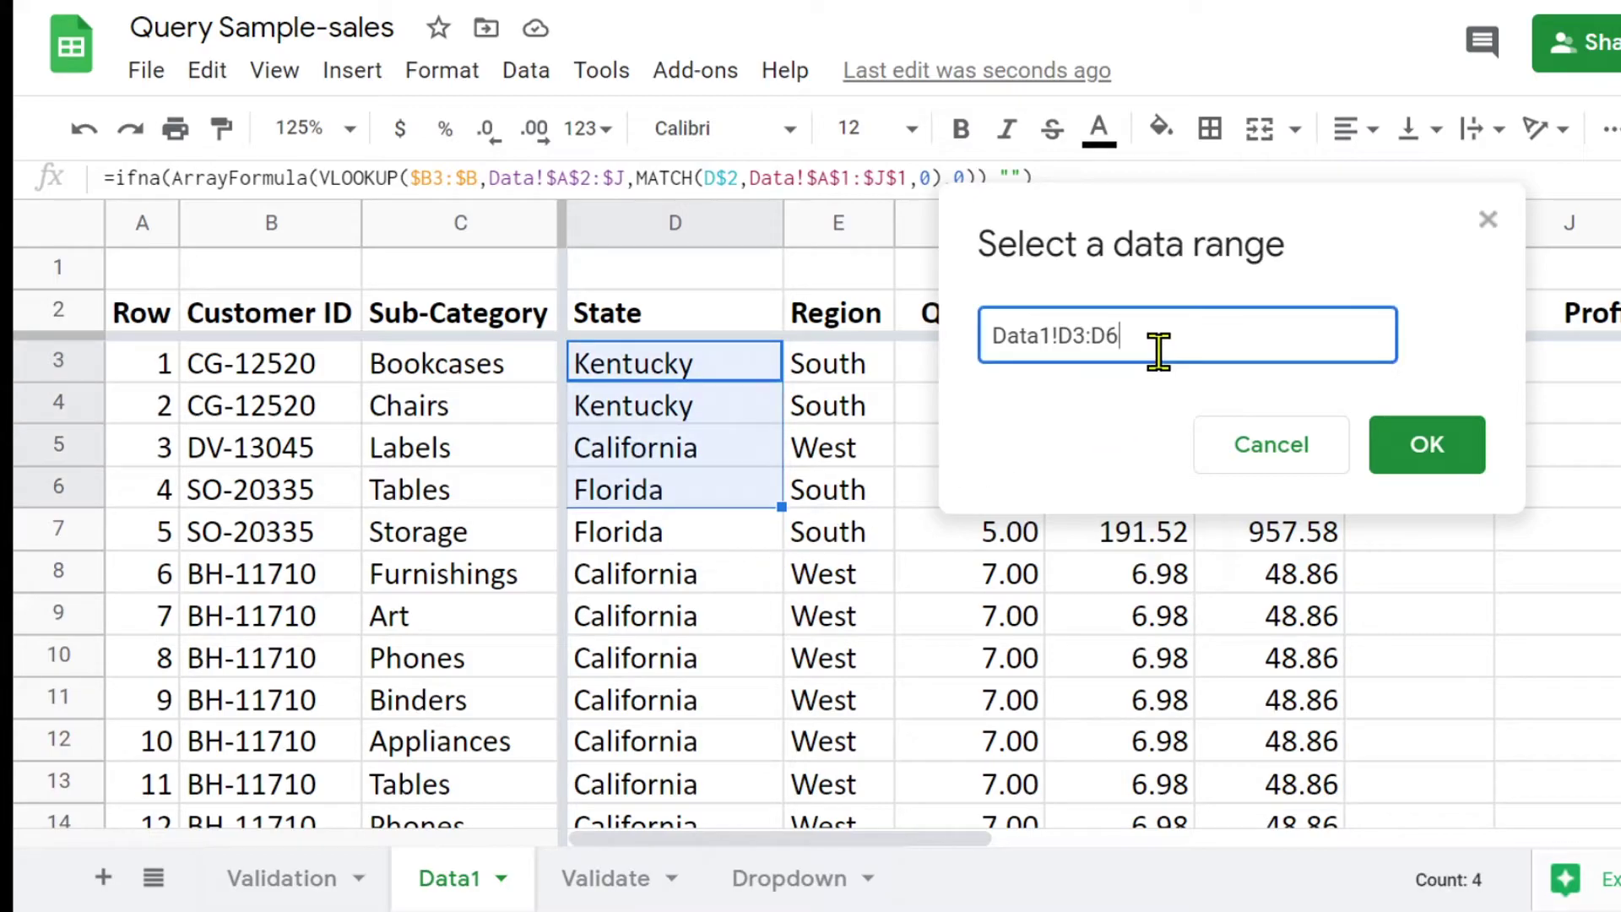
pyautogui.press('BackSpace')
pyautogui.click(1418, 463)
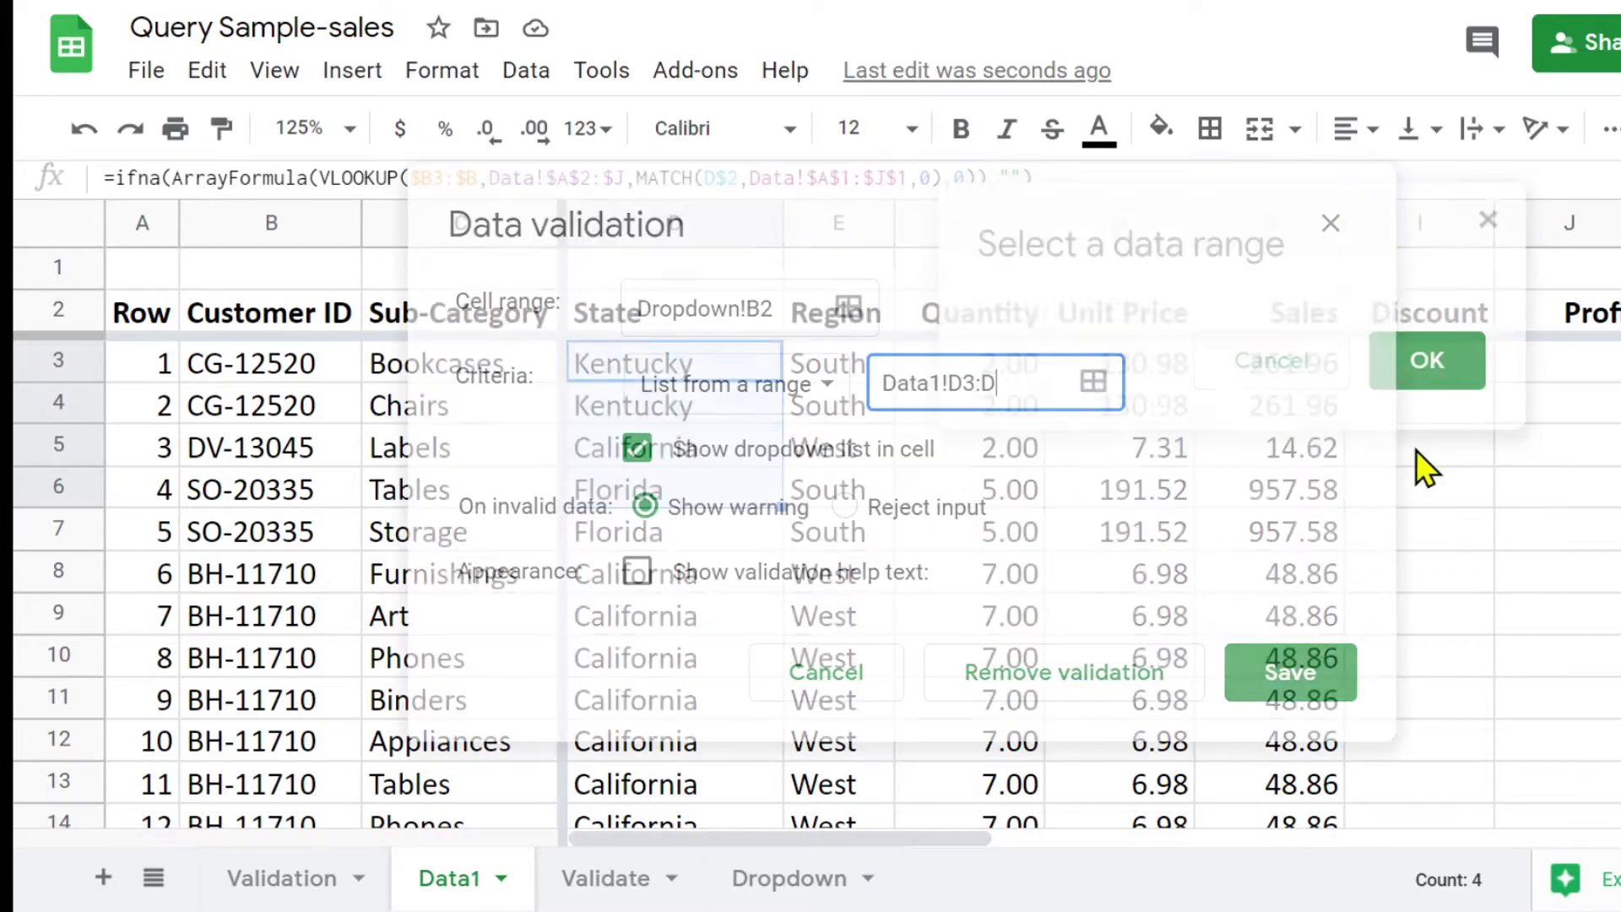
# - Make B2's validation reject invalid input, save the rule, and return to the Dropdown sheet
pyautogui.click(844, 508)
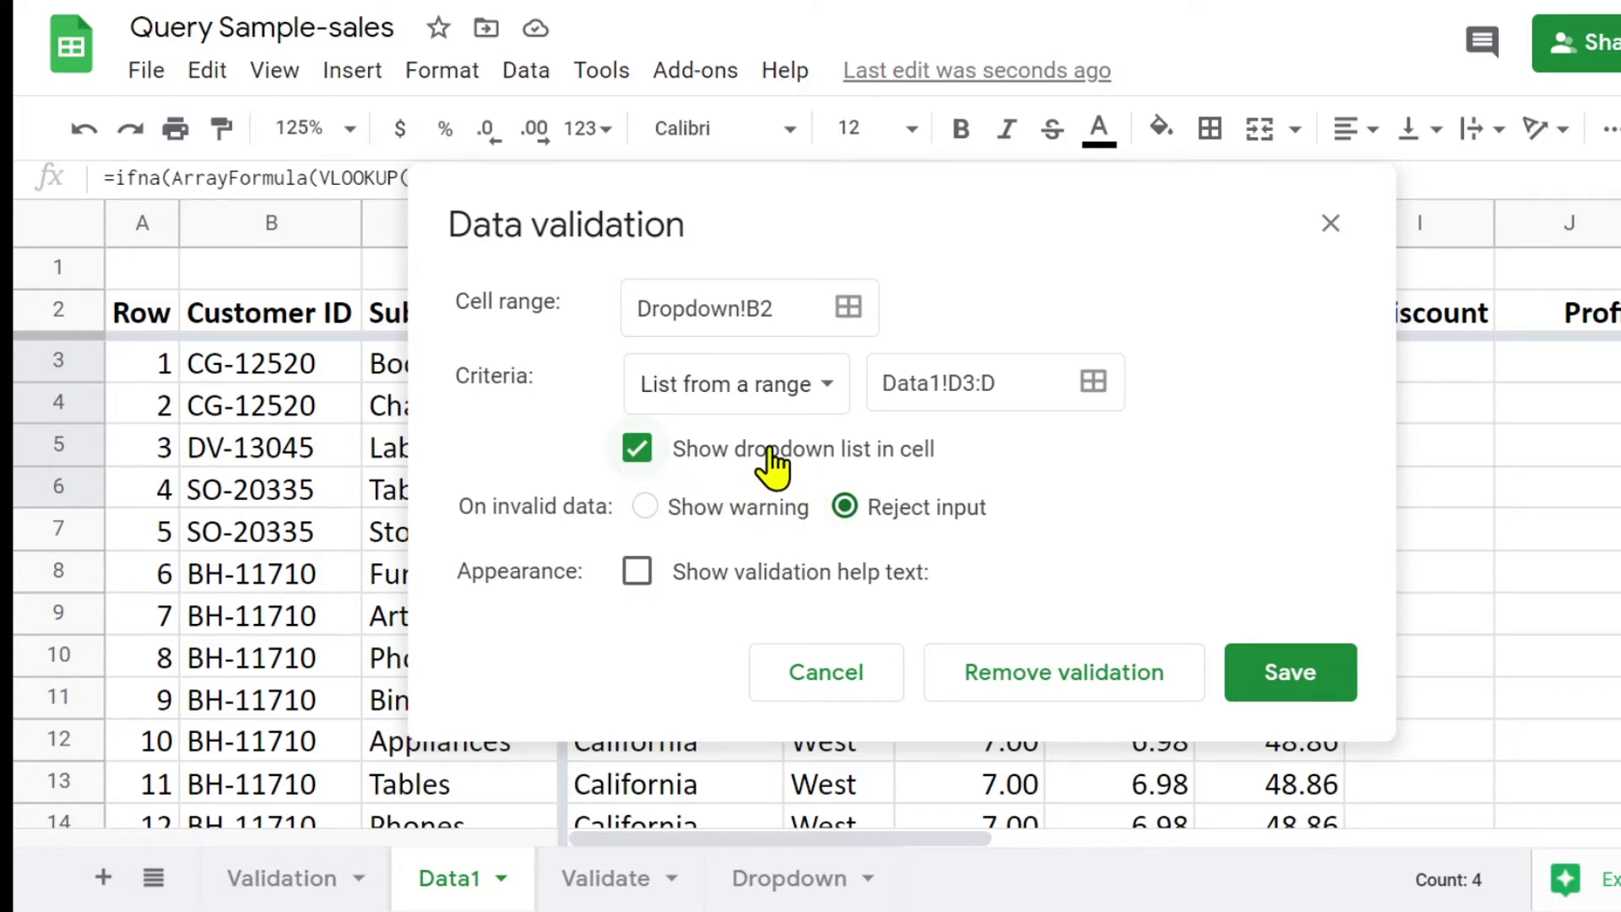
pyautogui.click(1290, 675)
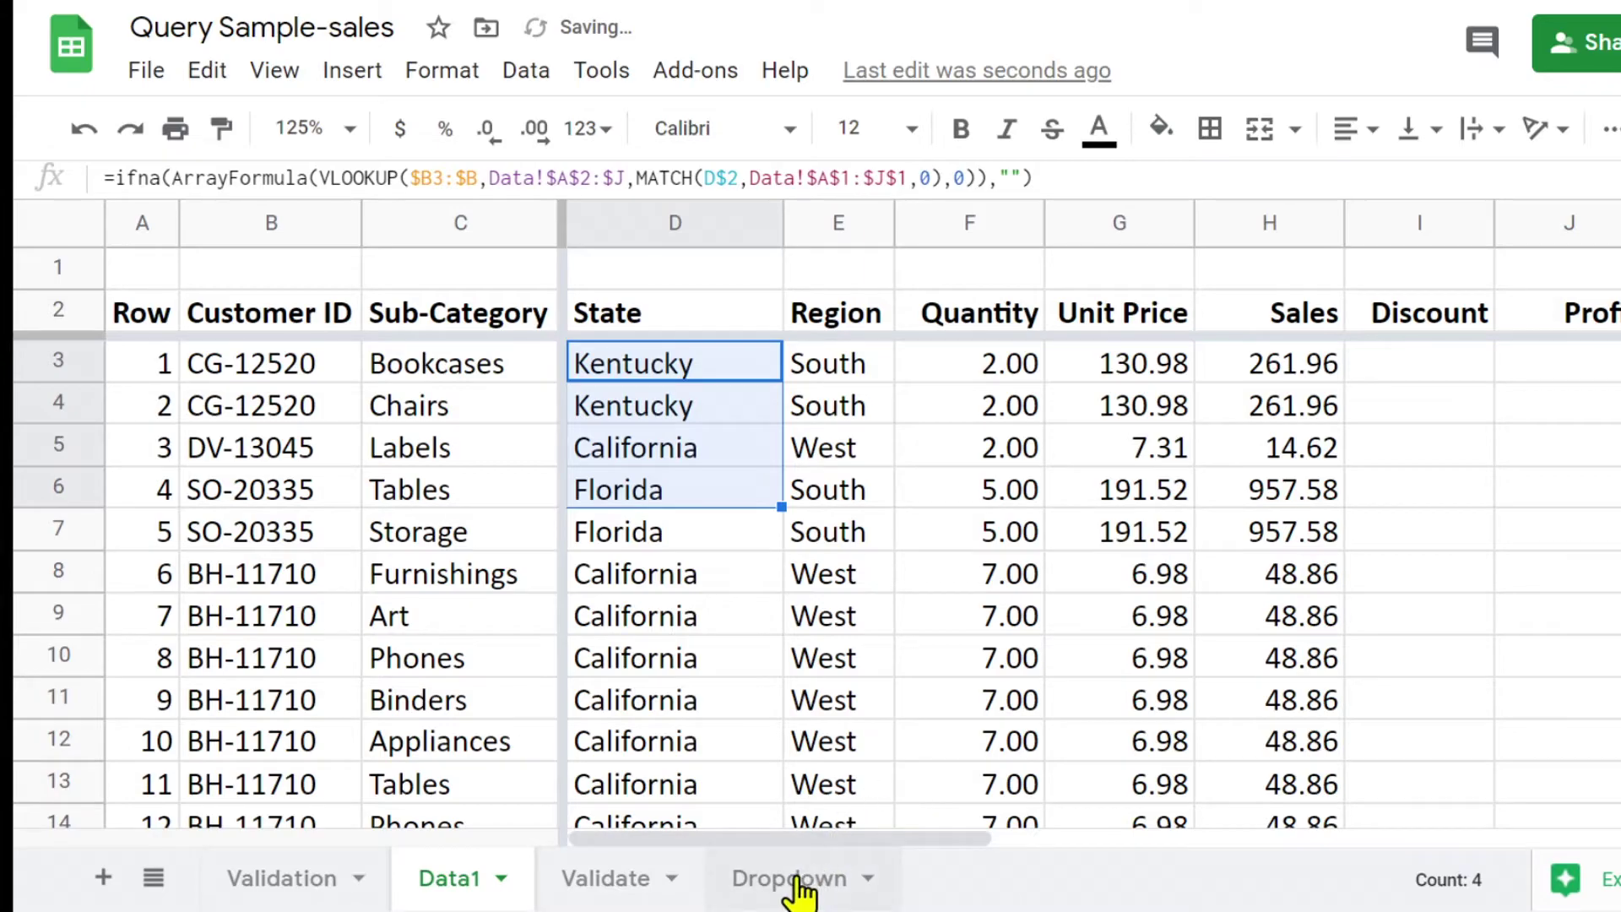
pyautogui.click(785, 882)
# - Enter the label State in cell A2, beside the new dropdown
pyautogui.click(225, 316)
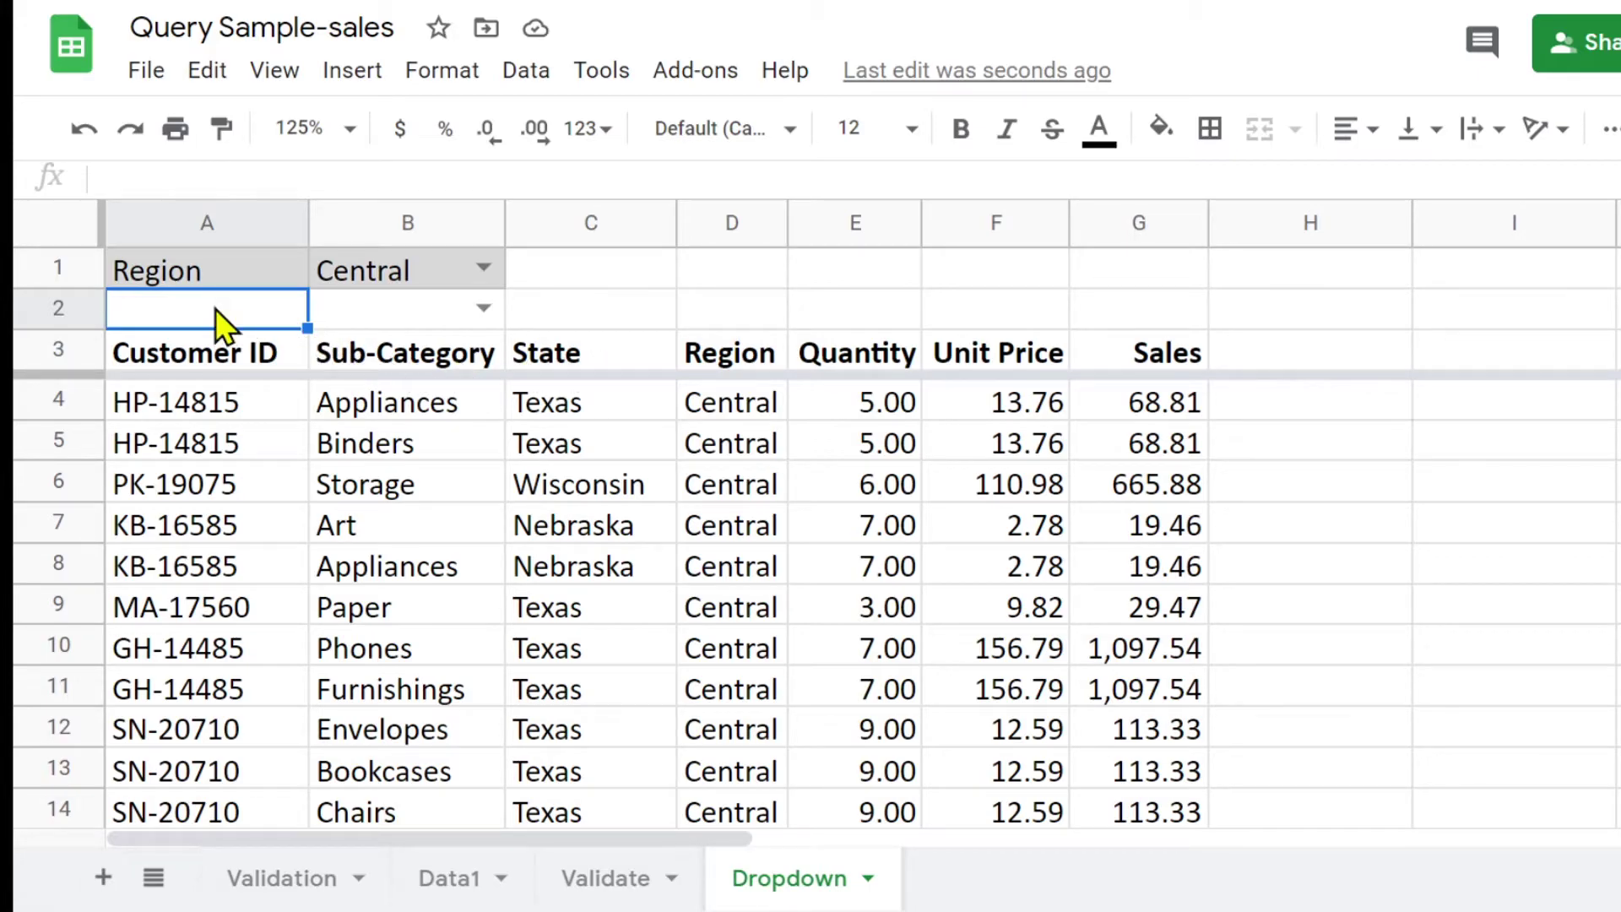
pyautogui.write('Stag')
pyautogui.press('BackSpace')
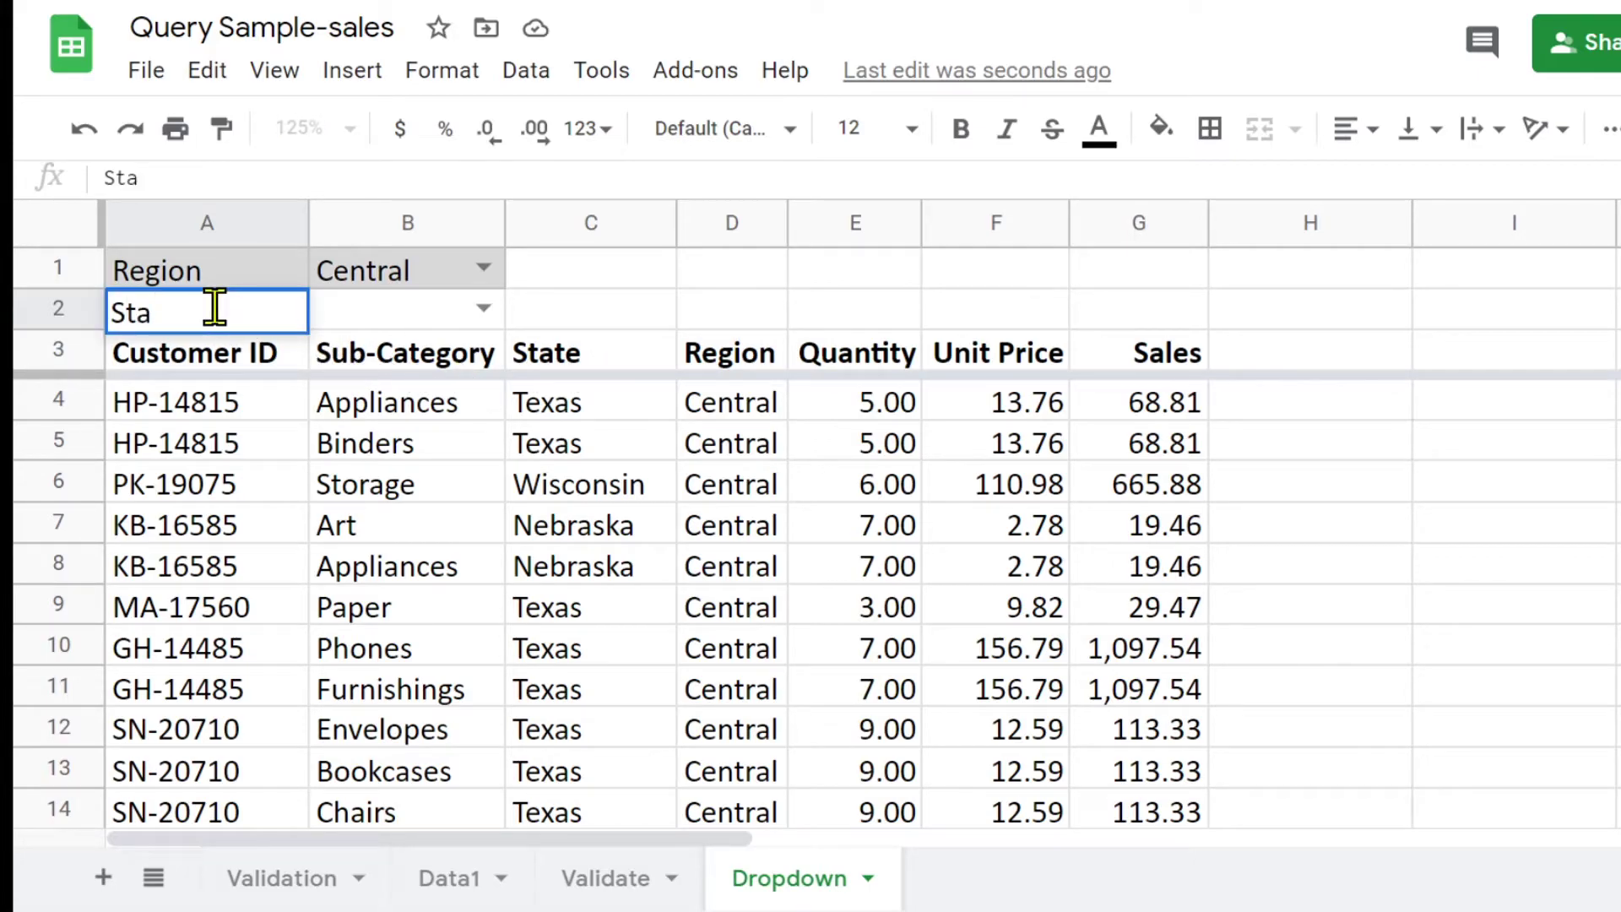
pyautogui.write('te')
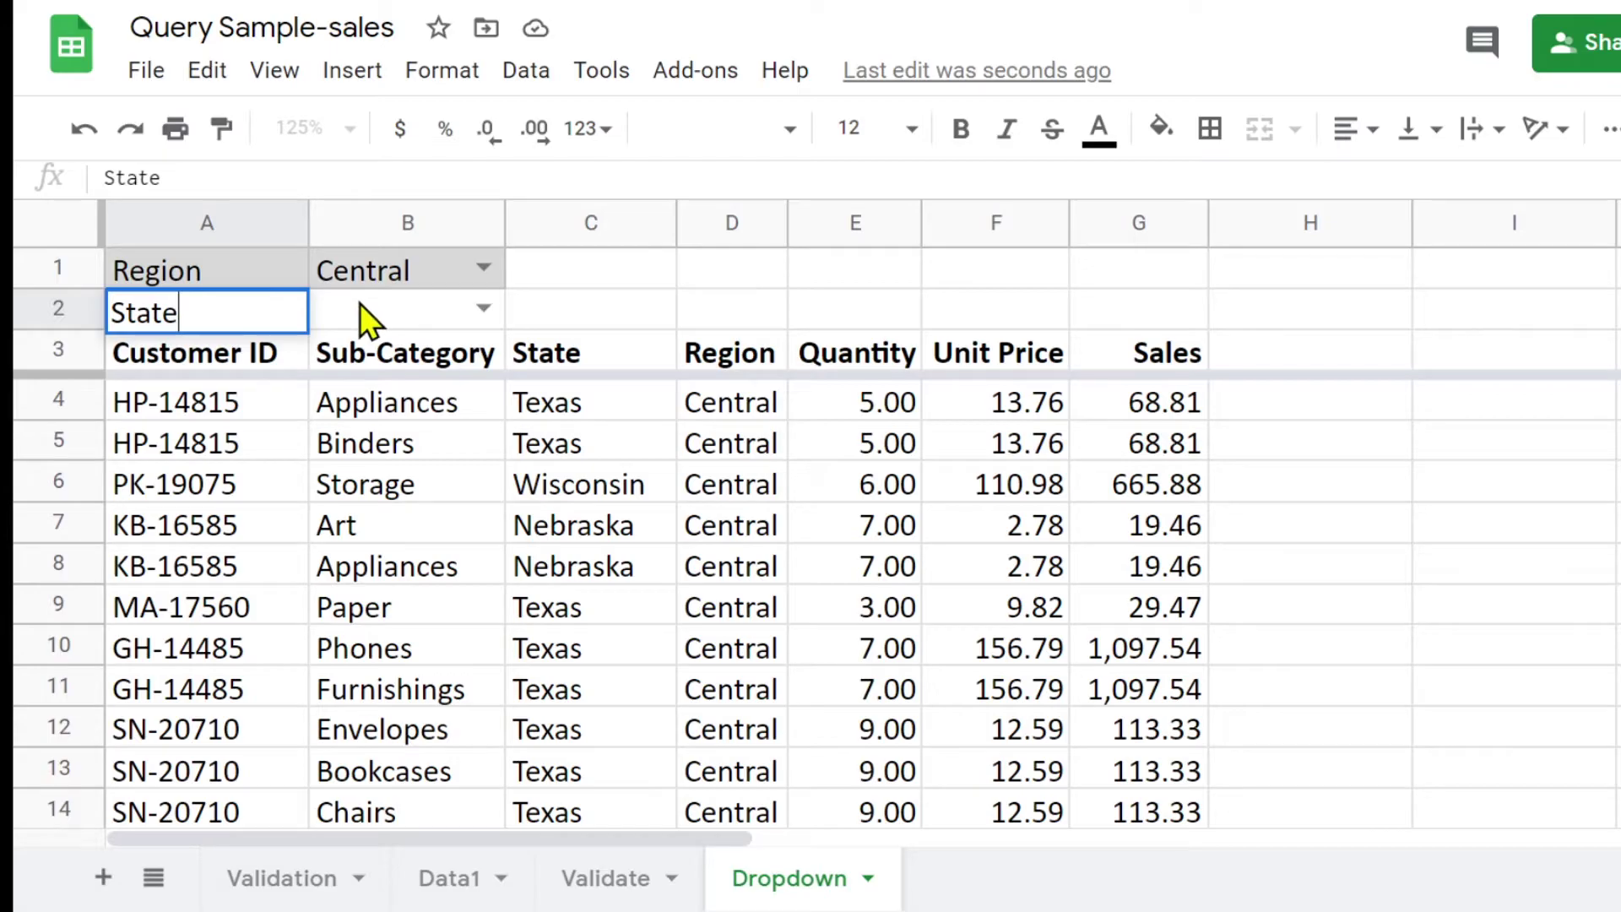
pyautogui.click(360, 303)
# - Fill the State label and dropdown cells A2:B2 with light green
pyautogui.moveTo(220, 318); pyautogui.dragTo(393, 302)
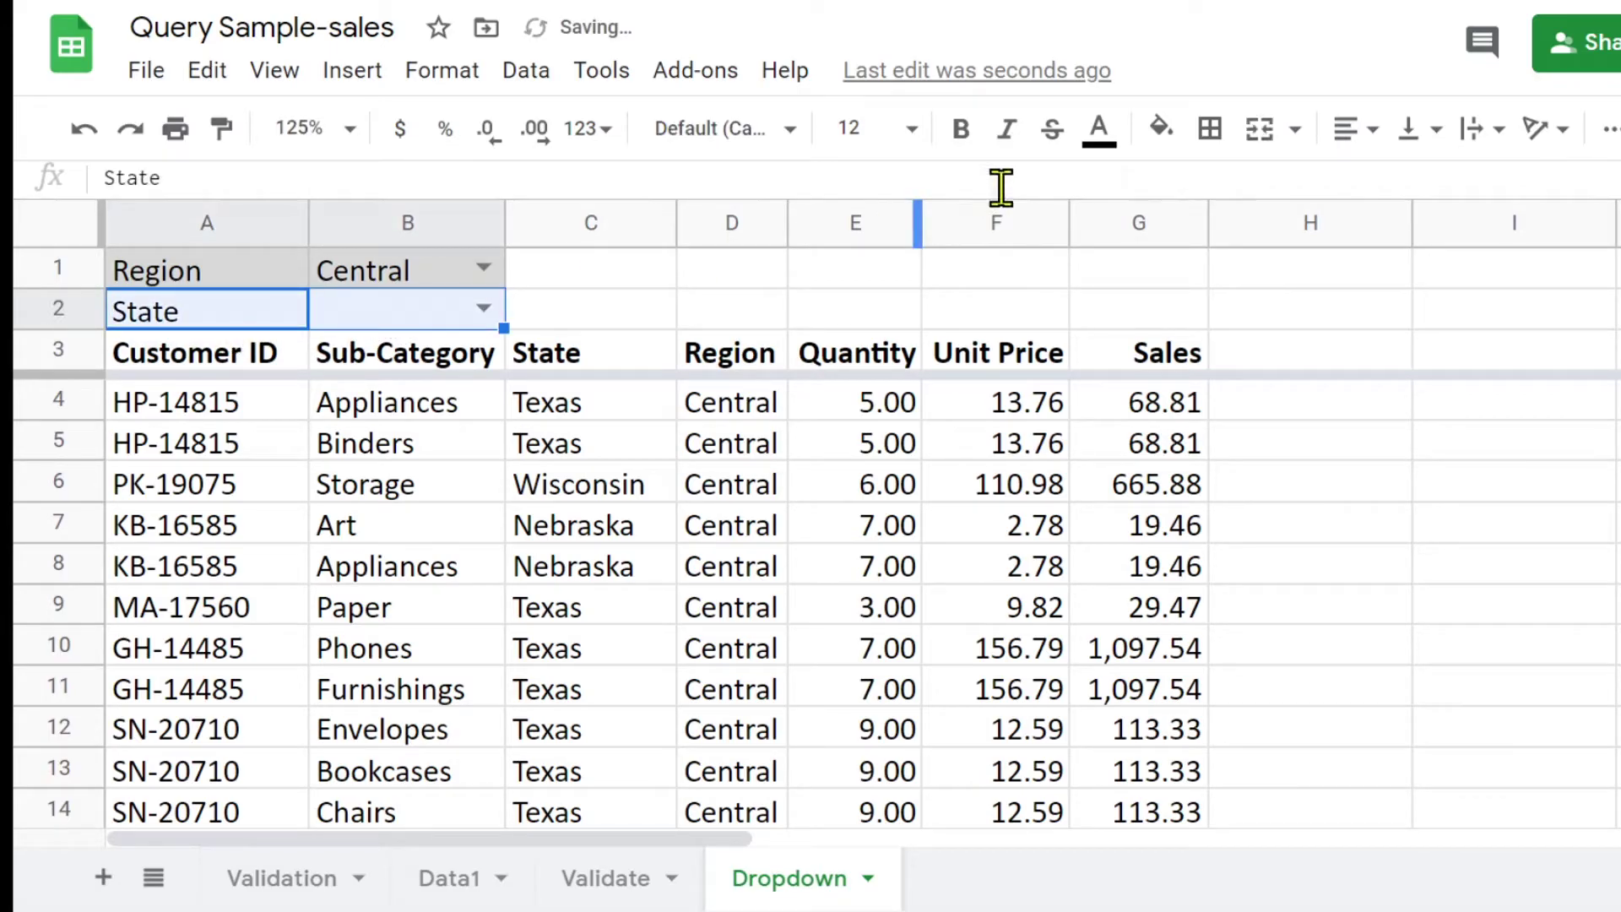
pyautogui.click(1160, 131)
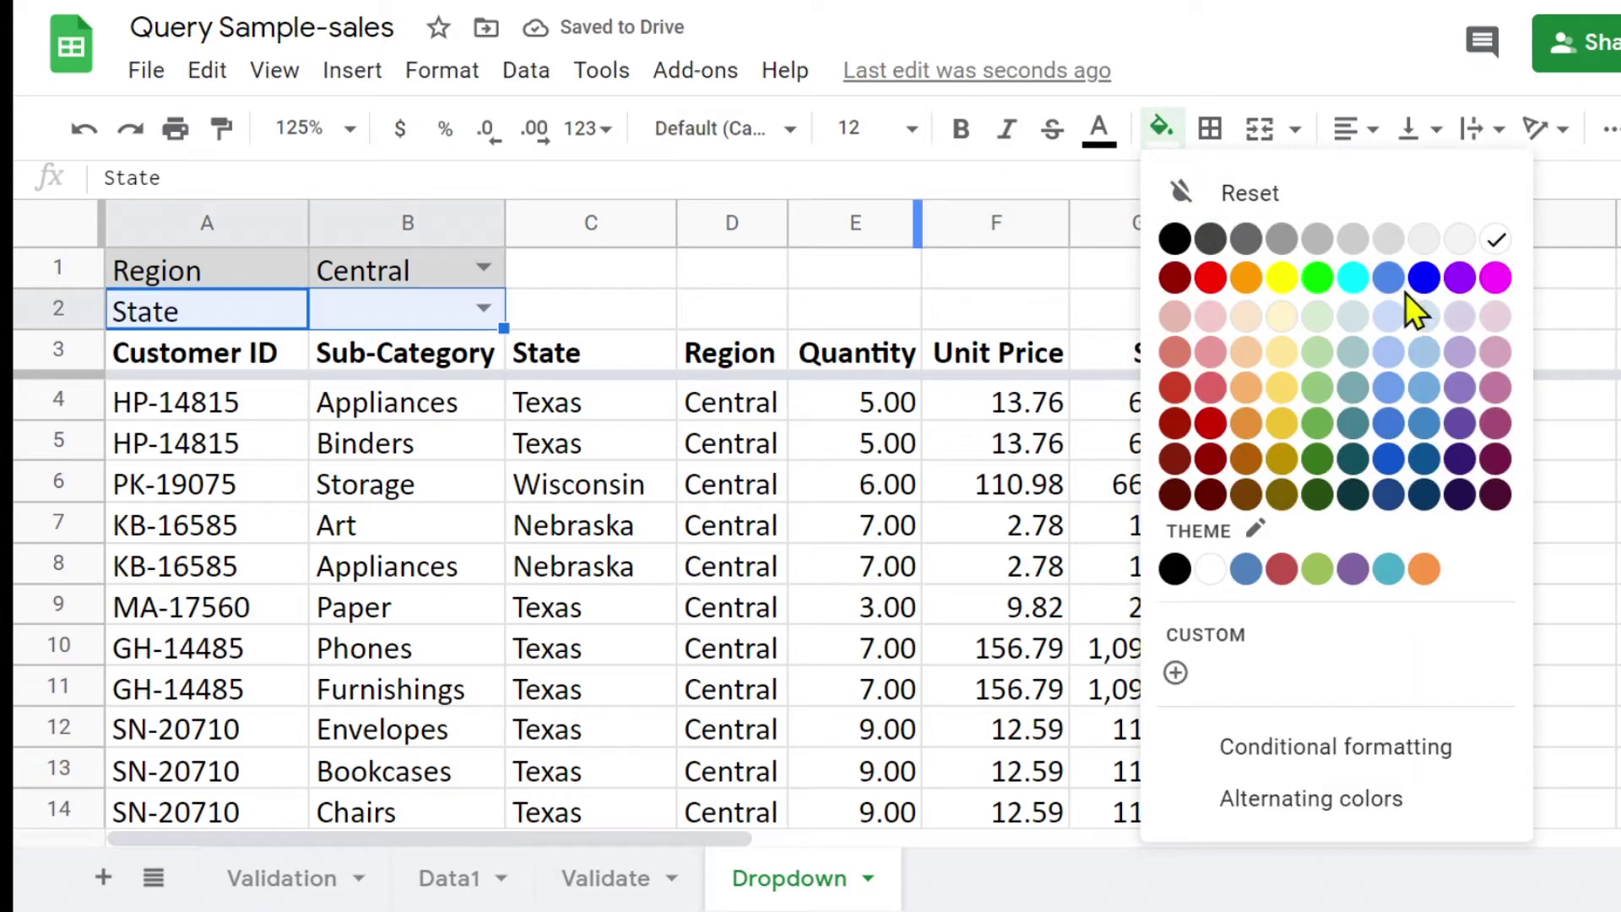
pyautogui.click(1316, 316)
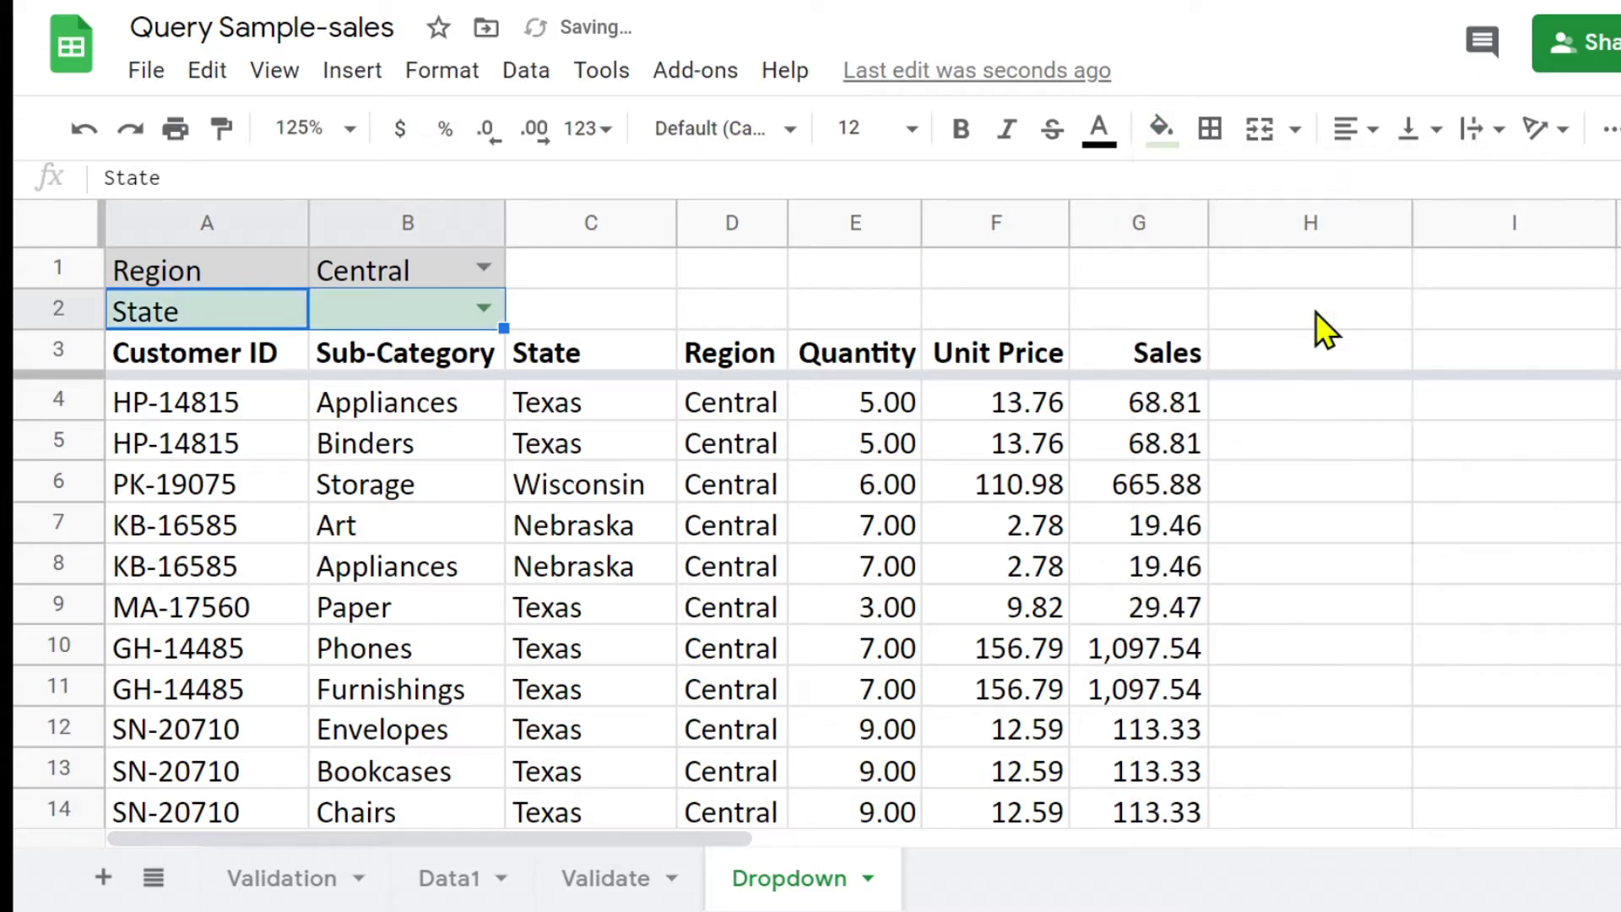
pyautogui.click(616, 540)
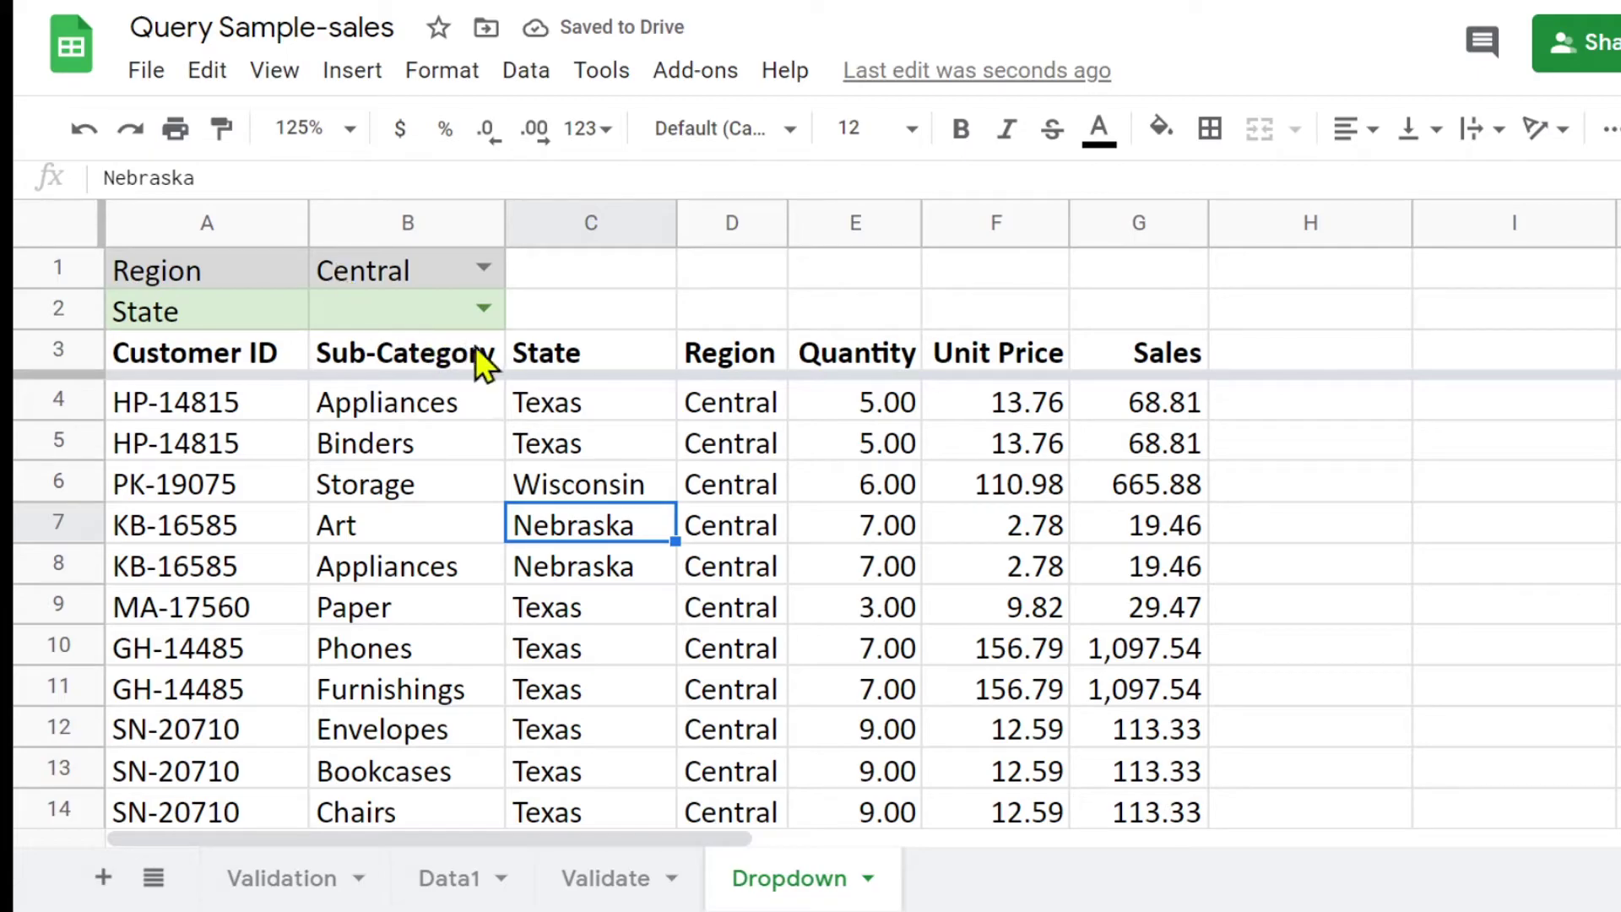
# - Choose West in the Region dropdown in B1 and Texas in the State dropdown in B2
pyautogui.click(483, 267)
pyautogui.click(363, 353)
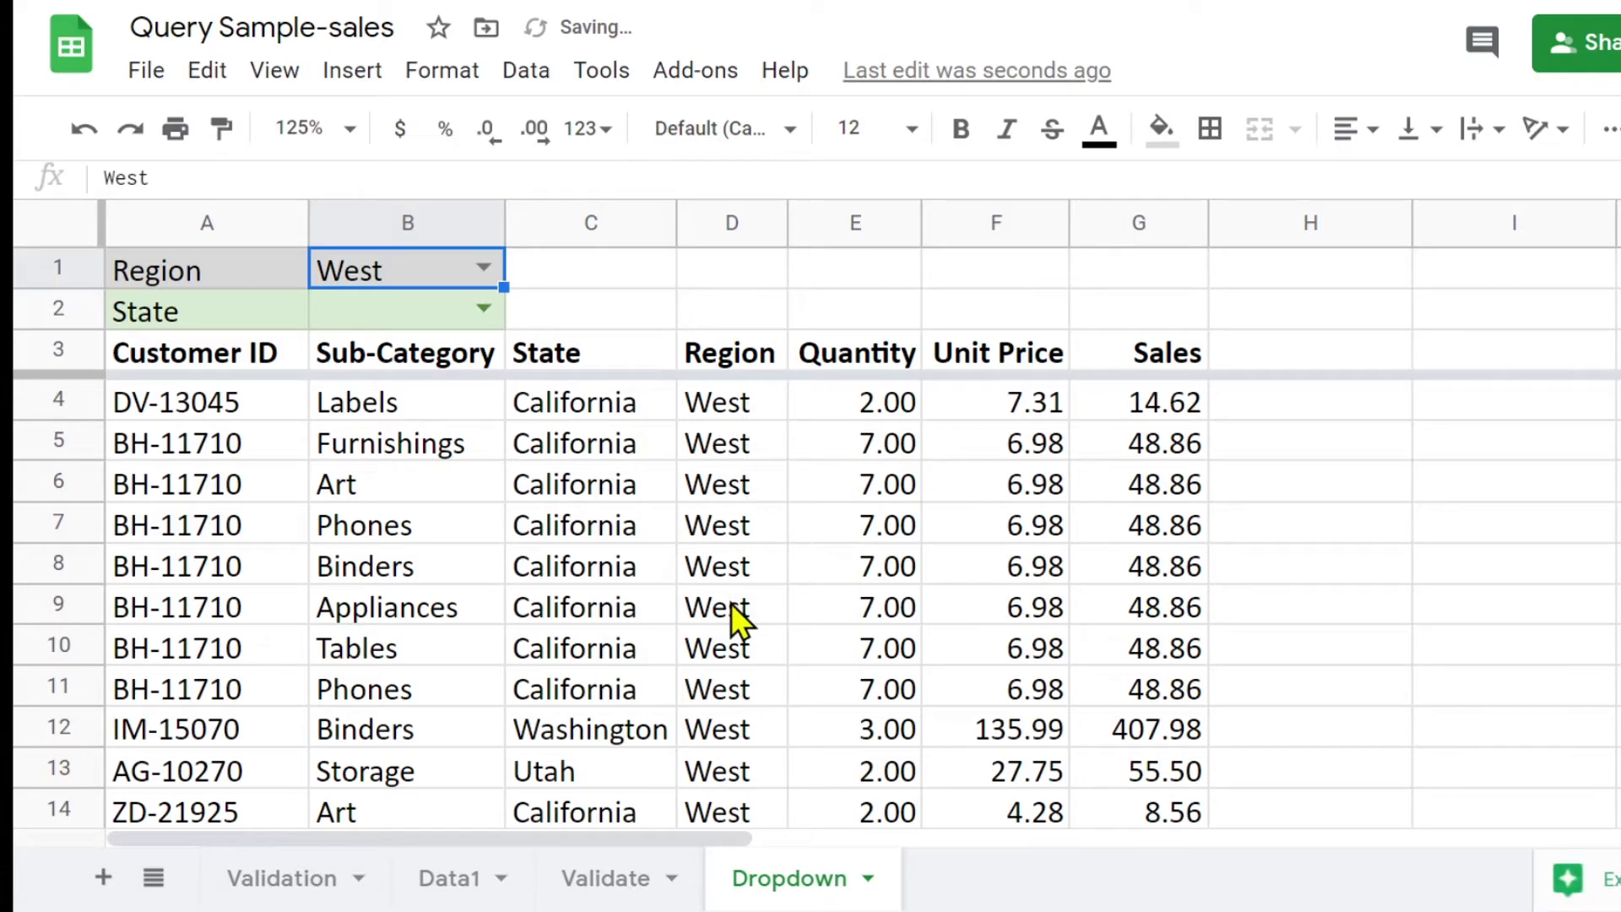
pyautogui.click(200, 397)
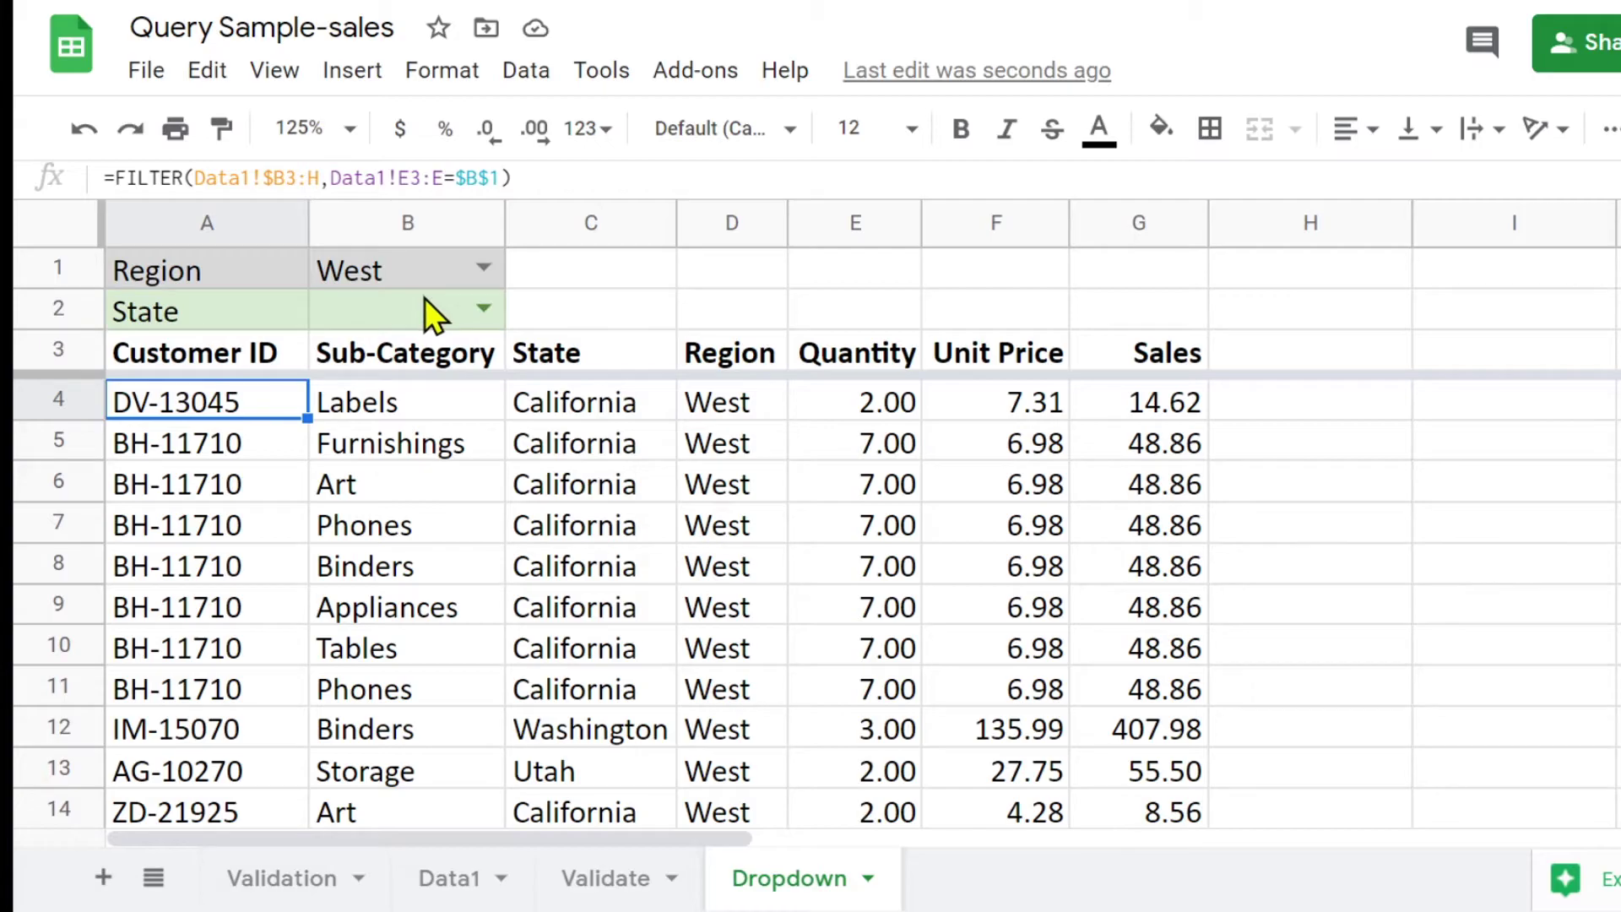
pyautogui.click(498, 310)
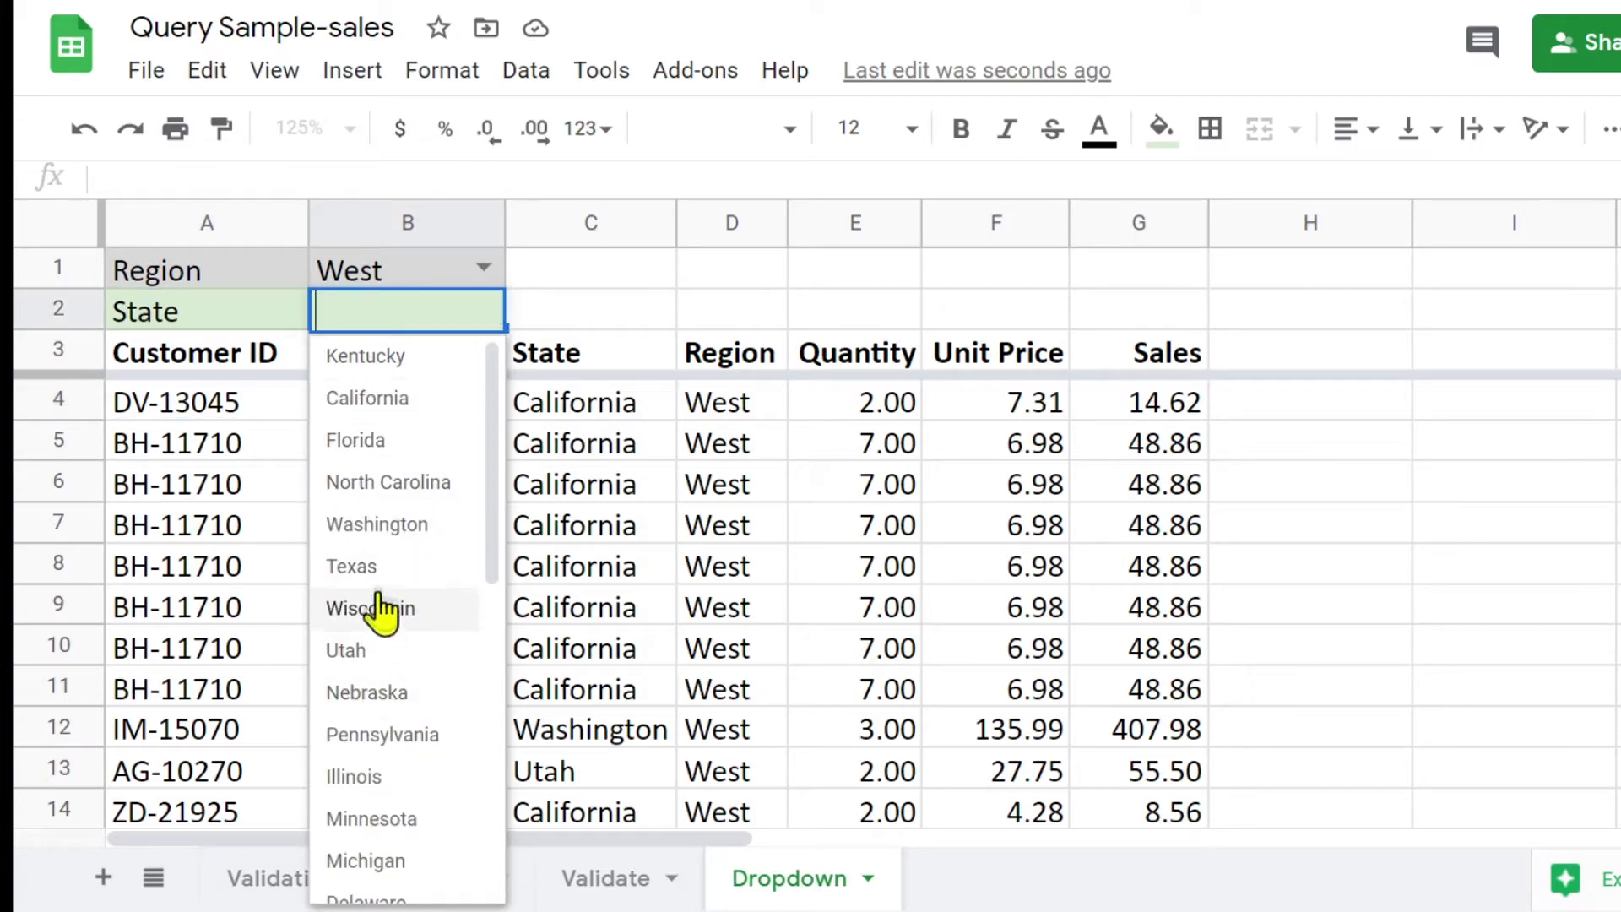
pyautogui.click(382, 564)
# - Increase the height of header row 3
pyautogui.click(182, 405)
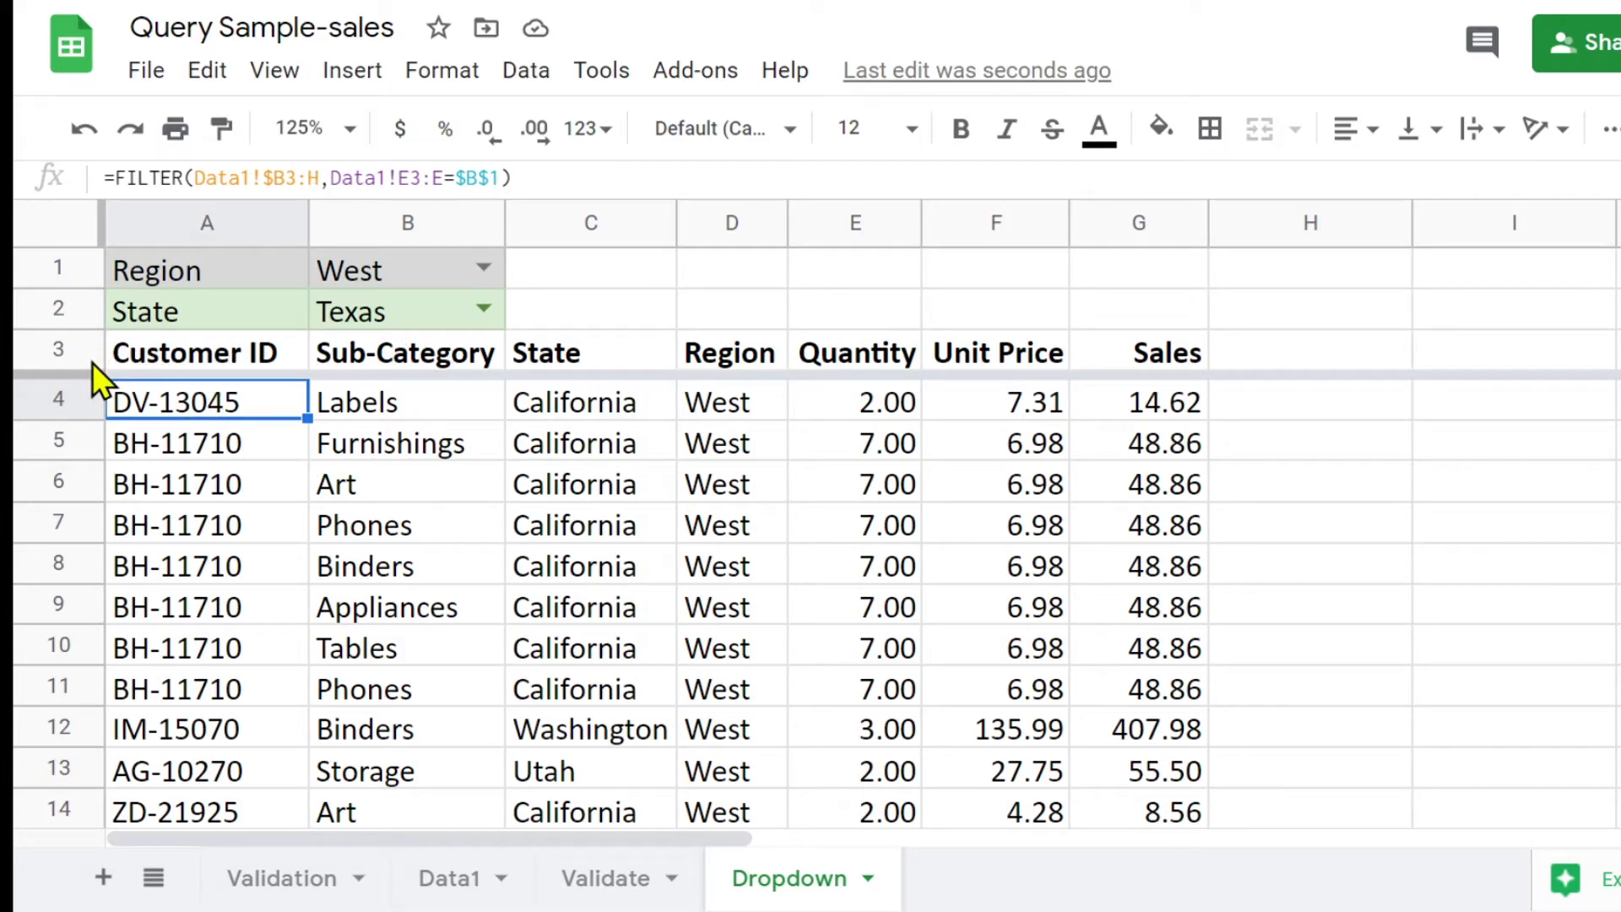
pyautogui.moveTo(75, 369); pyautogui.dragTo(72, 401)
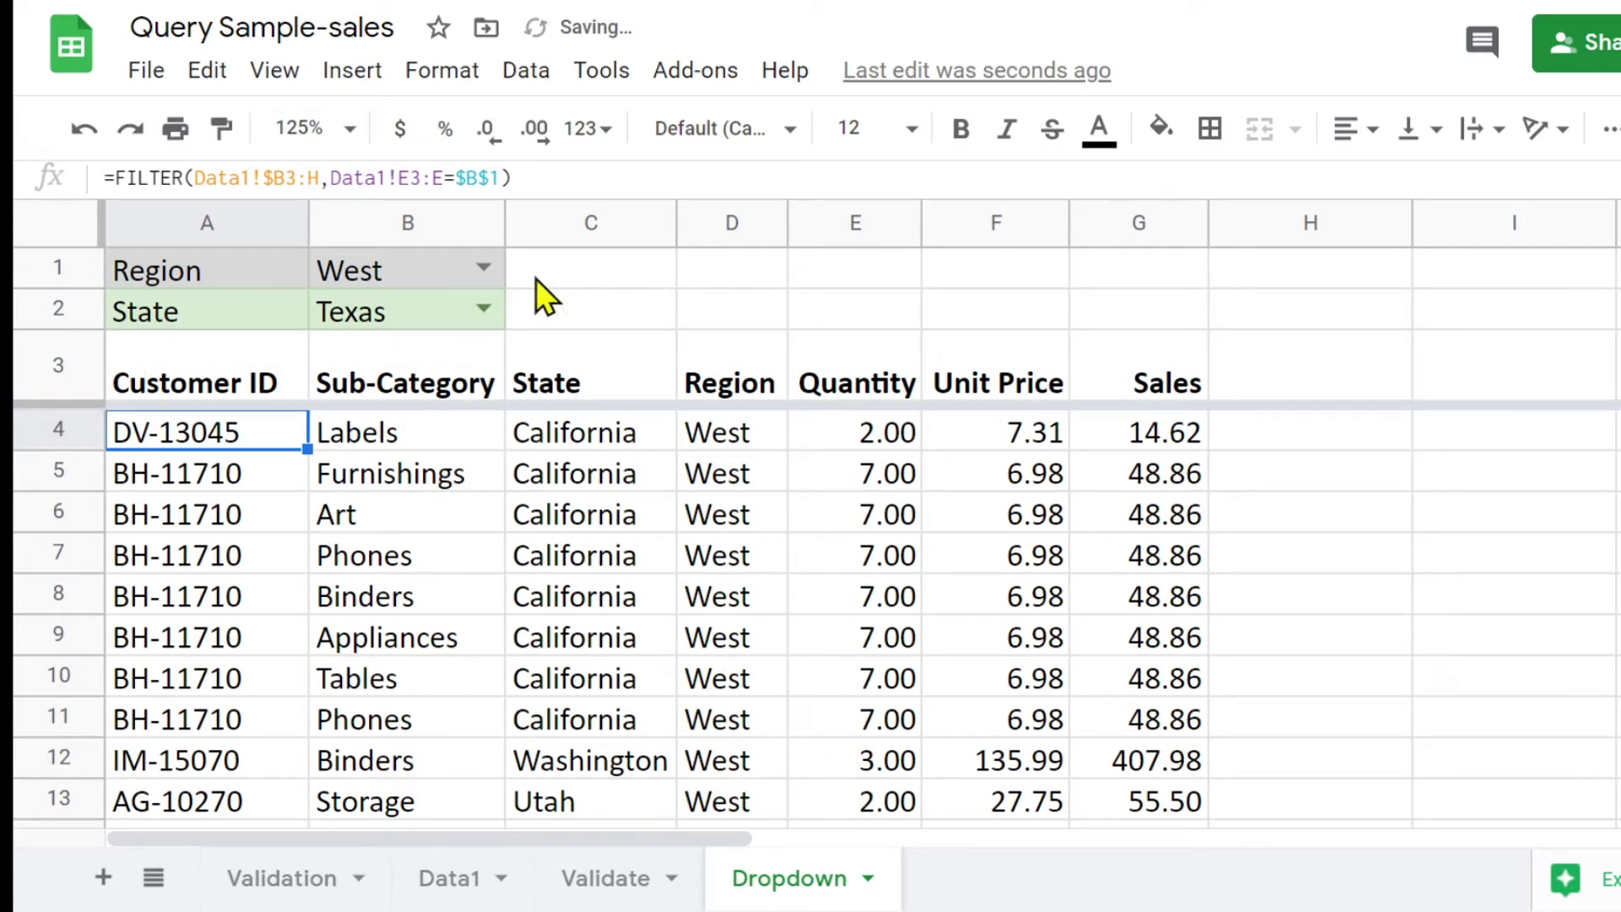
# - Keep West as the Region and examine the states in the filtered rows and the choices in the State dropdown
pyautogui.click(478, 266)
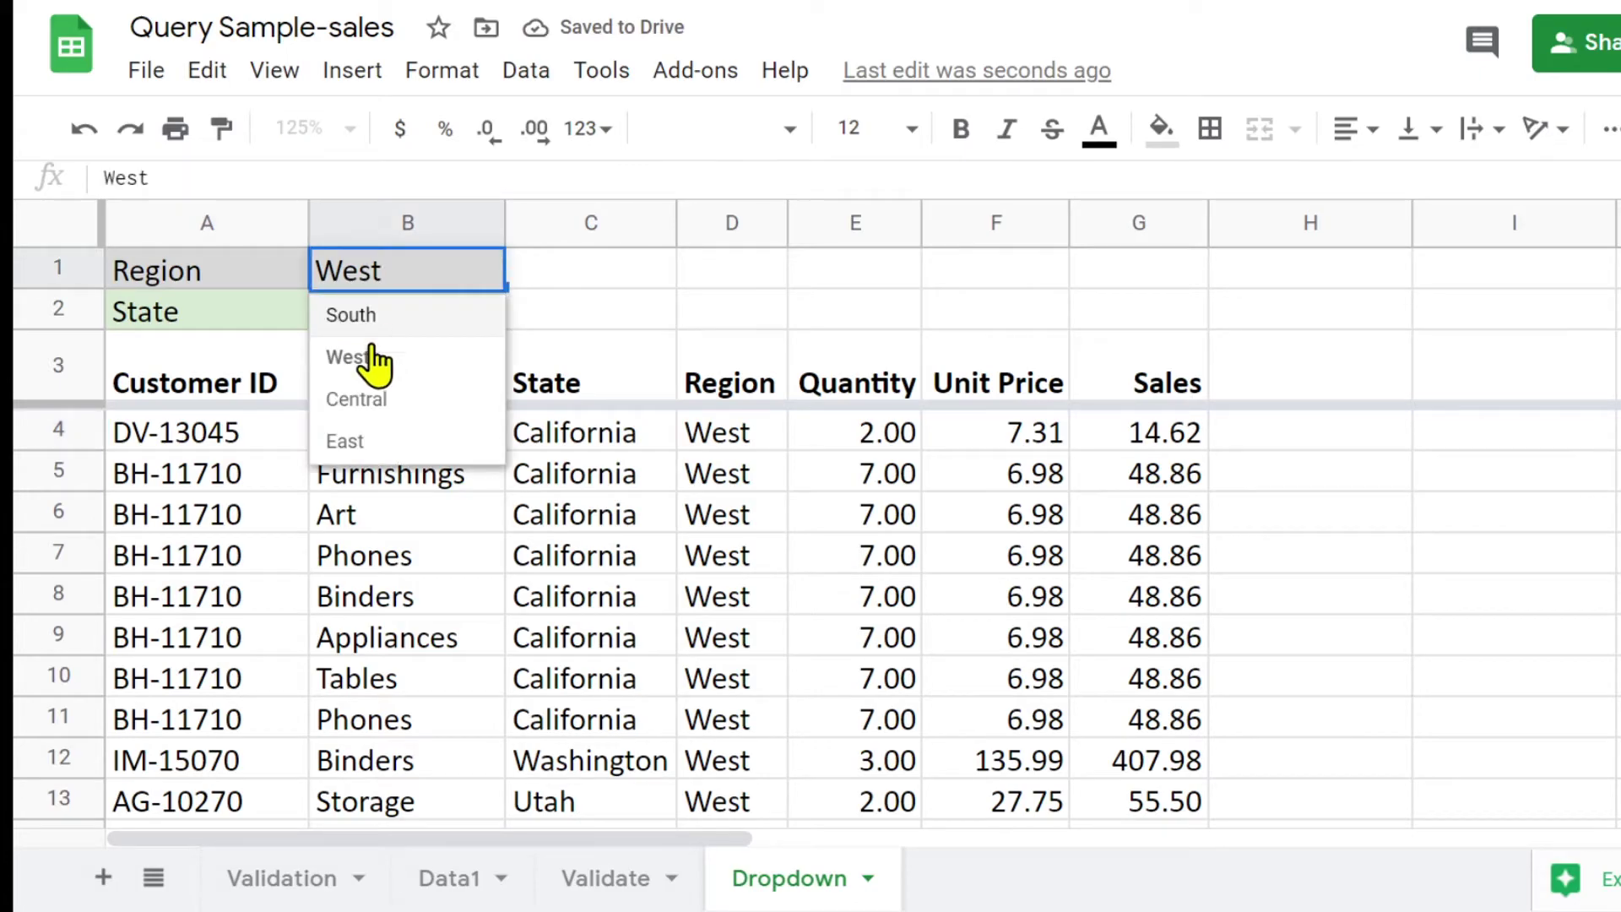
pyautogui.click(360, 355)
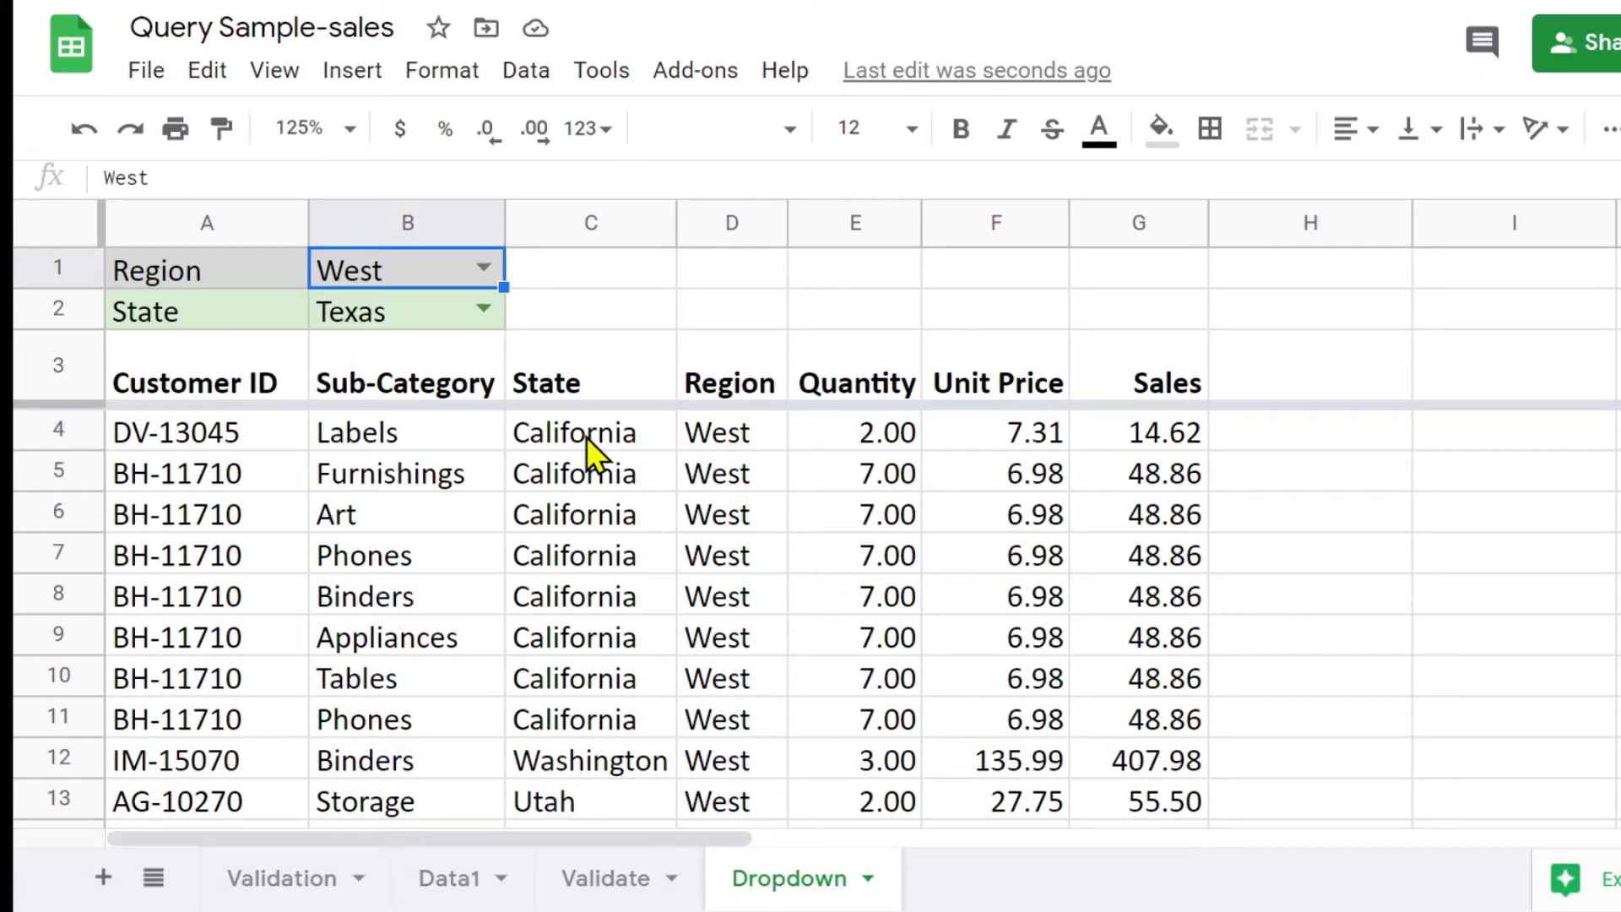
pyautogui.scroll(-3, 586, 437)
pyautogui.scroll(-1, 604, 506)
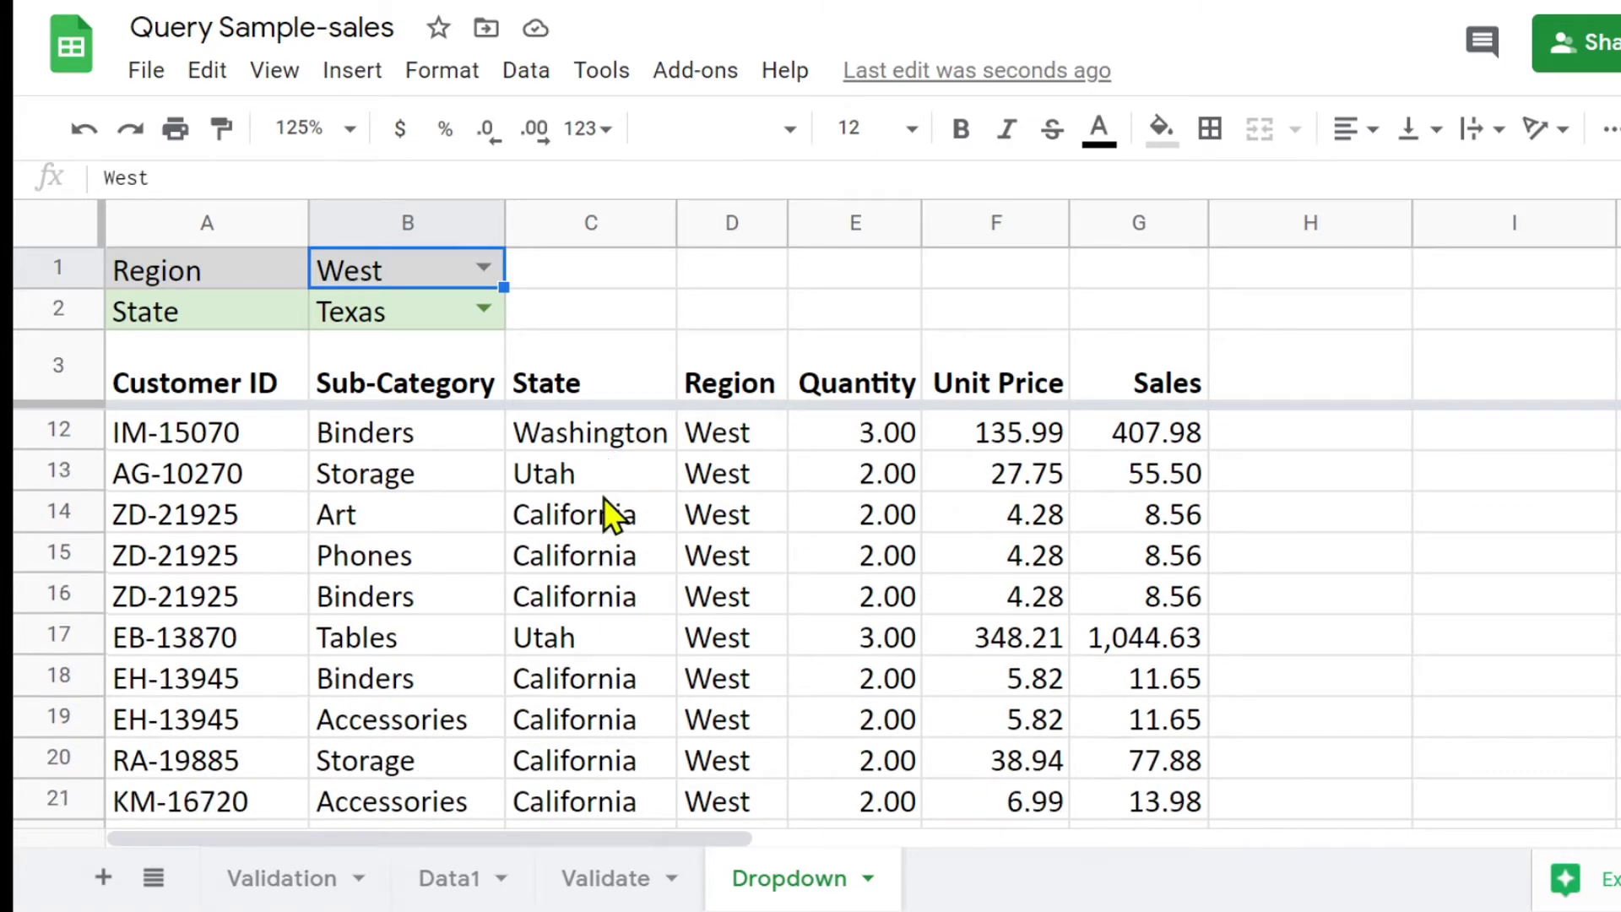
pyautogui.scroll(-12, 604, 498)
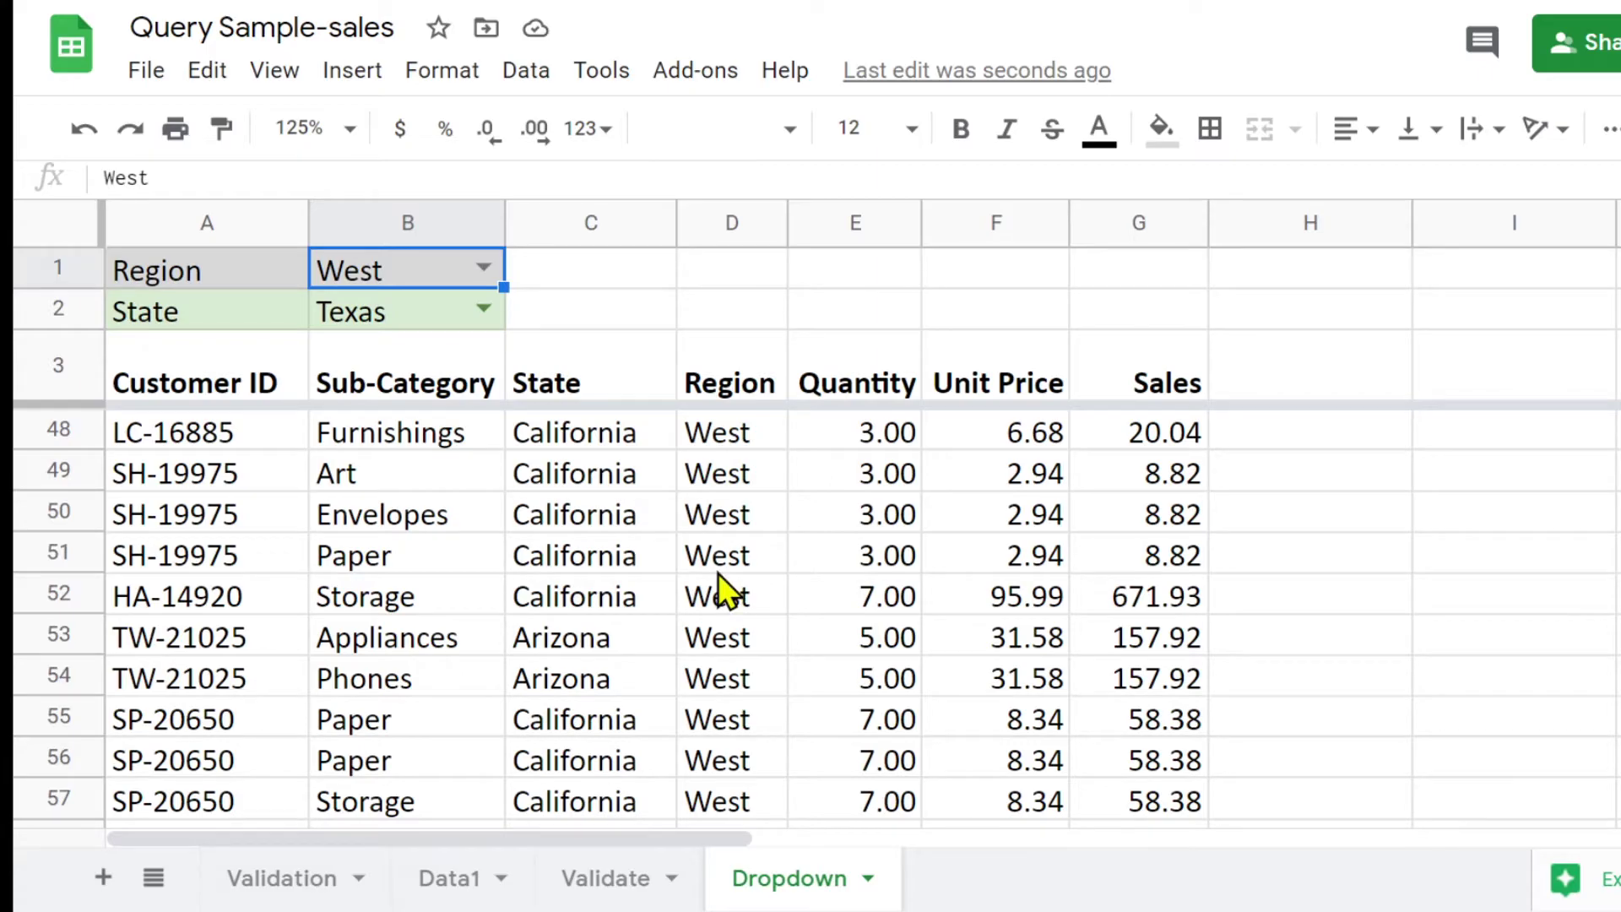
pyautogui.click(483, 309)
pyautogui.scroll(-5, 405, 681)
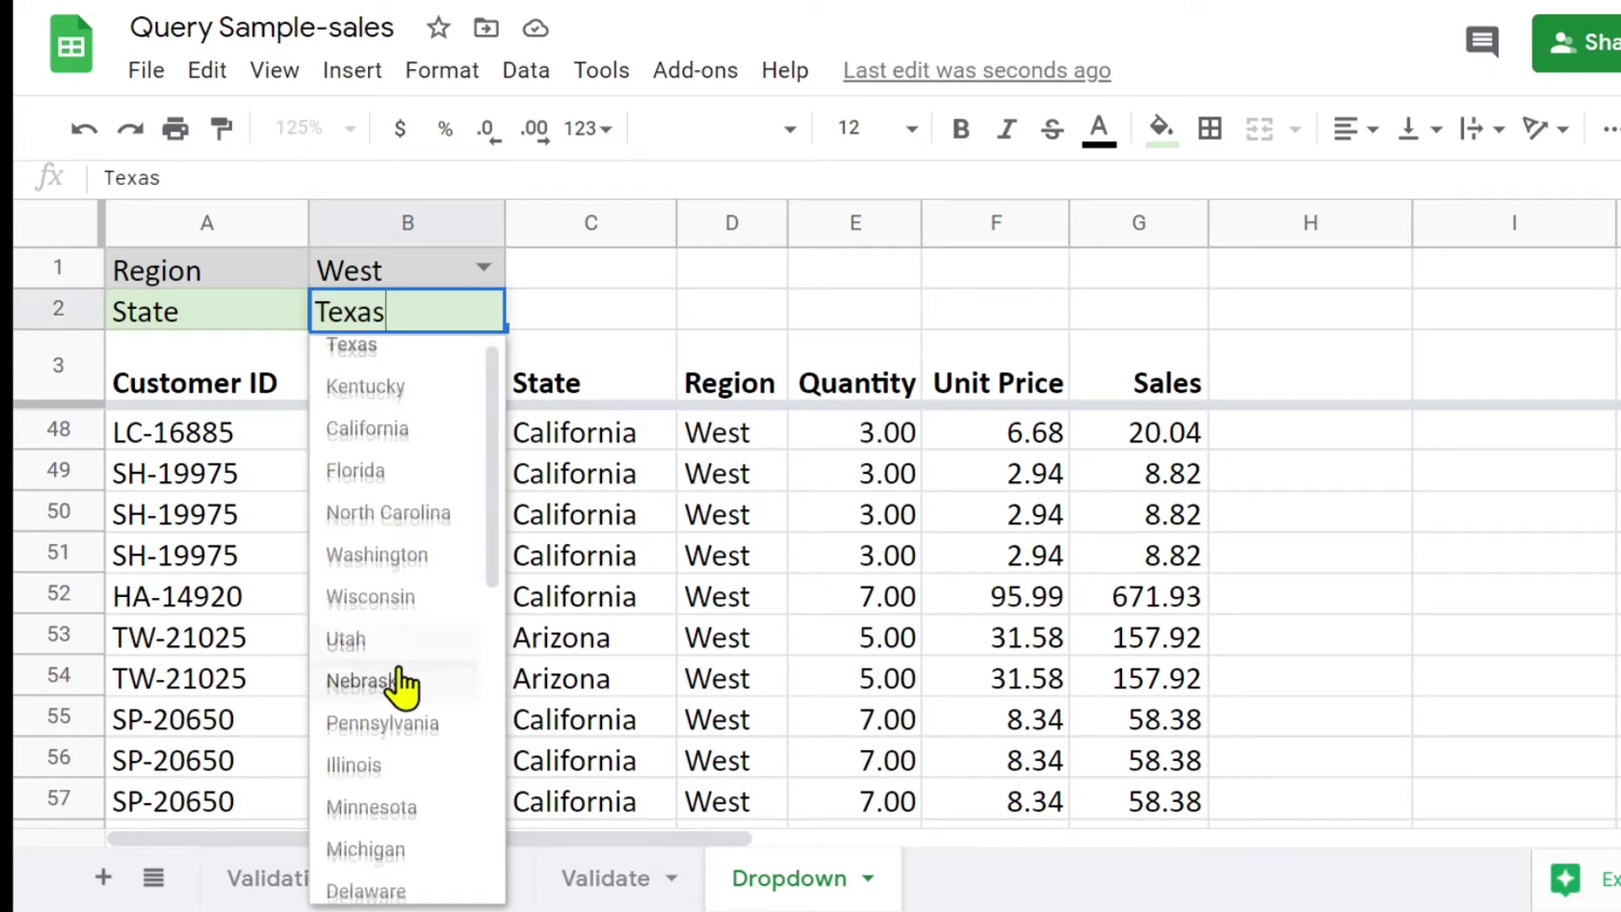
pyautogui.scroll(5, 404, 684)
pyautogui.scroll(-5, 404, 684)
pyautogui.scroll(5, 402, 685)
pyautogui.scroll(1, 402, 688)
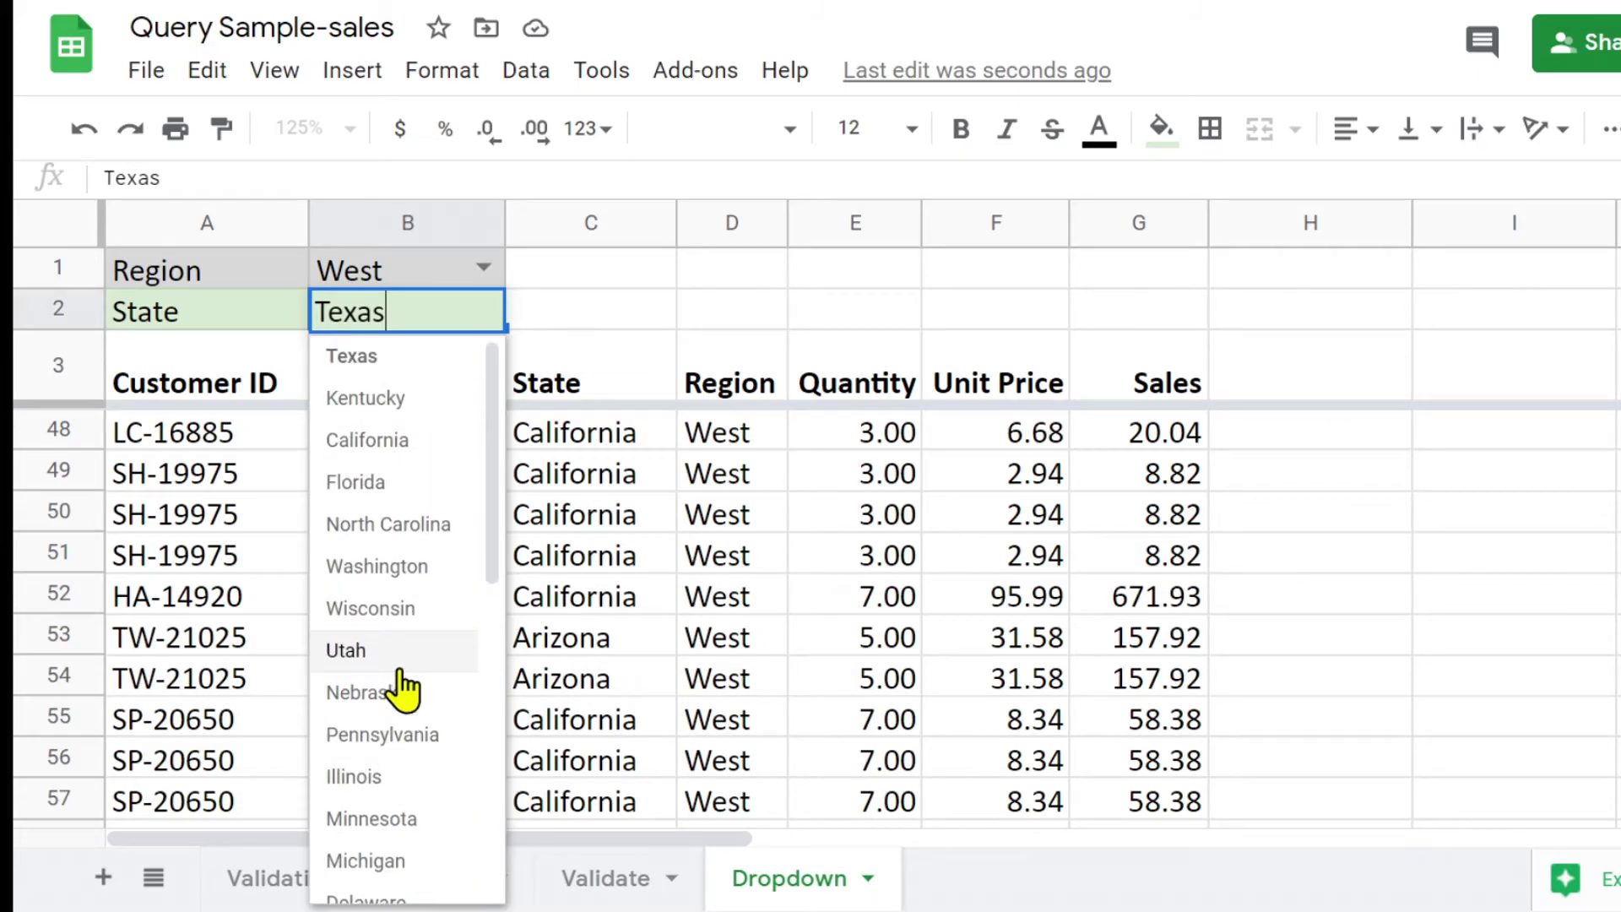
pyautogui.click(633, 305)
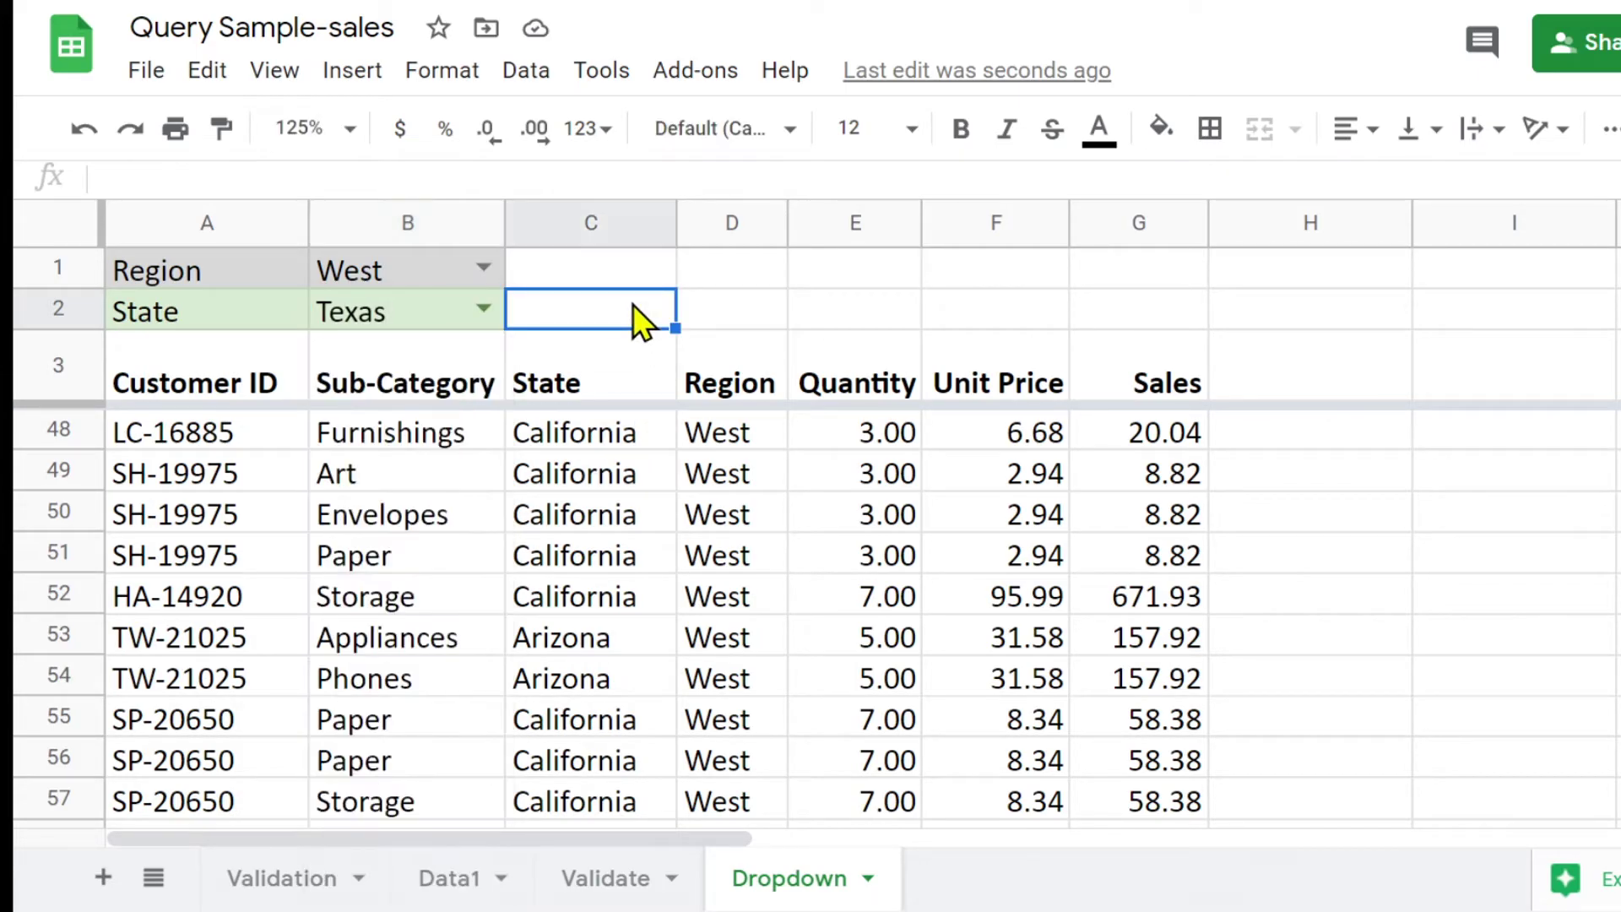
# - Duplicate the condition Data1!E3:E=$B$1 as an additional condition at the end of A4's FILTER formula
pyautogui.click(174, 423)
pyautogui.scroll(5, 181, 439)
pyautogui.scroll(6, 186, 450)
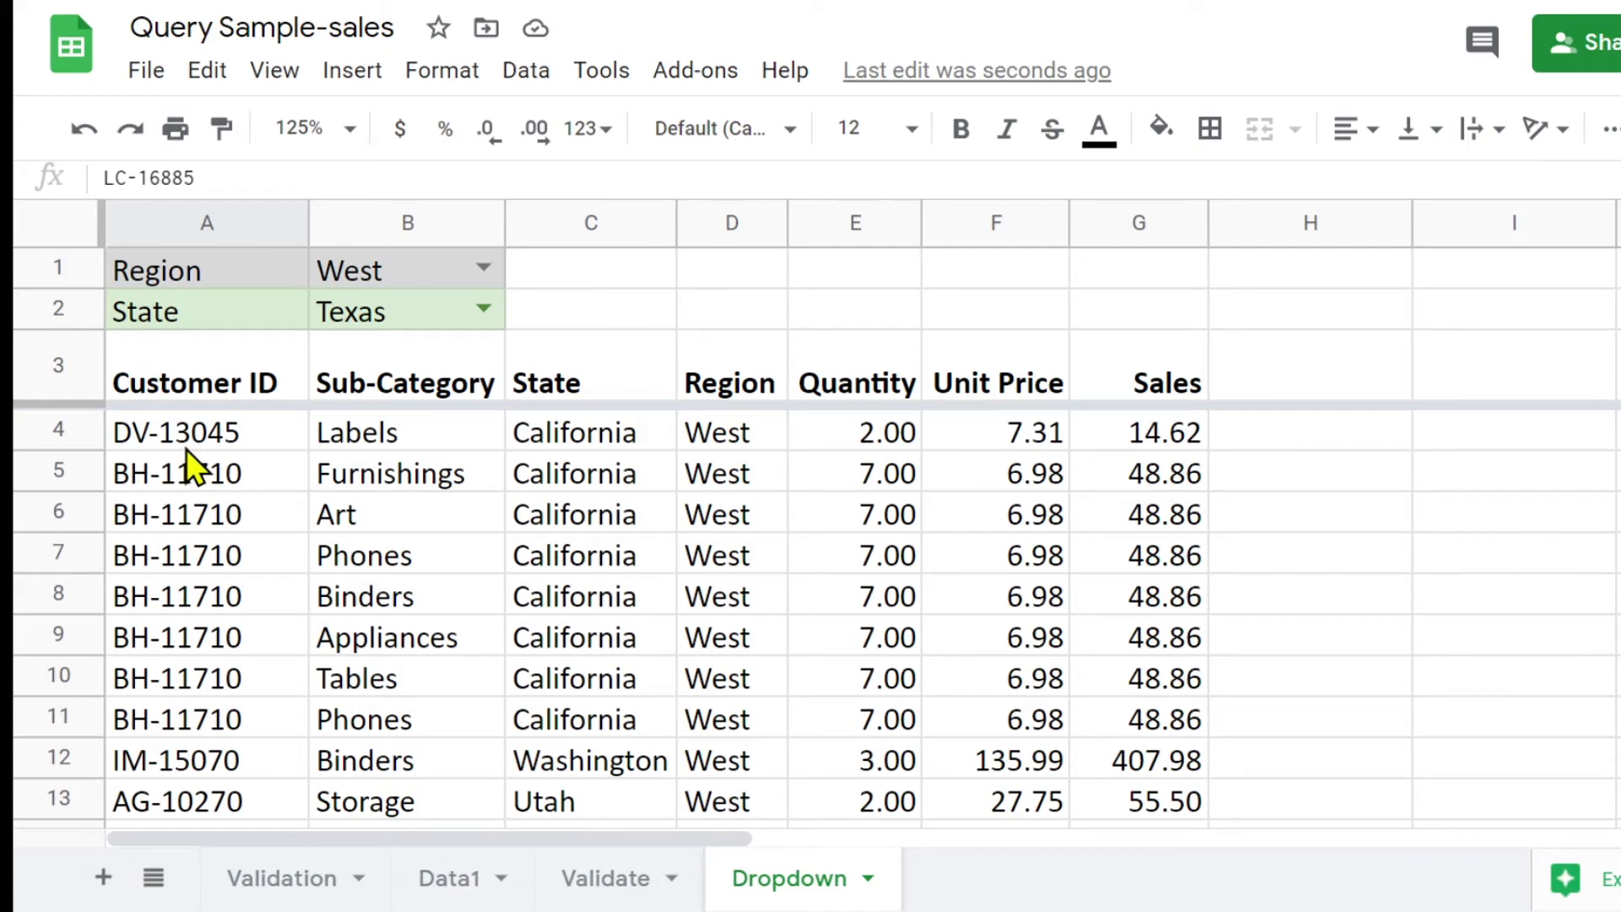
pyautogui.click(175, 429)
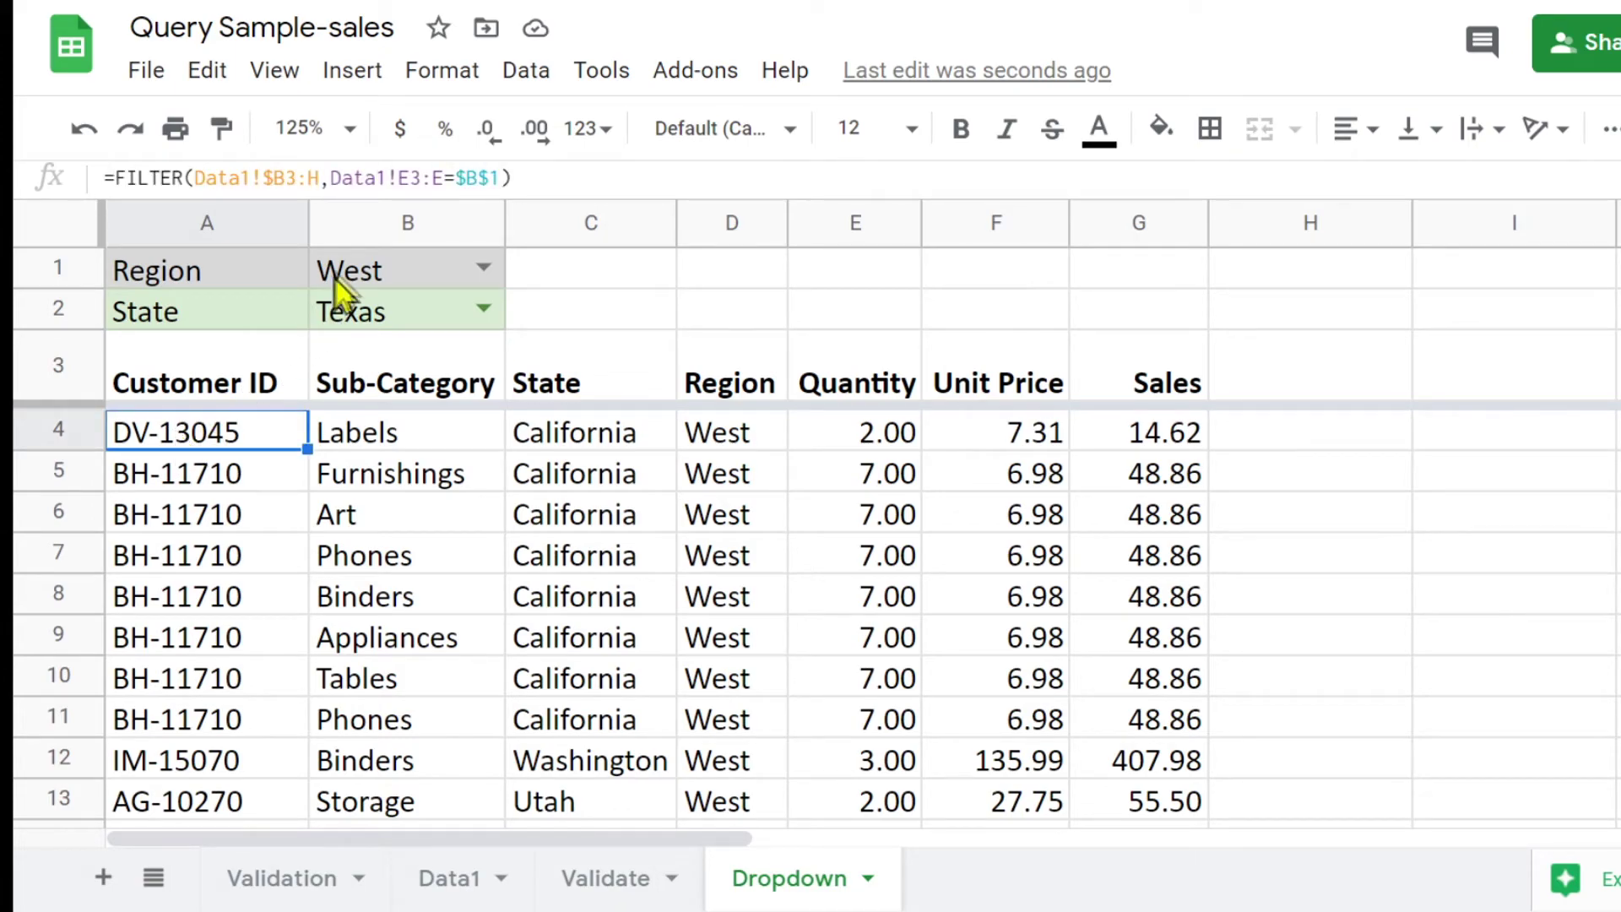
pyautogui.moveTo(330, 178); pyautogui.dragTo(501, 181)
pyautogui.hotkey('ctrl', 'c')
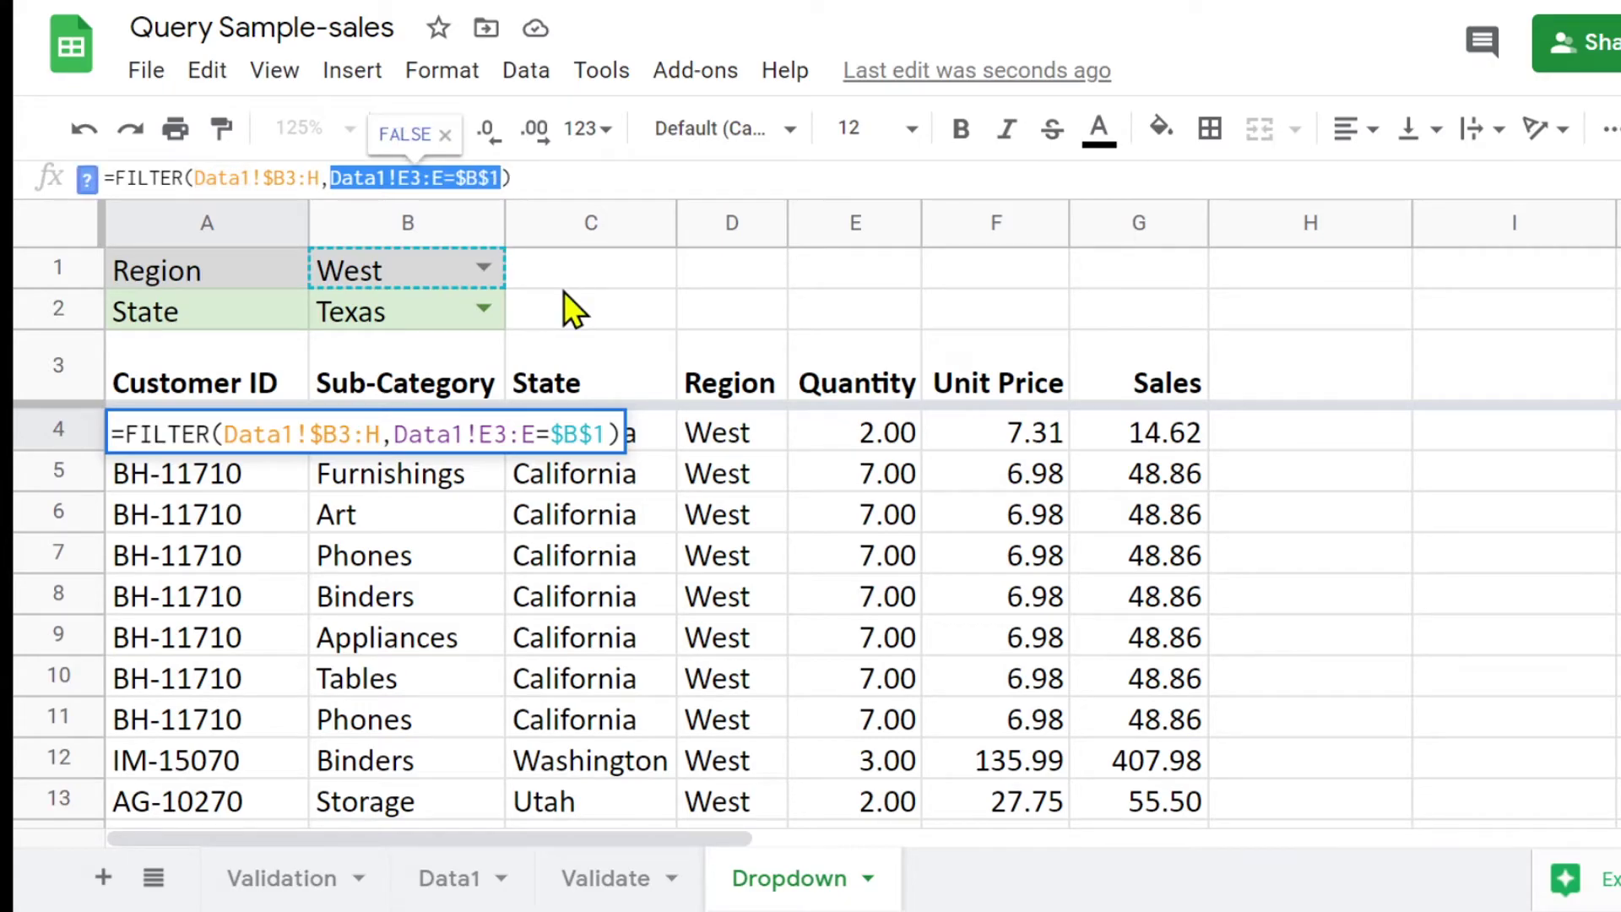
pyautogui.click(503, 177)
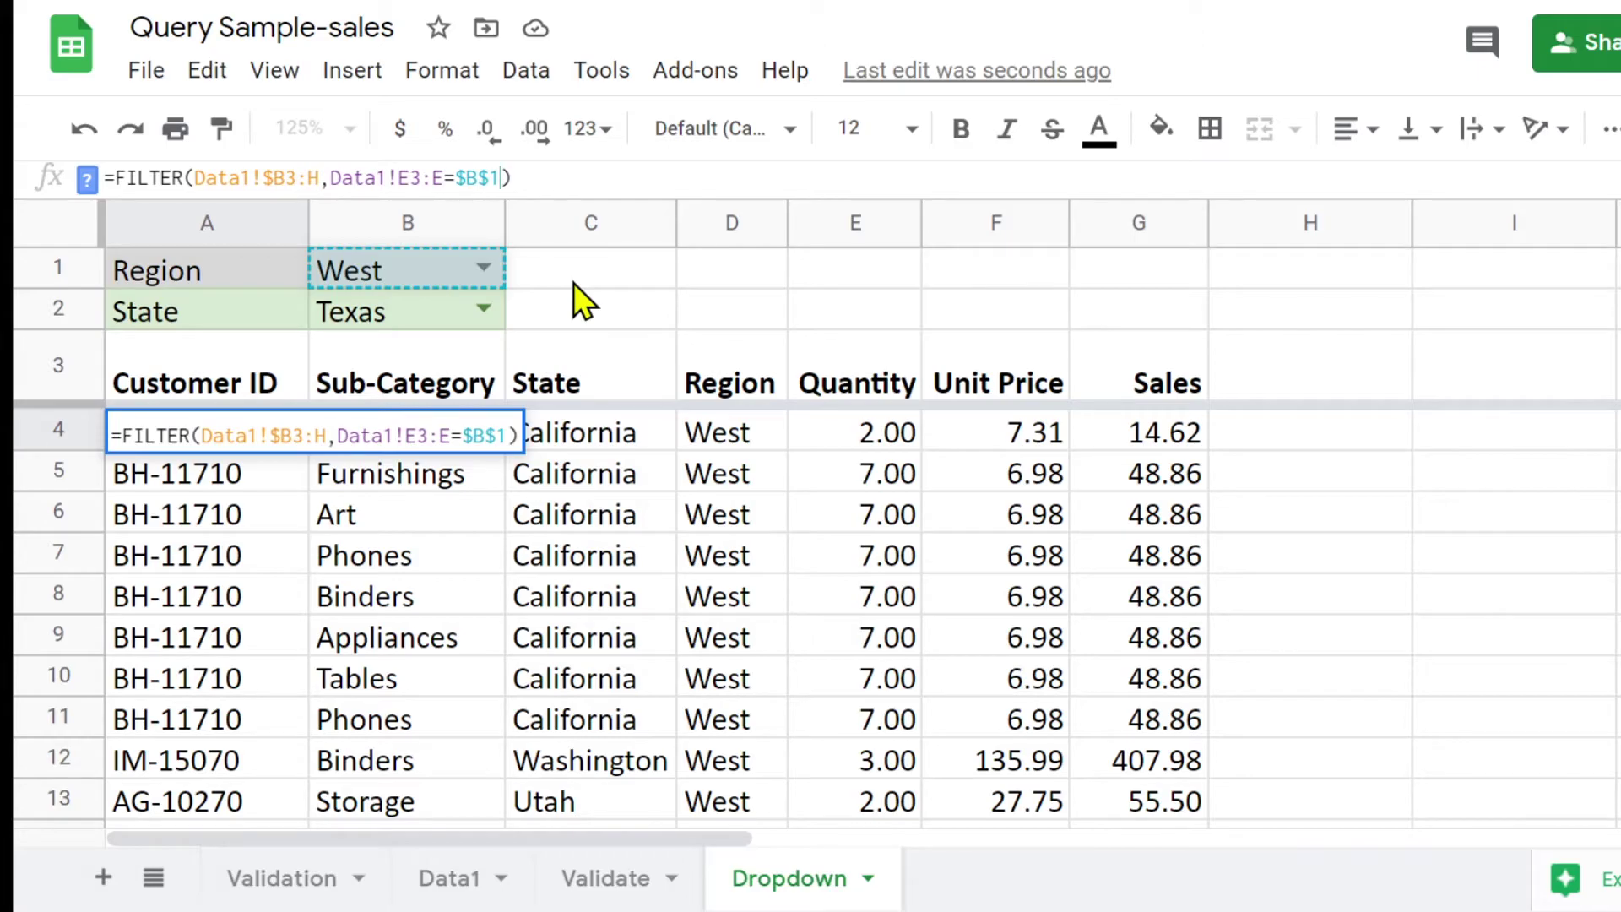
pyautogui.write(',')
pyautogui.hotkey('ctrl', 'v')
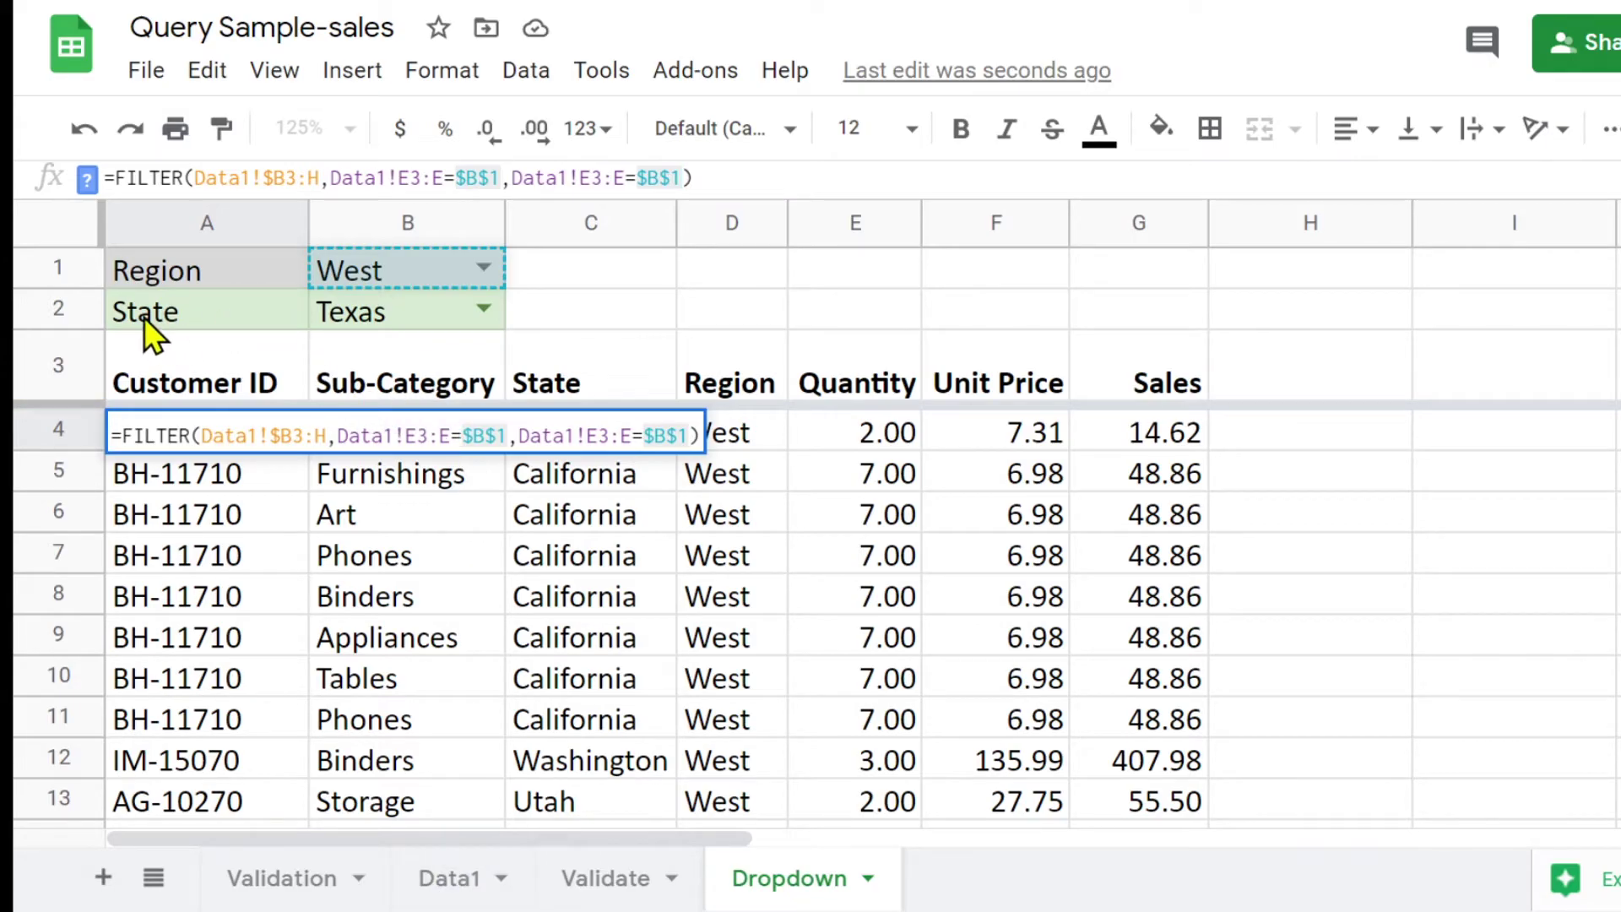
# - Check the State column on Data1 and change the second FILTER condition's range in Dropdown's A4 to Data1!D3:D
pyautogui.click(456, 880)
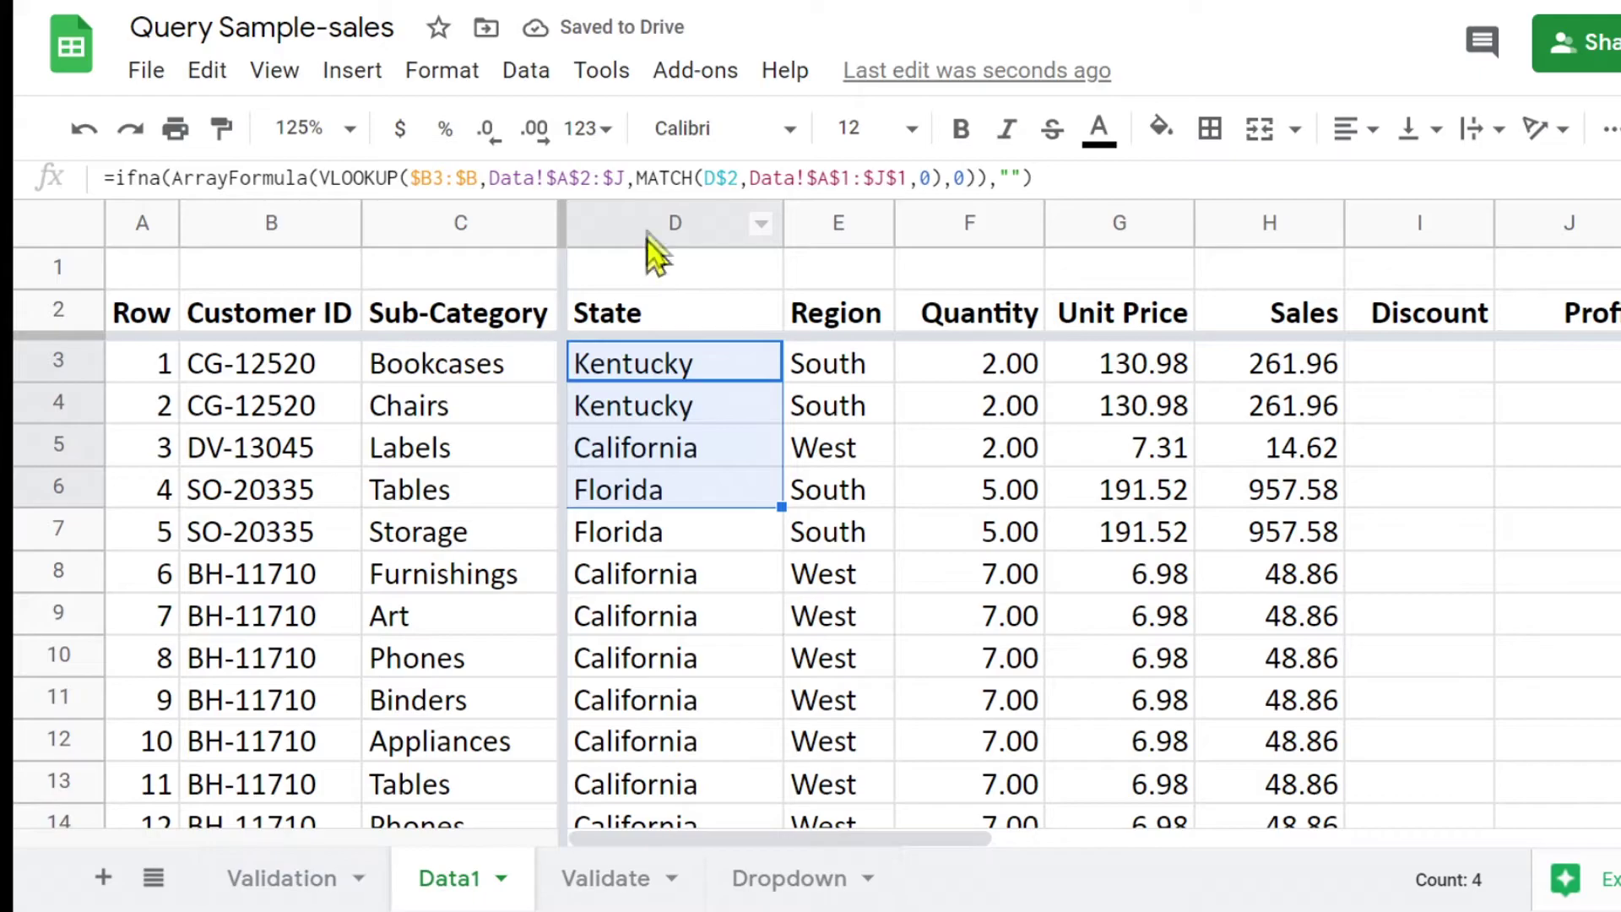
pyautogui.click(785, 886)
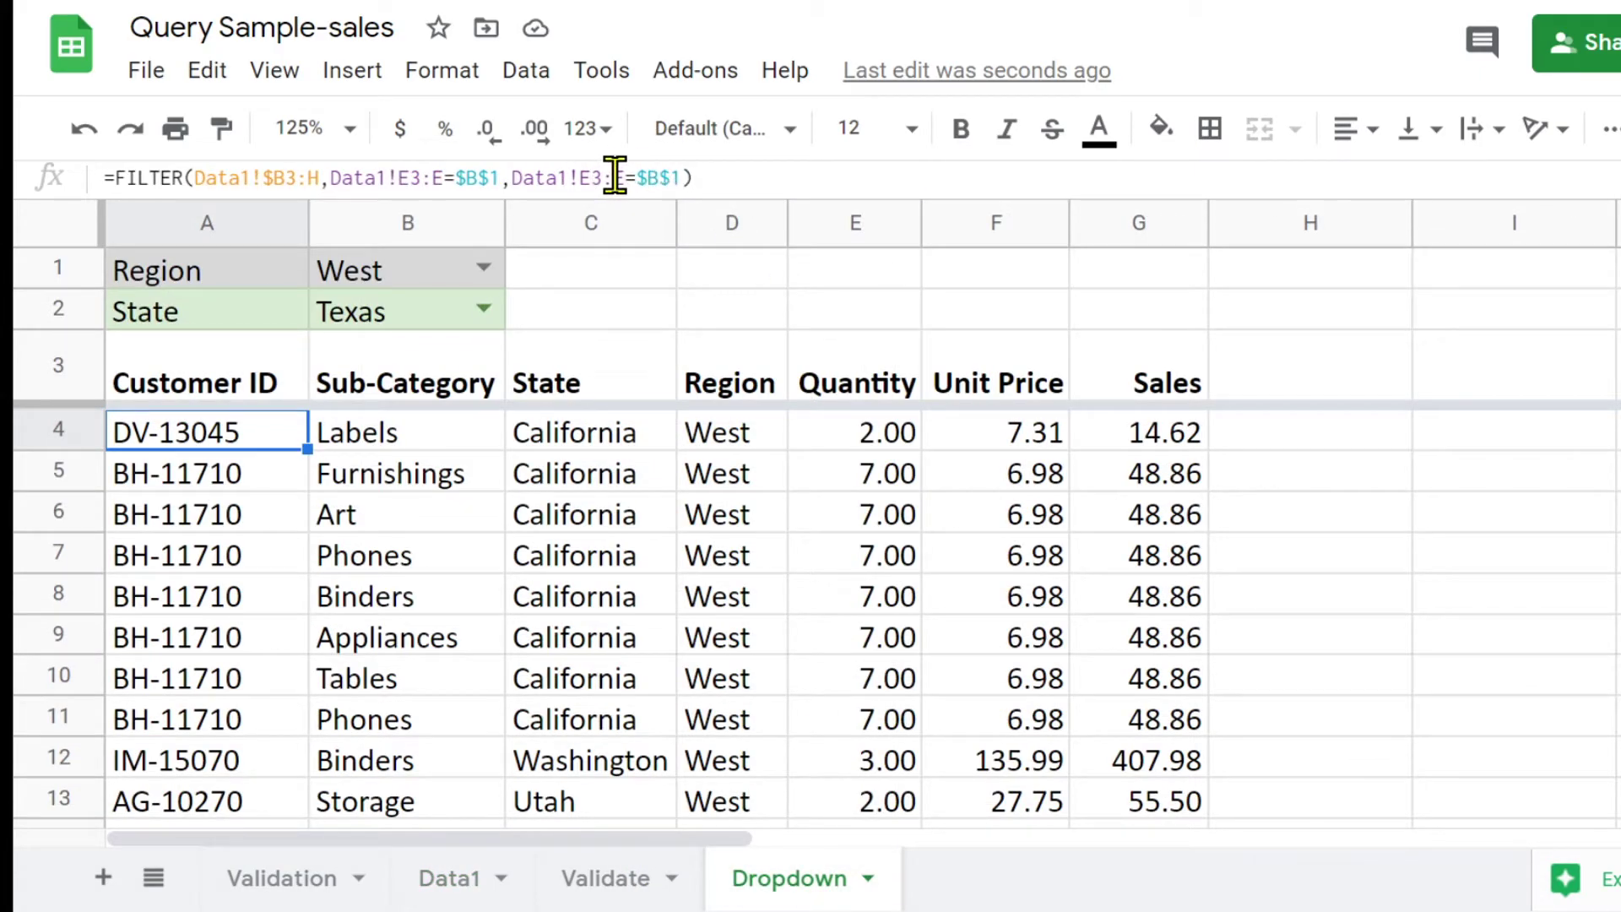
pyautogui.click(591, 177)
pyautogui.press('BackSpace')
pyautogui.write('D3:')
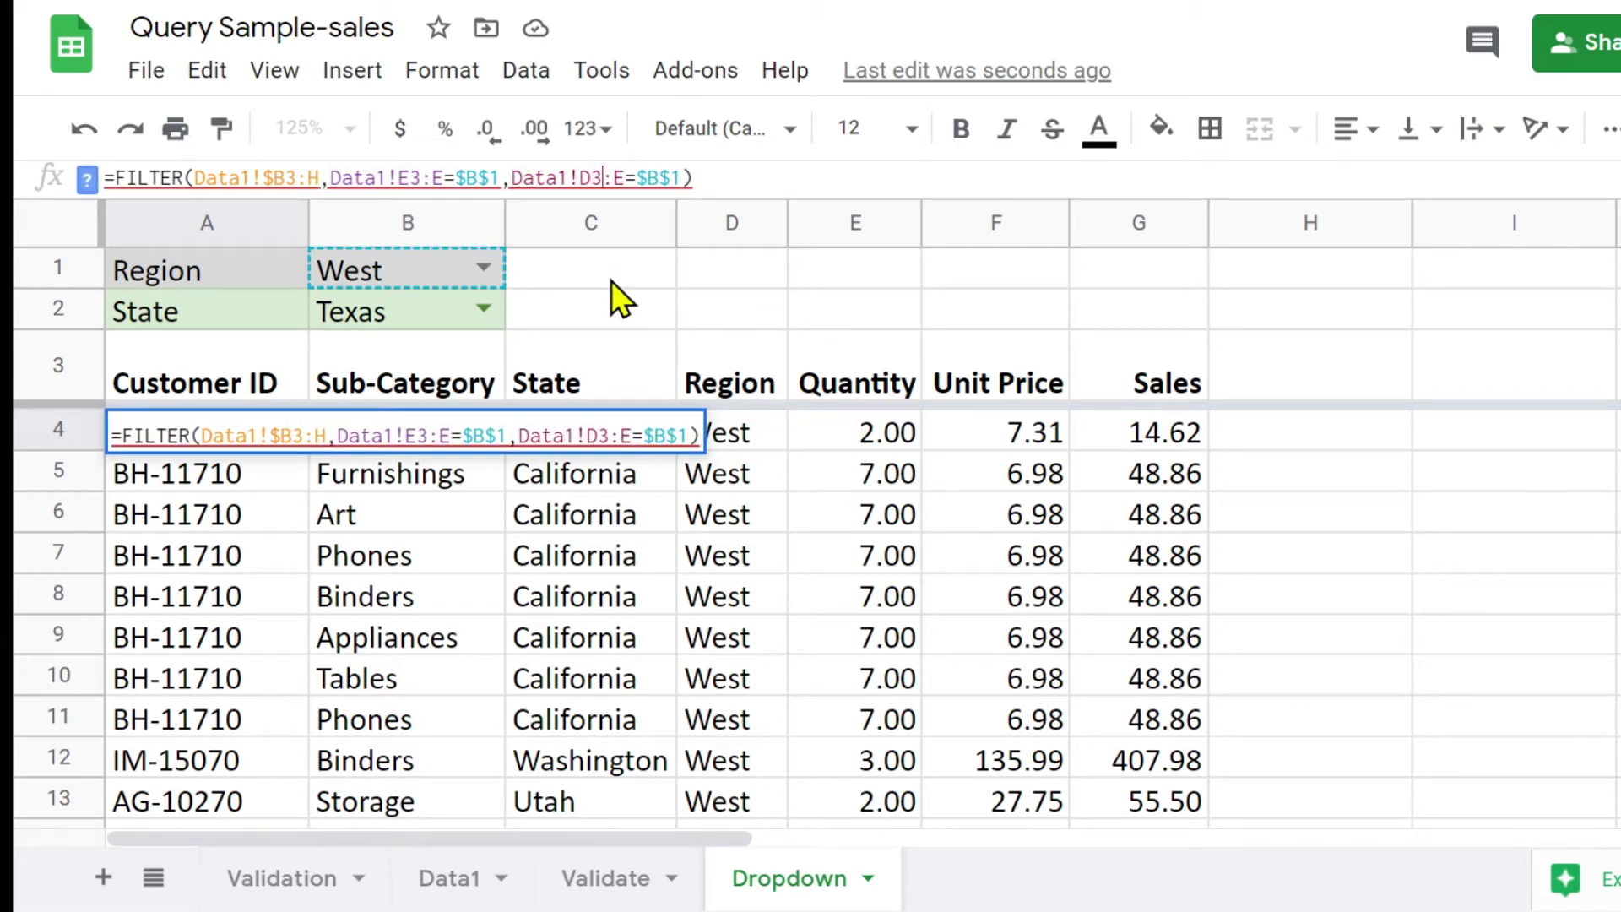
pyautogui.write('D')
pyautogui.press('Delete')
# - Make the second FILTER condition compare against the State cell $B$2 and enter the formula
pyautogui.press('Right')
pyautogui.press('Right')
pyautogui.press('Right')
pyautogui.press('Right')
pyautogui.press('Right')
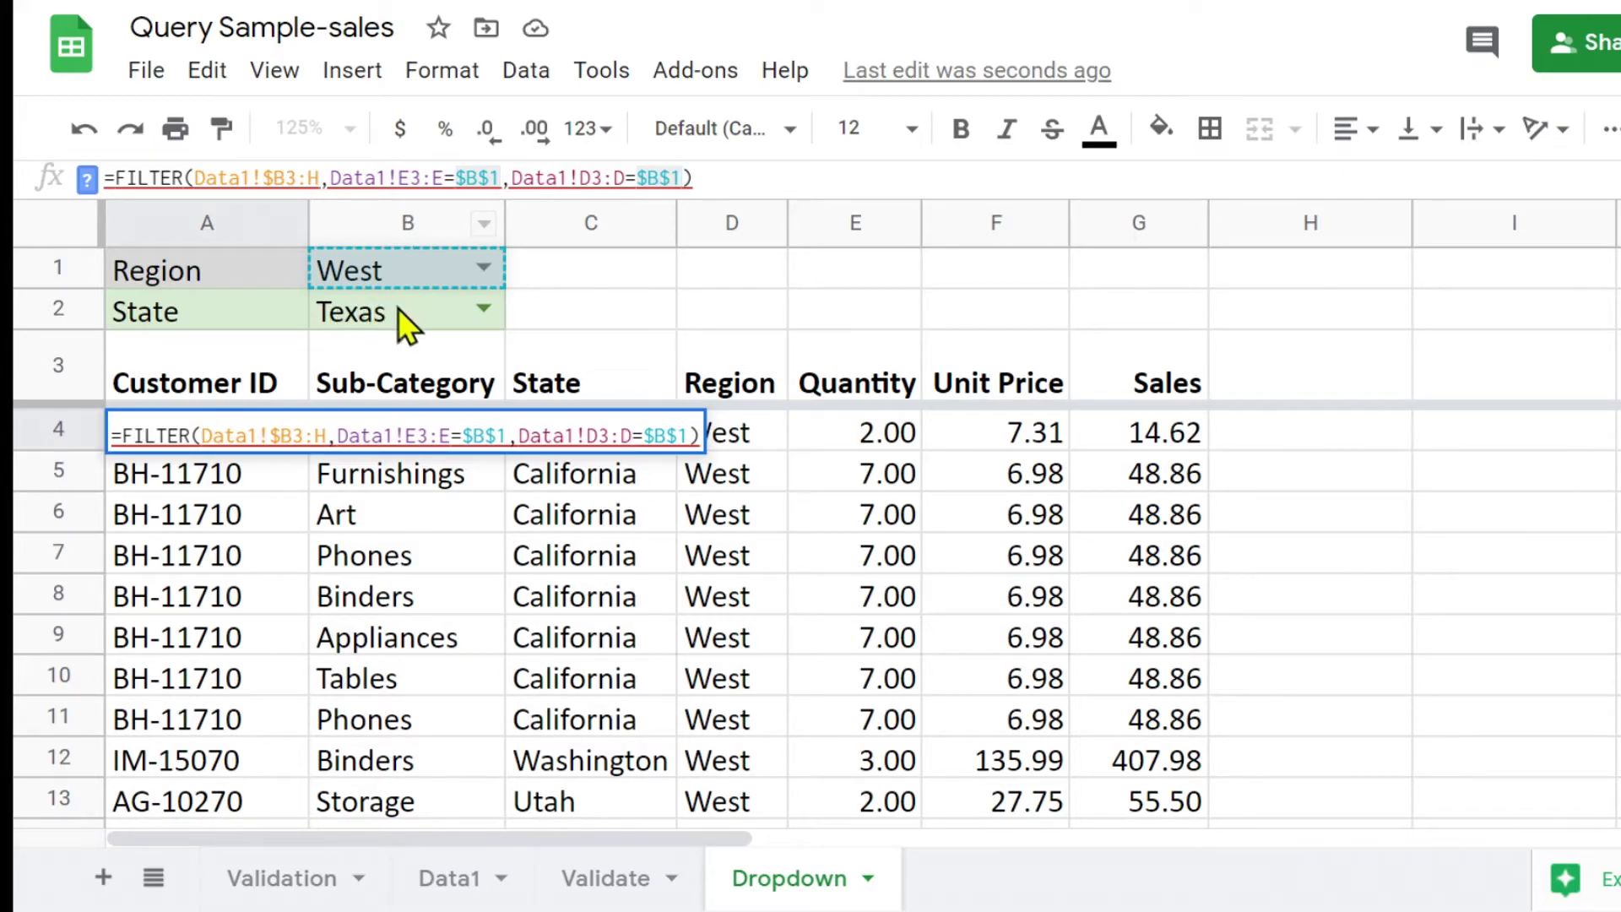
pyautogui.press('BackSpace')
pyautogui.write('2')
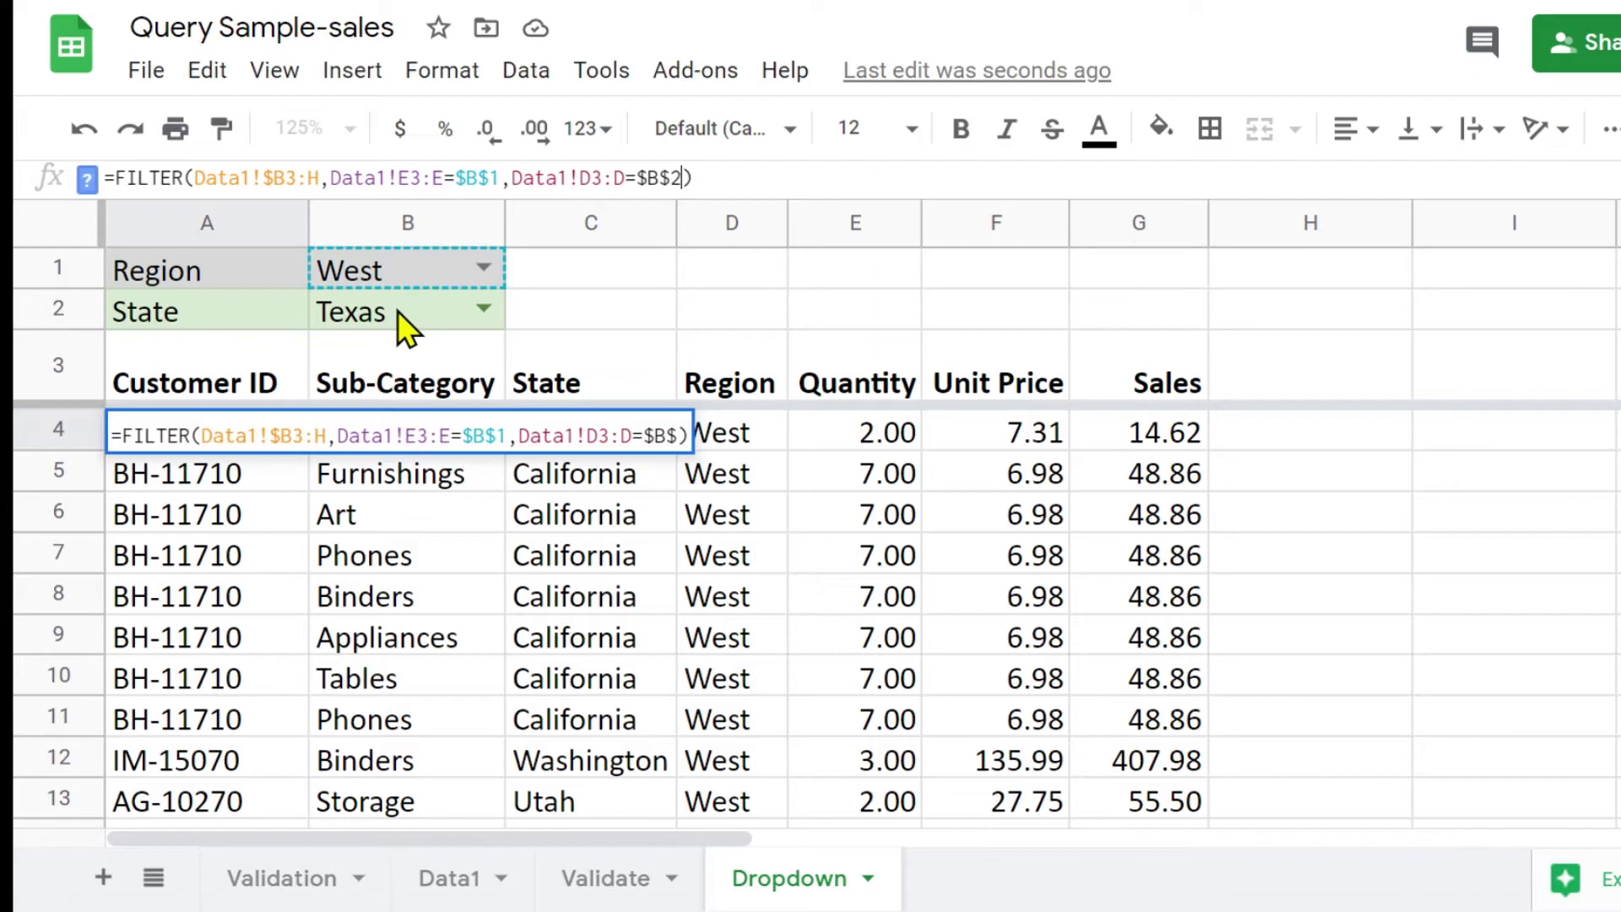
pyautogui.press('Return')
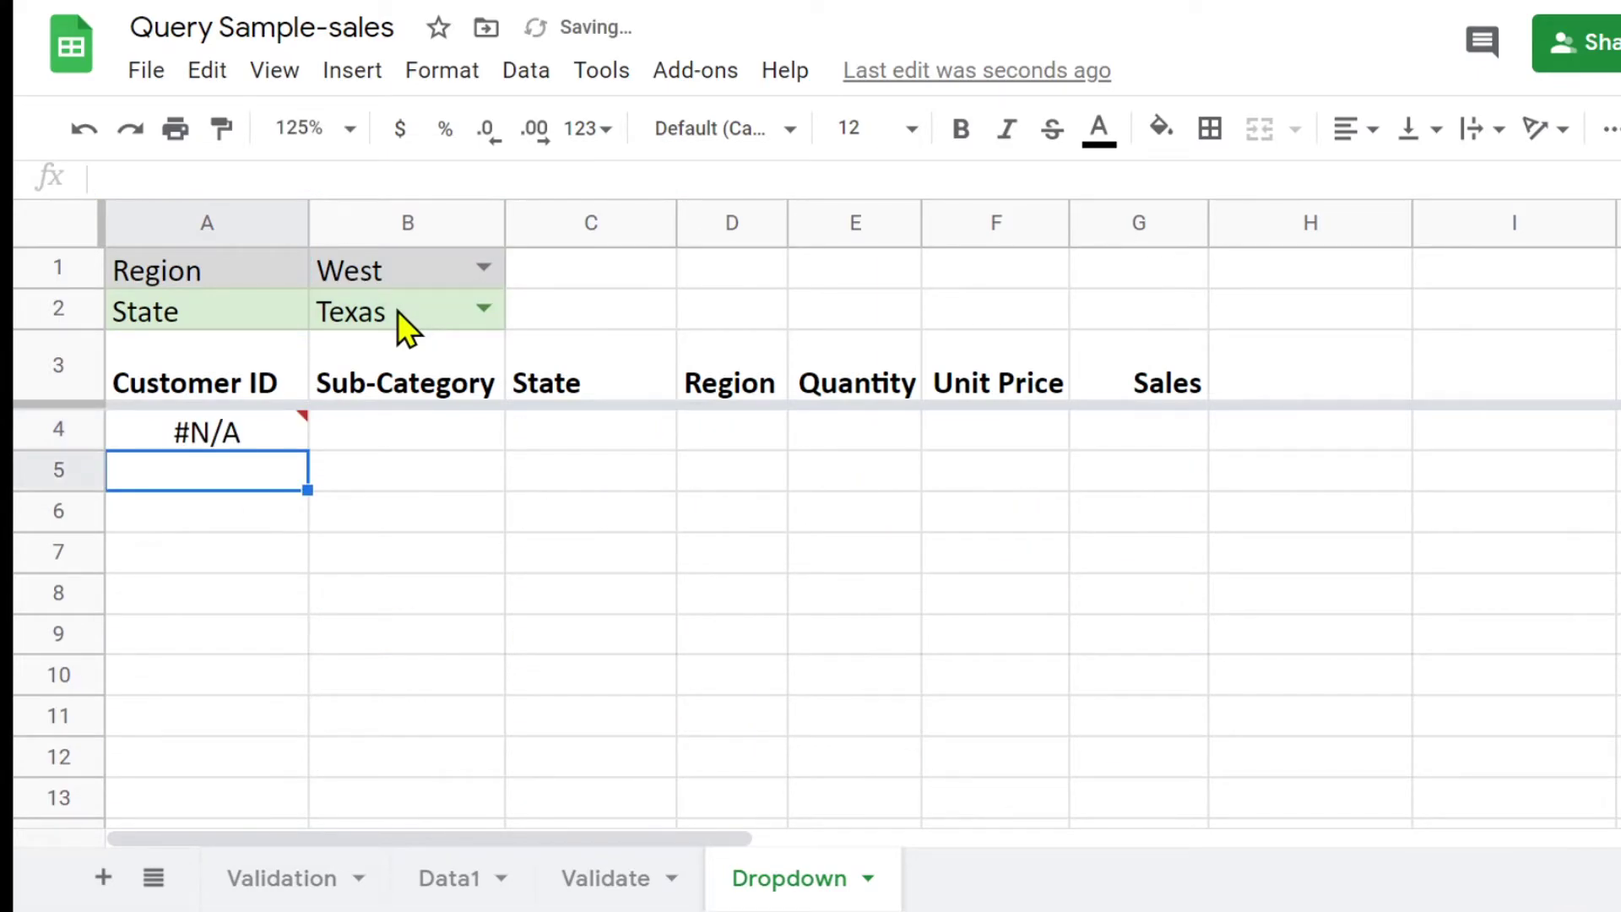
# - Inspect the FILTER result in A4 and choose California in the State dropdown in B2
pyautogui.click(217, 429)
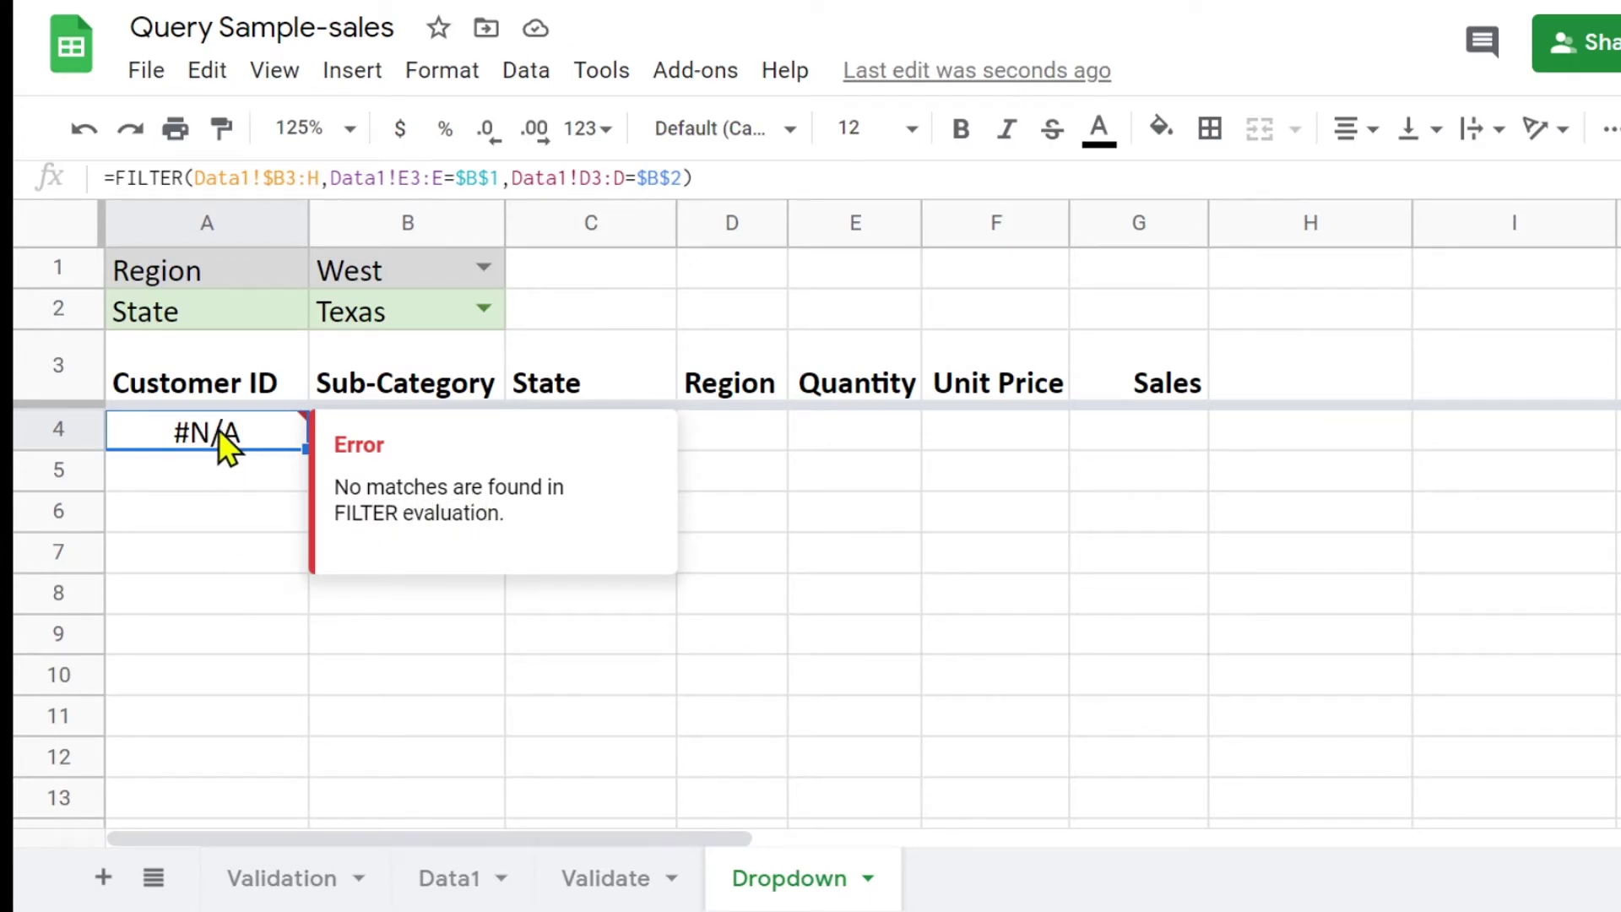
pyautogui.click(183, 460)
pyautogui.click(172, 428)
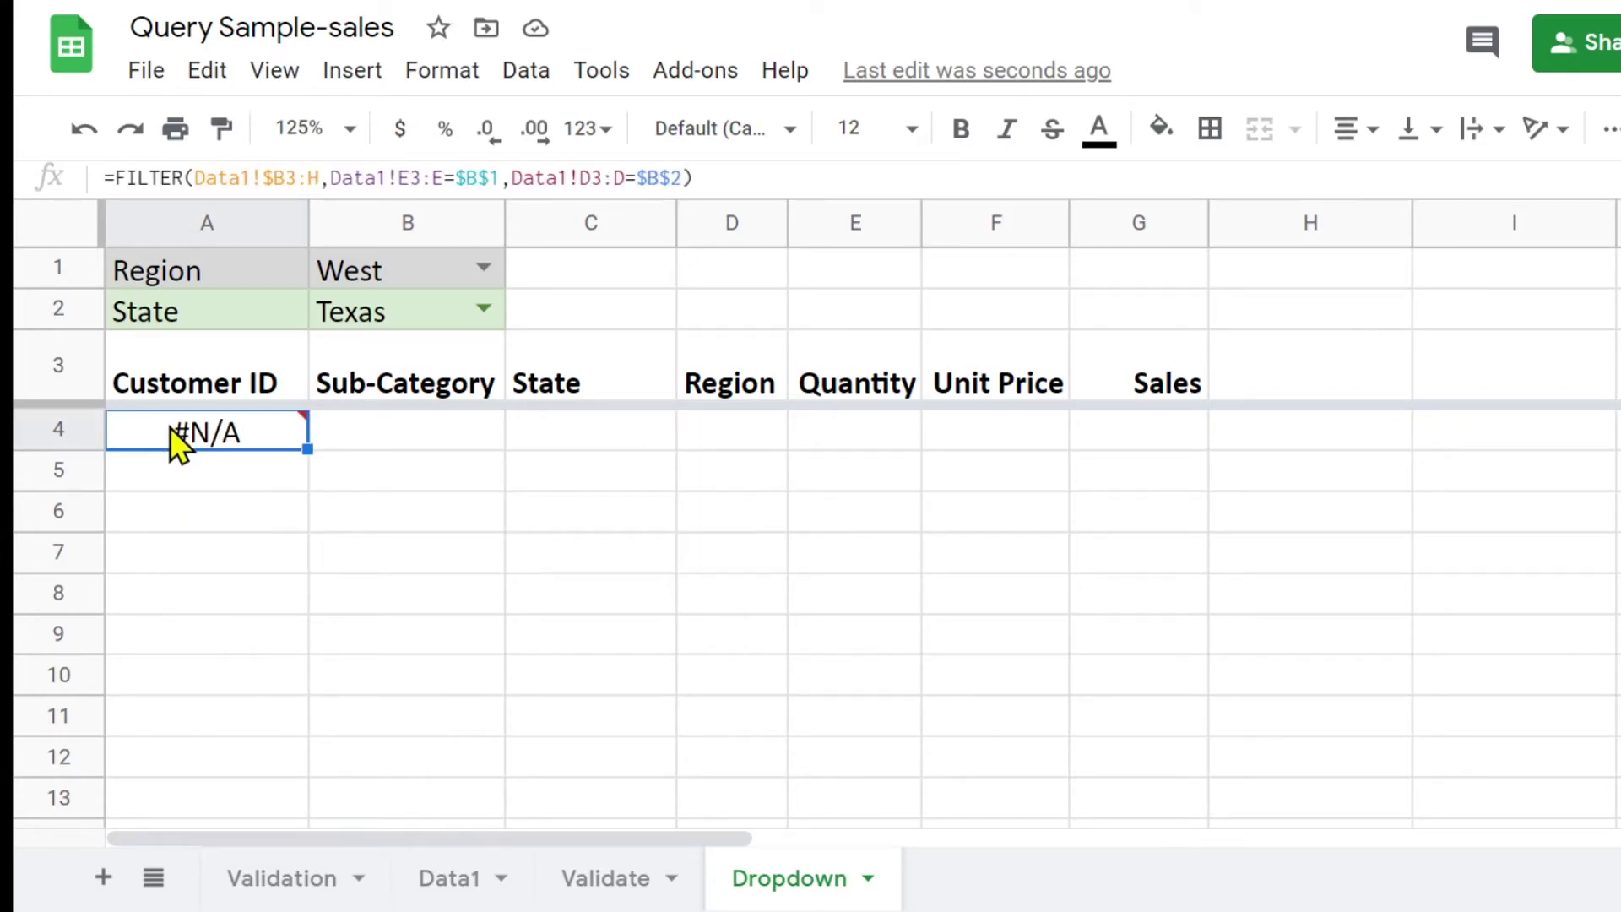
pyautogui.click(481, 307)
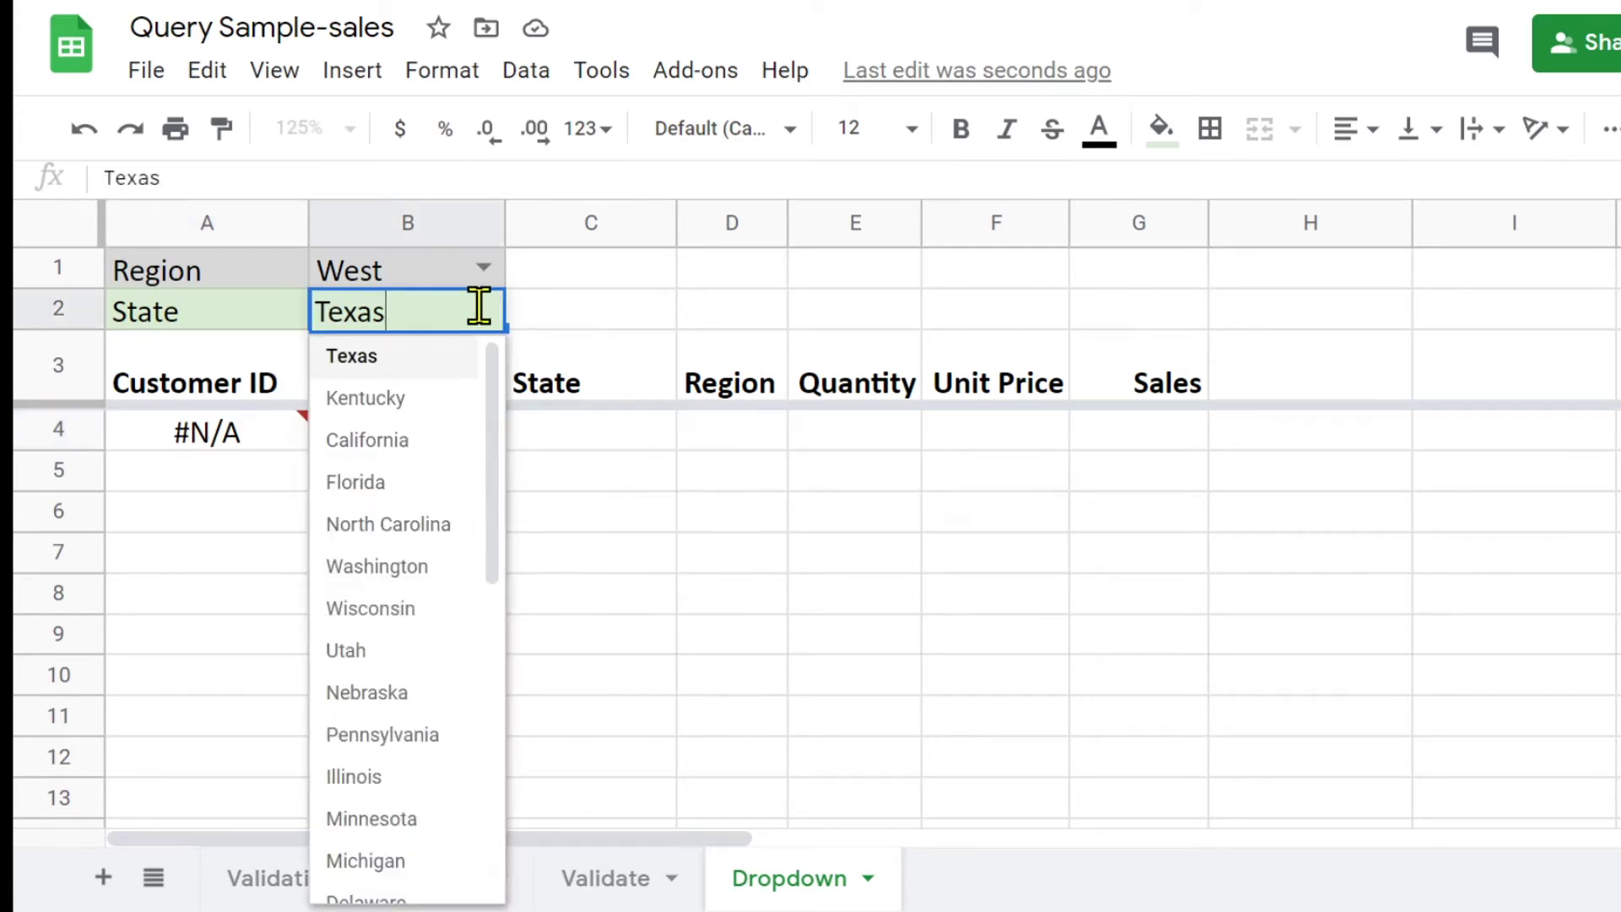
pyautogui.click(409, 439)
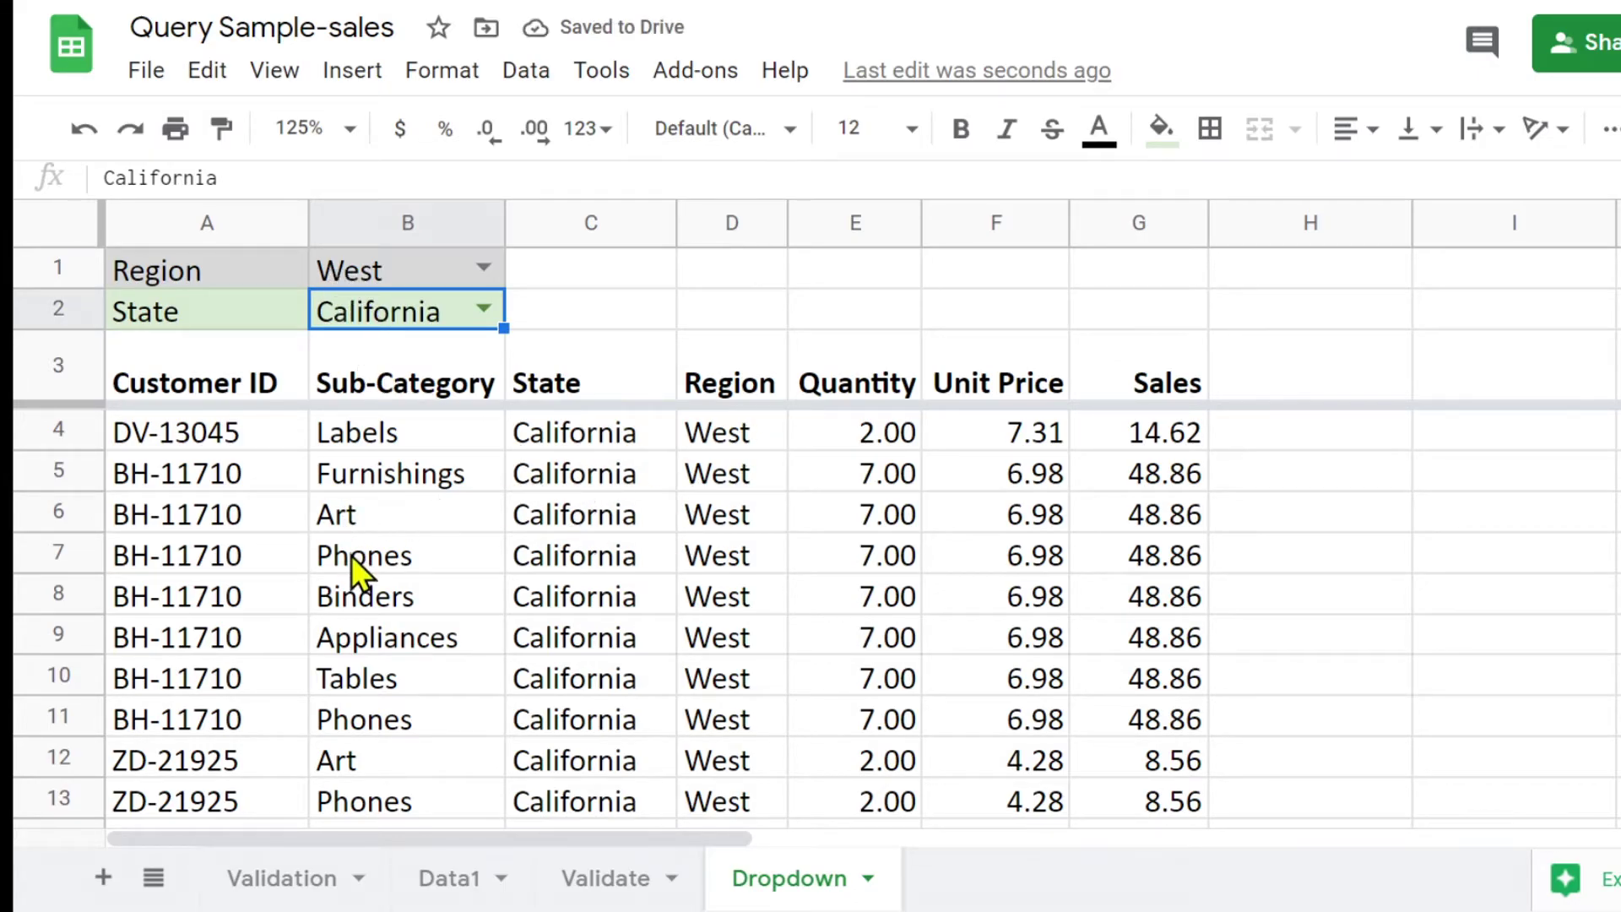
# - Review the filtered sales rows against the Region and State selections in B1 and B2
pyautogui.scroll(-12, 352, 555)
pyautogui.scroll(12, 351, 555)
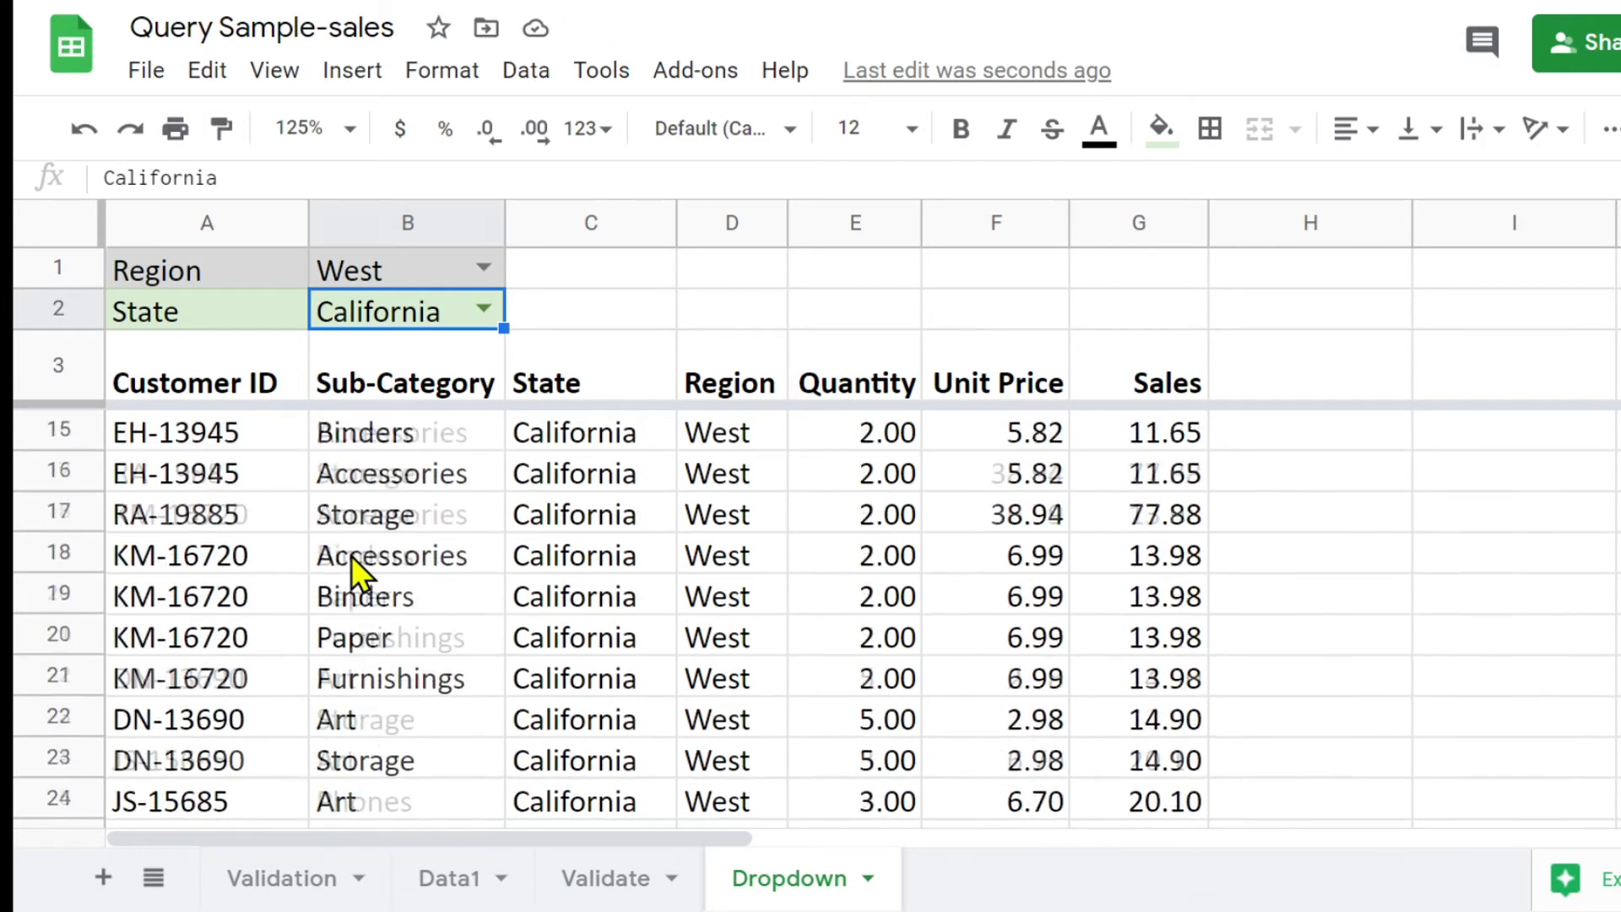
pyautogui.click(358, 270)
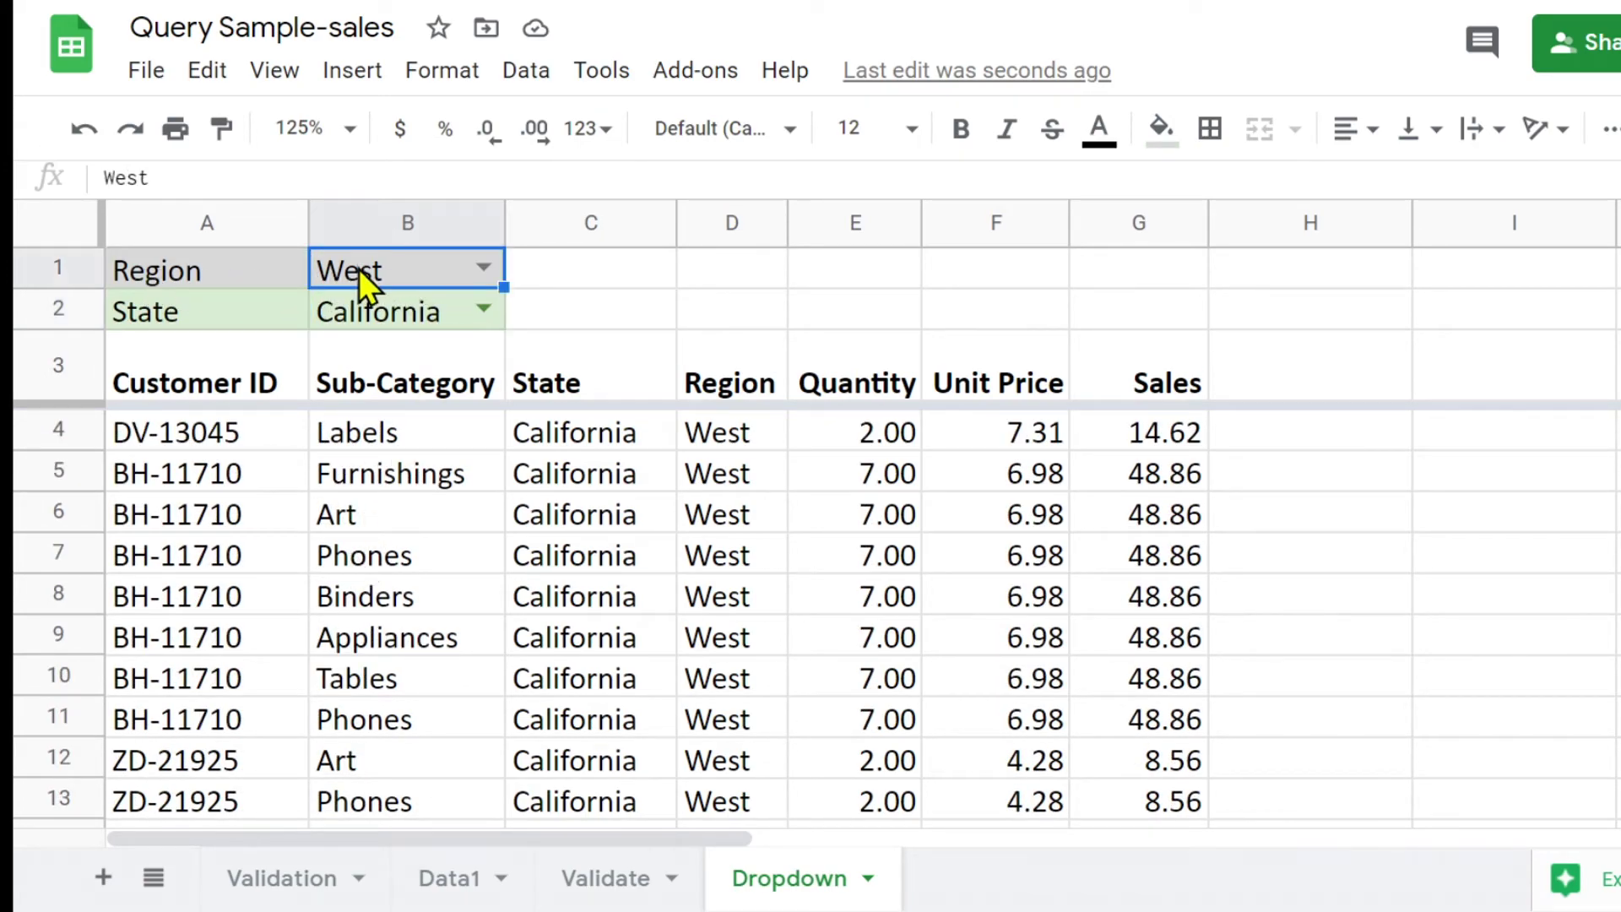
pyautogui.click(368, 316)
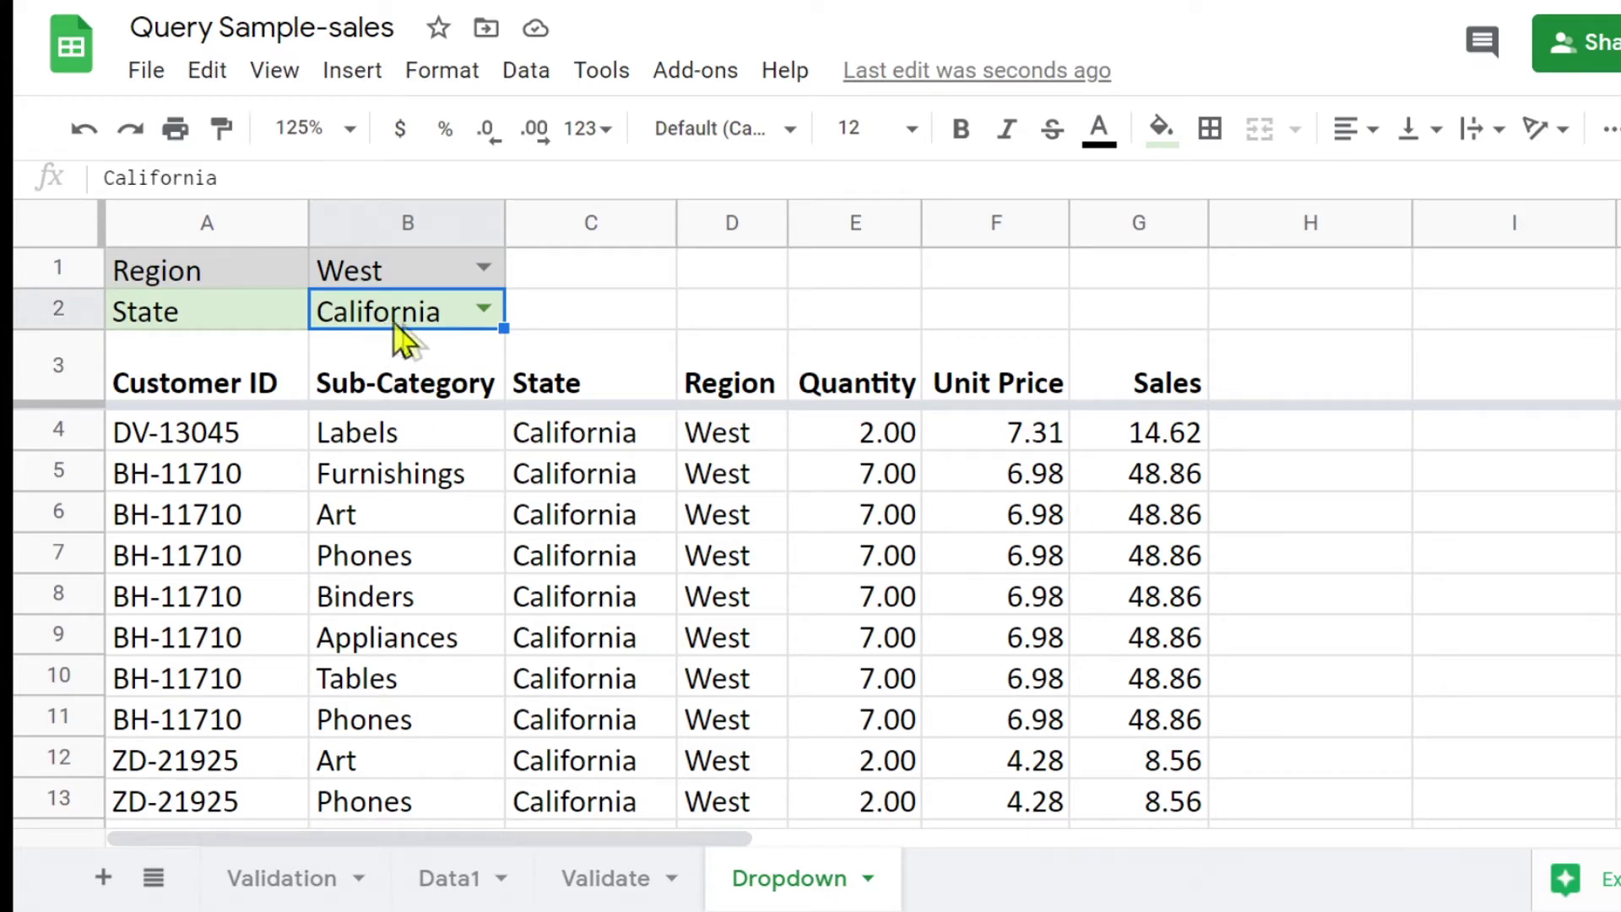
pyautogui.scroll(-10, 608, 498)
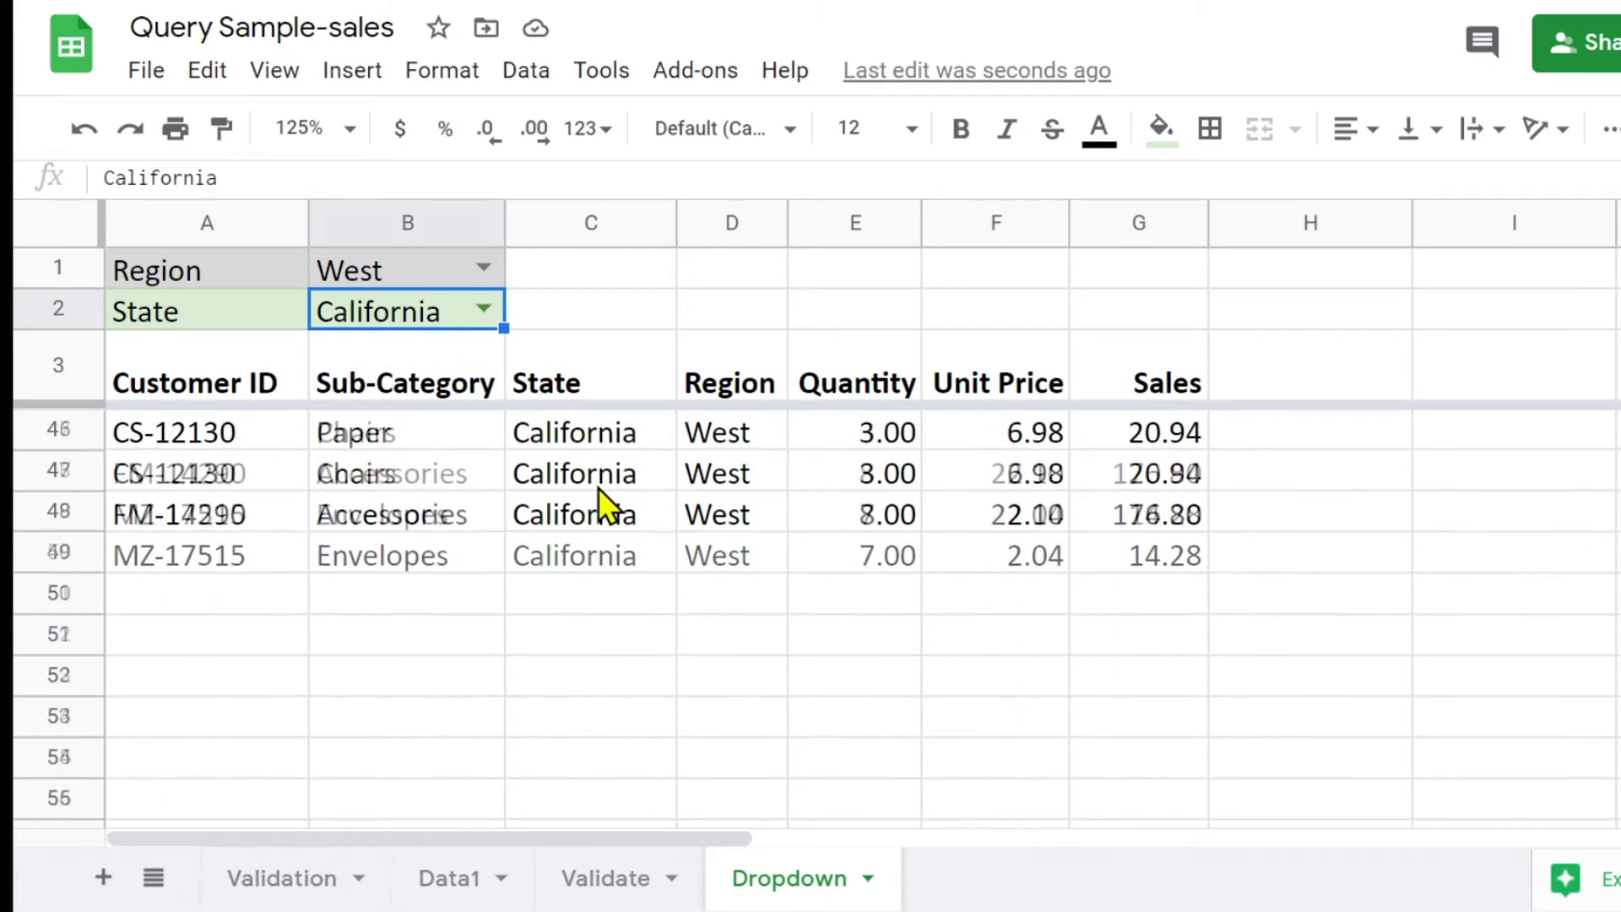
pyautogui.scroll(12, 597, 487)
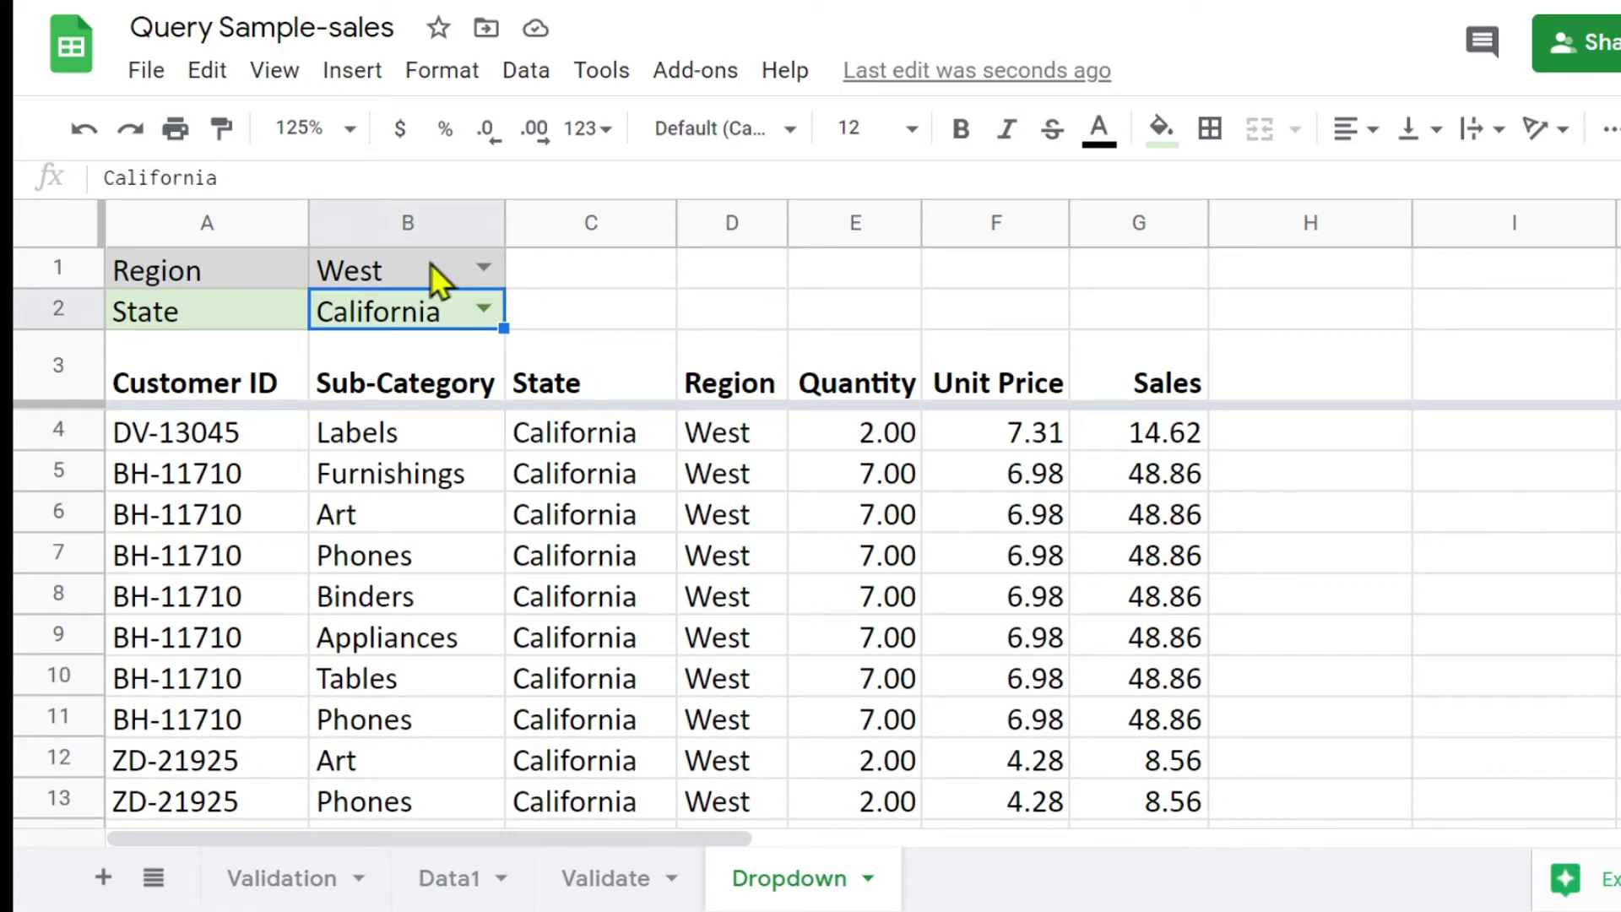
pyautogui.click(481, 267)
pyautogui.click(581, 282)
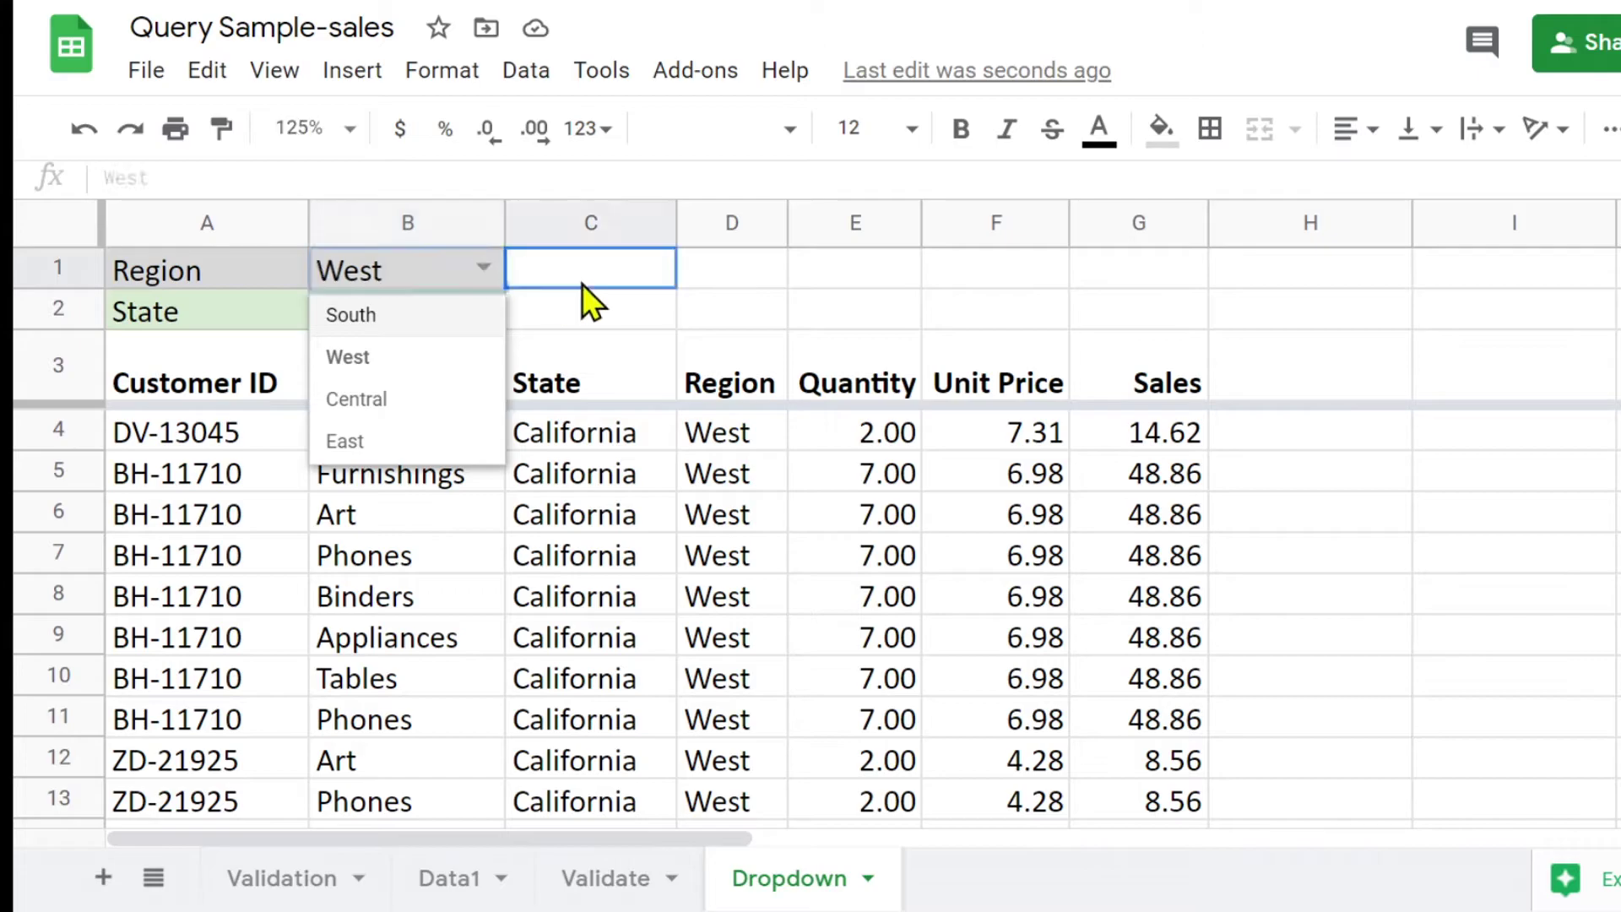
pyautogui.click(402, 317)
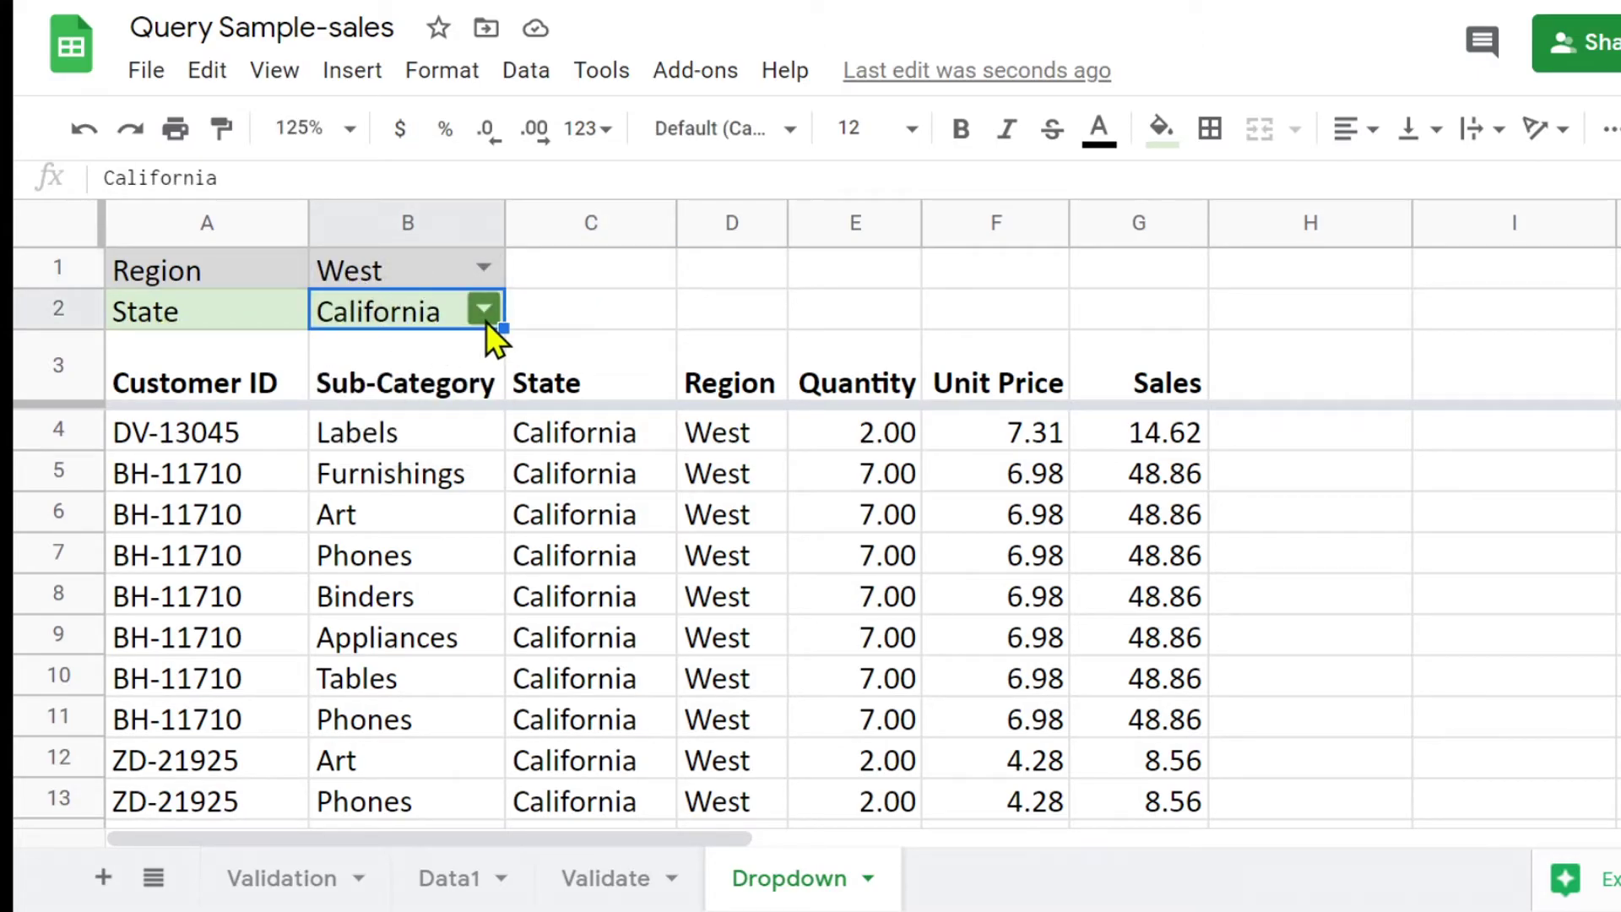
pyautogui.click(1389, 272)
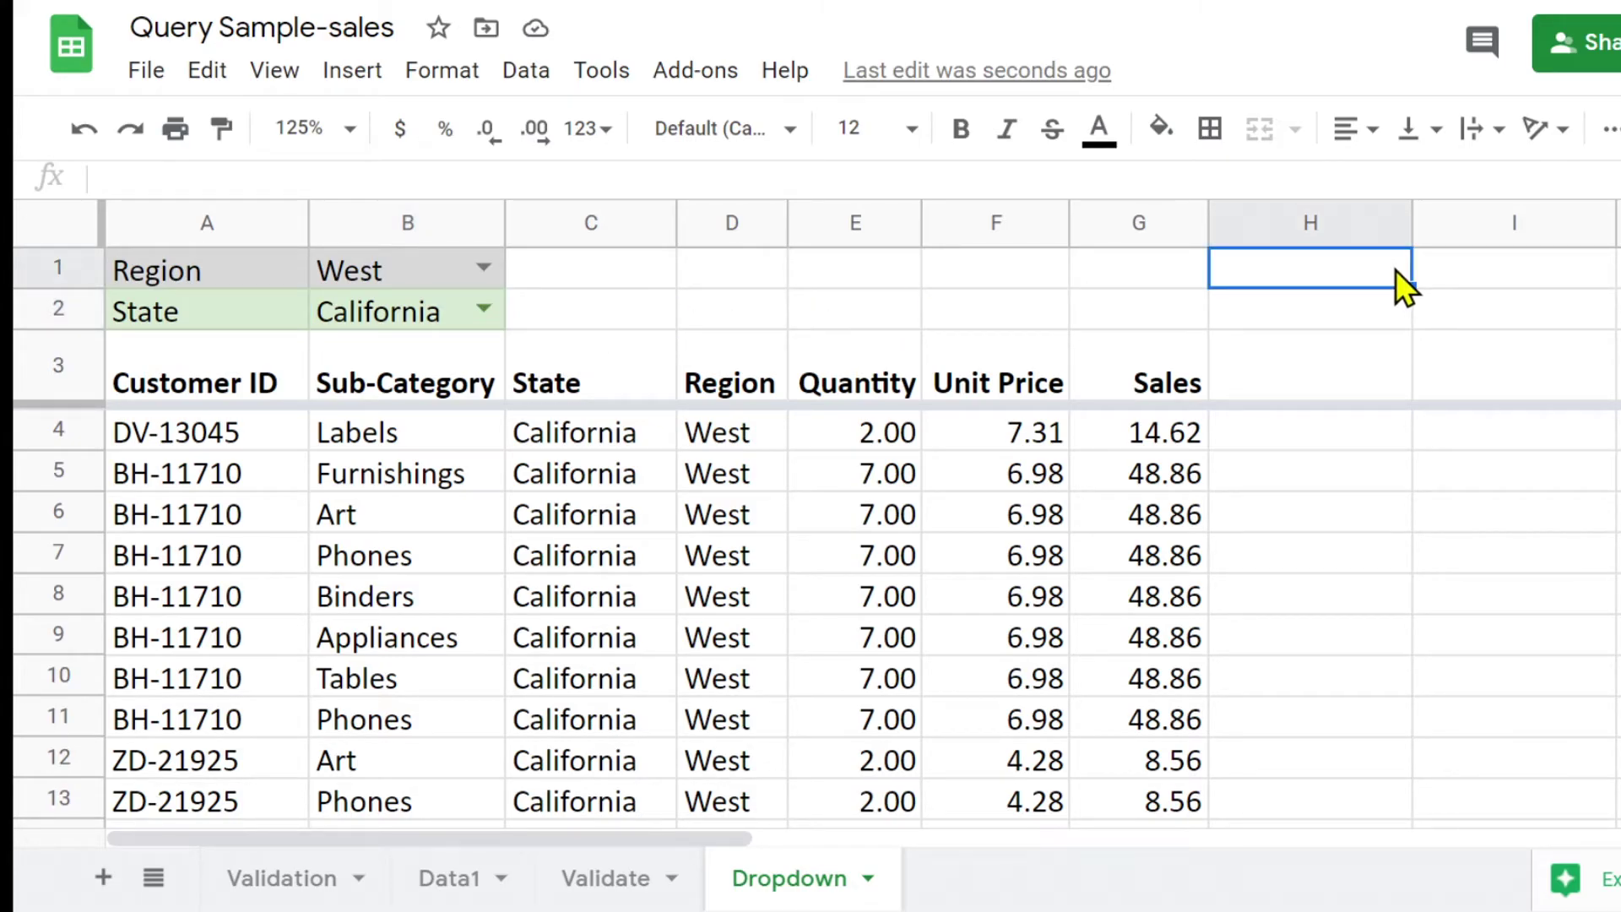
# - Start a FILTER formula in Dropdown's H1 with Data1!A3:D as the range to filter
pyautogui.click(373, 267)
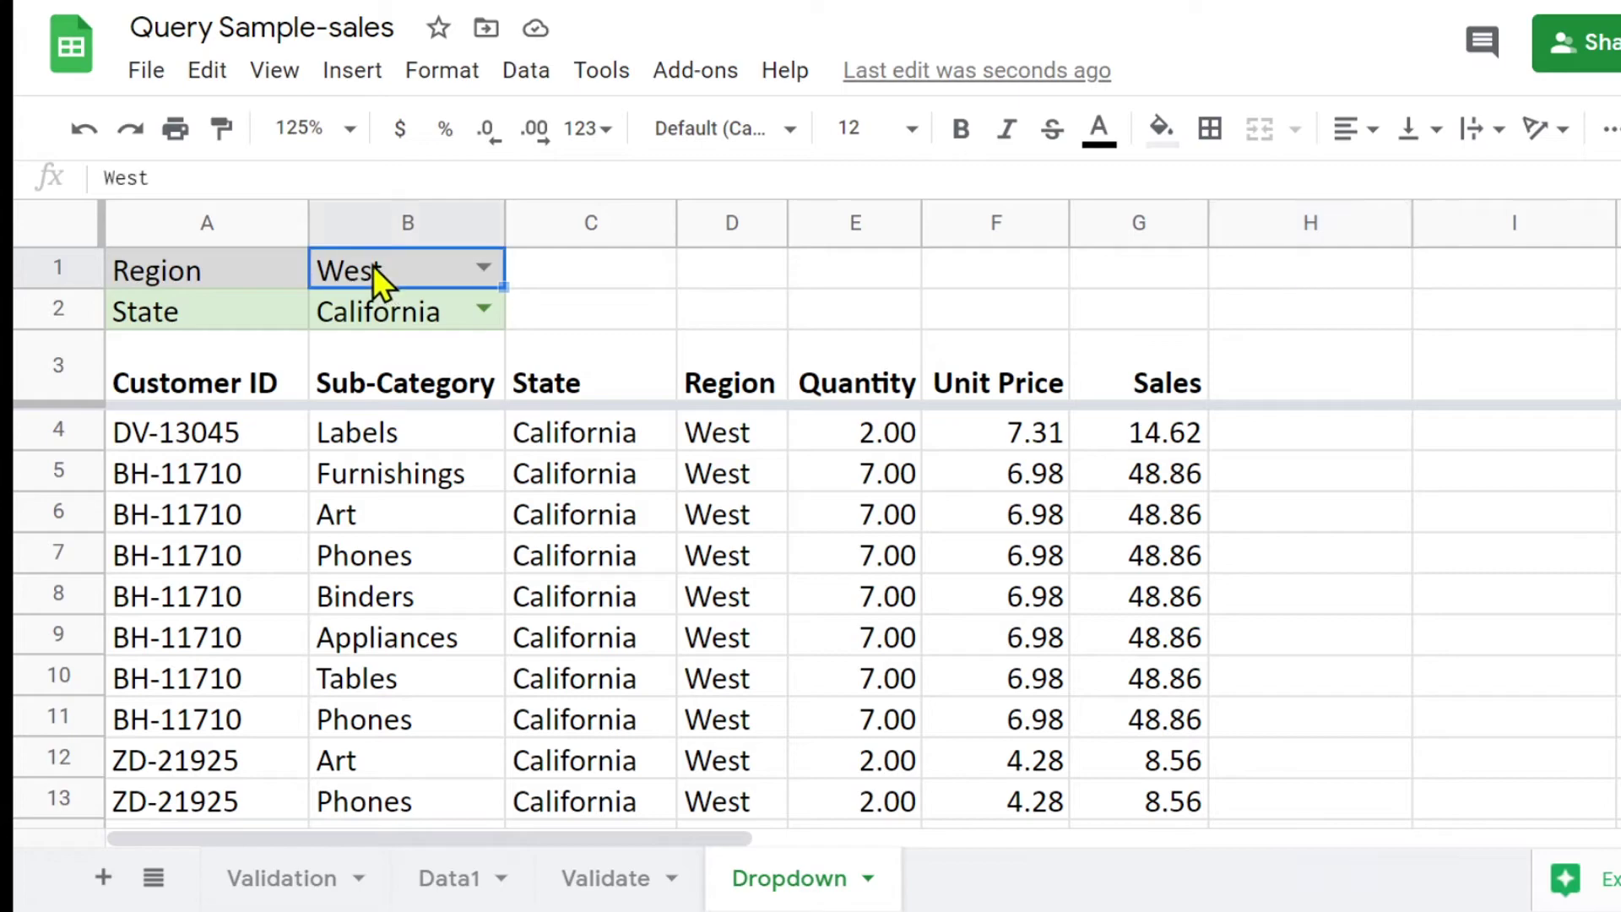
pyautogui.click(1381, 279)
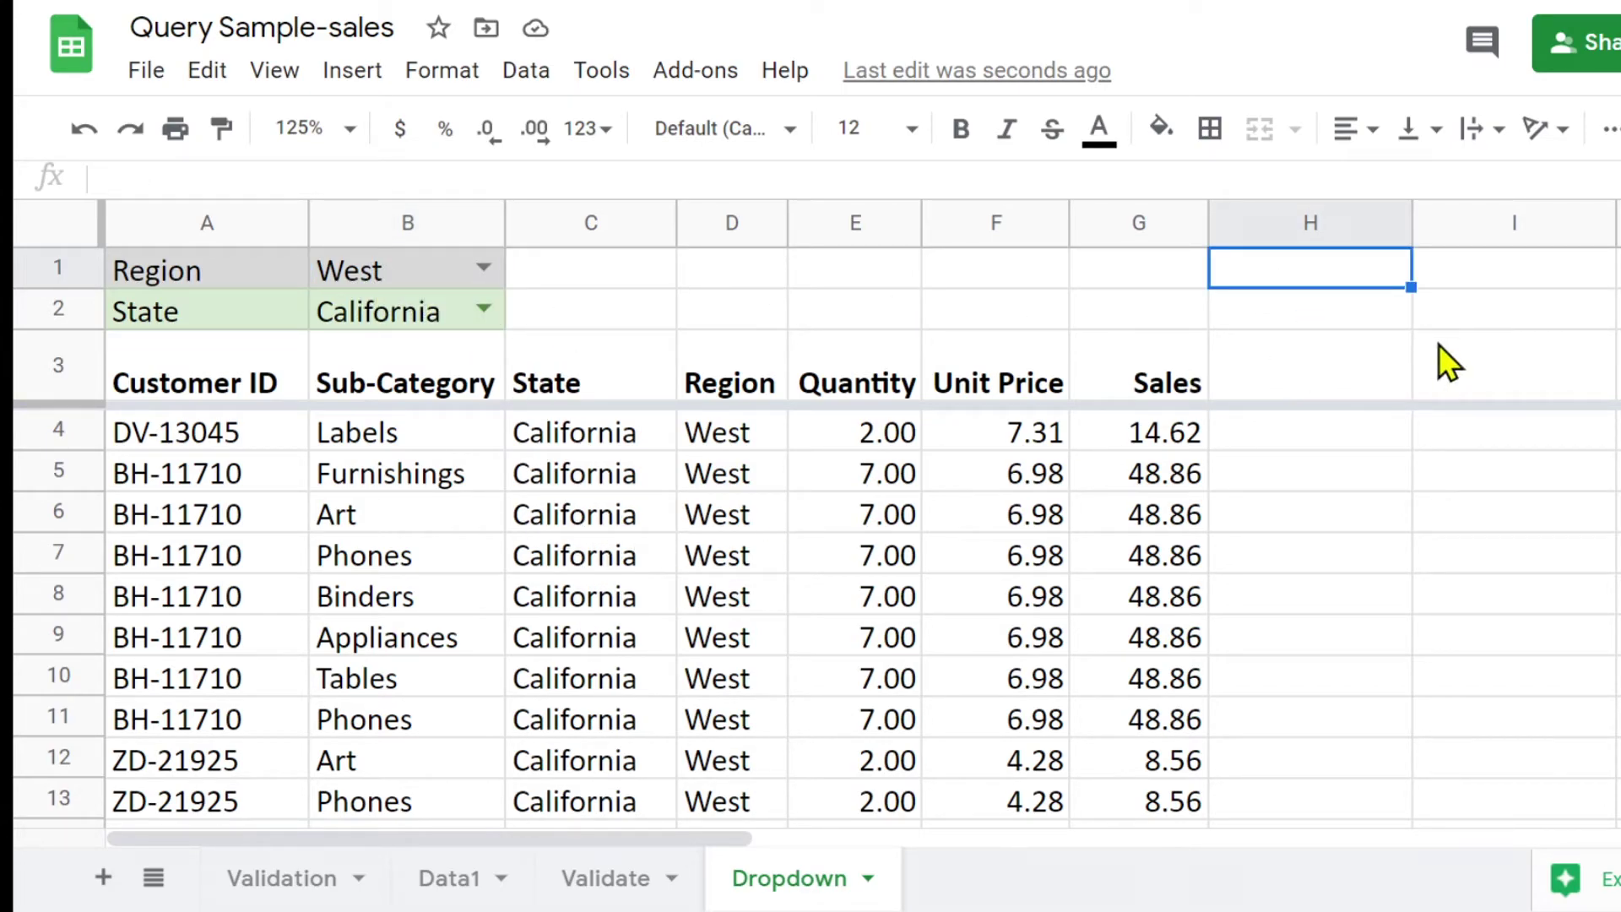
pyautogui.write('=')
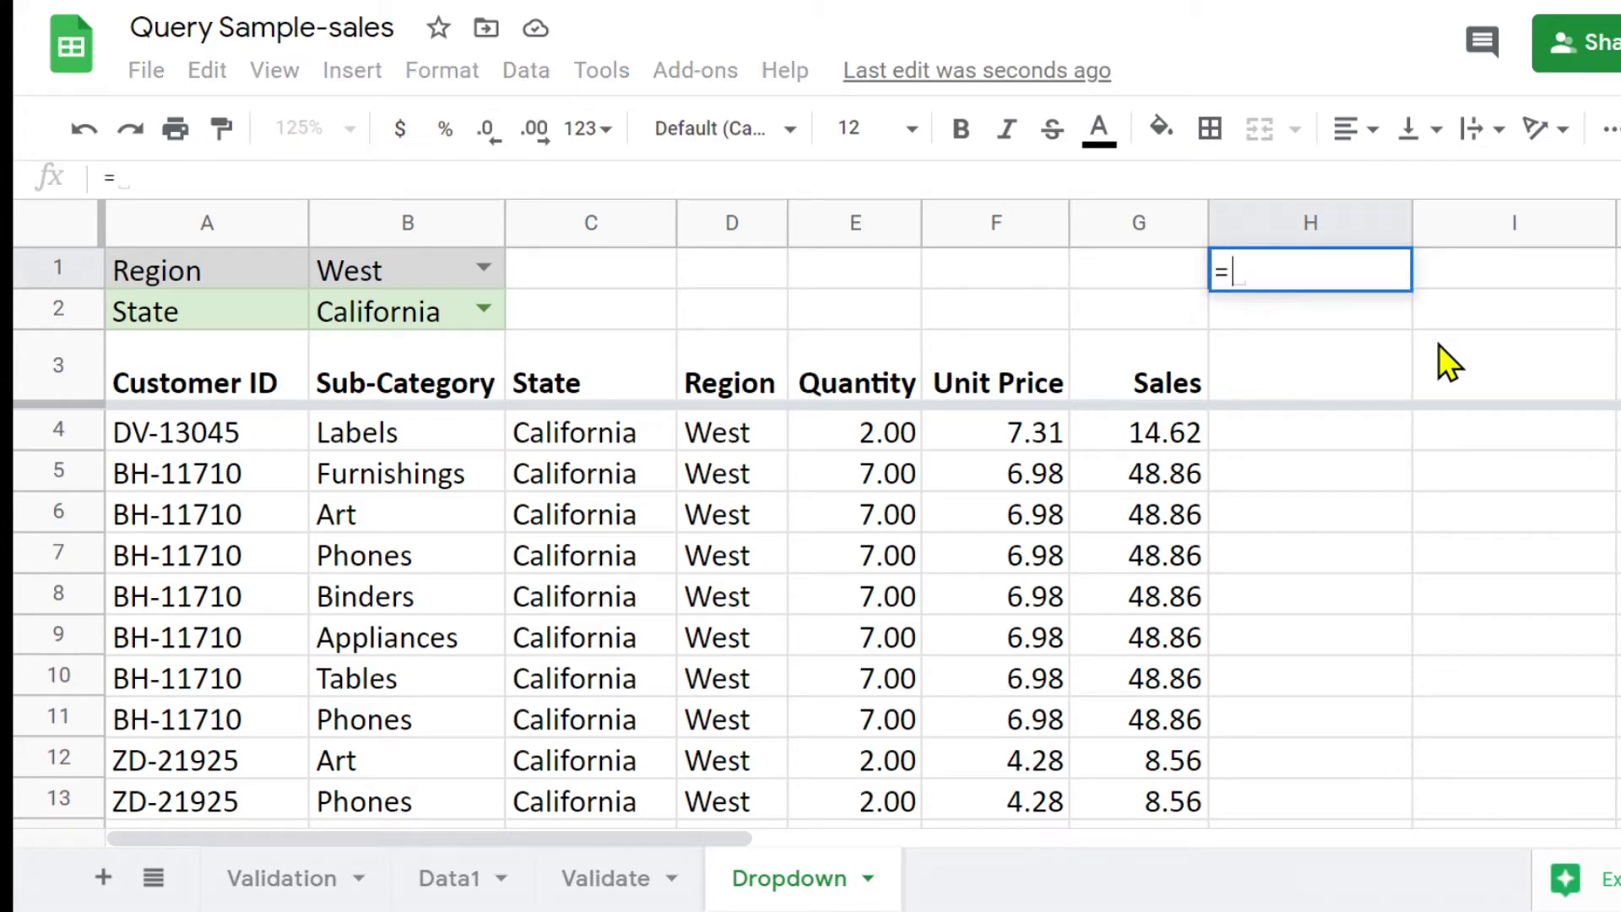
pyautogui.write('fil')
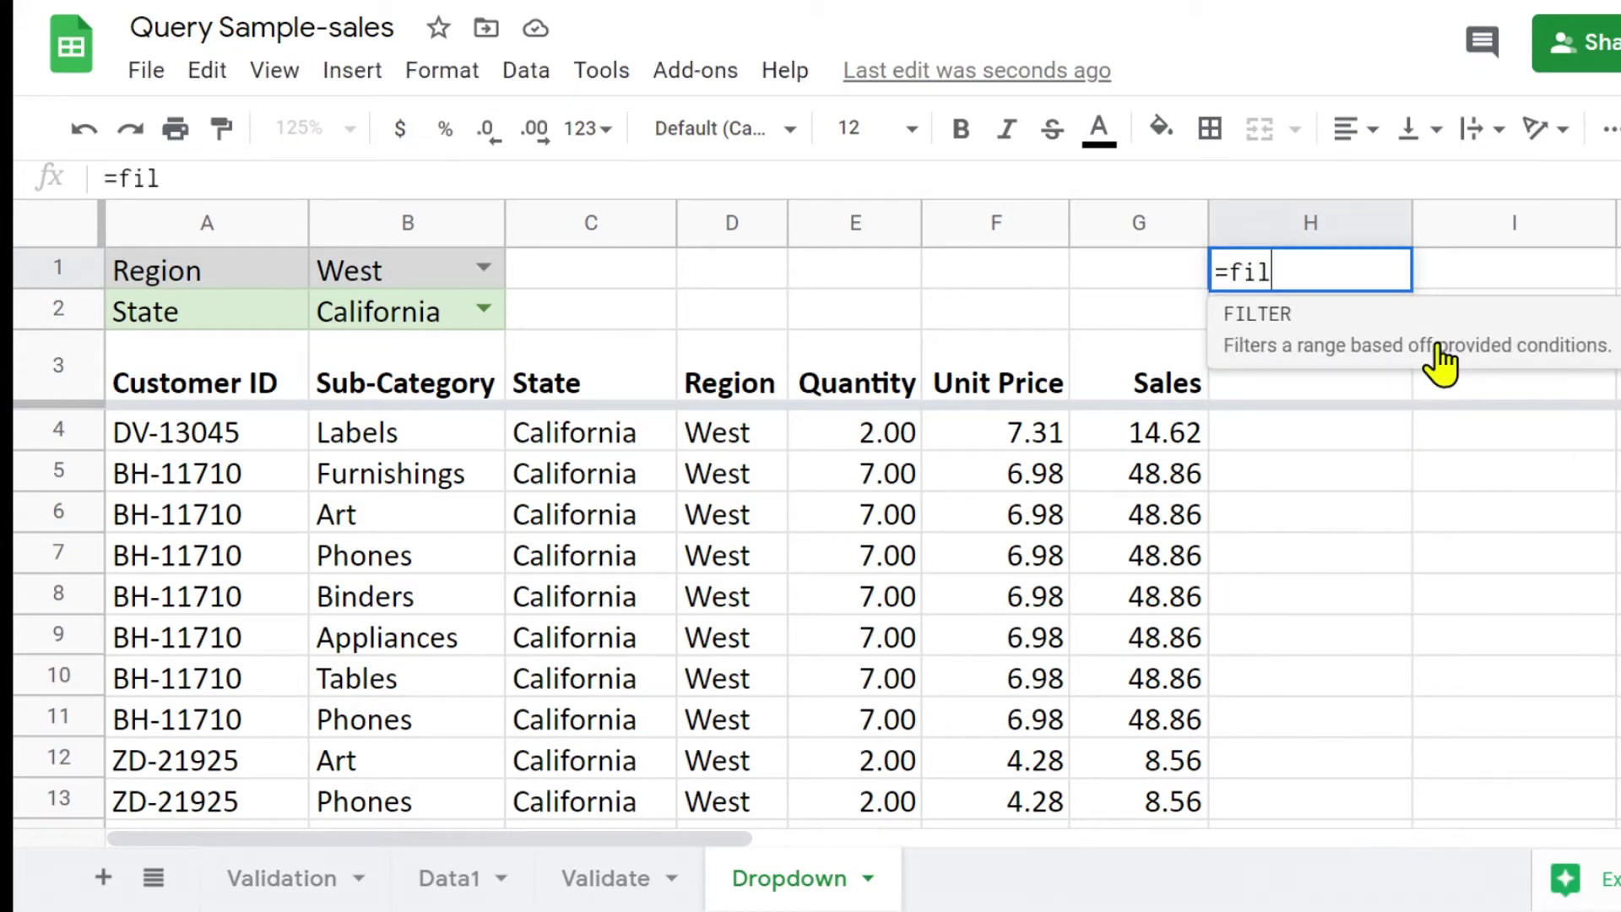
pyautogui.click(1282, 340)
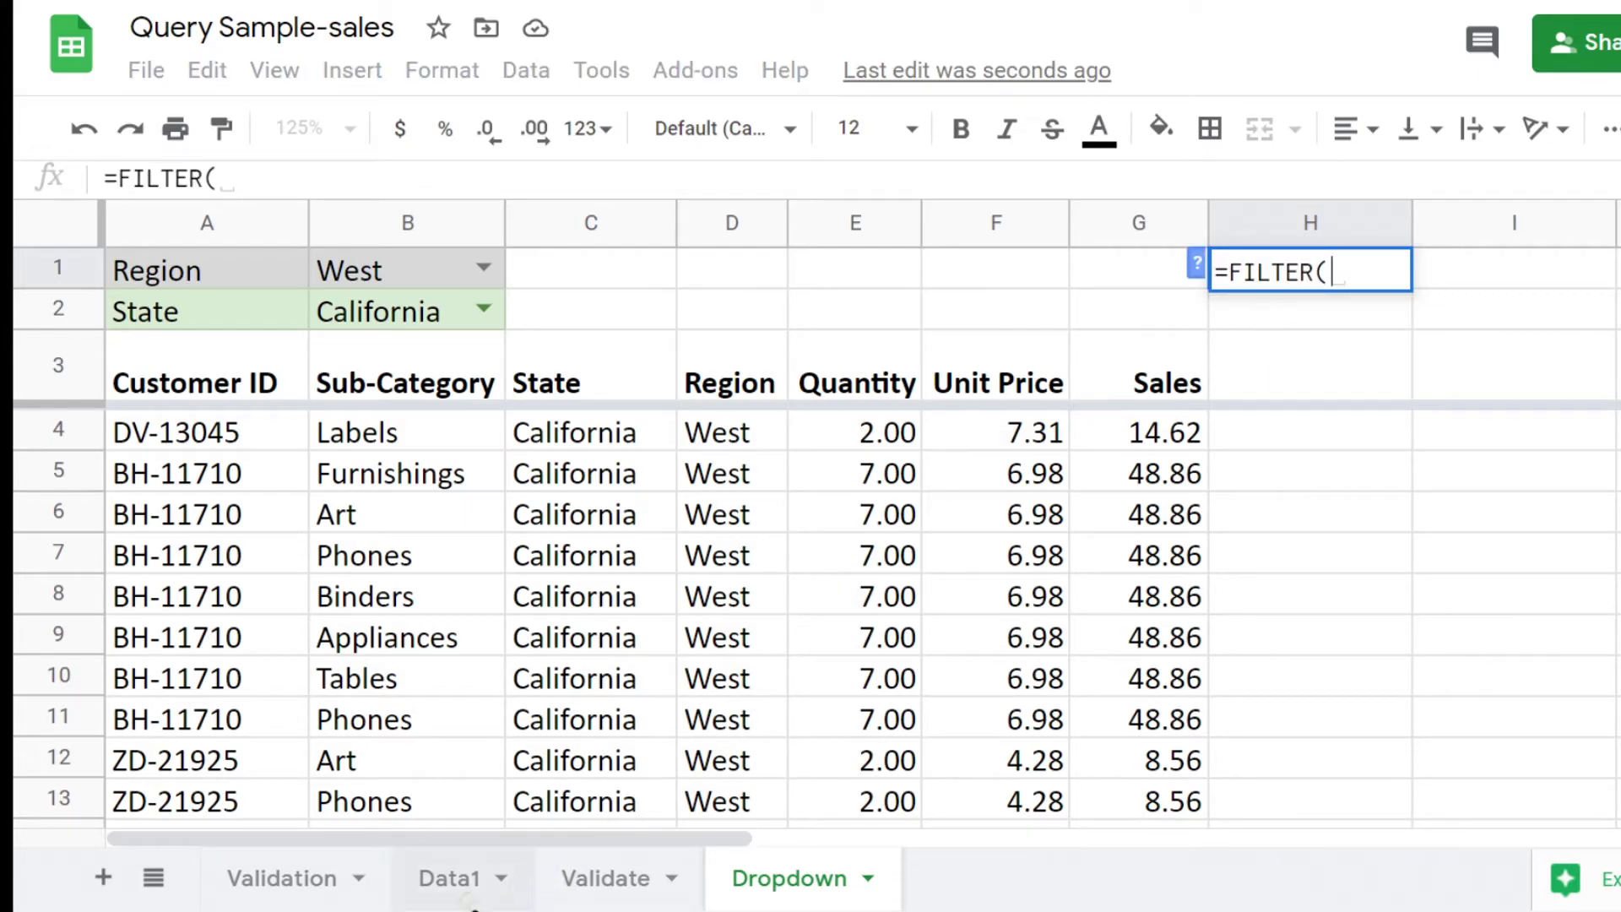
pyautogui.click(452, 882)
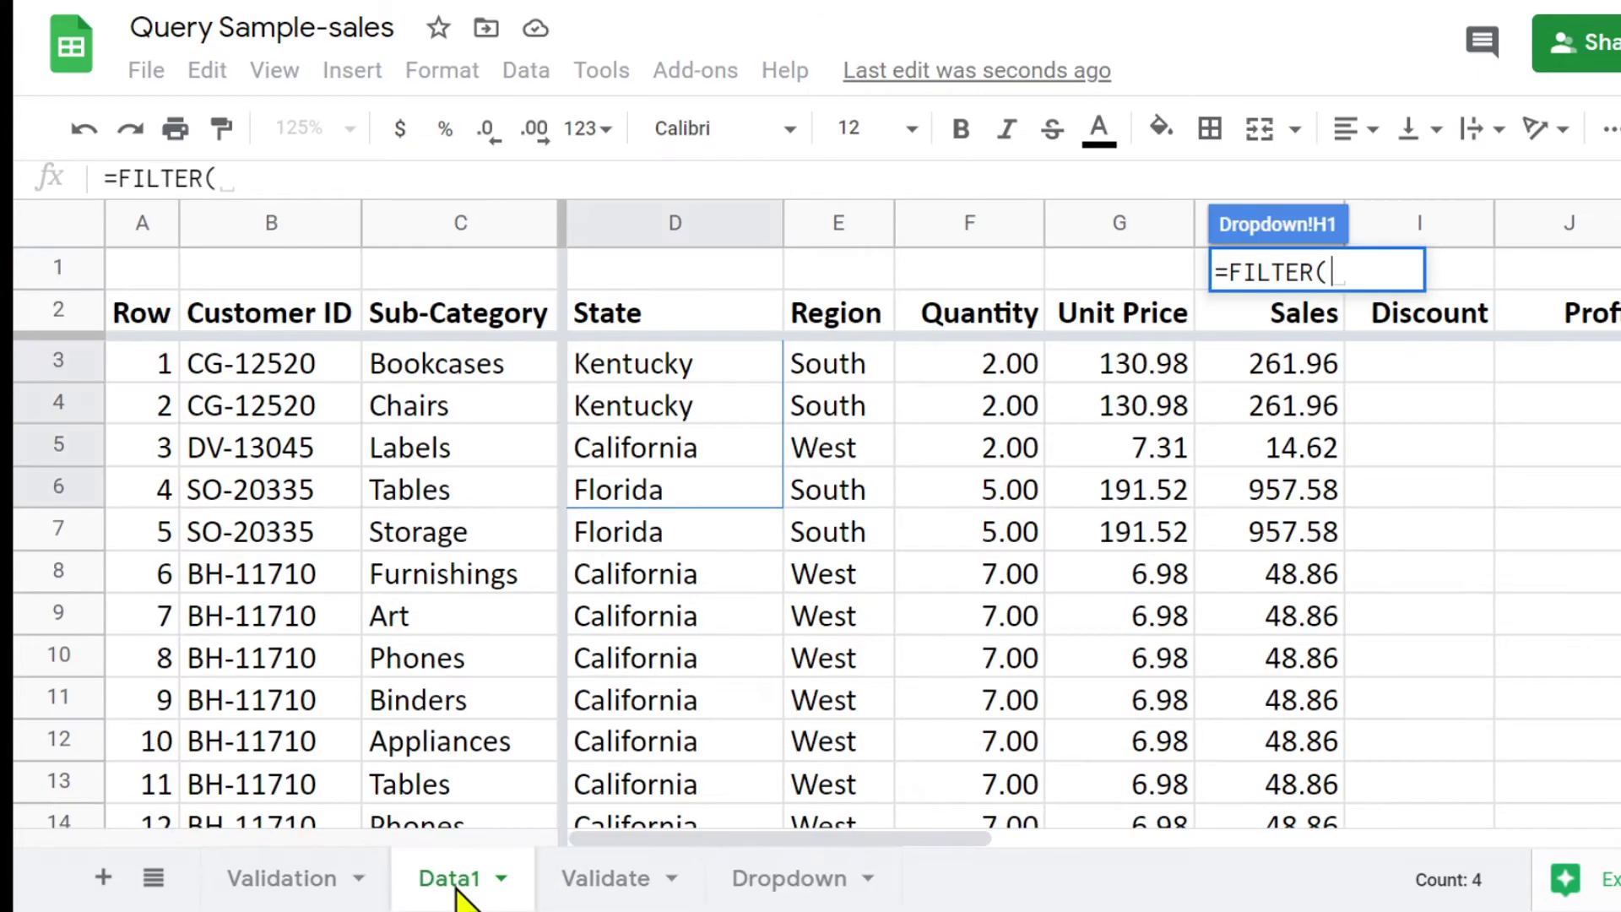
pyautogui.click(617, 367)
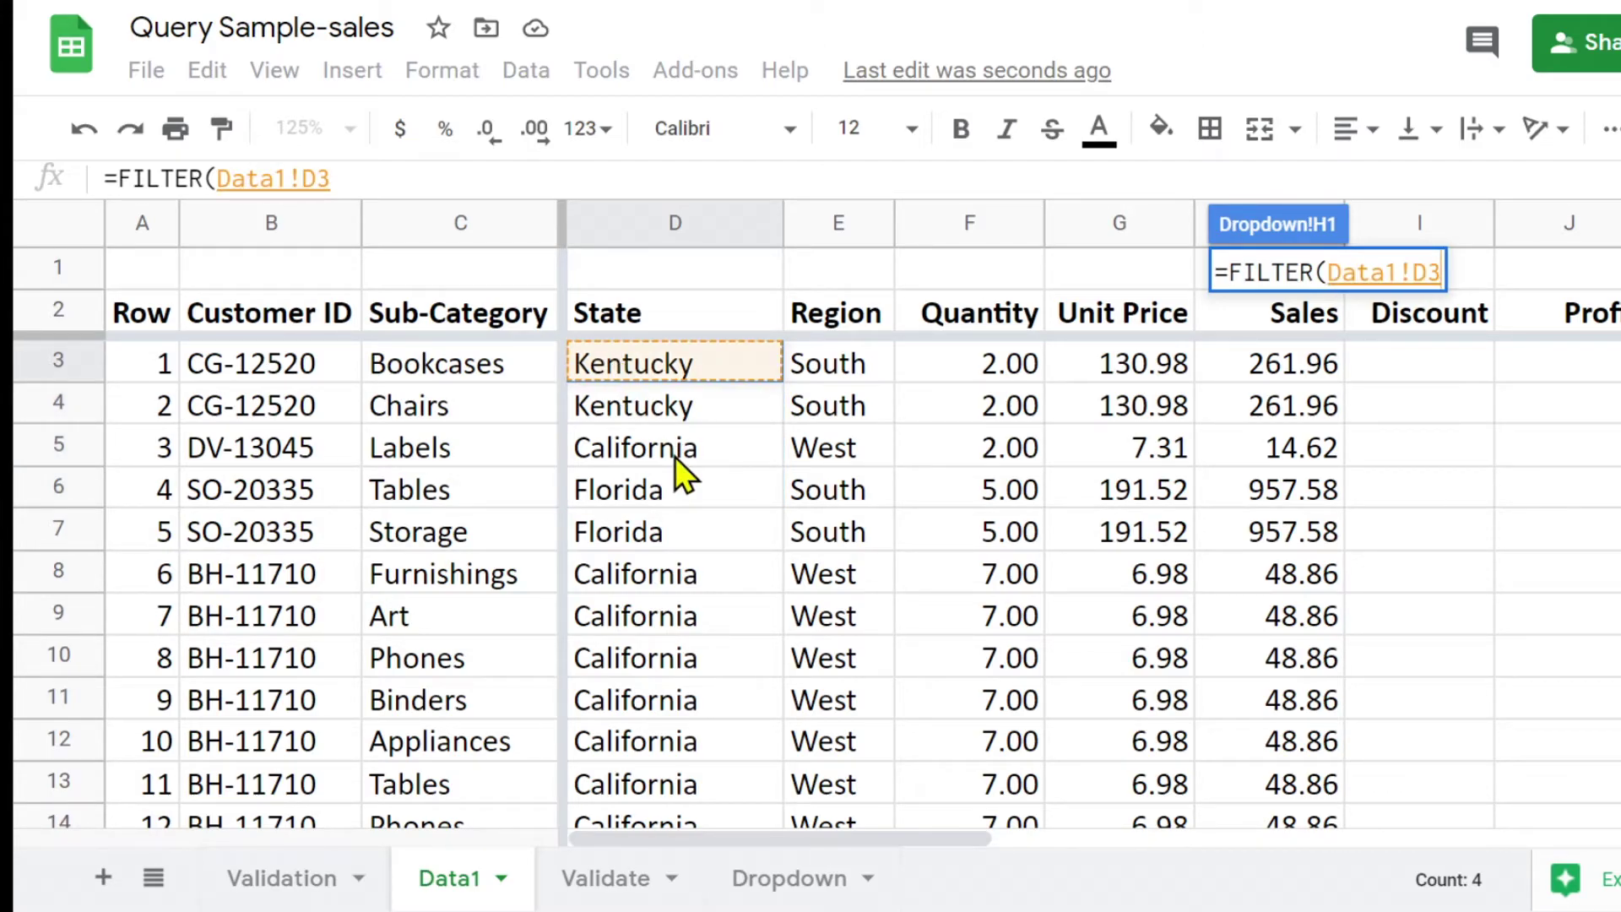
pyautogui.hotkey('ctrl', 'shift', 'Left')
pyautogui.hotkey('ctrl', 'shift', 'Down')
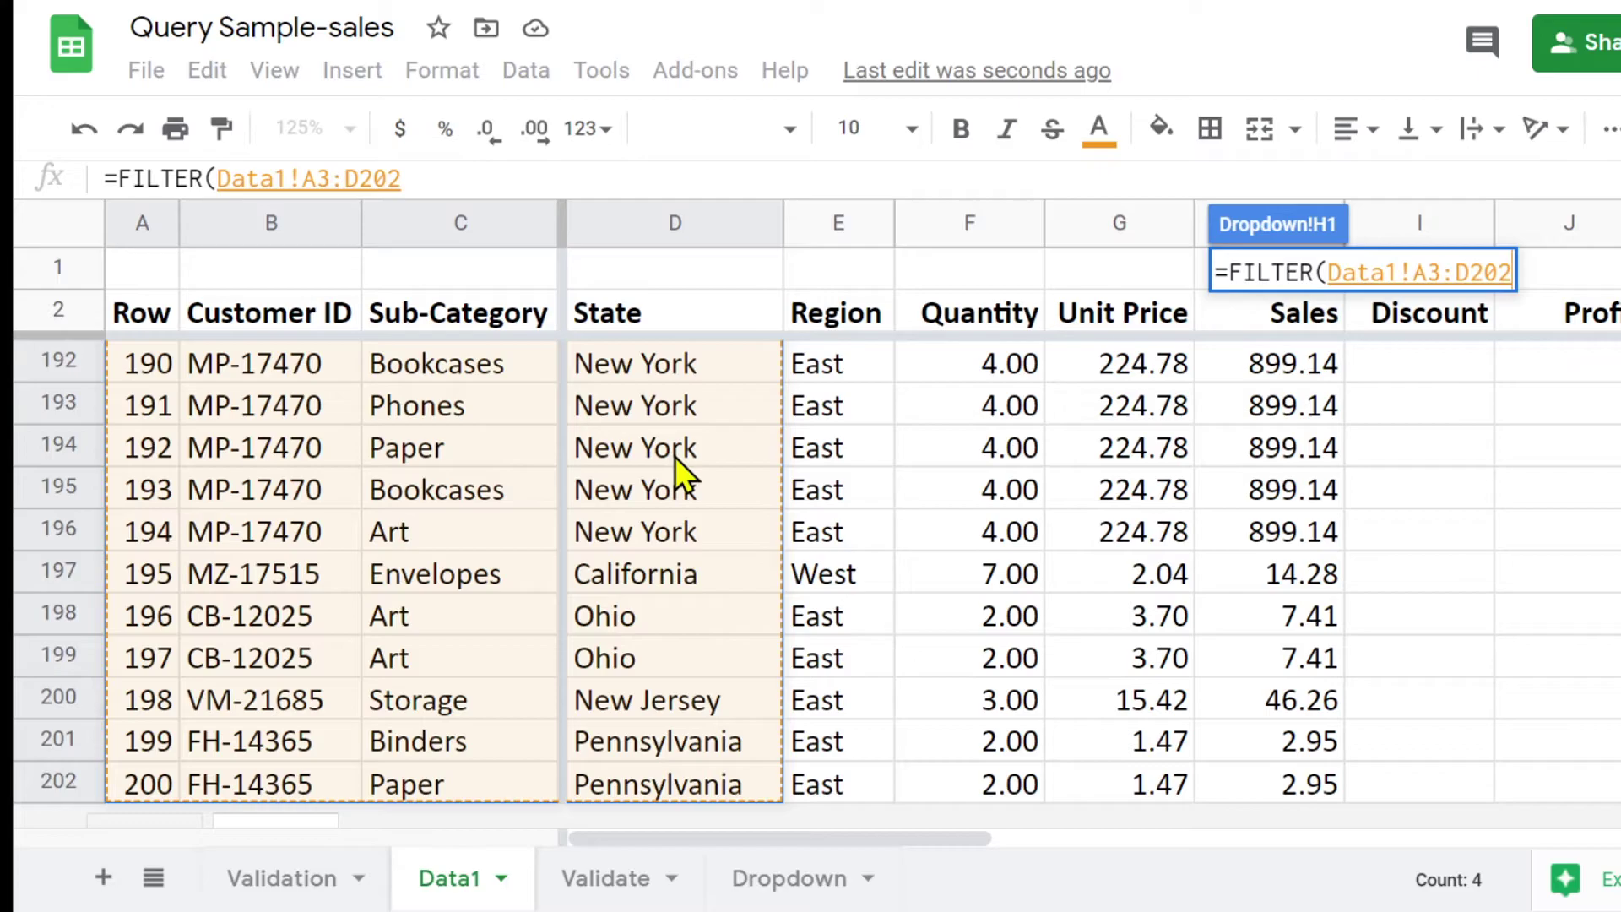
pyautogui.press('BackSpace')
pyautogui.press('BackSpace')
pyautogui.press('BackSpace')
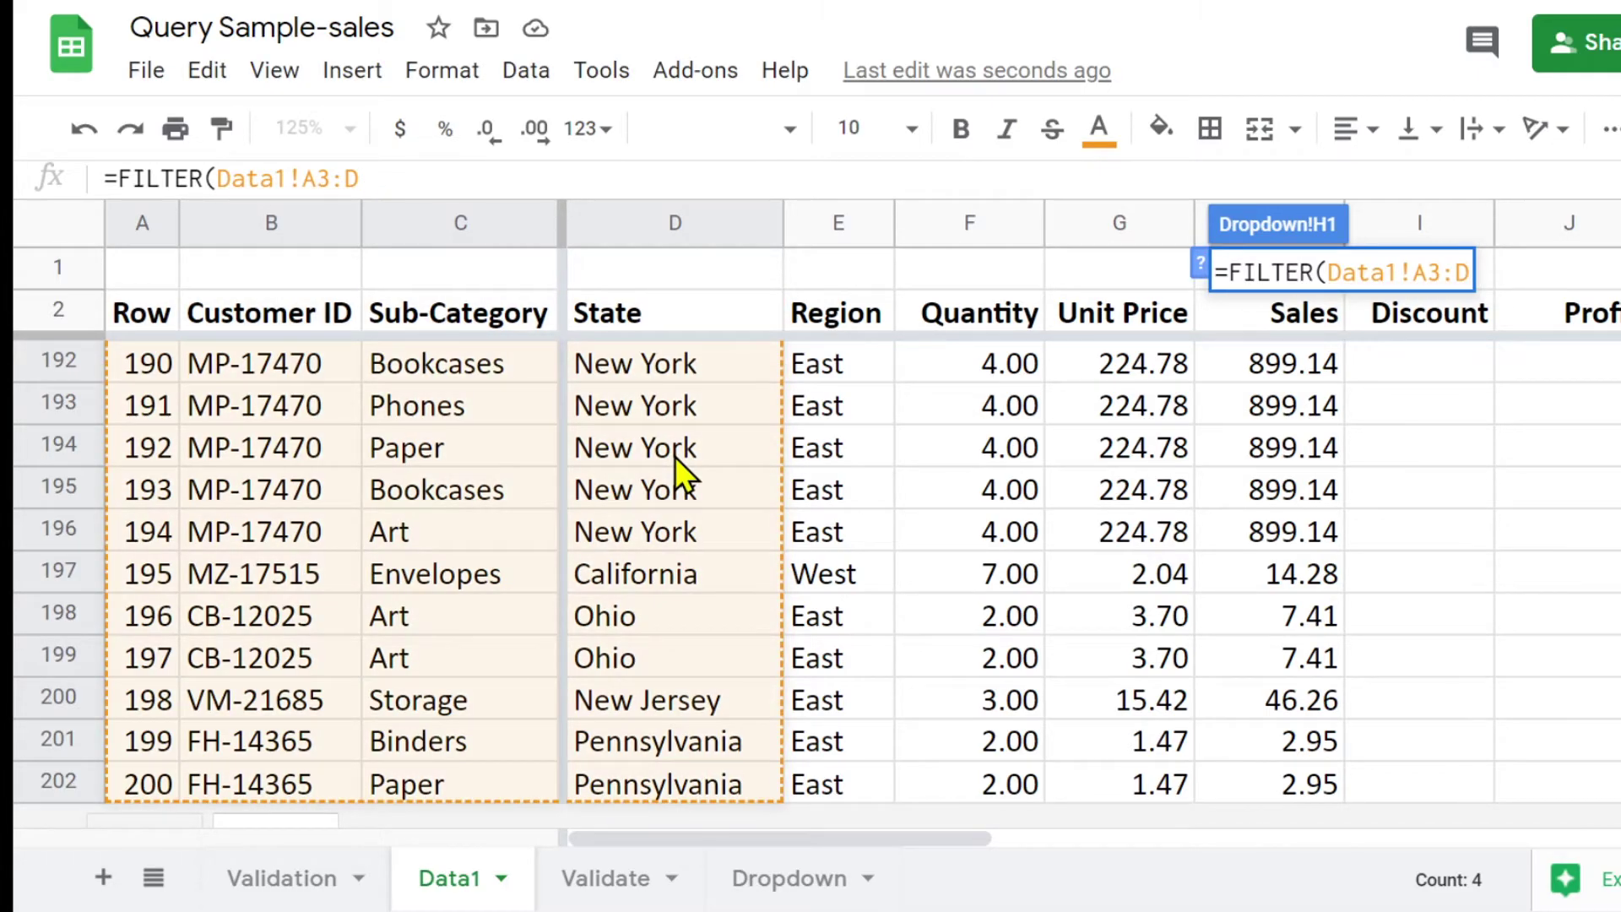
pyautogui.write(',')
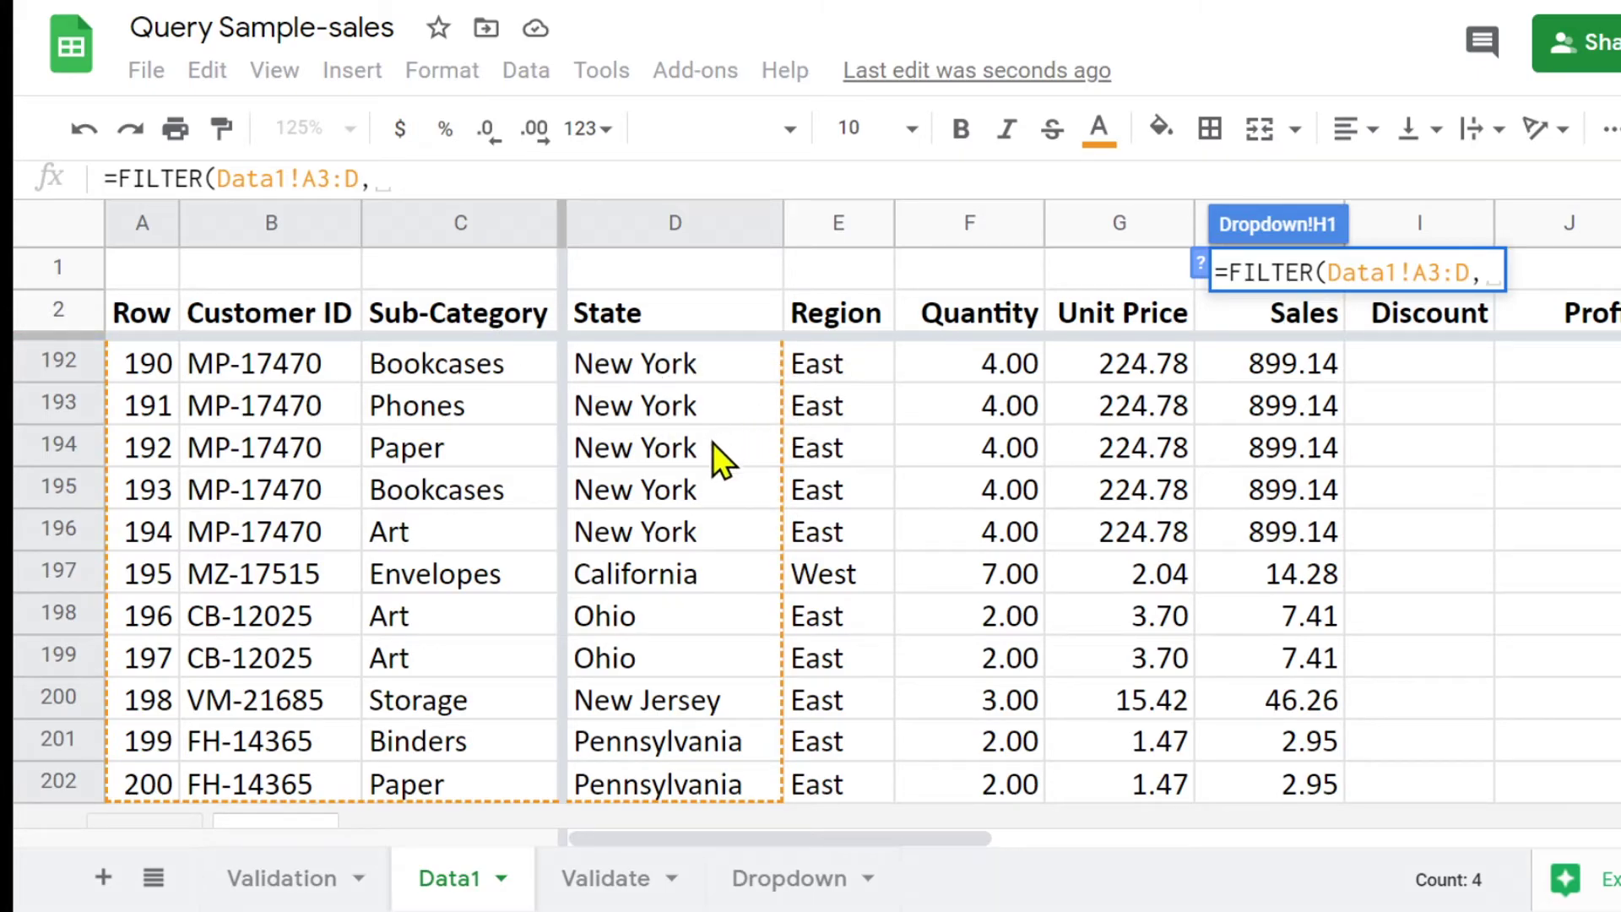
# - Add the State column range Data1!D3:D on Data1 as the FILTER condition range
pyautogui.click(648, 366)
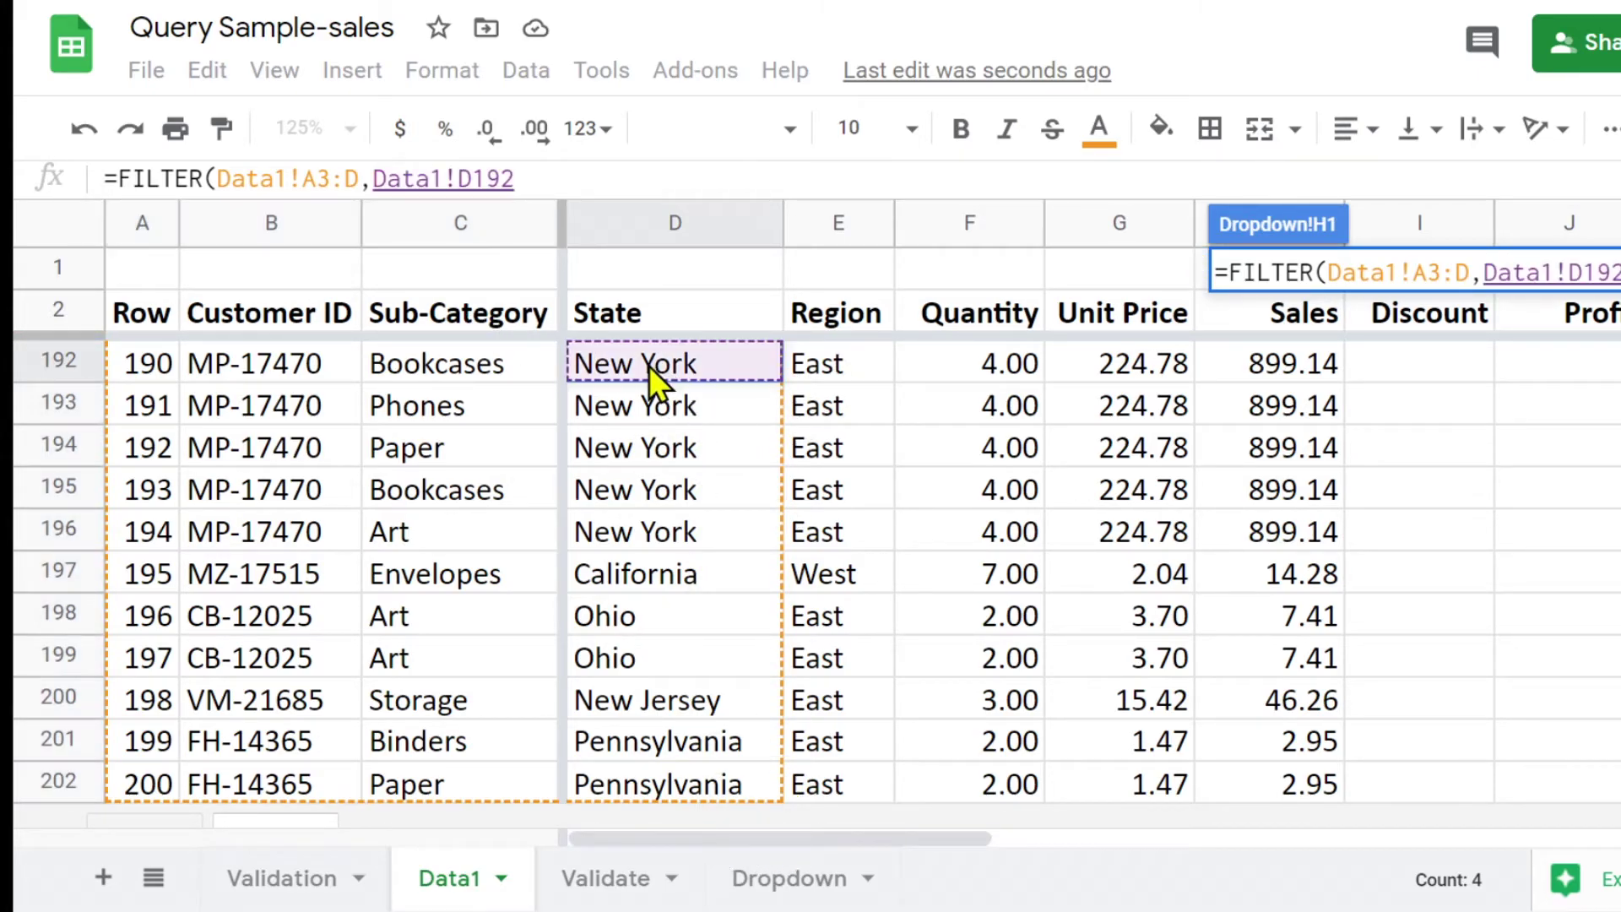
pyautogui.scroll(20, 648, 366)
pyautogui.click(648, 362)
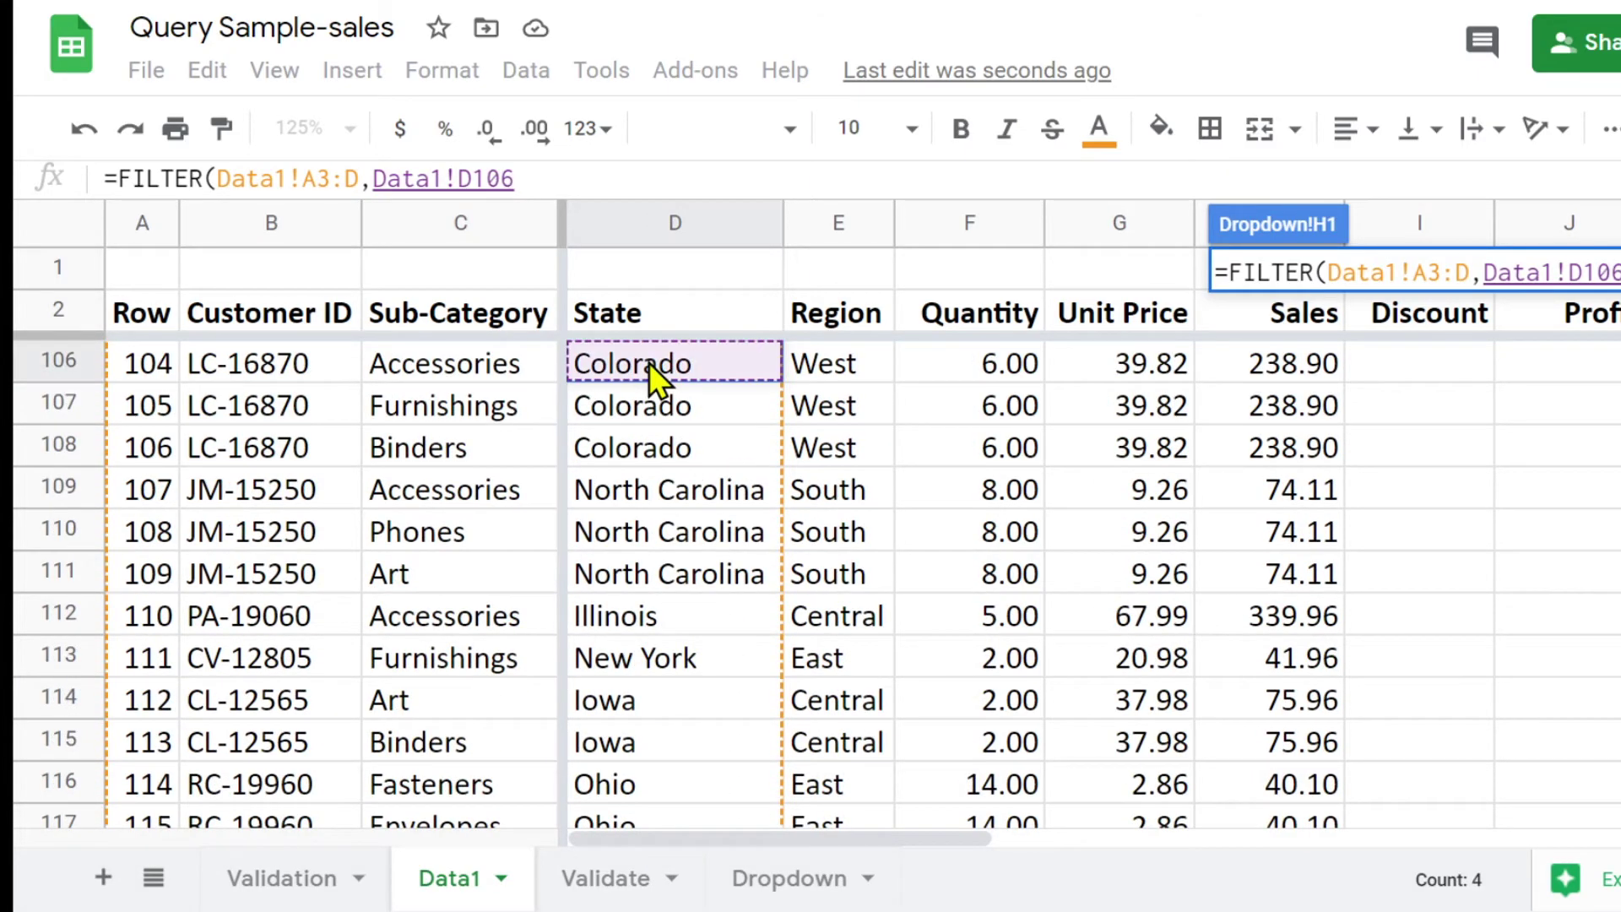
pyautogui.hotkey('ctrl', 'Up')
pyautogui.press('Down')
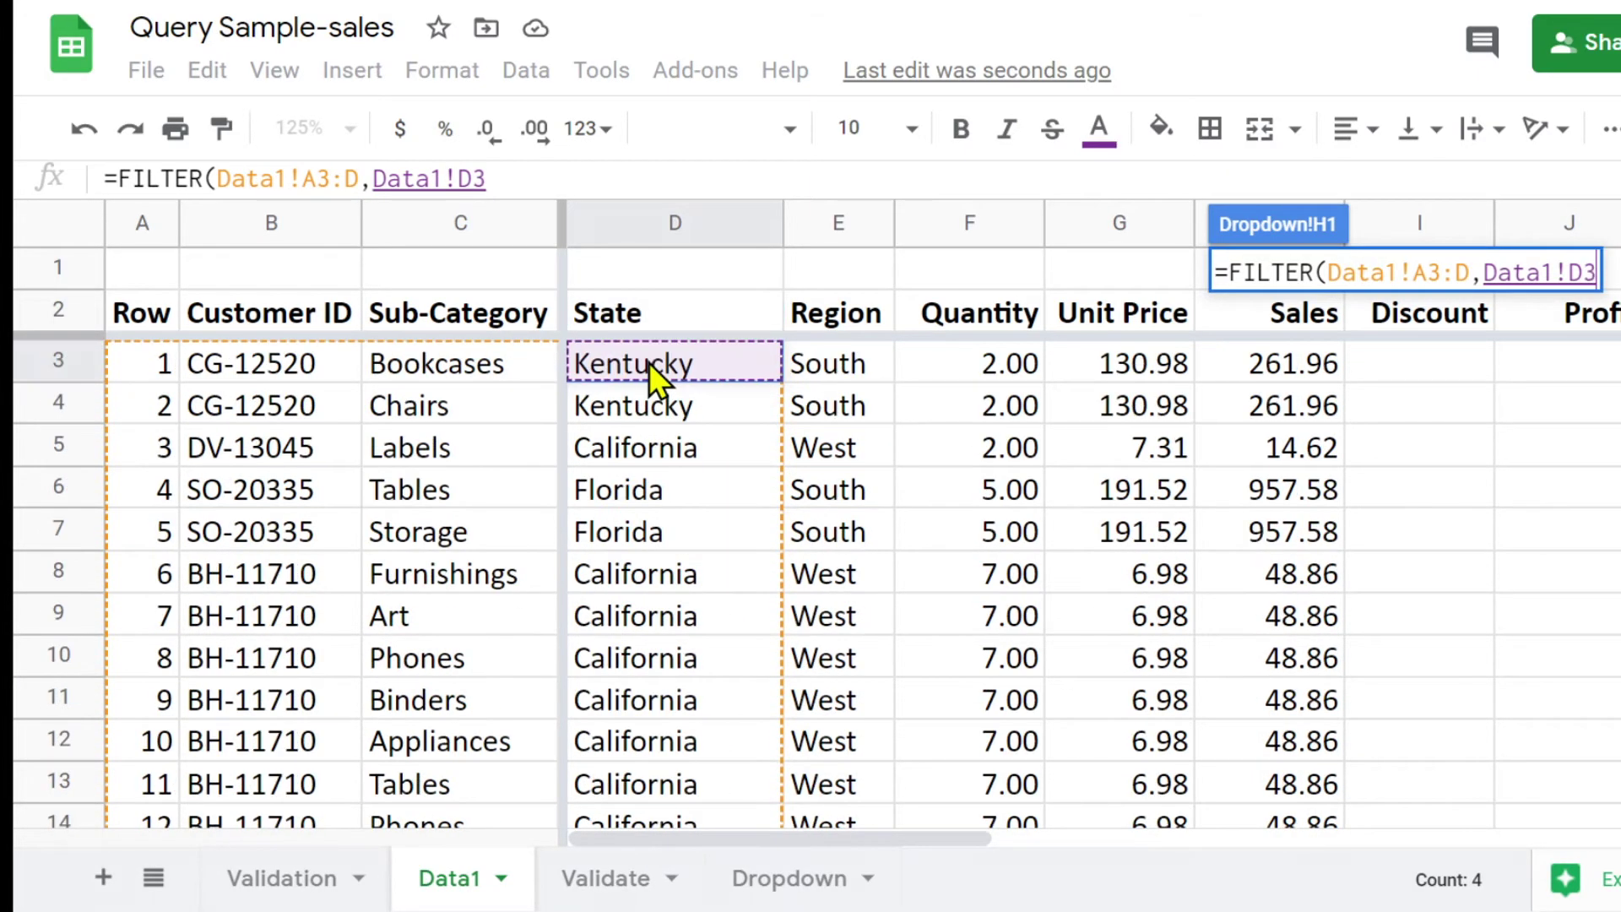
pyautogui.hotkey('shift', 'Down')
pyautogui.hotkey('shift', 'Down')
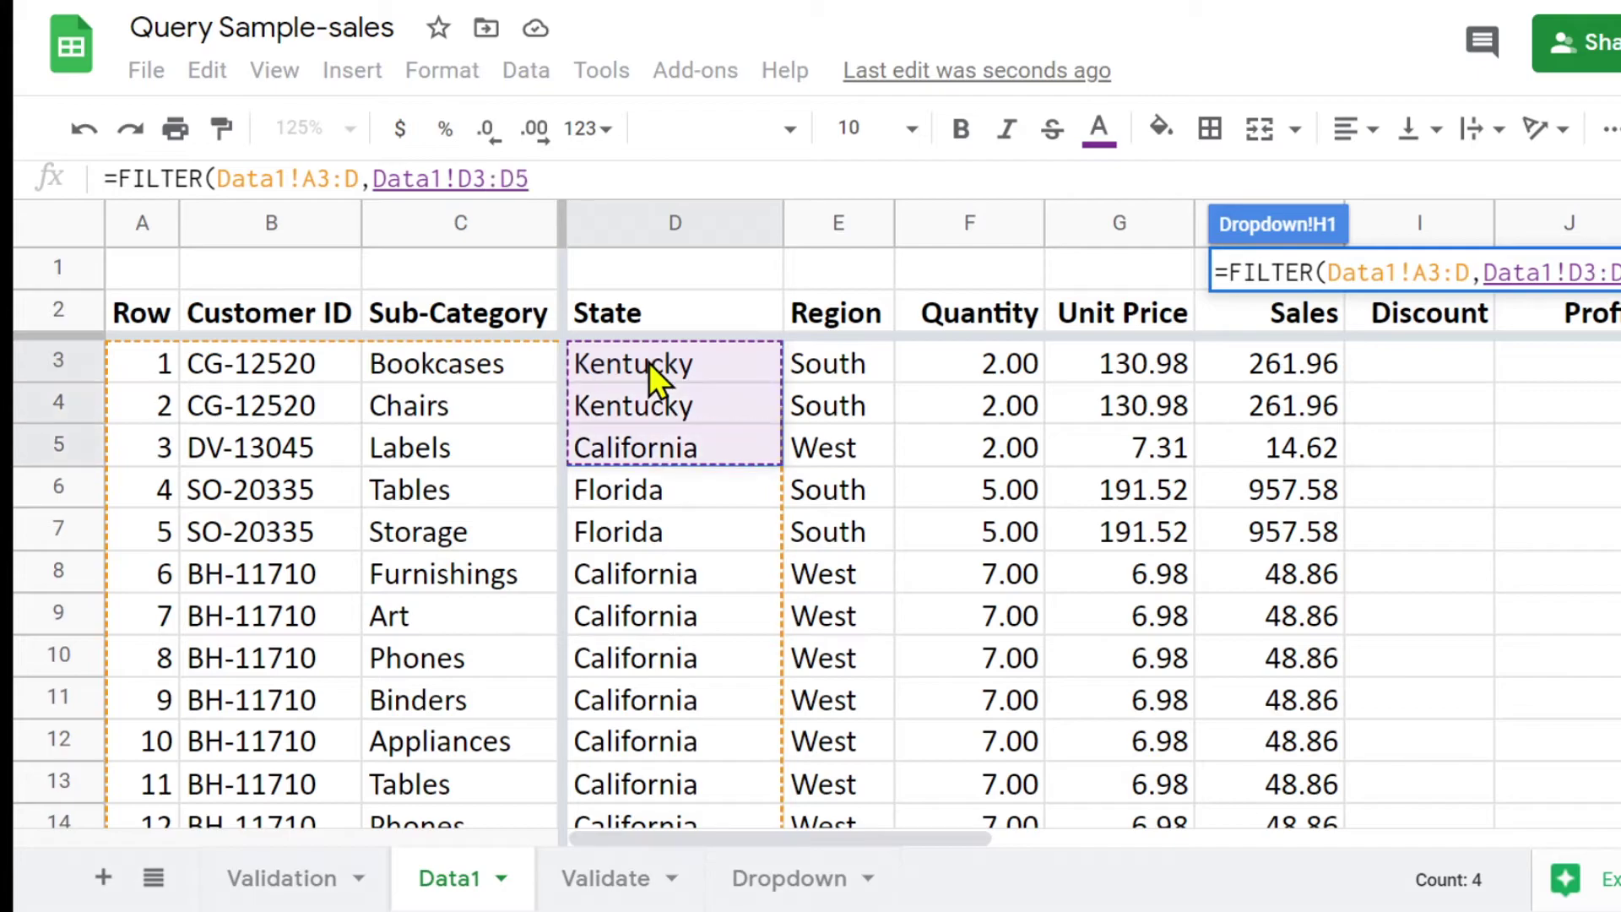
pyautogui.hotkey('ctrl', 'shift', 'Down')
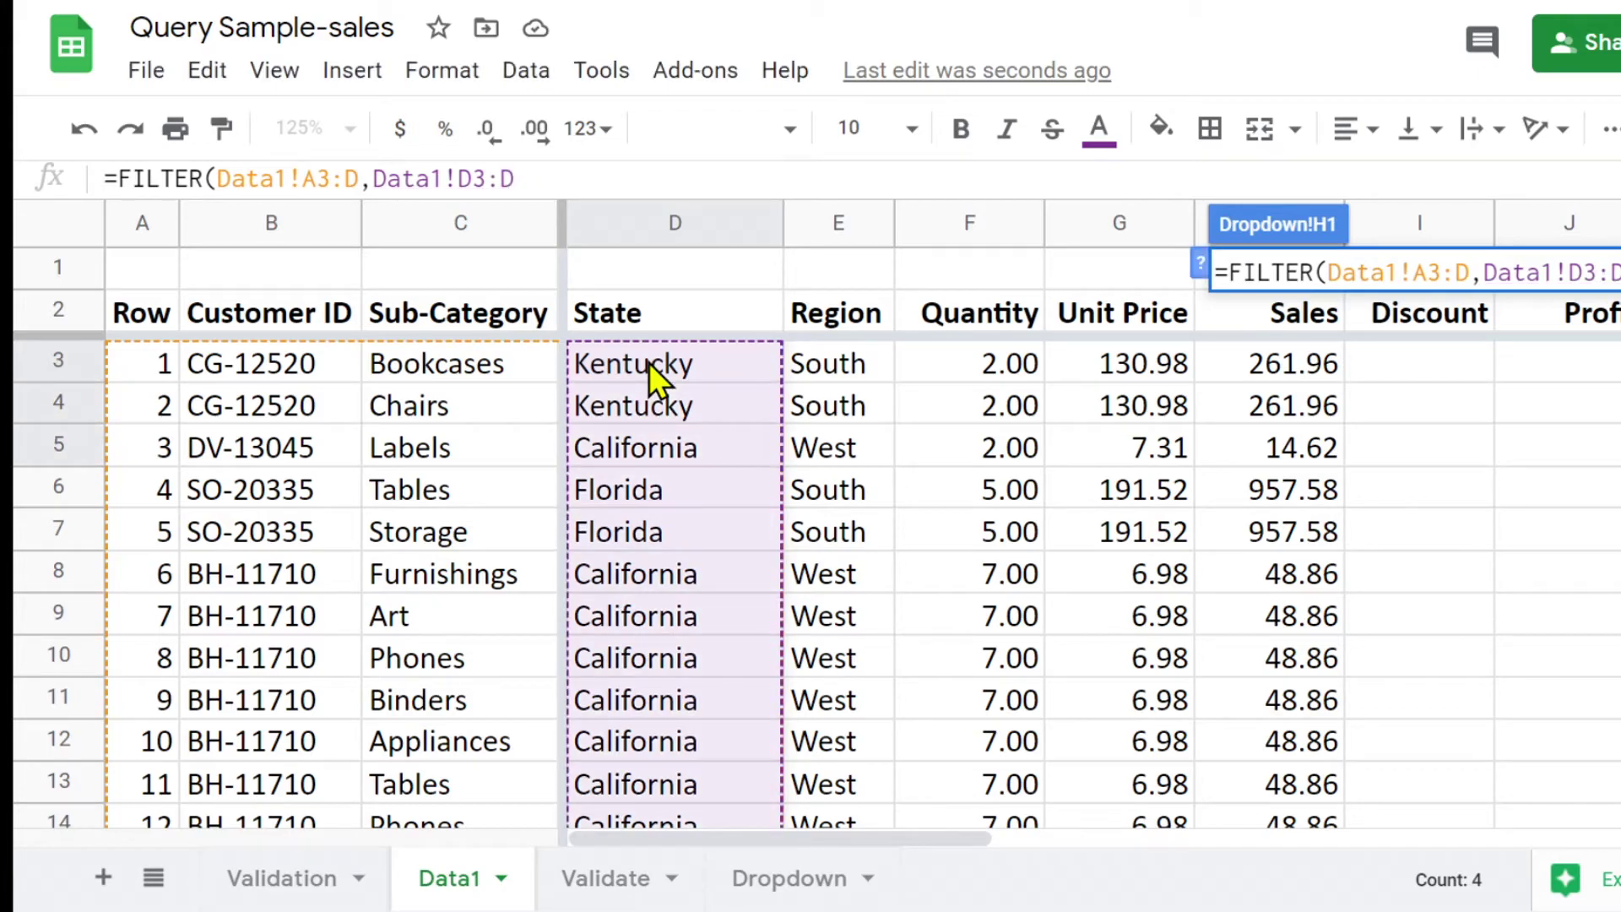
# - Make the condition equal to the State cell B2 on Dropdown and enter the formula
pyautogui.write('=')
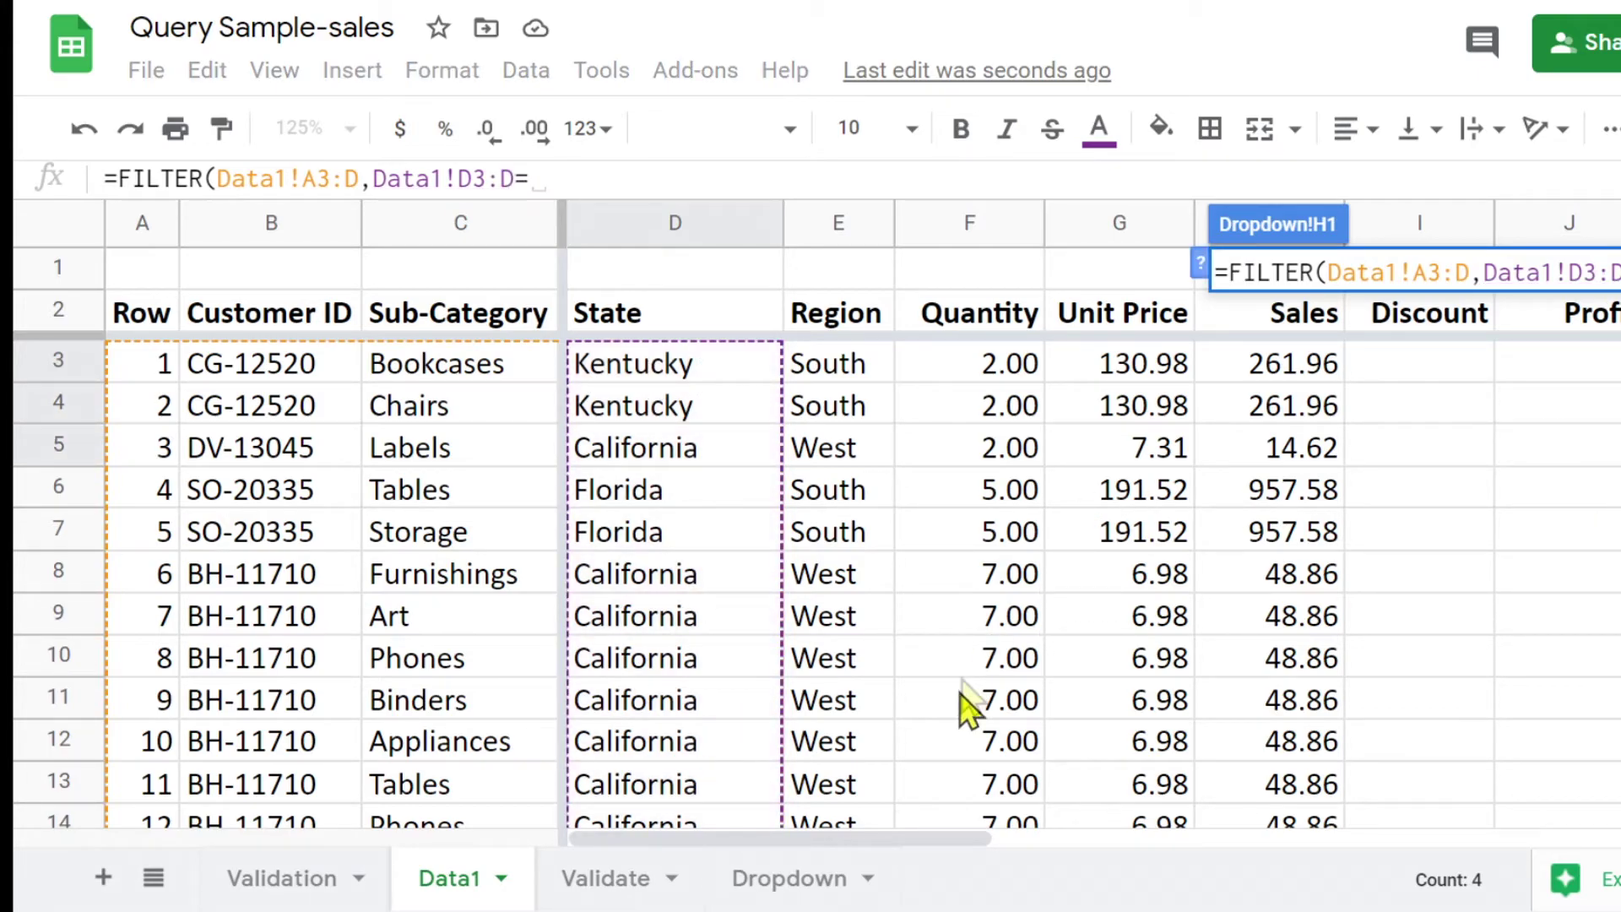
pyautogui.click(743, 882)
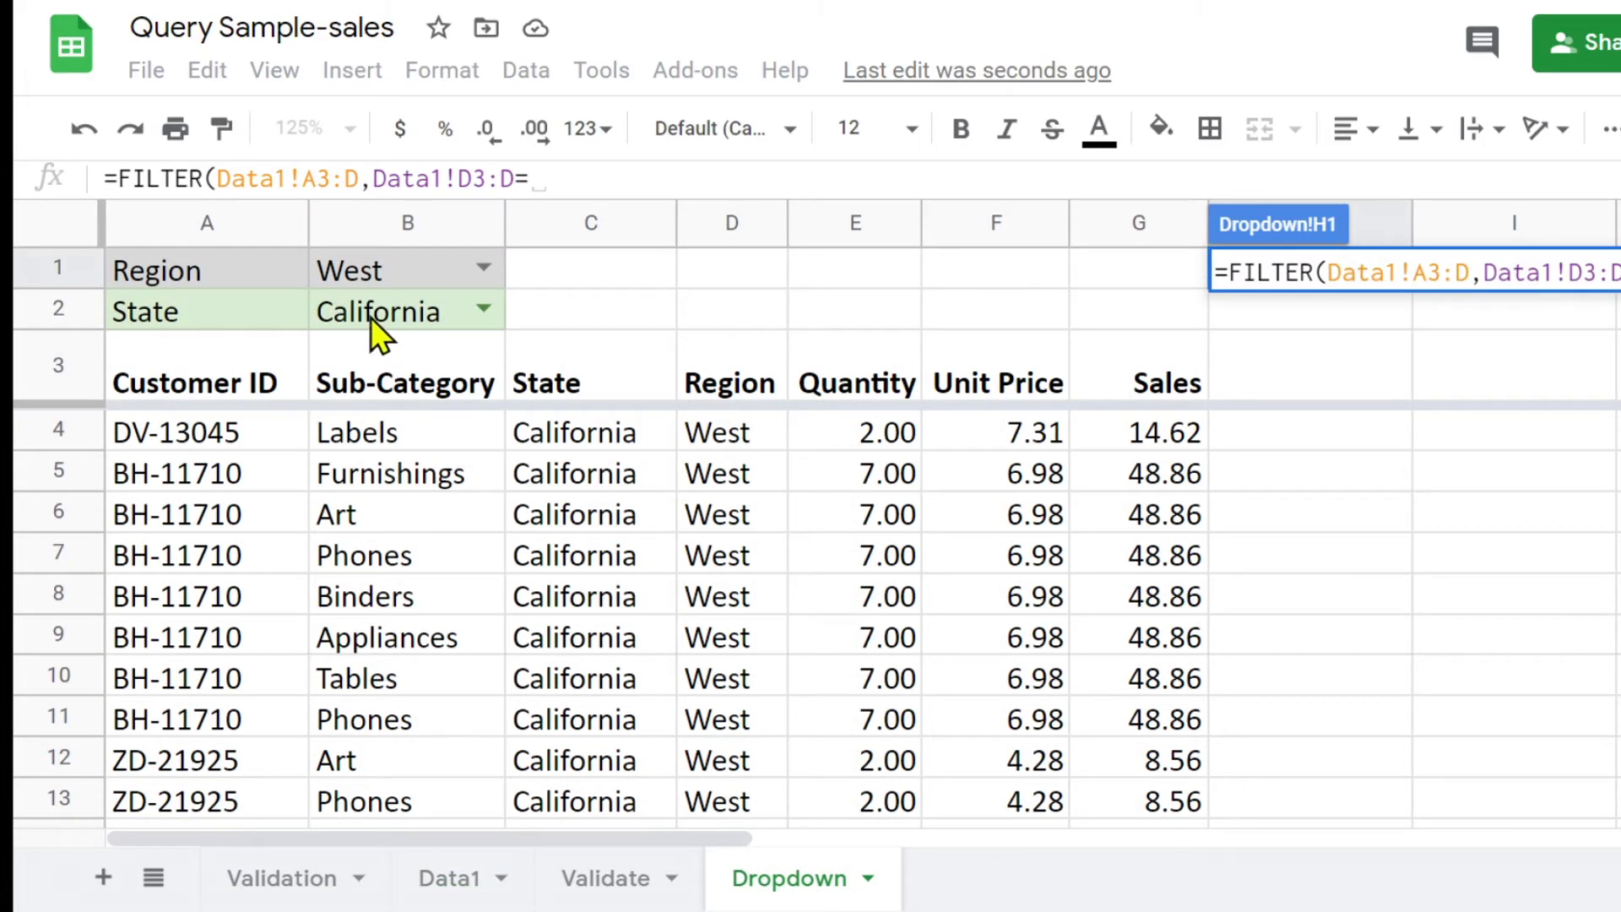
pyautogui.click(372, 317)
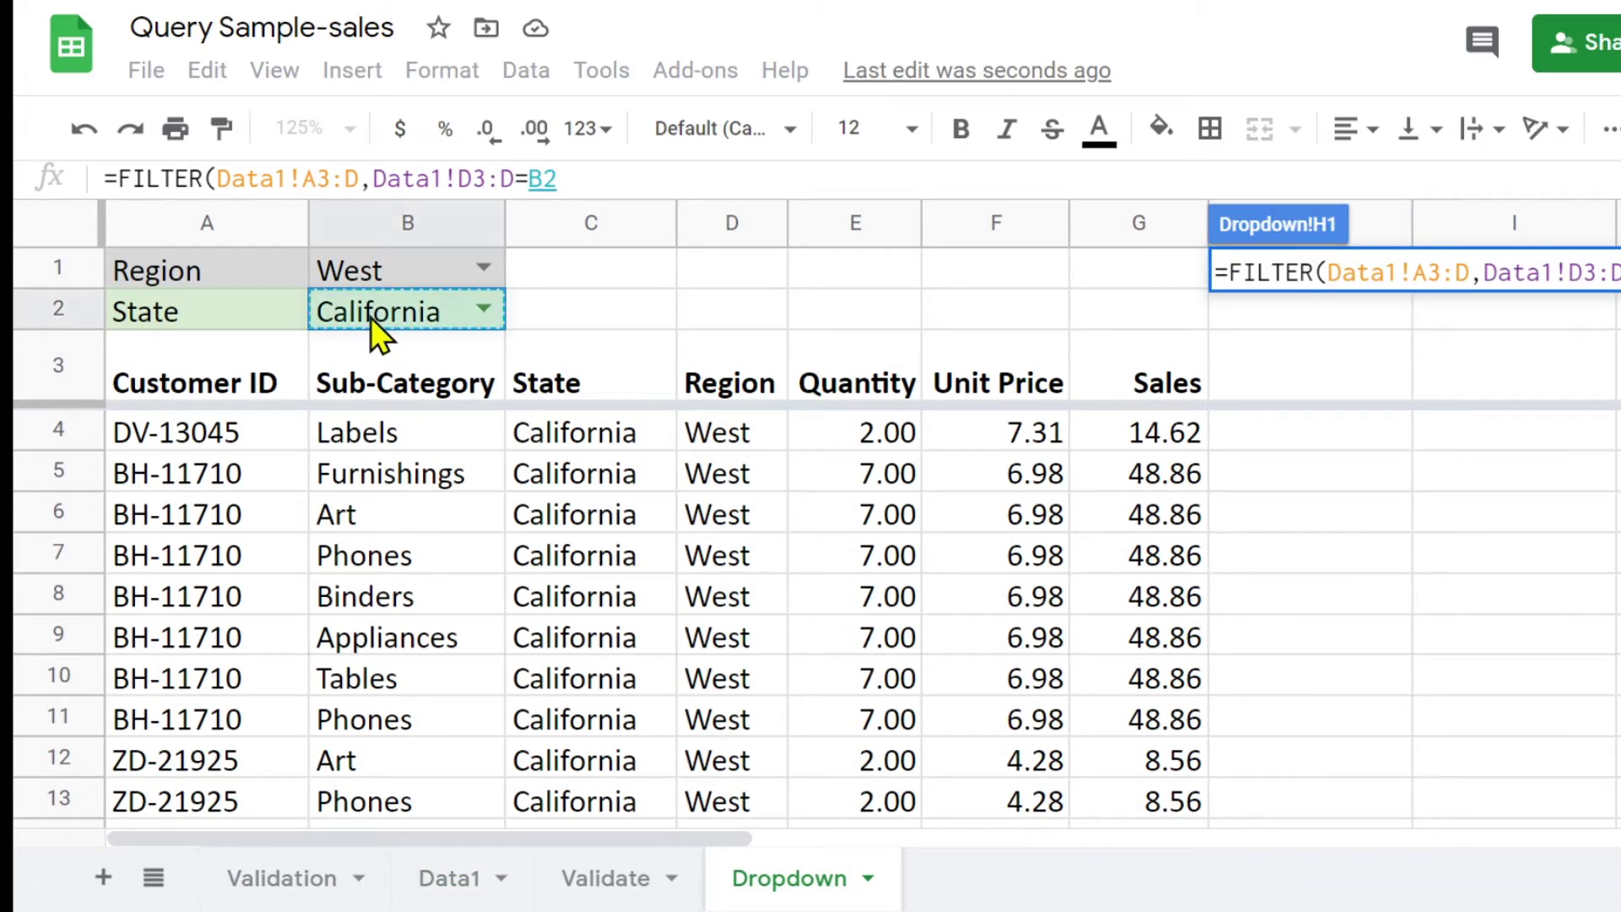
pyautogui.write(')')
pyautogui.press('Return')
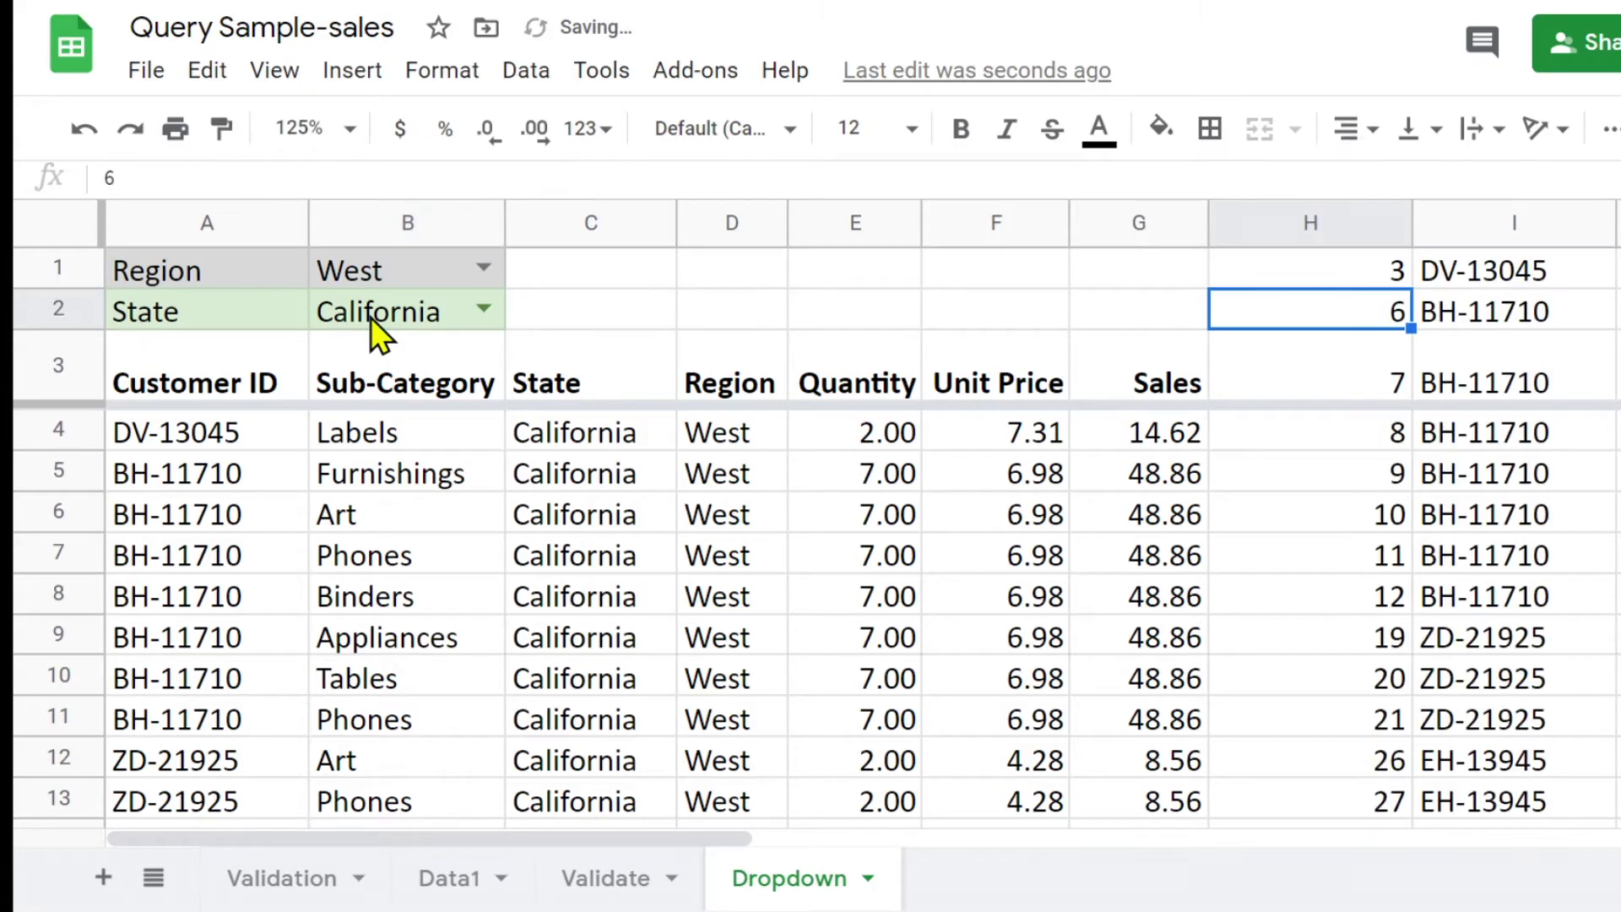
# - Change the FILTER condition range in I1 to Data1!E3:E and enter the formula
pyautogui.click(1338, 272)
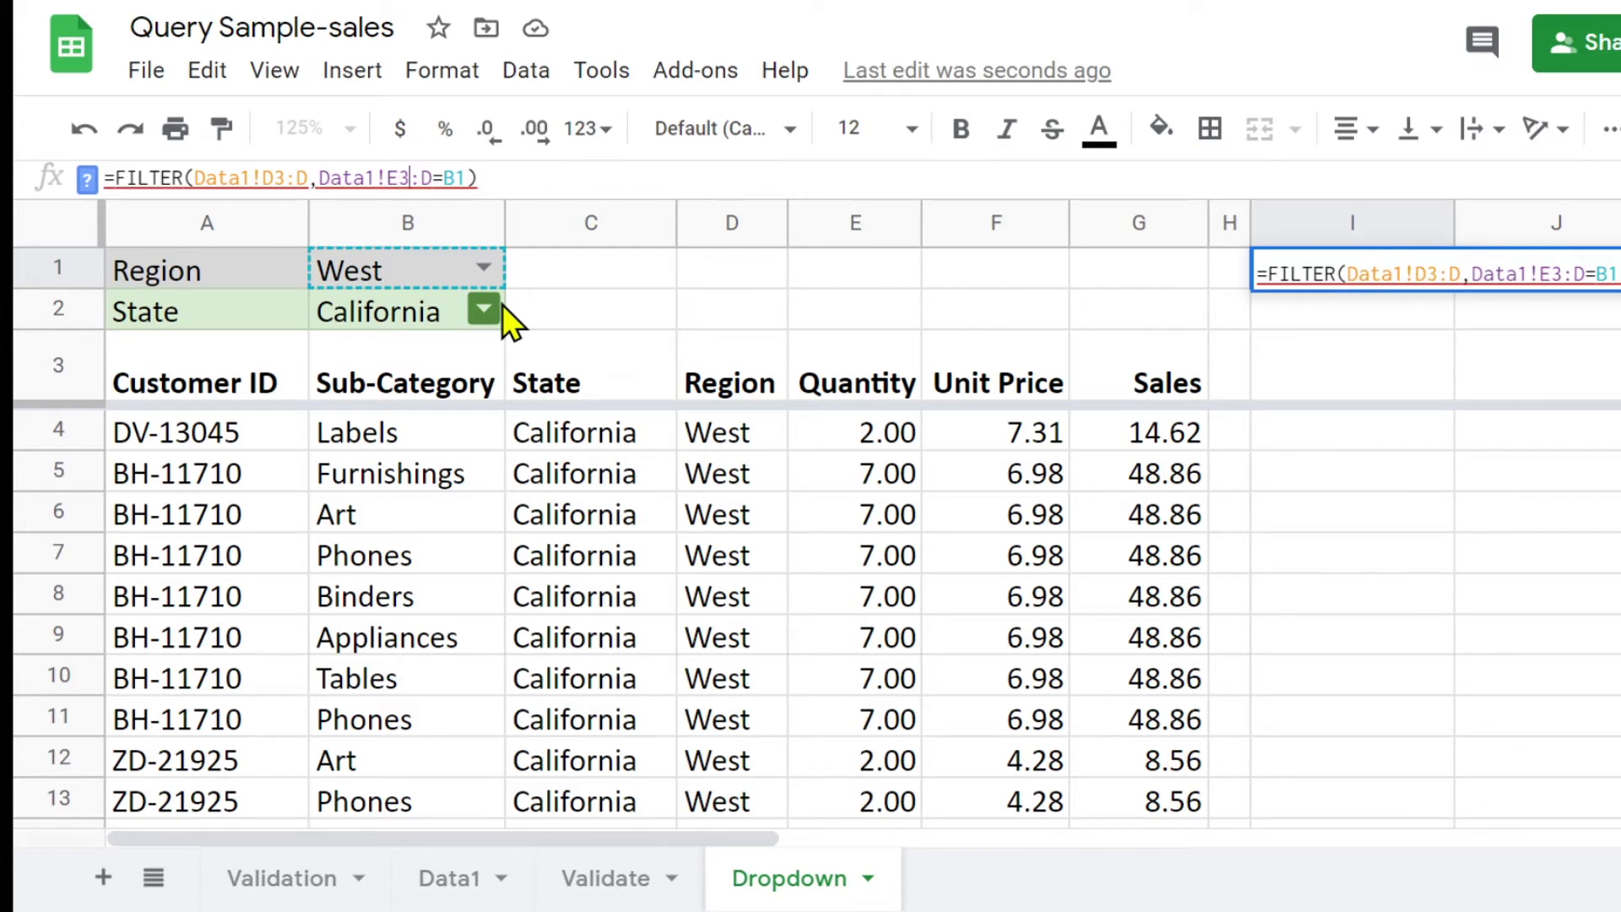
pyautogui.write('E')
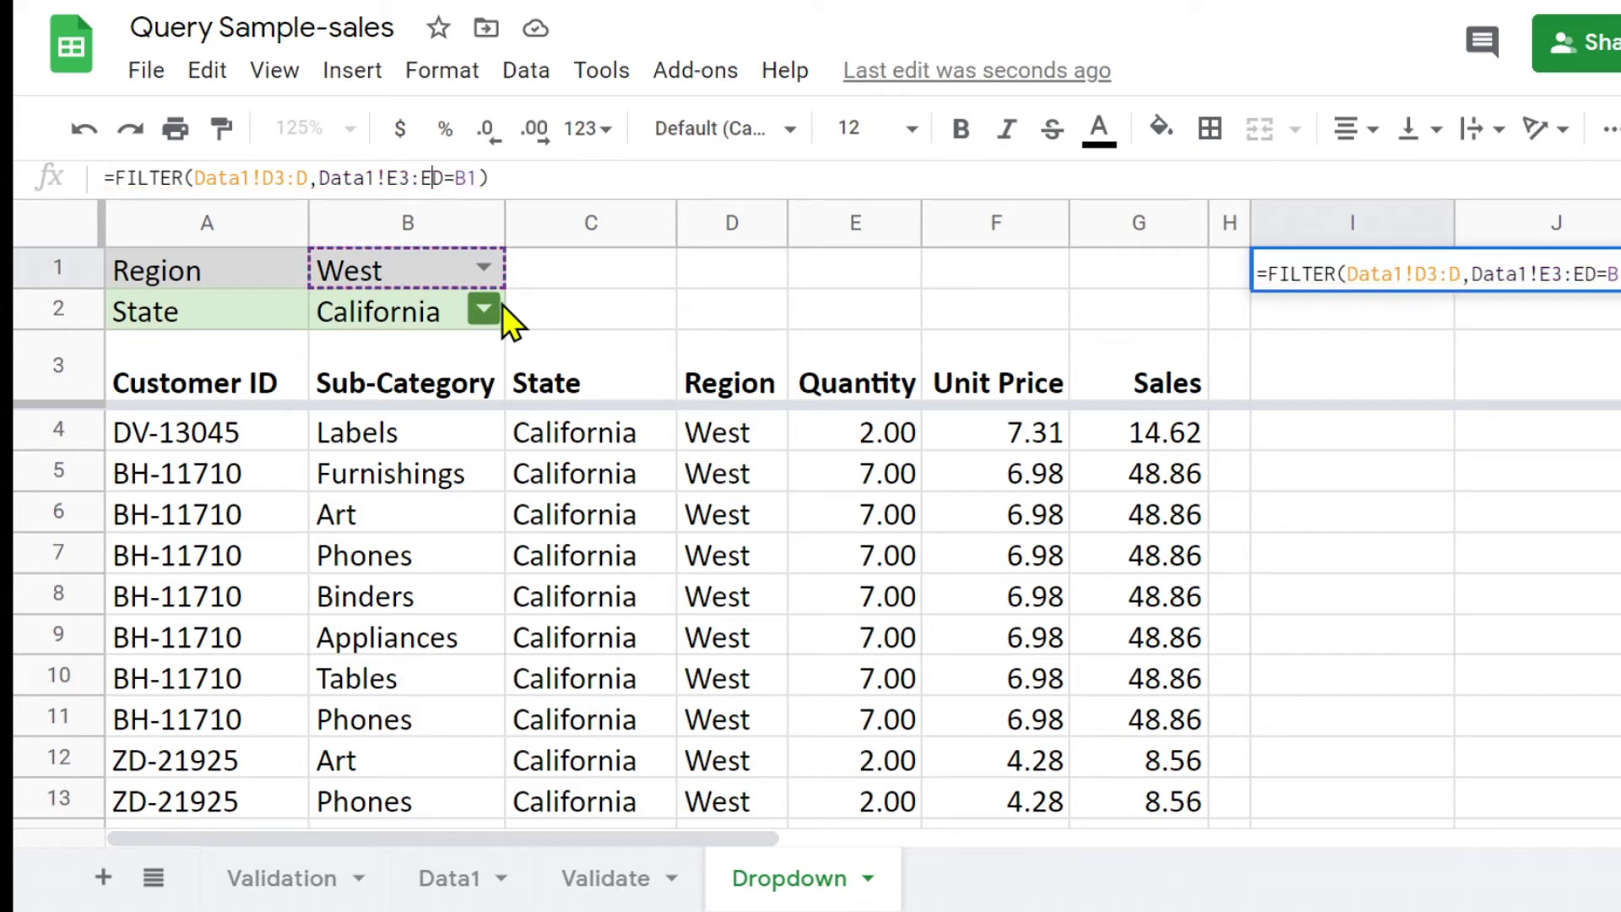
pyautogui.press('Delete')
pyautogui.press('Return')
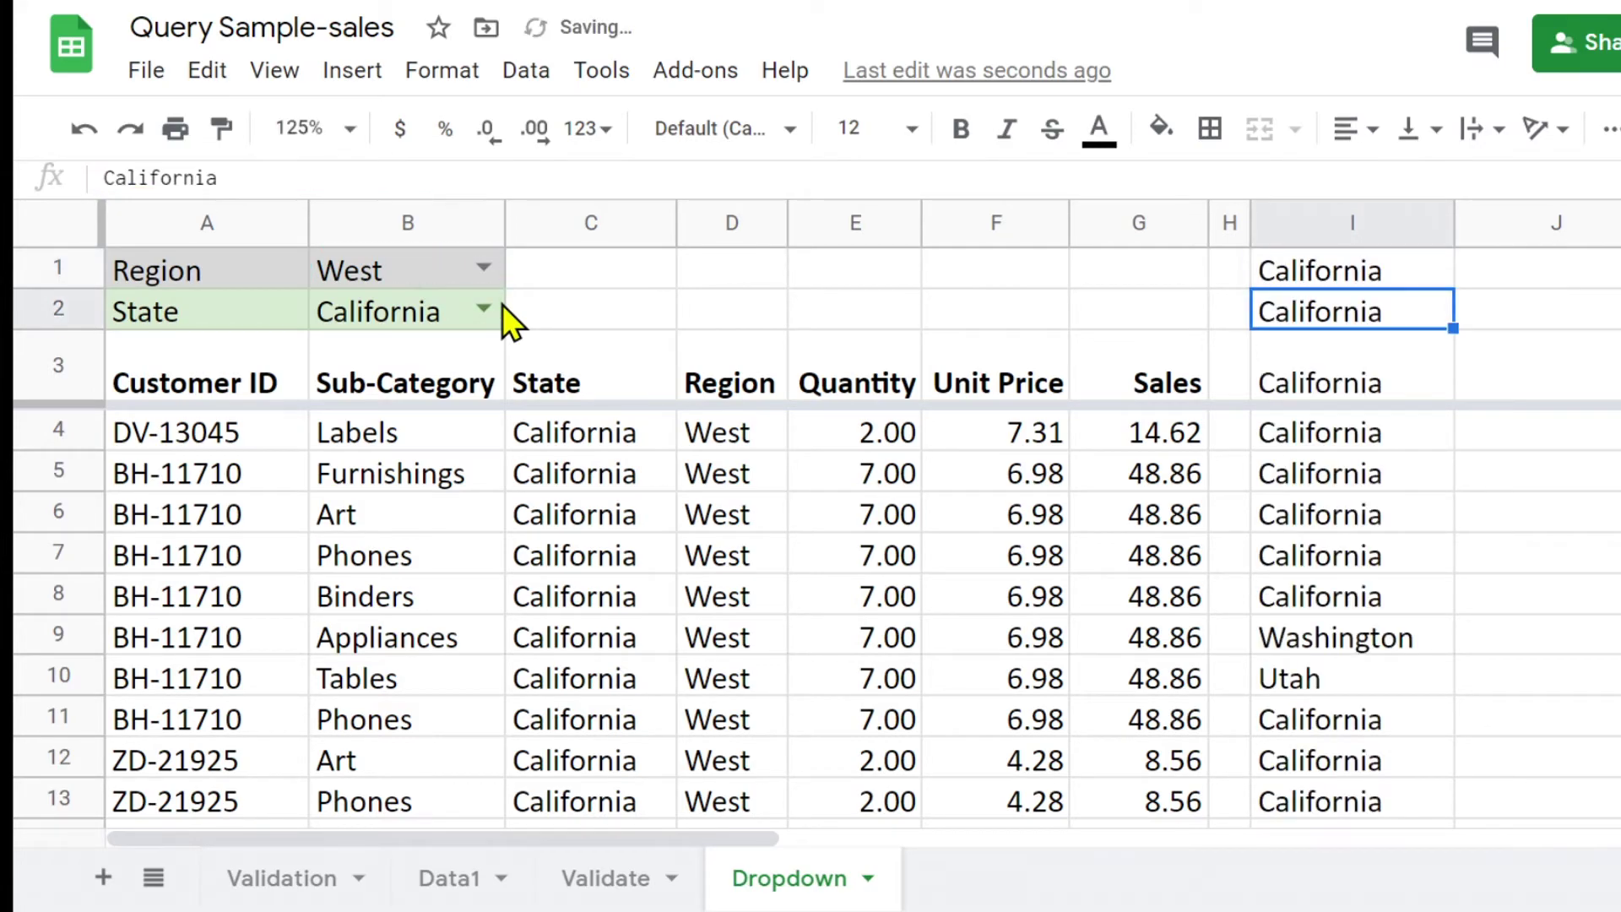
# - Check the states listed in column I and I1's formula, and choose Central in the Region dropdown in B1
pyautogui.scroll(-15, 1392, 507)
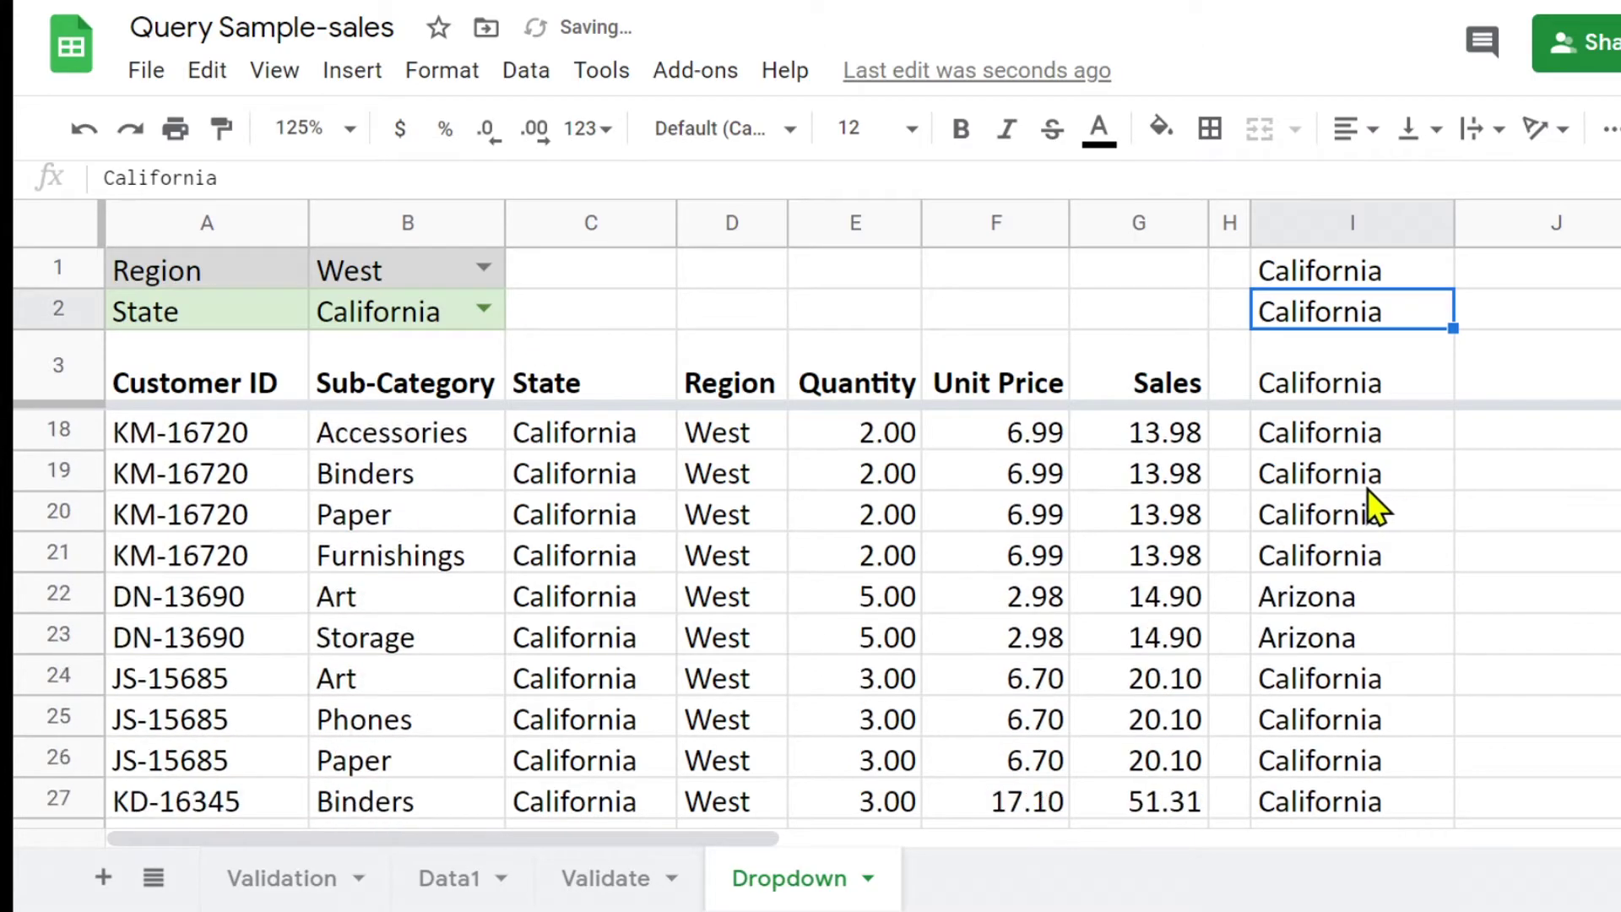
pyautogui.scroll(15, 1364, 489)
pyautogui.scroll(1, 1364, 489)
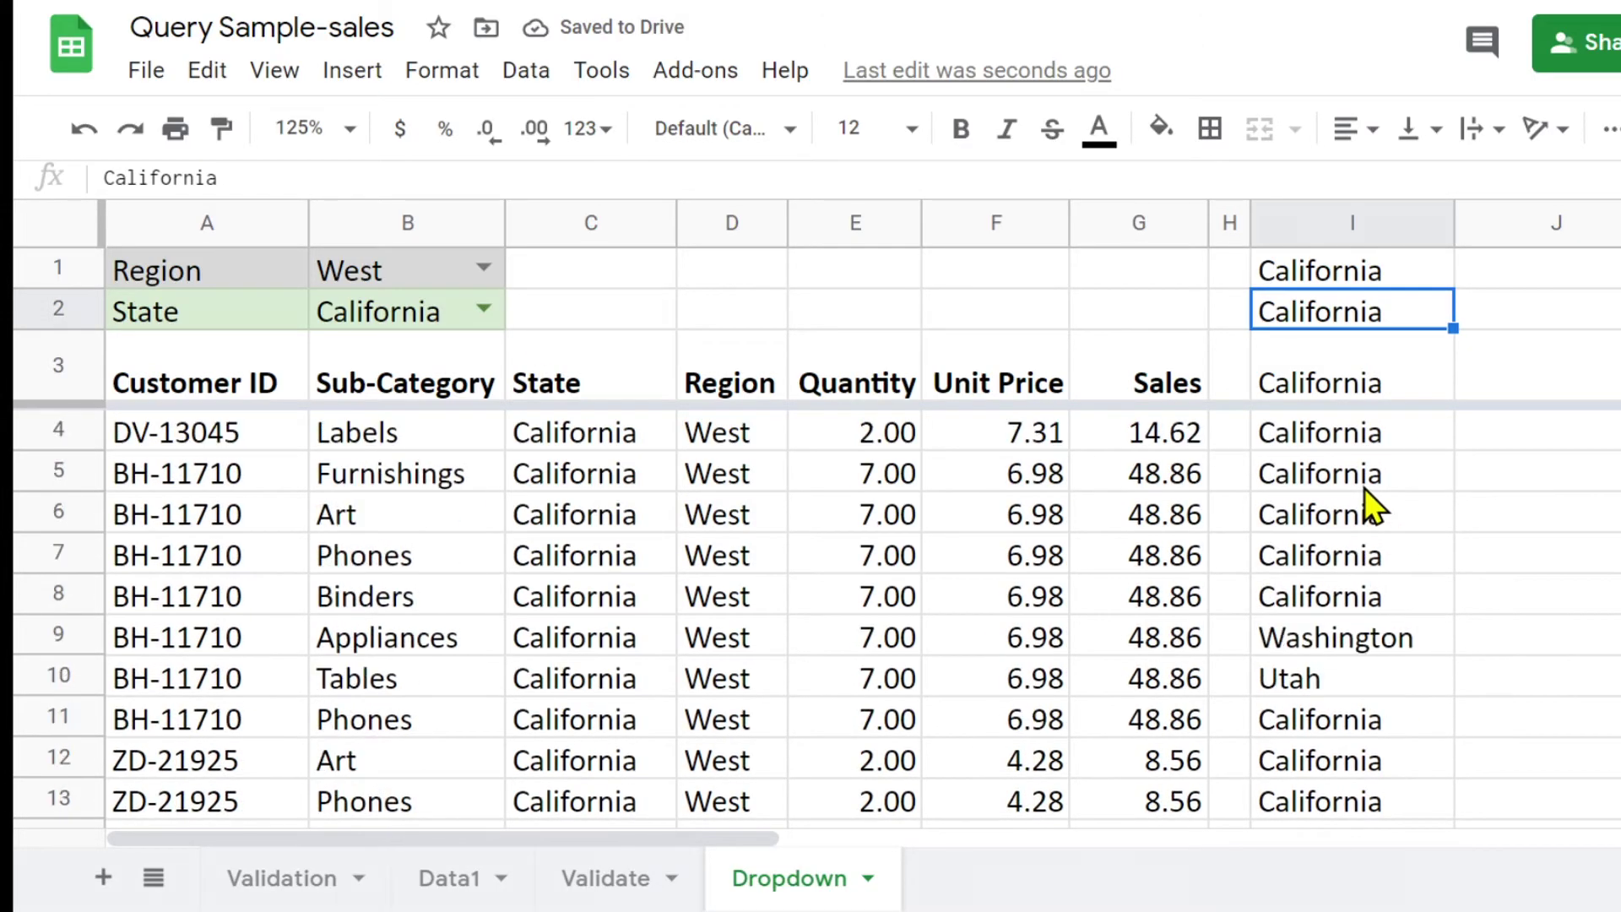
pyautogui.click(1347, 269)
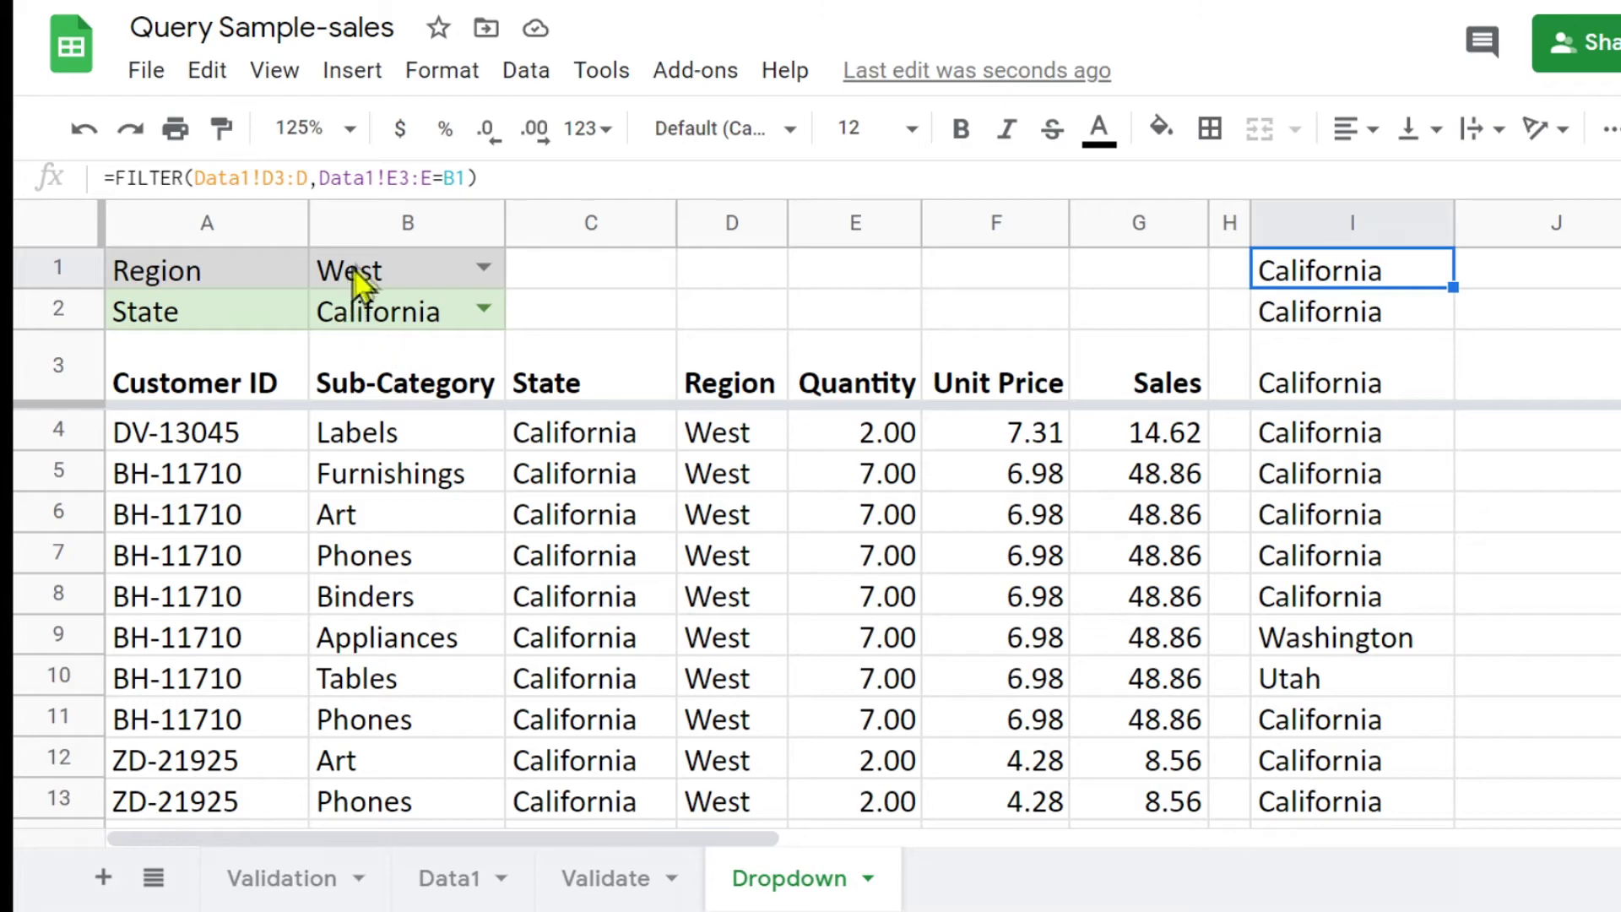
pyautogui.click(481, 263)
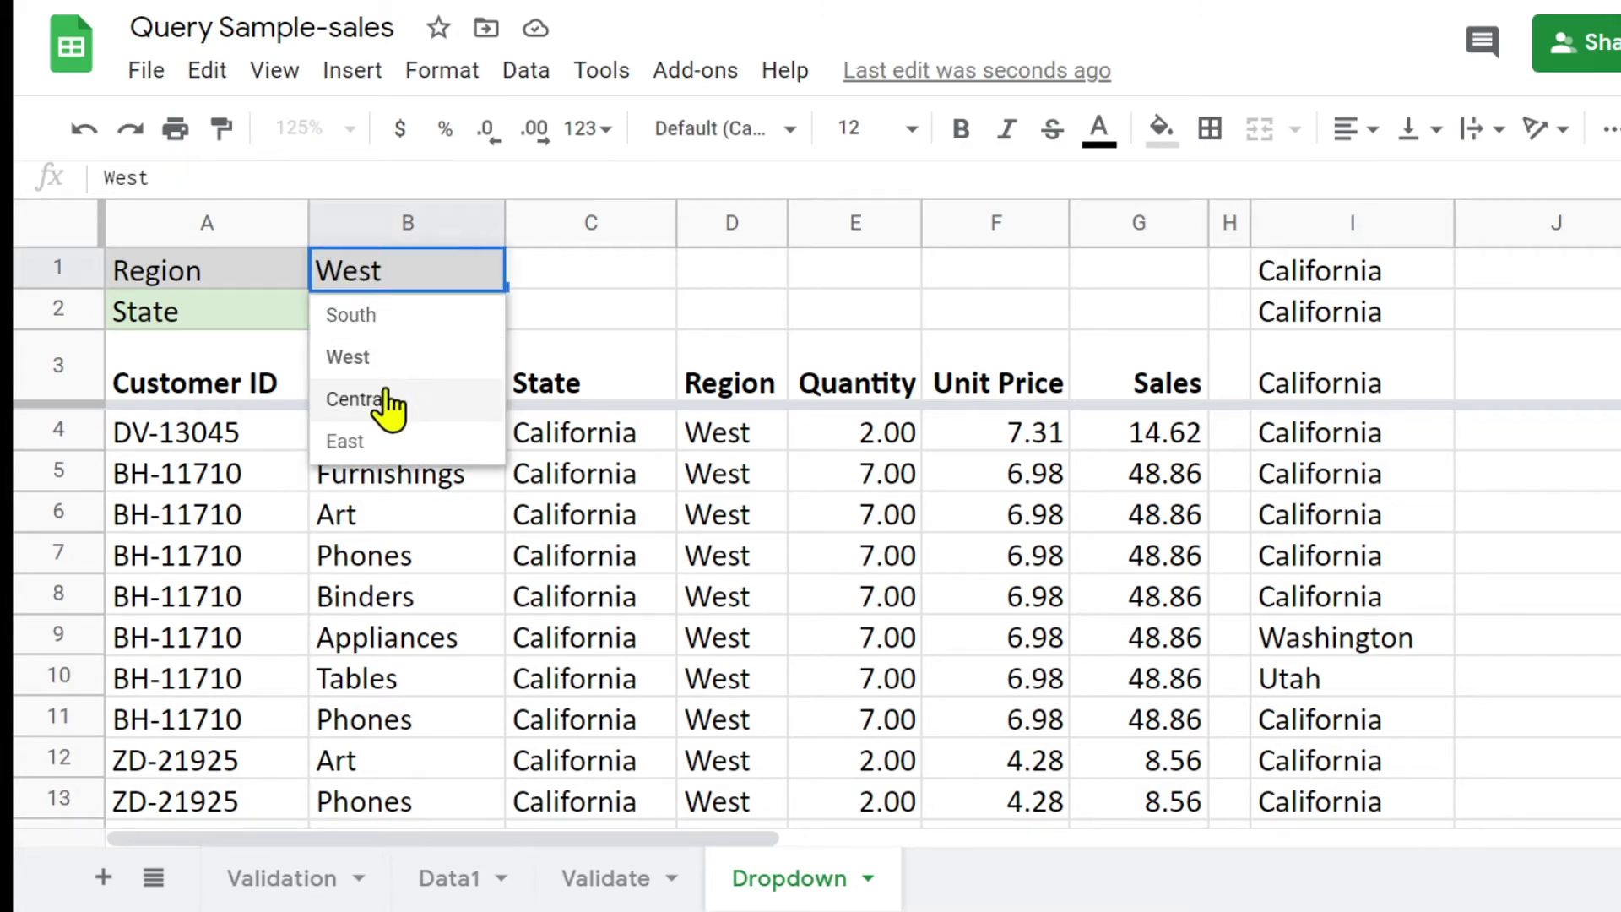
pyautogui.click(354, 399)
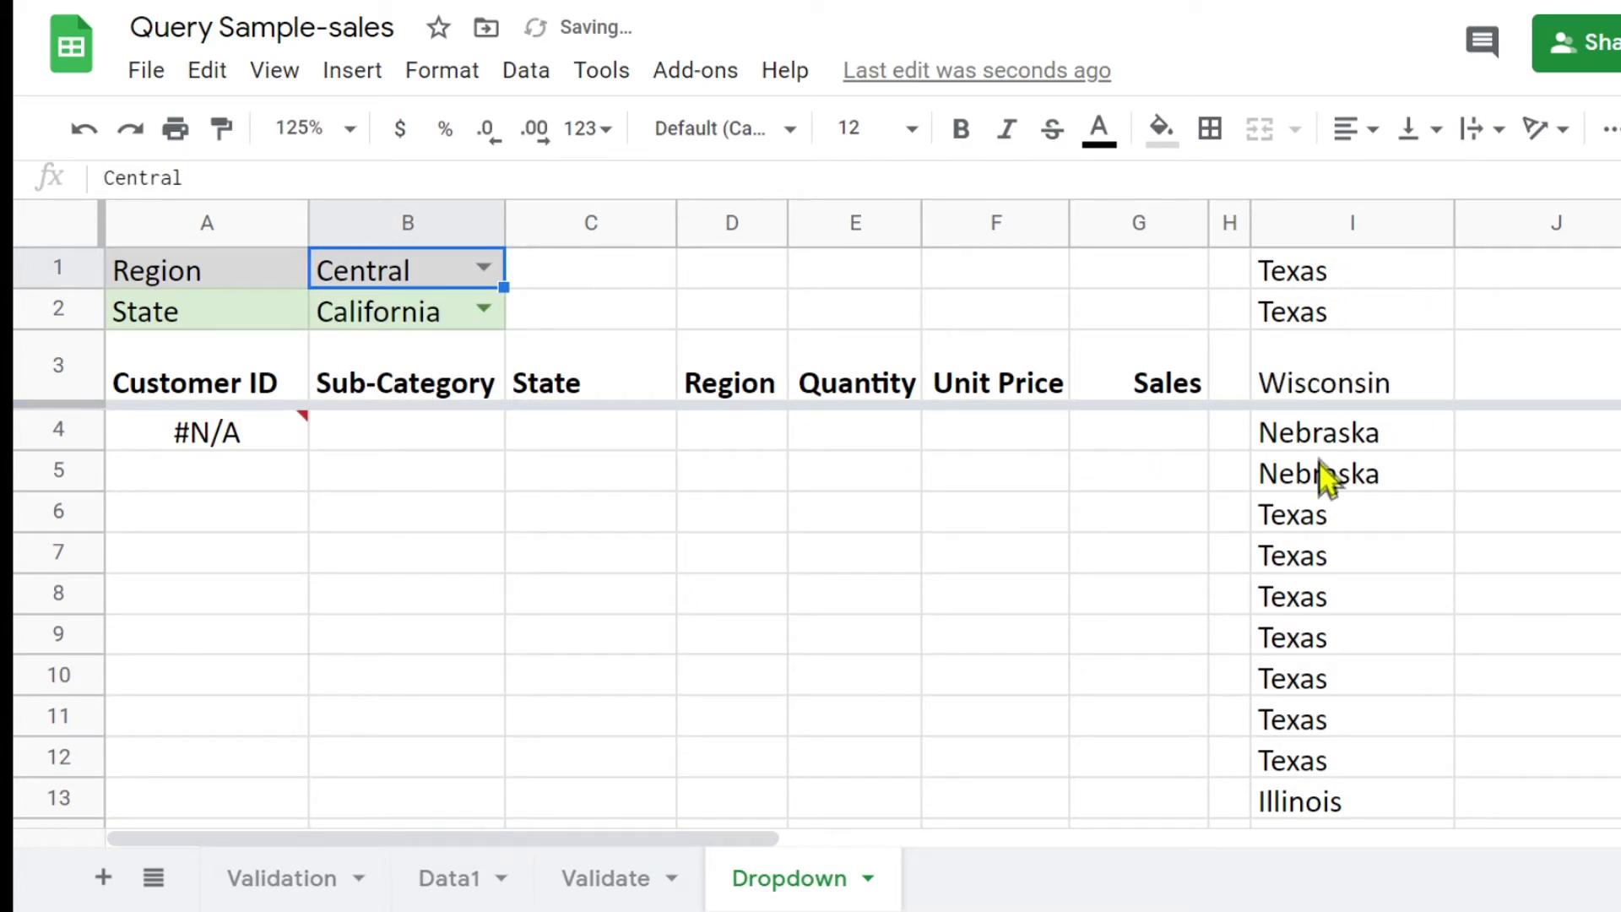
# - Review the state list in column I and wrap I1's FILTER formula in UNIQUE to remove repeated states
pyautogui.scroll(-4, 1319, 469)
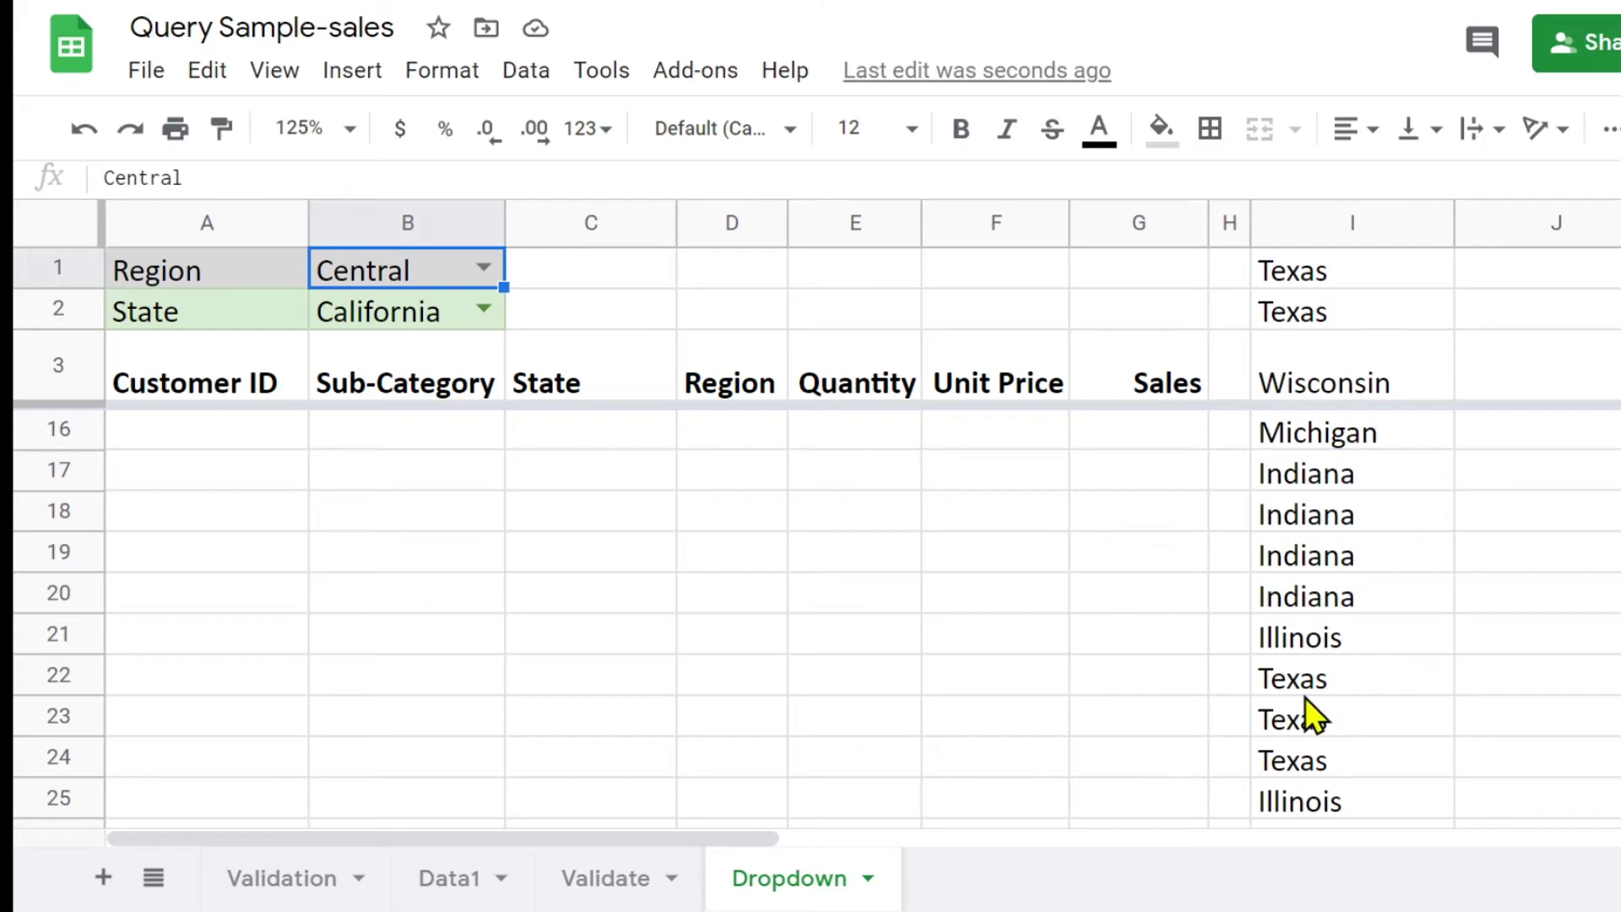
pyautogui.scroll(4, 1323, 634)
pyautogui.click(1299, 279)
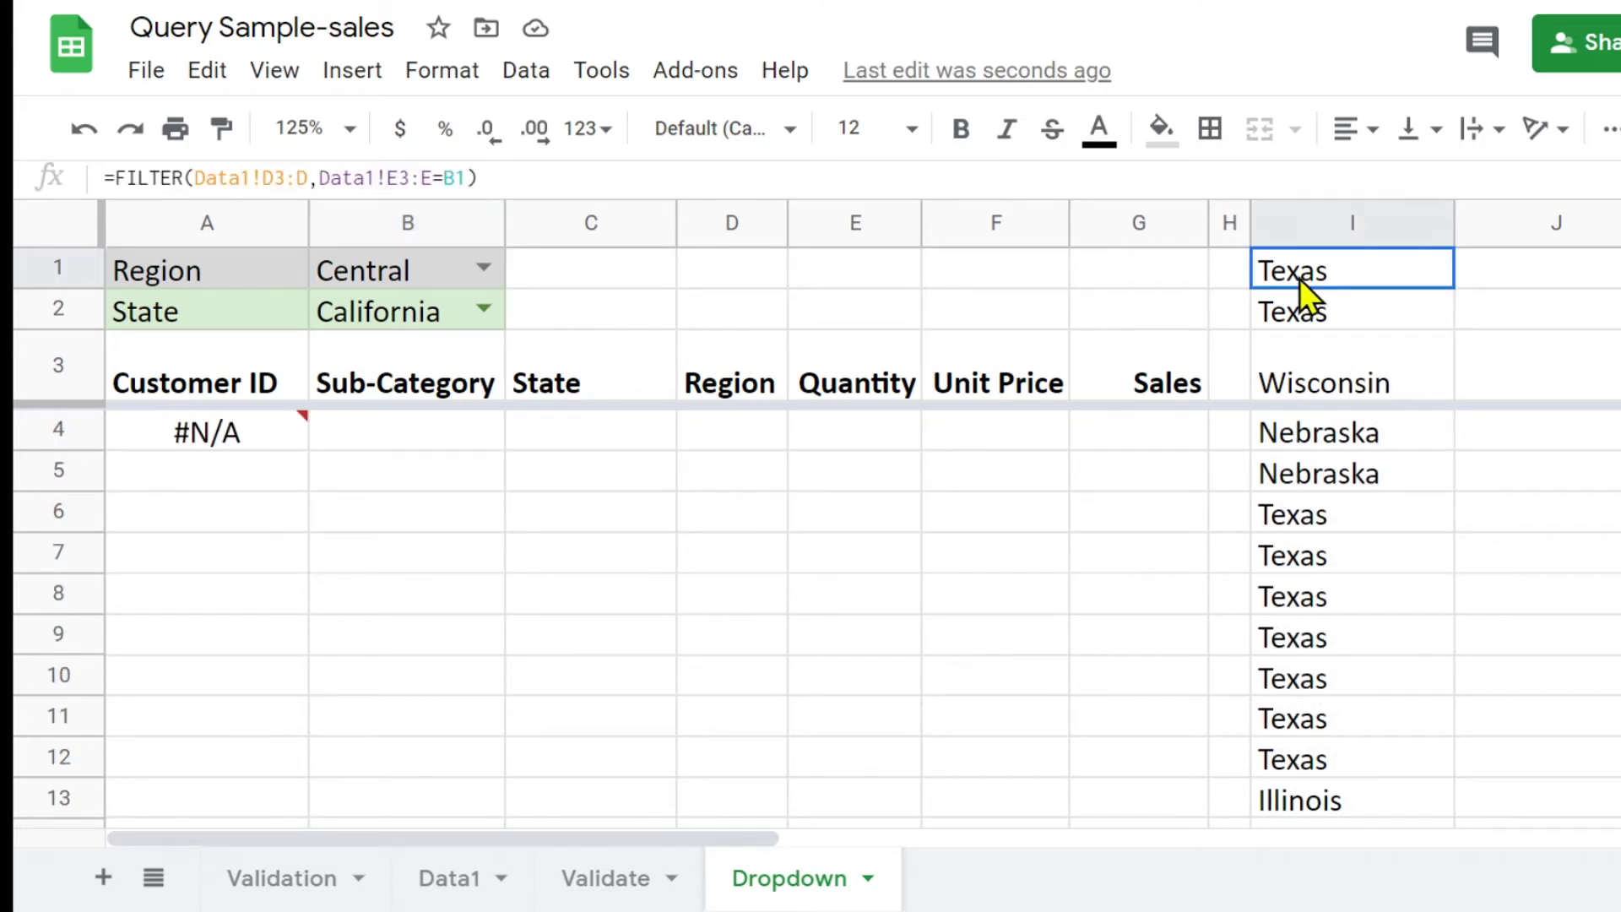
pyautogui.scroll(-6, 1298, 399)
pyautogui.scroll(6, 1298, 398)
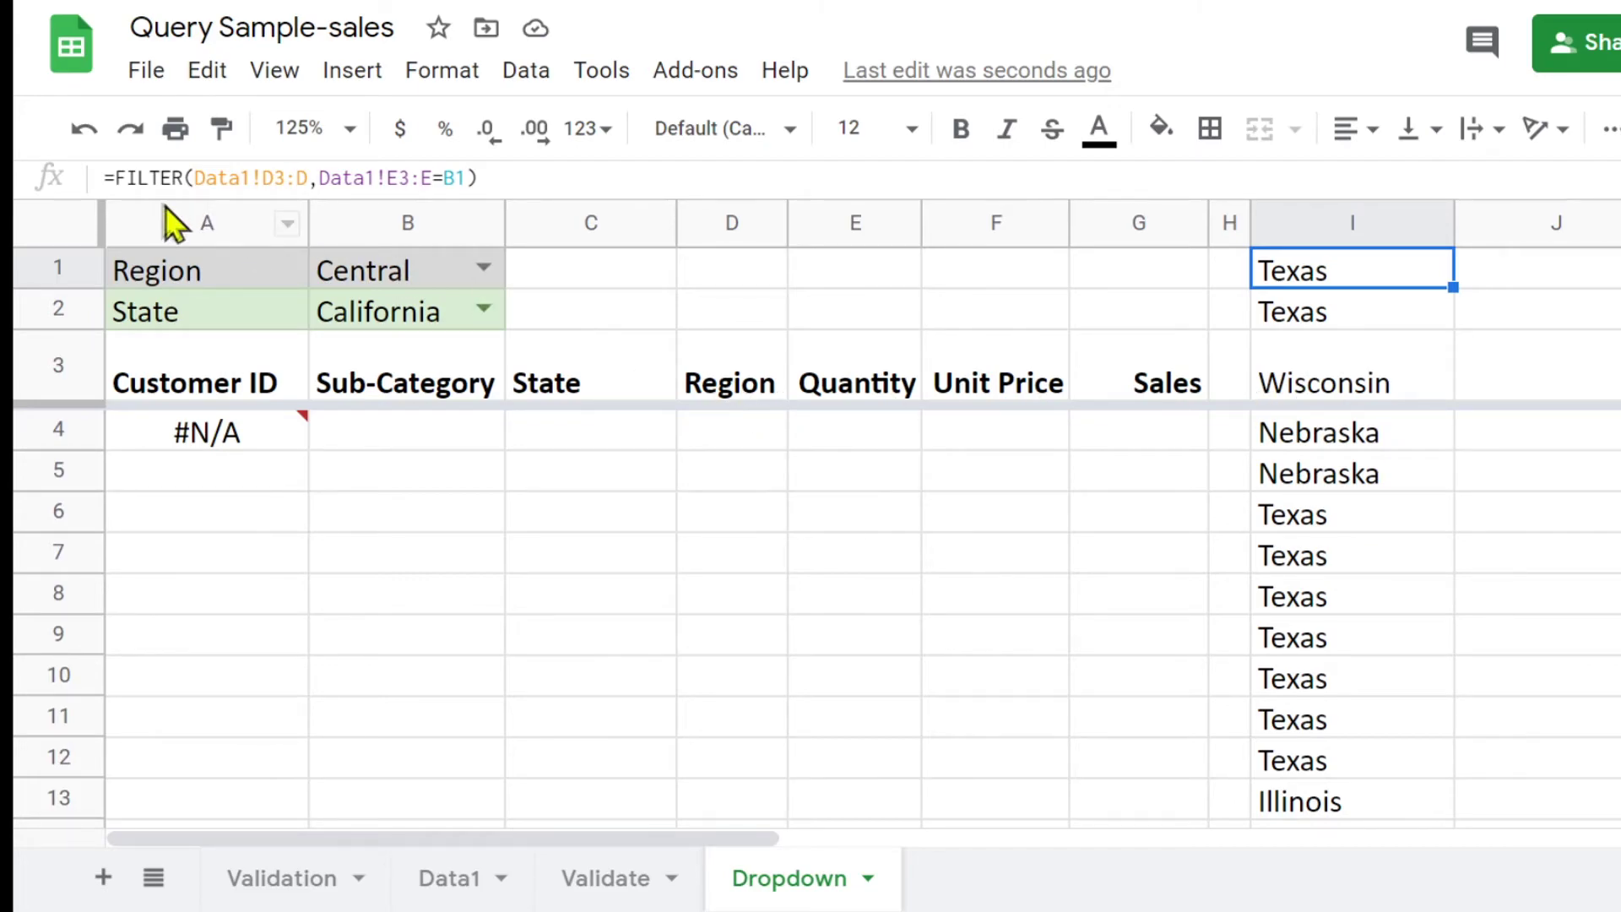
pyautogui.click(112, 177)
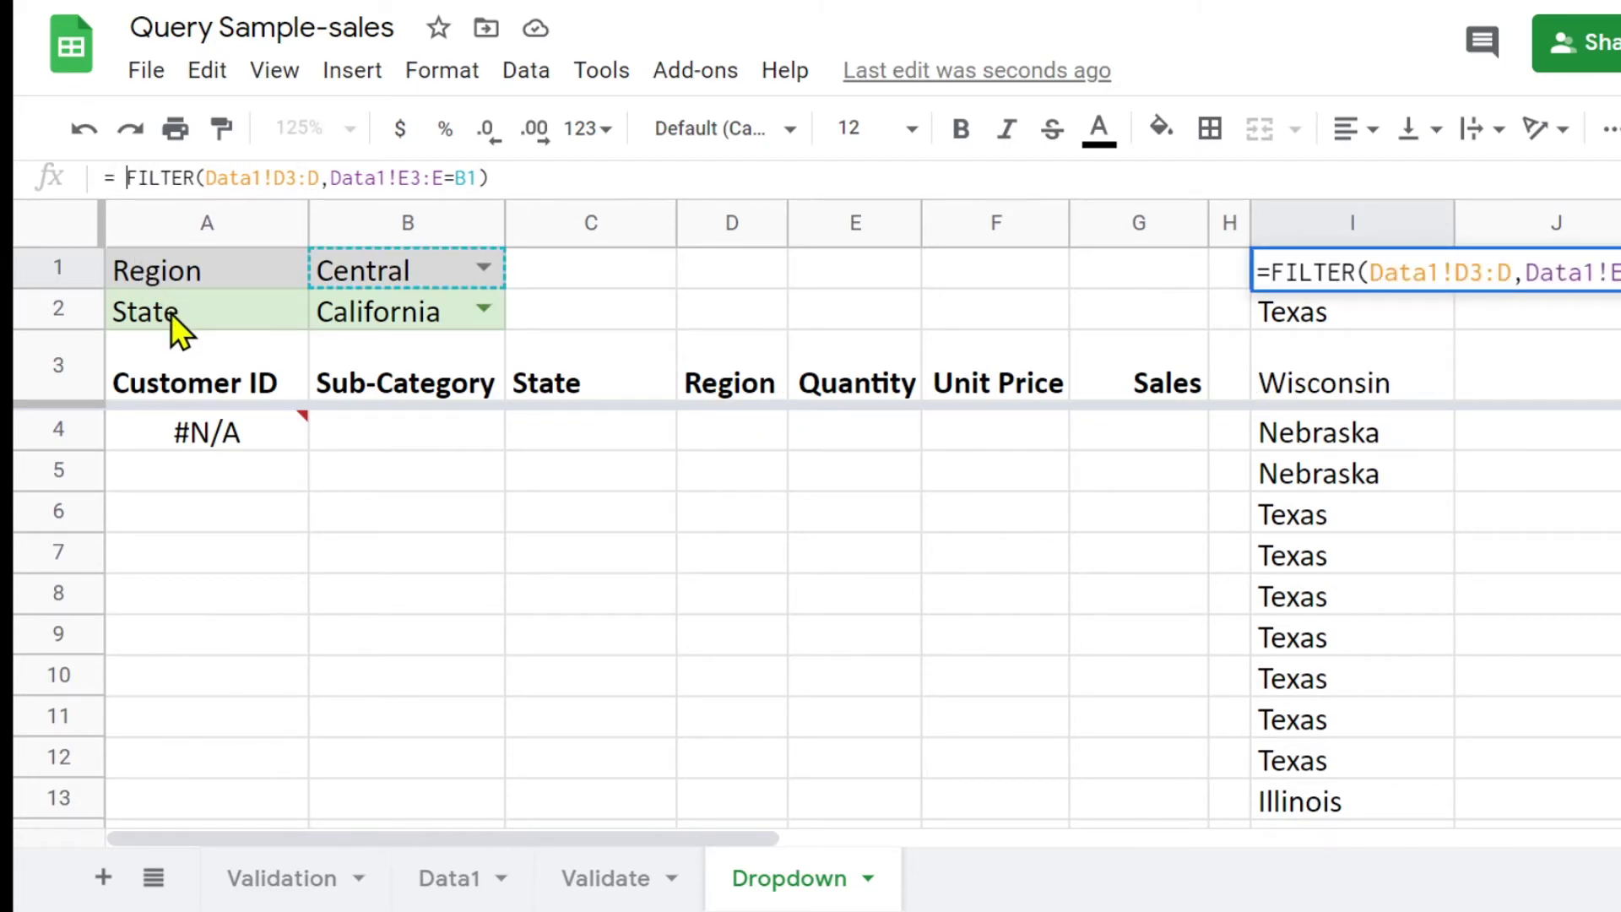
pyautogui.write('un')
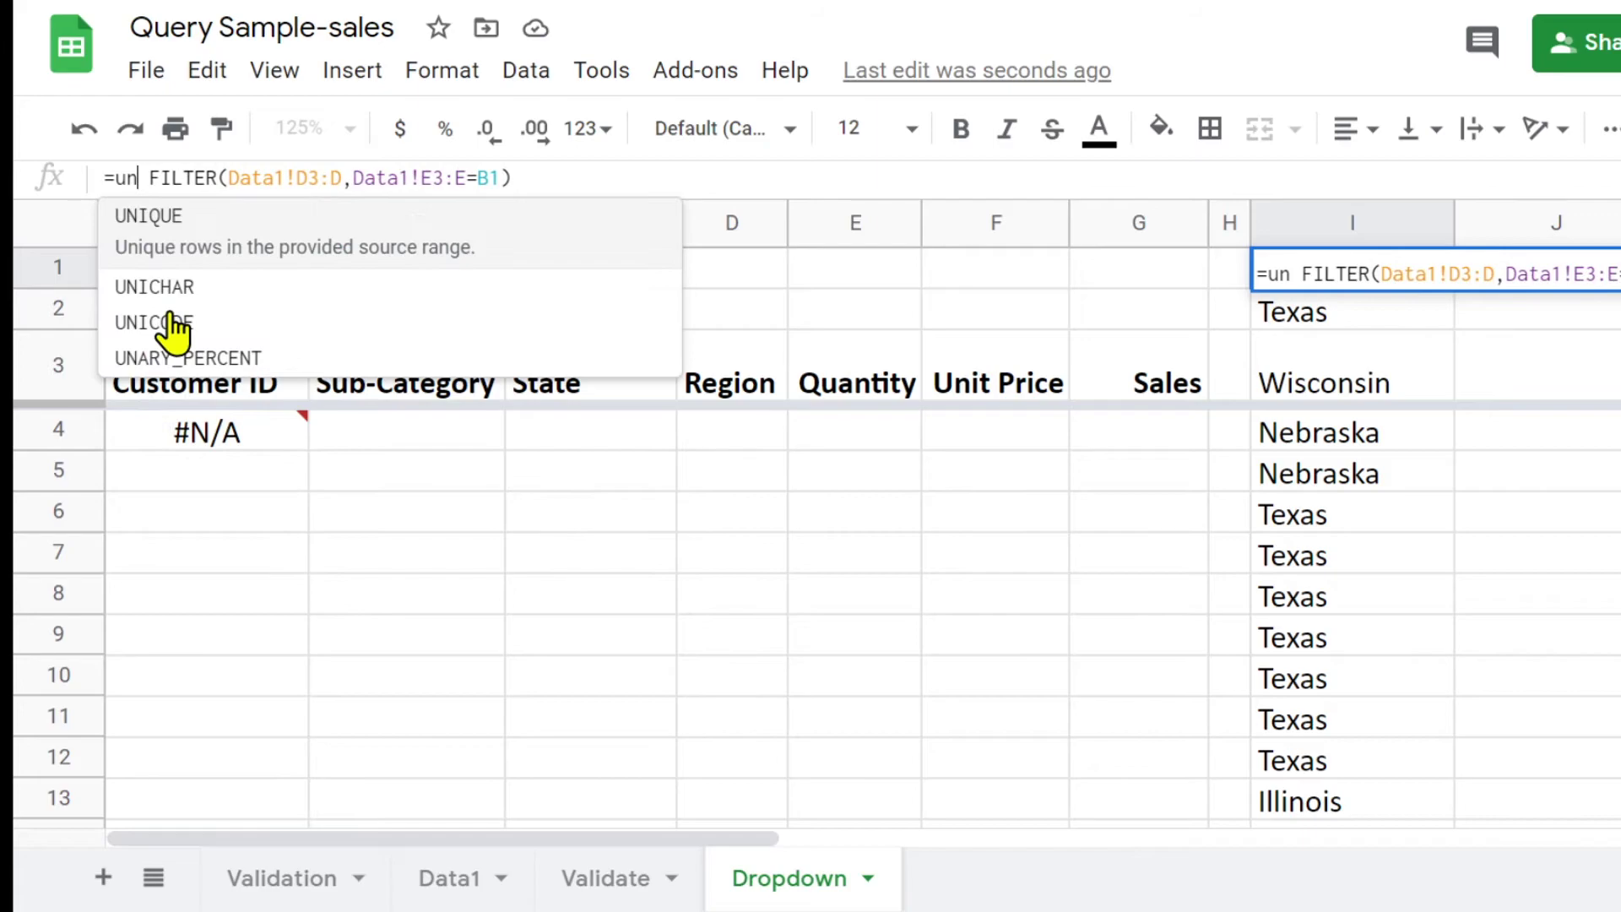
pyautogui.write('ique')
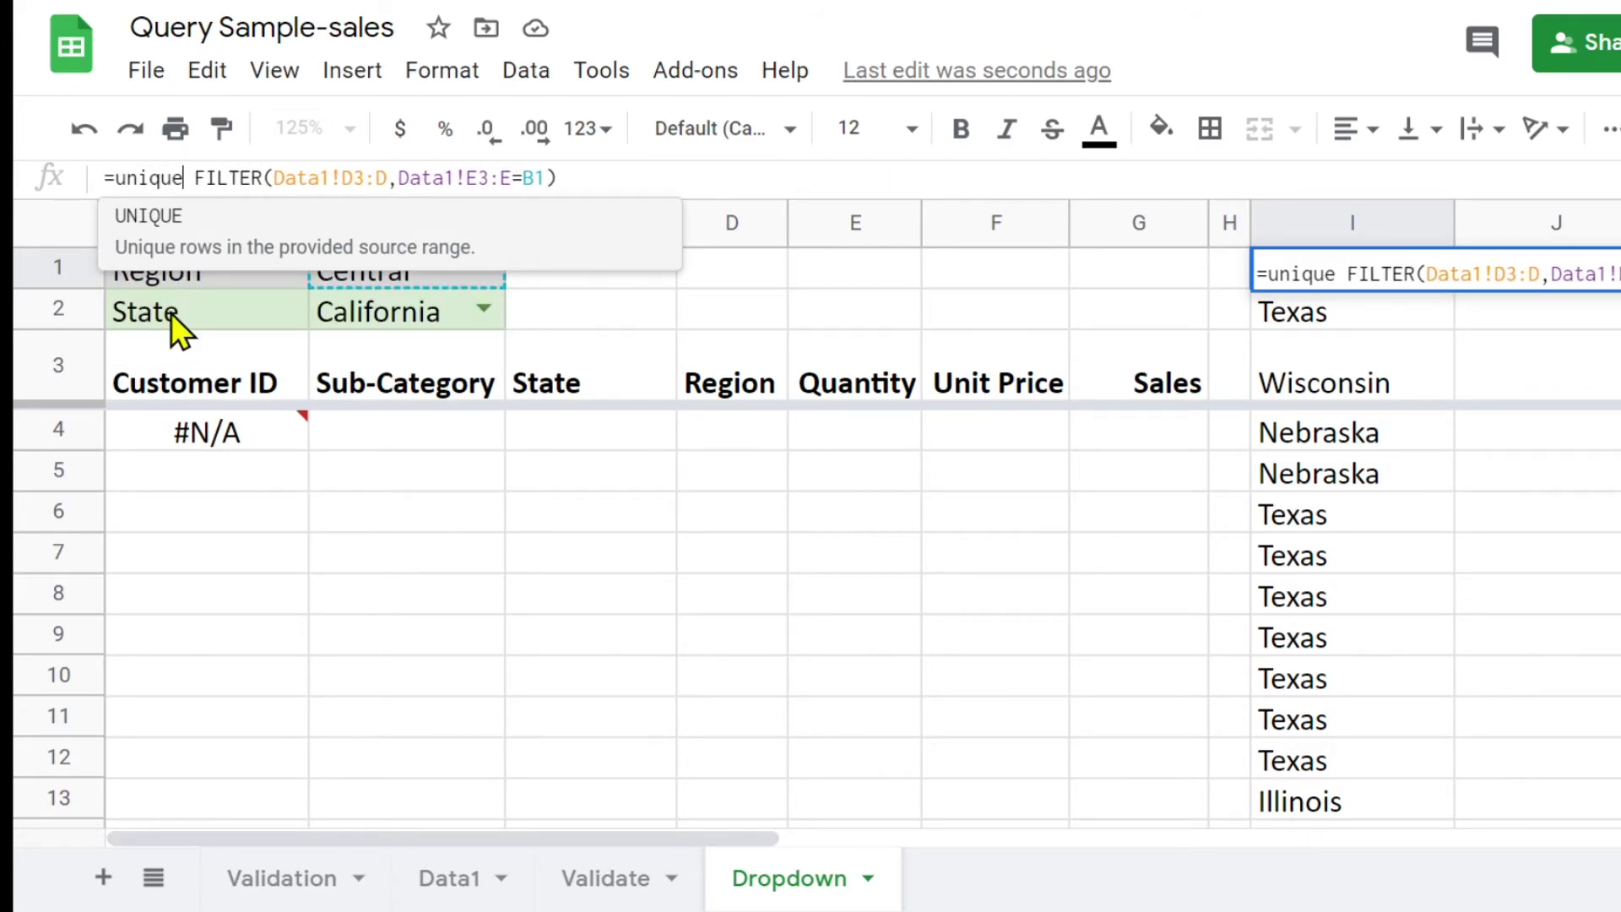
pyautogui.write('(')
pyautogui.click(602, 182)
pyautogui.press('Return')
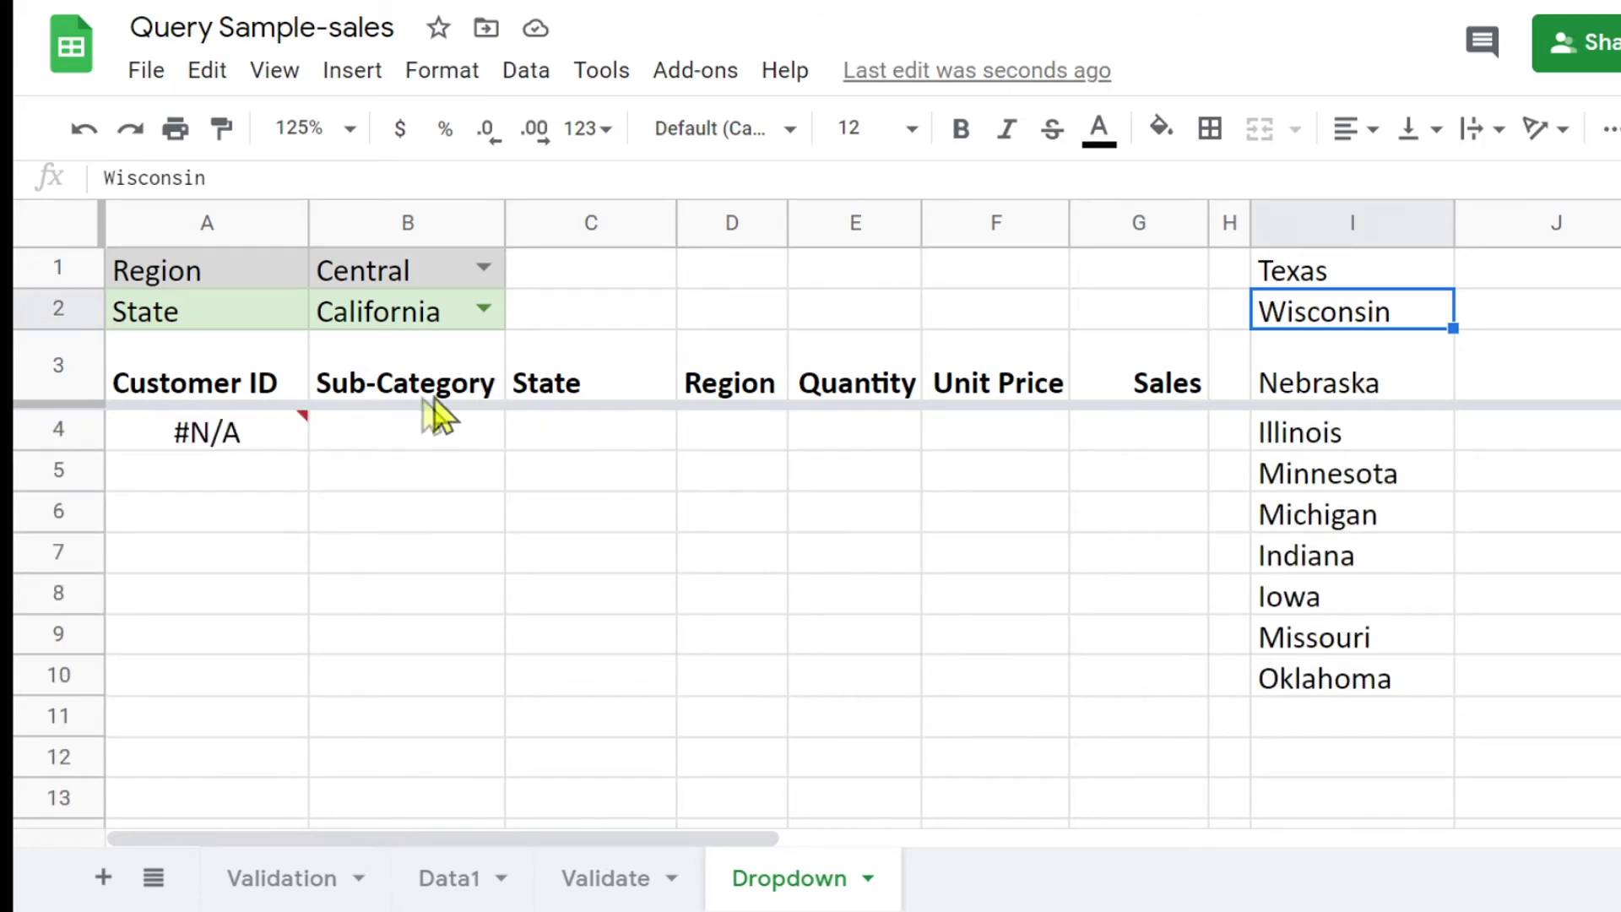
# - Test the unique state list in column I by choosing West and after that East in the Region dropdown in B1
pyautogui.click(481, 265)
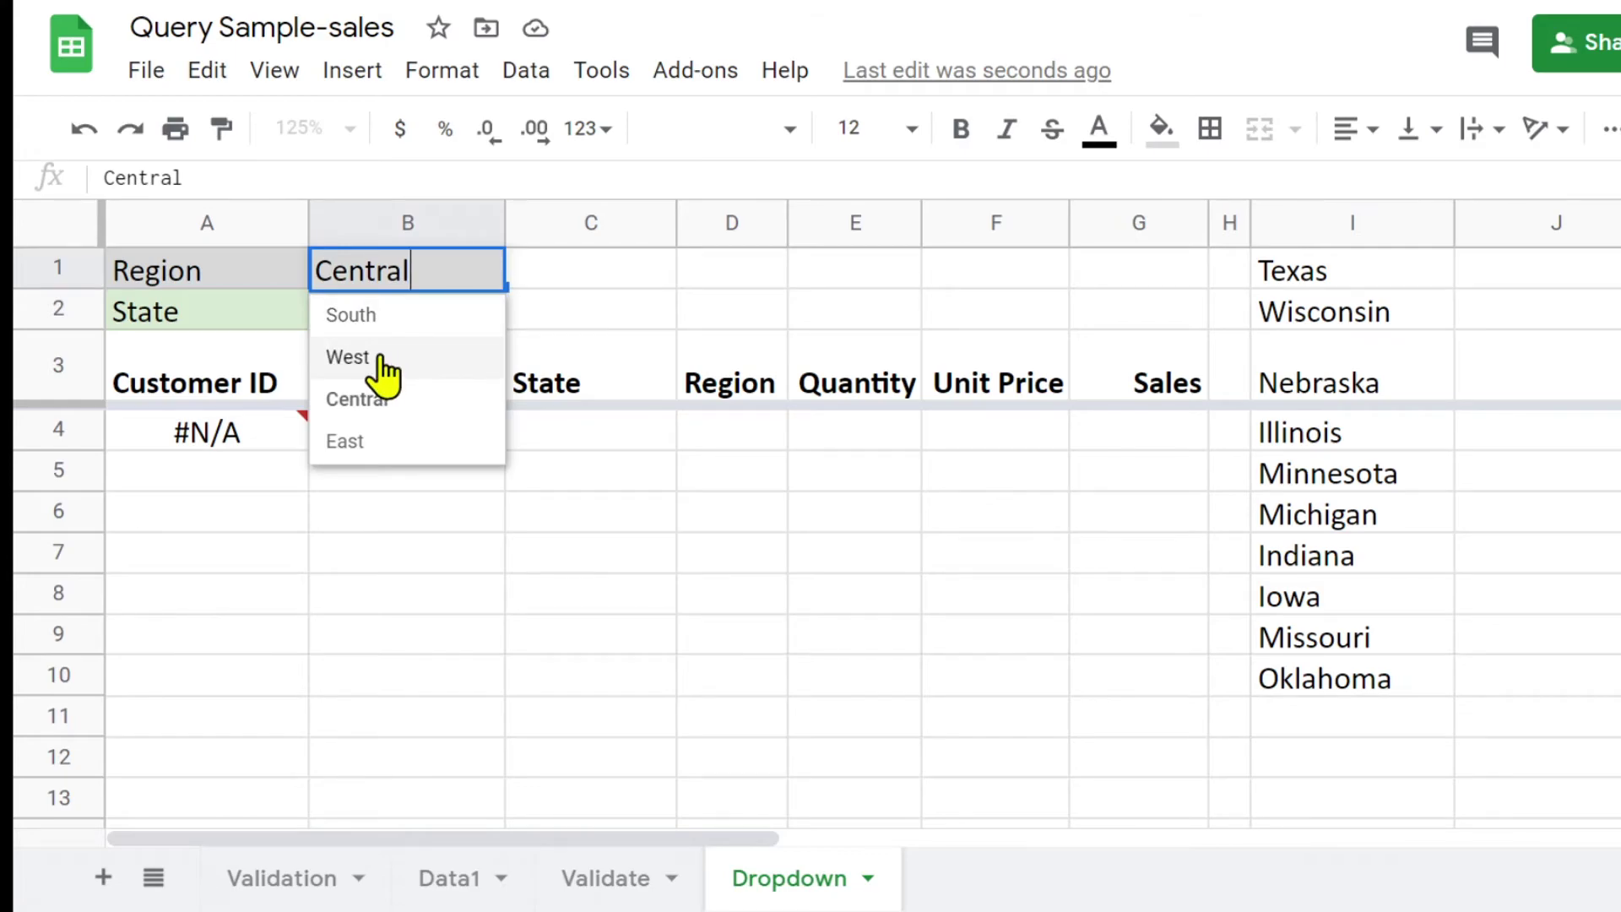
pyautogui.click(348, 357)
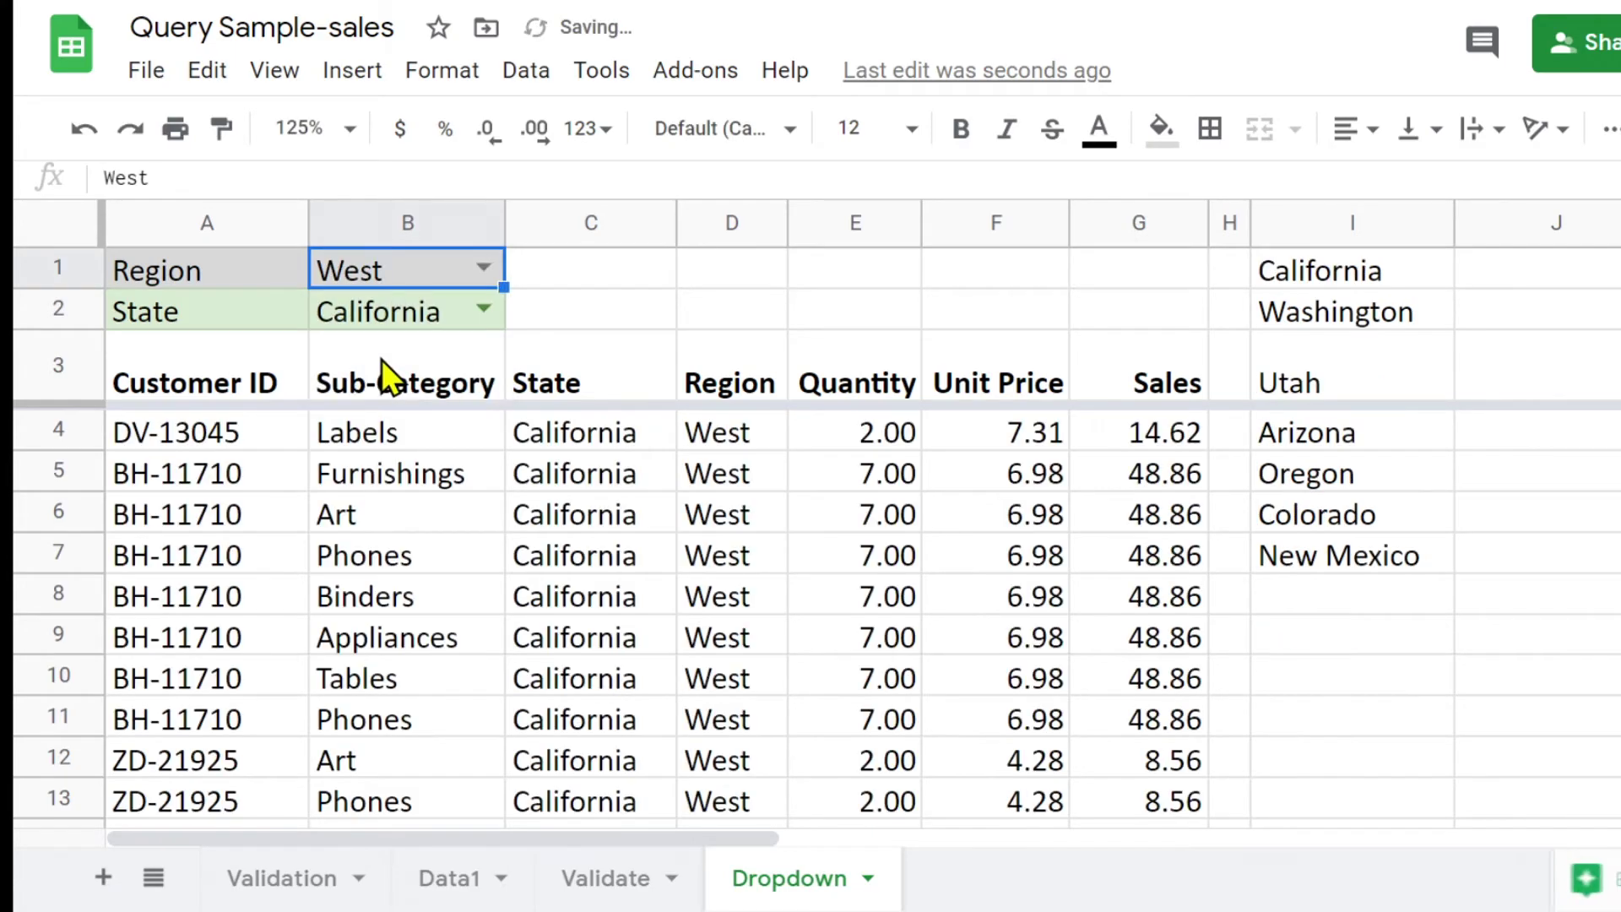
pyautogui.click(489, 266)
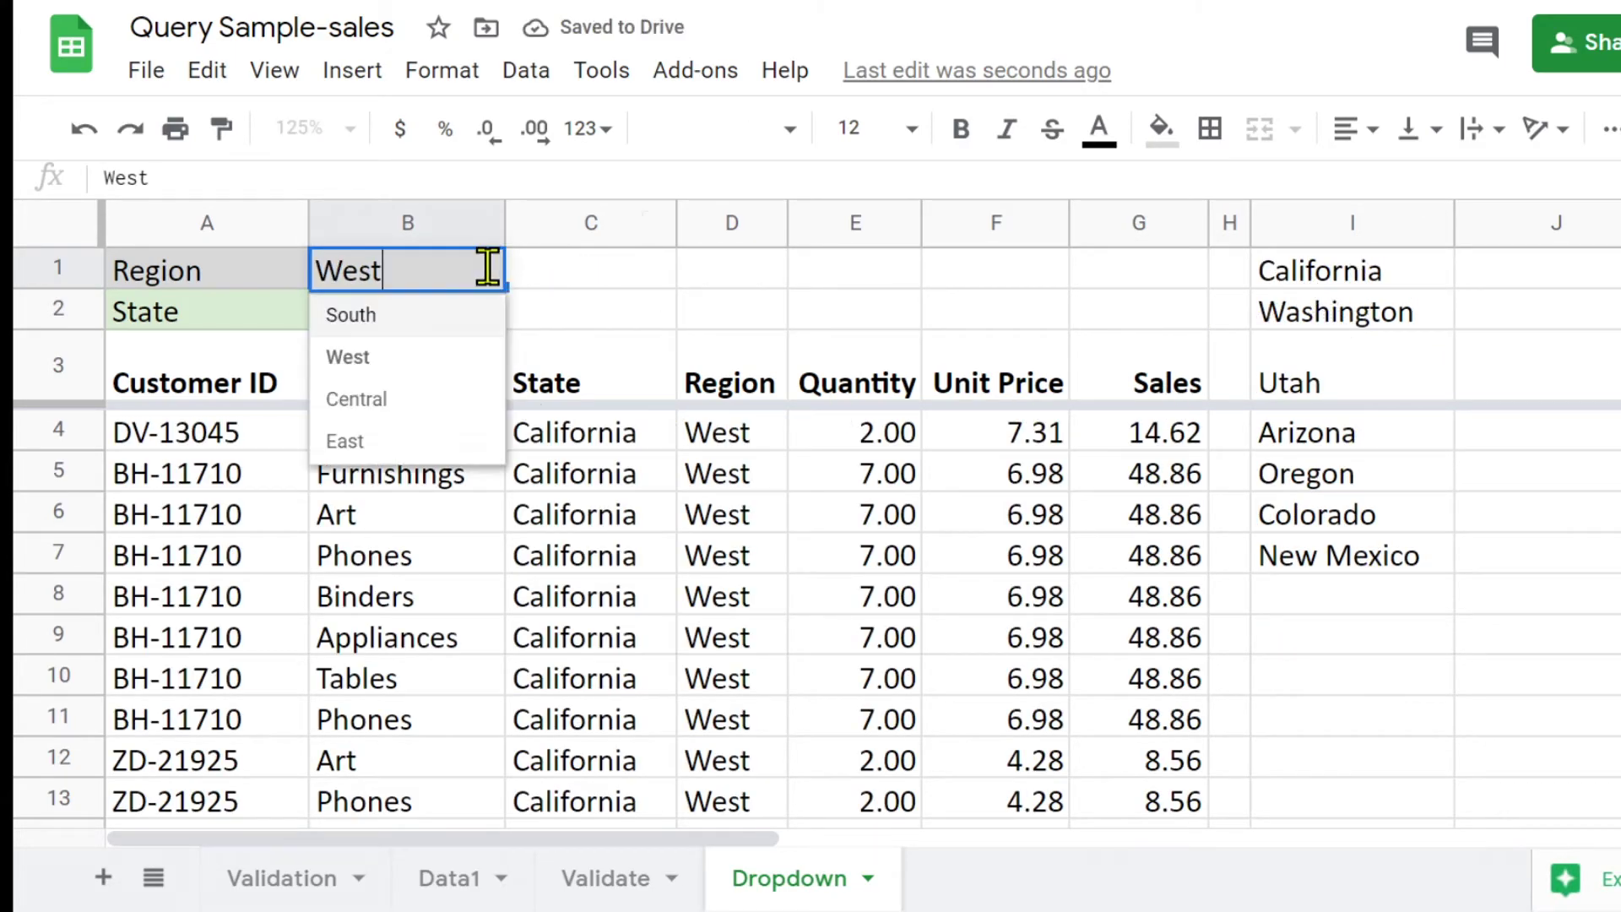
pyautogui.click(395, 442)
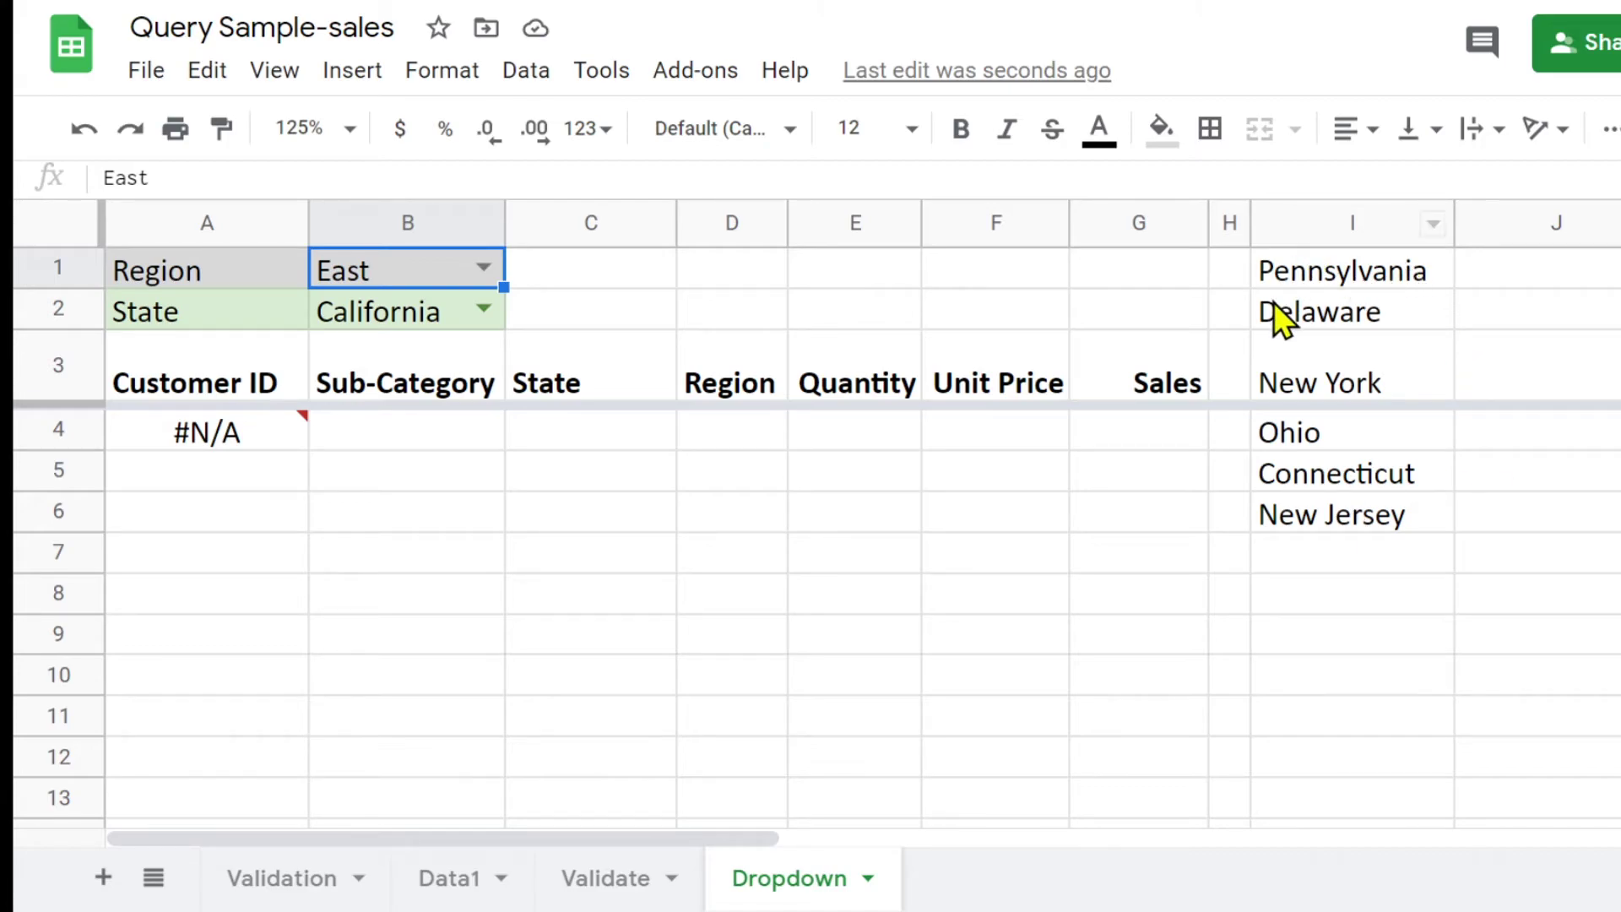
# - Move the UNIQUE state list formula from I1 to I4, and test the Region dropdown in B1 with South and East
pyautogui.click(1310, 261)
pyautogui.moveTo(1289, 245); pyautogui.dragTo(1457, 432)
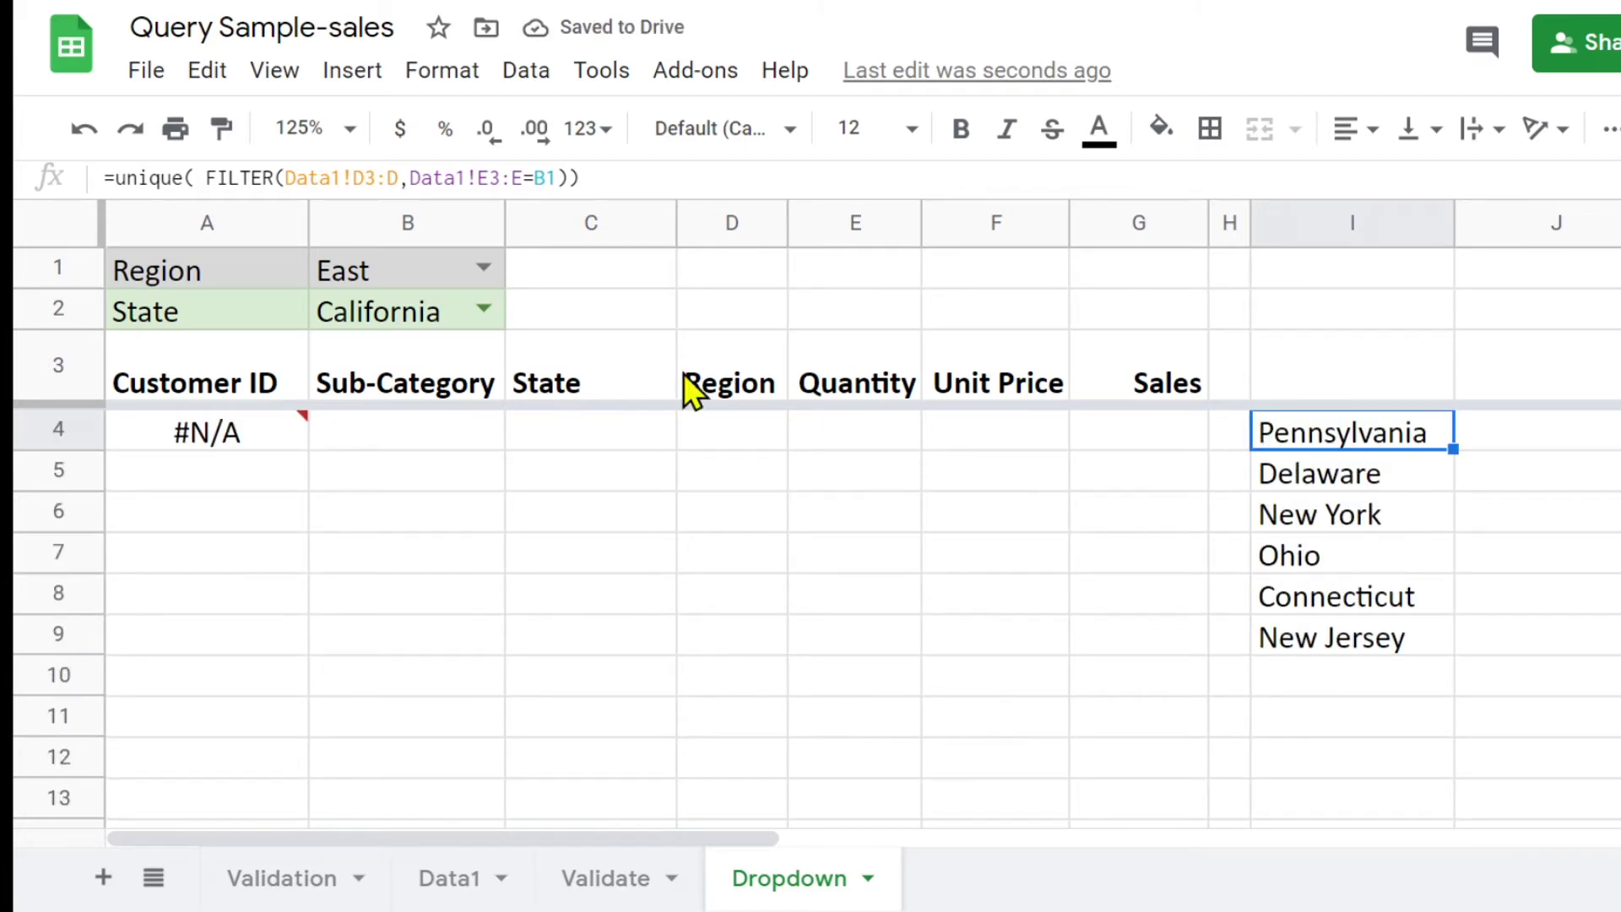
pyautogui.click(475, 257)
pyautogui.click(484, 266)
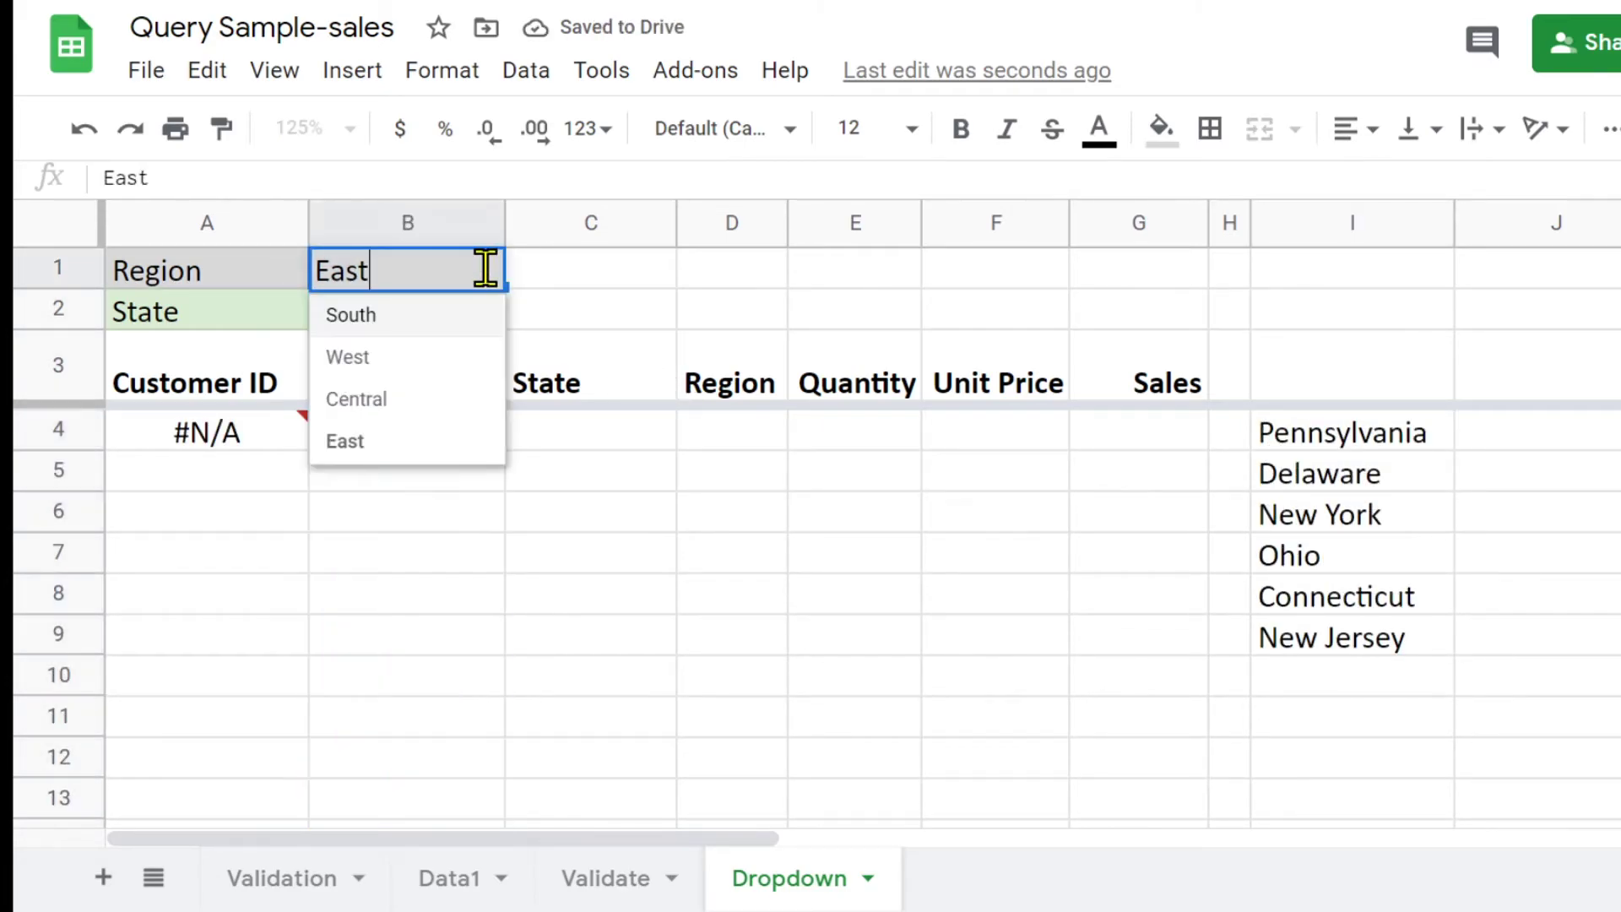
pyautogui.click(395, 323)
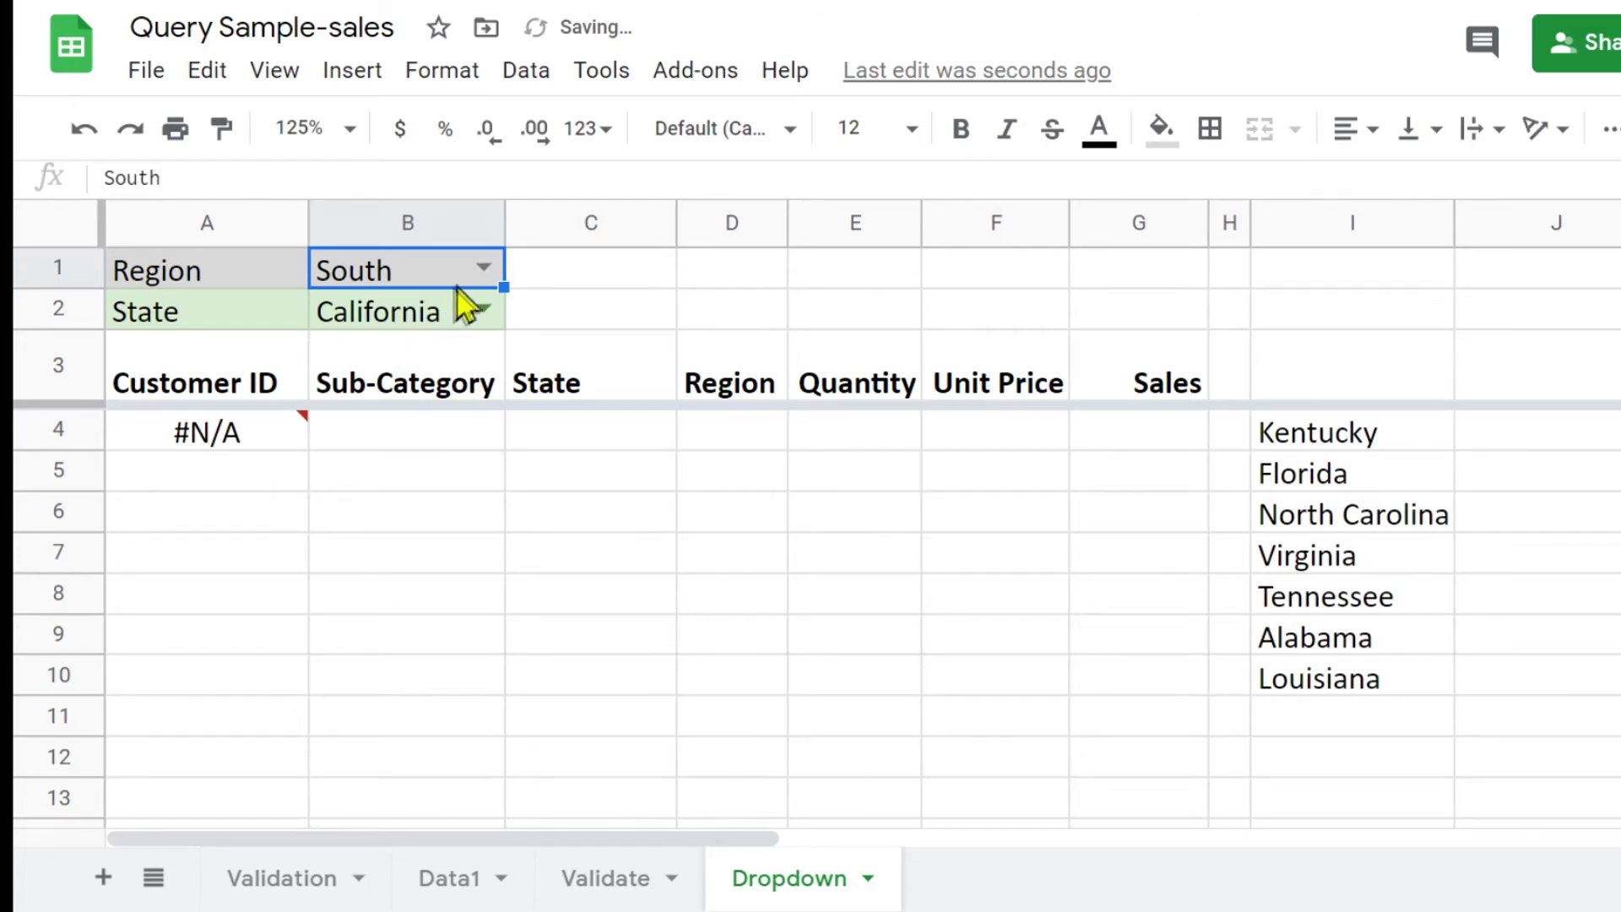
pyautogui.click(484, 269)
pyautogui.click(389, 440)
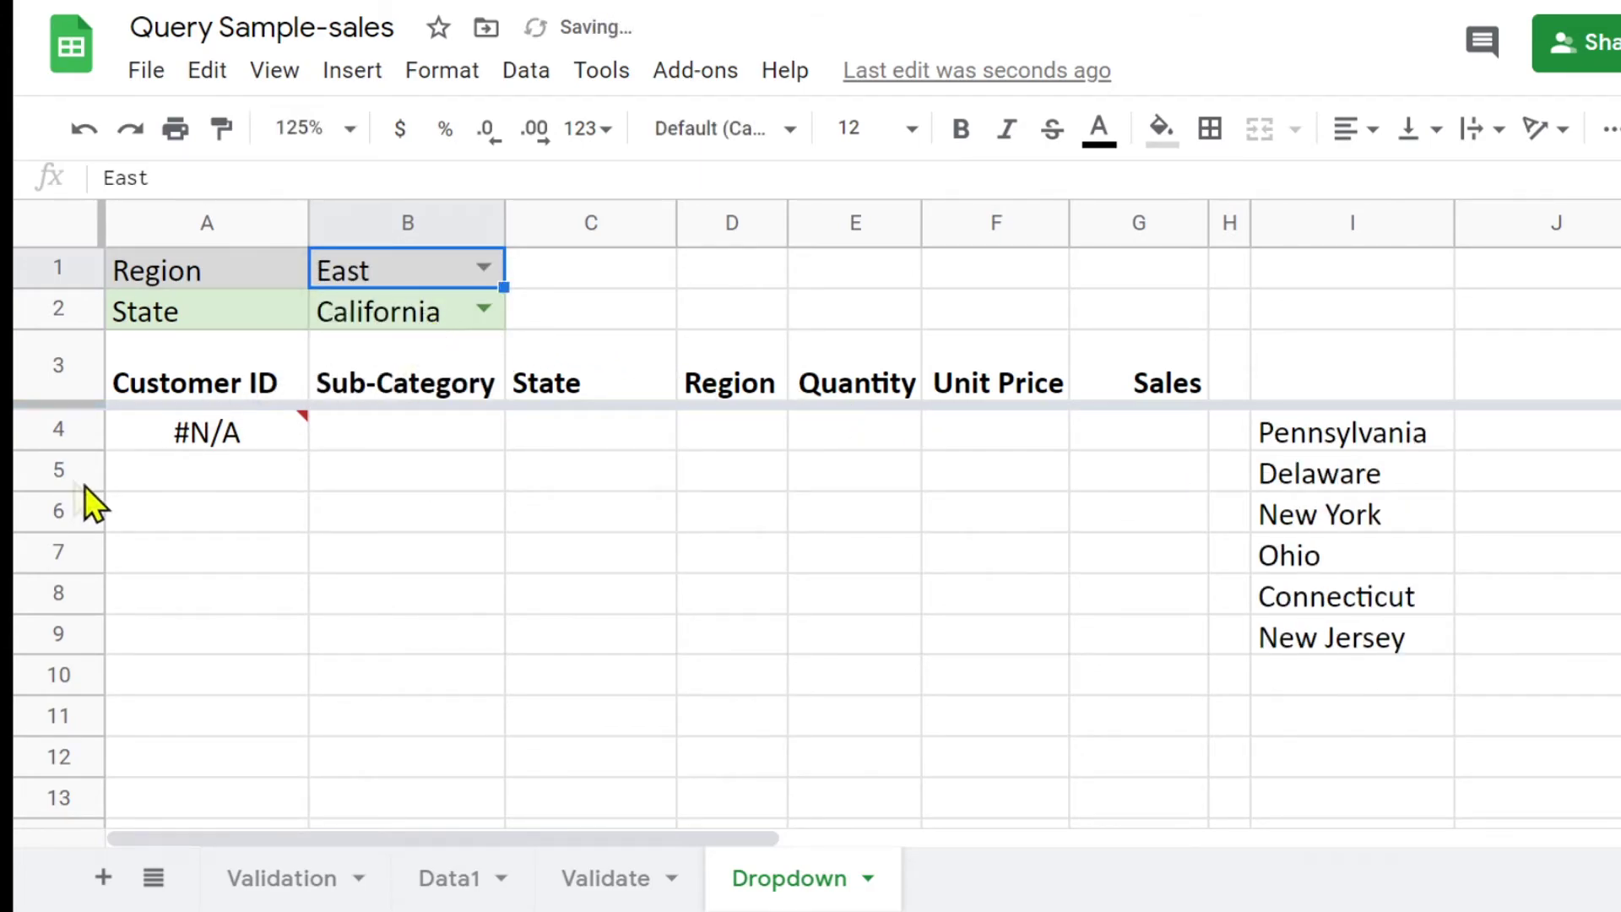
# - Replace the list range in State cell B2's data validation with the state list cells I4:I10
pyautogui.click(395, 321)
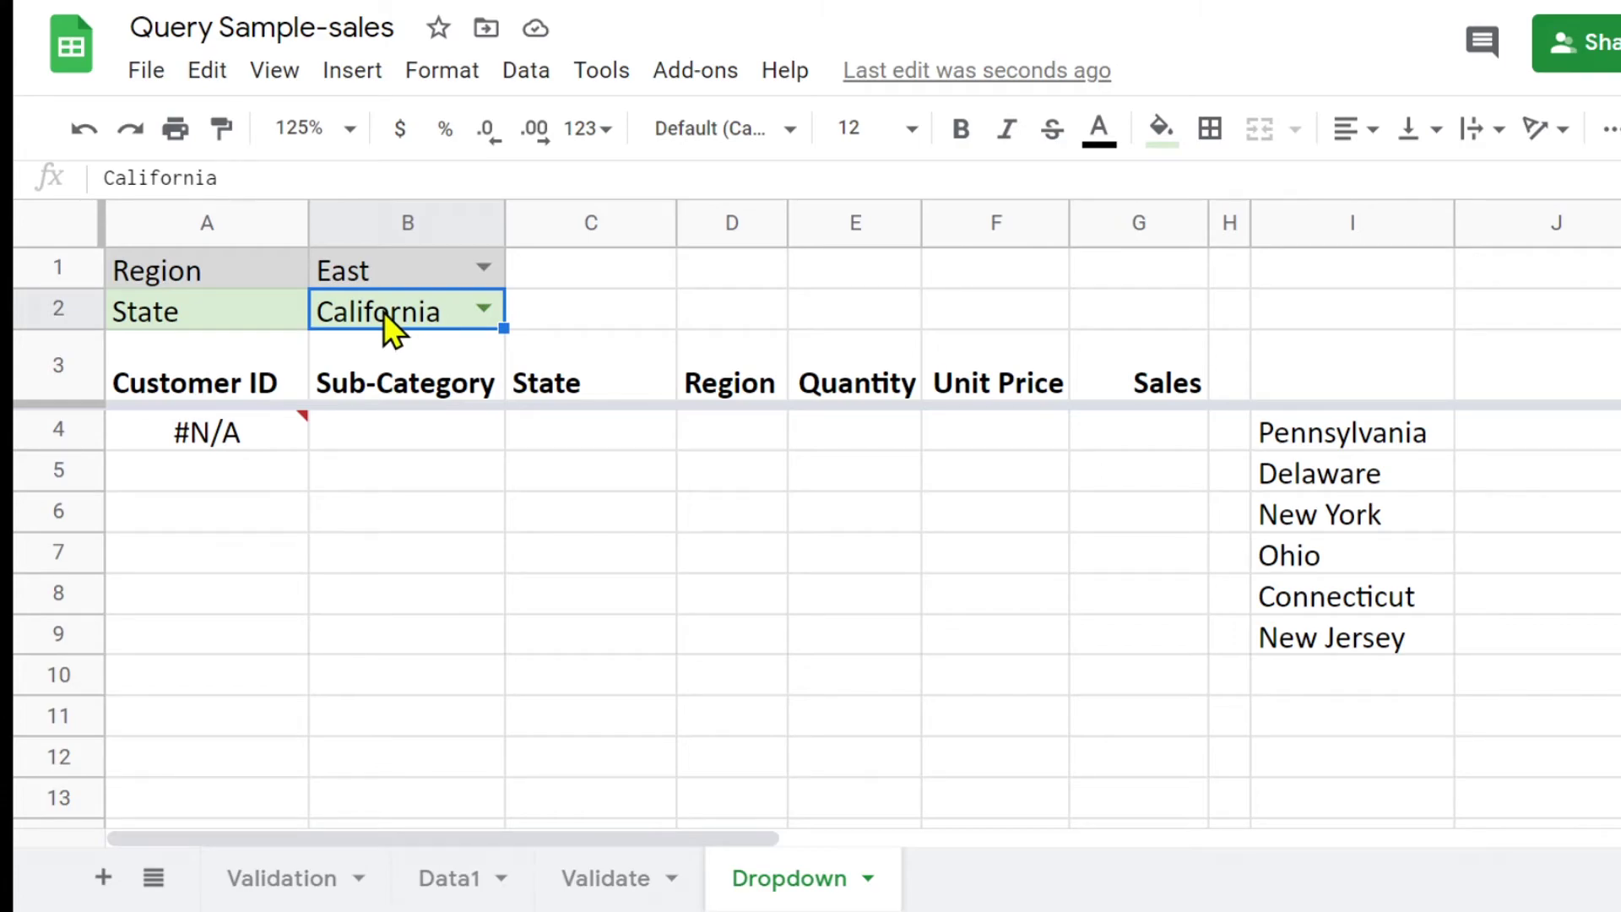
pyautogui.click(525, 84)
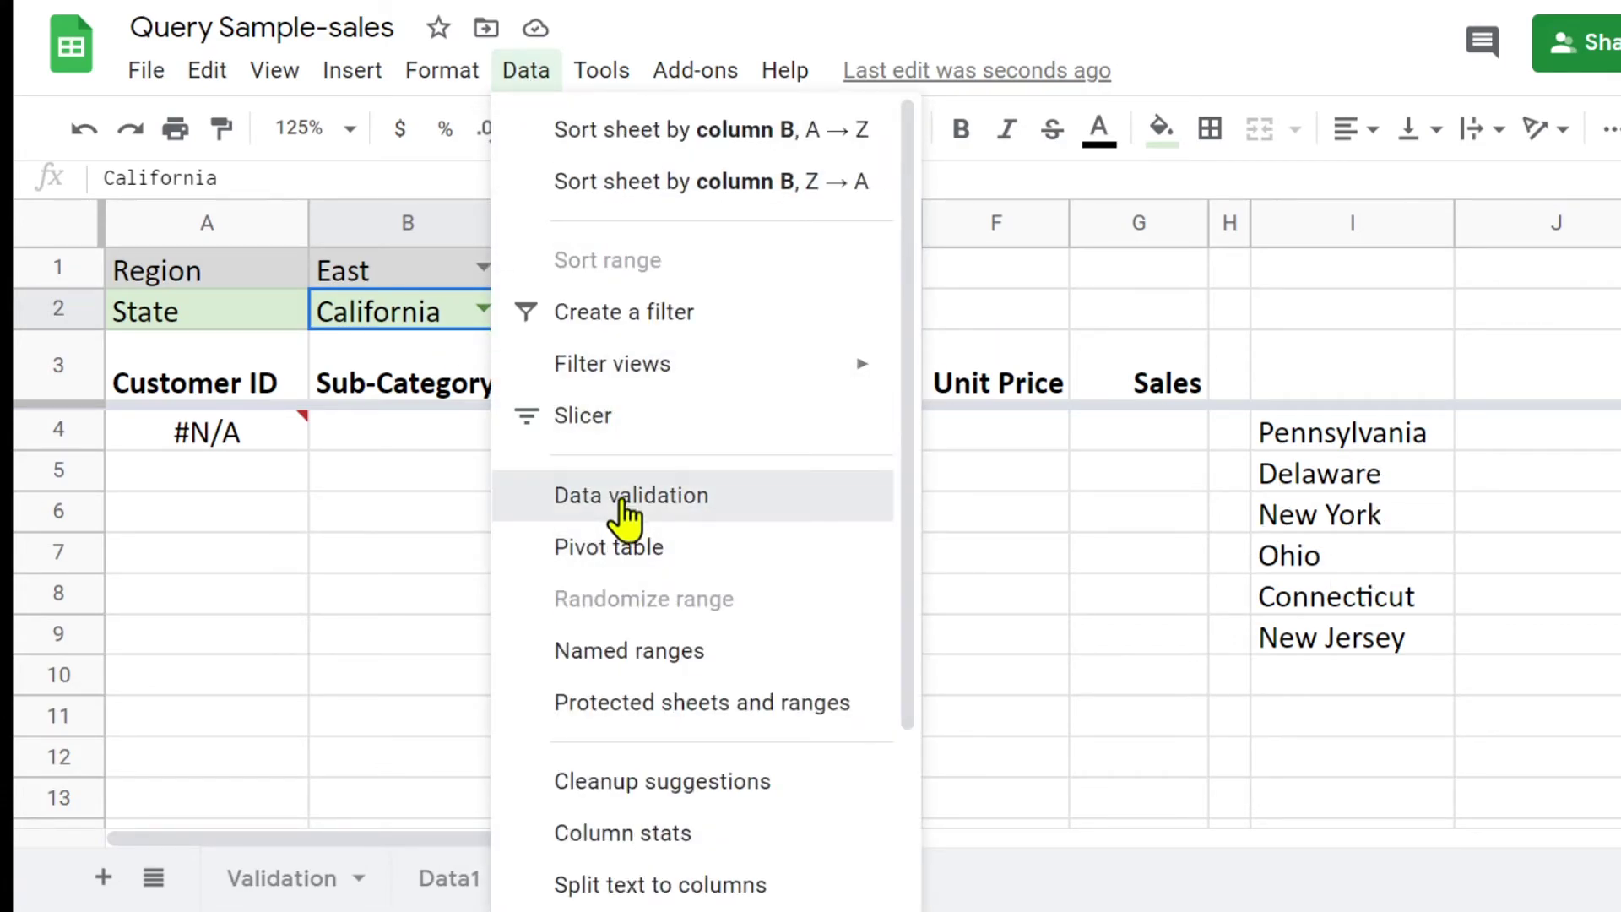
pyautogui.click(624, 498)
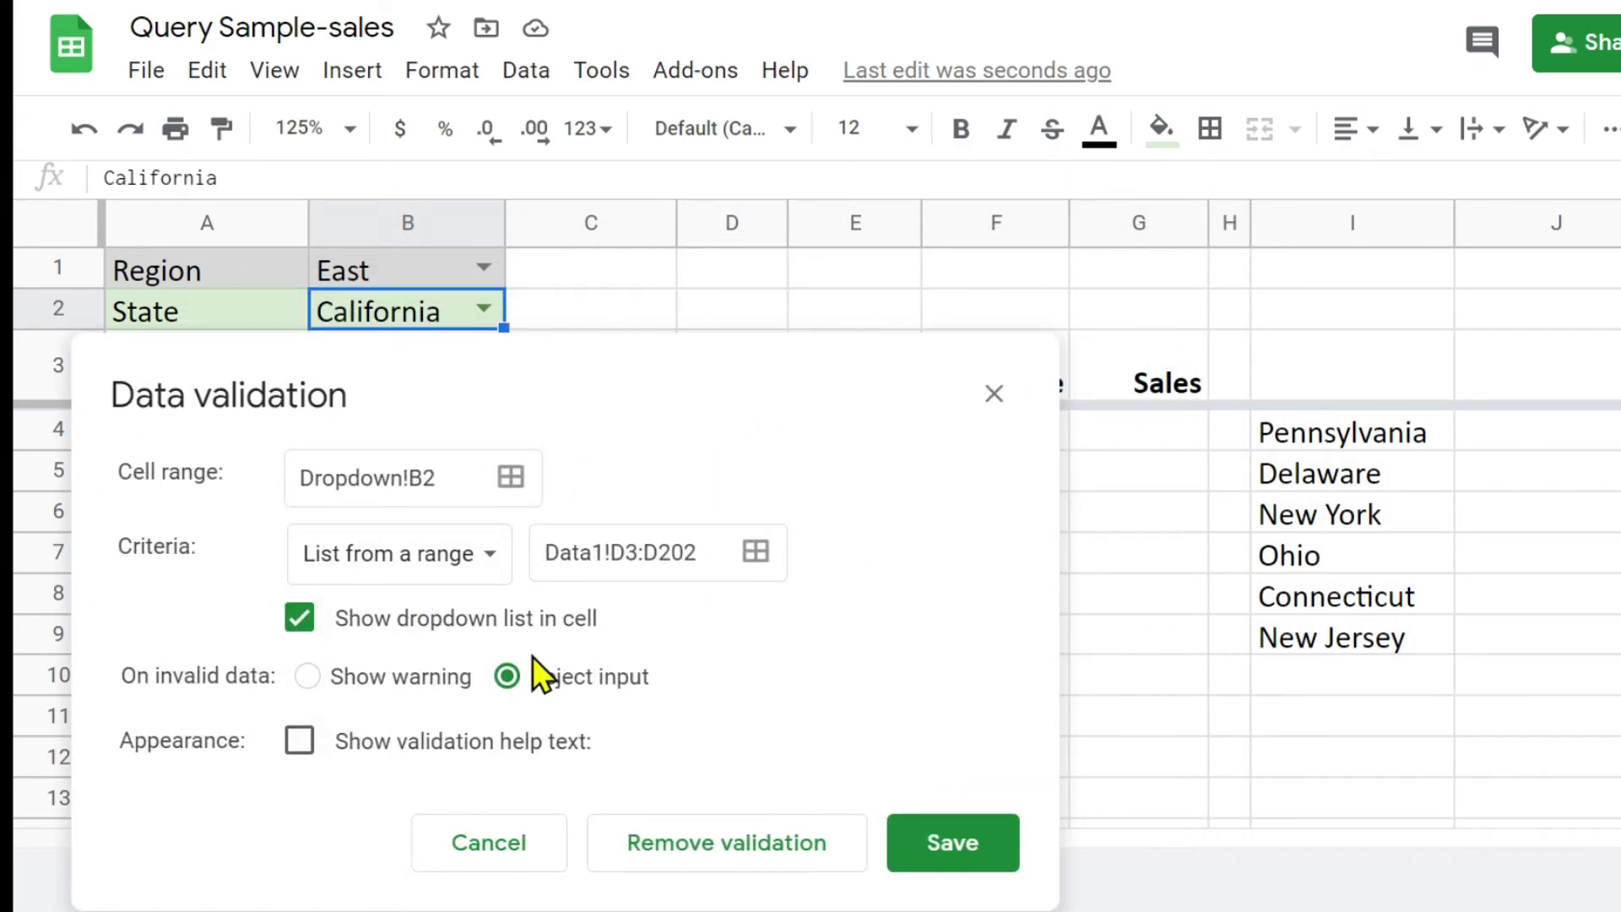
pyautogui.click(636, 554)
pyautogui.click(756, 551)
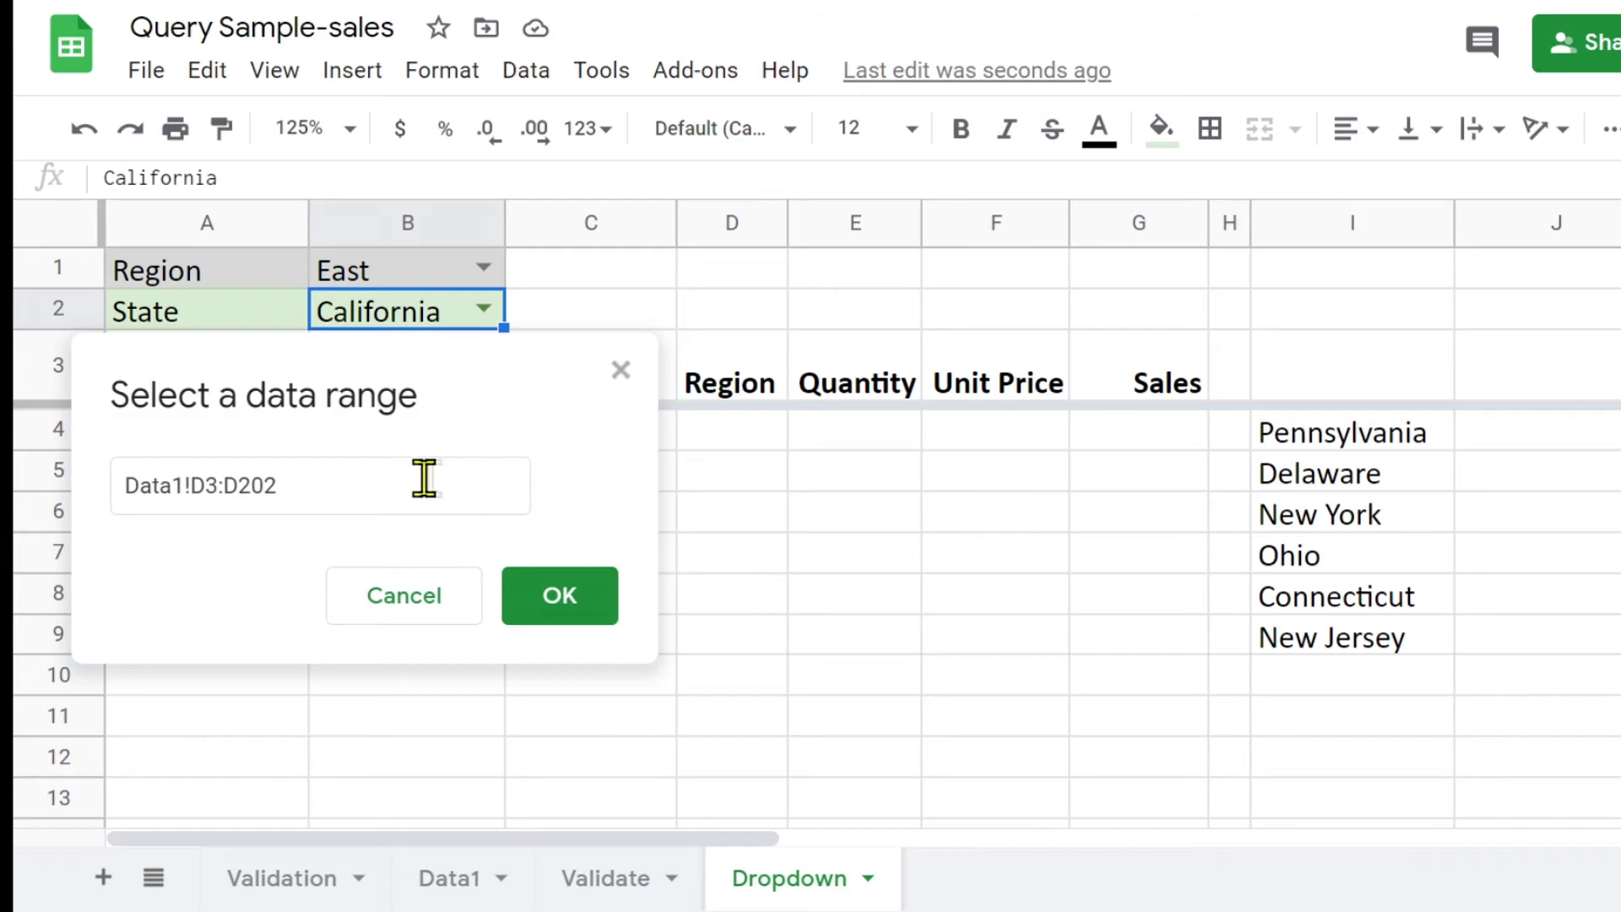
pyautogui.moveTo(354, 485); pyautogui.dragTo(8, 517)
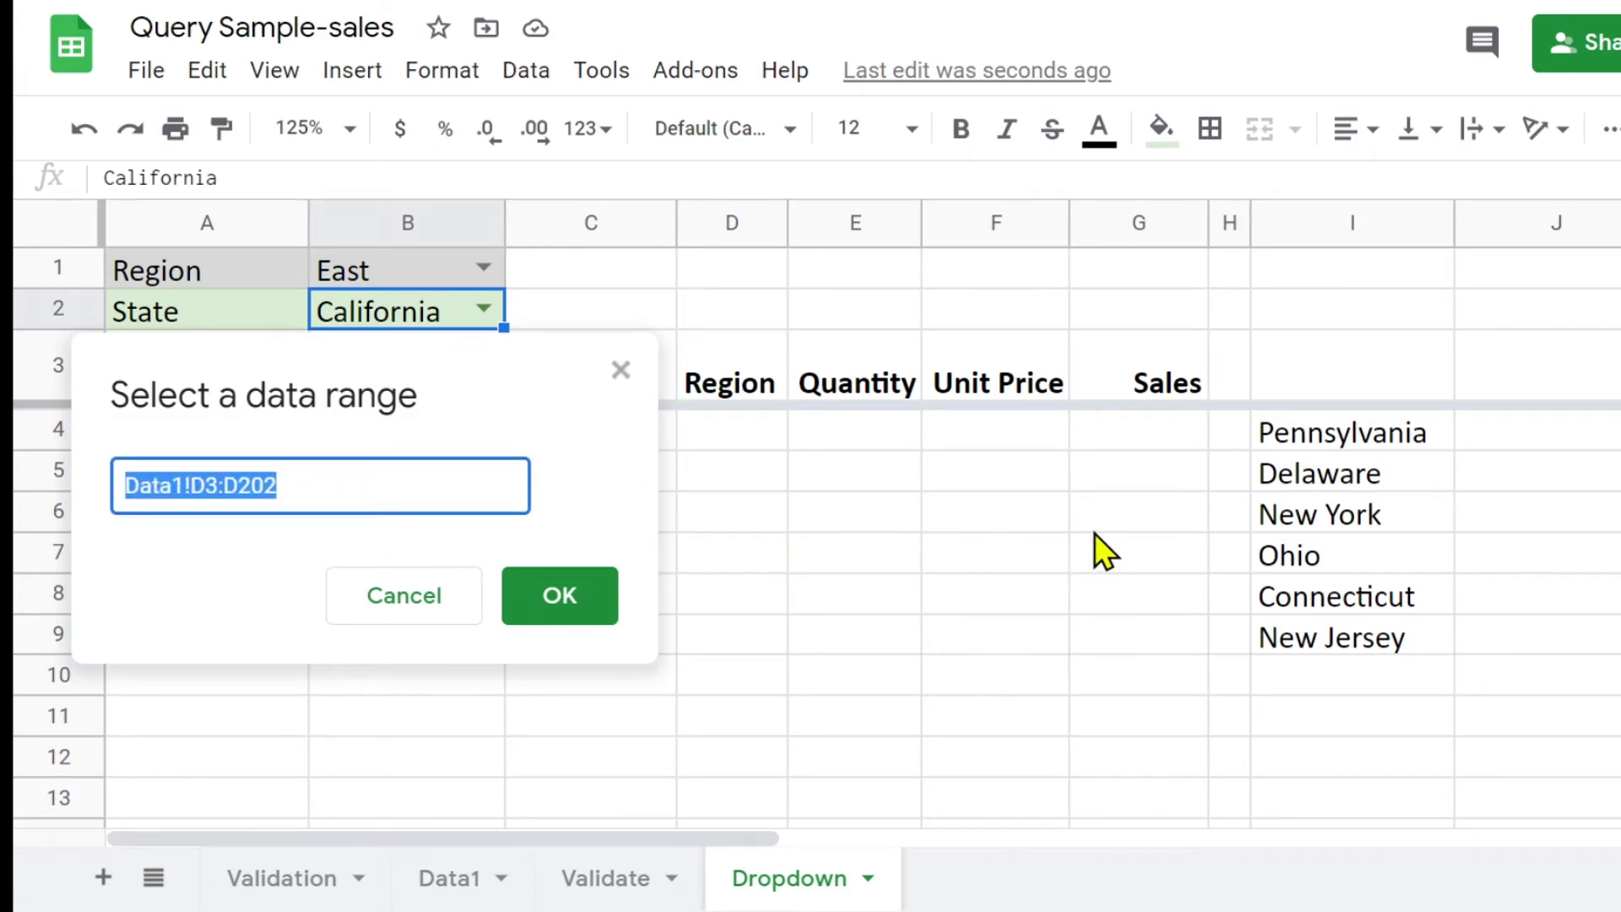
pyautogui.press('BackSpace')
pyautogui.moveTo(1314, 427); pyautogui.dragTo(1322, 690)
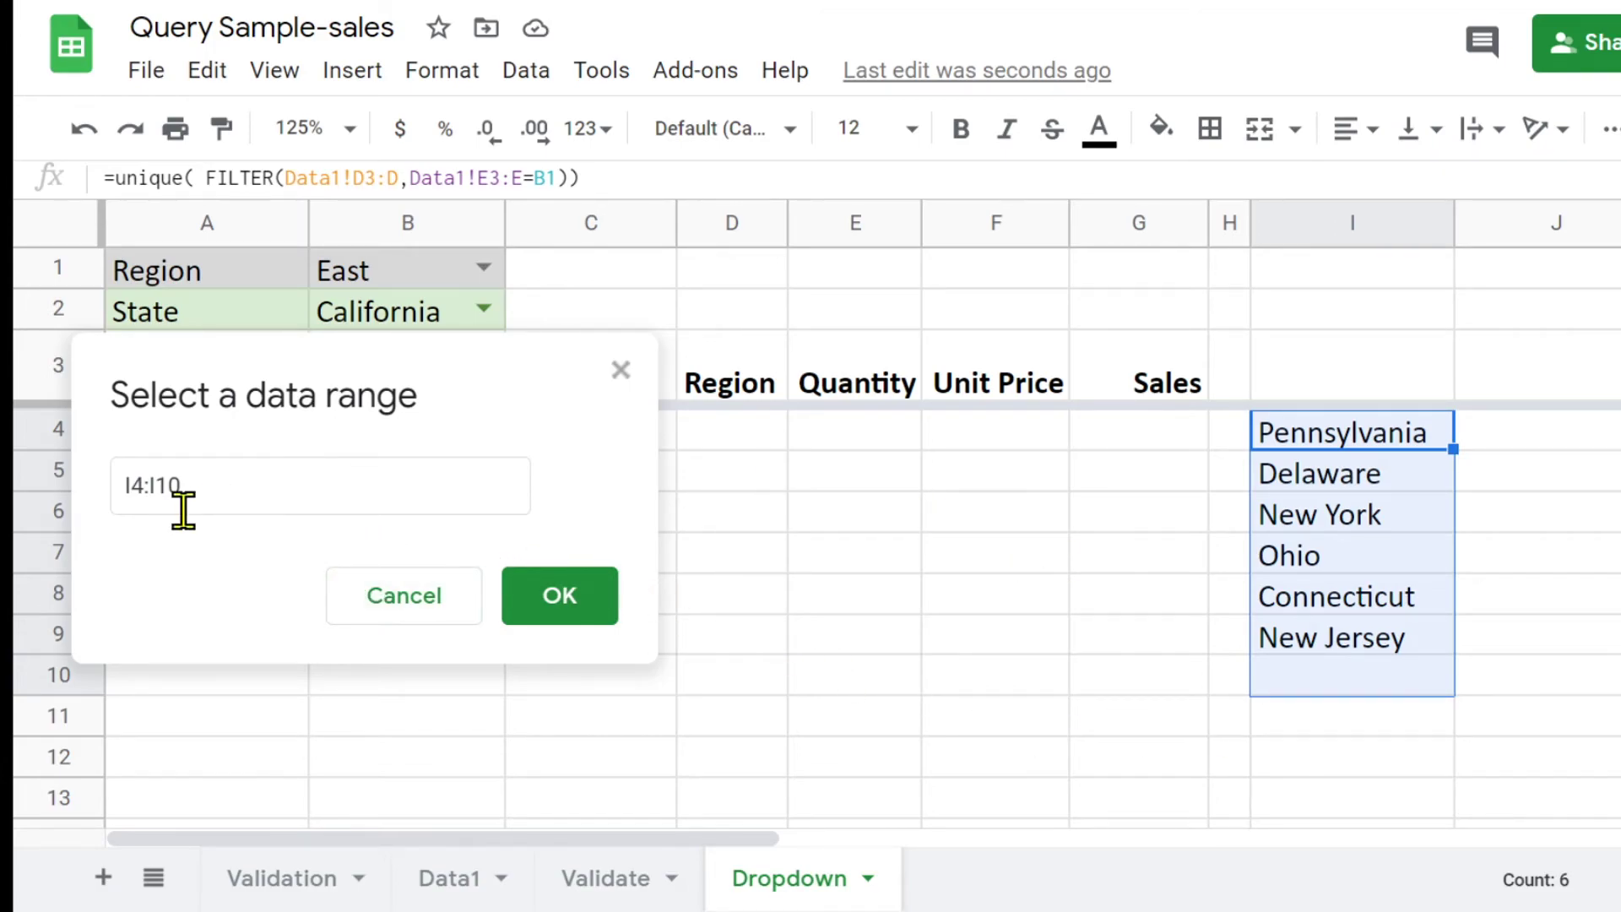
# - Make the validation list range open-ended as I4:I and save the rule for B2
pyautogui.click(193, 480)
pyautogui.press('BackSpace')
pyautogui.press('BackSpace')
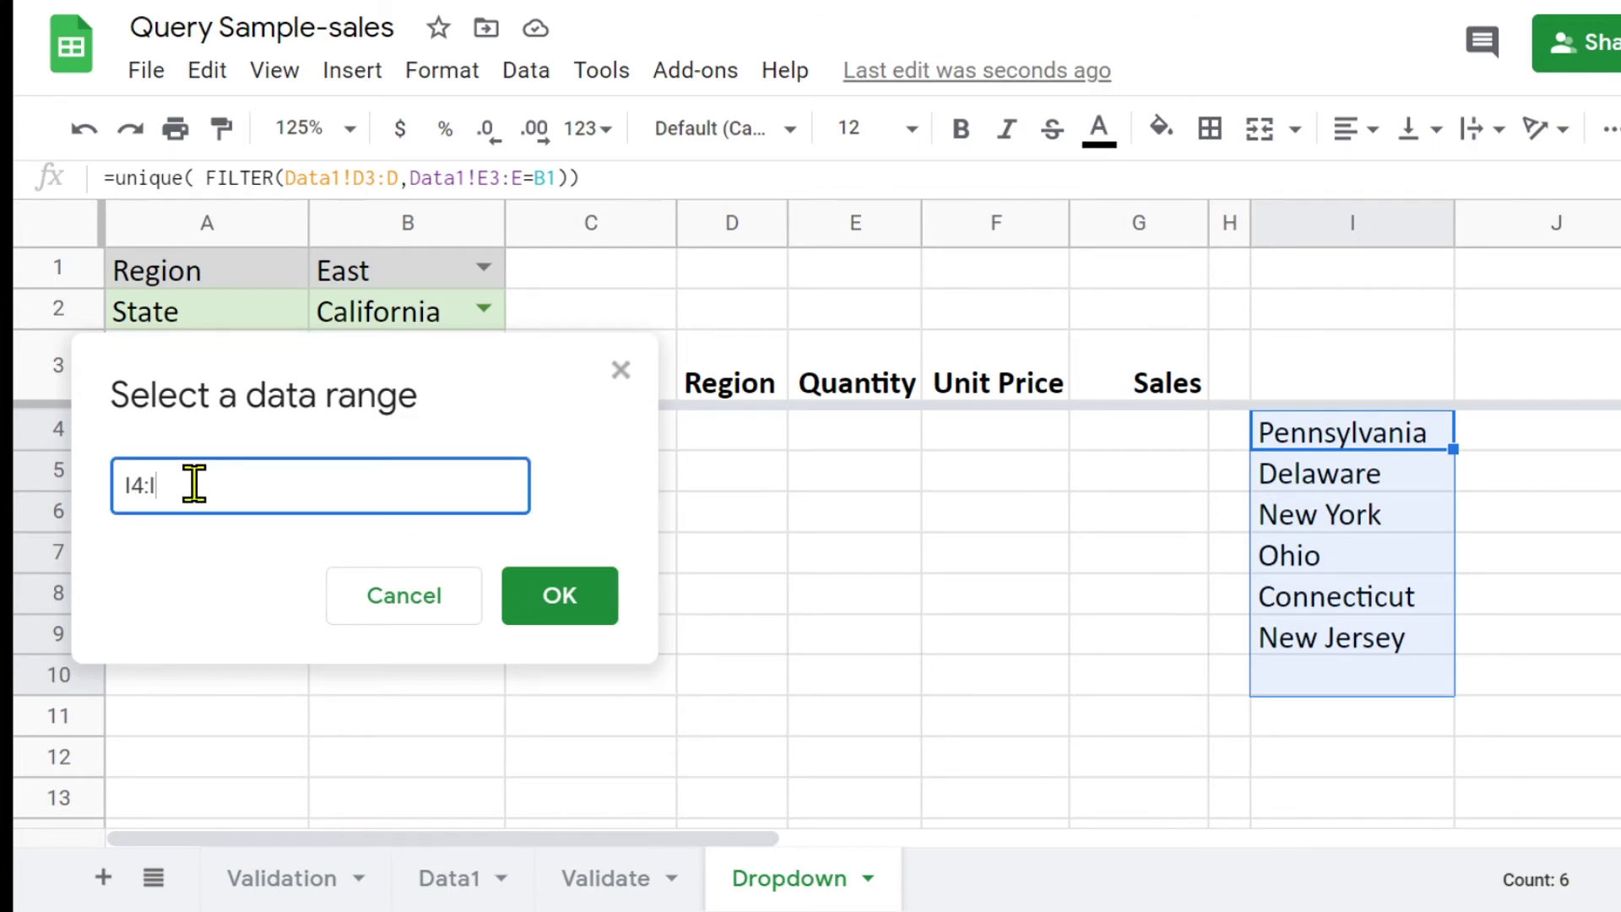
pyautogui.click(558, 597)
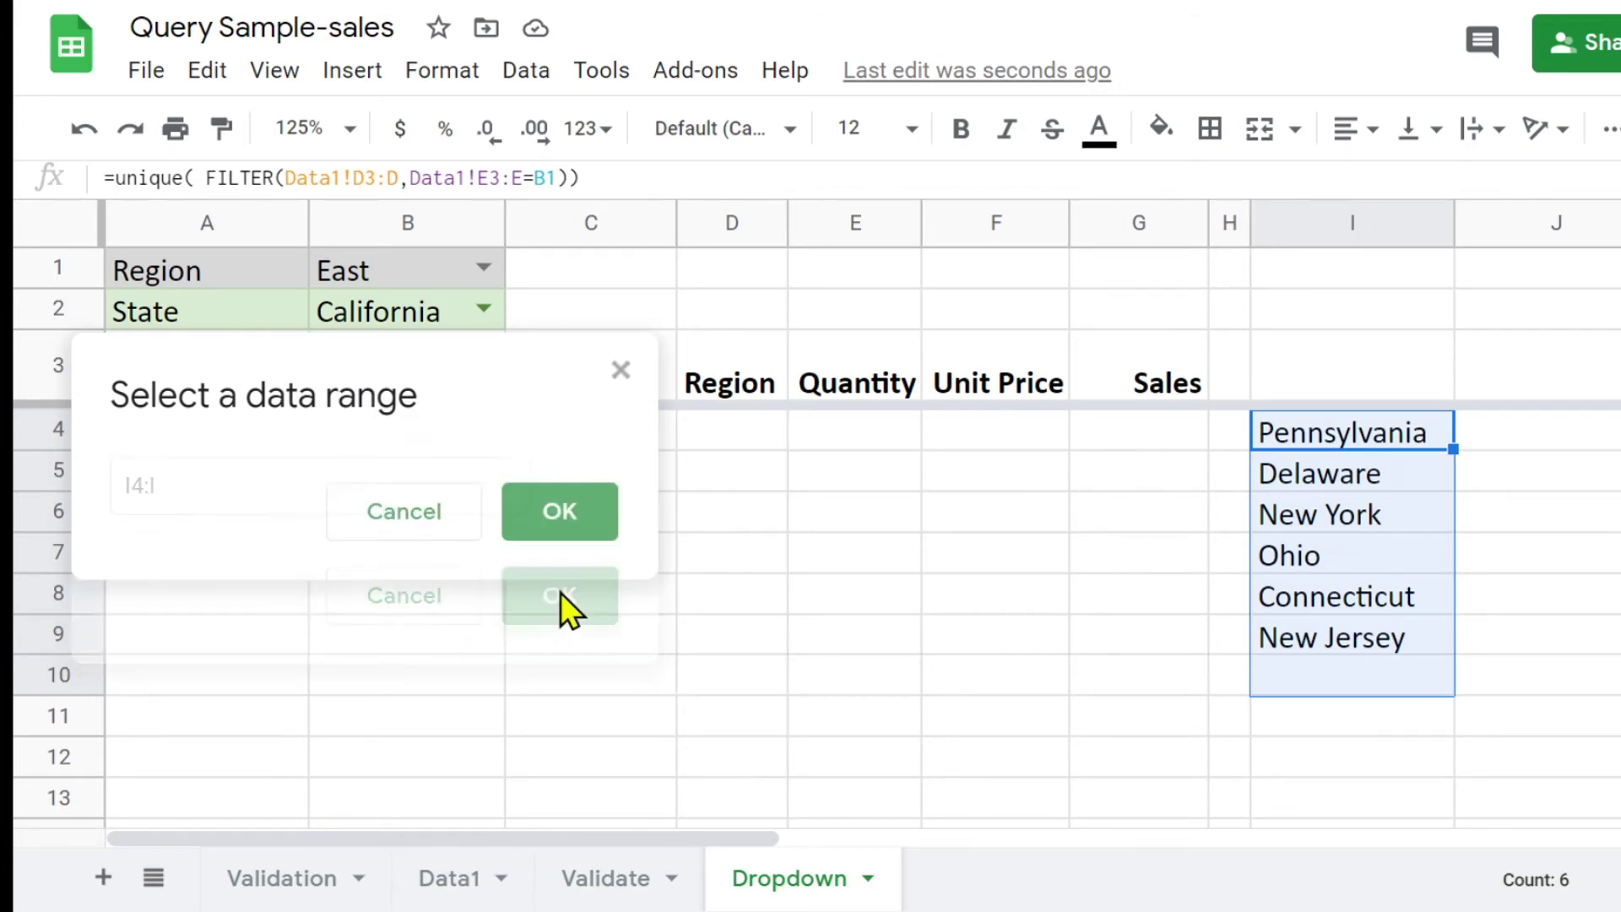
pyautogui.click(1290, 679)
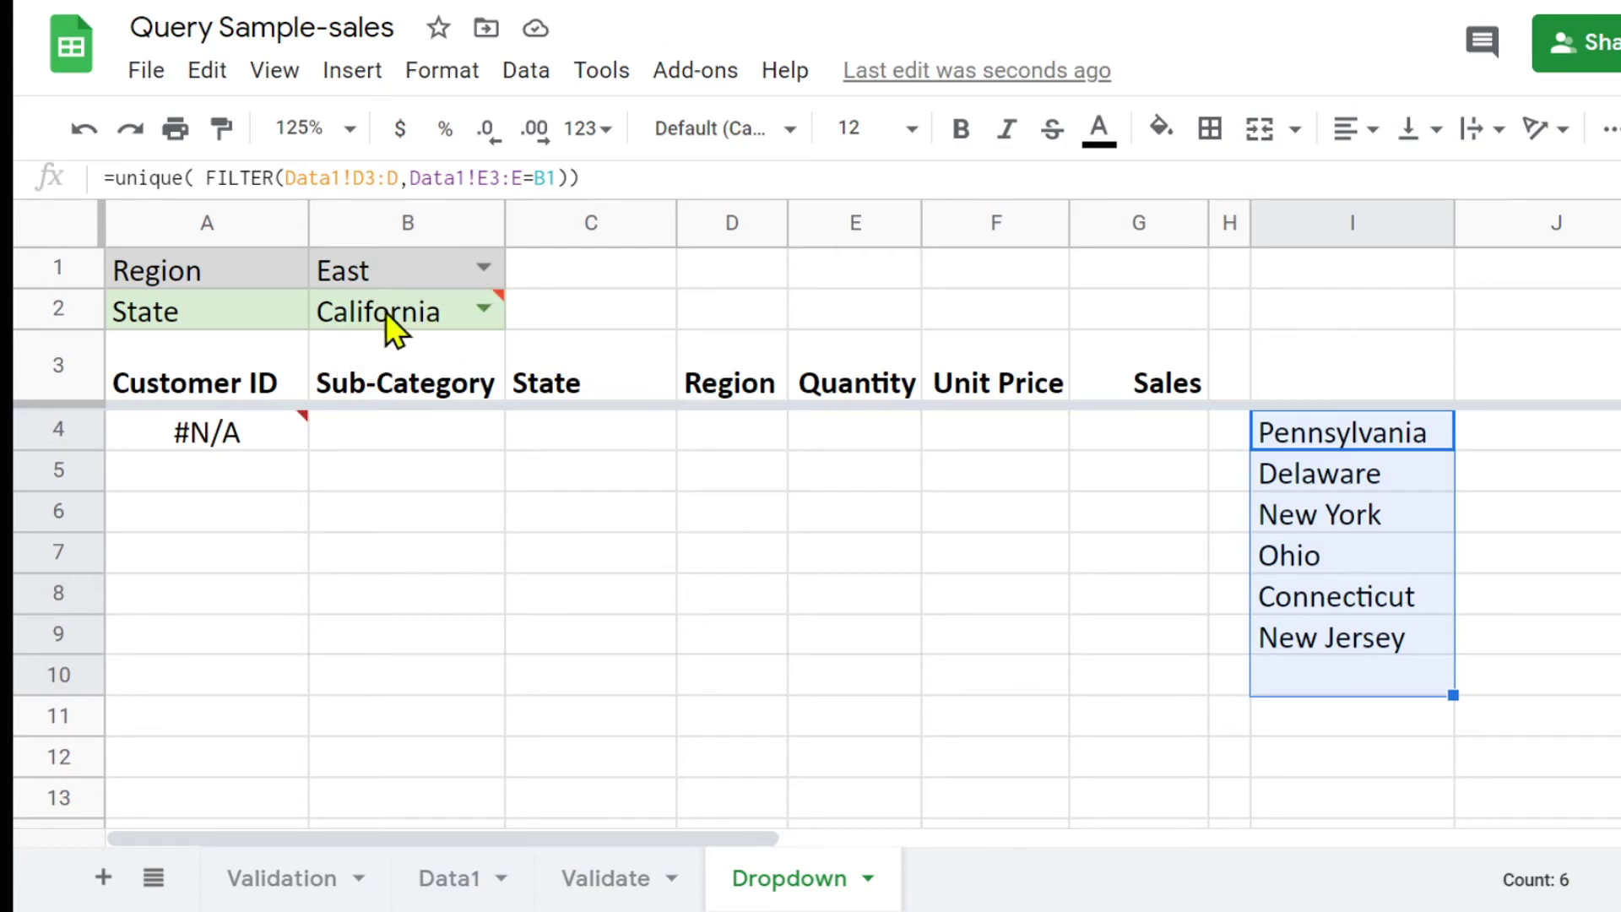
# - Choose New York in the dependent State dropdown in B2
pyautogui.moveTo(461, 309)
pyautogui.doubleClick(475, 313)
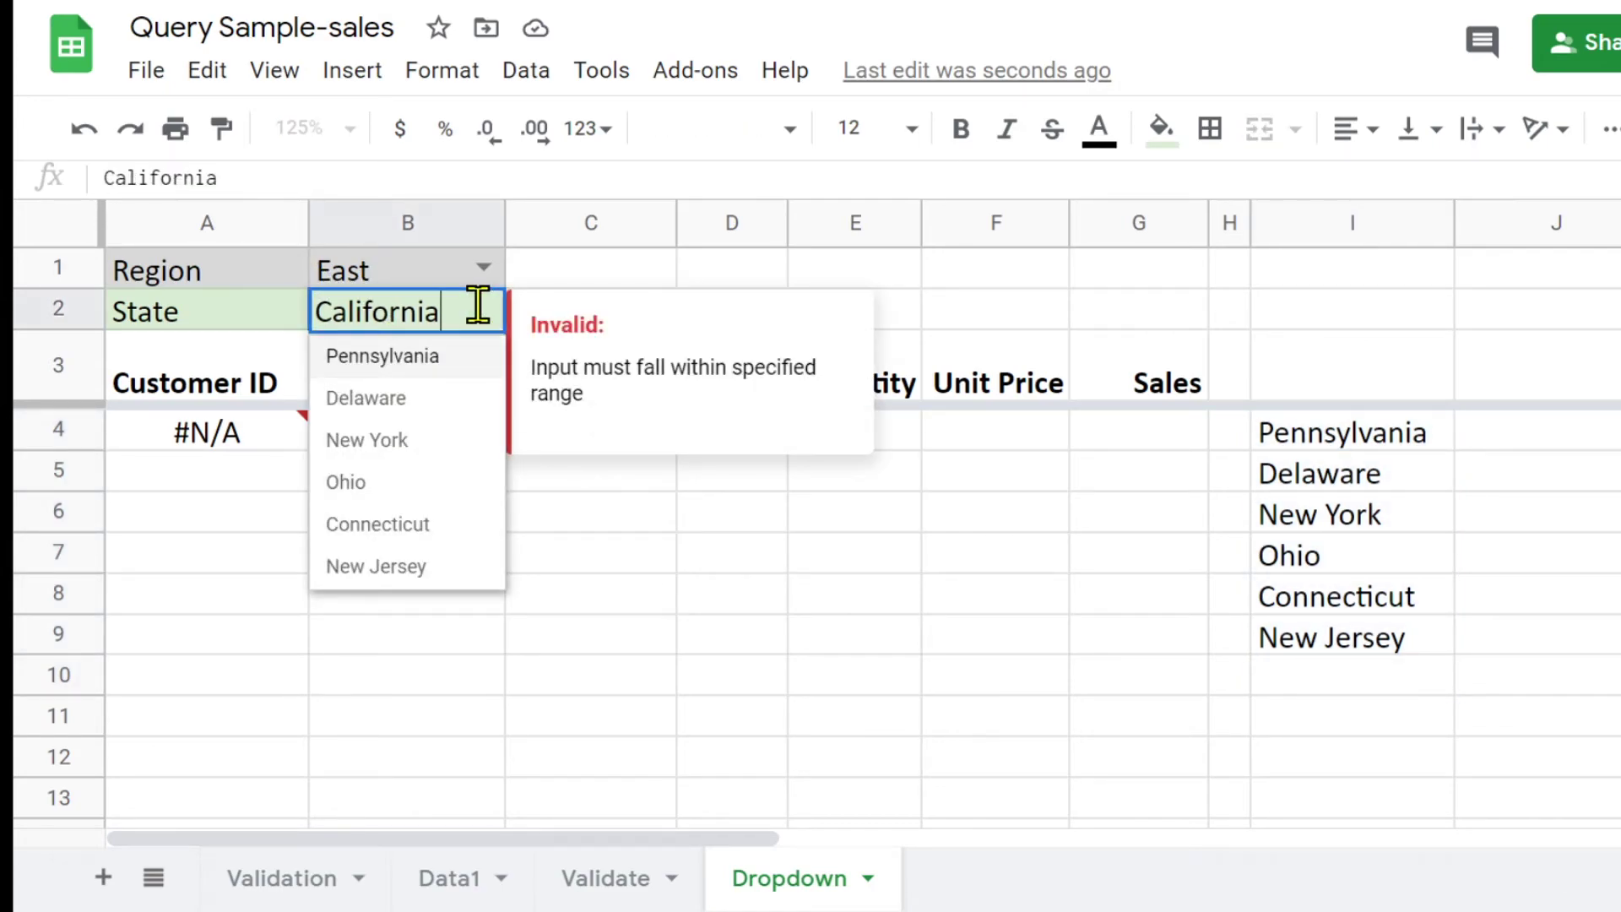
pyautogui.click(373, 439)
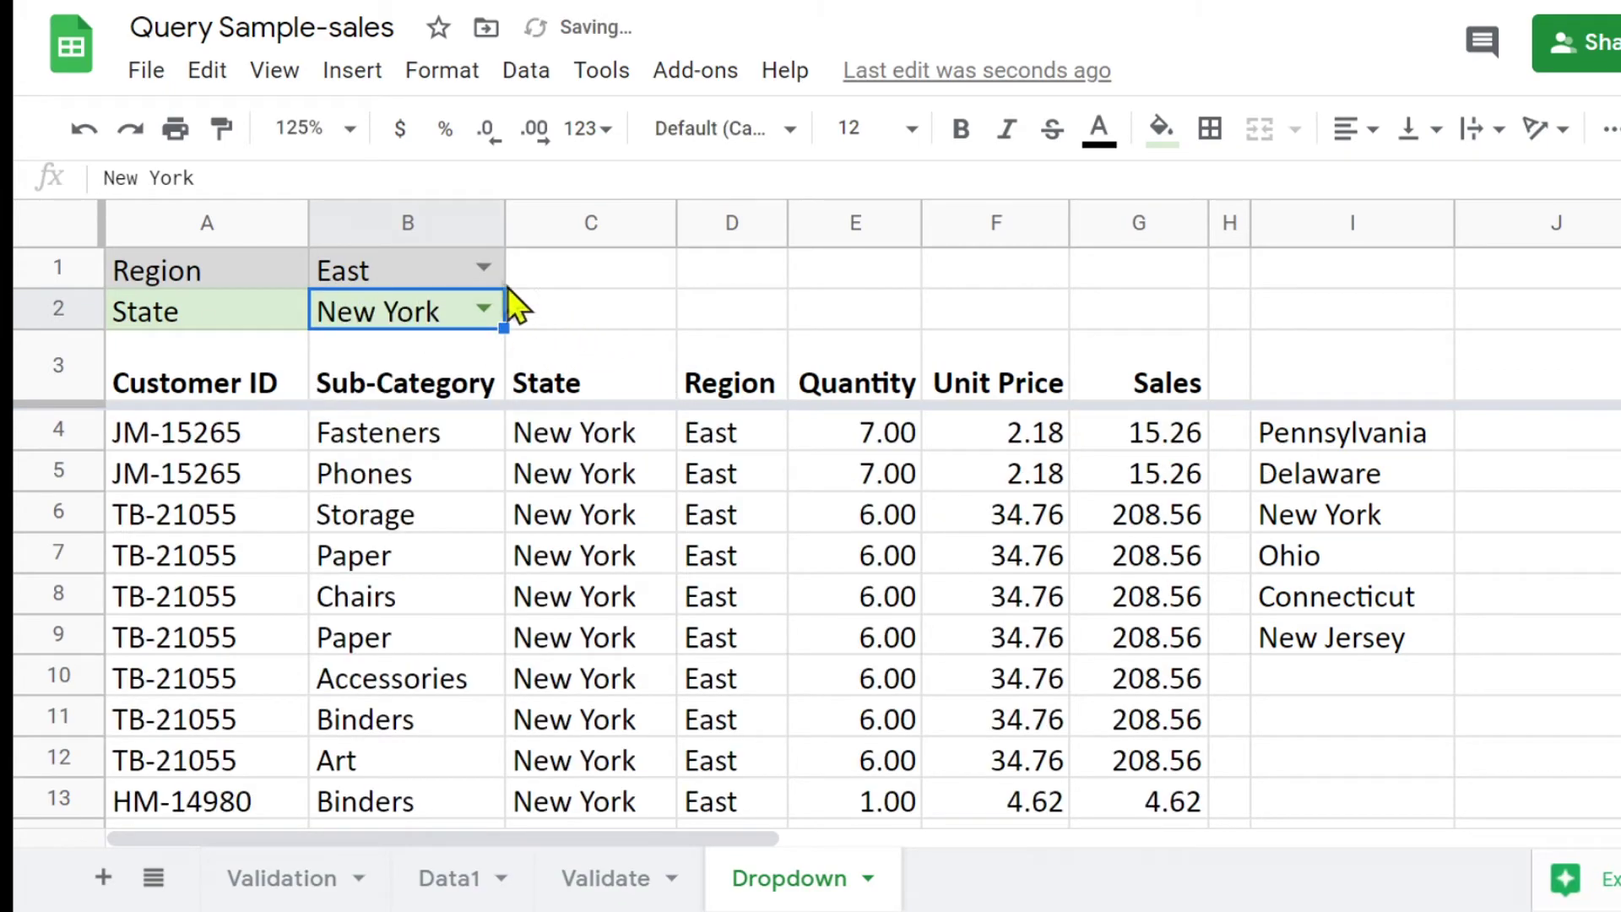
# - Set Region in B1 to West and State in B2 to Colorado, and check the FILTER formula in A4
pyautogui.doubleClick(479, 268)
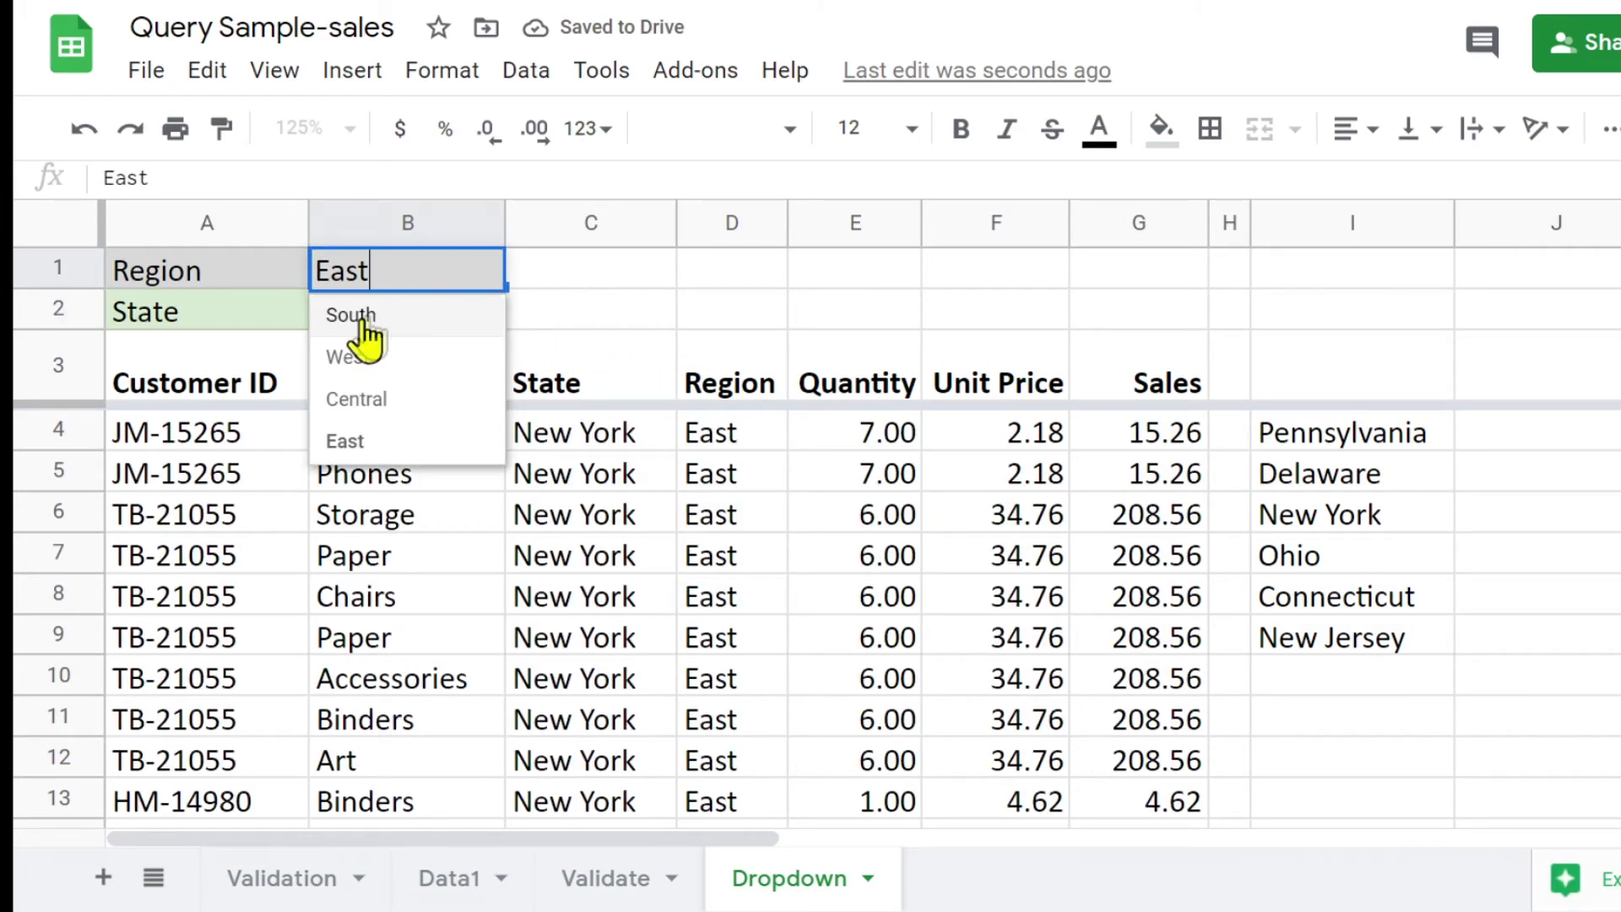
pyautogui.click(660, 272)
pyautogui.doubleClick(474, 266)
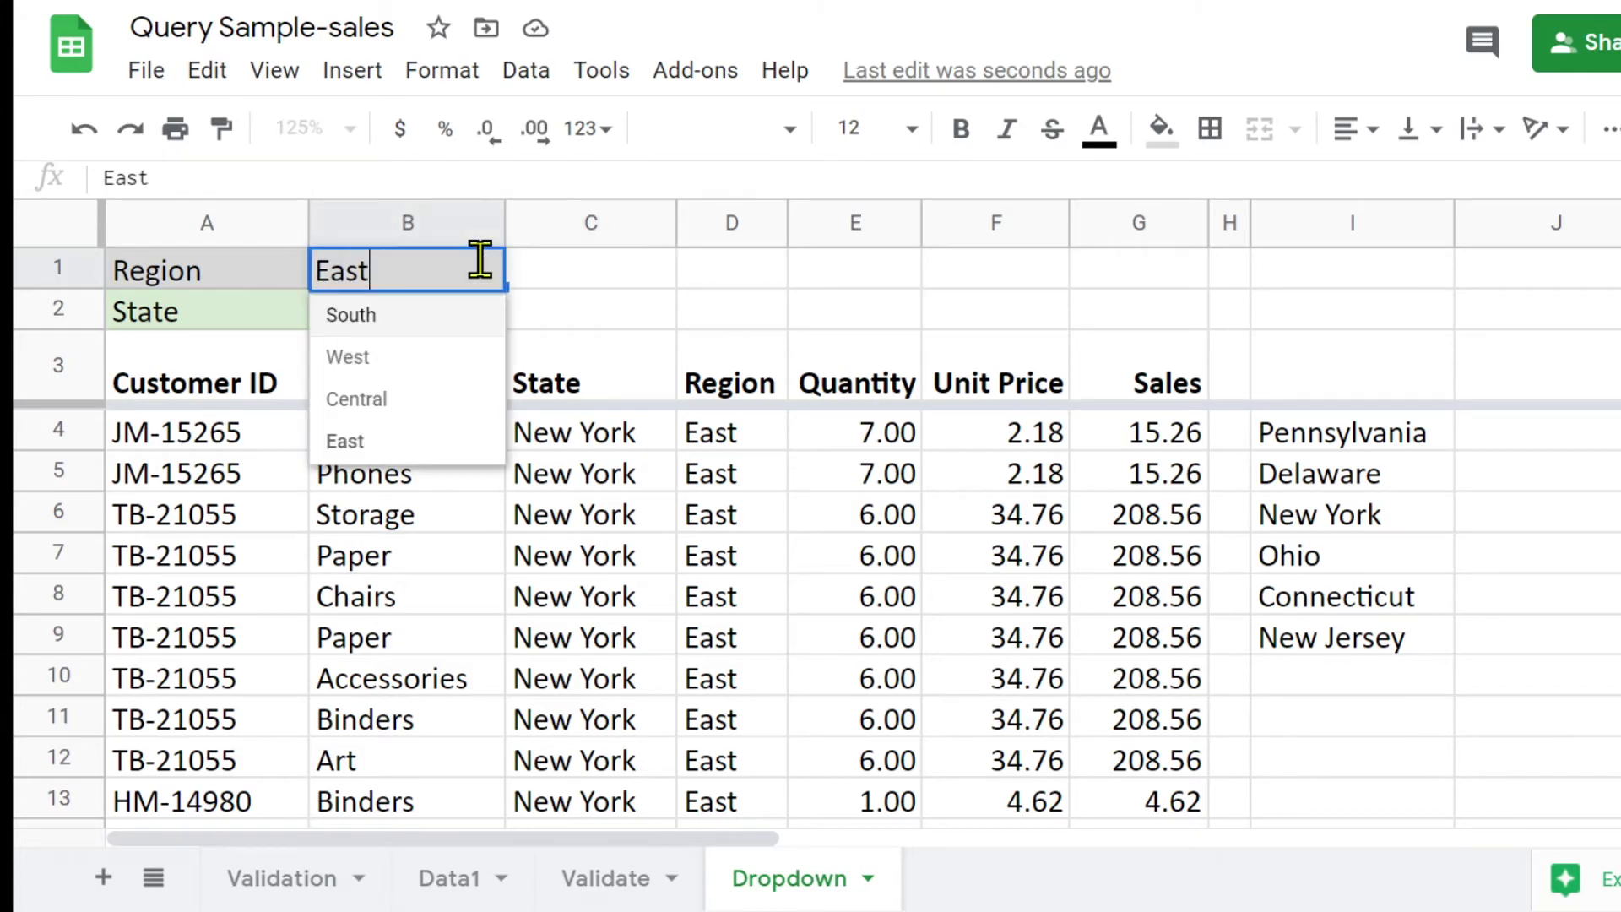
pyautogui.click(374, 356)
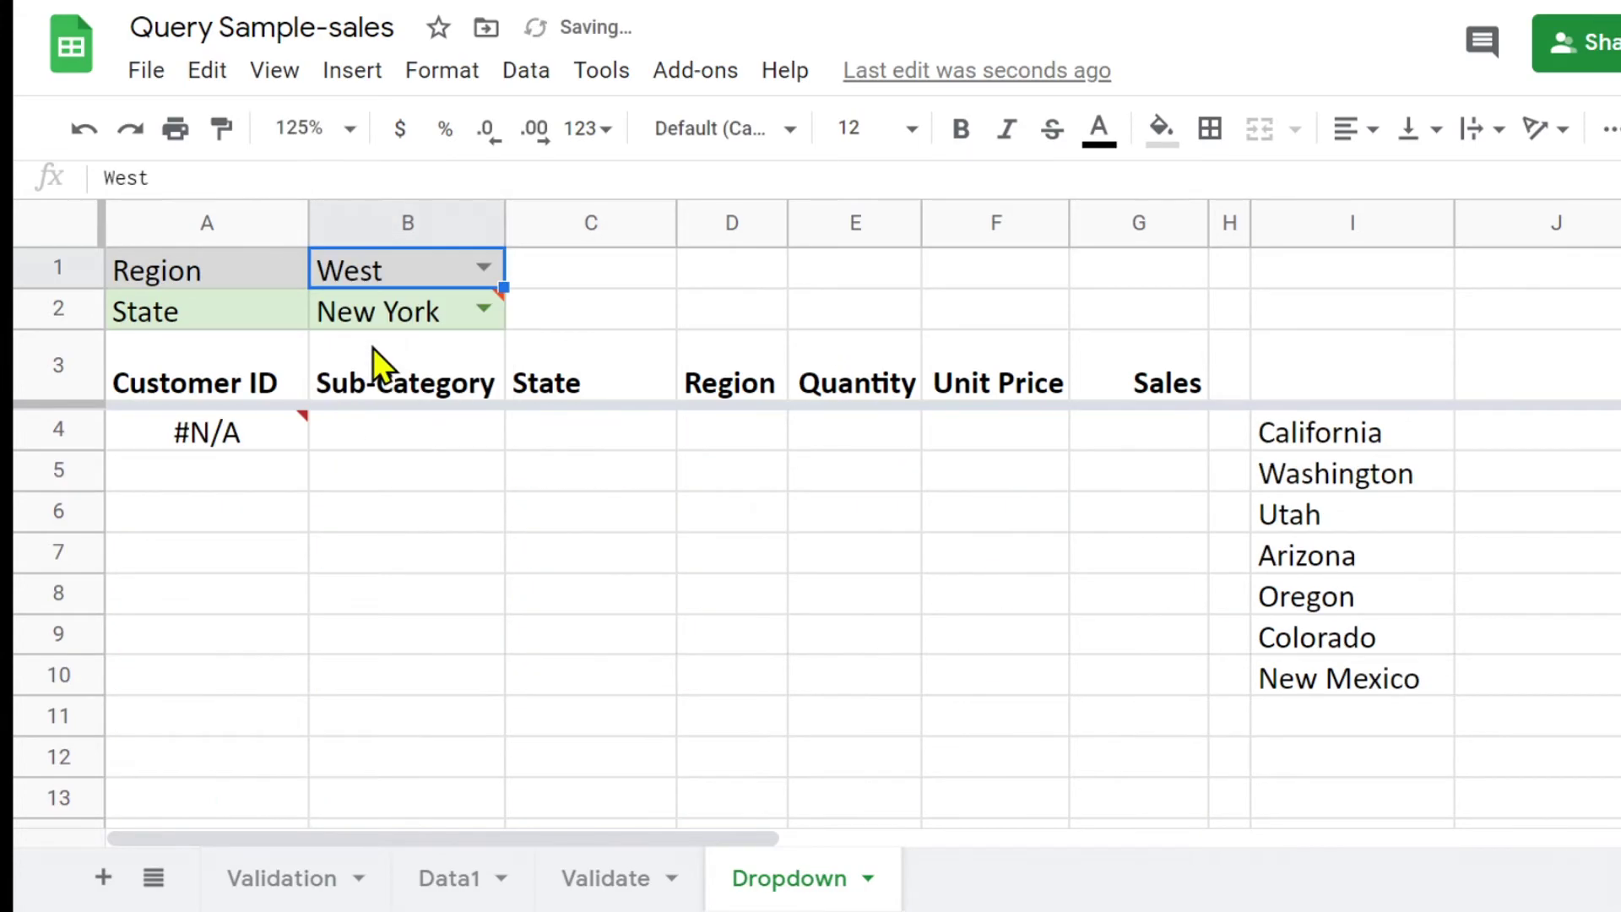
pyautogui.click(483, 310)
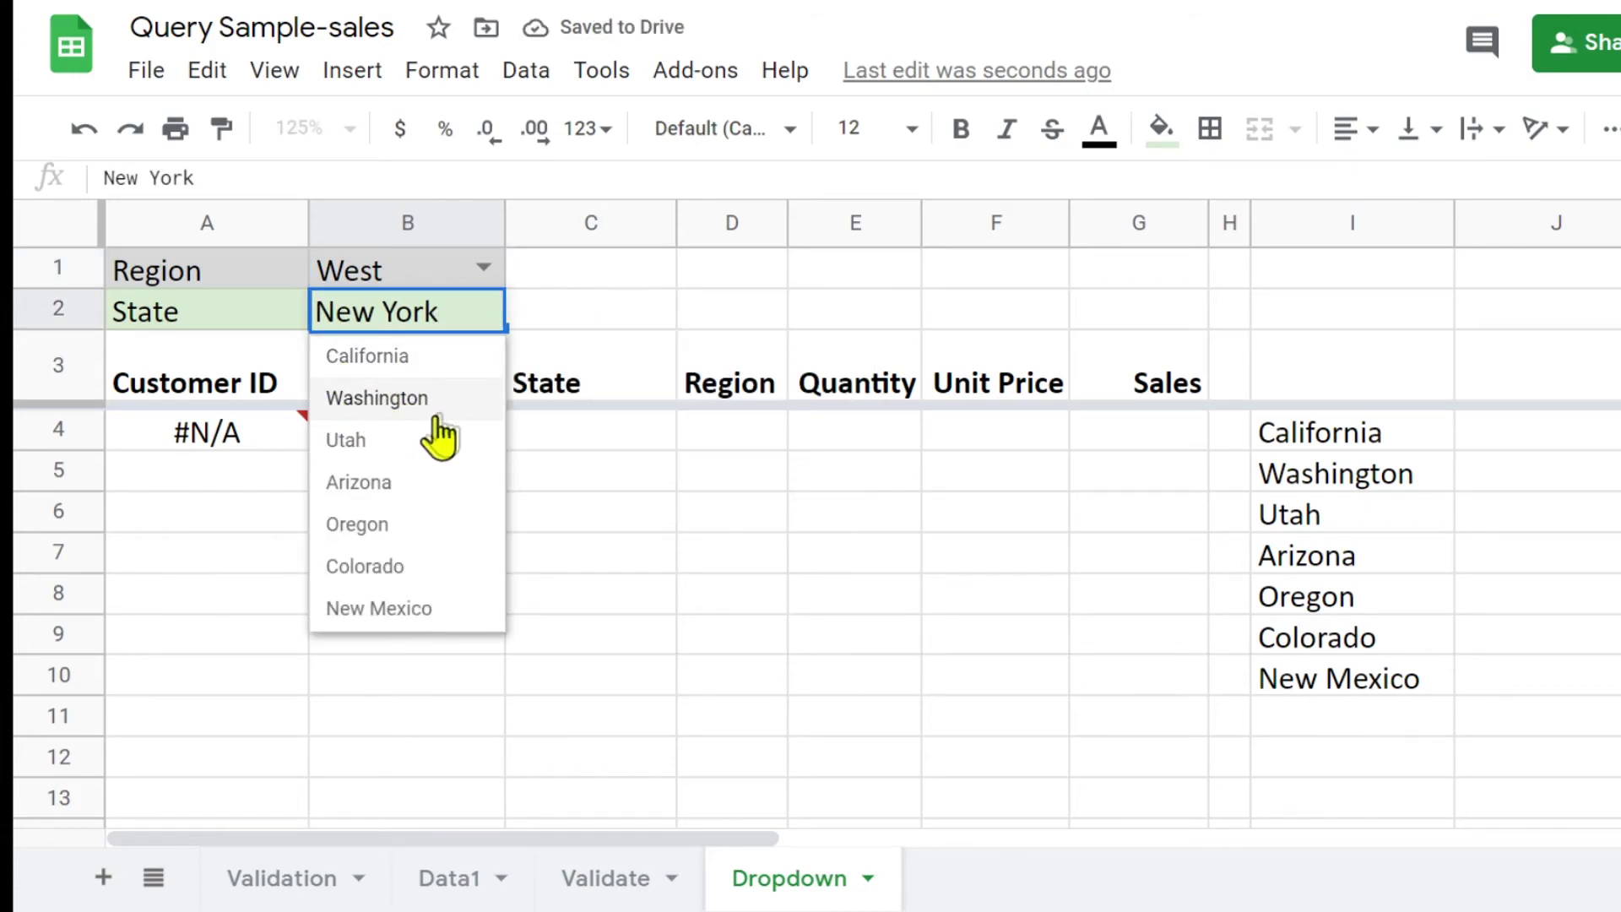
pyautogui.click(397, 611)
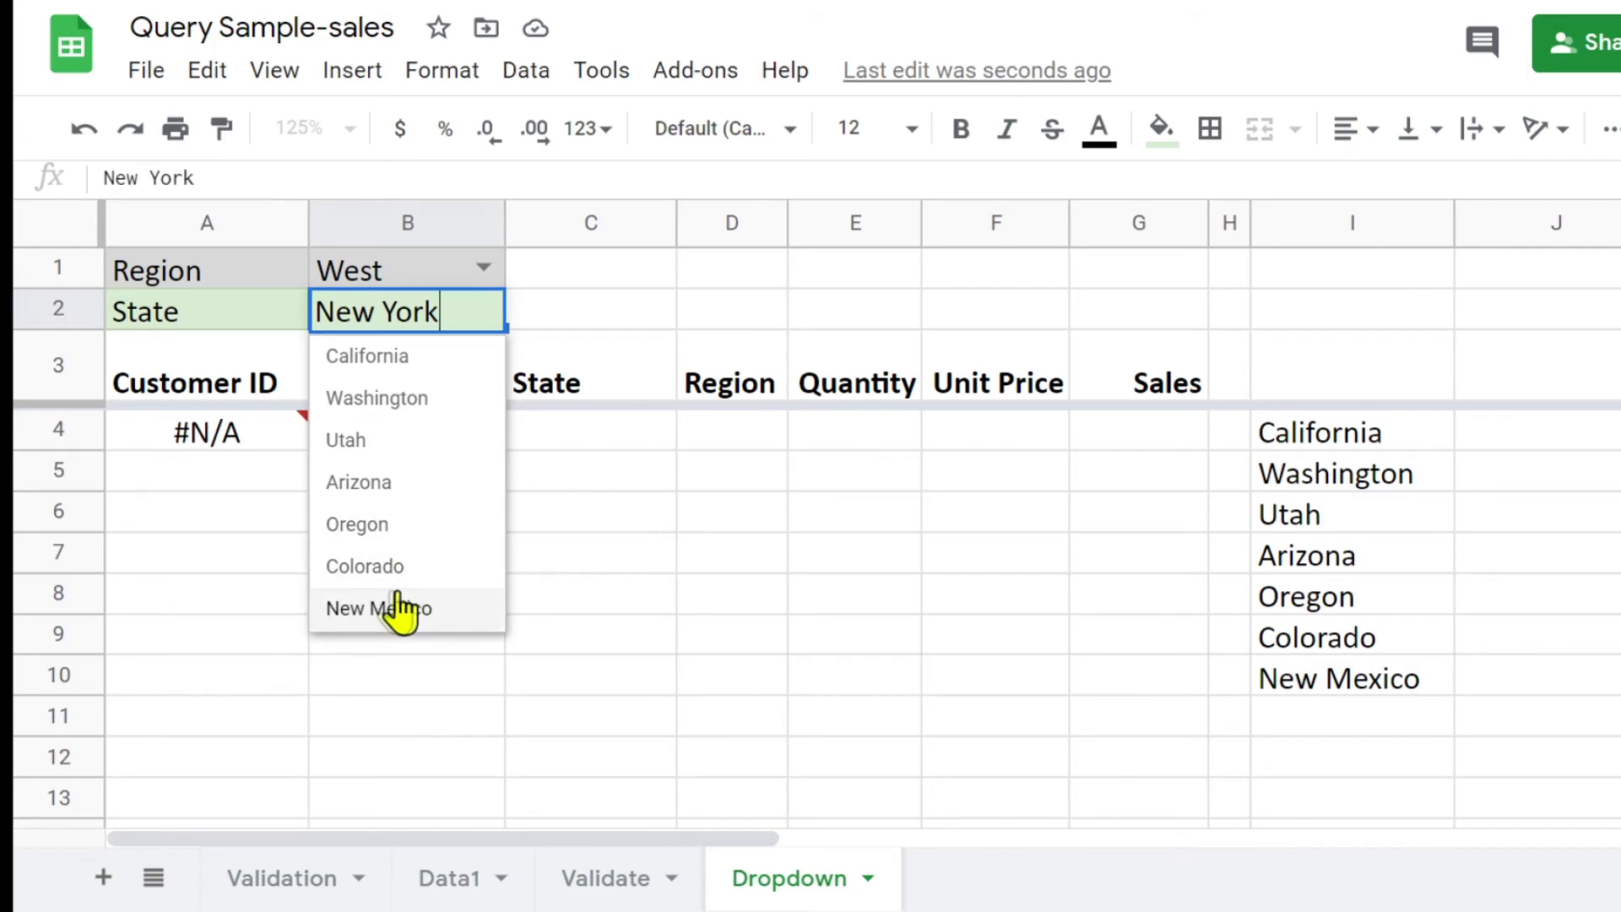
pyautogui.click(390, 566)
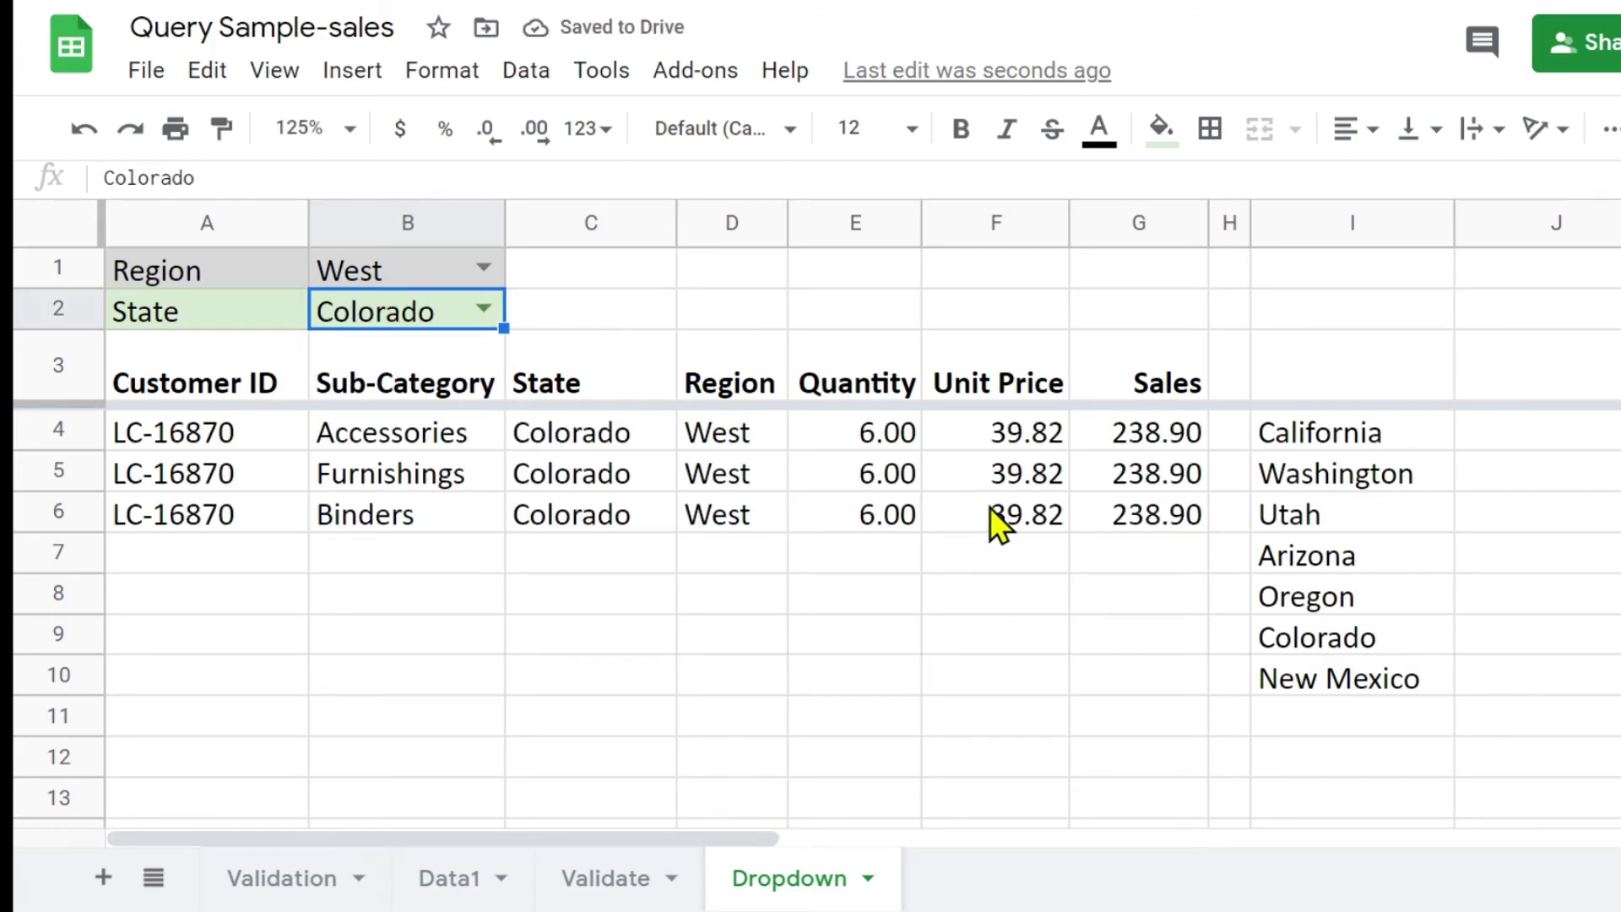
pyautogui.click(205, 439)
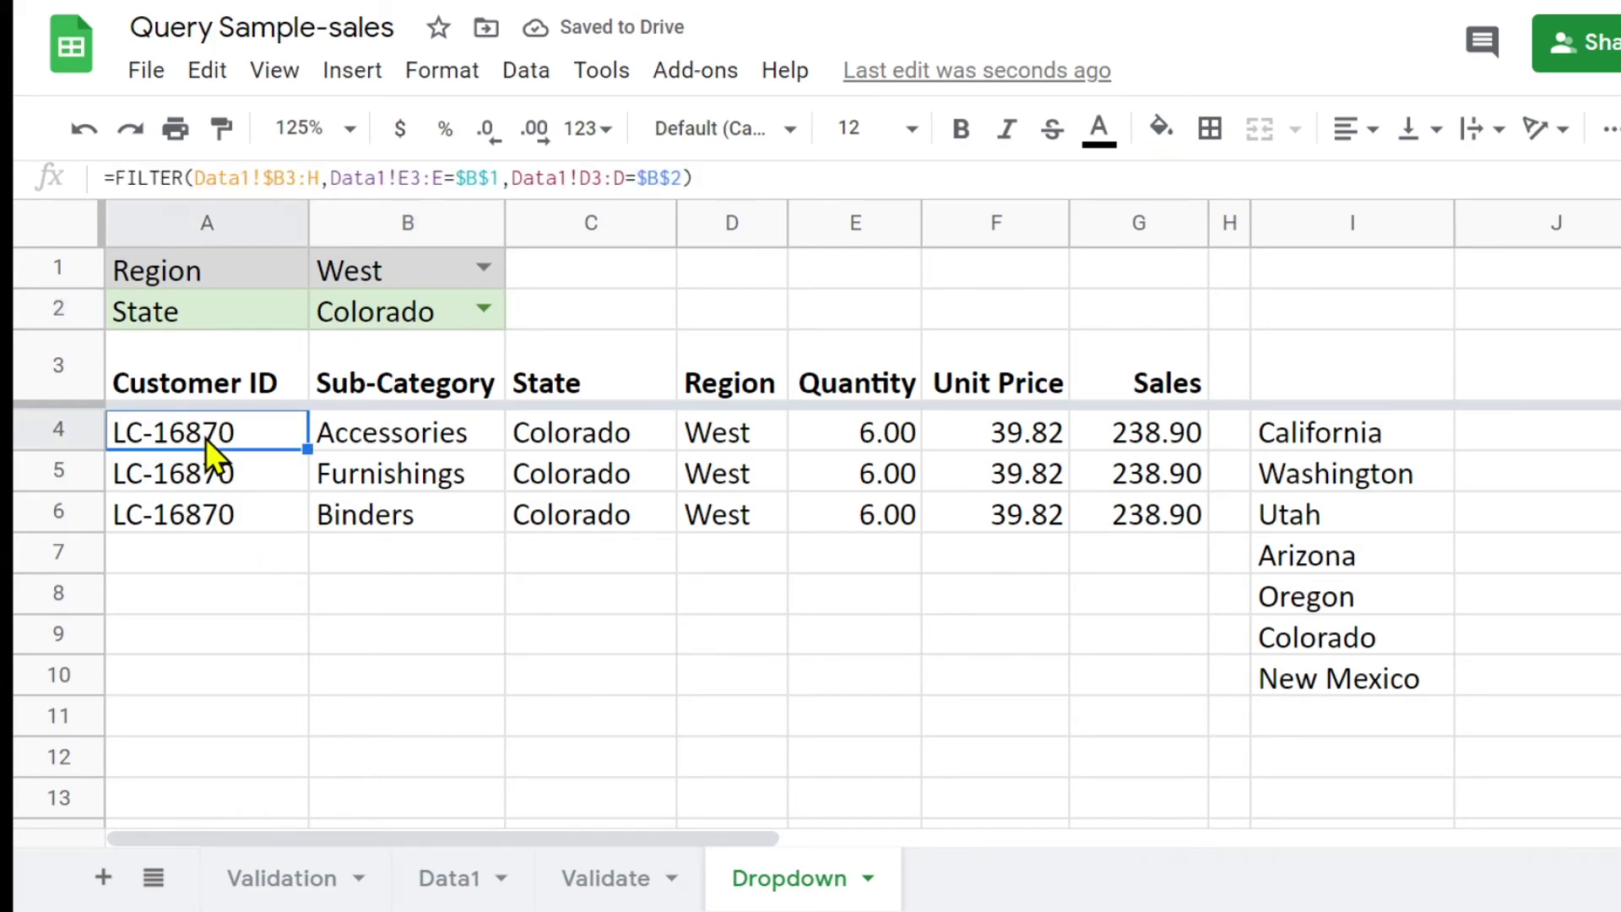
# - Set Region in B1 to Central and State in B2 to Iowa, and check the filtered rows from A4
pyautogui.click(486, 267)
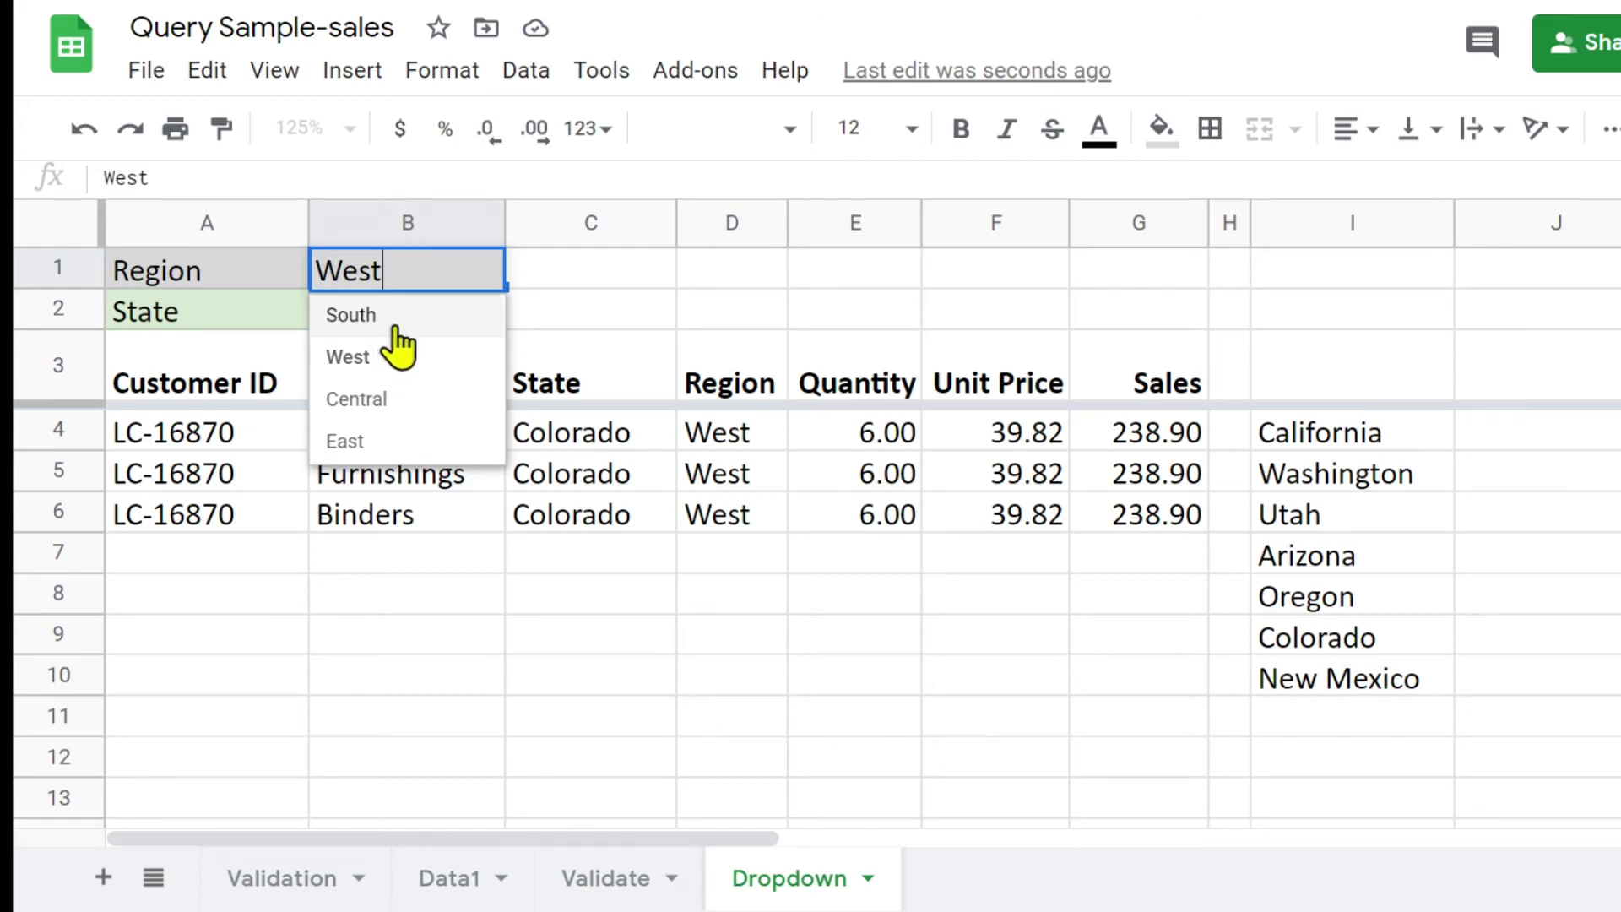
pyautogui.click(370, 405)
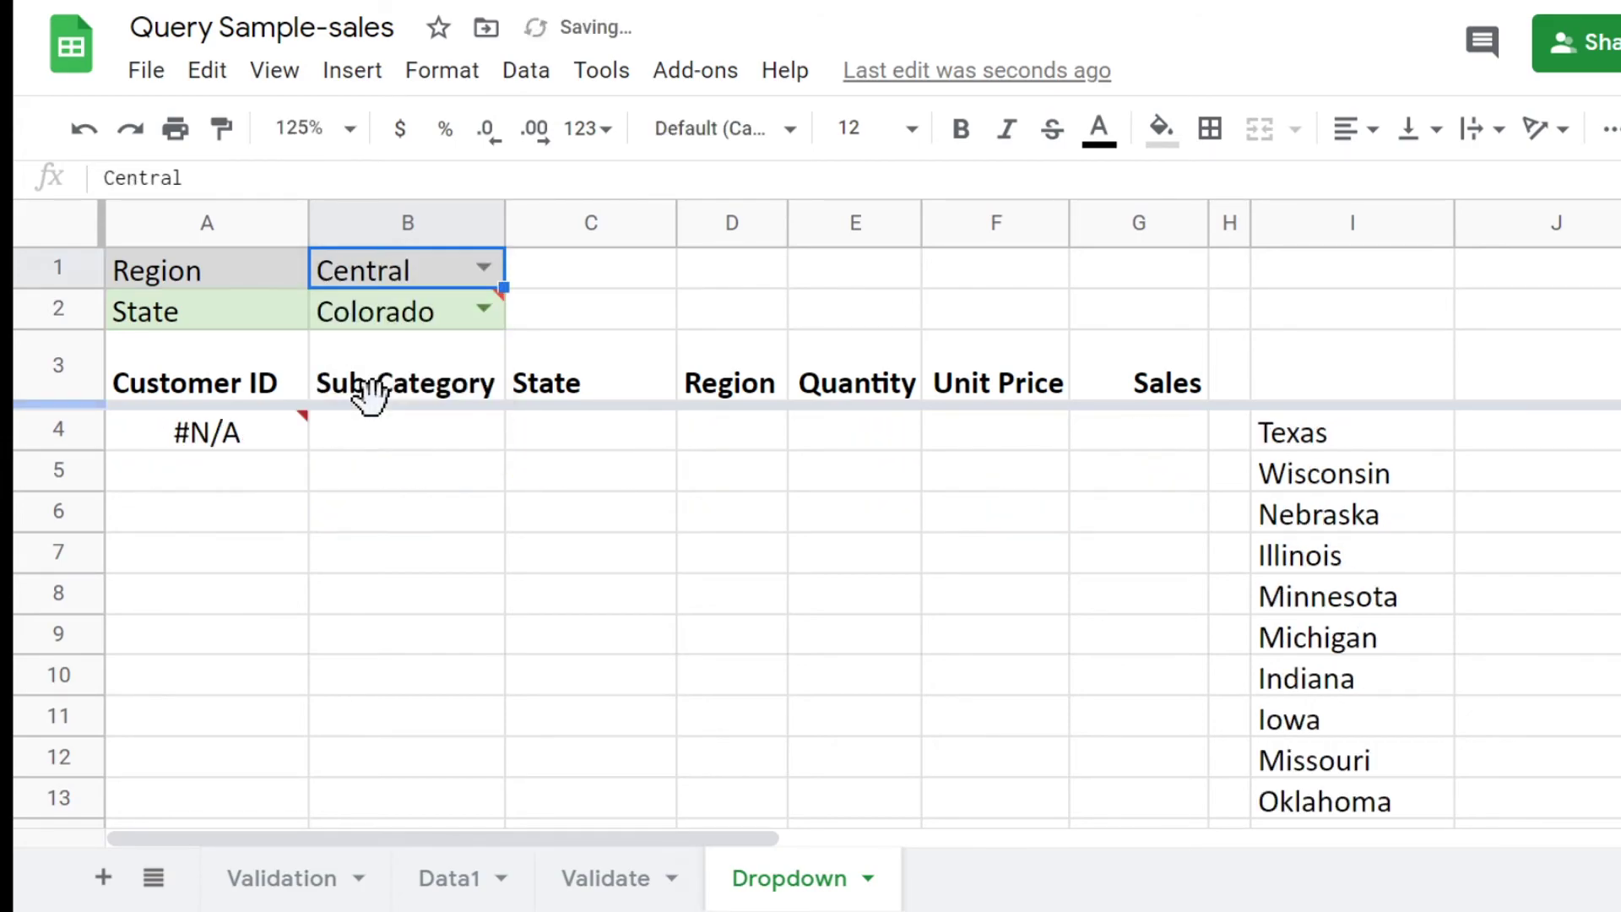
pyautogui.moveTo(484, 307)
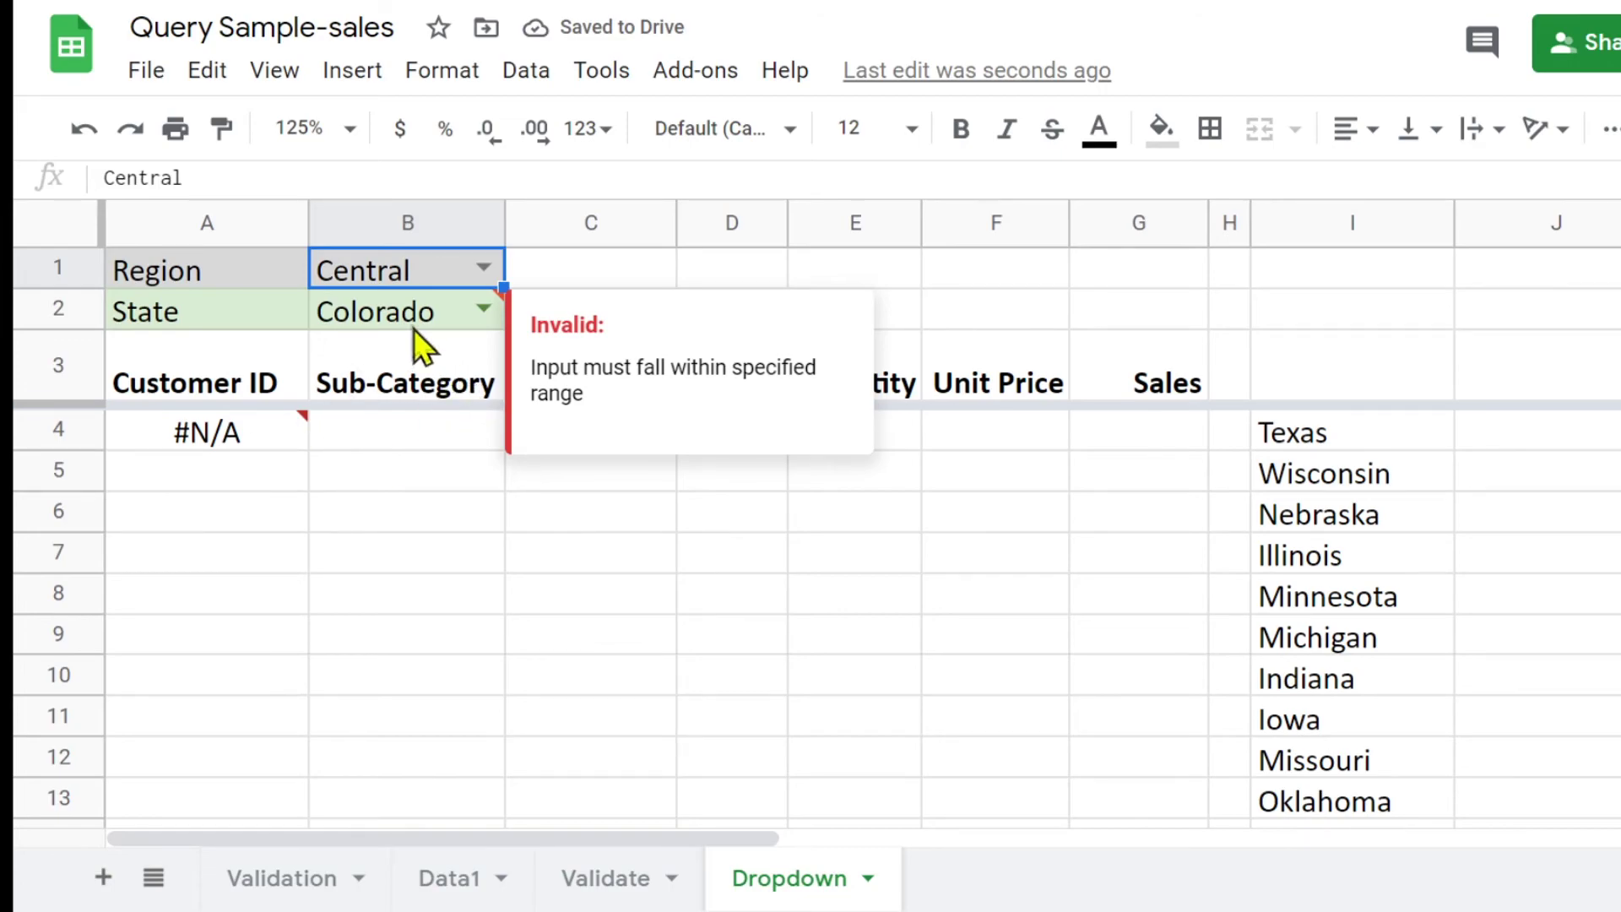
pyautogui.click(483, 314)
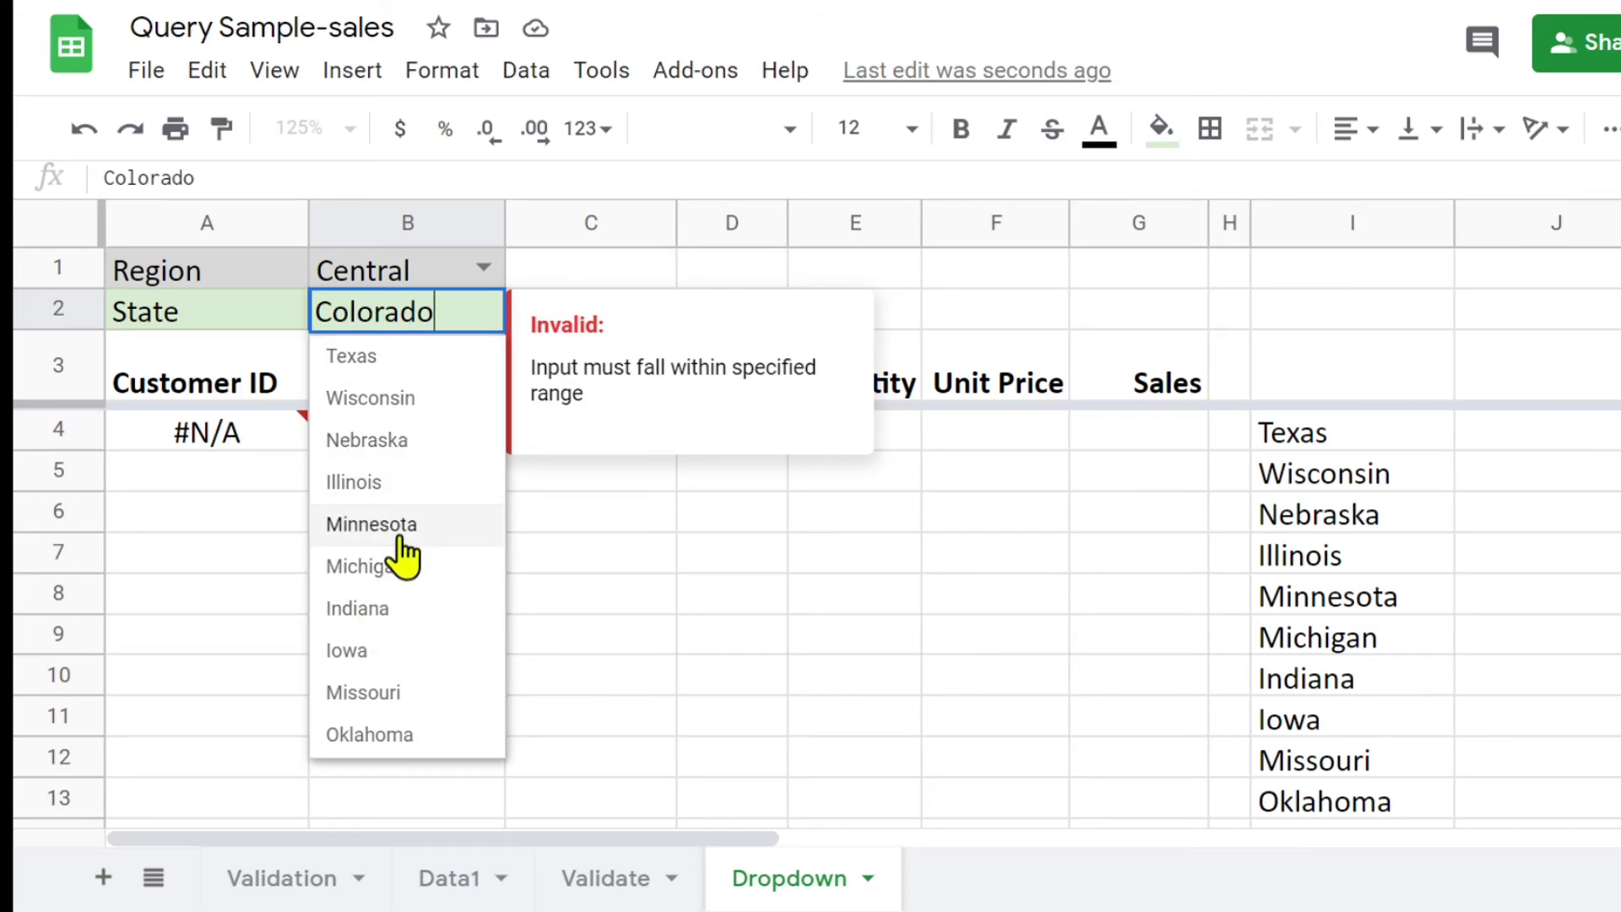
pyautogui.click(393, 650)
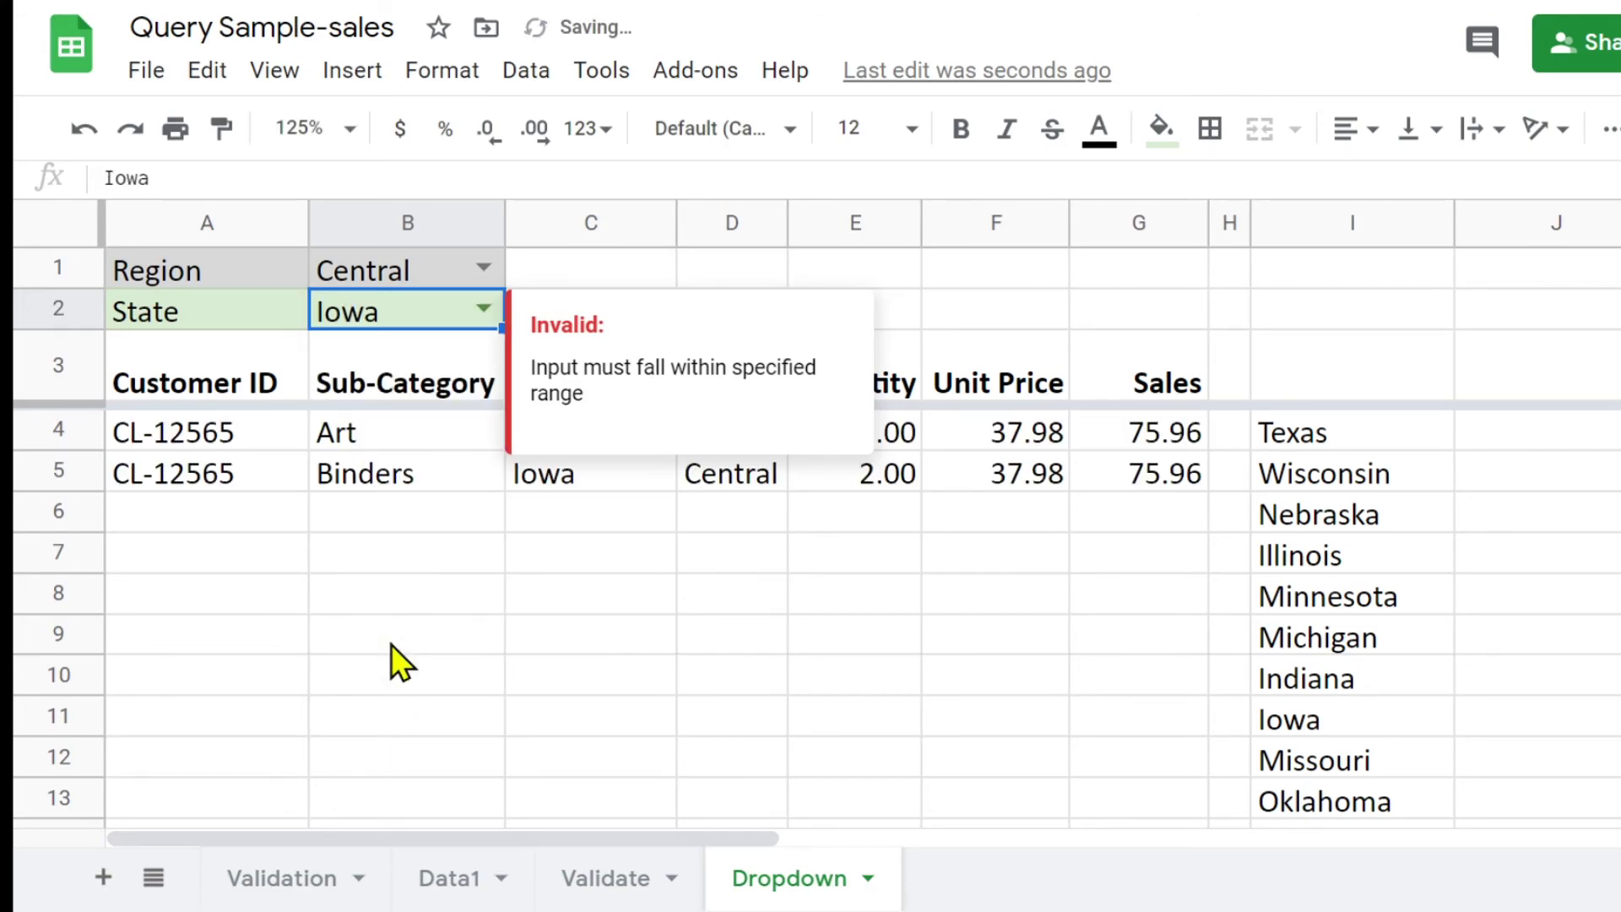
pyautogui.click(192, 426)
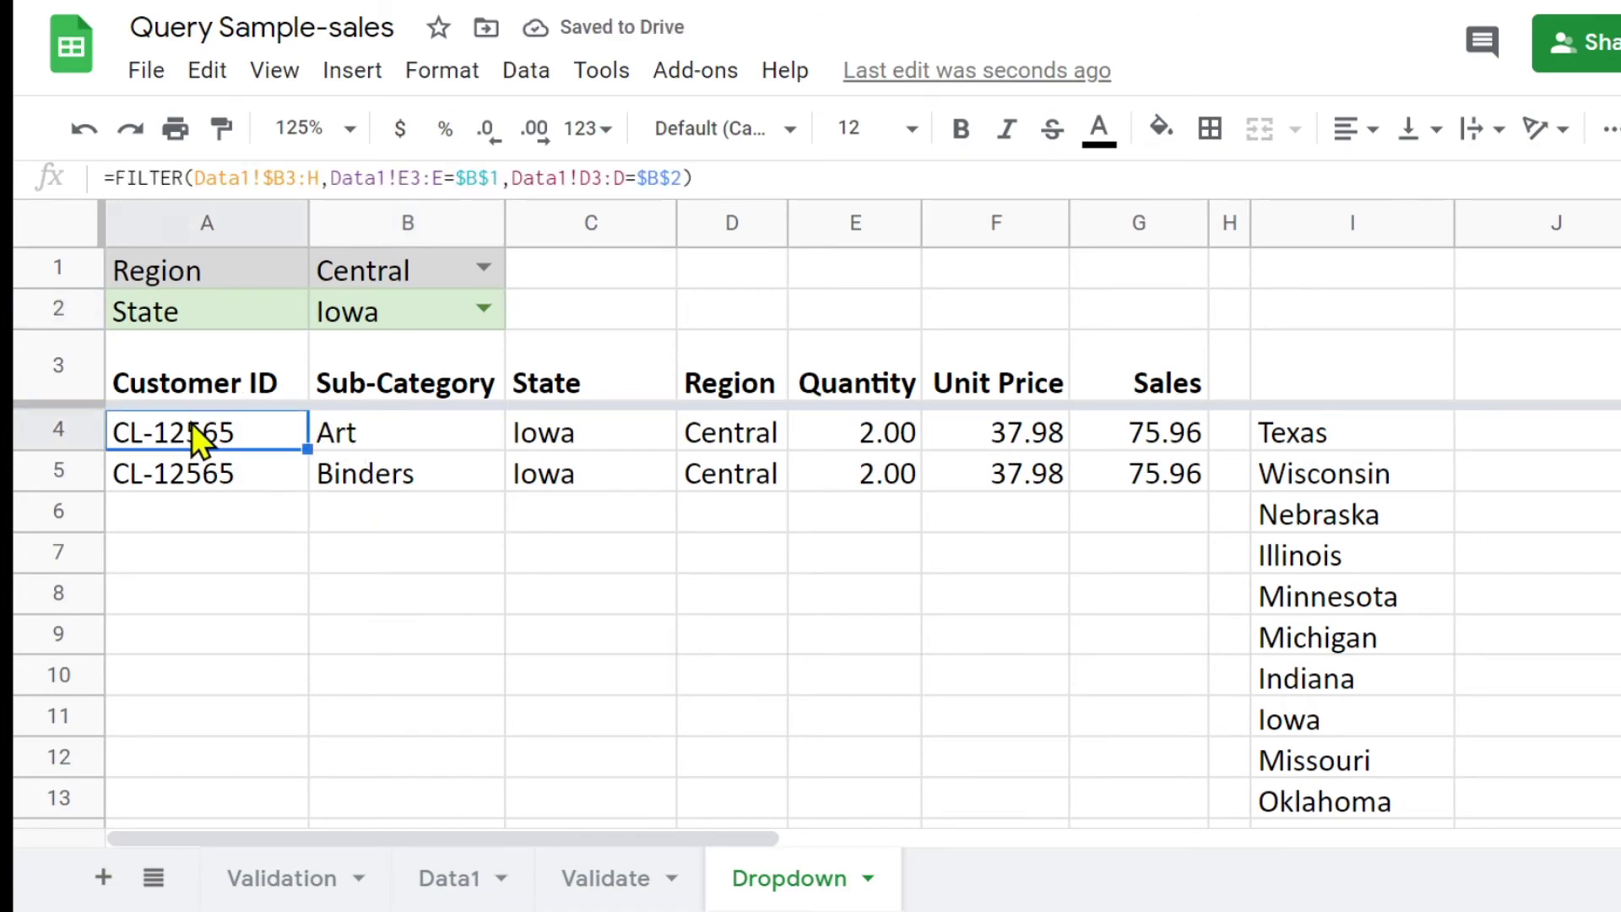
# - Set Region in B1 to South while State stays on Iowa, and check the FILTER result in A4
pyautogui.click(482, 268)
pyautogui.click(418, 314)
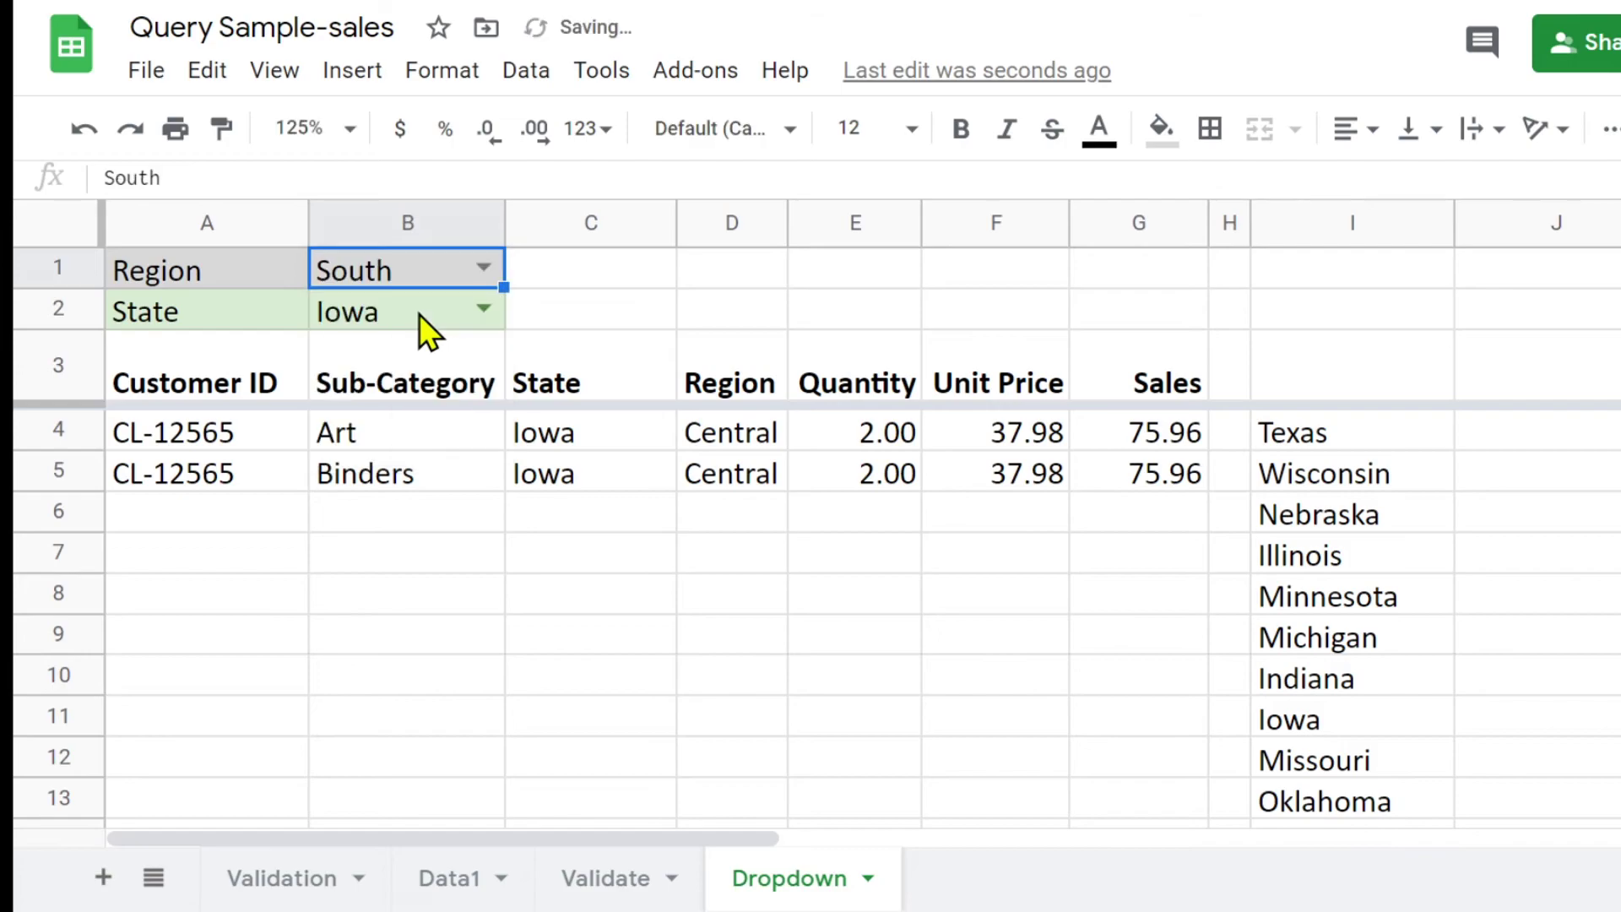
pyautogui.click(179, 432)
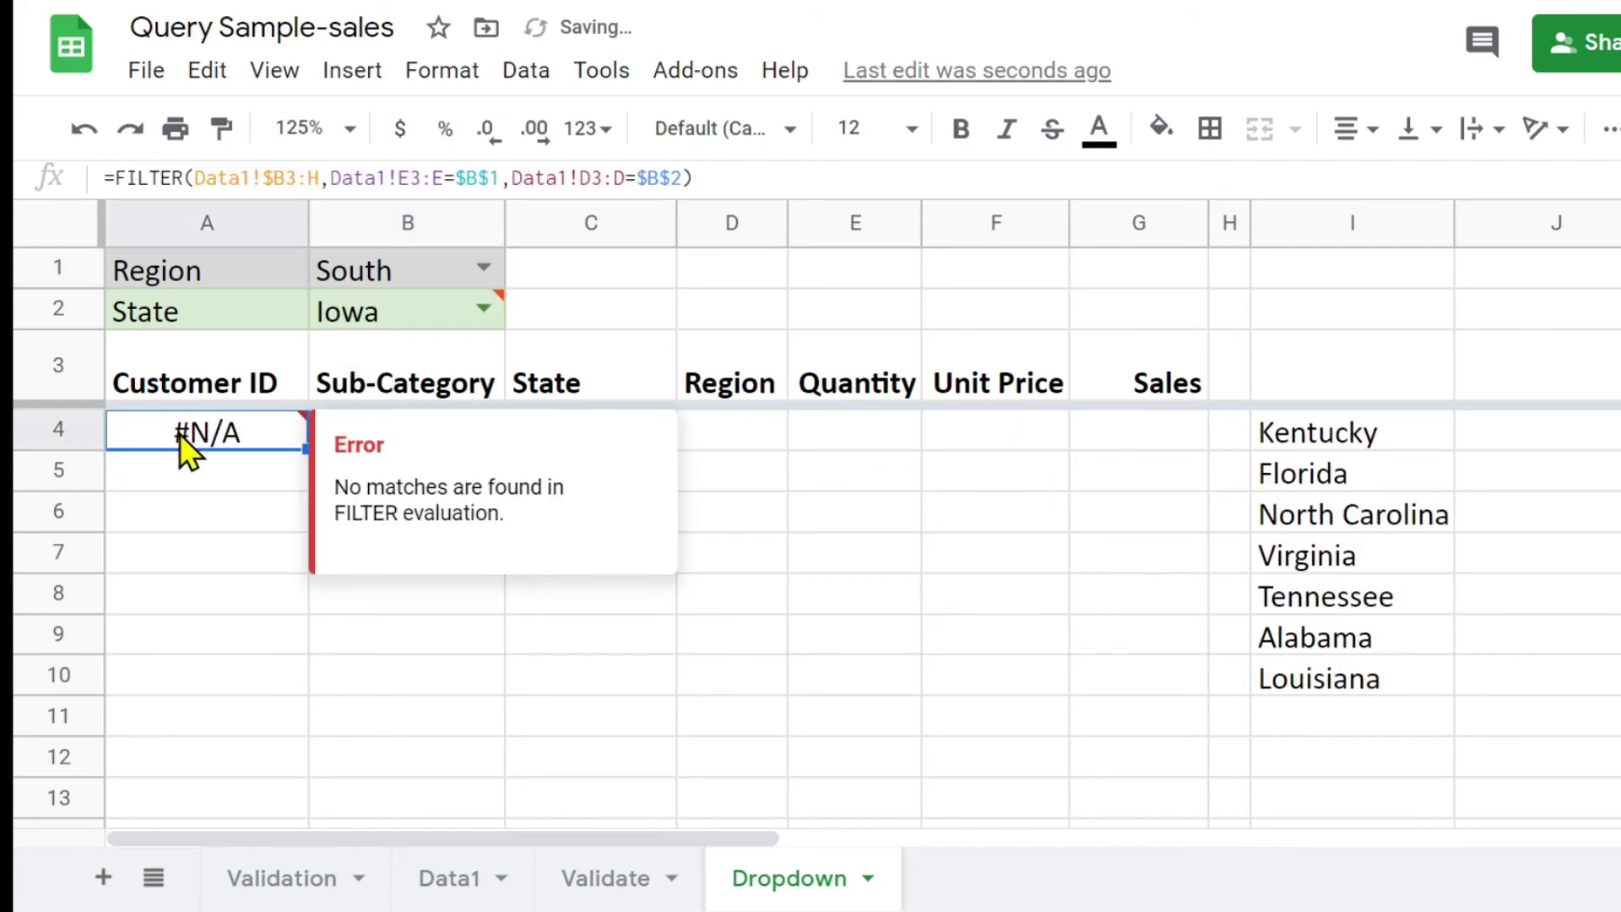
# - Wrap the FILTER formula in A4 in IFERROR with an empty string "" as the fallback value
pyautogui.click(114, 177)
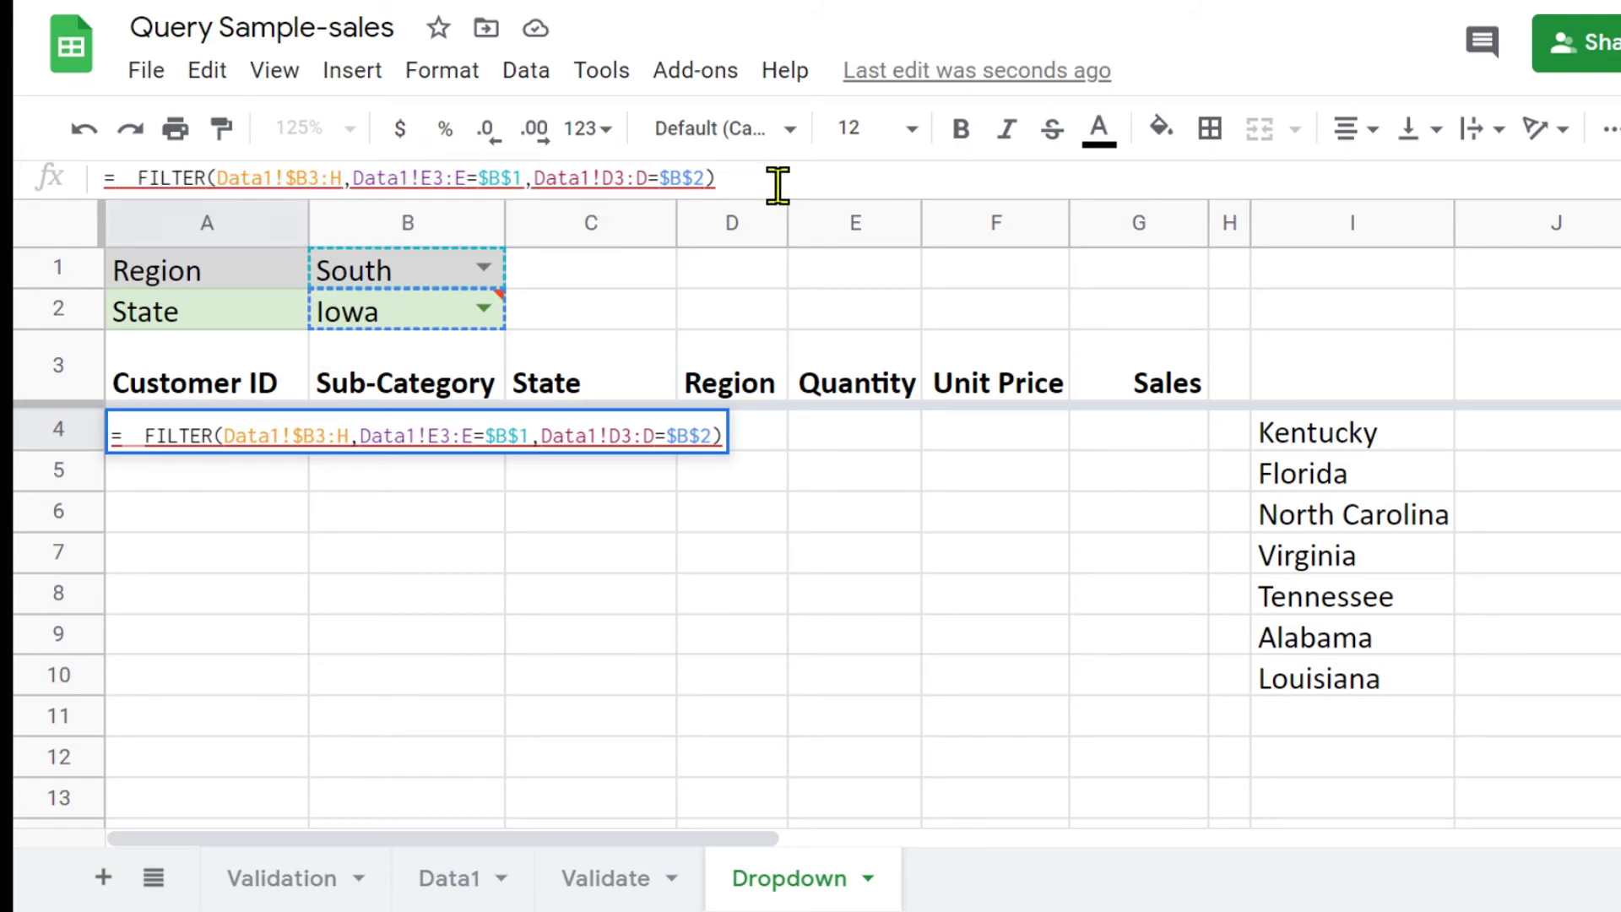
pyautogui.write('ifer')
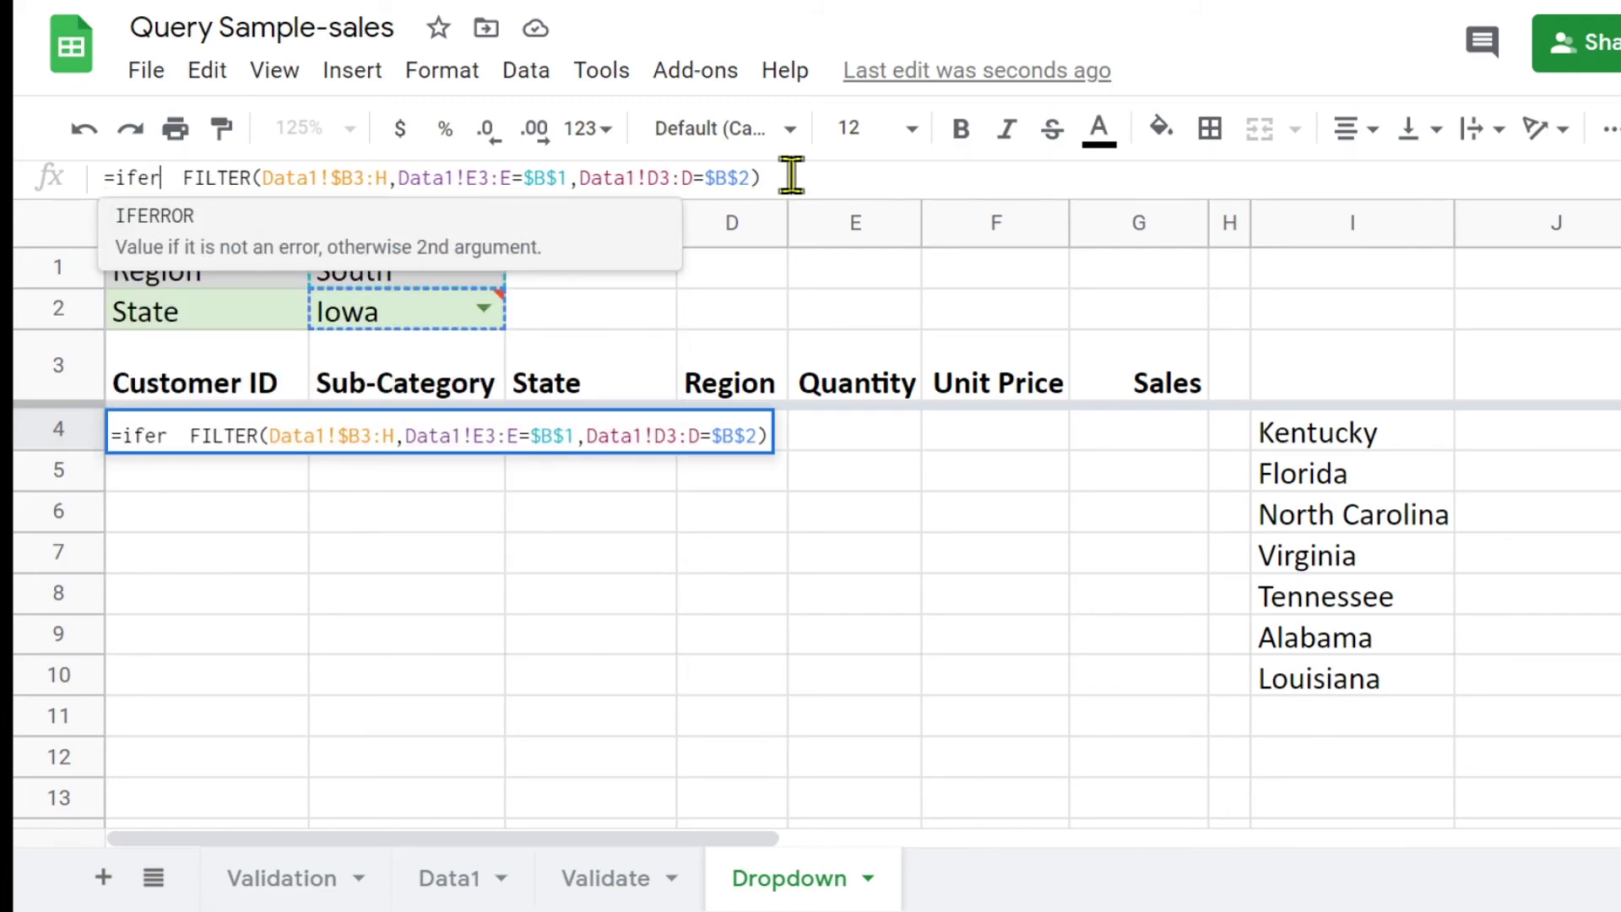
pyautogui.click(164, 221)
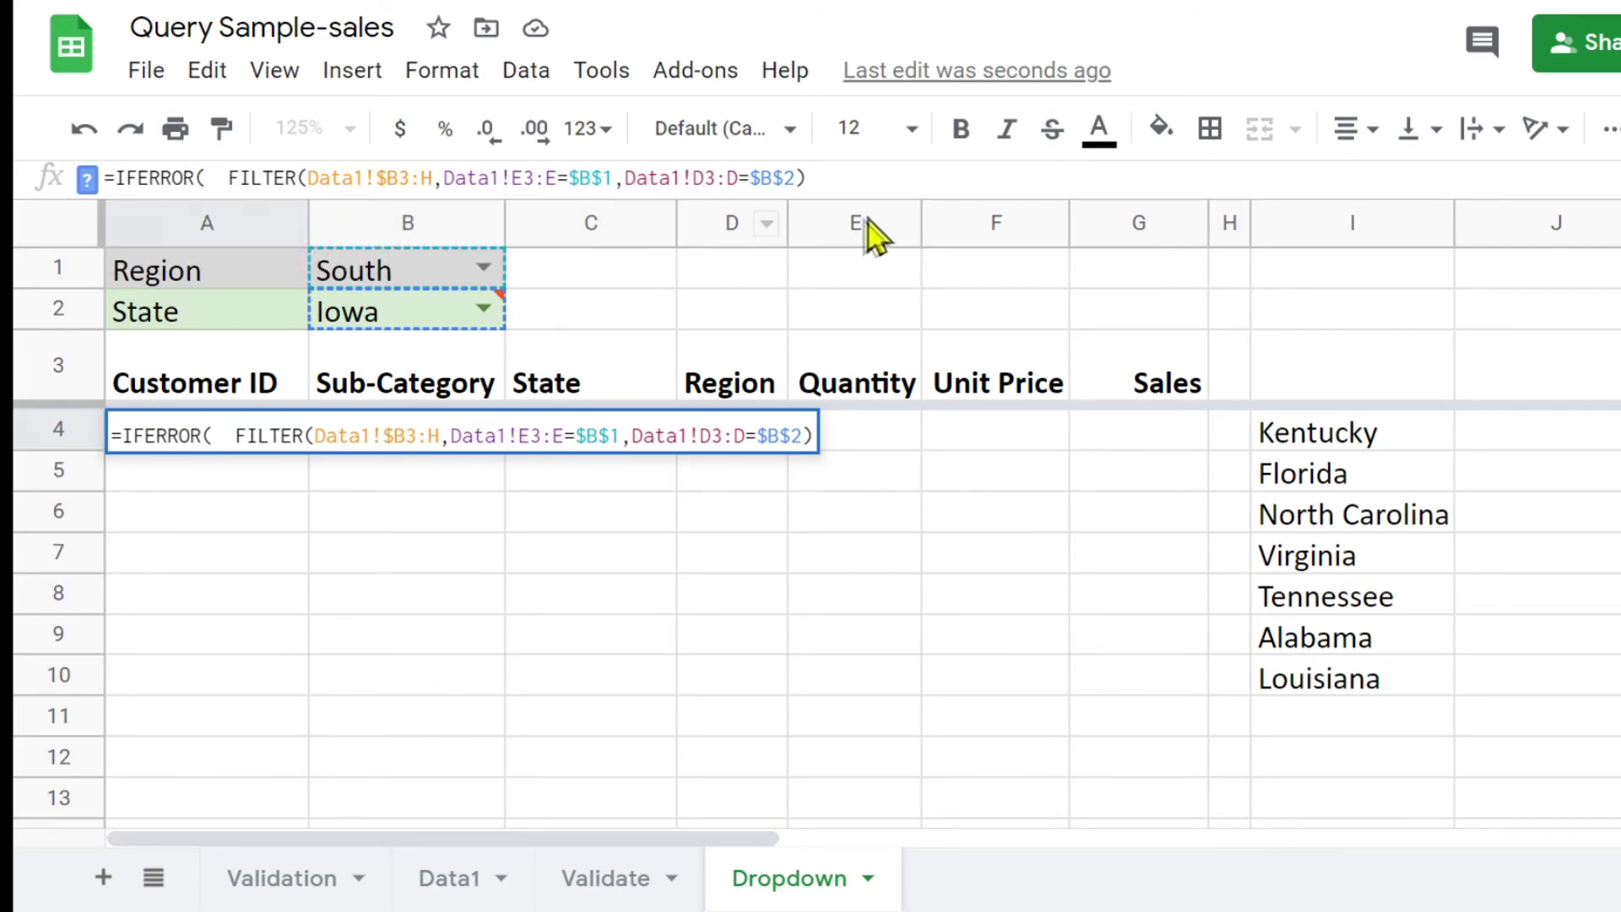
pyautogui.click(217, 176)
pyautogui.click(870, 189)
pyautogui.write(', ""')
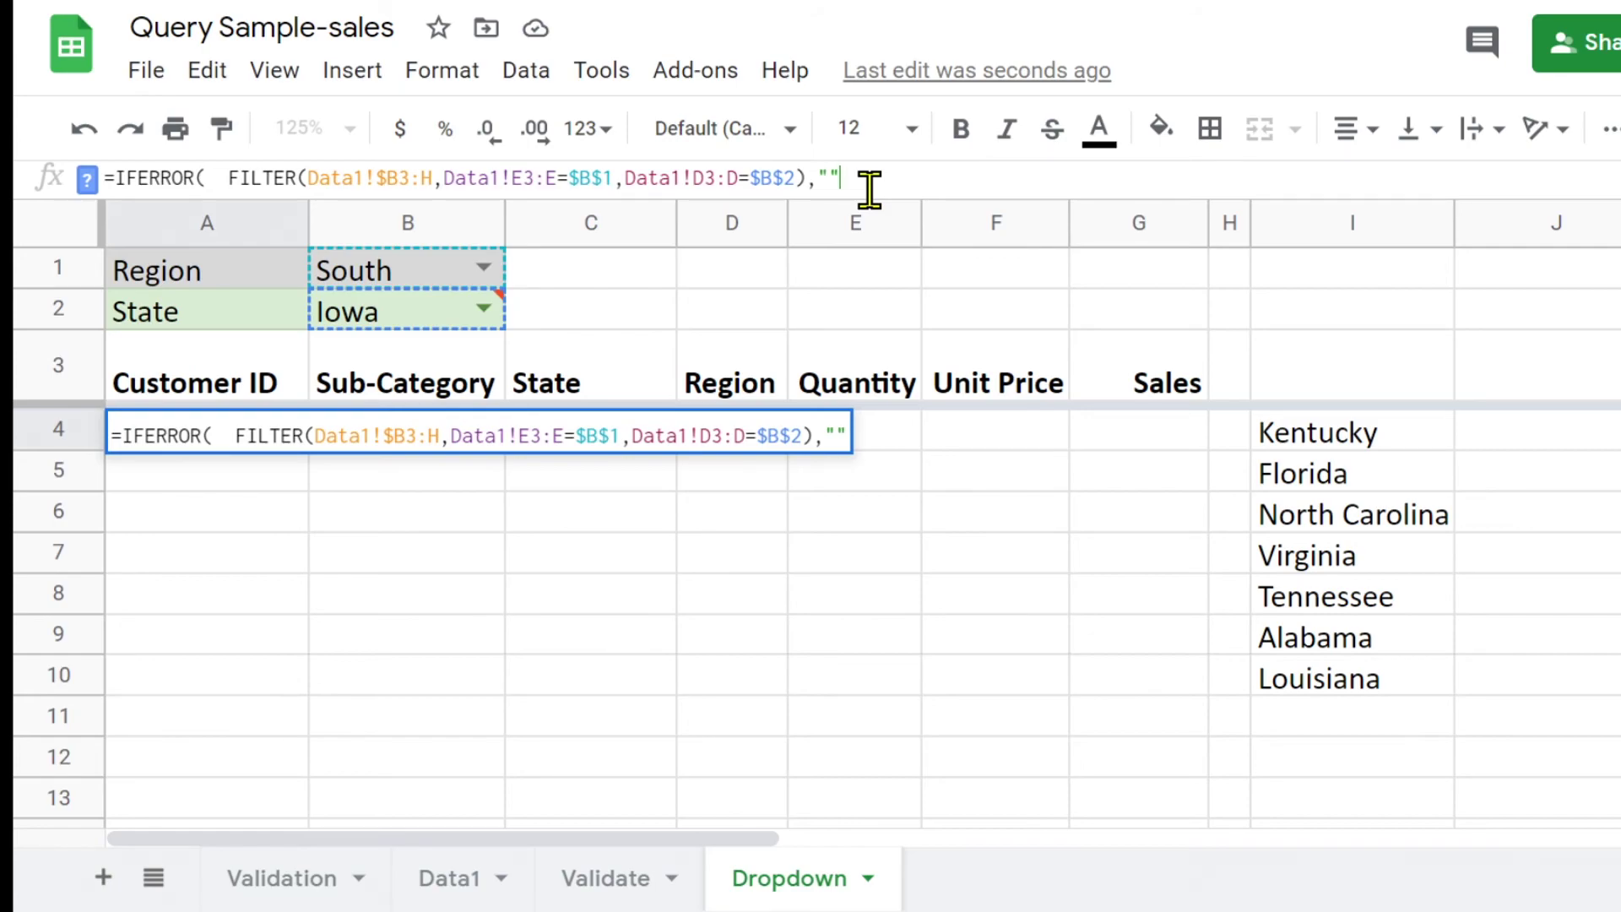
pyautogui.write(')')
pyautogui.press('Return')
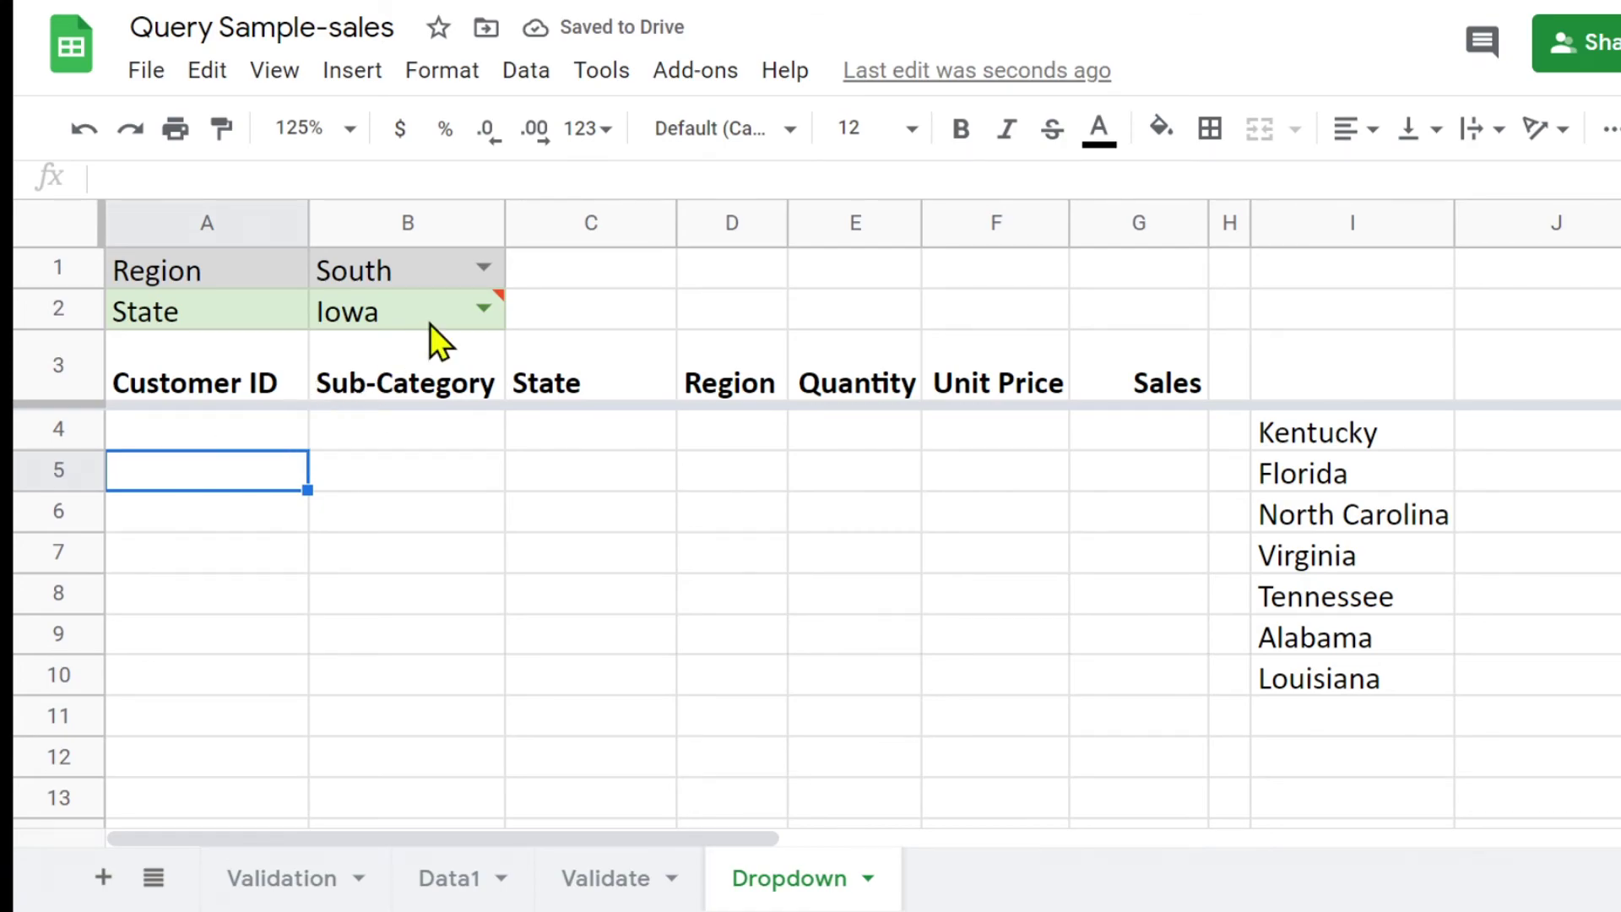
# - Test the IFERROR formula by setting State in B2 to Florida and switching Region in B1 to West
pyautogui.click(484, 307)
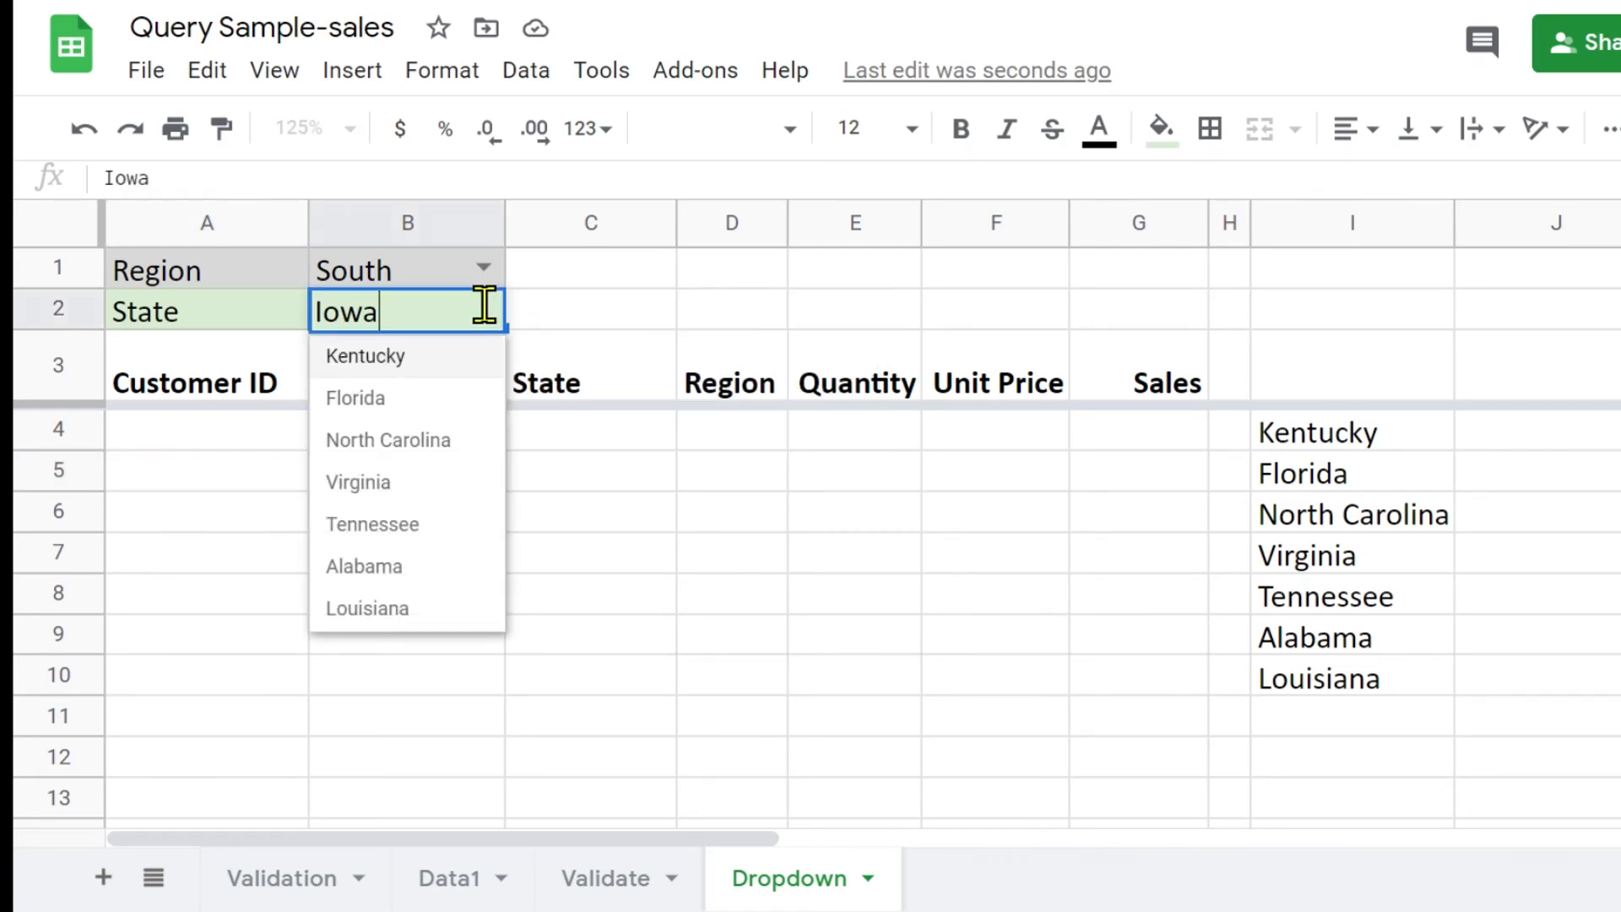
pyautogui.click(395, 399)
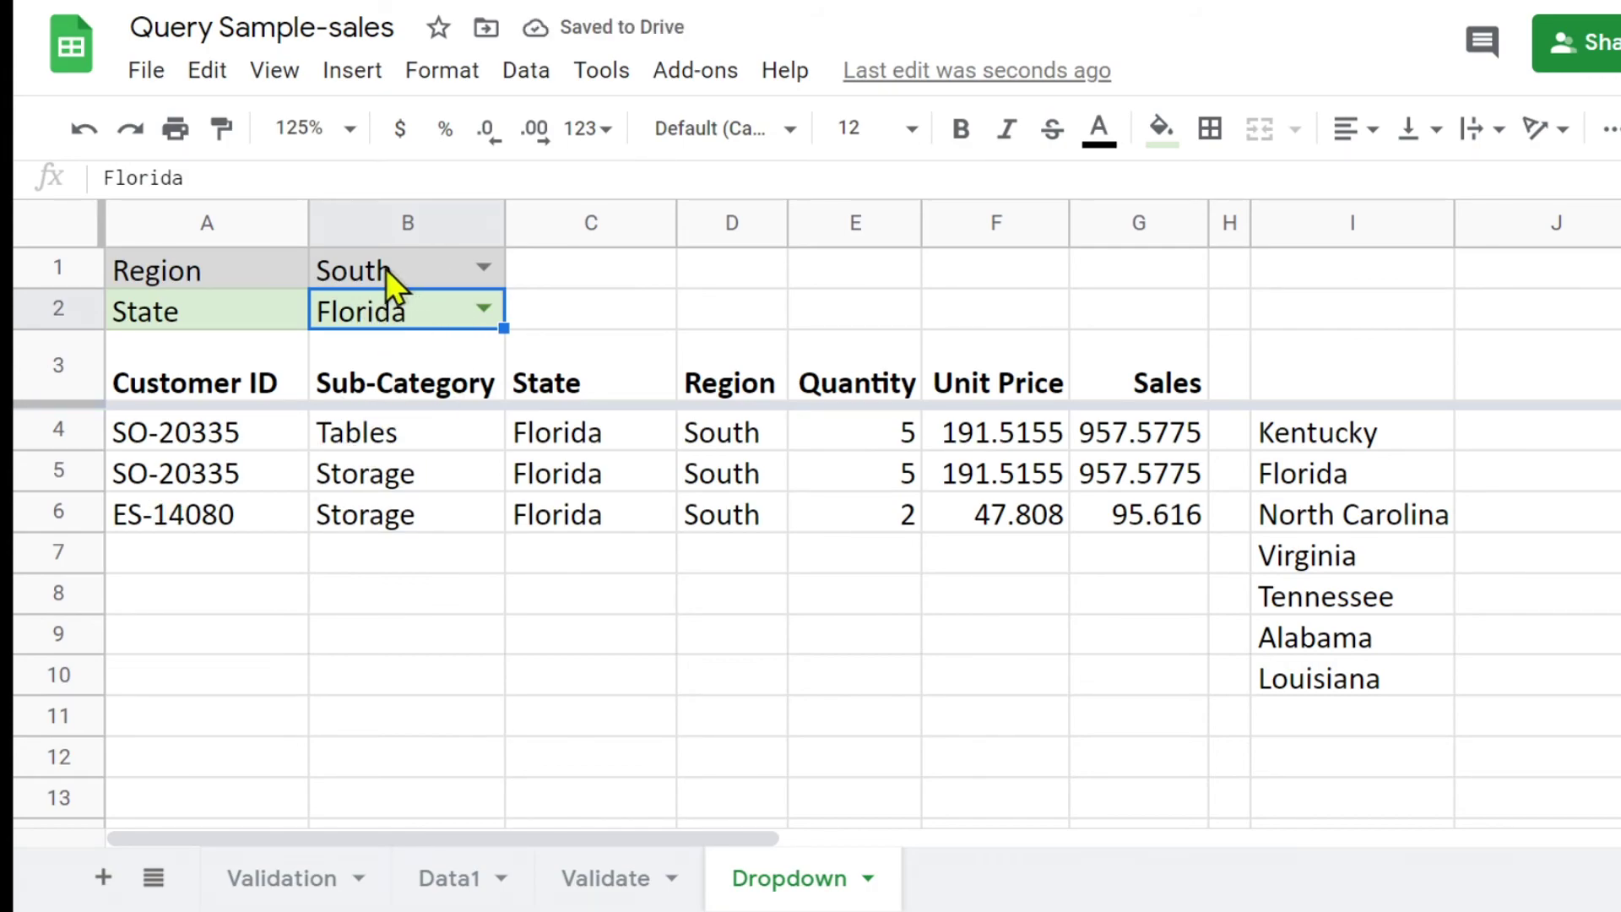
pyautogui.click(484, 268)
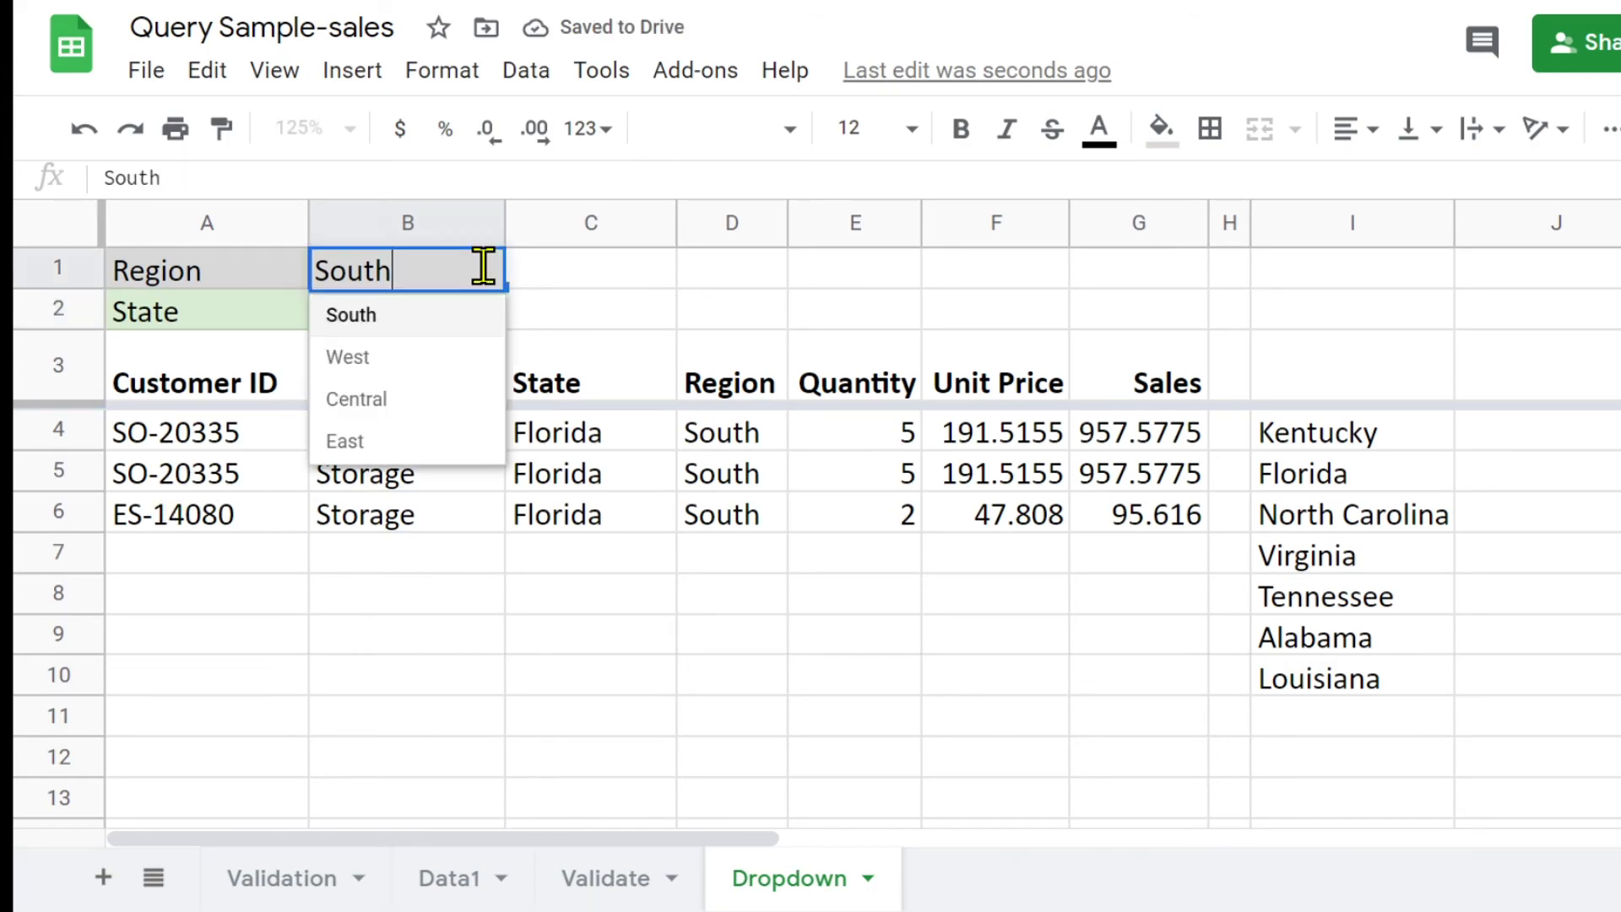
pyautogui.click(397, 358)
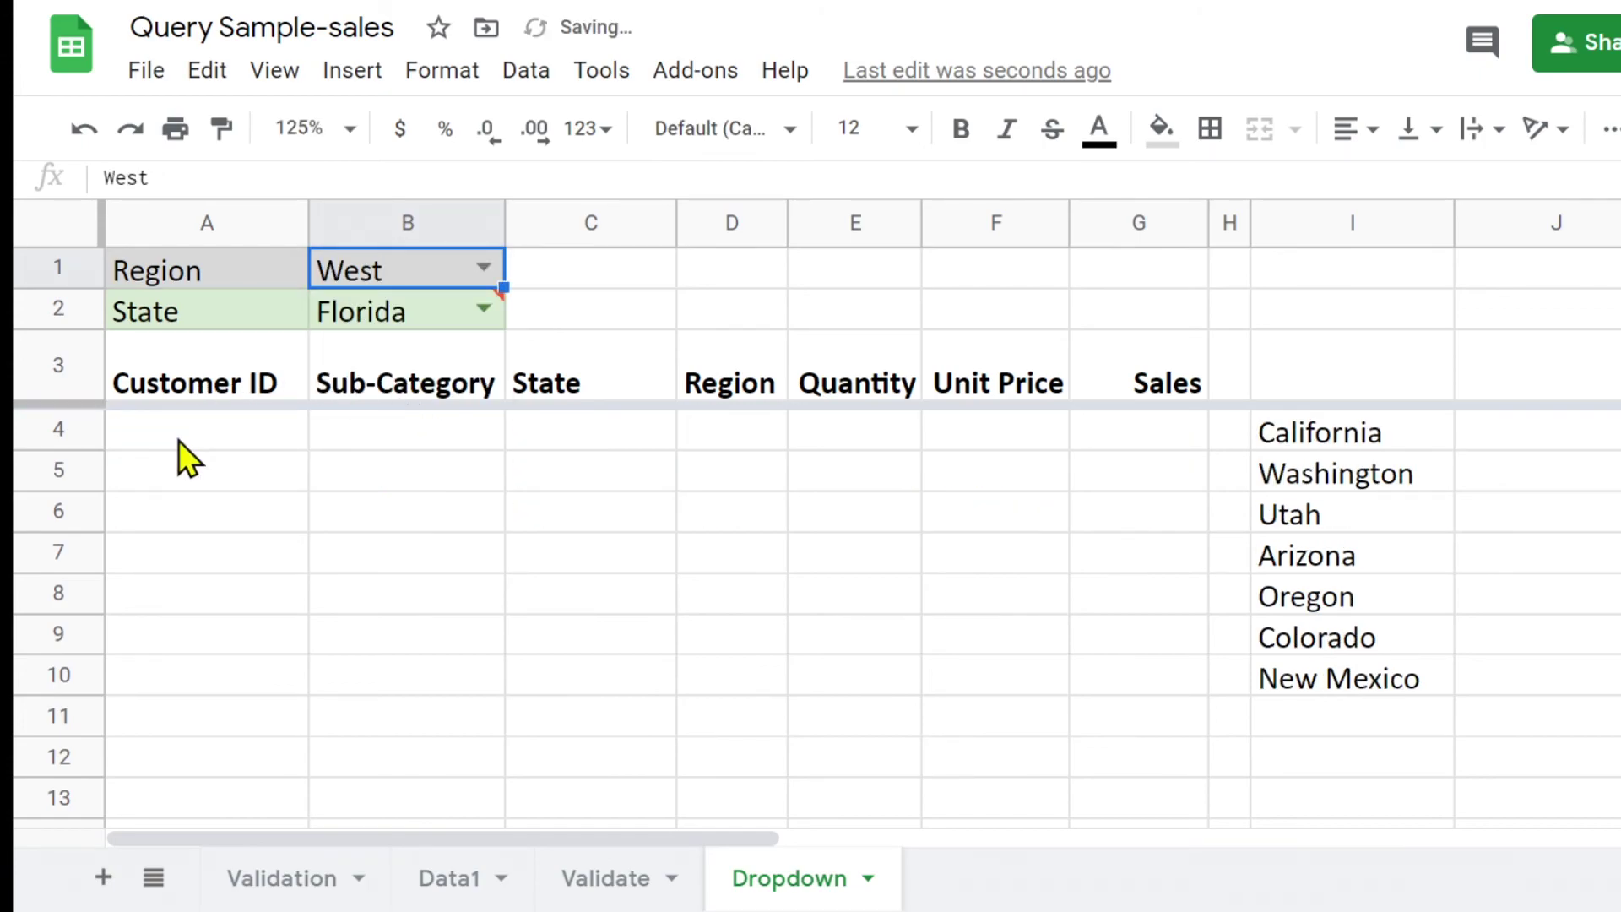
pyautogui.moveTo(489, 312)
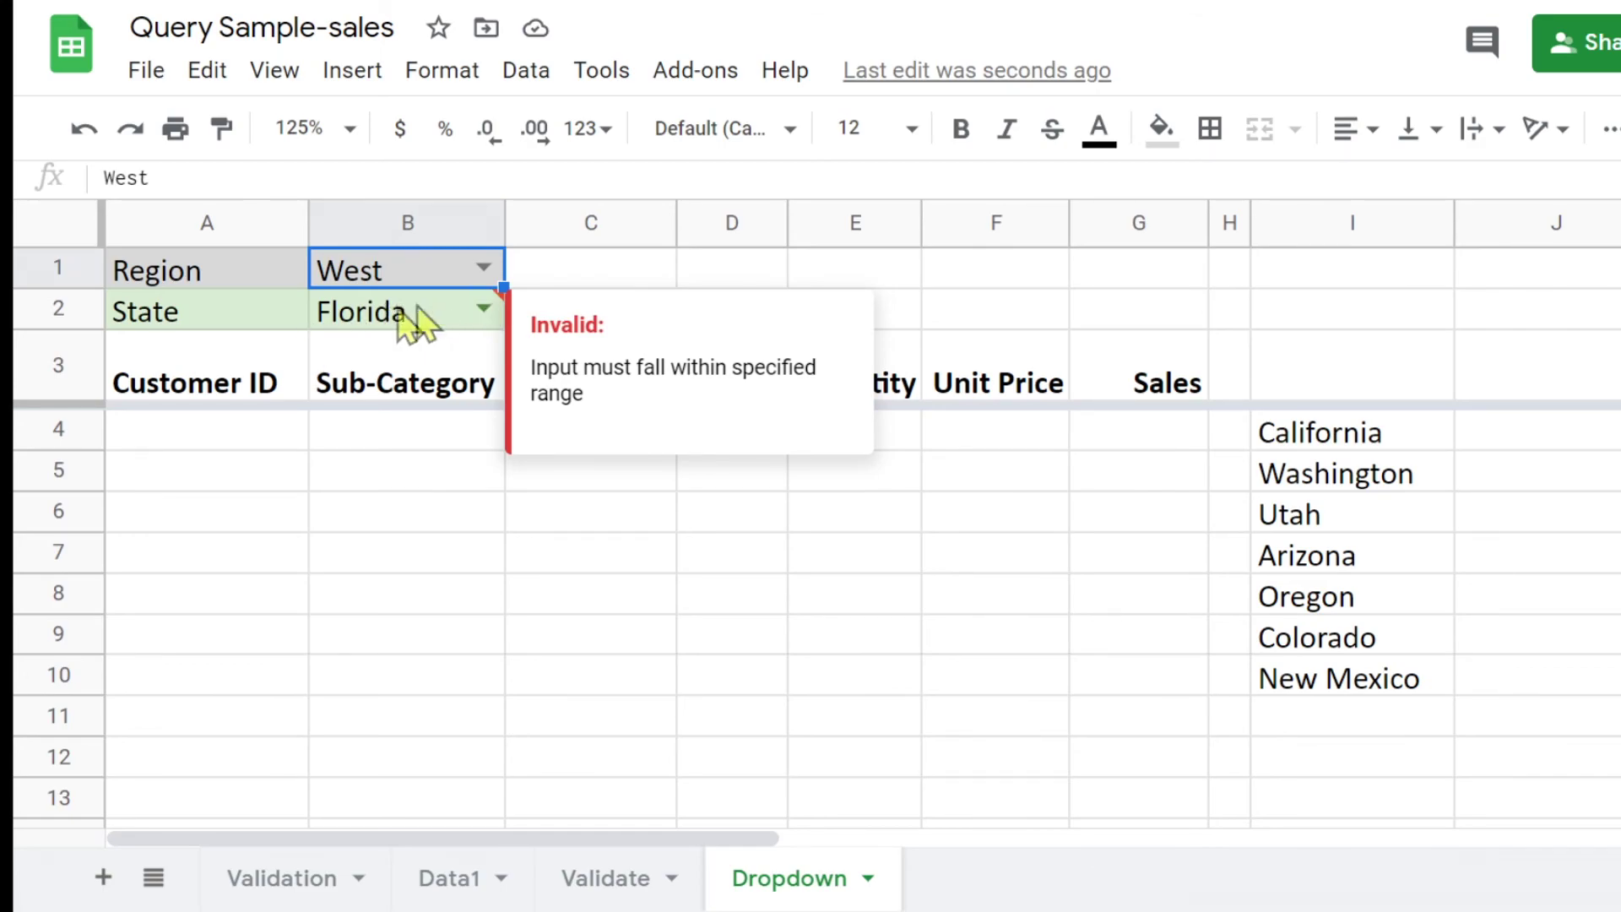
# - Choose Arizona in the dependent State dropdown in B2 and look over the filtered rows
pyautogui.click(484, 310)
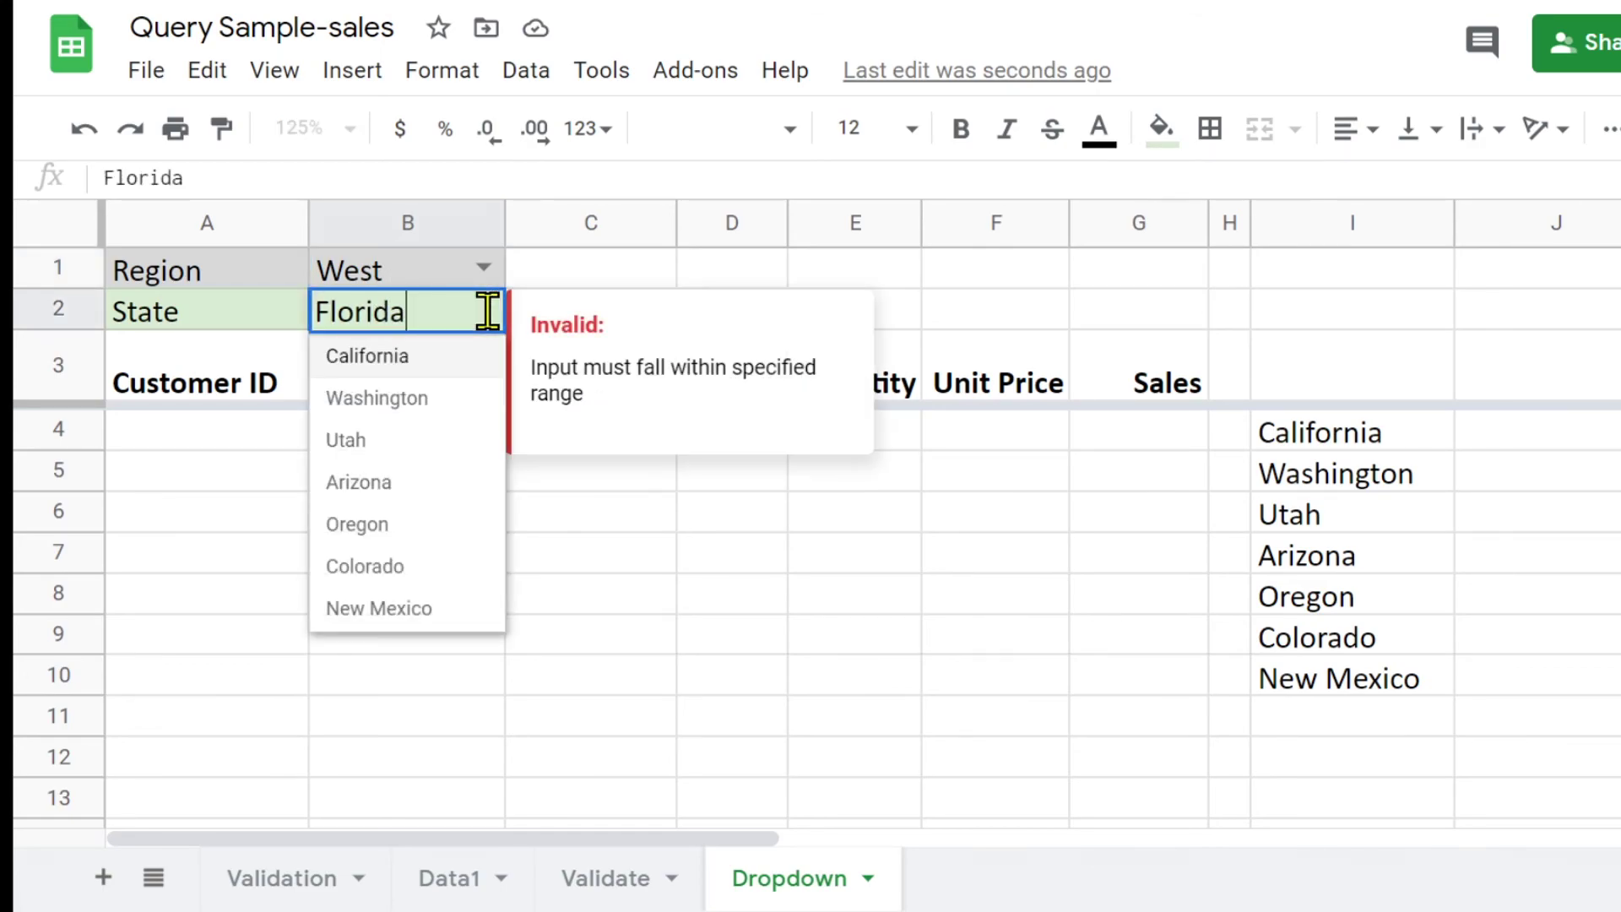
pyautogui.click(405, 476)
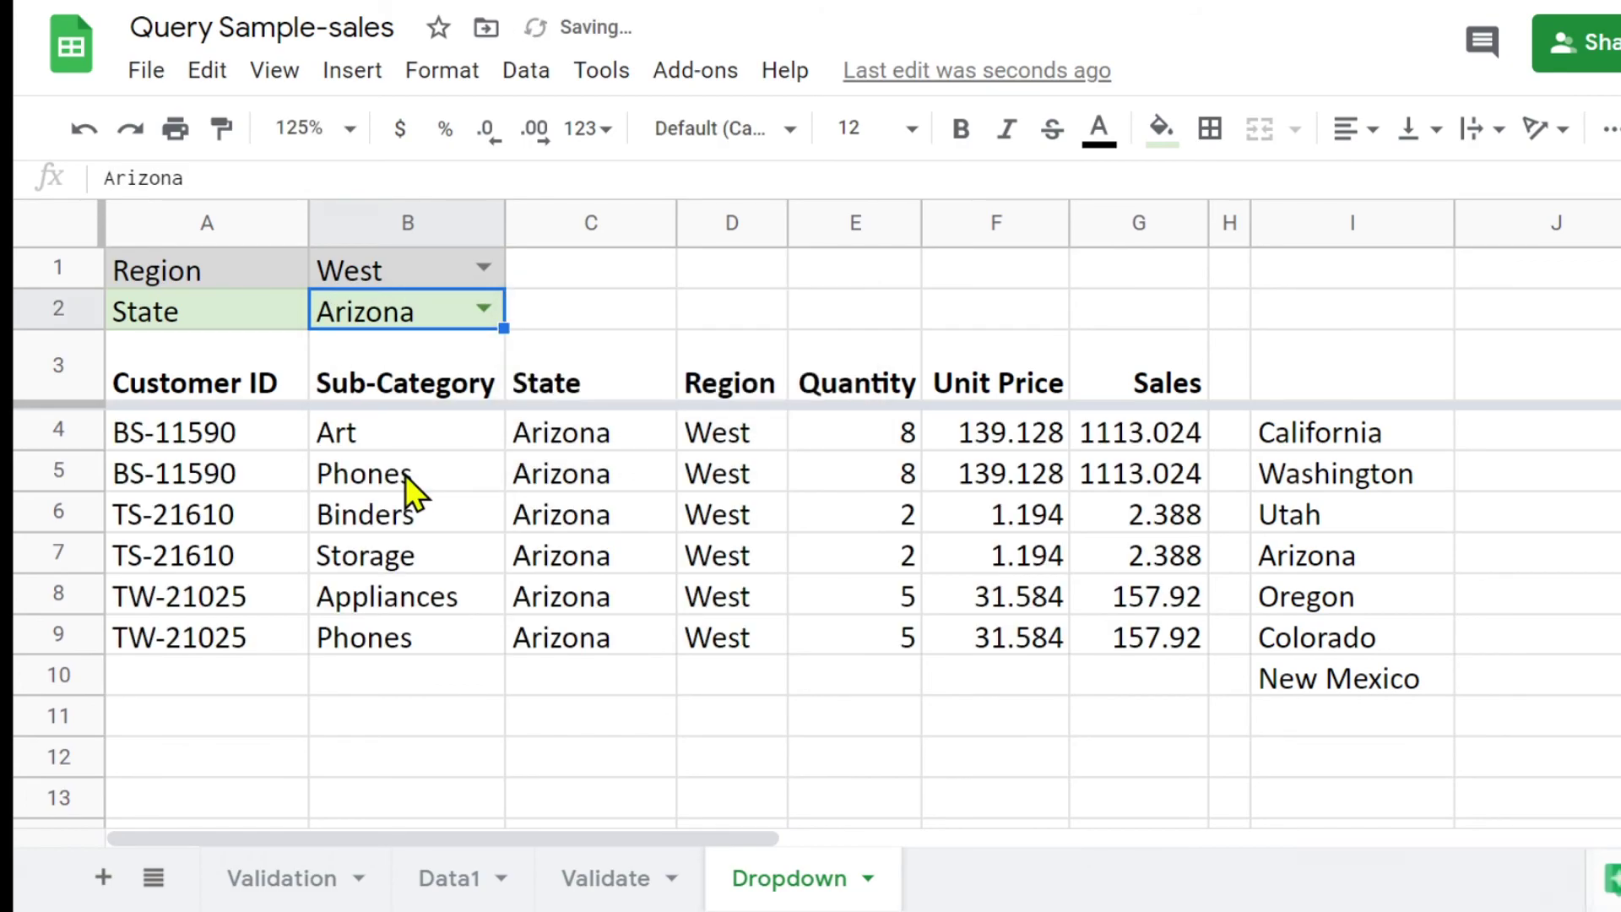
pyautogui.click(550, 532)
pyautogui.scroll(-3, 550, 535)
pyautogui.scroll(3, 551, 536)
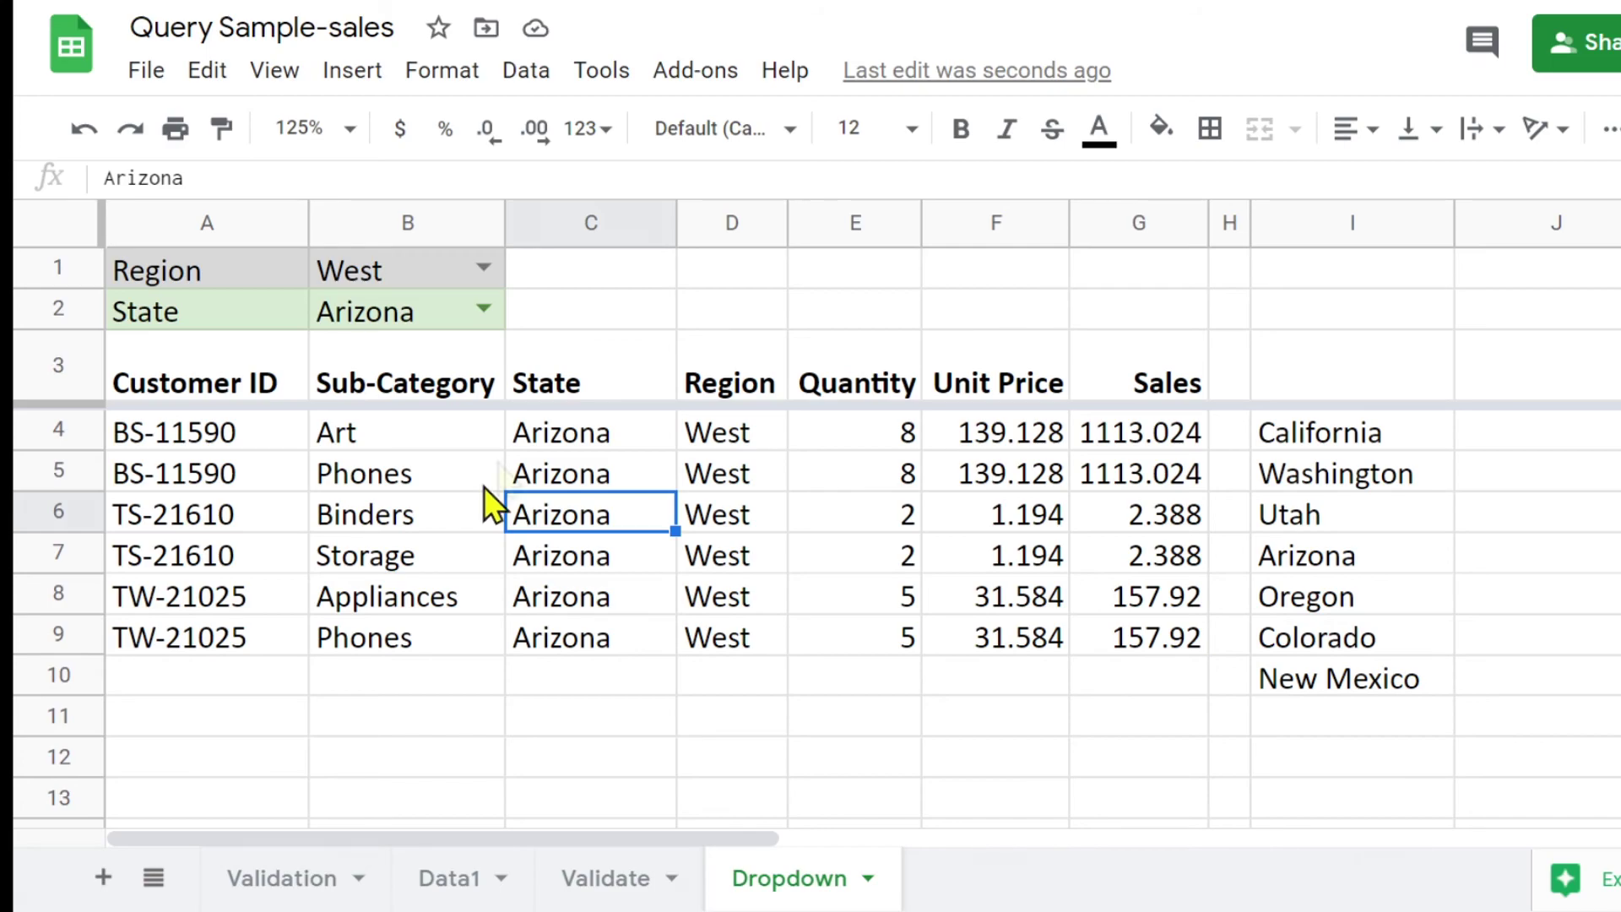
# - Reselect West as the Region in B1 and examine the choices offered by the State dropdown in B2
pyautogui.click(483, 269)
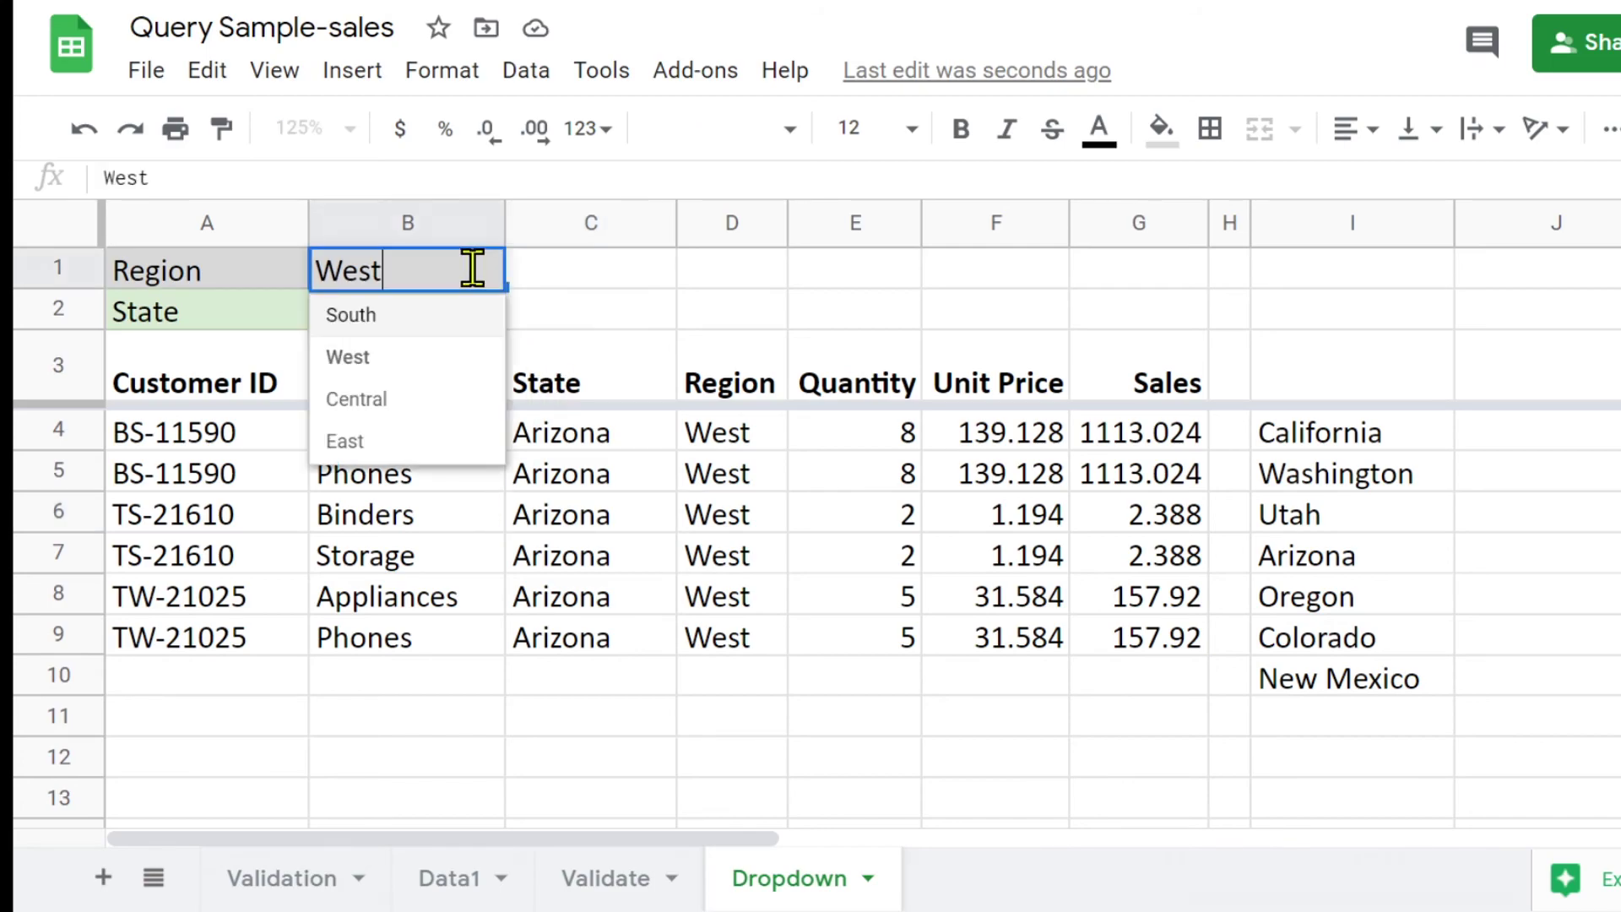
pyautogui.click(589, 281)
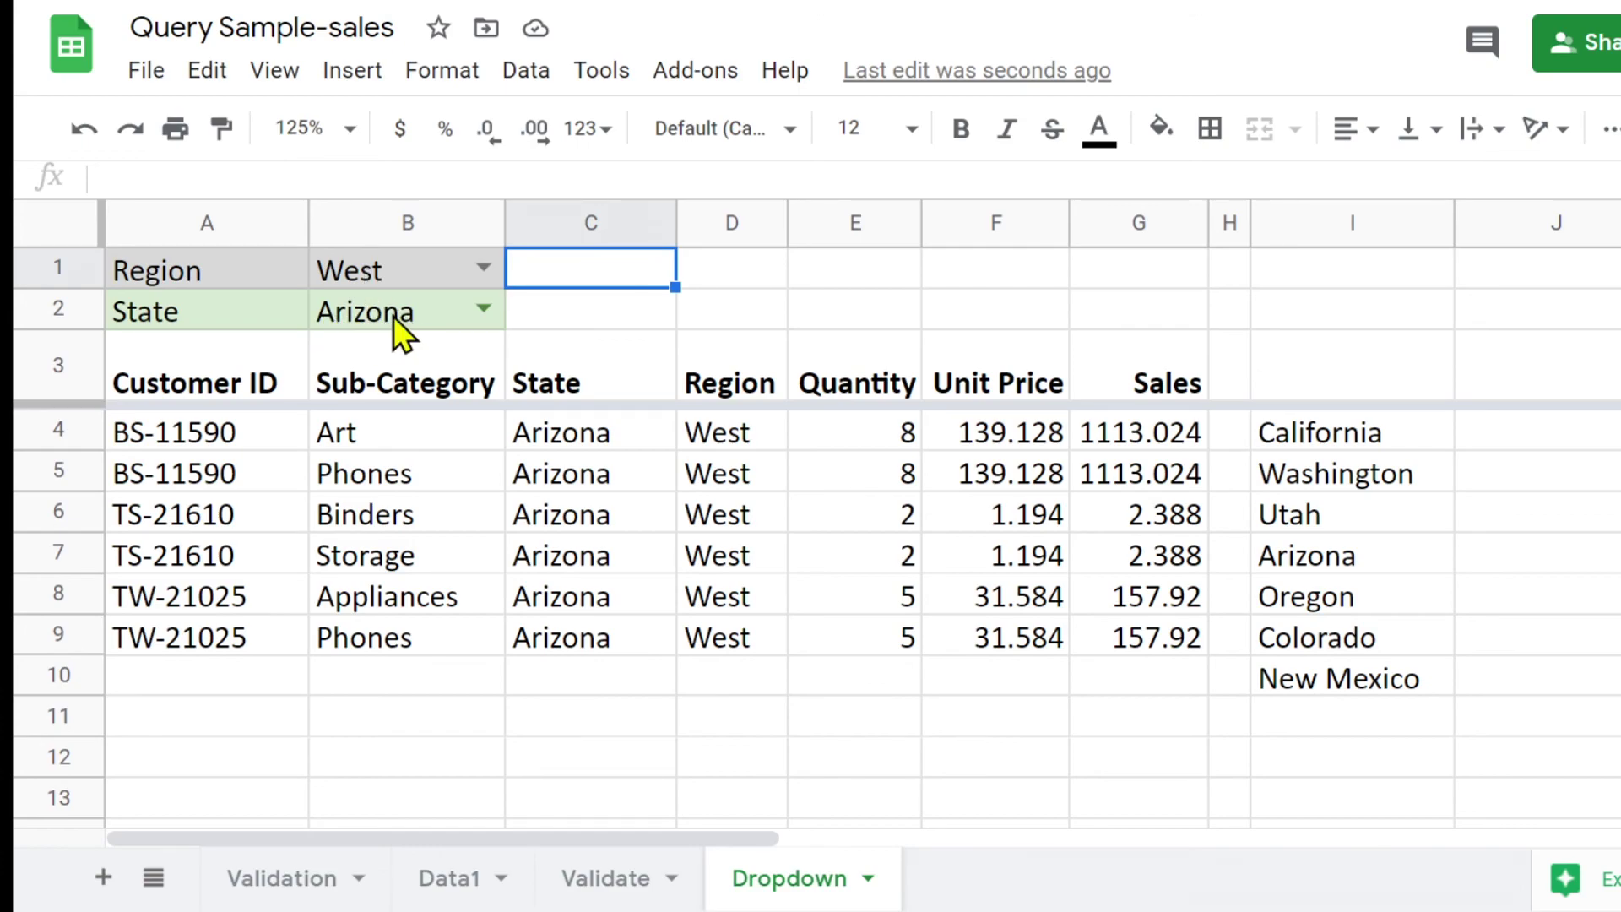
pyautogui.click(483, 269)
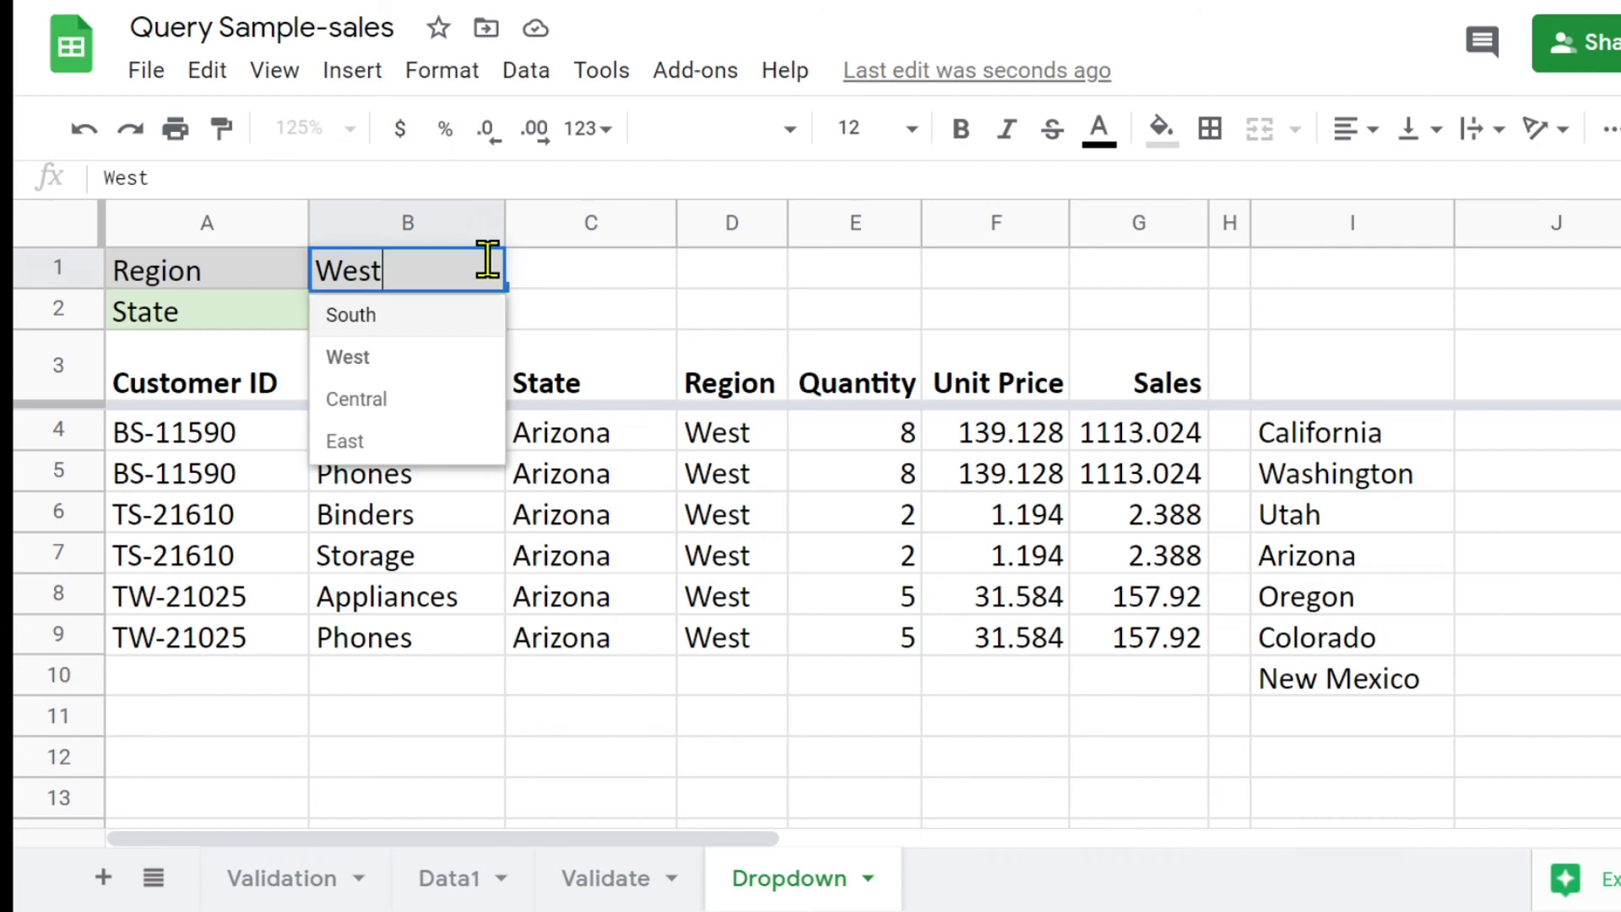
pyautogui.click(408, 358)
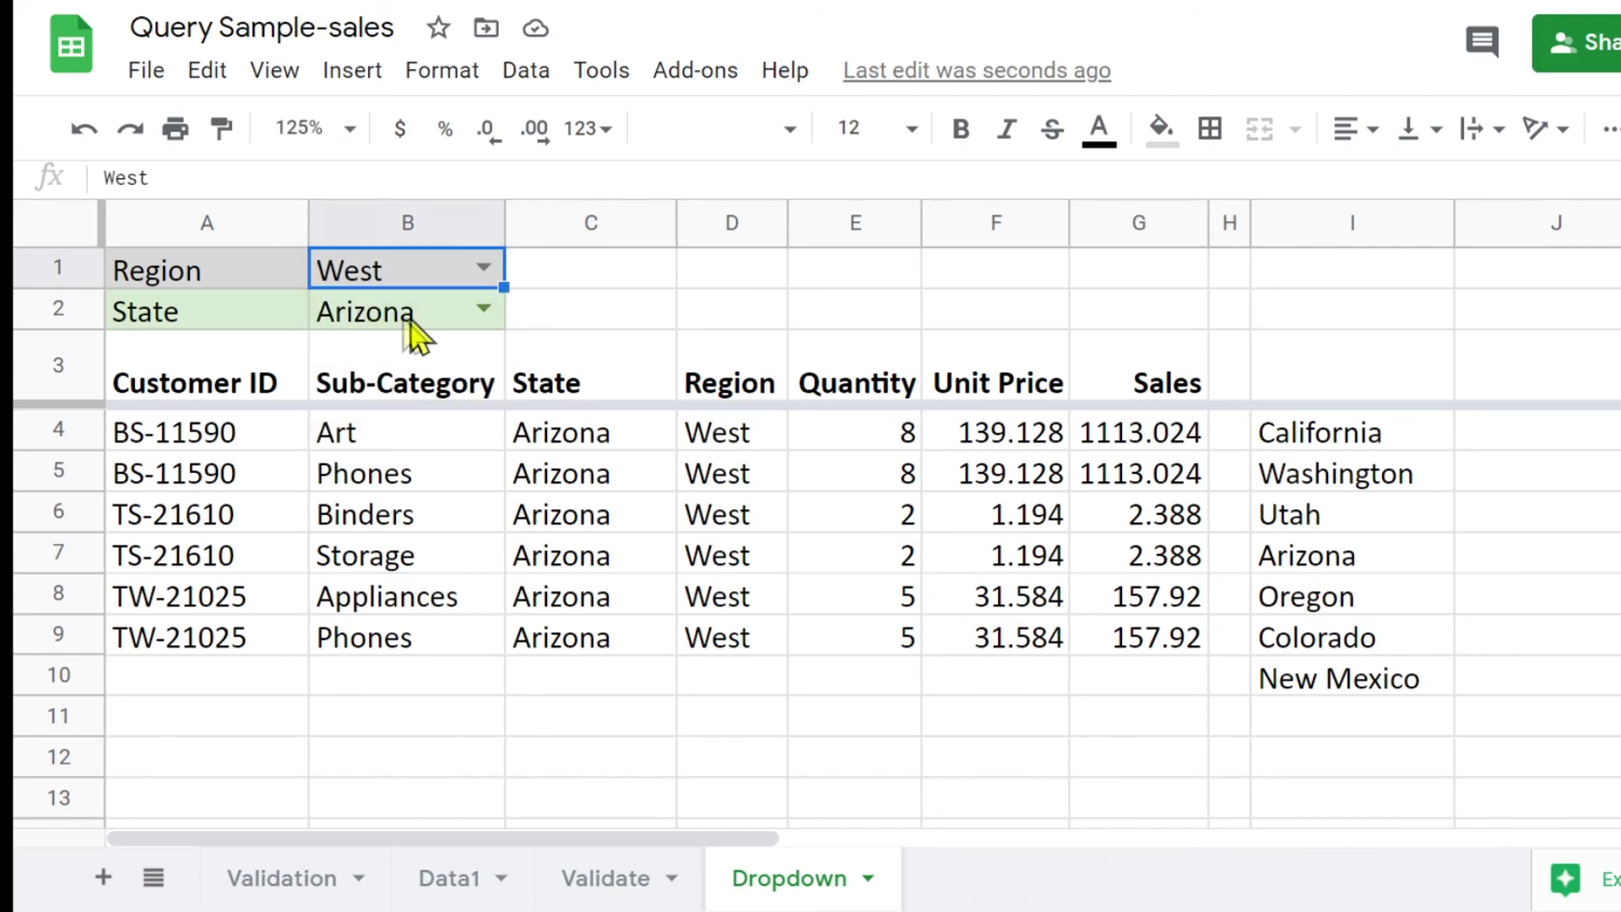
pyautogui.click(479, 309)
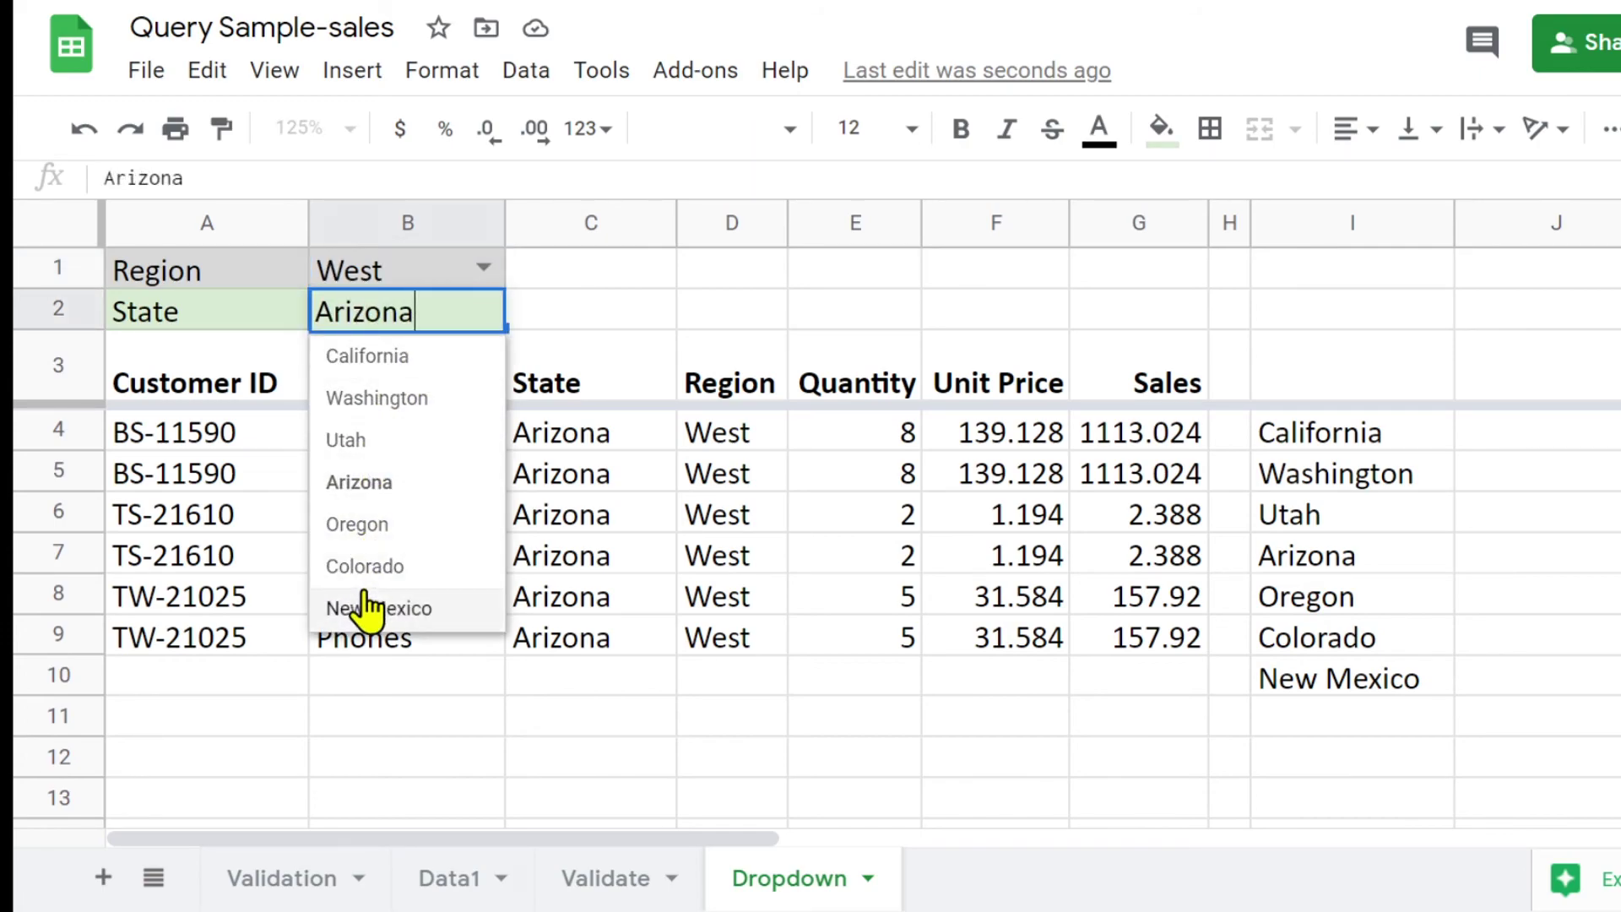
pyautogui.click(587, 278)
# - Set Region in B1 to East and State in B2 to New York
pyautogui.click(484, 270)
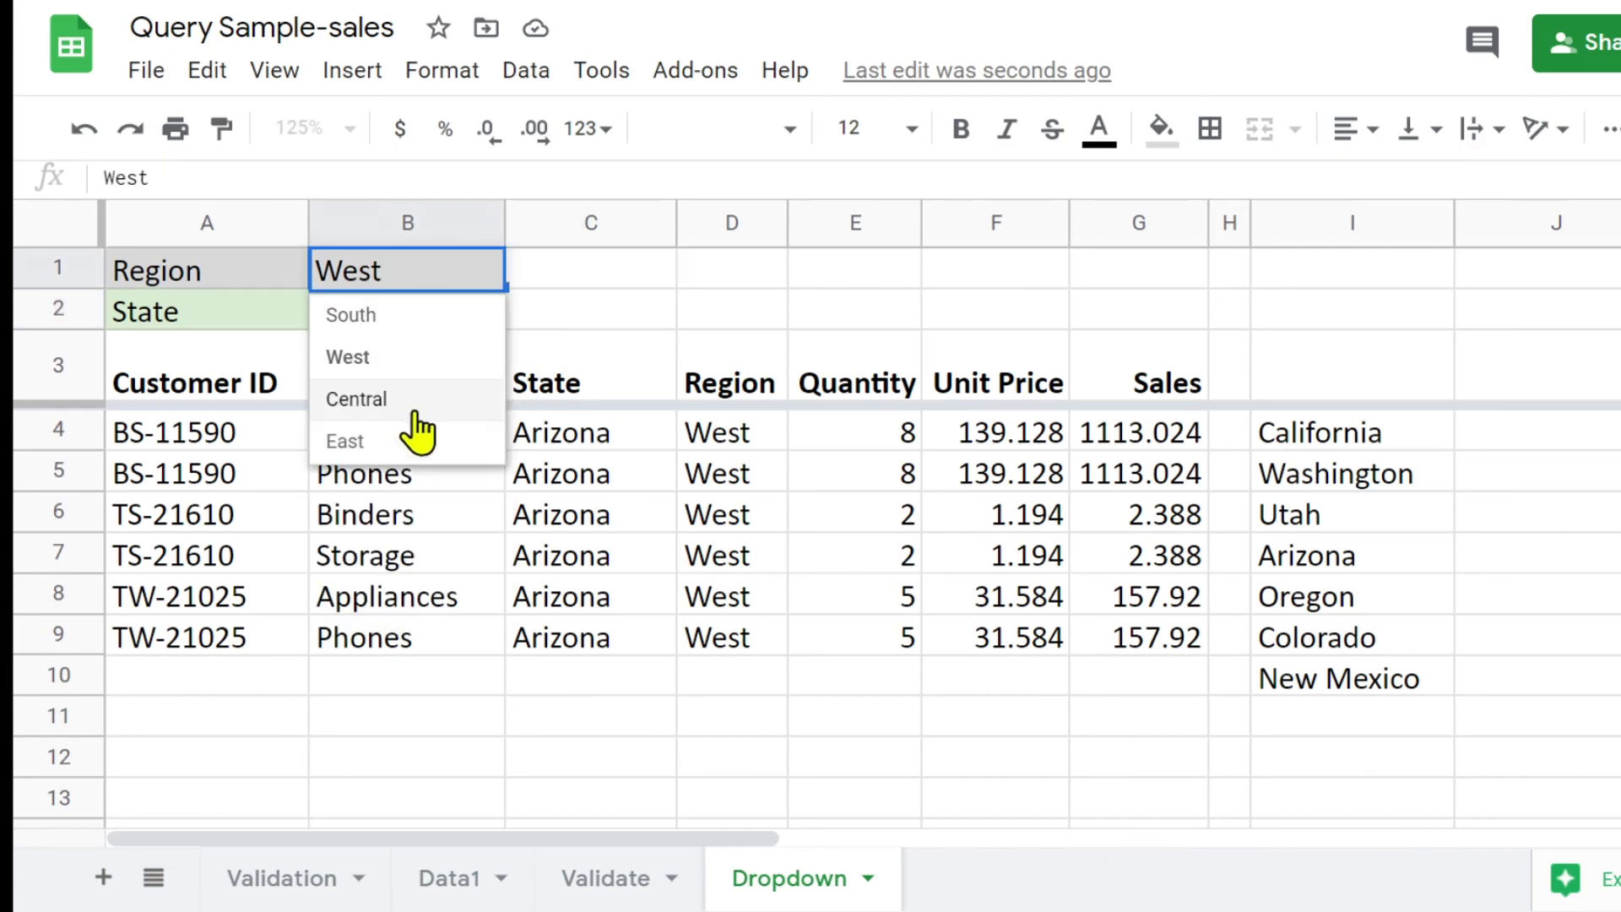
pyautogui.click(399, 437)
pyautogui.click(481, 313)
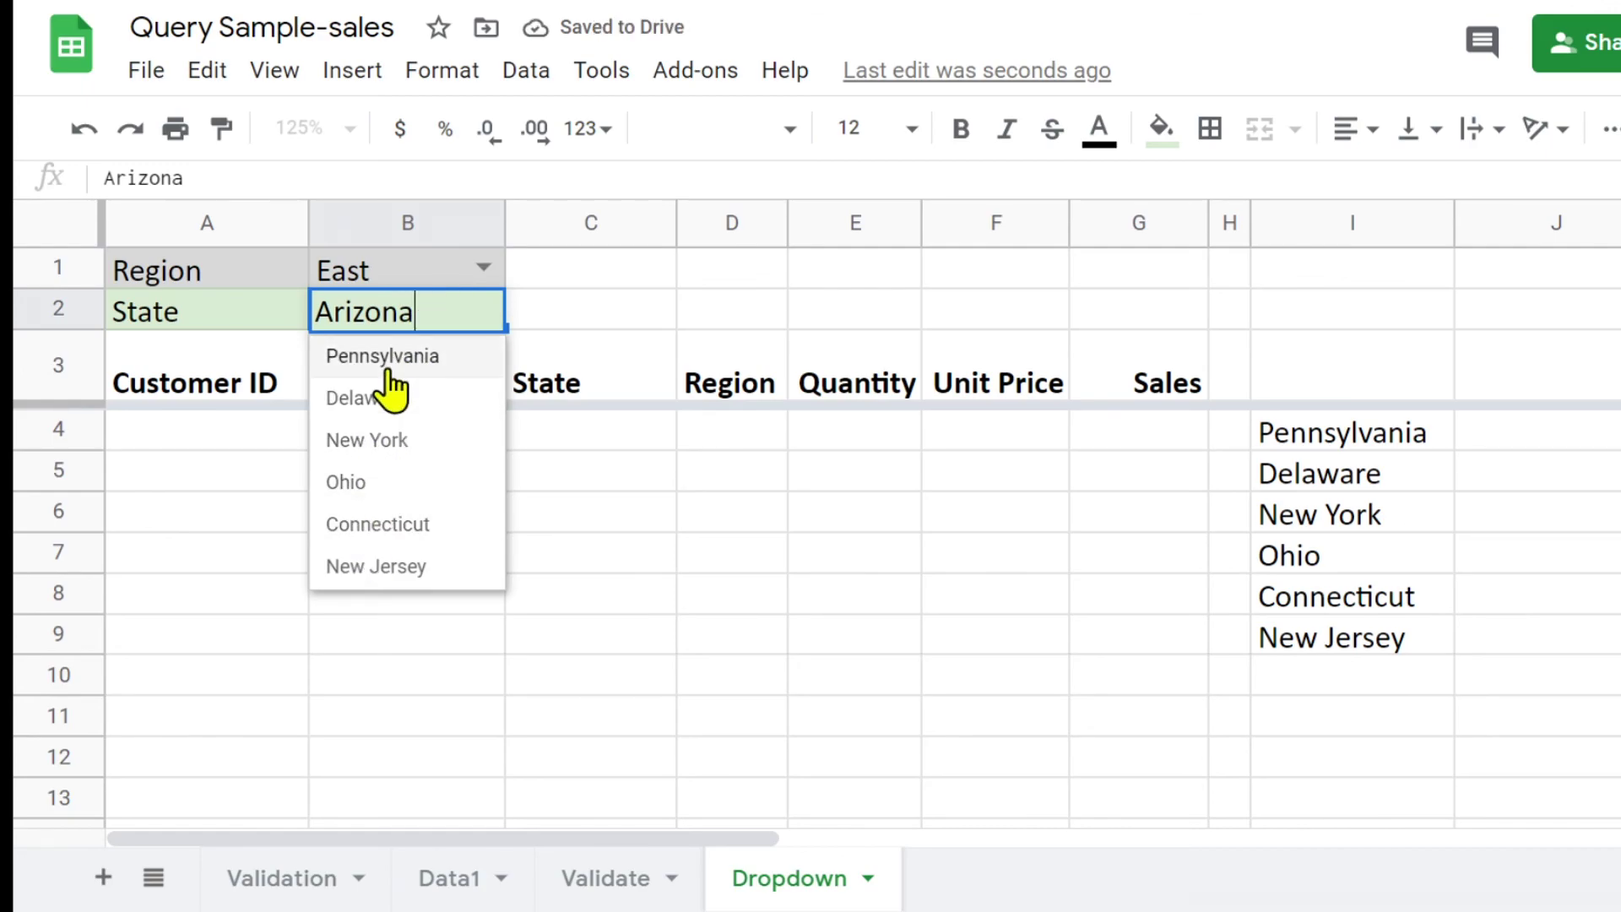
pyautogui.click(398, 442)
pyautogui.click(587, 550)
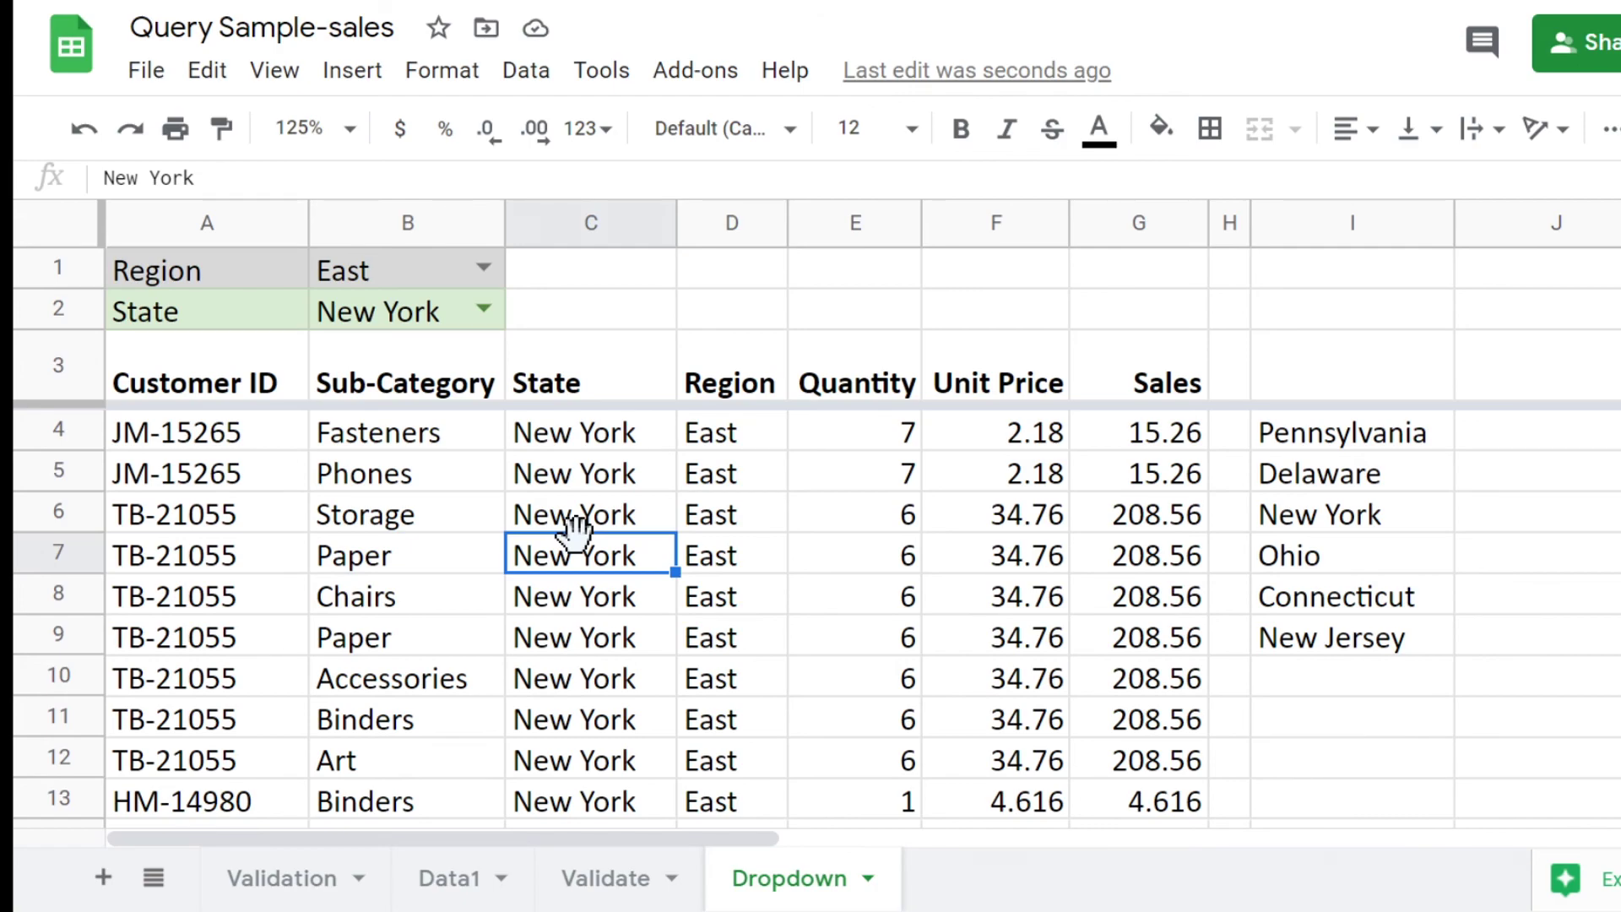
# - Check the IFERROR formula in A4 and look through all the filtered sales rows below it
pyautogui.click(174, 433)
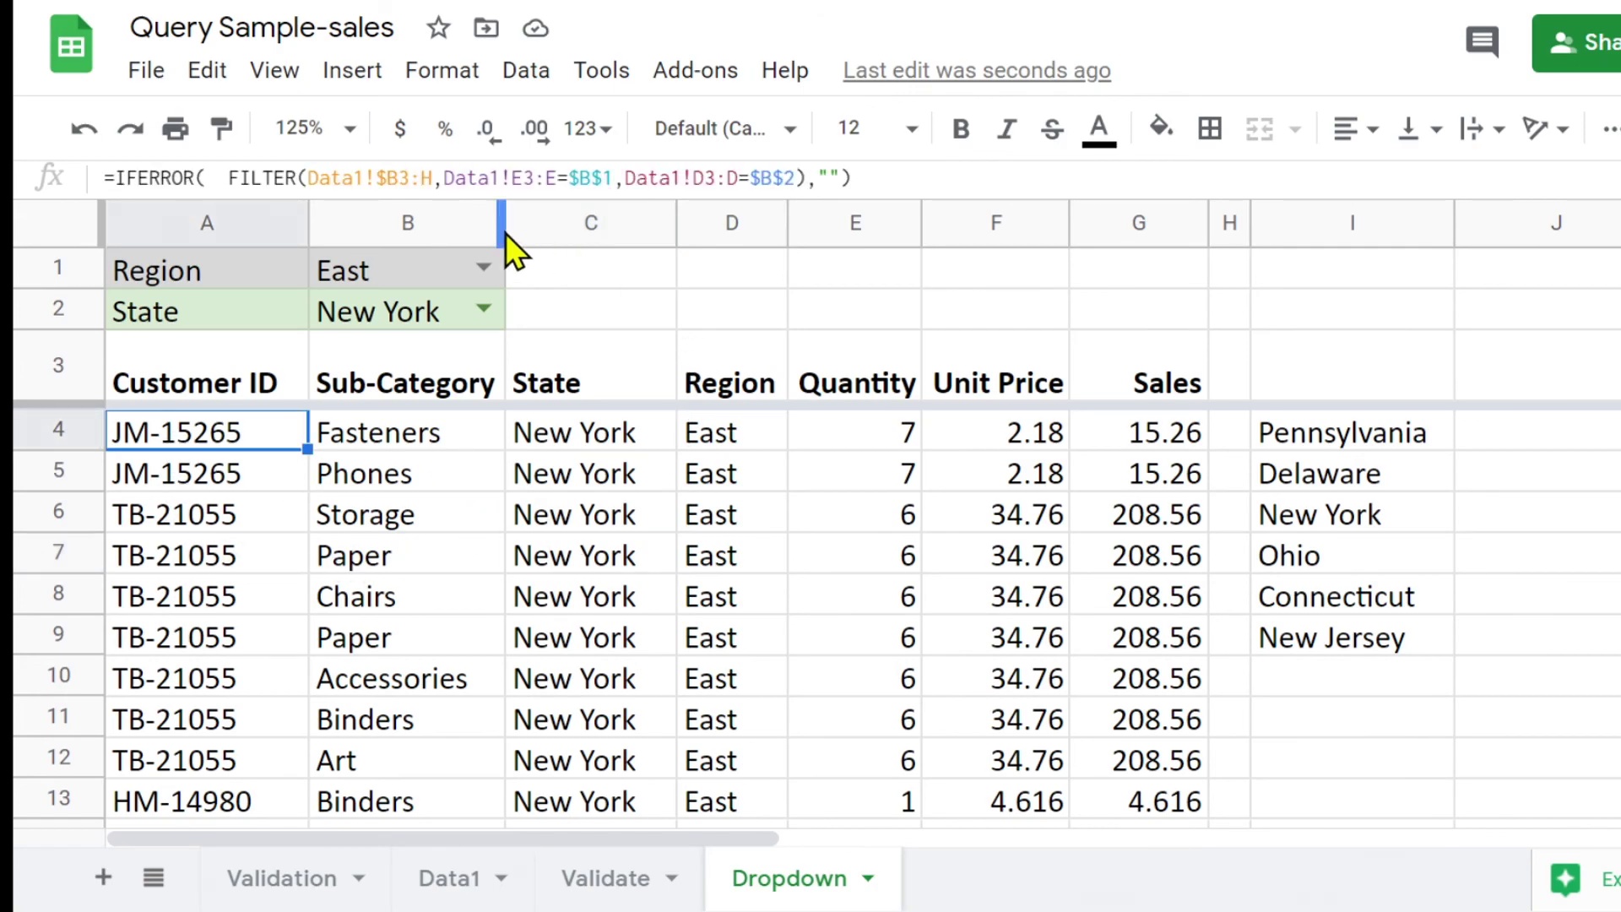
pyautogui.click(387, 600)
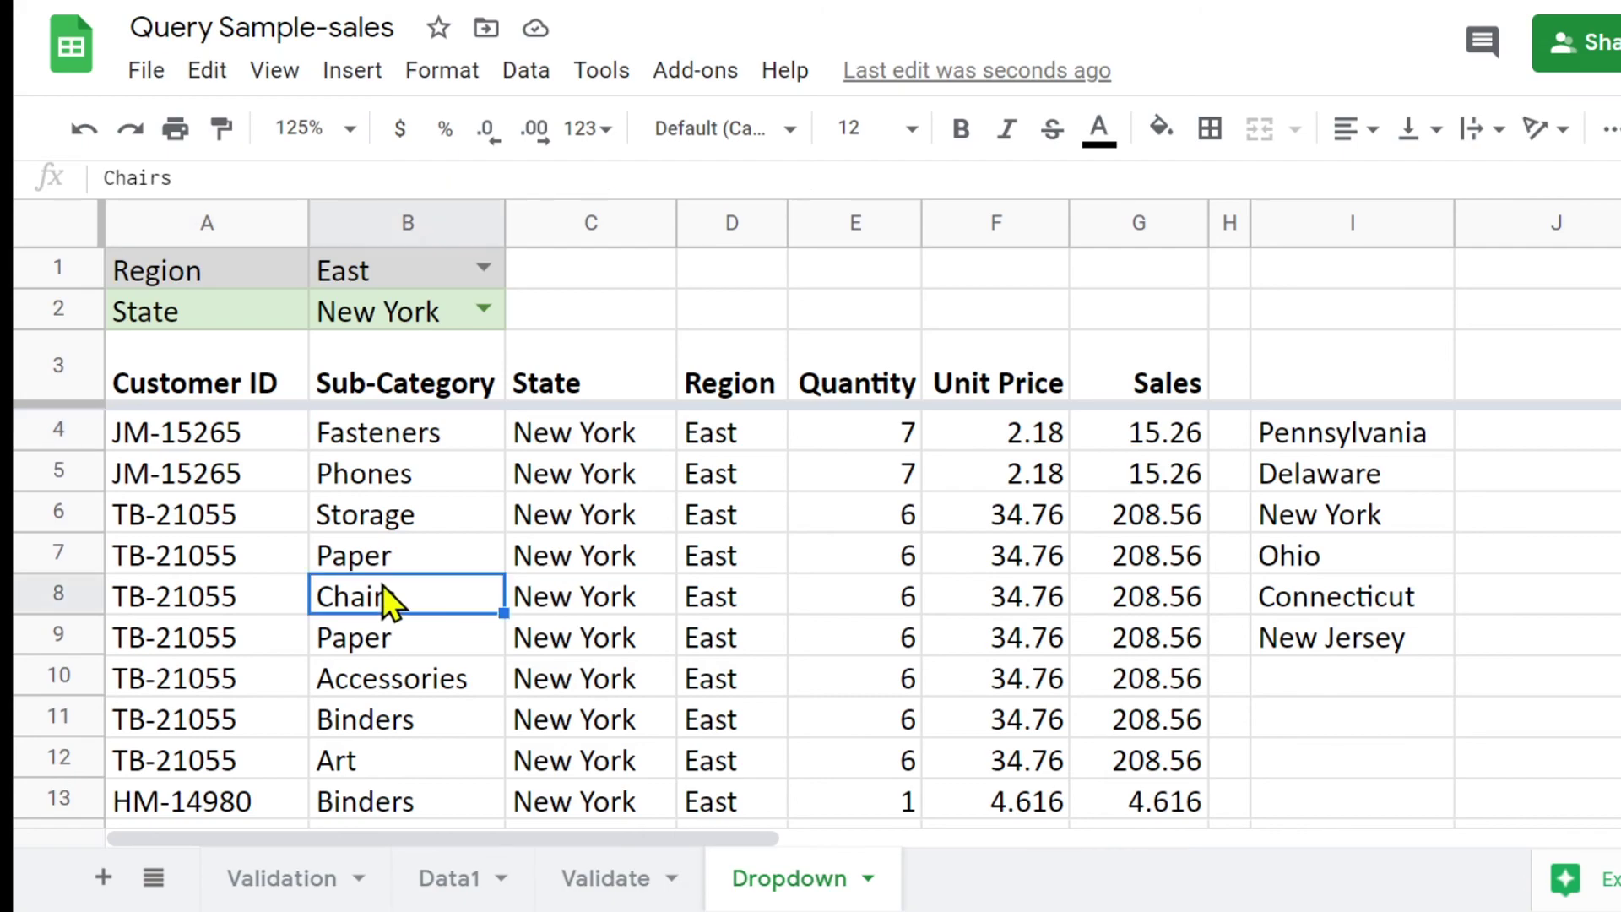
pyautogui.scroll(-10, 612, 601)
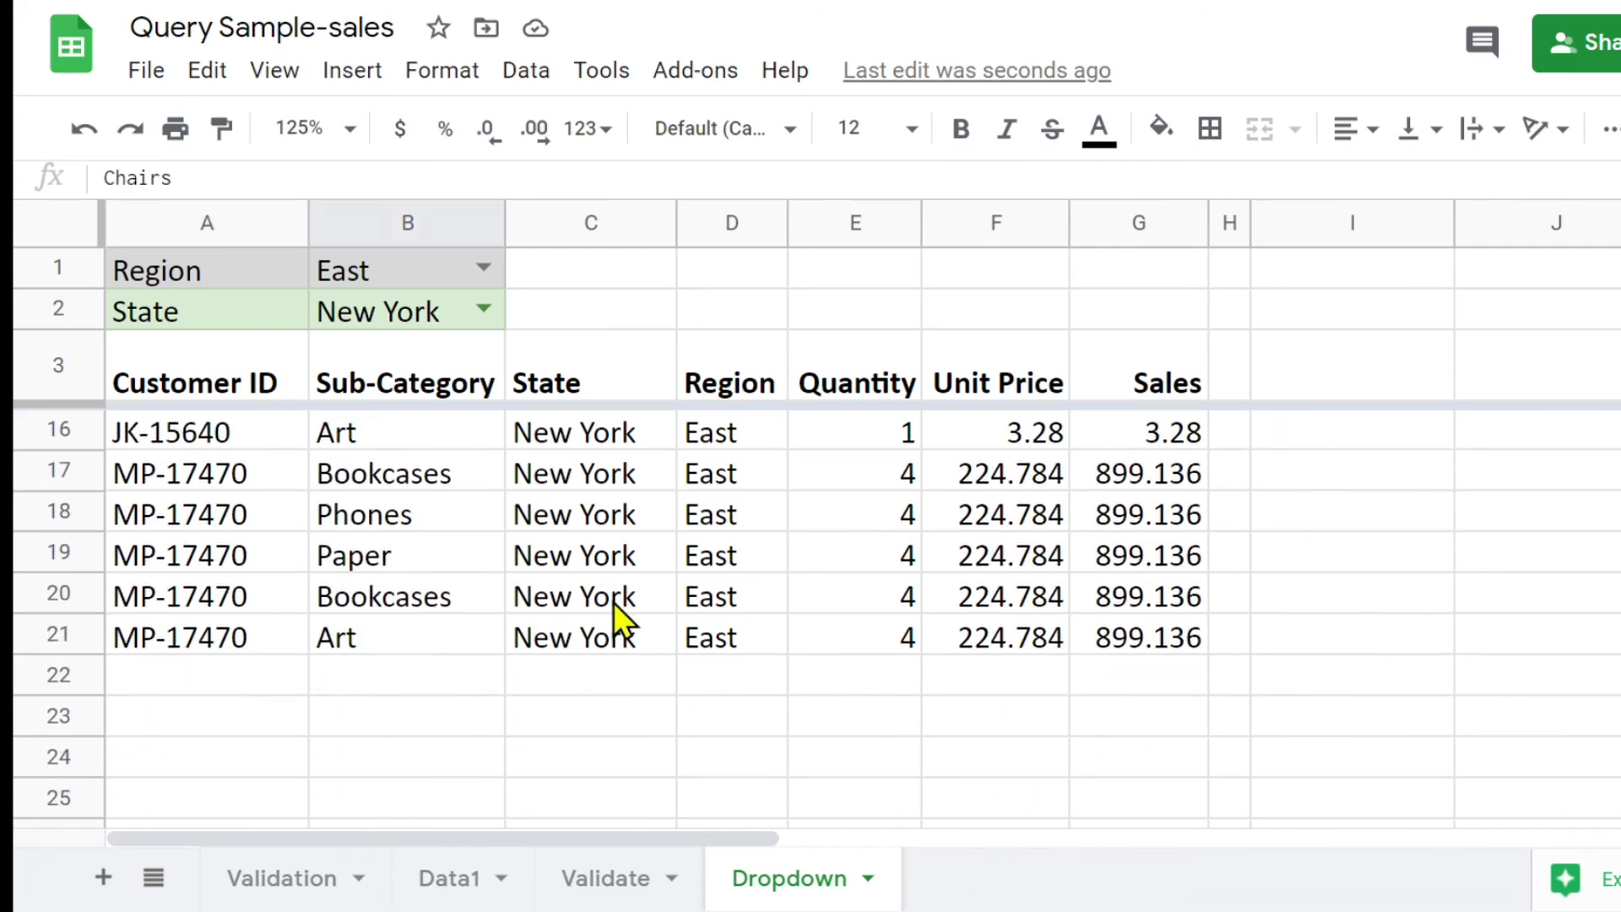
pyautogui.scroll(7, 613, 601)
pyautogui.scroll(4, 613, 601)
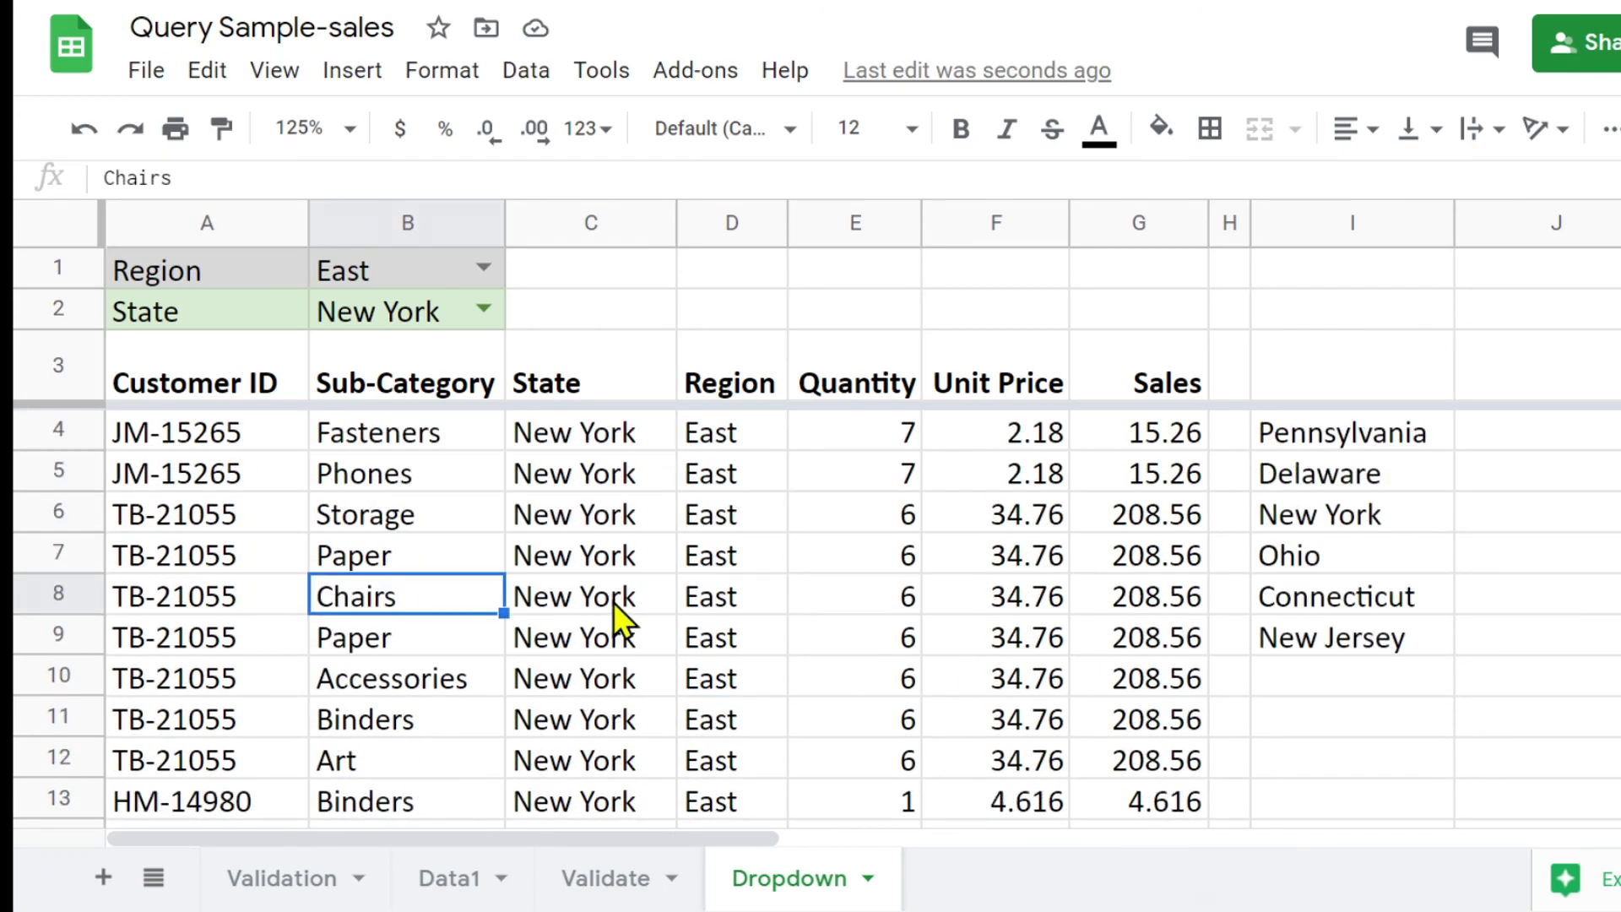